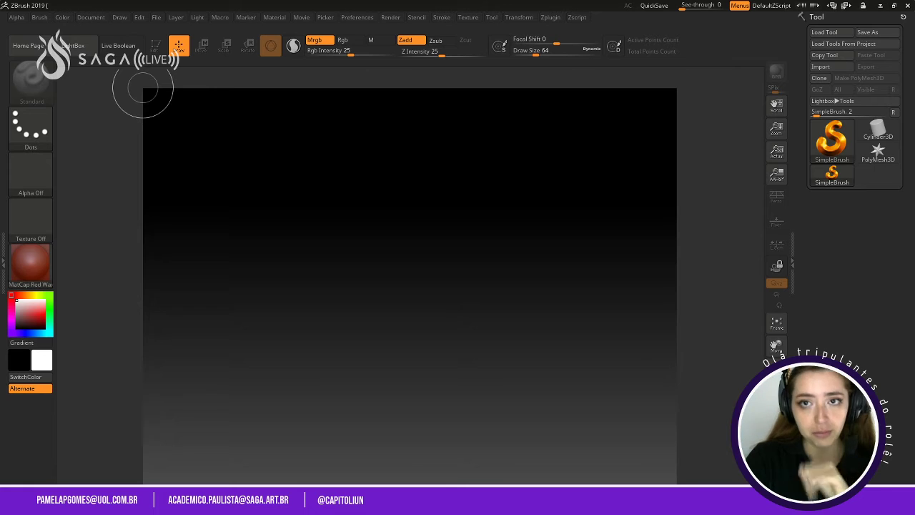
Bring the browser window onto this screen maximized and get the share link of the YouTube playlist 4606B.
left_click_drag(914, 122, 704, 30)
double_click(704, 30)
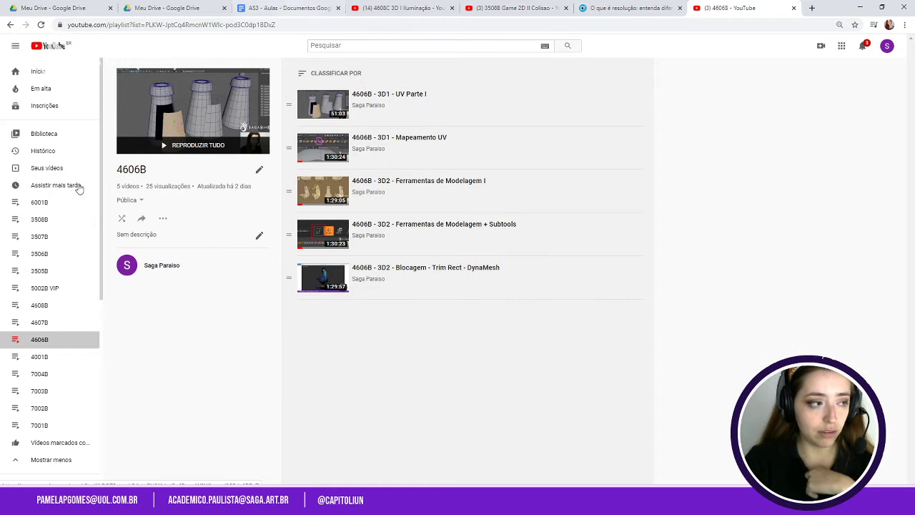
left_click(142, 218)
left_click(533, 294)
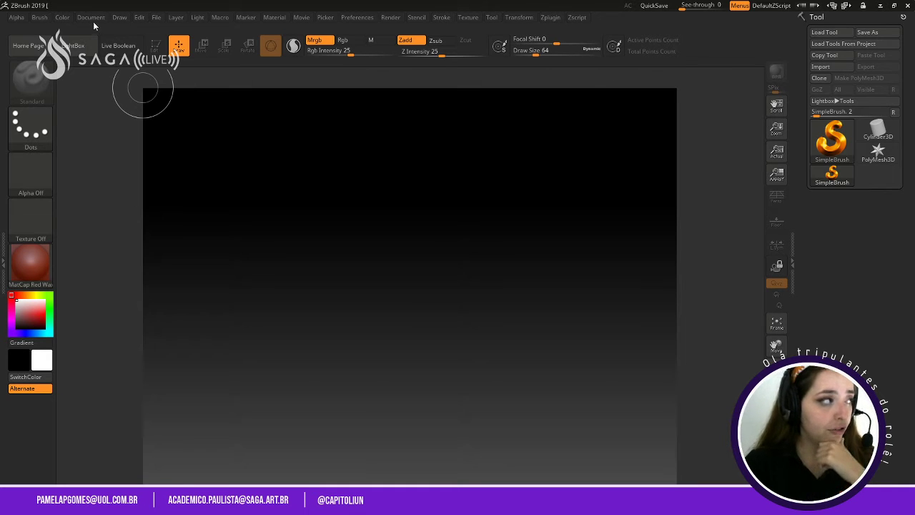
Move the Imagens folder window to the other display and accept the ZoomIt settings.
left_click(79, 45)
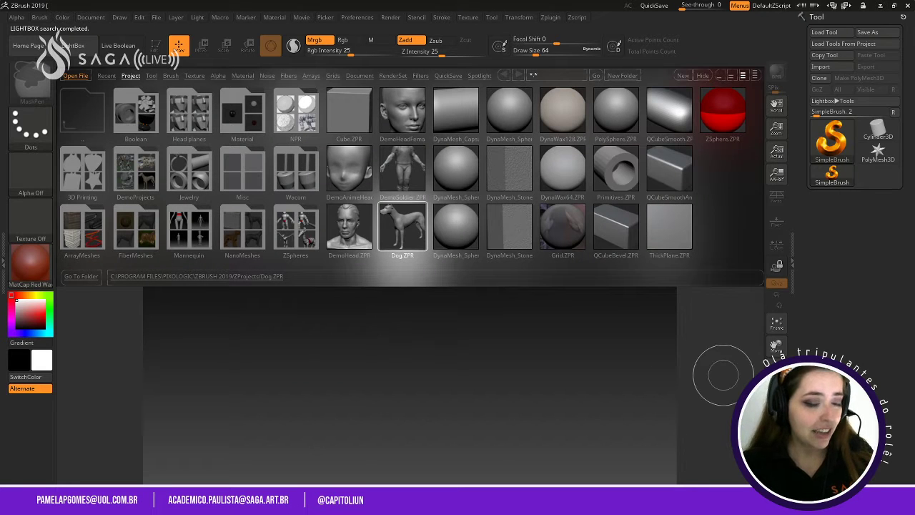
key("alt+Tab")
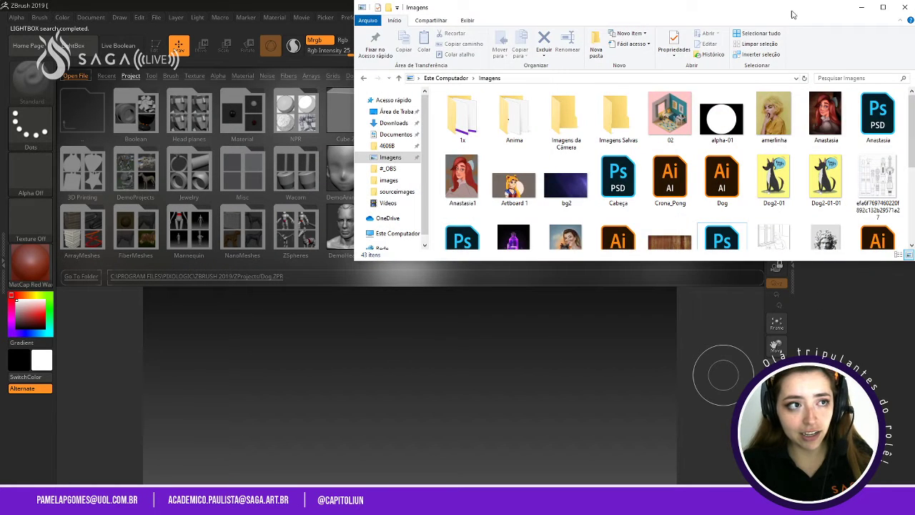
left_click_drag(792, 12, 914, 9)
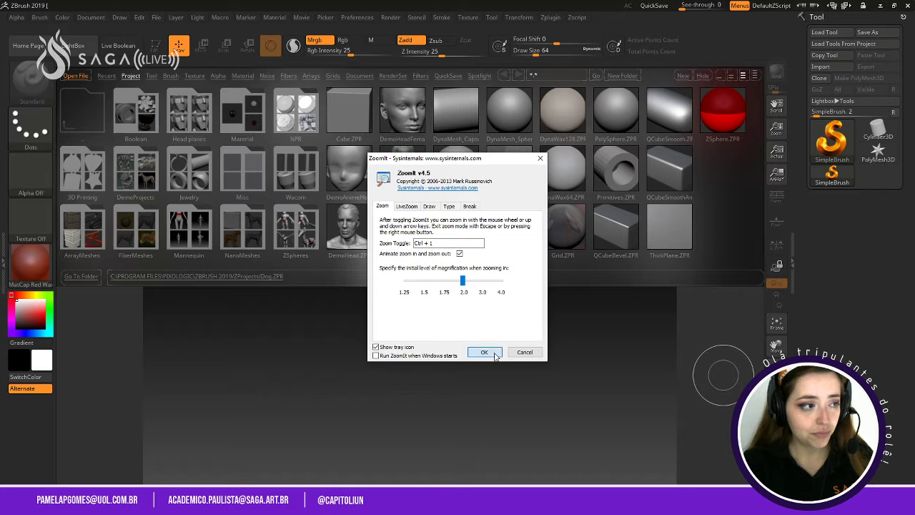
left_click(486, 354)
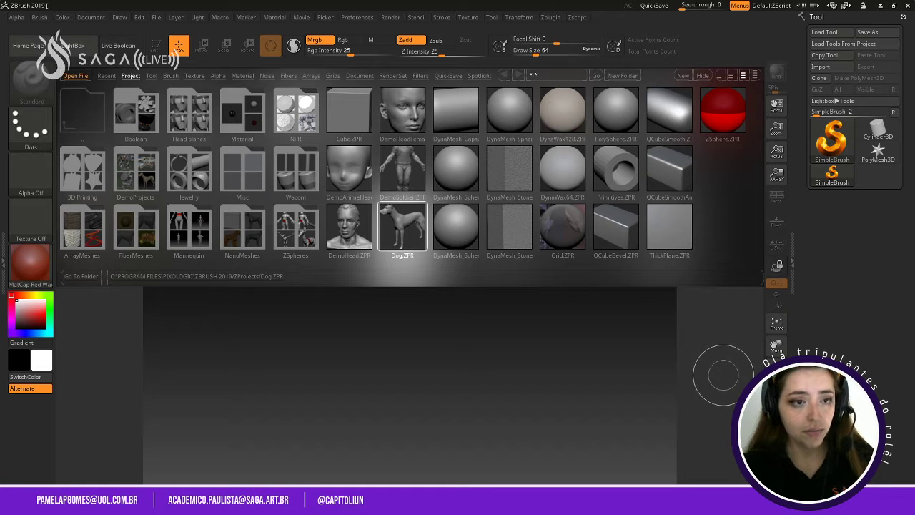
Hide LightBox in ZBrush and open the Document palette.
left_click(74, 45)
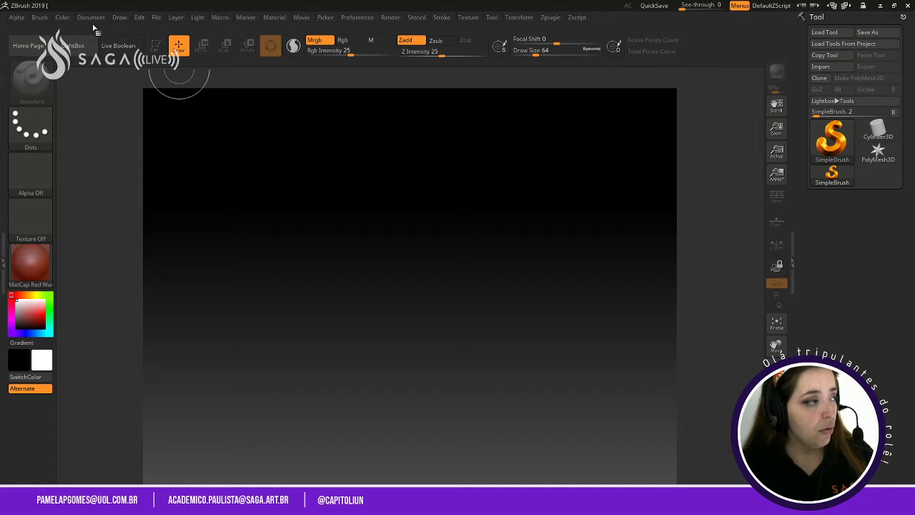
left_click(91, 18)
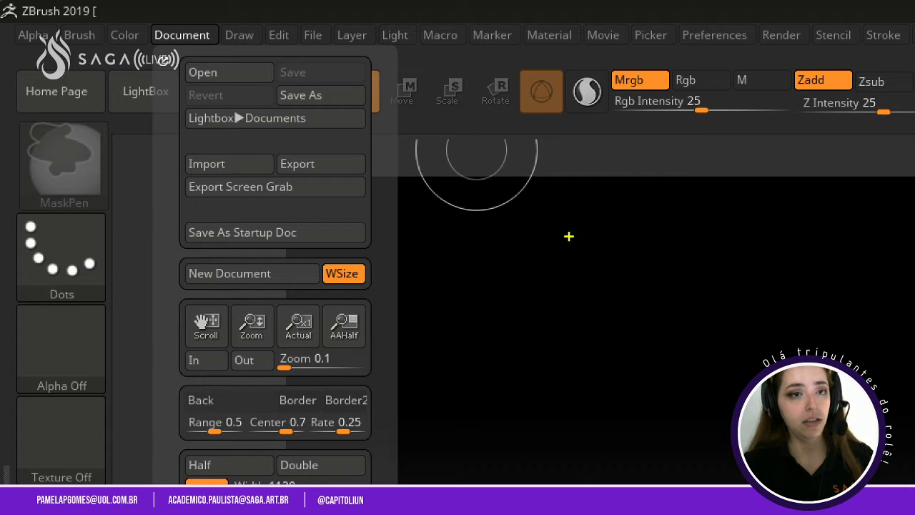
Write the trial text "Olaaaa" over the magnified Document palette and erase it.
key("t")
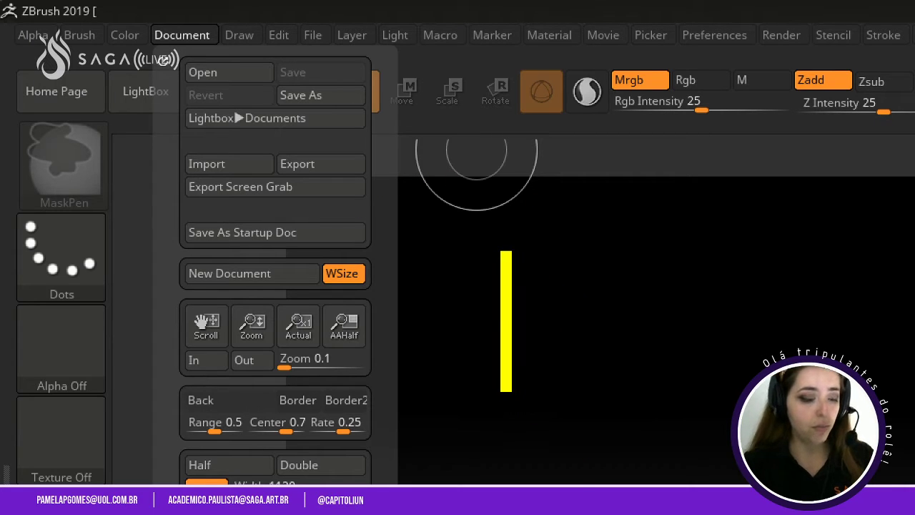
type("Olaaaa")
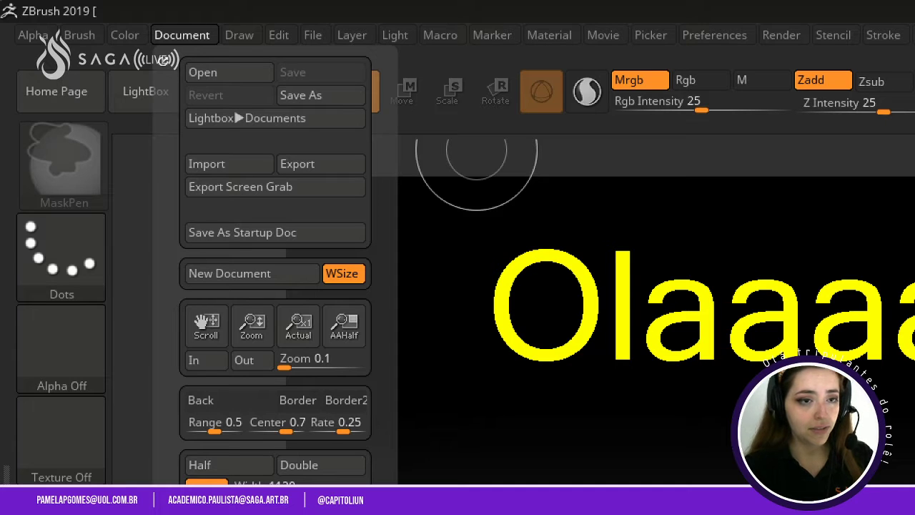
key("BackSpace")
key("BackSpace")
key("BackSpace")
key("BackSpace")
key("BackSpace")
key("BackSpace")
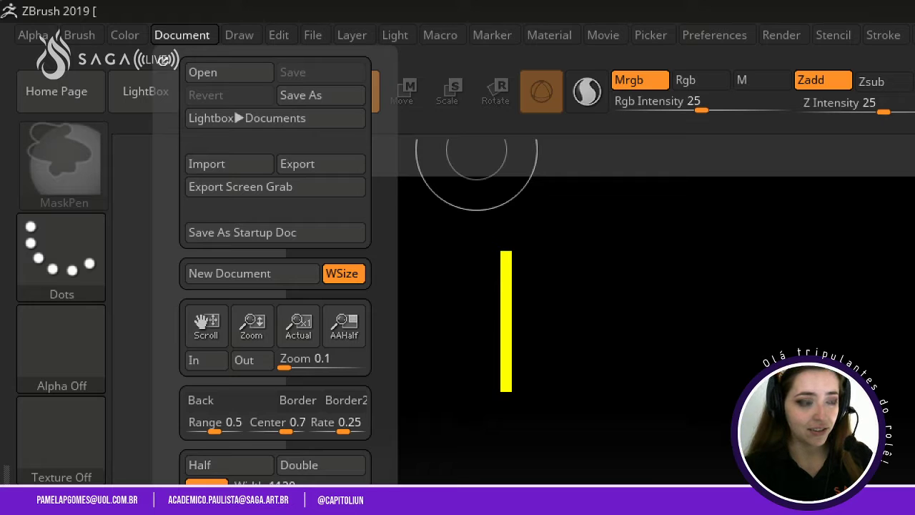
Write the word "ROBO" as on-screen text beside the magnified Document palette.
type("S,")
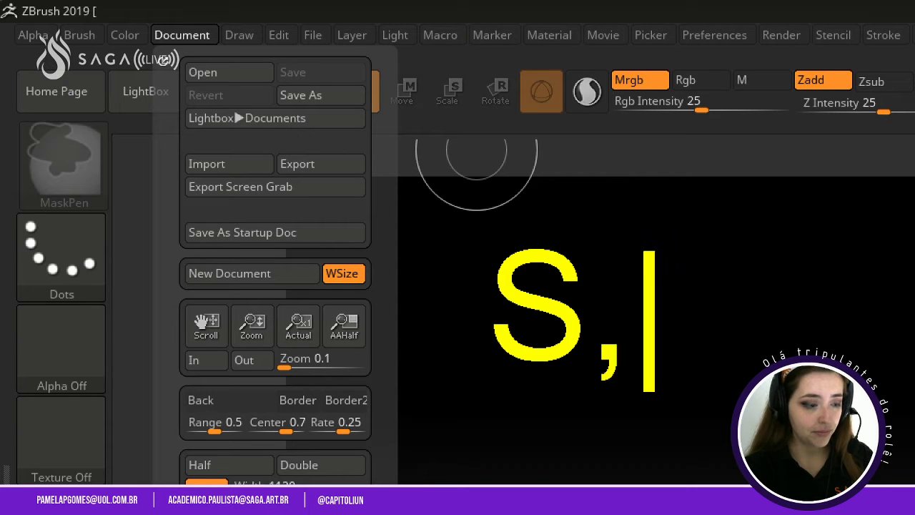
key("BackSpace")
type("OS")
key("BackSpace")
key("BackSpace")
key("BackSpace")
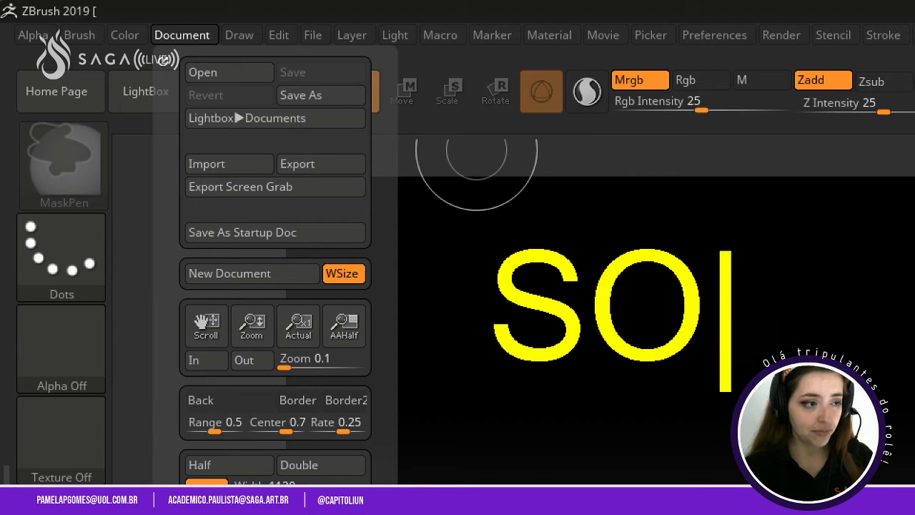
type("ROBU")
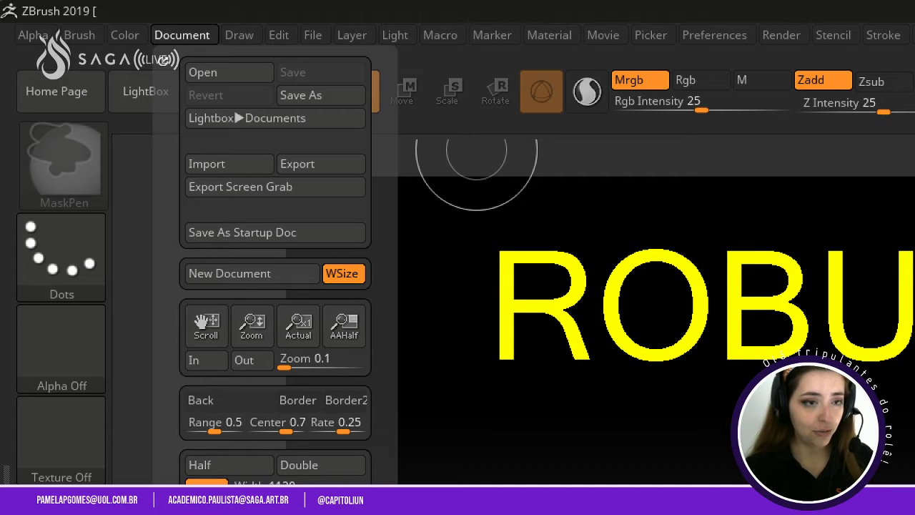
key("BackSpace")
type("I")
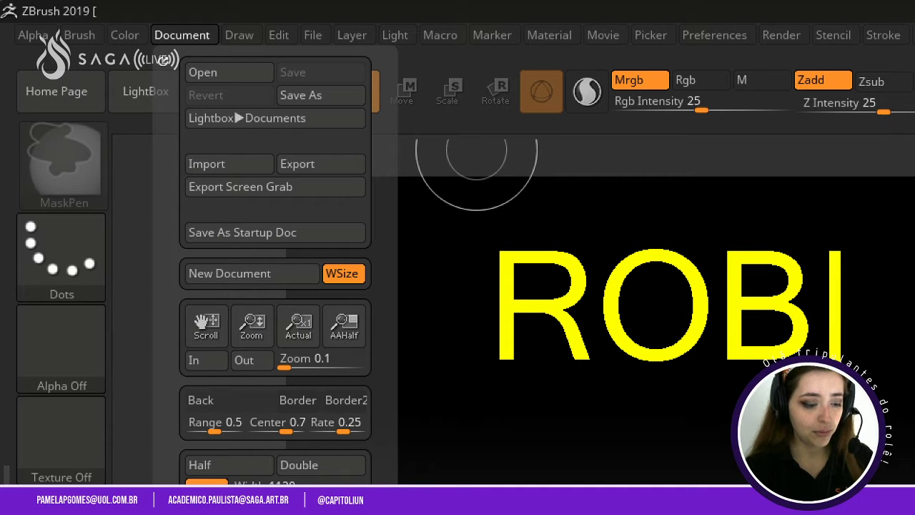
key("BackSpace")
type("O")
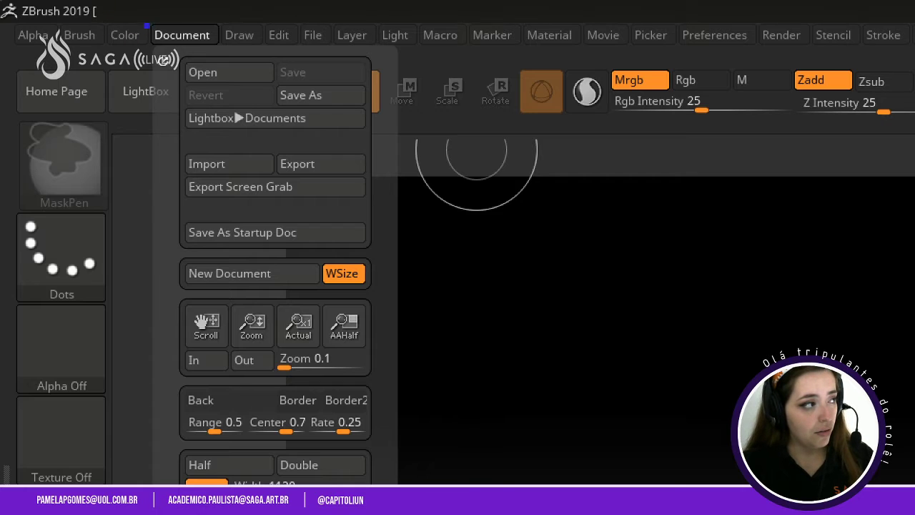
Mark the Document palette's name, Back and Range settings with boxes and arrows, and match the document background to the surrounding grey.
left_click_drag(144, 23, 223, 47)
left_click_drag(216, 392, 297, 289)
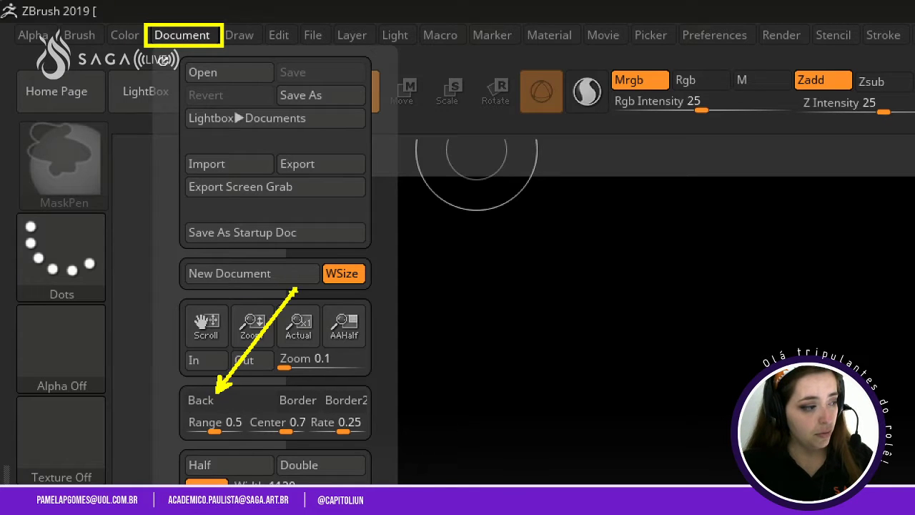
mouse_move(177, 412)
left_mouse_down()
mouse_move(262, 436)
mouse_move(241, 447)
mouse_move(251, 438)
left_mouse_up()
left_click_drag(176, 427, 46, 428)
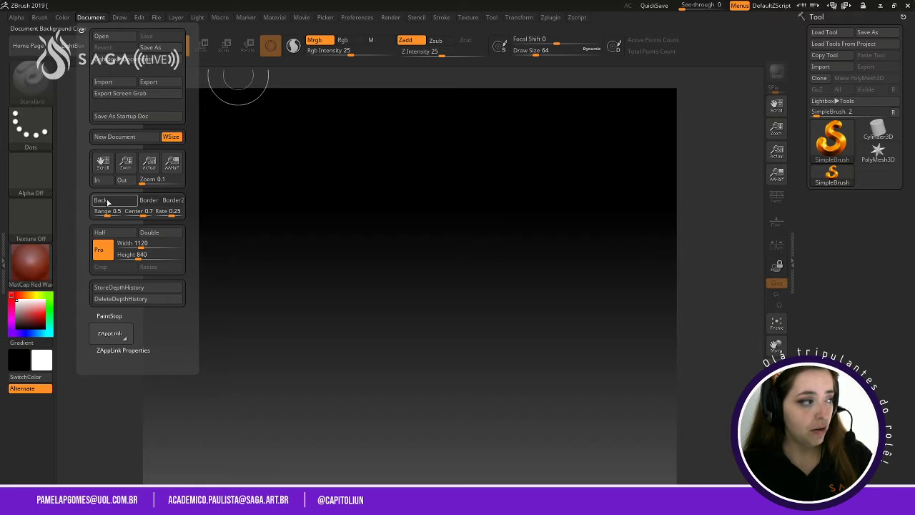
left_click_drag(107, 202, 71, 212)
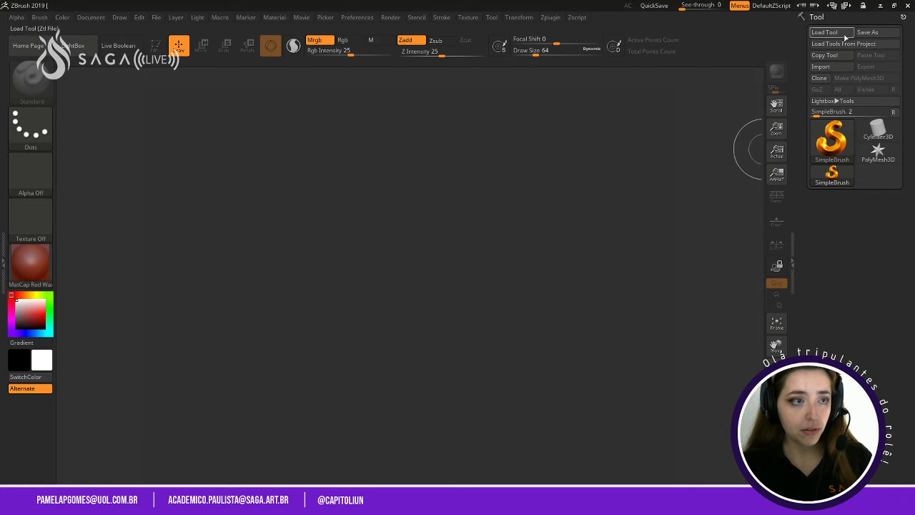
Start loading a saved ZBrush tool and browse to the 4606B folder.
mouse_move(844, 33)
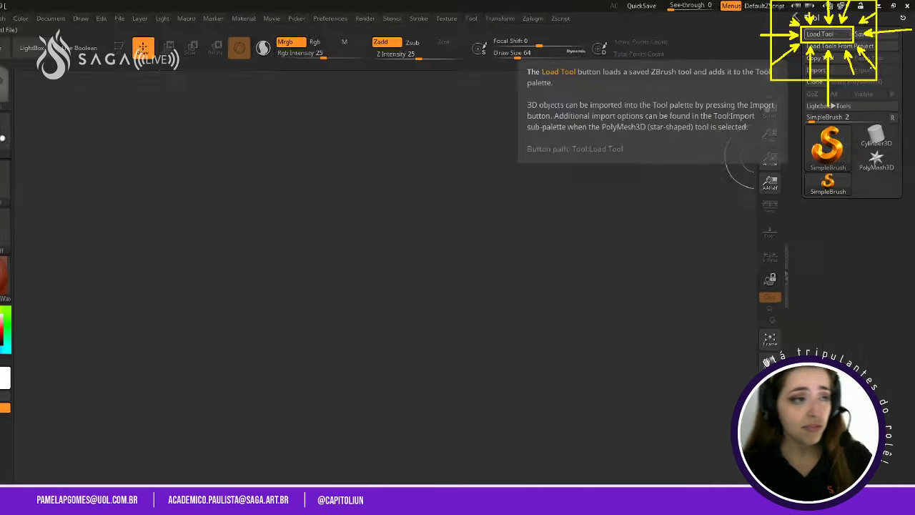
left_click(614, 129)
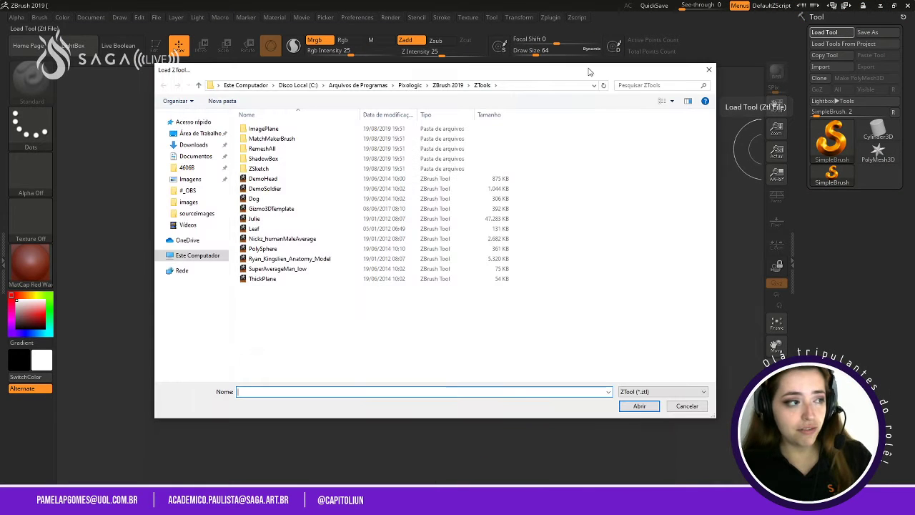
left_click(187, 168)
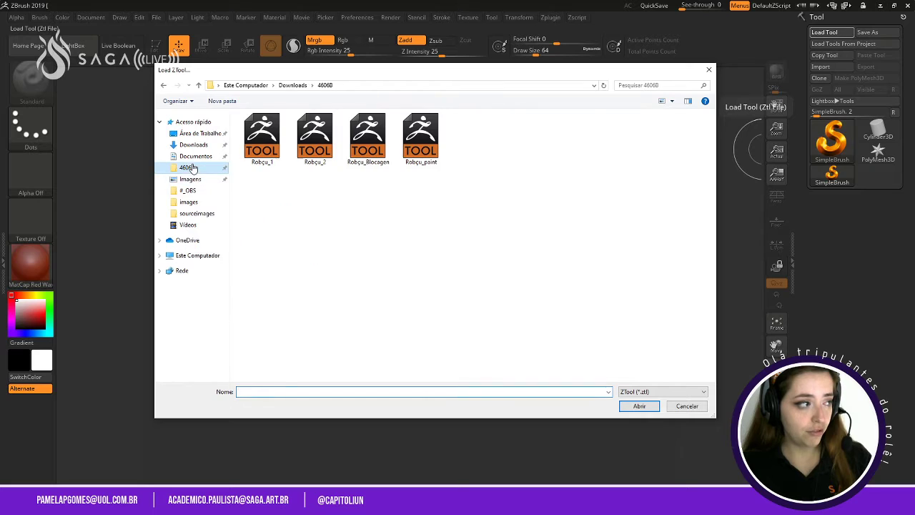
Rename the tool file Robçu_Blocagen as Robçu_Blocagem.
left_click(350, 141)
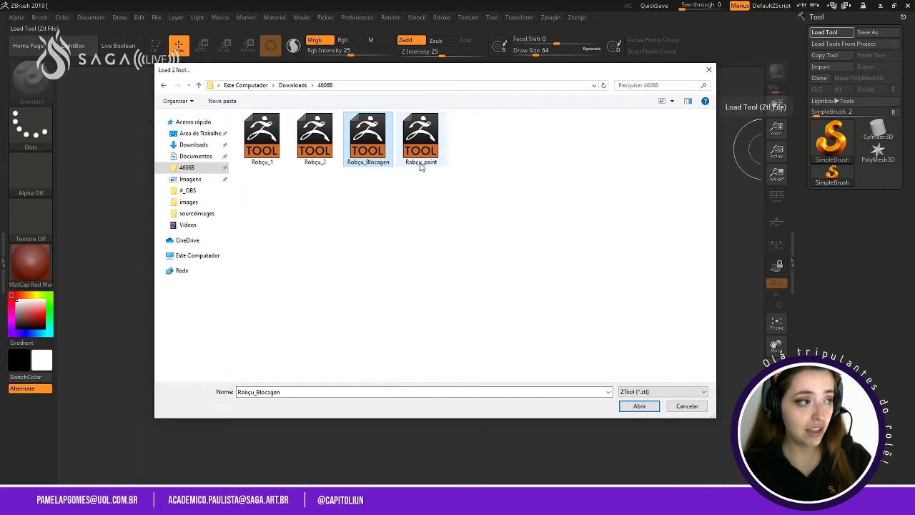
right_click(373, 153)
left_click(309, 332)
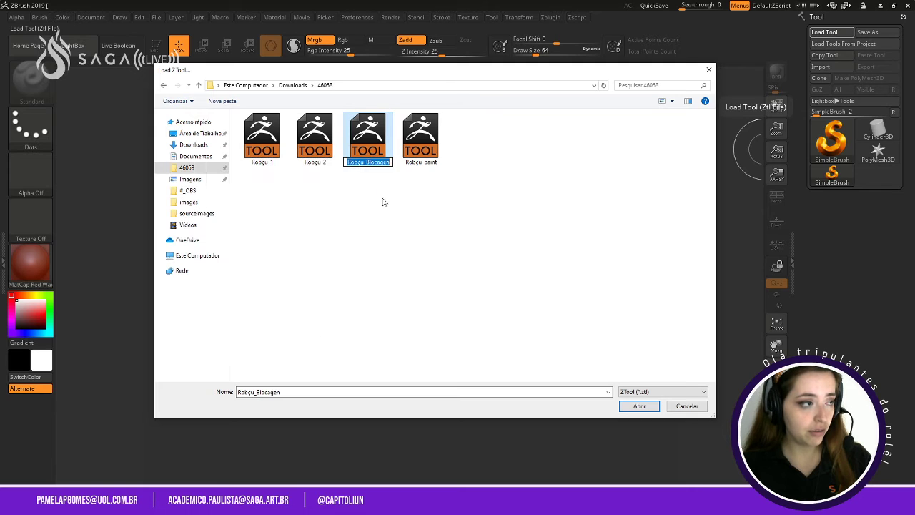
left_click(390, 162)
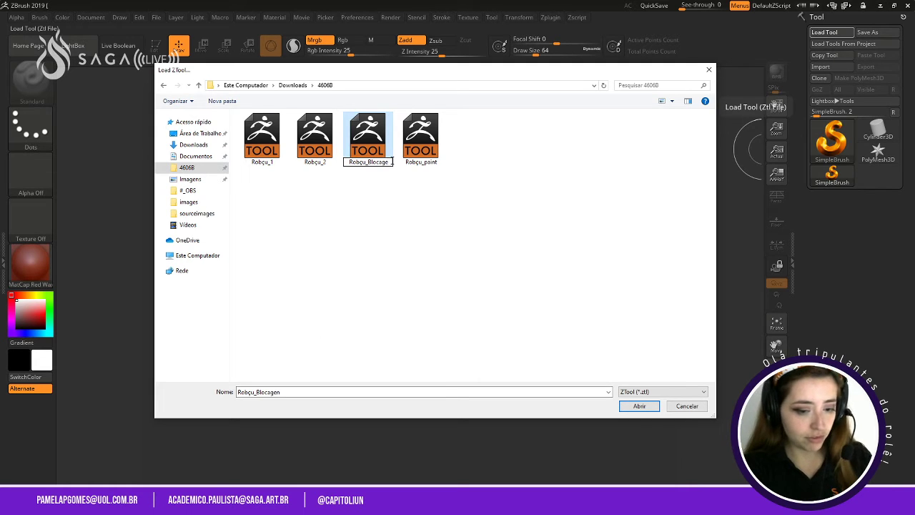
key("Tab")
key("BackSpace")
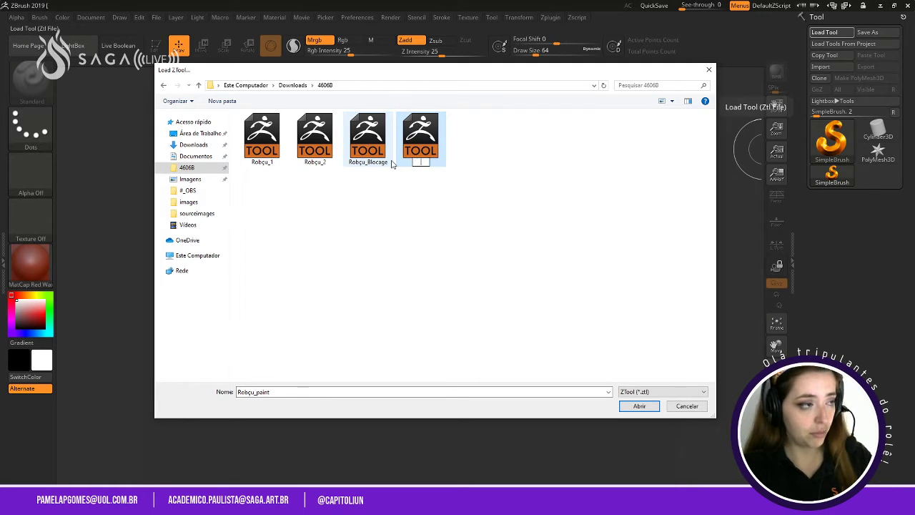
left_click(314, 140)
right_click(361, 143)
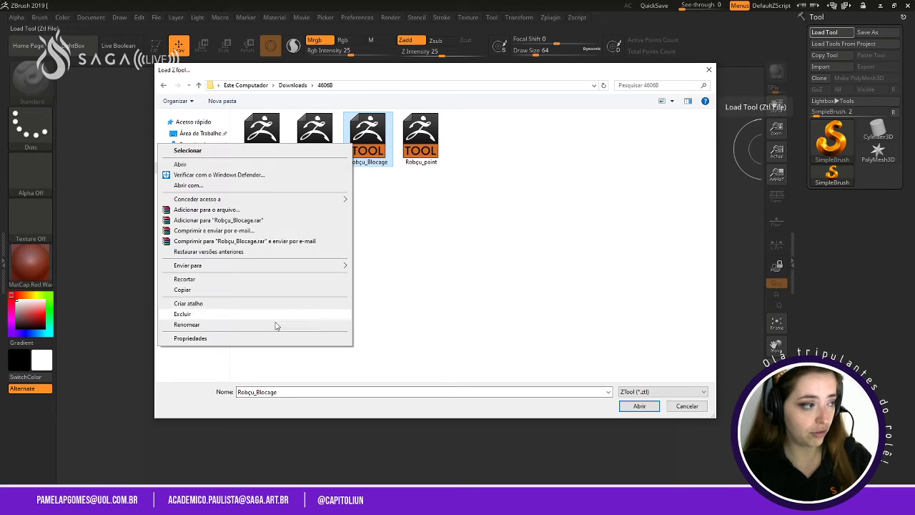
left_click(278, 325)
left_click(387, 163)
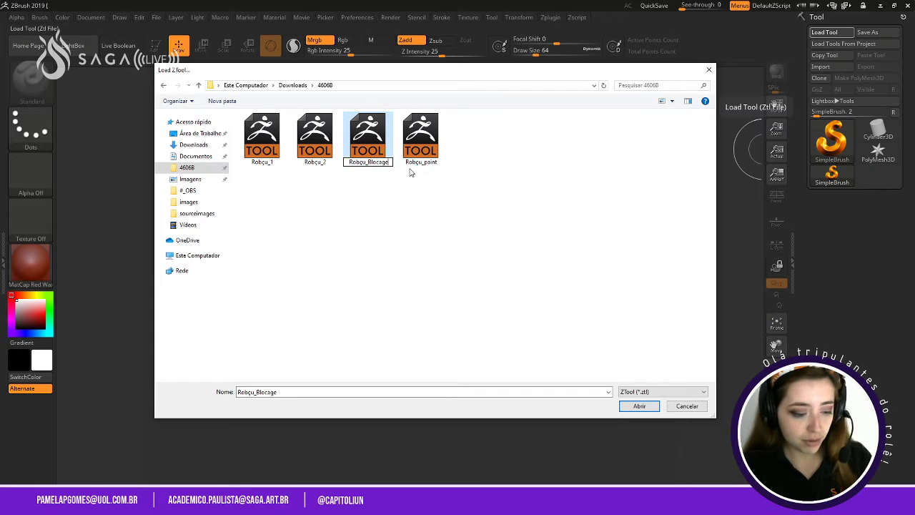
type("m")
key("Return")
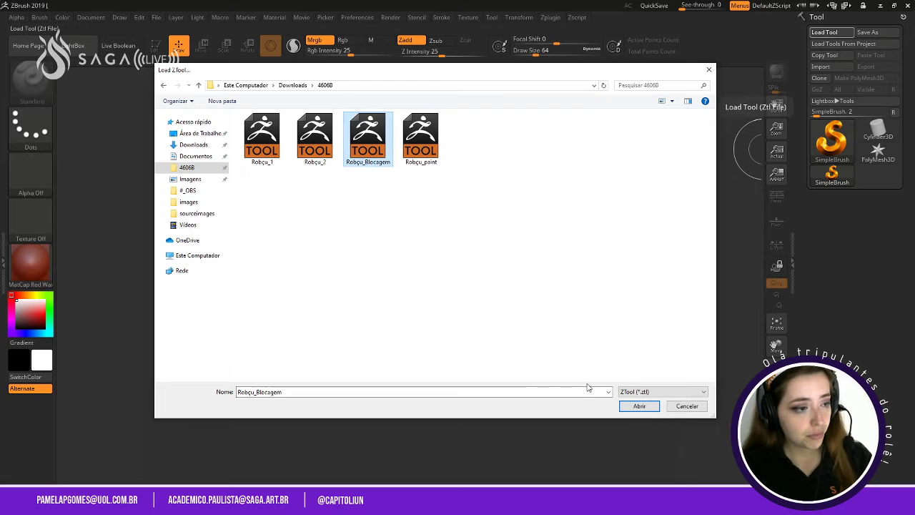
Load the Robçu_Blocagem tool onto the canvas and put it into Edit mode.
left_click(655, 409)
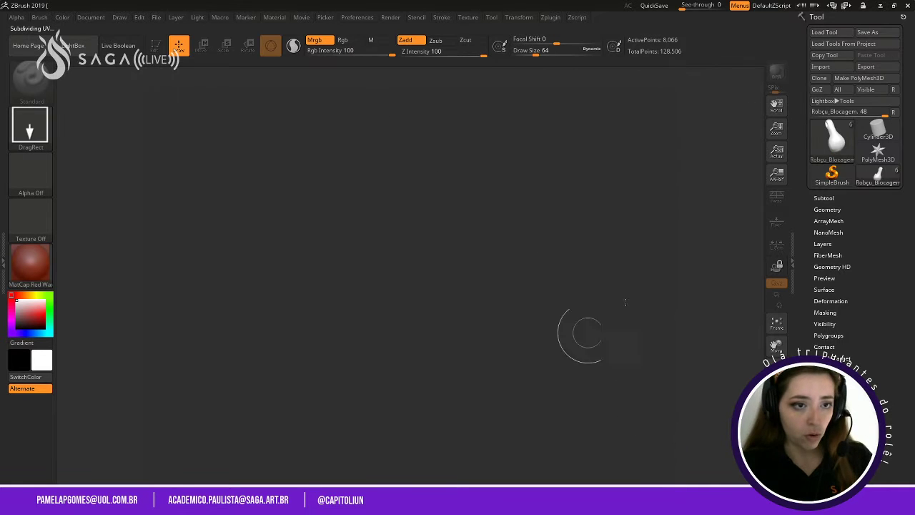
mouse_move(390, 255)
left_mouse_down()
mouse_move(388, 326)
mouse_move(367, 290)
mouse_move(366, 322)
mouse_move(370, 316)
mouse_move(379, 331)
mouse_move(381, 321)
left_mouse_up()
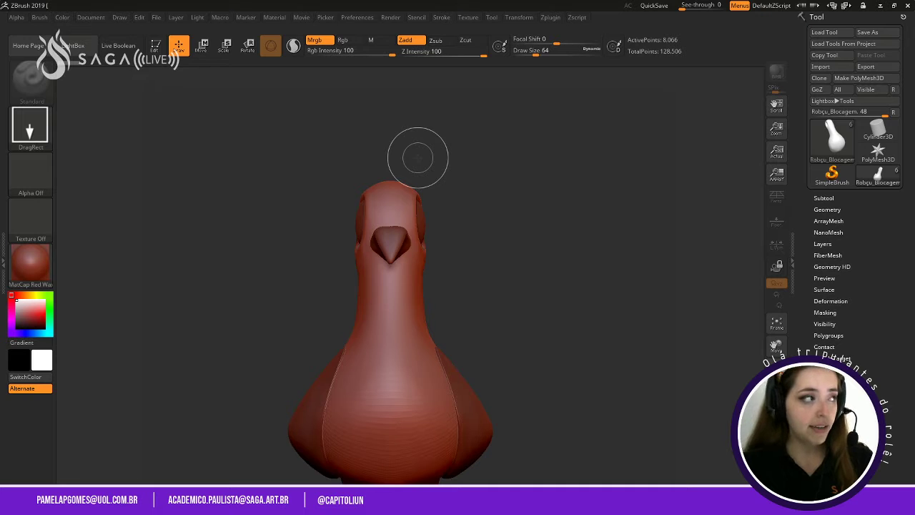
key("t")
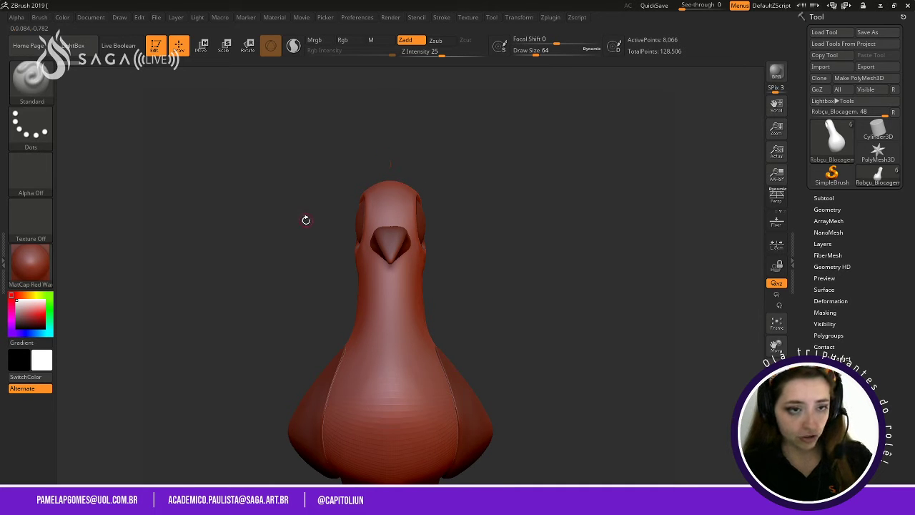
Magnify the Edit mode control, mark it with a box and an arrow, and leave the annotation view.
key("ctrl")
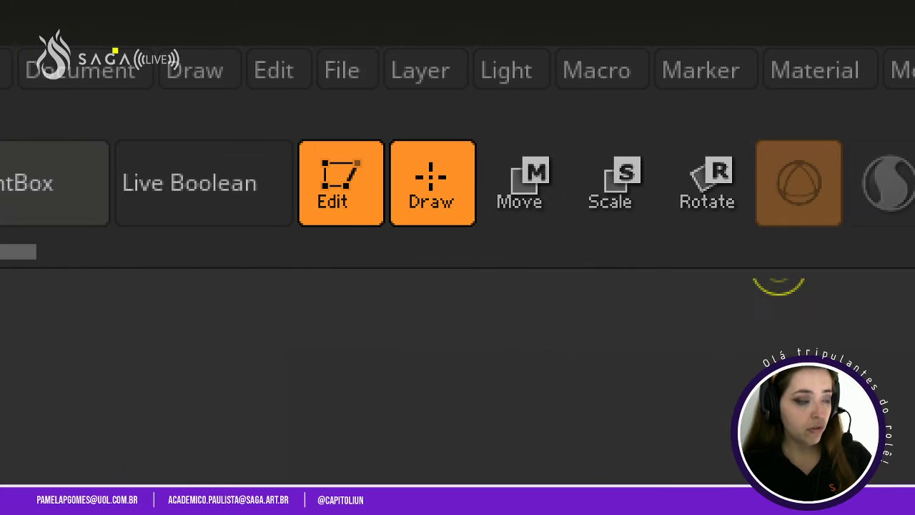
mouse_move(277, 122)
left_mouse_down()
mouse_move(360, 231)
mouse_move(392, 247)
left_mouse_up()
left_click_drag(353, 275, 340, 388)
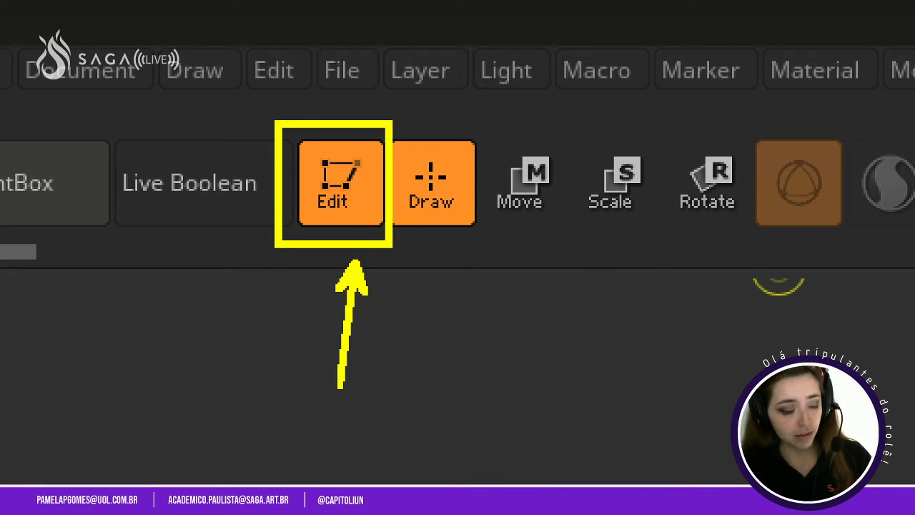
key("Escape")
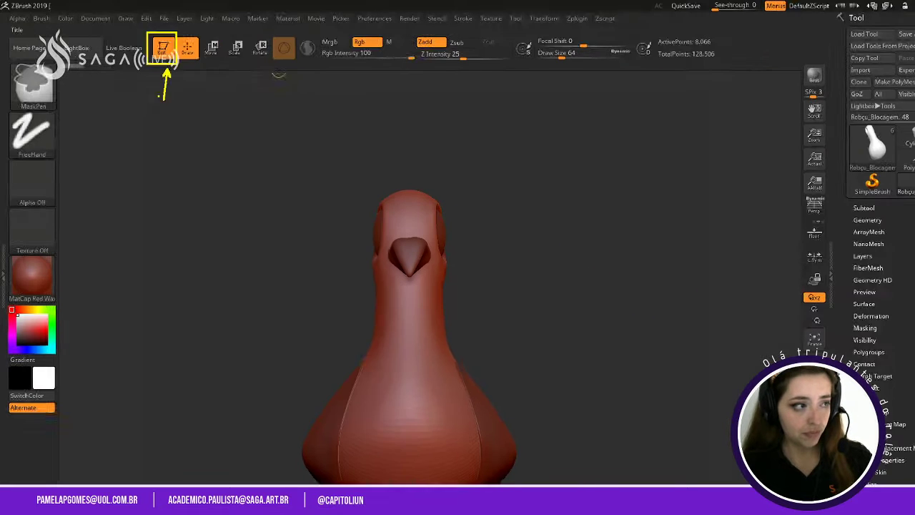
Change the bird model's material from MatCap Red Wax to BasicMaterial.
mouse_move(571, 279)
left_mouse_down()
mouse_move(509, 290)
mouse_move(515, 298)
mouse_move(508, 209)
mouse_move(526, 221)
mouse_move(508, 229)
mouse_move(564, 227)
mouse_move(548, 248)
mouse_move(565, 268)
mouse_move(559, 239)
mouse_move(537, 276)
mouse_move(529, 249)
mouse_move(529, 333)
mouse_move(519, 285)
mouse_move(493, 302)
mouse_move(476, 244)
left_mouse_up()
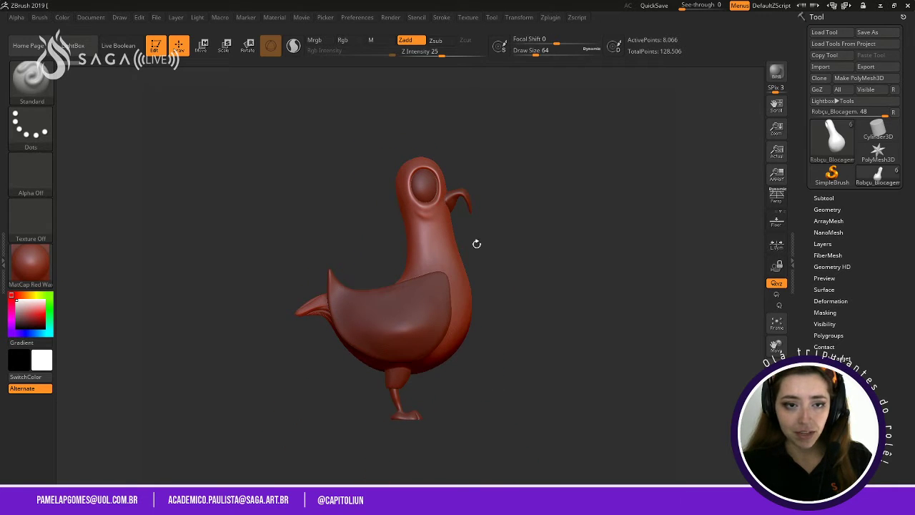
left_click(41, 282)
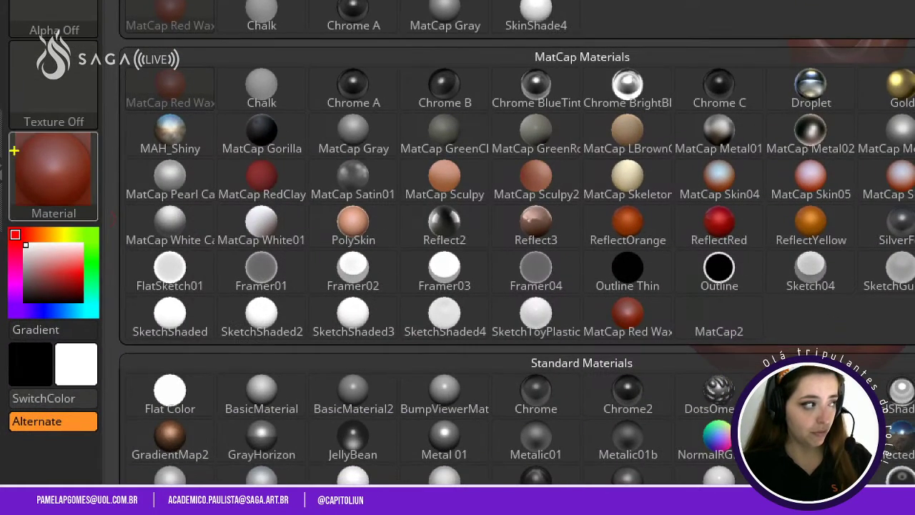
left_click_drag(75, 138, 117, 52)
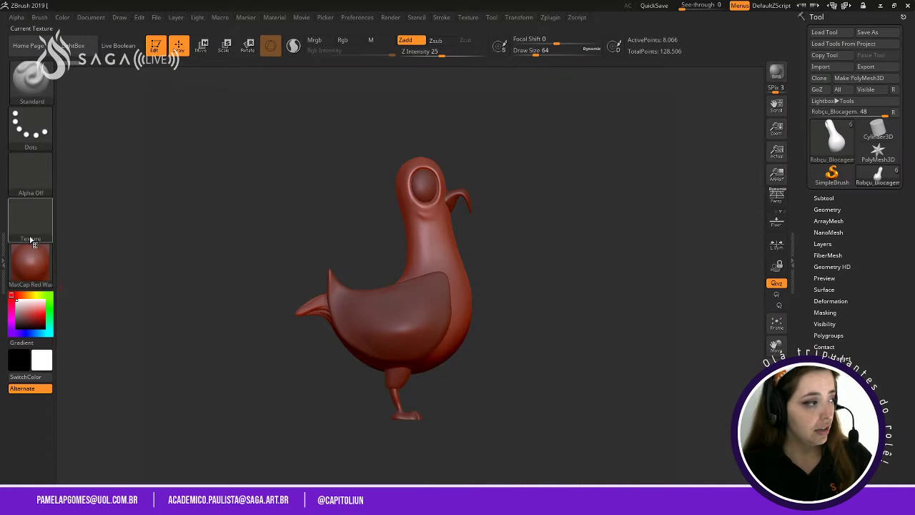
left_click(43, 172)
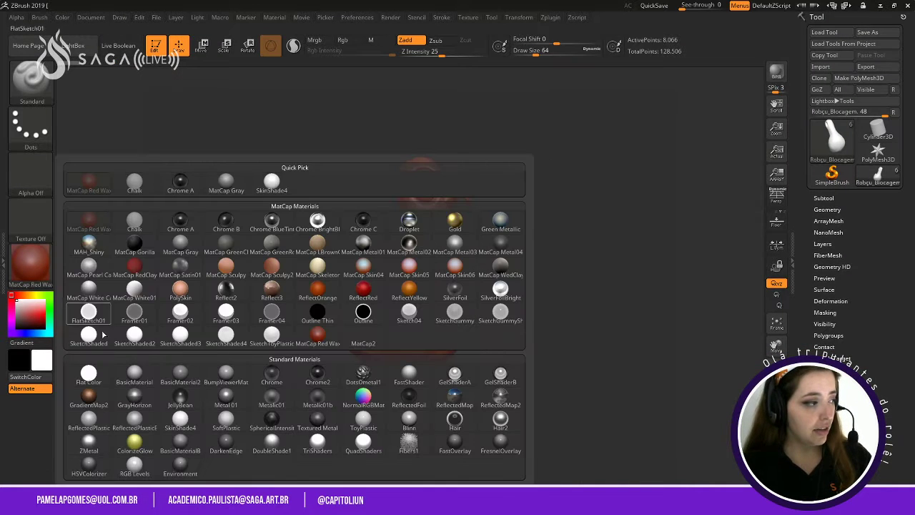
left_click(119, 383)
Examine the bird model from the front and both sides, at full height and closer up.
left_click_drag(532, 291, 536, 267, "shift")
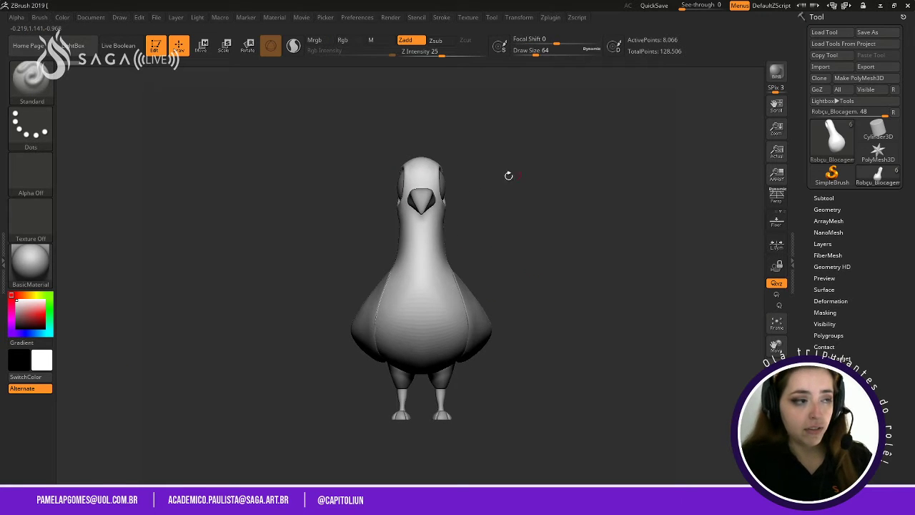
left_click_drag(533, 298, 543, 294, "shift")
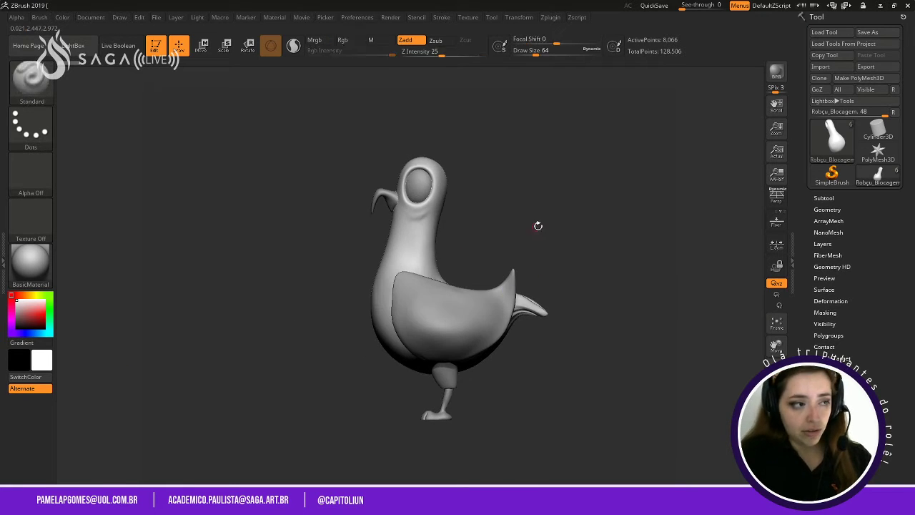
left_click_drag(555, 206, 559, 316, "alt")
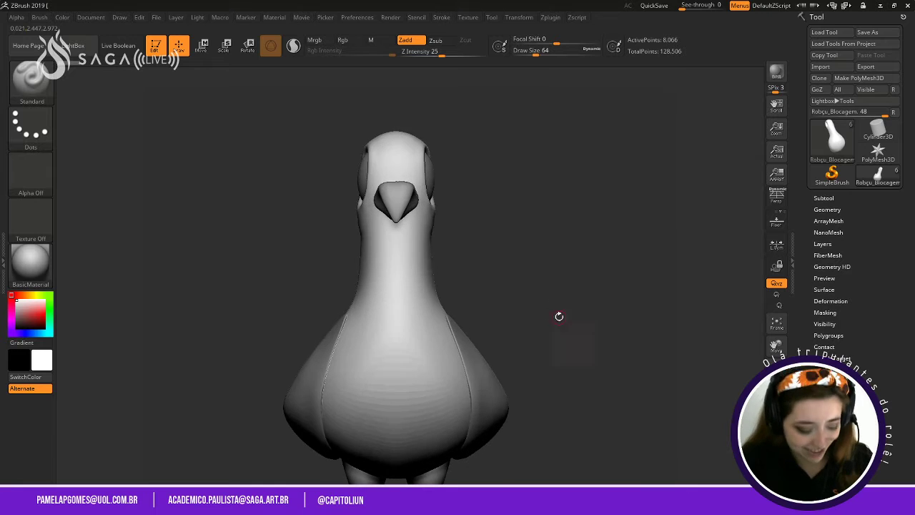
left_click_drag(543, 229, 560, 312, "alt")
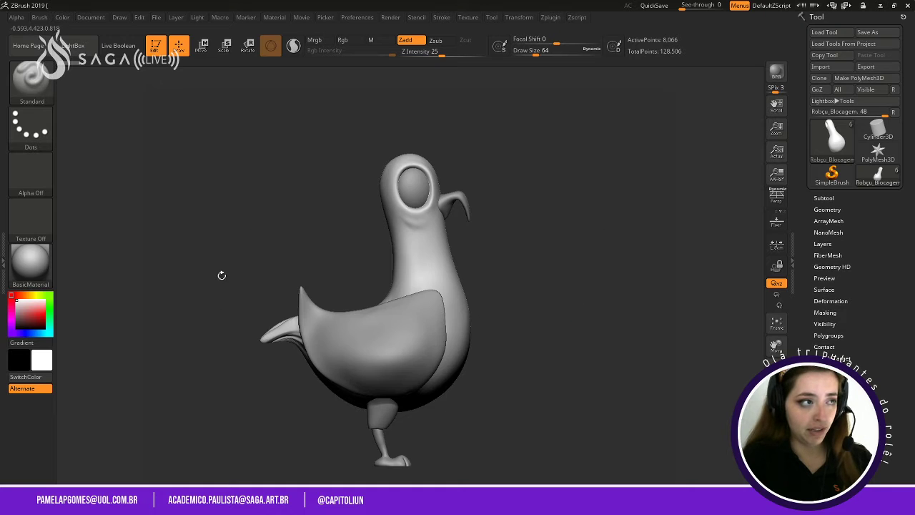
left_click_drag(514, 348, 578, 266)
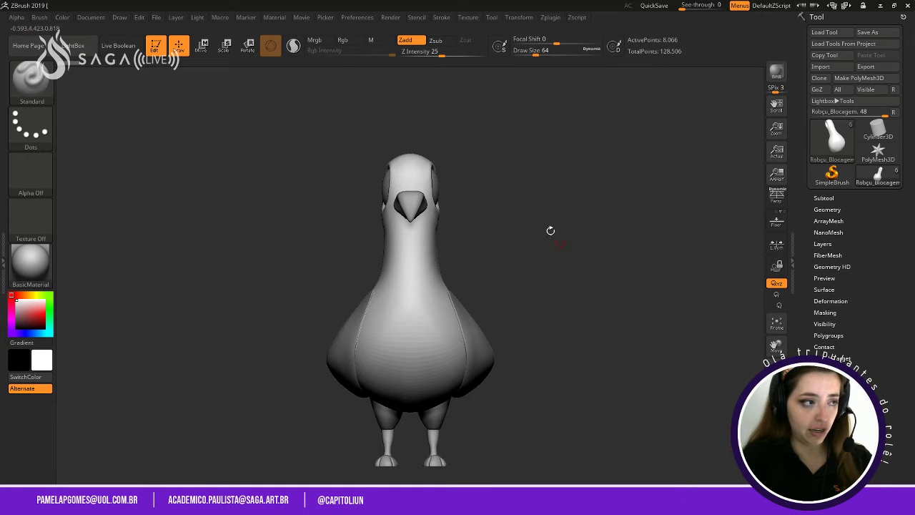
left_click_drag(517, 209, 612, 209)
left_click_drag(555, 248, 569, 270)
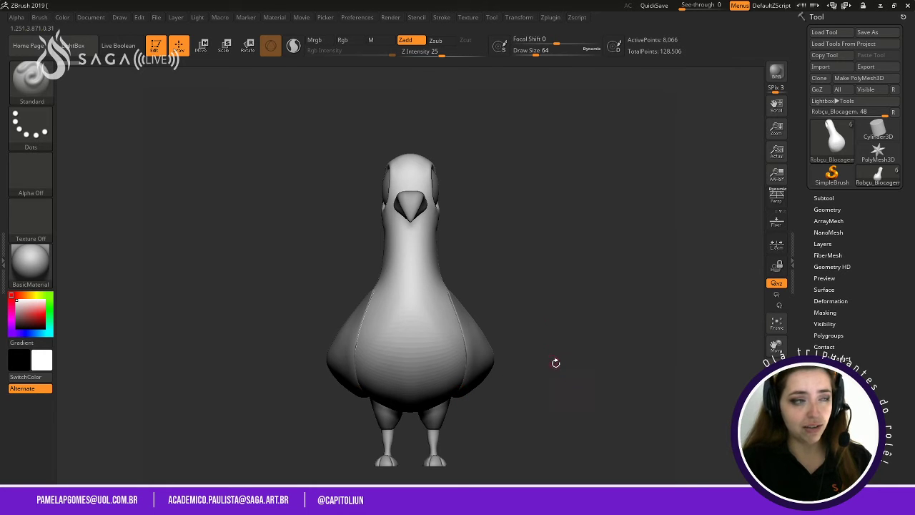
mouse_move(556, 364)
right_mouse_down("ctrl")
mouse_move(554, 304)
mouse_move(556, 389)
mouse_move(569, 324)
mouse_move(575, 350)
mouse_move(562, 310)
mouse_move(562, 374)
mouse_move(533, 313)
mouse_move(536, 357)
mouse_move(597, 353)
mouse_move(576, 340)
mouse_move(555, 349)
right_mouse_up("ctrl")
mouse_move(561, 264)
right_mouse_down("ctrl")
mouse_move(571, 301)
mouse_move(561, 317)
mouse_move(565, 279)
mouse_move(606, 319)
mouse_move(598, 281)
mouse_move(586, 310)
mouse_move(598, 306)
right_mouse_up("ctrl")
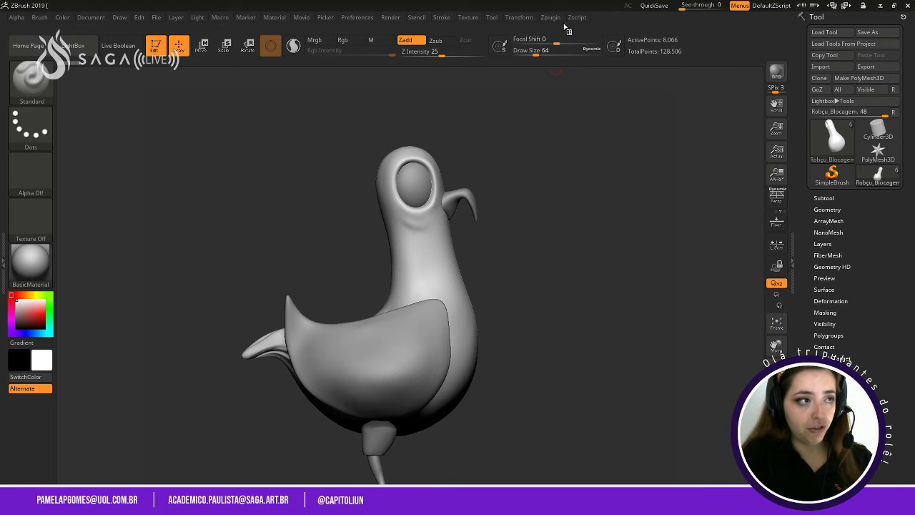
Import the Robçu image from the Imagens folder as a texture.
left_click(467, 17)
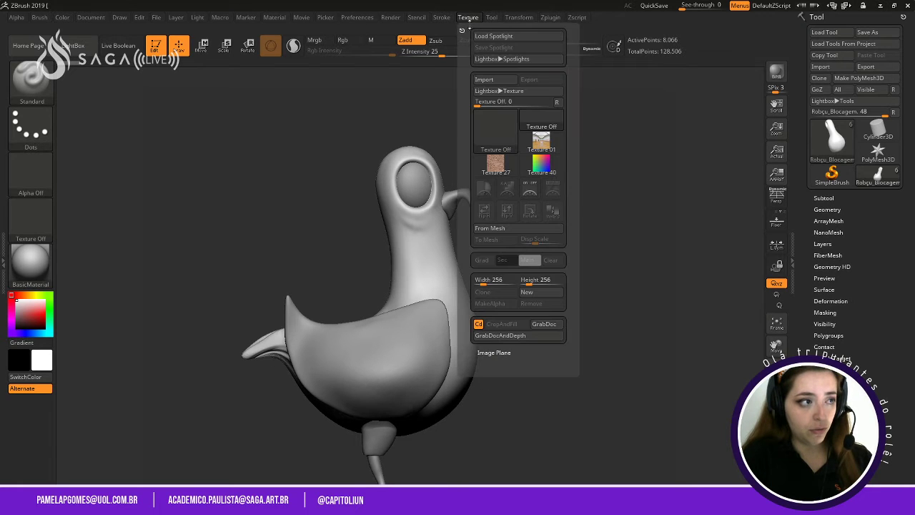
left_click(486, 80)
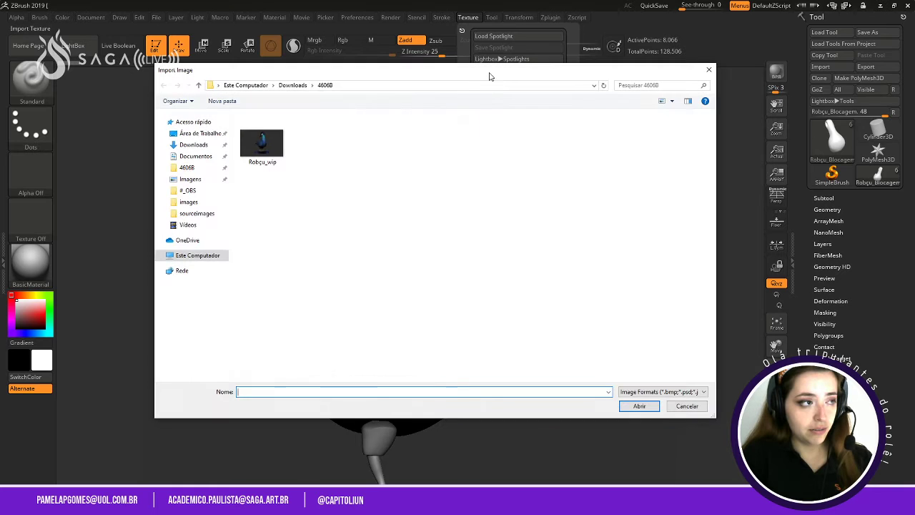
left_click(195, 179)
left_click(402, 223)
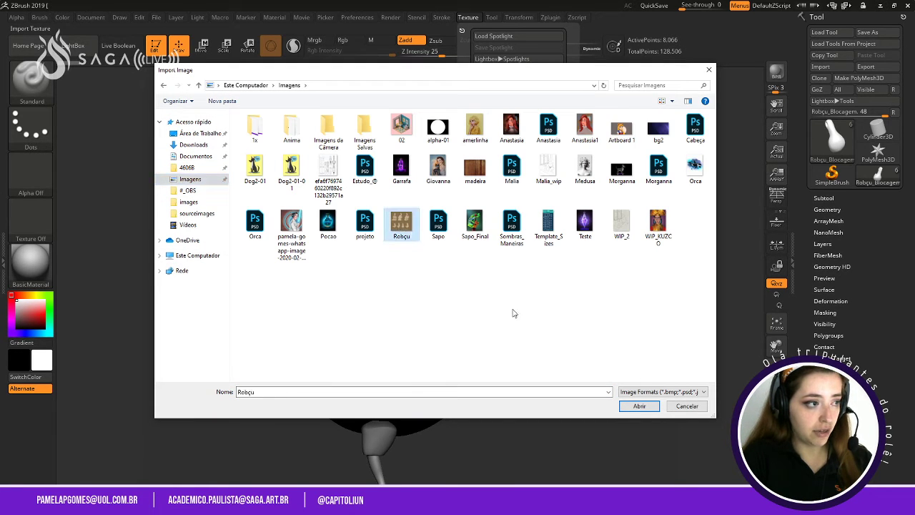
left_click(639, 406)
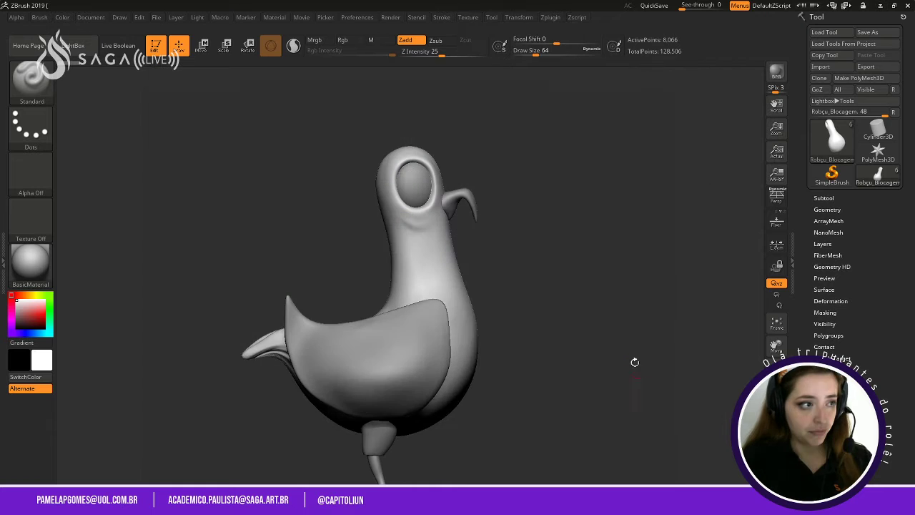
Add the imported Robçu texture to Spotlight as a reference image over the canvas.
left_click(468, 19)
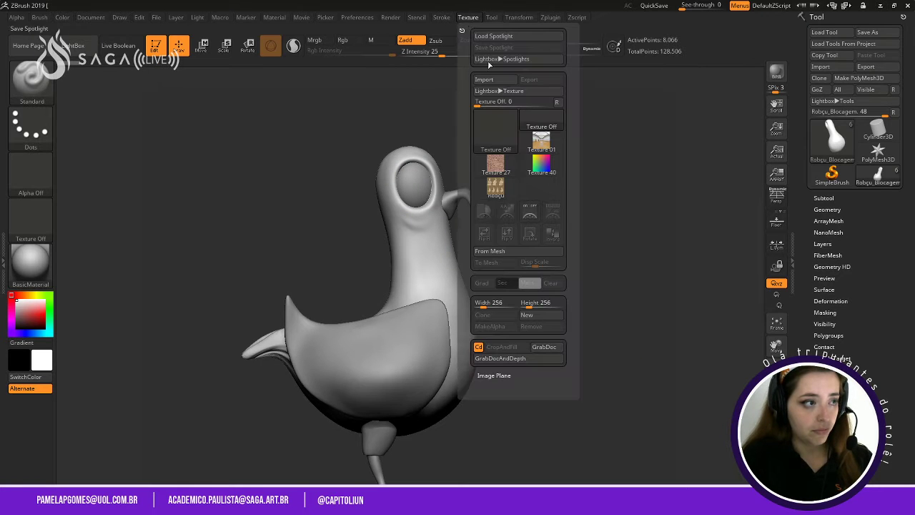
left_click(499, 192)
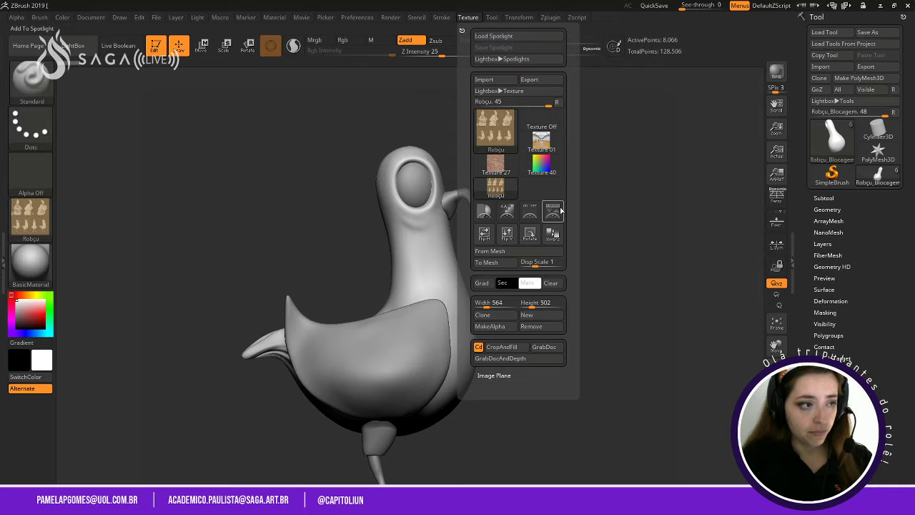
left_click(553, 212)
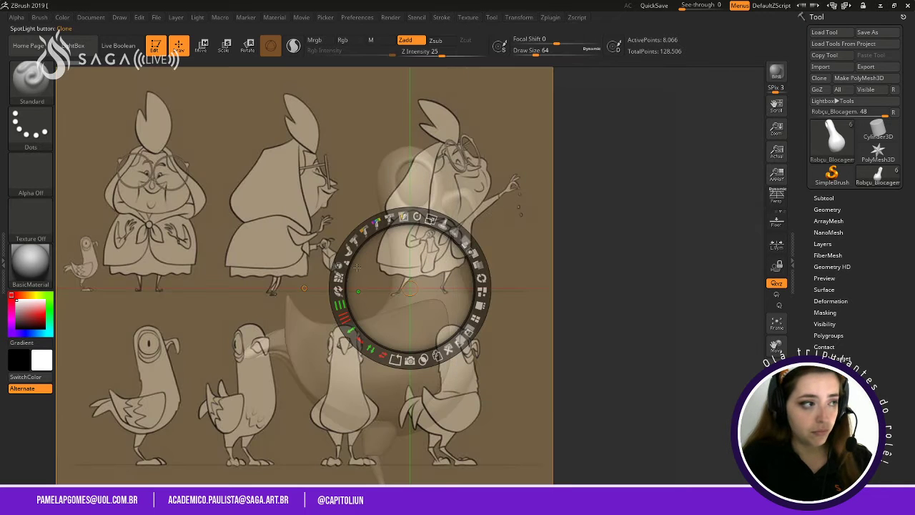
Shrink the reference sheet into the canvas's upper corner with only the bird drawings showing, and leave Spotlight editing.
mouse_move(404, 287)
left_mouse_down()
mouse_move(288, 153)
mouse_move(261, 69)
mouse_move(191, 87)
left_mouse_up()
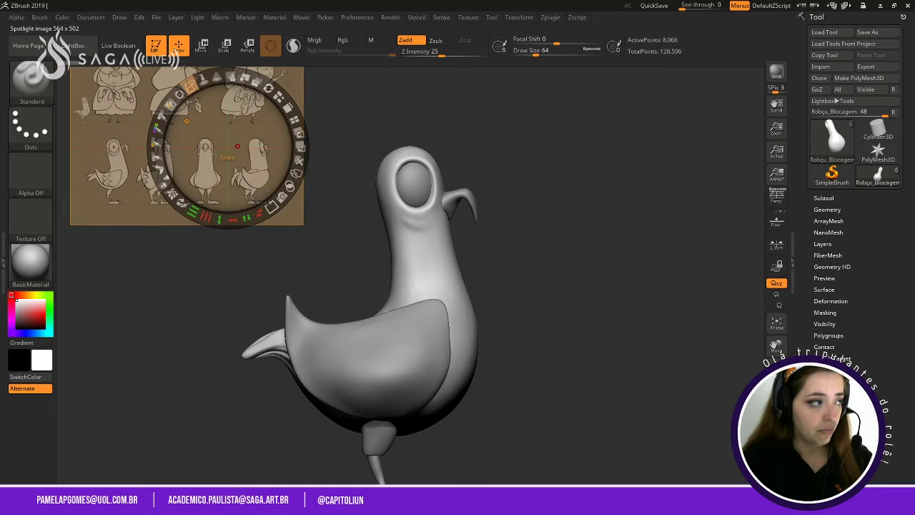
left_click_drag(224, 122, 207, 65)
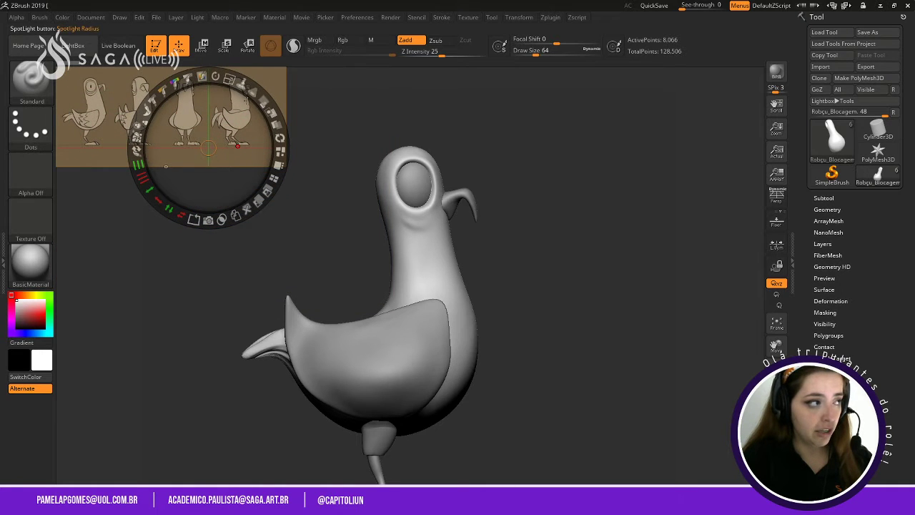
mouse_move(263, 115)
left_mouse_down()
mouse_move(274, 124)
mouse_move(270, 115)
left_mouse_up()
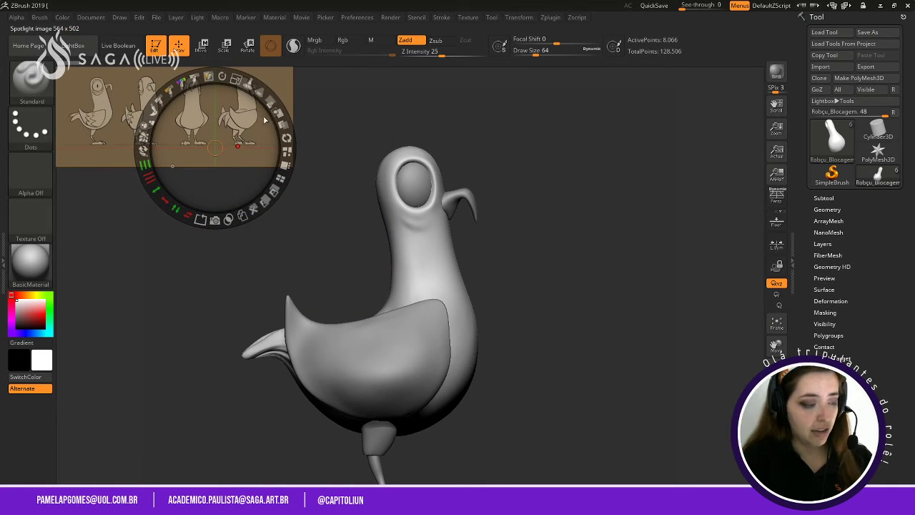
key("z")
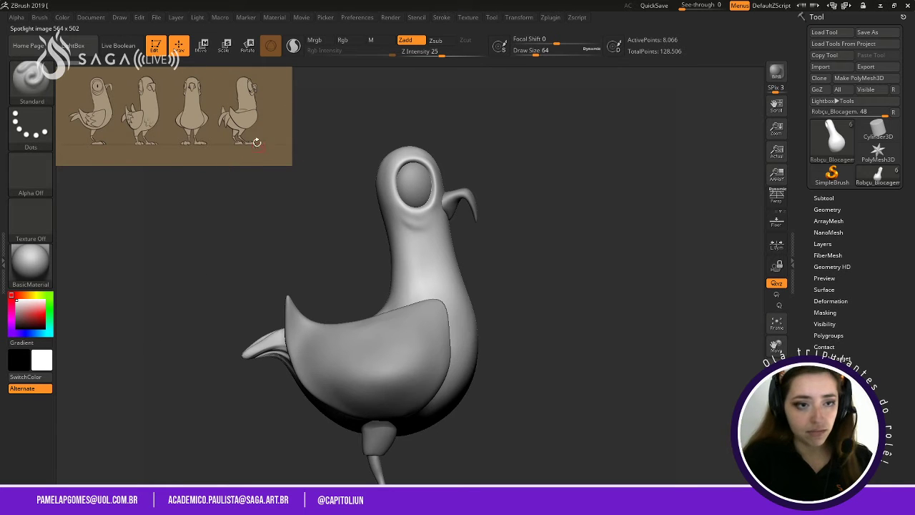
Turn off Spotlight Projection in the Standard brush's Samples settings.
left_click(41, 18)
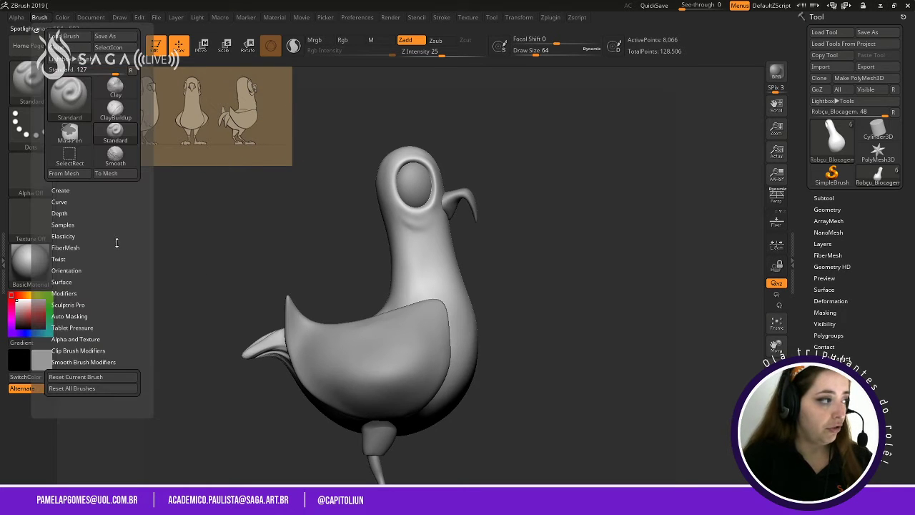
left_click(71, 224)
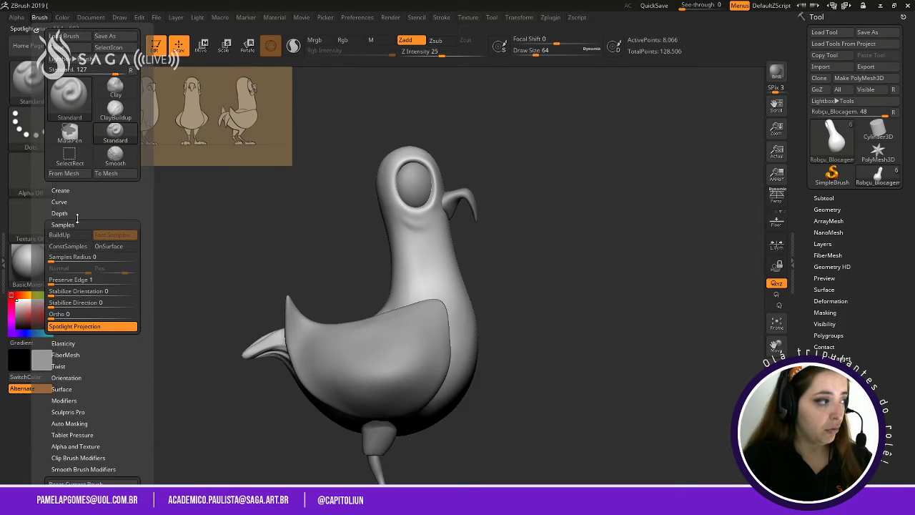
left_click(101, 327)
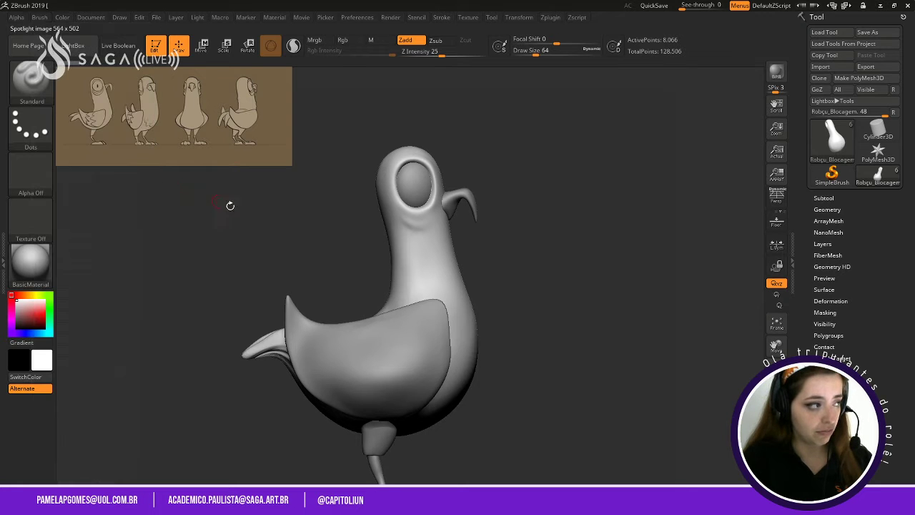
Frame the bird from the front beside the reference and mark its wing contour with a yellow annotation curve.
mouse_move(557, 306)
left_mouse_down("shift")
mouse_move(577, 288)
mouse_move(524, 225)
mouse_move(536, 242)
mouse_move(593, 242)
left_mouse_up("shift")
key("f")
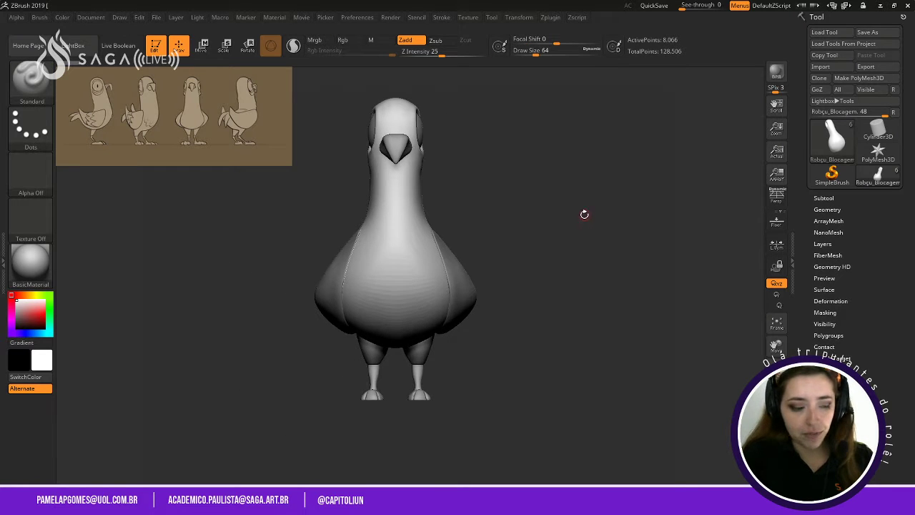
mouse_move(545, 260)
left_mouse_down("alt")
mouse_move(502, 244)
mouse_move(492, 261)
left_mouse_up("alt")
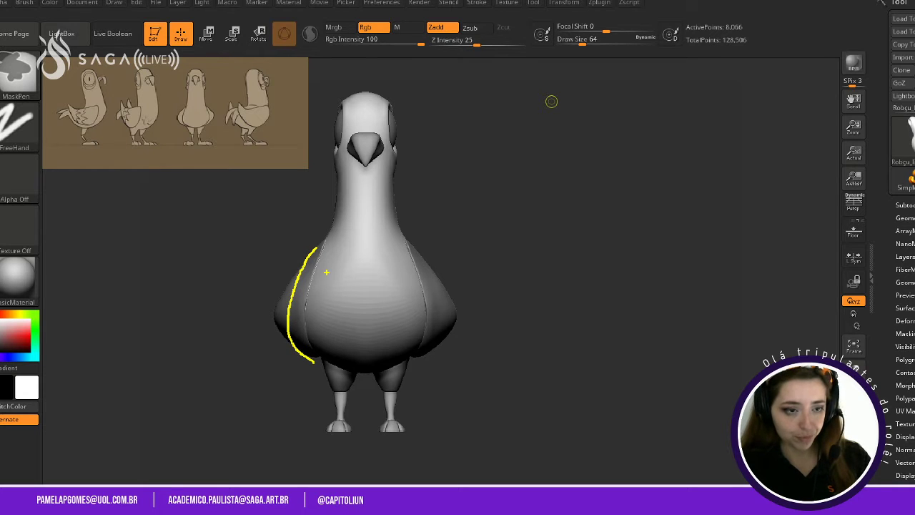
left_click_drag(308, 263, 257, 231)
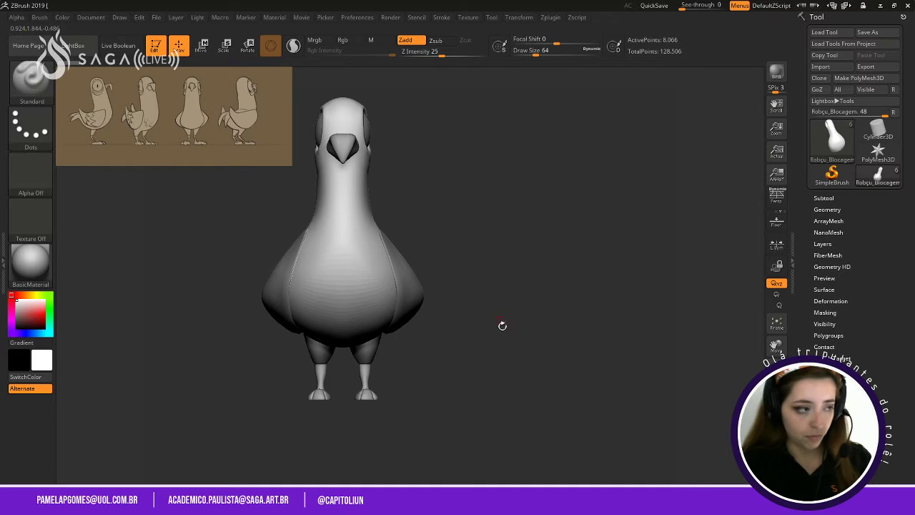
Set the brush draw size to 508 and switch to the Move brush with the bird in three-quarter view.
left_click_drag(502, 326, 533, 362)
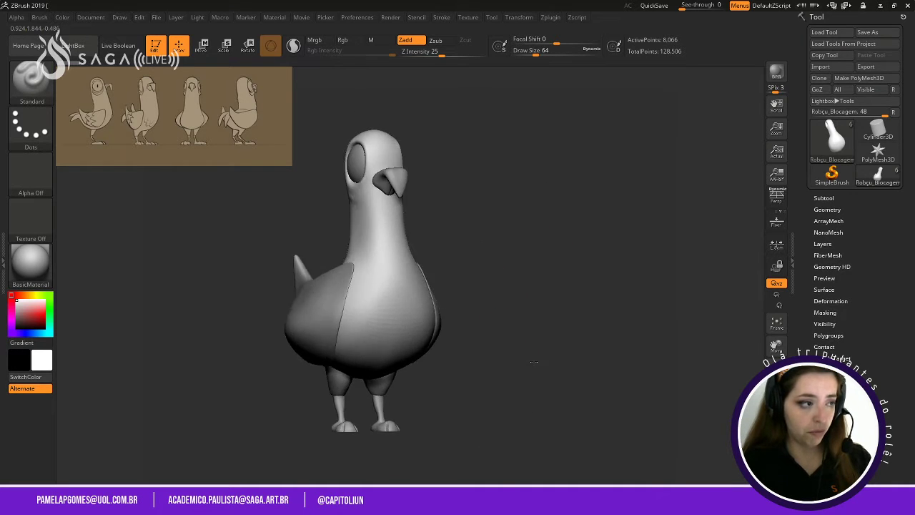
mouse_move(537, 316)
left_mouse_down()
mouse_move(556, 343)
mouse_move(509, 369)
left_mouse_up()
mouse_move(351, 421)
left_mouse_down()
mouse_move(284, 430)
mouse_move(309, 440)
mouse_move(472, 413)
mouse_move(496, 361)
left_mouse_up()
key("space")
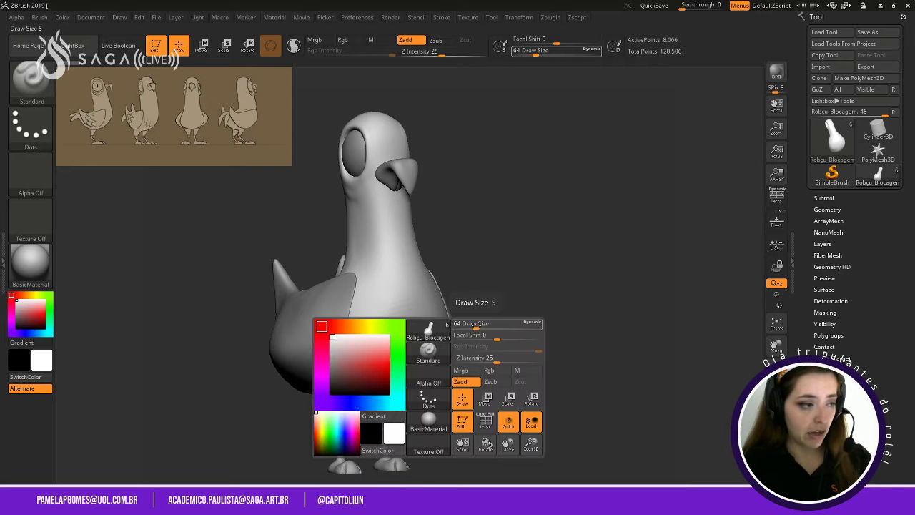
left_click_drag(476, 327, 516, 328)
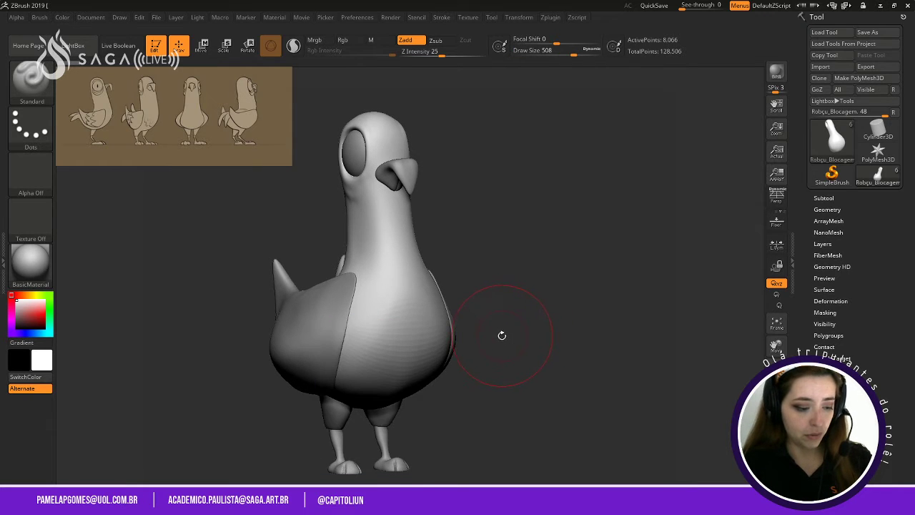
key("b")
key("m")
key("v")
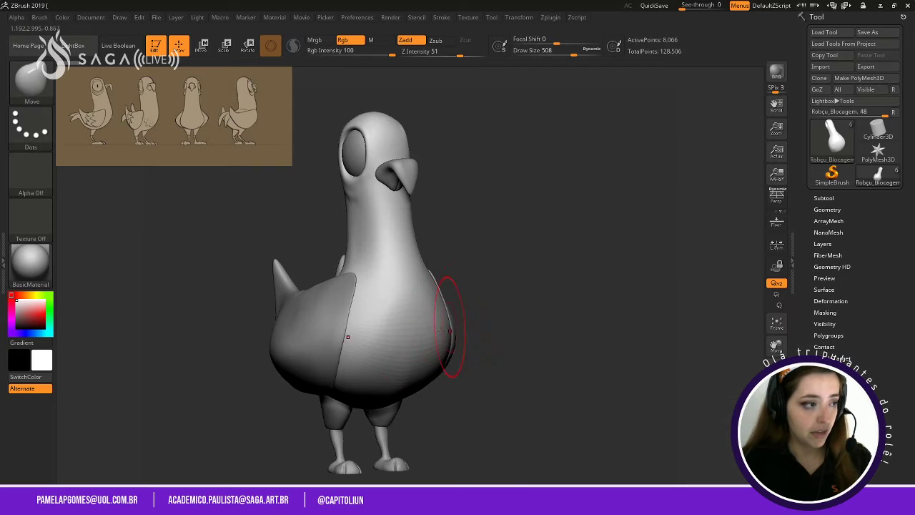
Try to subdivide the bird's body mesh and make the Asas wing subtool active.
key("ctrl+d")
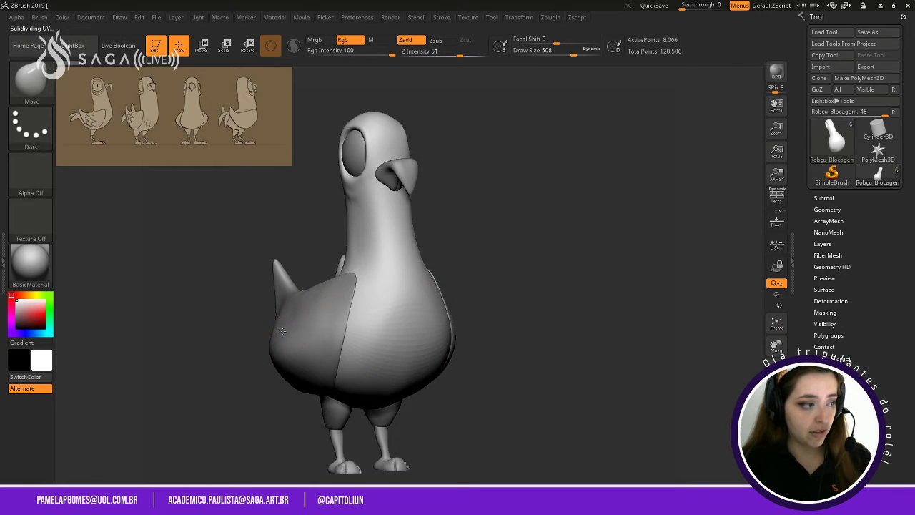
mouse_move(283, 331)
left_mouse_down()
mouse_move(233, 368)
mouse_move(244, 363)
left_mouse_up()
left_click_drag(549, 352, 523, 355)
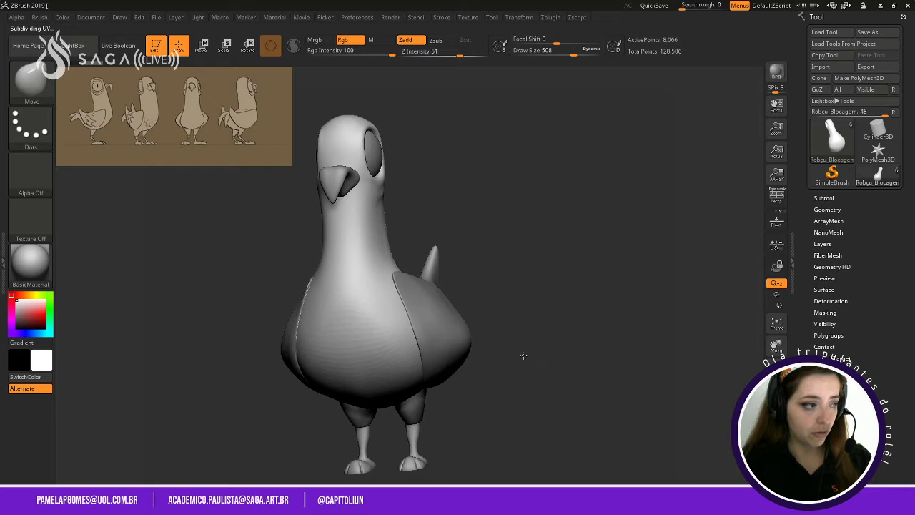
left_click(453, 322, "alt")
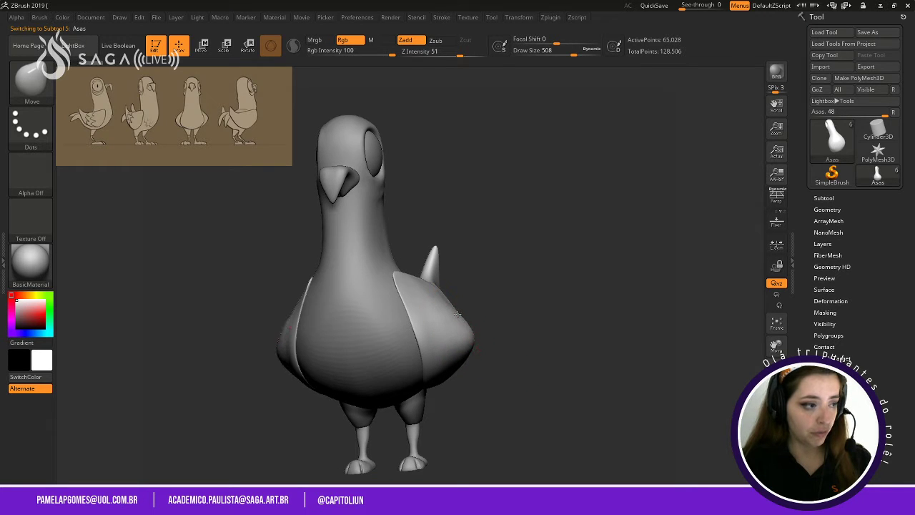
Reshape the outer side of the Asas wings with the Move brush in three-quarter view.
left_click_drag(462, 313, 450, 303)
mouse_move(526, 351)
left_mouse_down()
mouse_move(511, 355)
mouse_move(547, 349)
mouse_move(512, 338)
mouse_move(510, 360)
mouse_move(470, 327)
left_mouse_up()
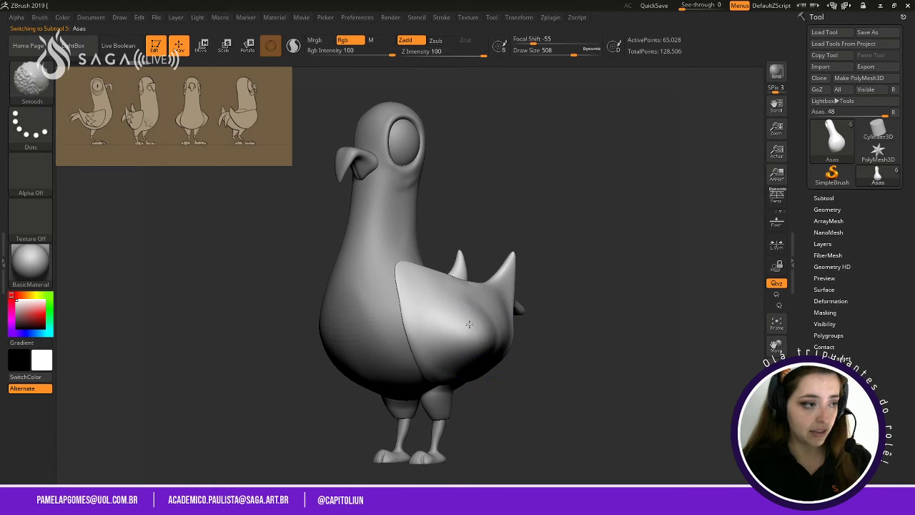
left_click_drag(544, 377, 545, 367)
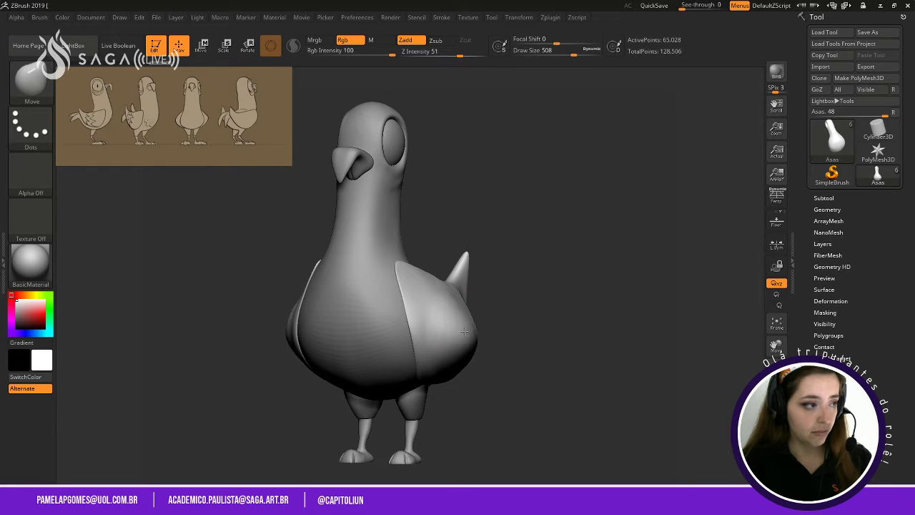
Try to round out the wings' outer contour using the Move brush at a draw size of 657.
key("space")
left_click_drag(506, 347, 514, 346)
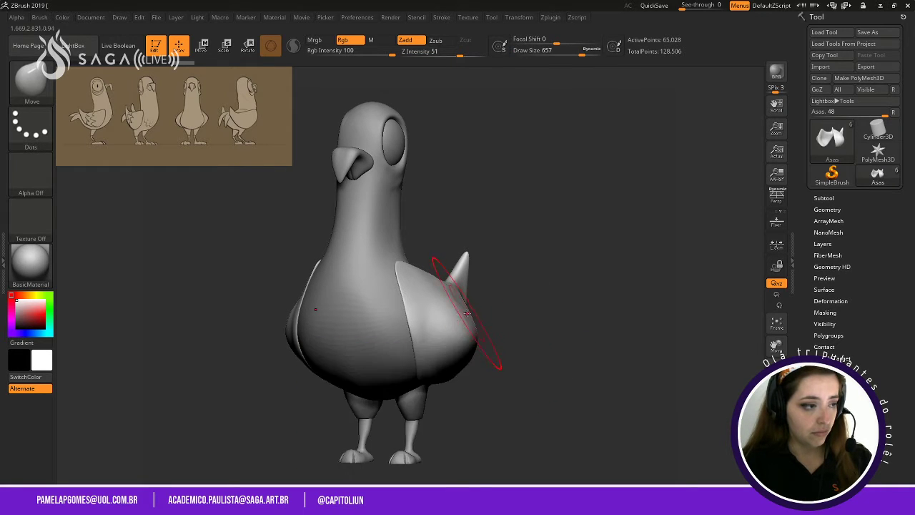
left_click_drag(441, 327, 433, 328)
left_click_drag(507, 335, 541, 339)
mouse_move(461, 334)
left_mouse_down()
mouse_move(482, 337)
mouse_move(450, 341)
mouse_move(505, 362)
mouse_move(534, 358)
mouse_move(495, 352)
left_mouse_up()
Undo the last two reshaping strokes on the wings.
key("ctrl")
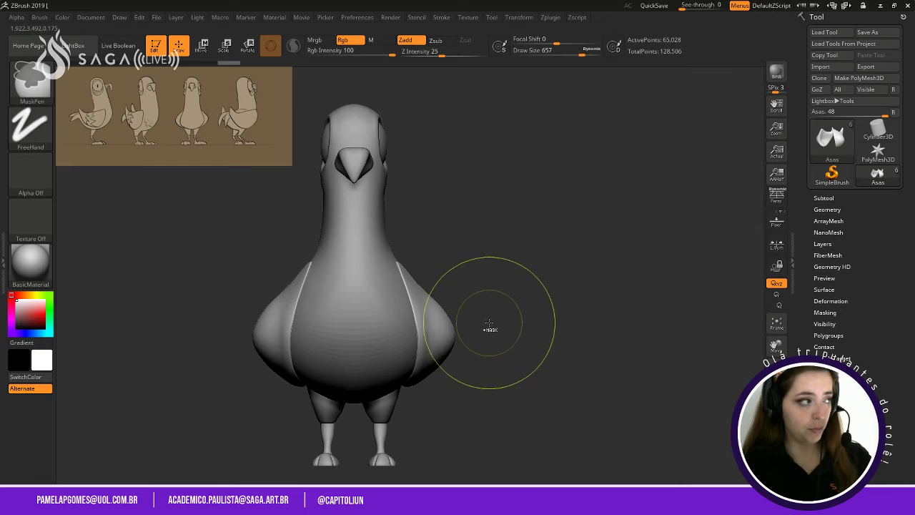
key("ctrl+z")
key("ctrl+z")
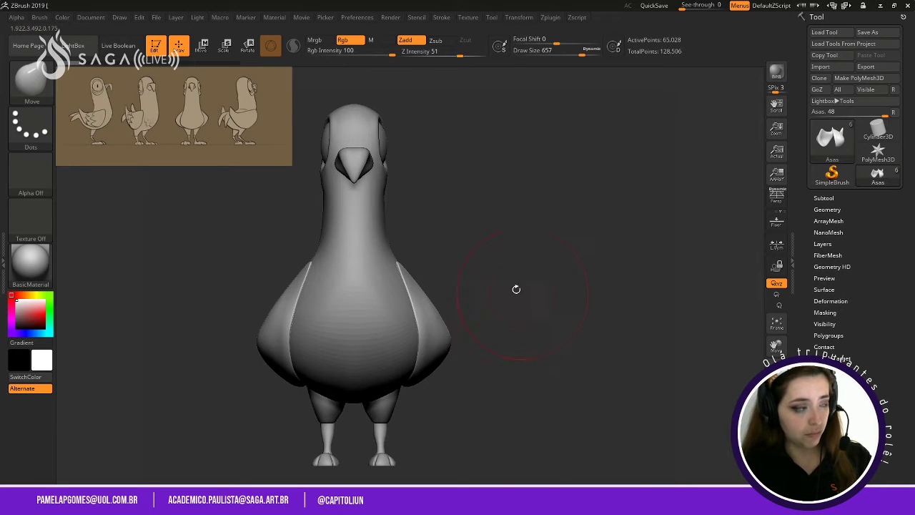
Set the draw size to 492 and adjust the wing's front edge over the chest in side view.
left_click_drag(516, 341, 496, 307)
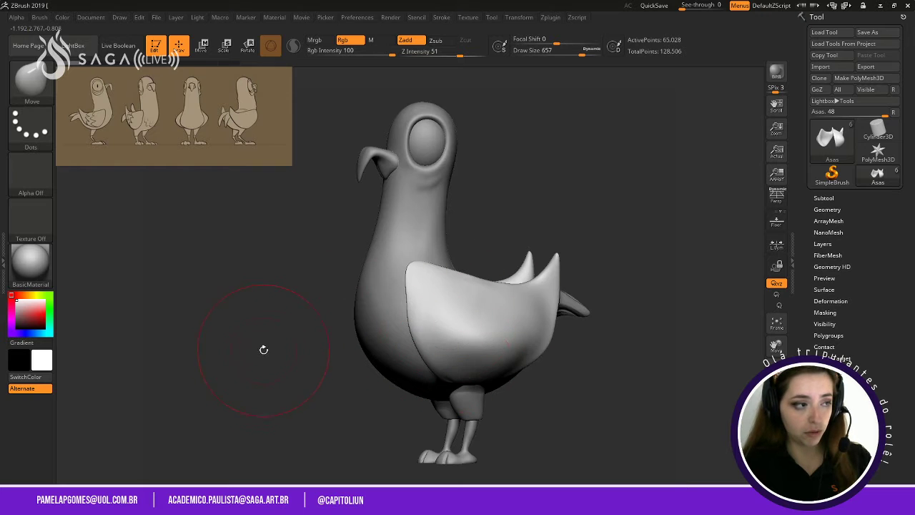
left_click_drag(261, 350, 401, 350, "shift")
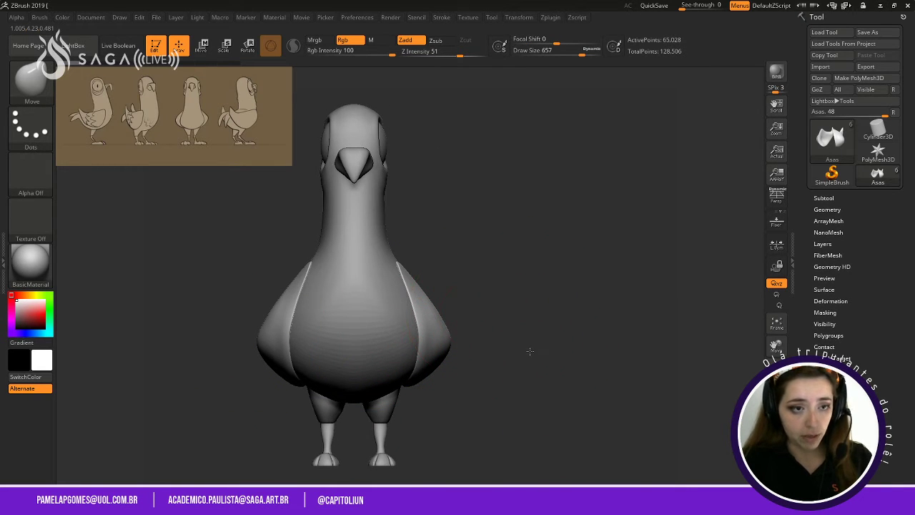
mouse_move(529, 351)
left_mouse_down("alt")
mouse_move(531, 376)
mouse_move(539, 357)
mouse_move(531, 347)
mouse_move(547, 336)
mouse_move(527, 339)
left_mouse_up("alt")
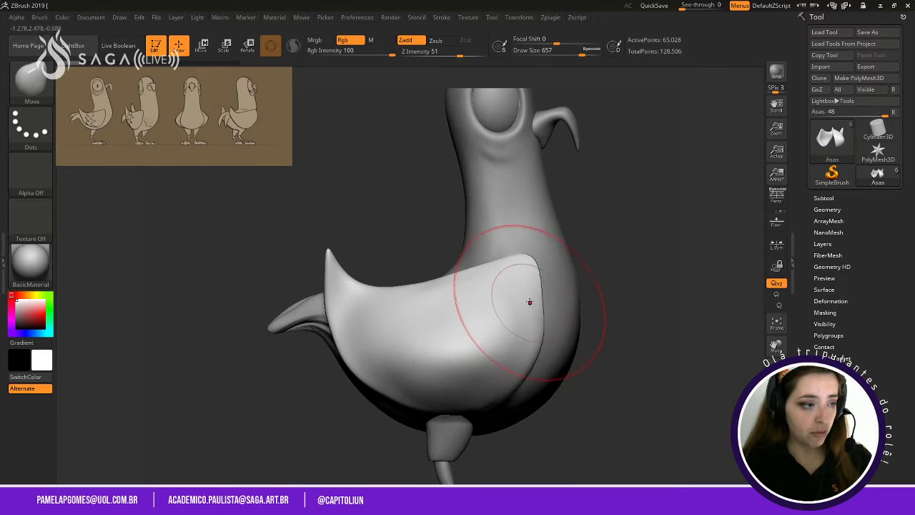
key("space")
left_click_drag(531, 296, 521, 296)
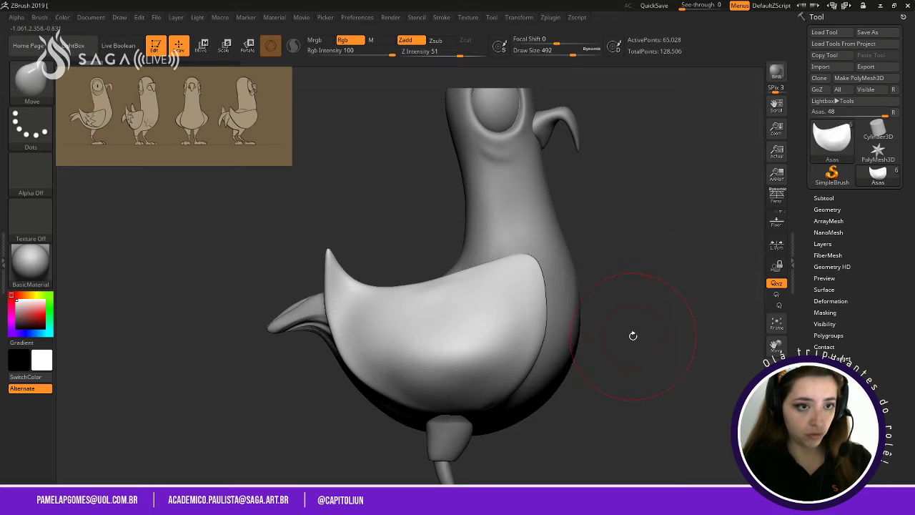
Make the Robçu_Blocagem body subtool active and adjust its lower contour above the legs from behind with the Move brush.
left_click_drag(633, 335, 593, 327)
left_click_drag(394, 379, 432, 301, "alt")
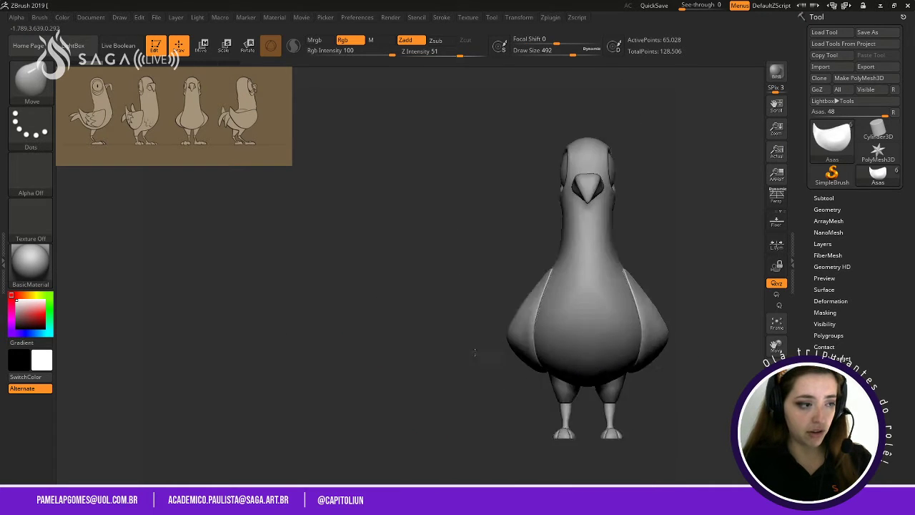
left_click_drag(474, 352, 343, 335)
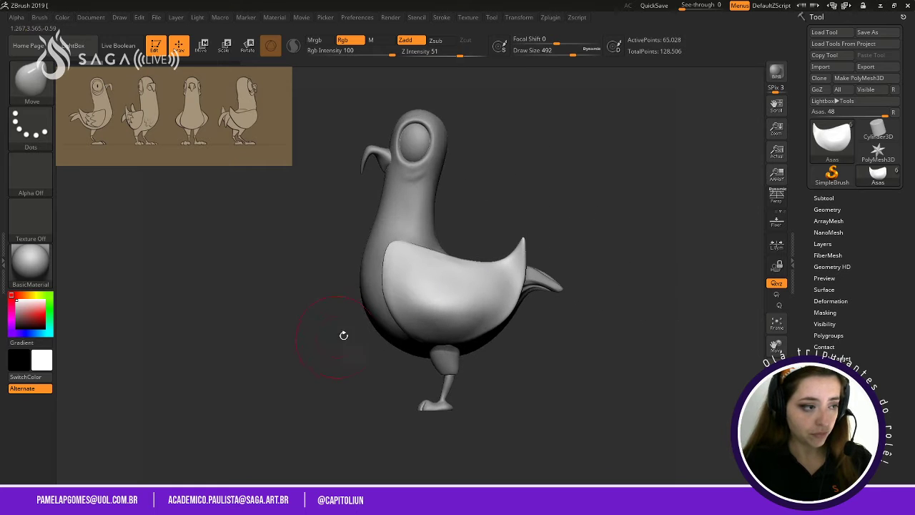
mouse_move(575, 322)
left_mouse_down("alt")
mouse_move(579, 351)
mouse_move(560, 376)
left_mouse_up("alt")
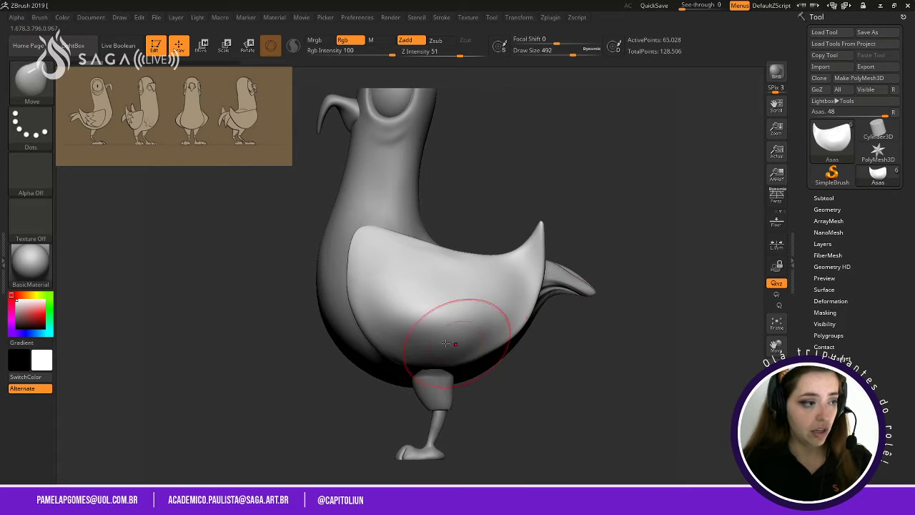
mouse_move(477, 395)
left_mouse_down()
mouse_move(522, 382)
mouse_move(544, 396)
mouse_move(513, 380)
mouse_move(503, 363)
left_mouse_up()
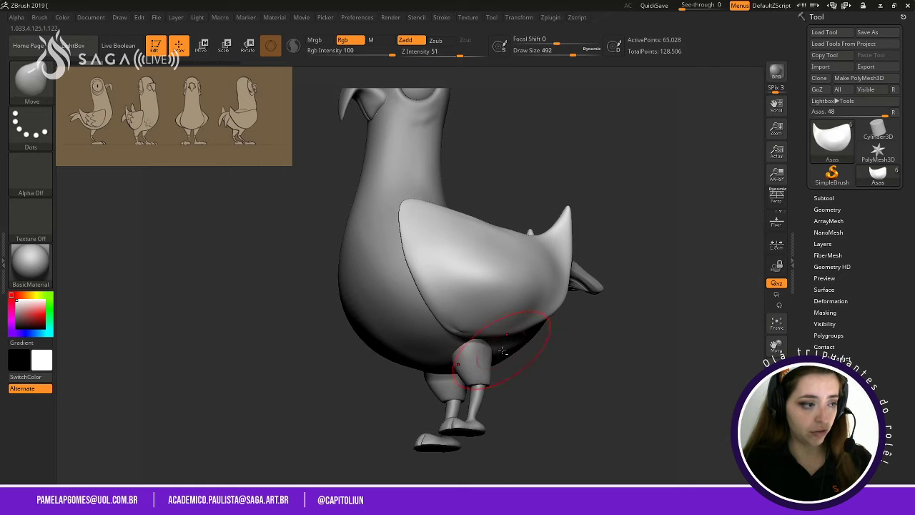
mouse_move(379, 358)
left_mouse_down()
mouse_move(362, 383)
mouse_move(390, 371)
mouse_move(452, 376)
left_mouse_up()
left_click(446, 346, "alt")
left_click_drag(358, 391, 567, 337)
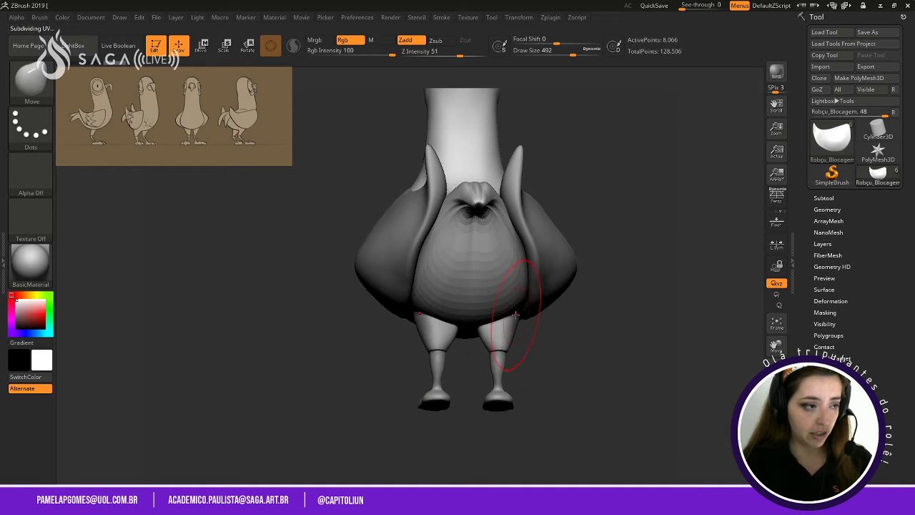
mouse_move(523, 317)
left_mouse_down()
mouse_move(540, 331)
mouse_move(547, 375)
left_mouse_up()
Examine the body, neck and wing proportions from the front and side against the reference sheet.
left_click_drag(523, 363, 429, 341, "shift")
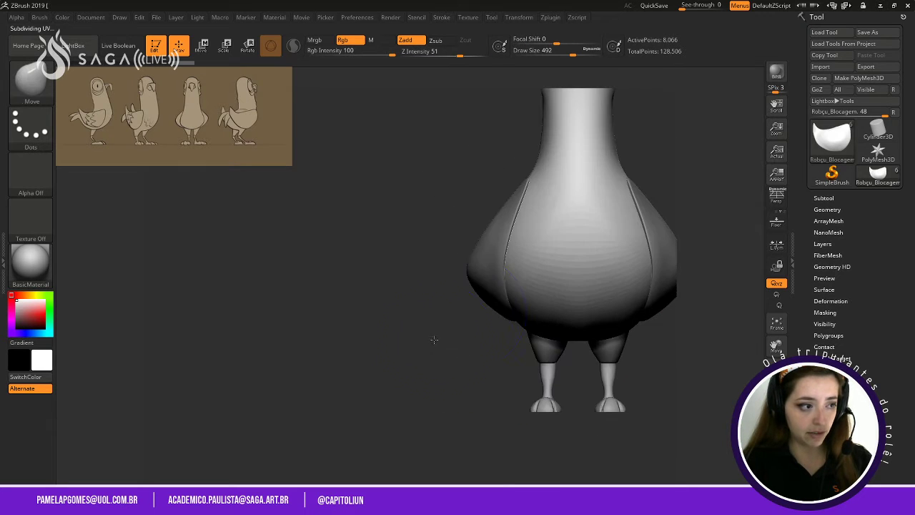
mouse_move(468, 369)
left_mouse_down("alt")
mouse_move(329, 343)
mouse_move(422, 368)
mouse_move(482, 370)
left_mouse_up("alt")
left_click_drag(562, 362, 531, 353, "shift")
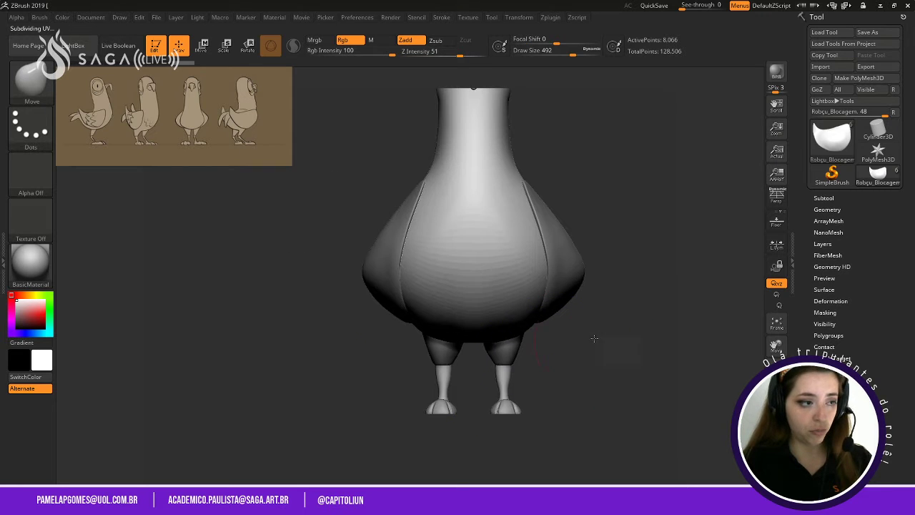
left_click_drag(592, 339, 587, 404, "alt")
left_click_drag(586, 259, 582, 337, "alt")
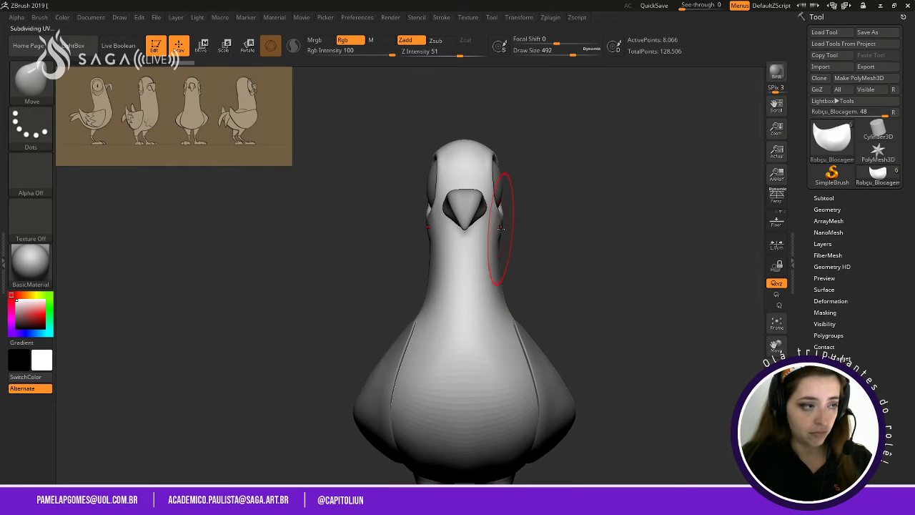
mouse_move(594, 286)
left_mouse_down("alt")
mouse_move(594, 255)
mouse_move(576, 242)
left_mouse_up("alt")
left_click_drag(559, 296, 496, 302)
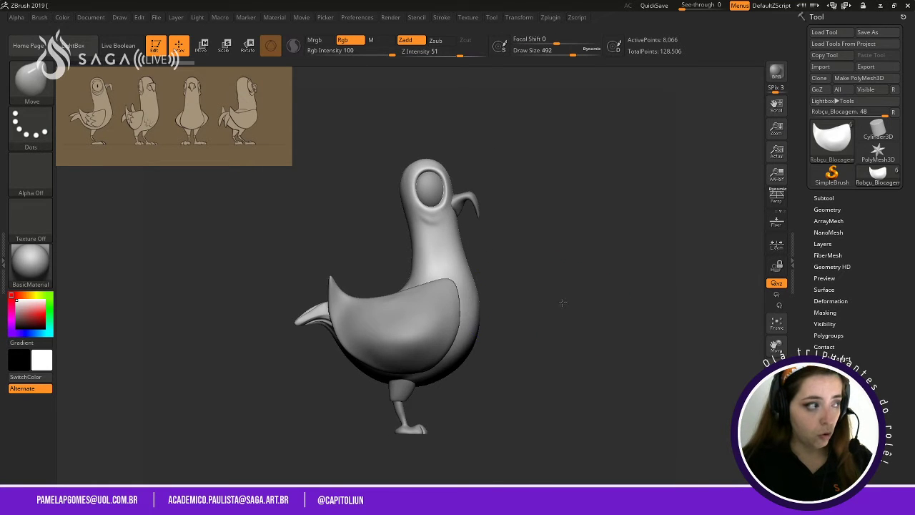
left_click_drag(562, 302, 671, 309, "alt")
Reshape the bird's tail and the body's underside beneath it with the Move brush, reducing the draw size to 280.
left_click_drag(370, 383, 386, 321)
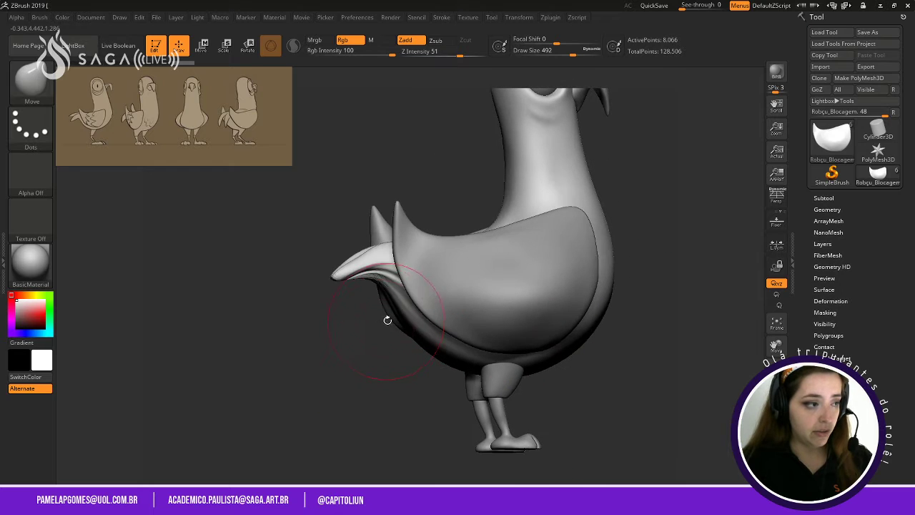
mouse_move(386, 365)
left_mouse_down()
mouse_move(367, 369)
mouse_move(388, 366)
left_mouse_up()
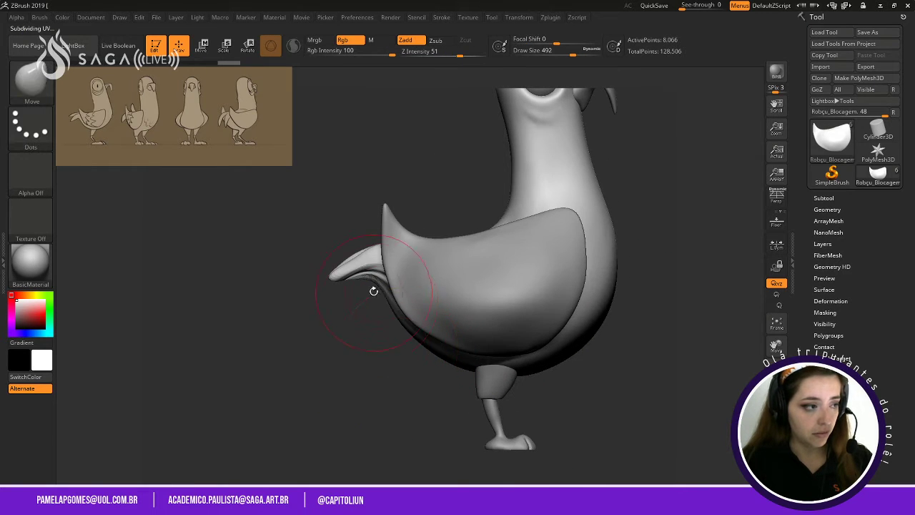
key("space")
left_click_drag(367, 296, 346, 275)
left_click(353, 253, "alt")
key("space")
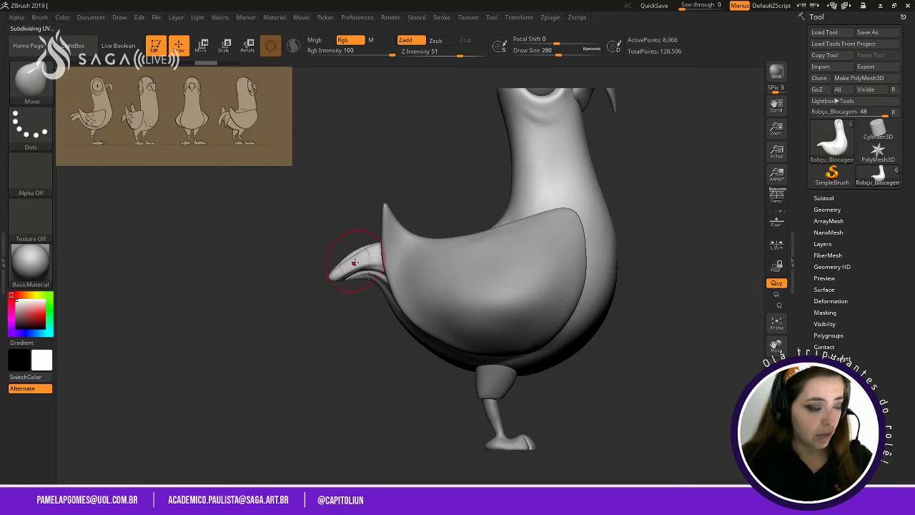
left_click_drag(351, 309, 365, 327, "alt")
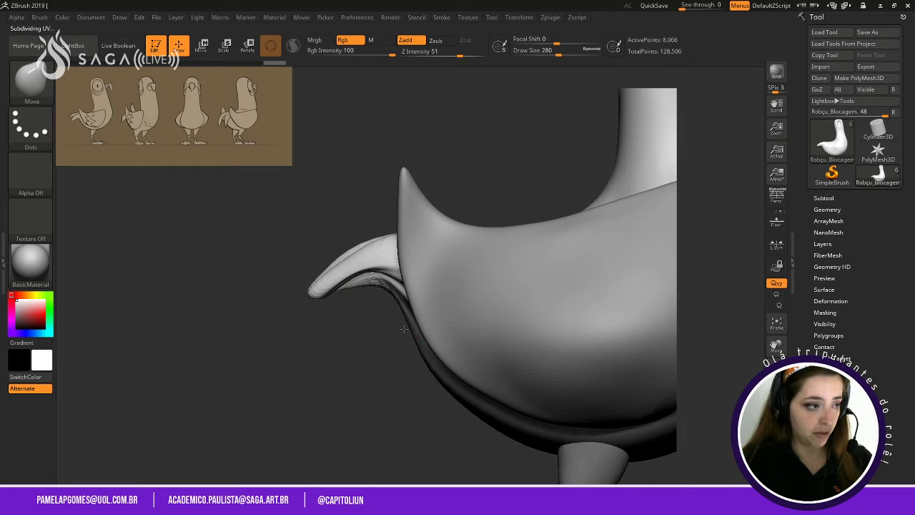
left_click_drag(401, 332, 388, 337)
key("ctrl")
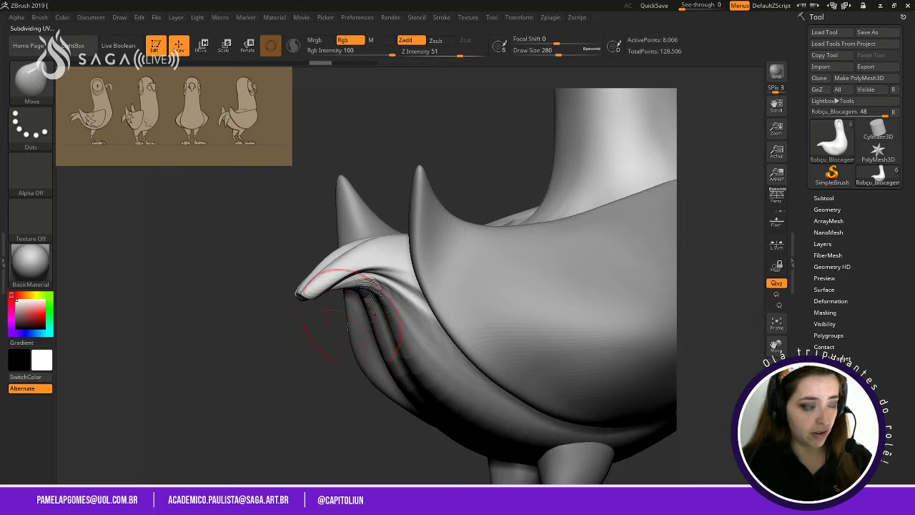
Compare the whole bird with the reference from the front and side, finishing on a front close-up of the head.
left_click_drag(329, 374, 432, 208, "alt")
left_click_drag(643, 316, 600, 319, "shift")
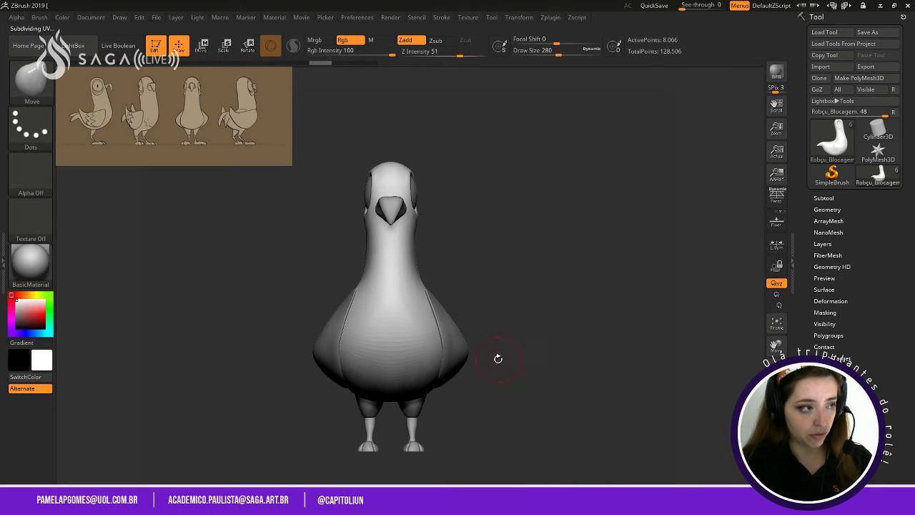
left_click_drag(498, 359, 620, 303, "alt")
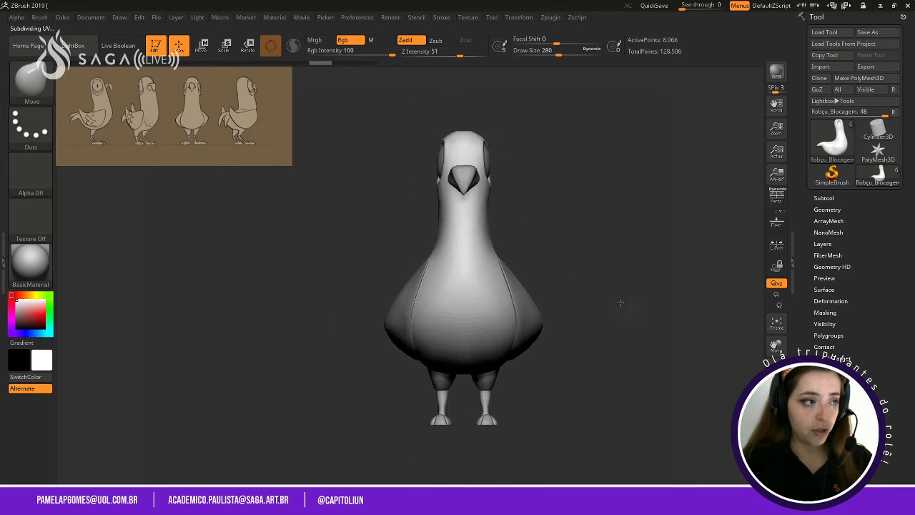
left_click_drag(605, 354, 581, 358)
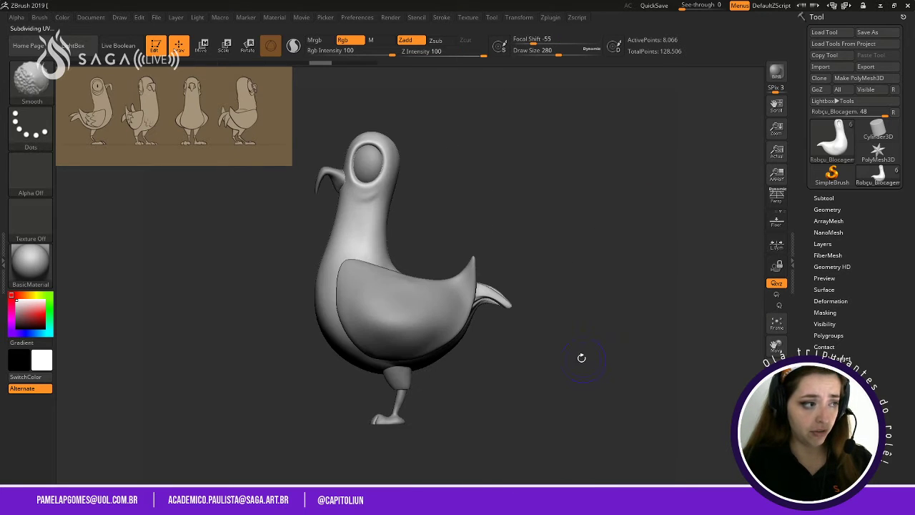
left_click_drag(513, 341, 564, 301)
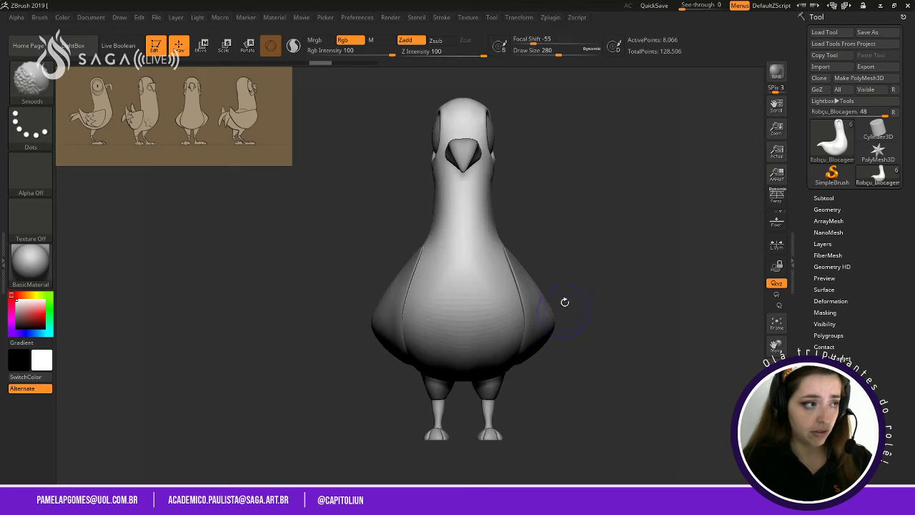
mouse_move(564, 207)
left_mouse_down("alt")
mouse_move(588, 197)
mouse_move(564, 329)
left_mouse_up("alt")
mouse_move(596, 219)
left_mouse_down("alt")
mouse_move(586, 296)
mouse_move(597, 353)
mouse_move(608, 219)
mouse_move(603, 285)
left_mouse_up("alt")
left_click_drag(381, 278, 400, 252)
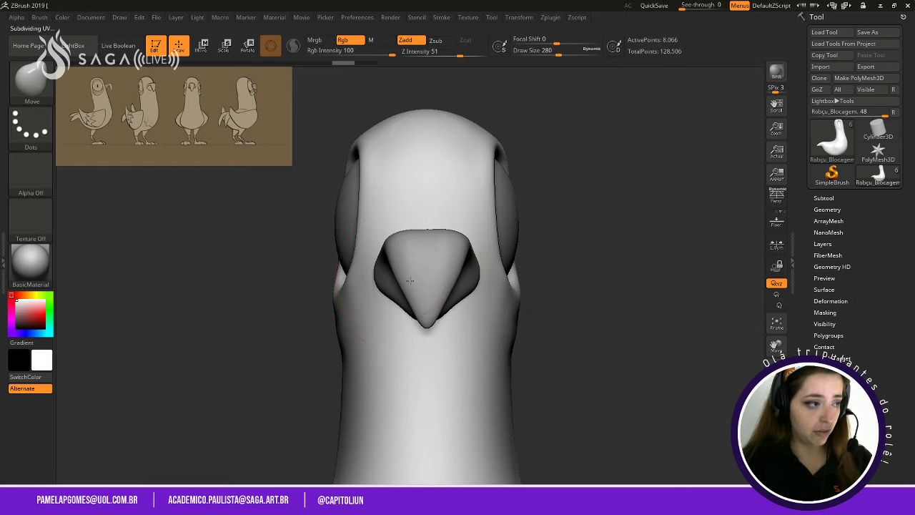
Make the Bico beak subtool active and slim its sides toward the tip with the Move brush at draw size 192.
left_click(410, 280, "alt")
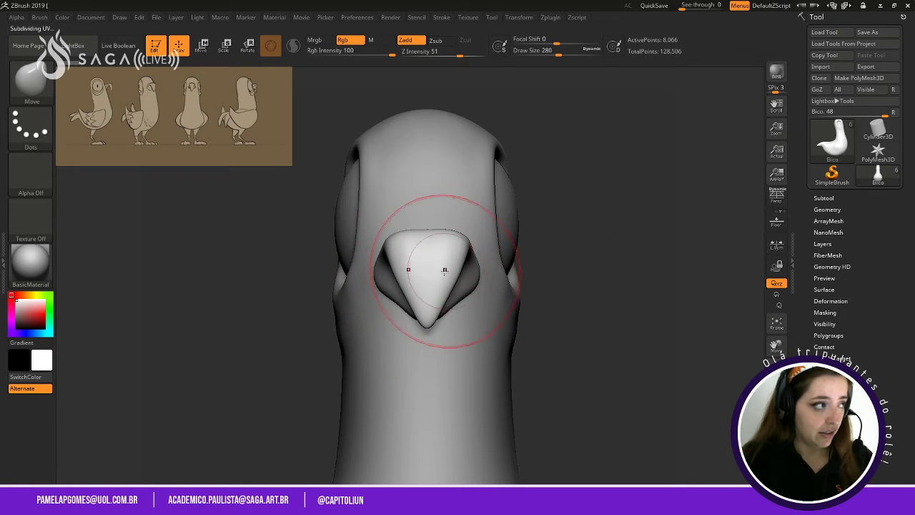
key("space")
left_click_drag(451, 286, 442, 287)
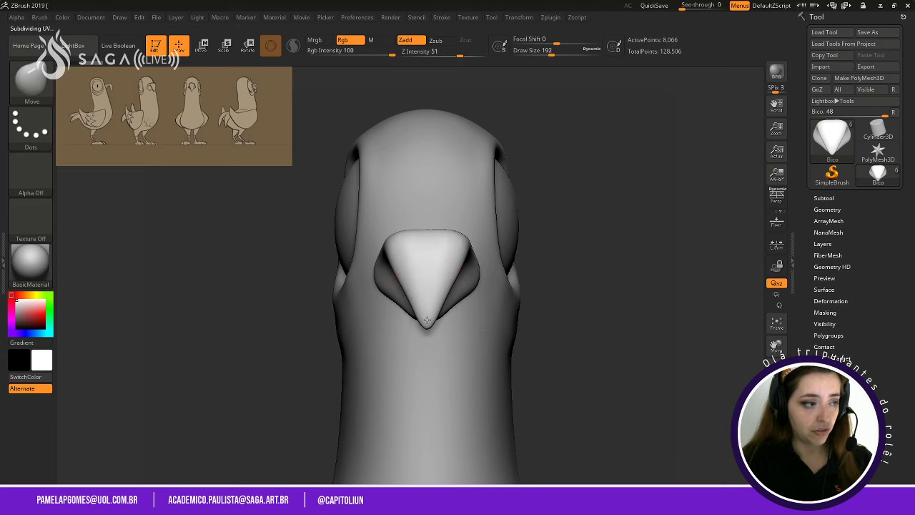
Reduce the Move brush draw size to 128 and check the beak and whole bird from the side and front.
key("shift")
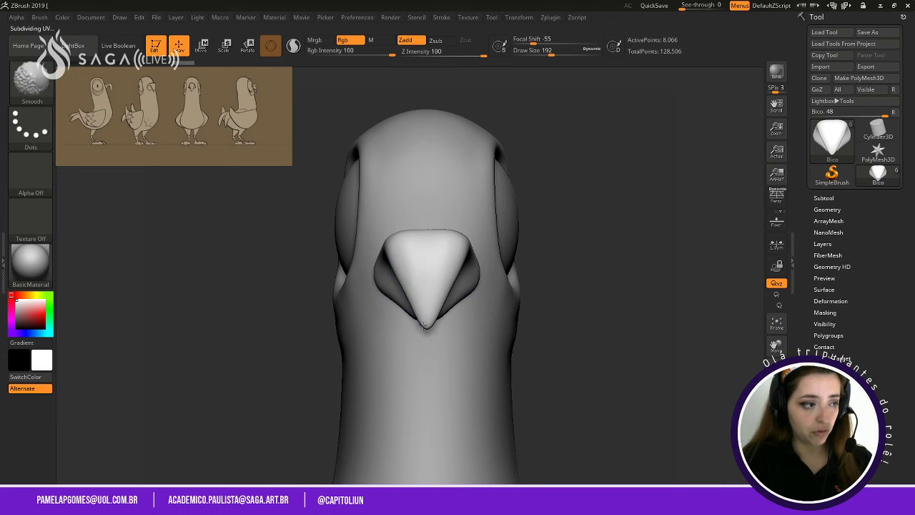
mouse_move(579, 302)
left_mouse_down()
mouse_move(598, 302)
mouse_move(589, 303)
left_mouse_up()
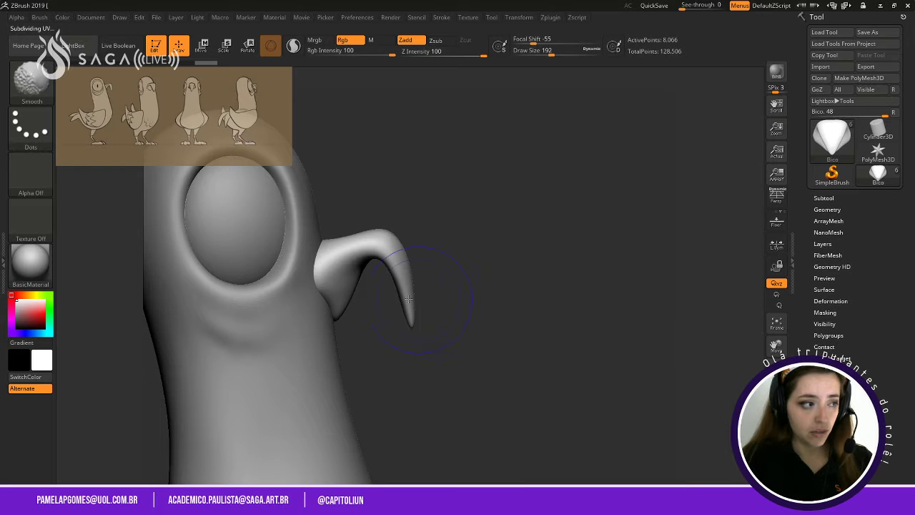
left_click_drag(389, 341, 329, 341, "shift")
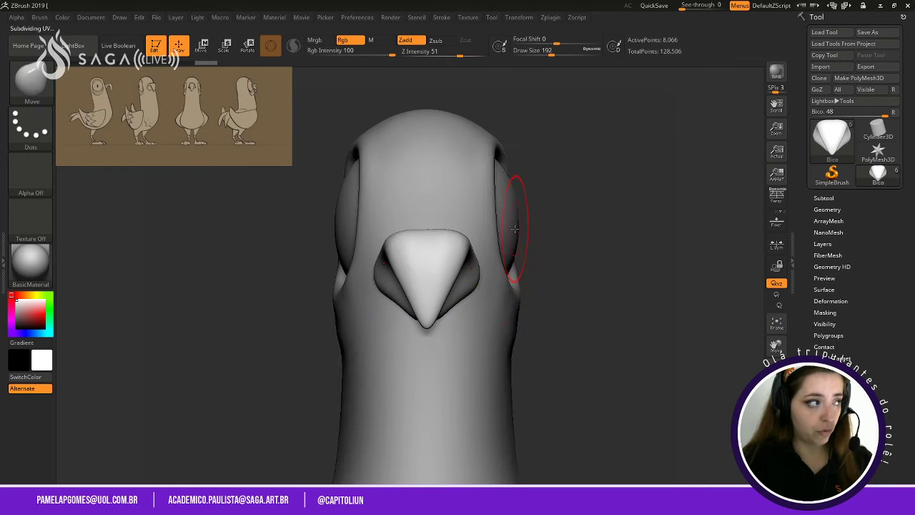
left_click_drag(566, 216, 594, 271)
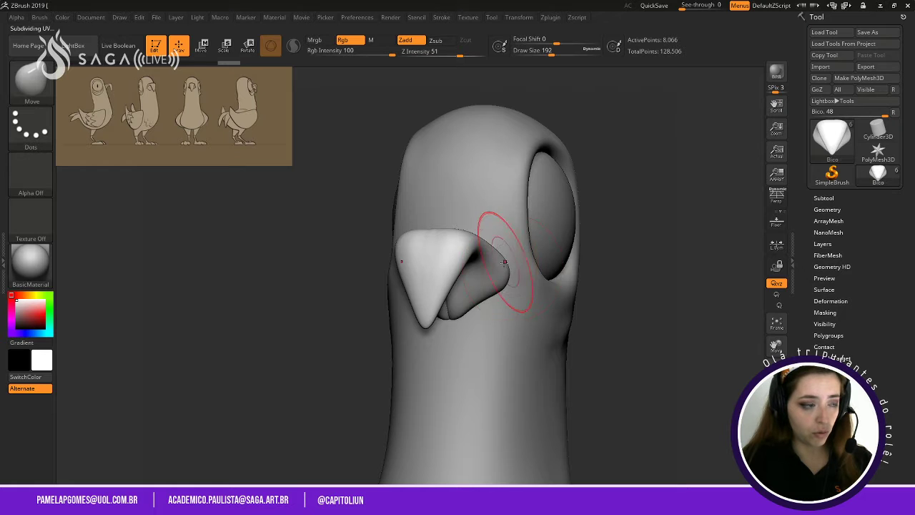
left_click_drag(617, 313, 643, 317)
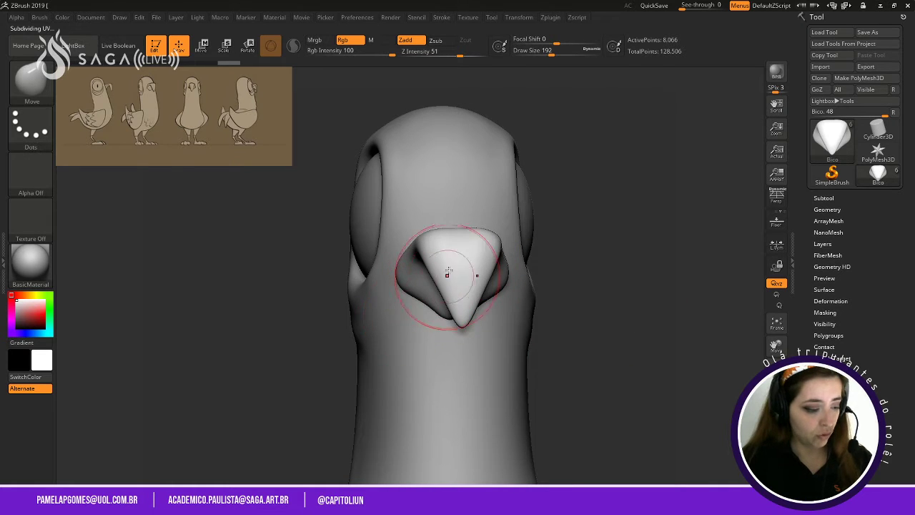
key("space")
mouse_move(449, 278)
left_mouse_down()
mouse_move(408, 286)
mouse_move(441, 319)
left_mouse_up()
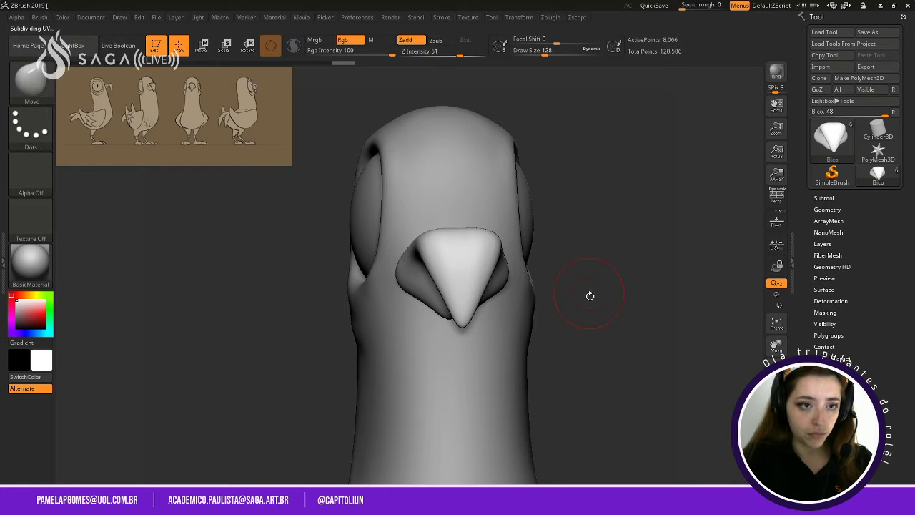
mouse_move(589, 295)
left_mouse_down()
mouse_move(605, 332)
mouse_move(611, 259)
mouse_move(572, 355)
mouse_move(585, 366)
mouse_move(605, 216)
left_mouse_up()
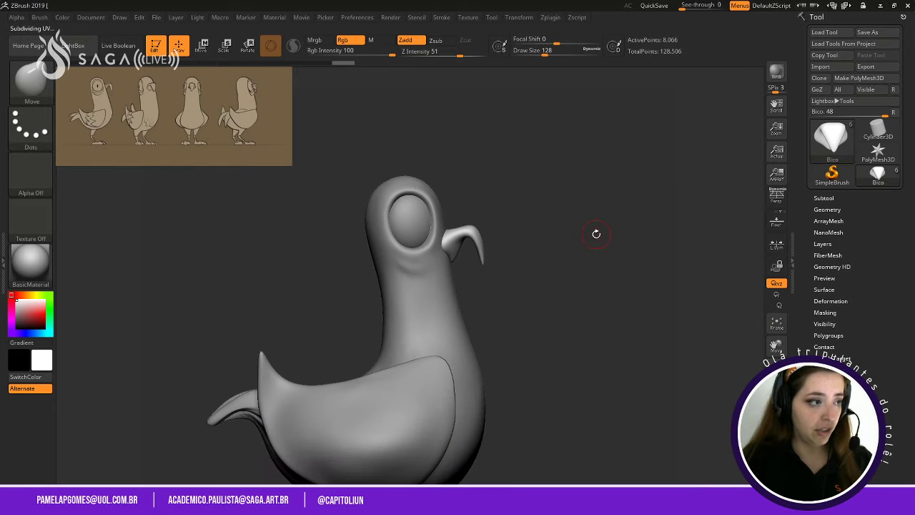
left_click_drag(564, 350, 601, 276)
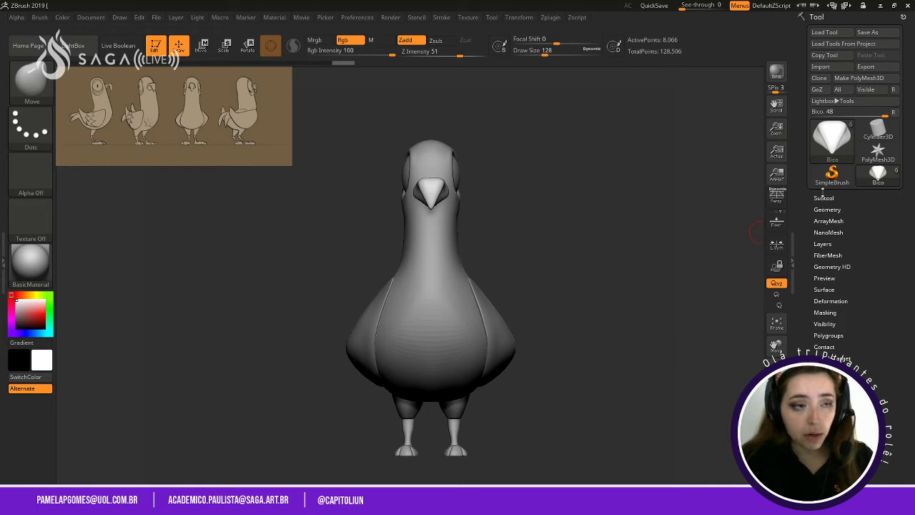
Expand the subtool list and view the meshes available for insertion, including Sphere3D, without inserting any.
left_click(824, 198)
scroll(833, 165, "down", 3)
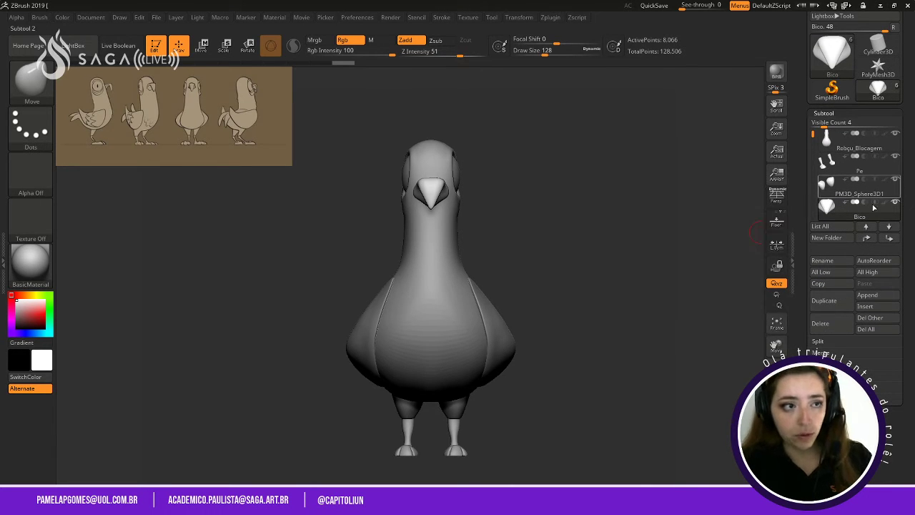
scroll(831, 100, "down", 2)
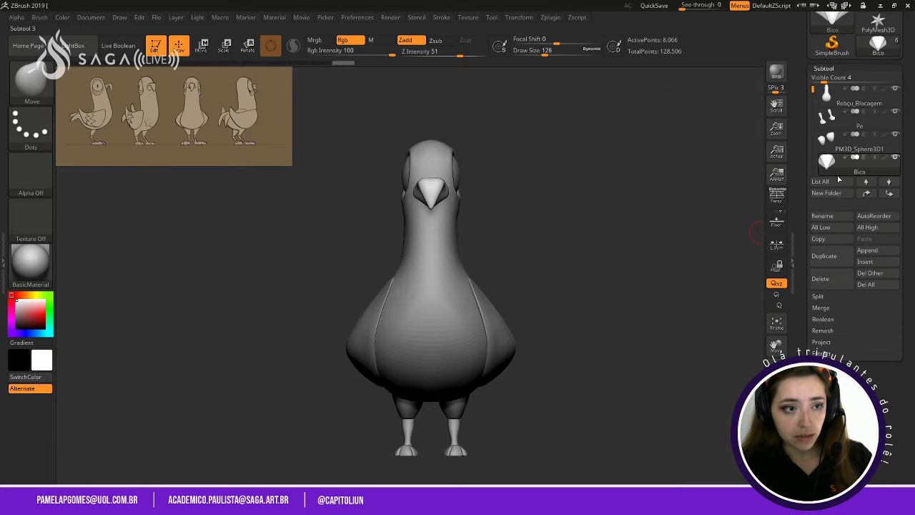
left_click(875, 263)
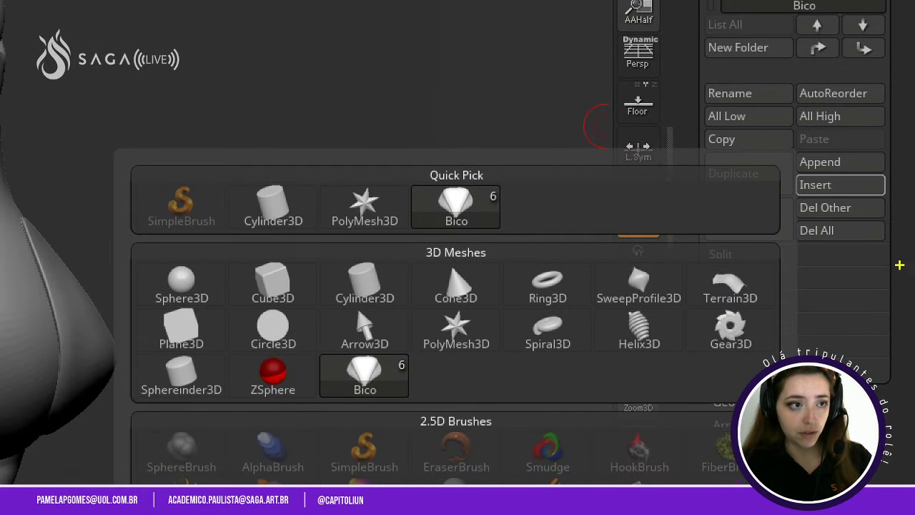
left_click_drag(887, 128, 847, 176)
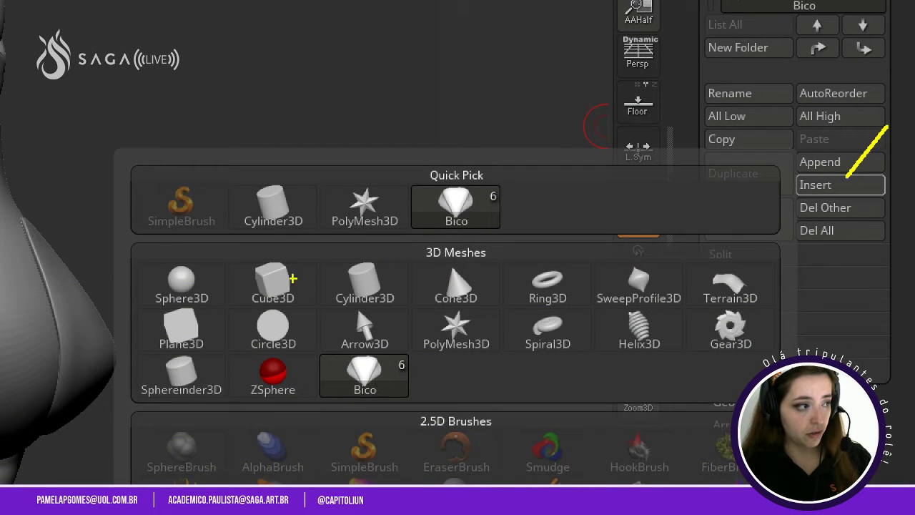
left_click_drag(143, 252, 223, 319)
left_click_drag(215, 245, 270, 72)
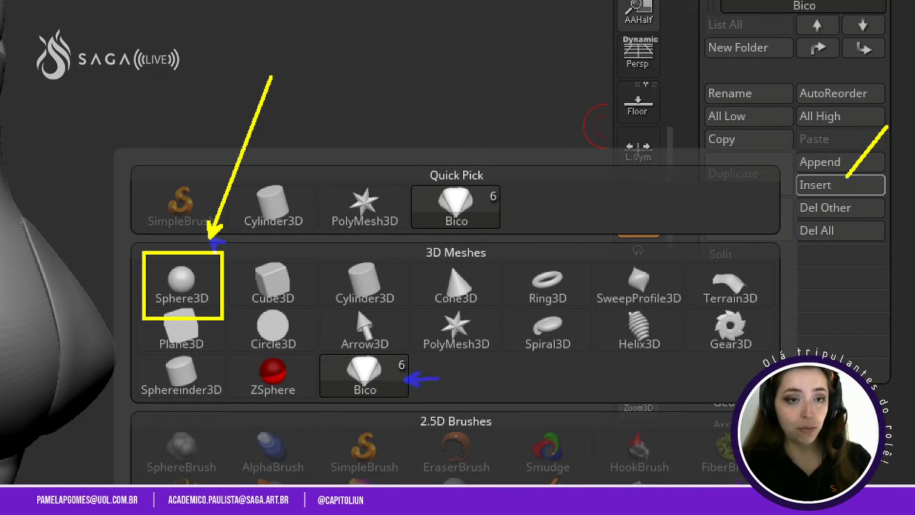
left_click_drag(438, 378, 468, 374, "ctrl+shift")
key("ctrl+z")
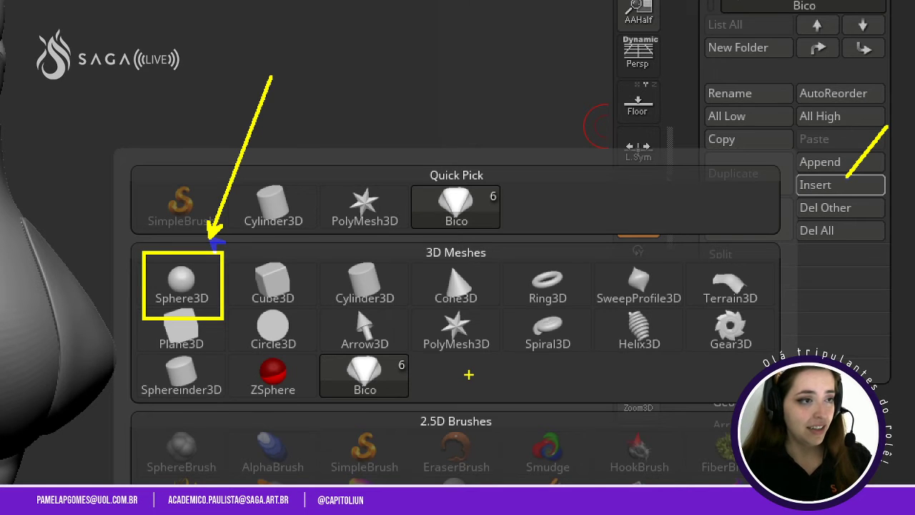
key("Escape")
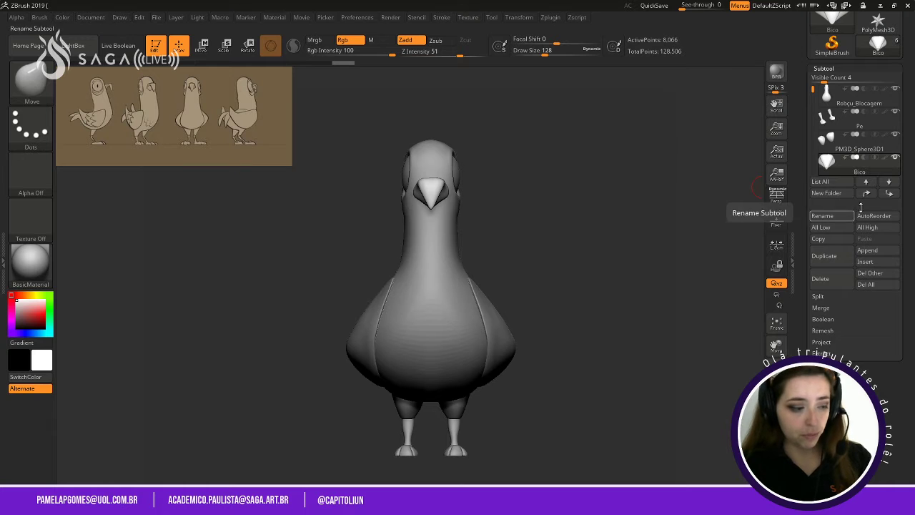
key("ctrl+1")
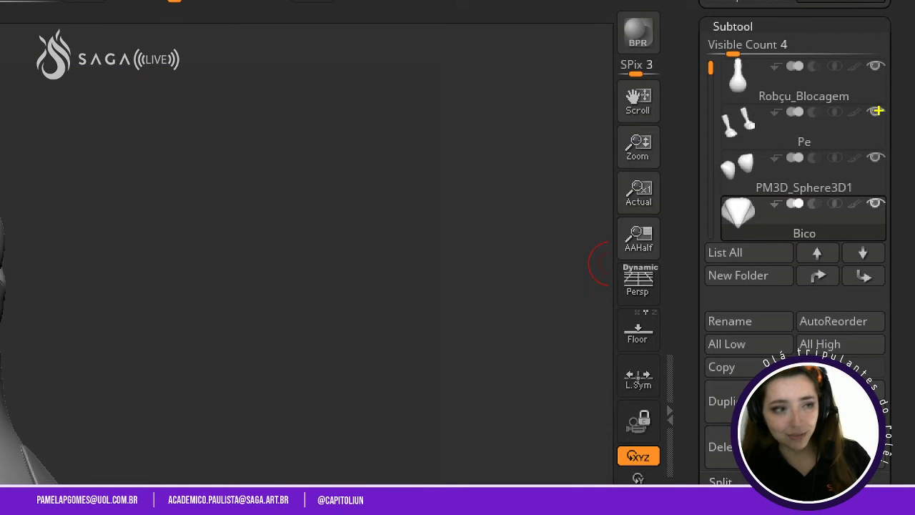
key("y")
left_click_drag(701, 131, 592, 123, "ctrl+shift")
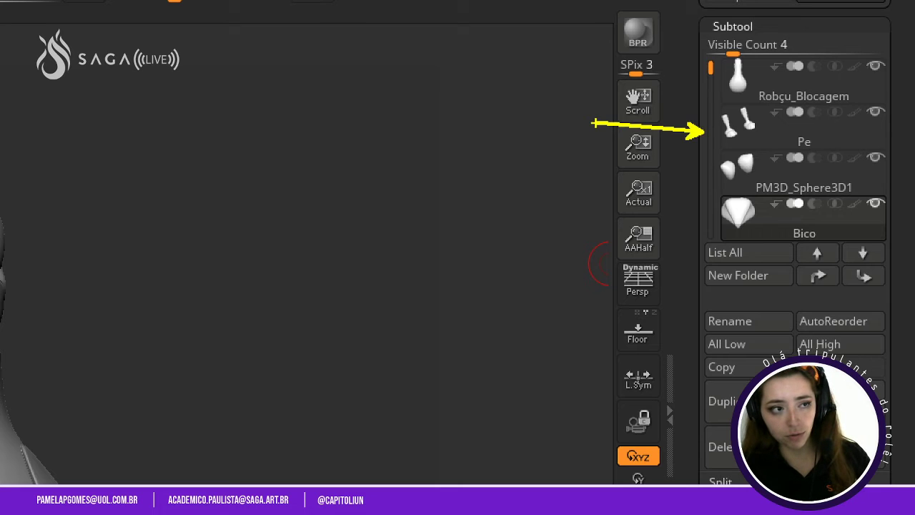
key("b")
mouse_move(708, 101)
left_mouse_down("ctrl")
mouse_move(765, 154)
mouse_move(894, 152)
left_mouse_up("ctrl")
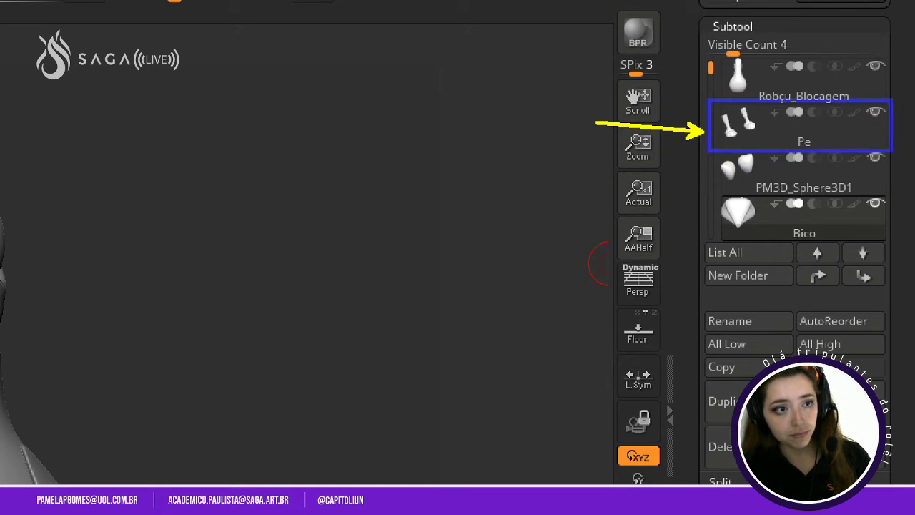
key("y")
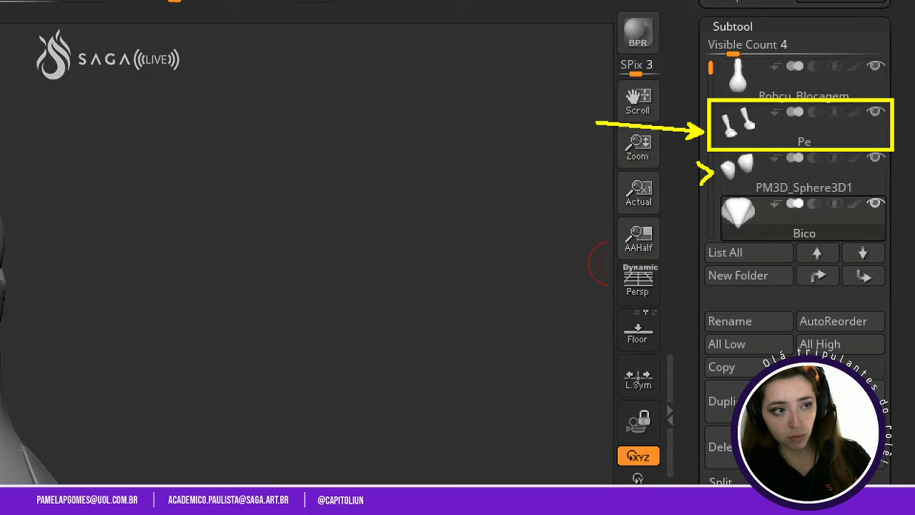
Make the thigh subtool PM3D_Sphere3D1 active and rename it Coxinha.
left_click(880, 142)
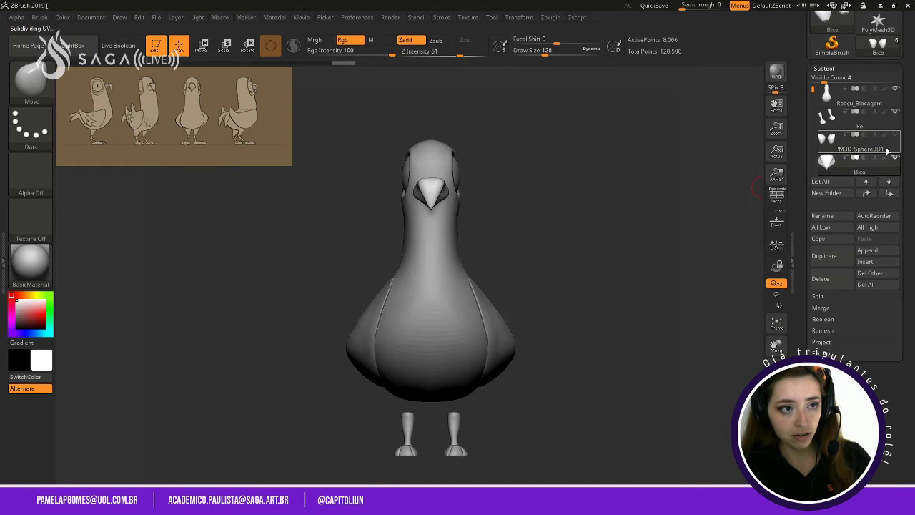
mouse_move(861, 155)
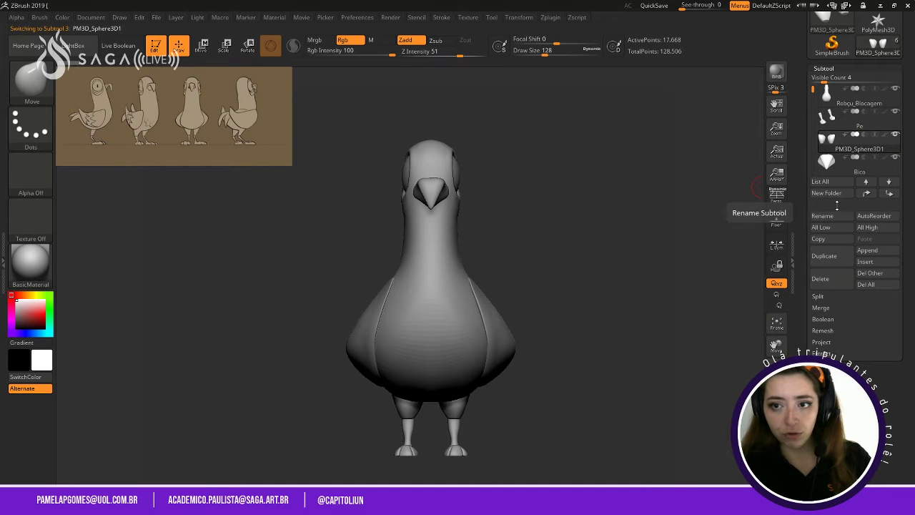
left_click(827, 215)
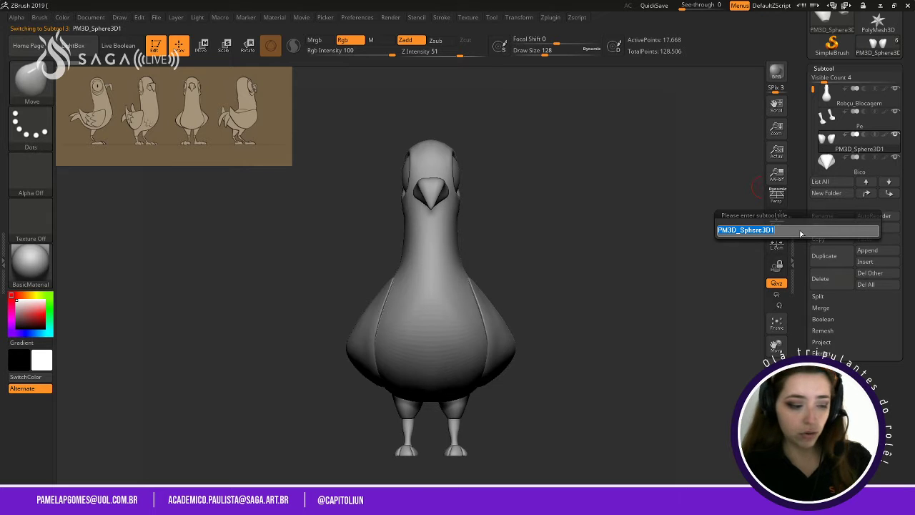
type("coxinha")
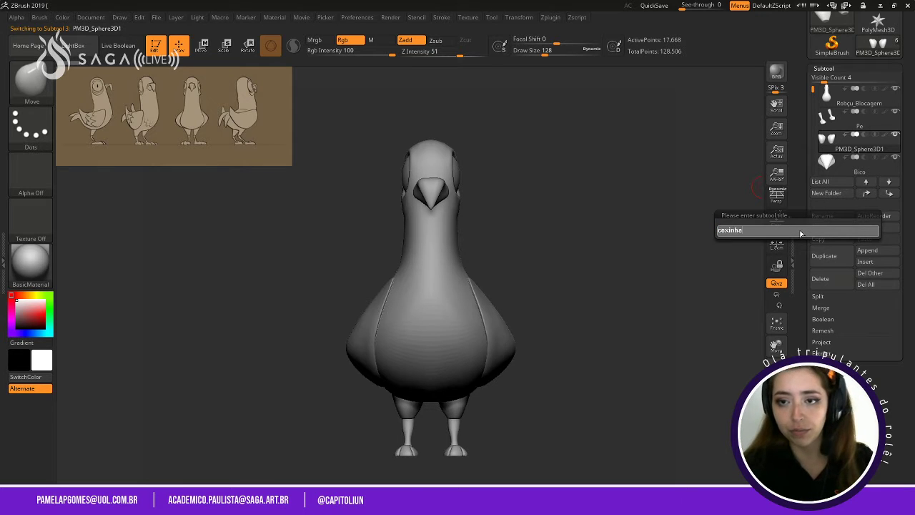
key("Return")
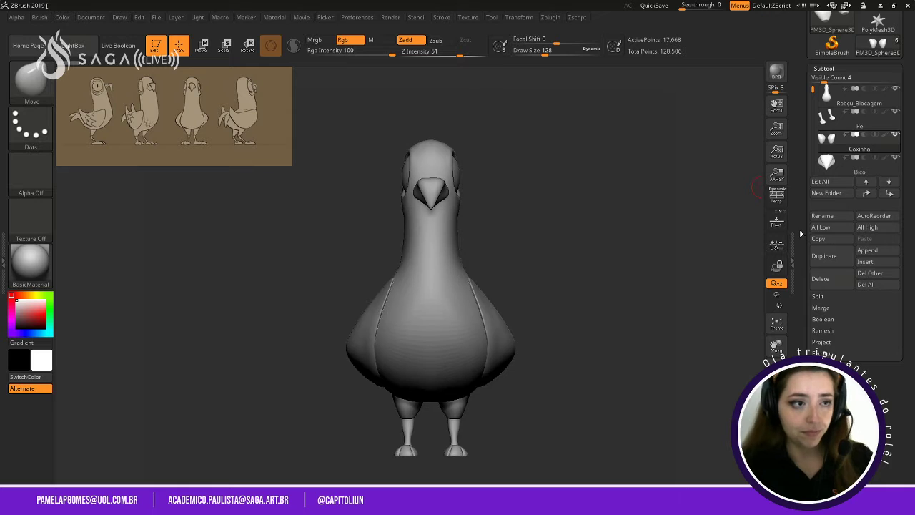
Browse the subtool list down to Olho and back up, making Robçu_Blocagem the active subtool.
left_click(890, 186)
left_click(889, 185)
left_click(889, 186)
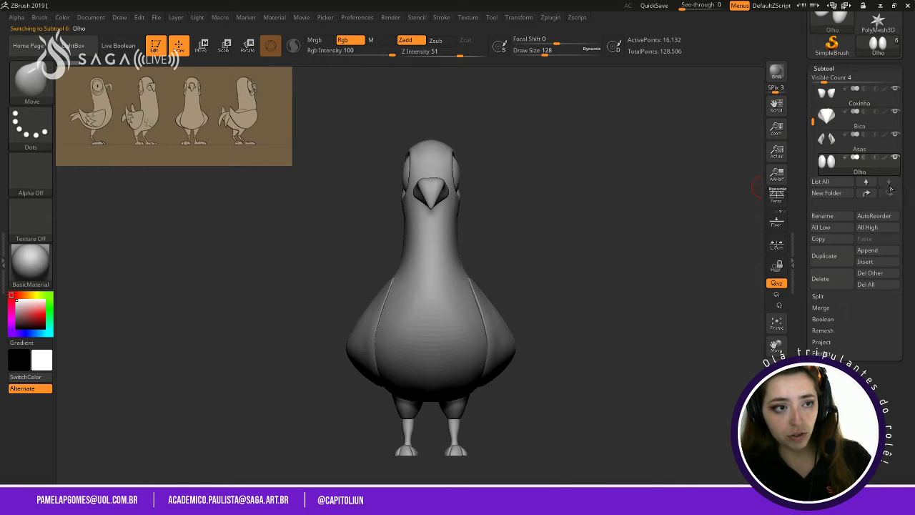
left_click(865, 183, "shift")
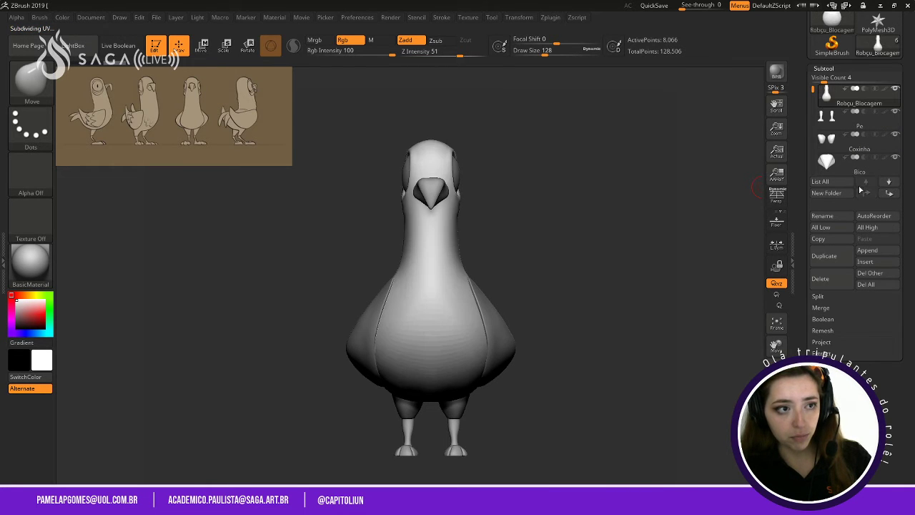
Examine the head, eye sockets and beak base from the side, front and above against the reference sheet.
left_click_drag(520, 231, 563, 230)
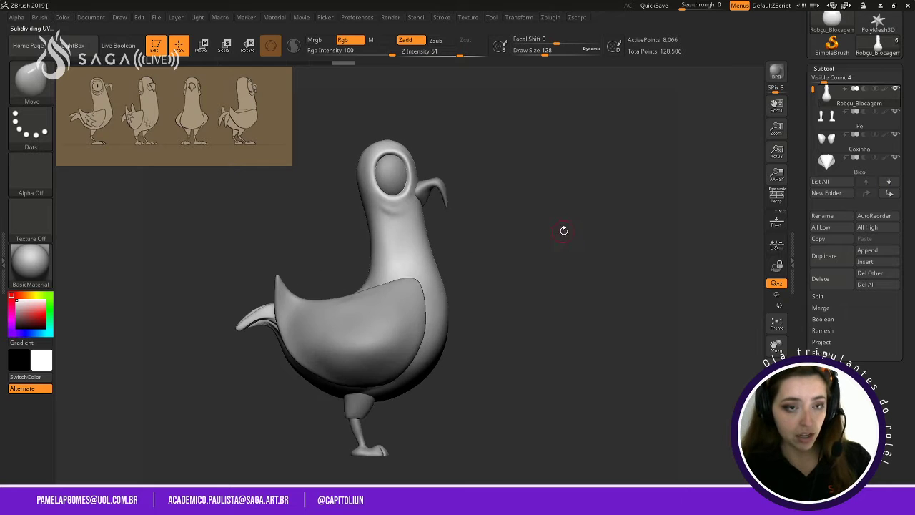
left_click_drag(593, 184, 613, 263, "alt")
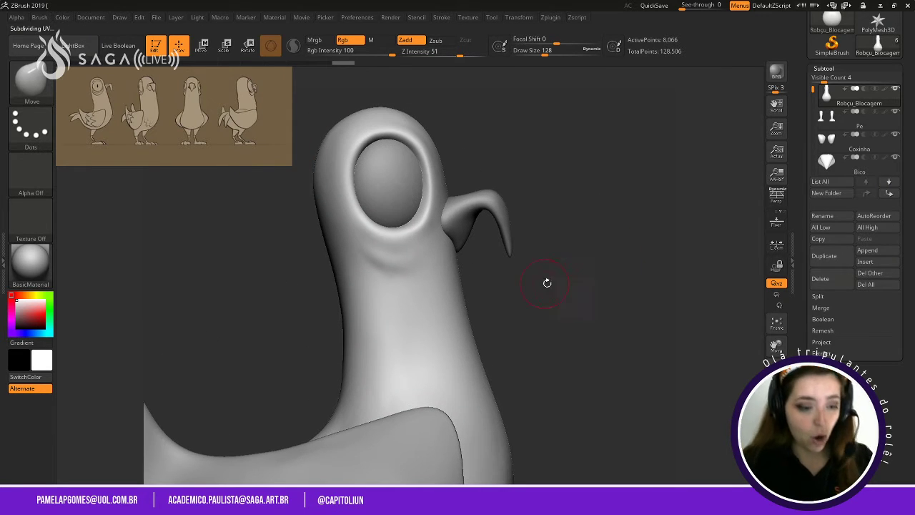
left_click_drag(608, 354, 634, 374)
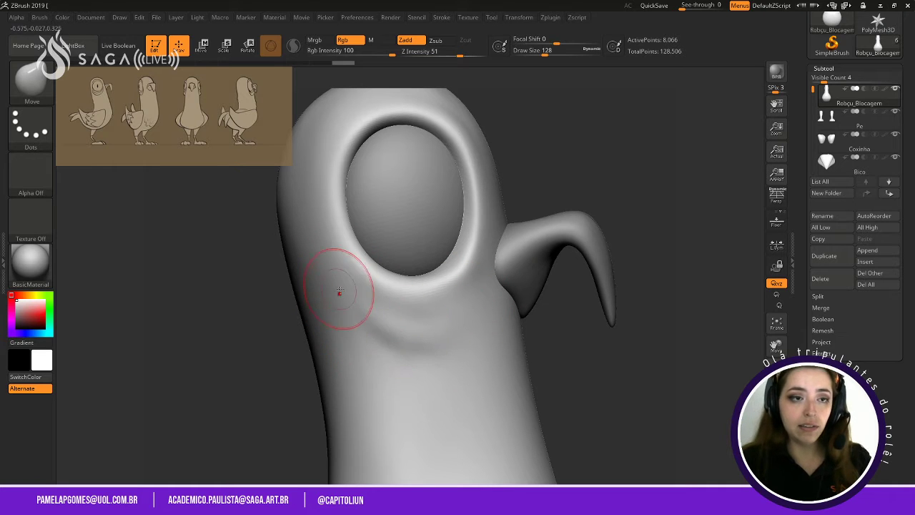
left_click_drag(679, 363, 614, 364, "shift")
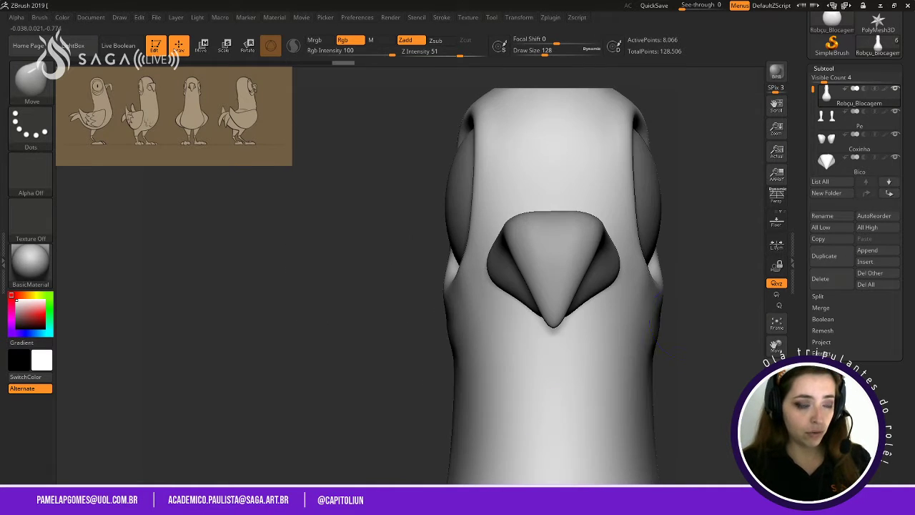
left_click_drag(677, 374, 682, 348, "alt")
left_click_drag(700, 297, 697, 339)
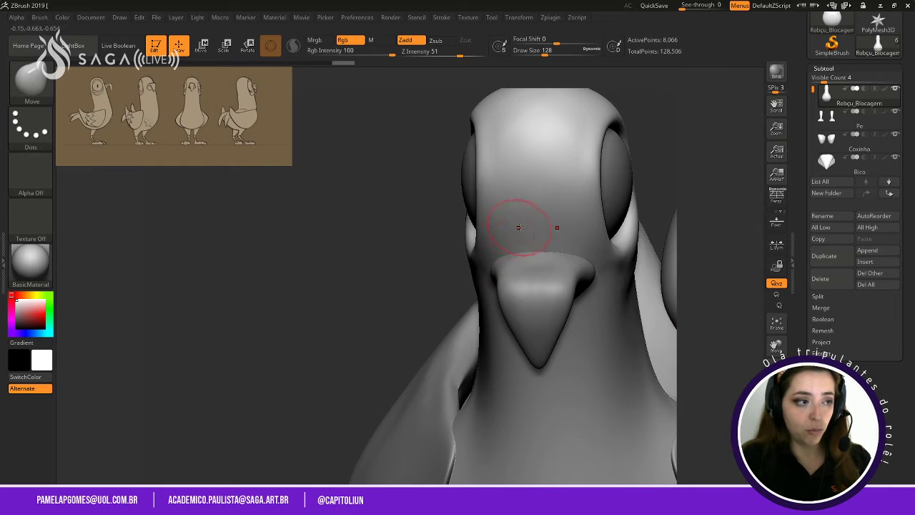
left_click_drag(375, 275, 500, 205, "shift")
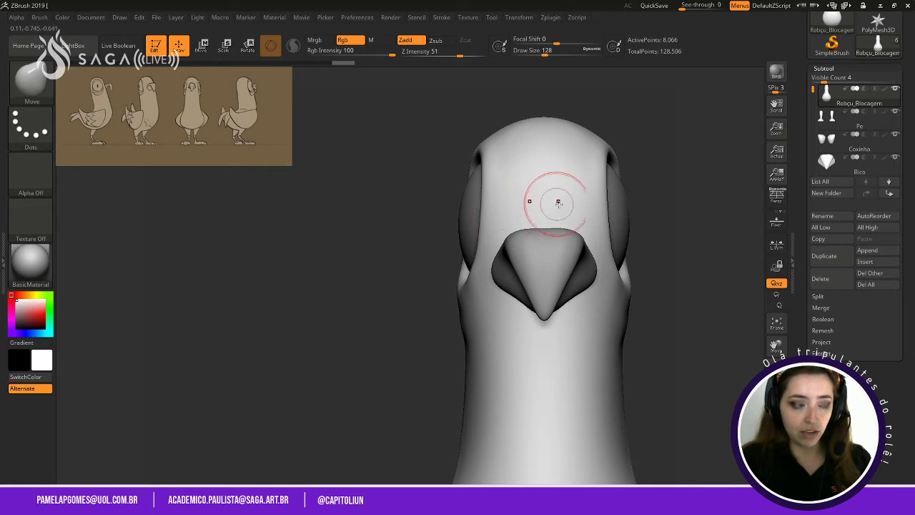
left_click_drag(357, 262, 401, 209)
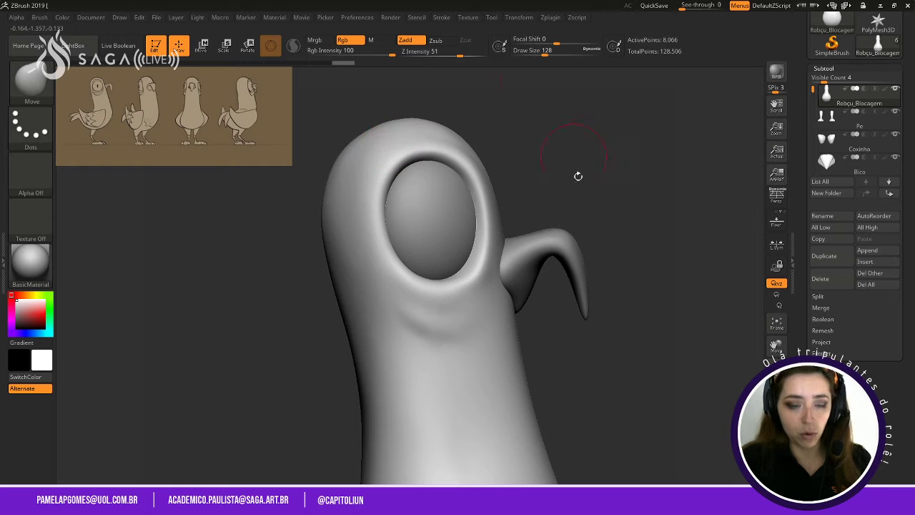
left_click_drag(657, 296, 594, 301)
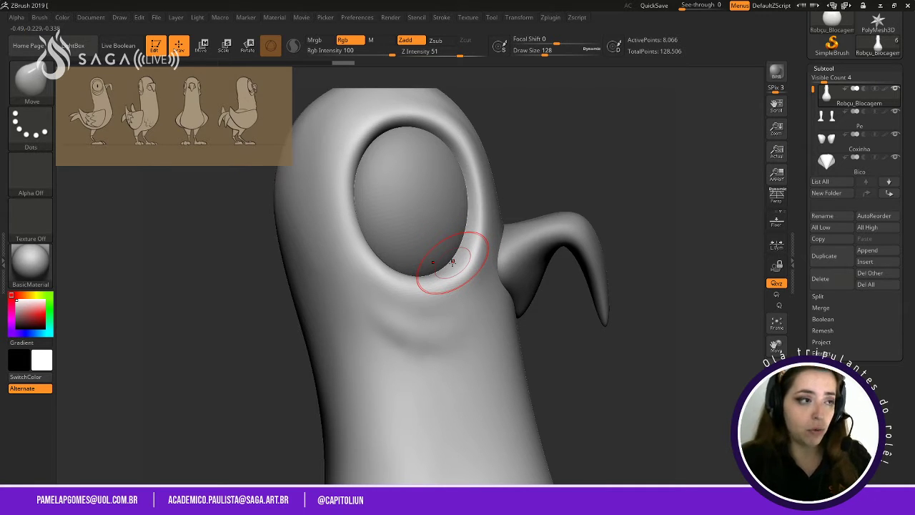
left_click_drag(633, 307, 640, 286)
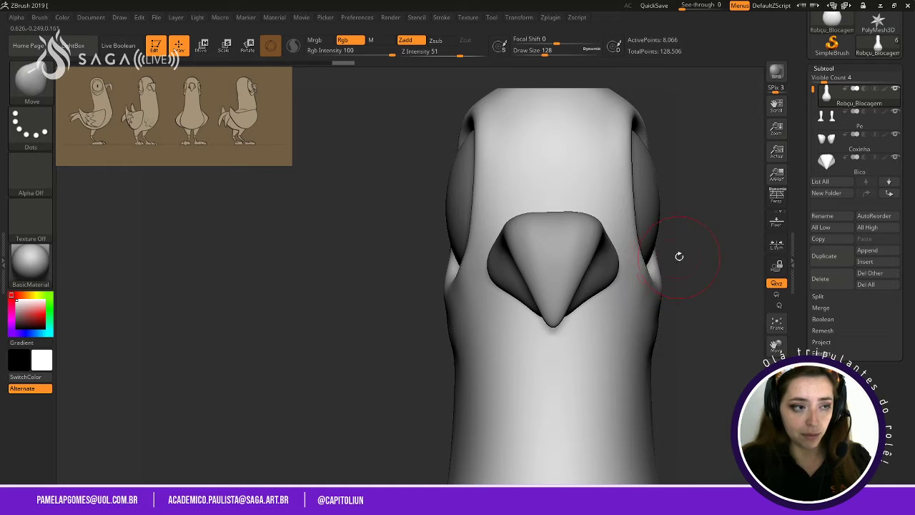
Examine the beak, neck, chest and belly from the front, and the head from the side, against the reference sheet.
left_click_drag(680, 256, 665, 241)
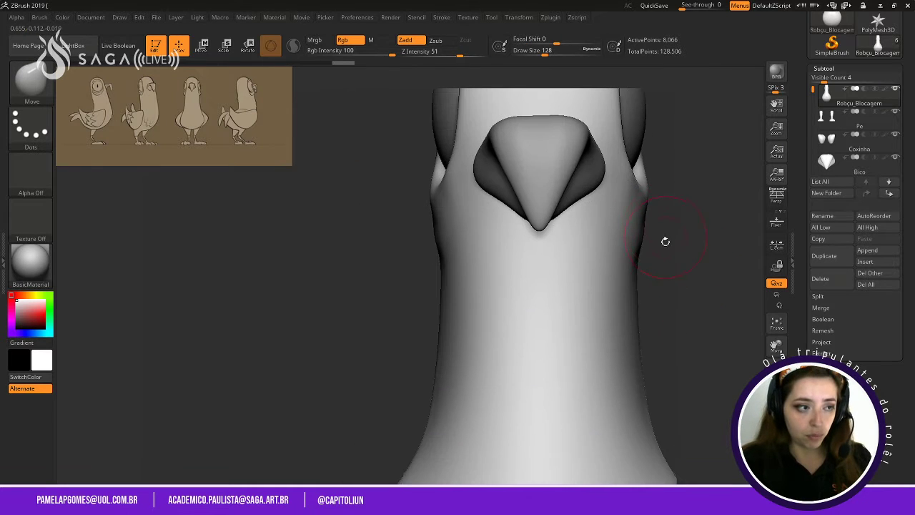
left_click_drag(673, 308, 675, 282, "alt")
left_click_drag(662, 339, 655, 237, "alt")
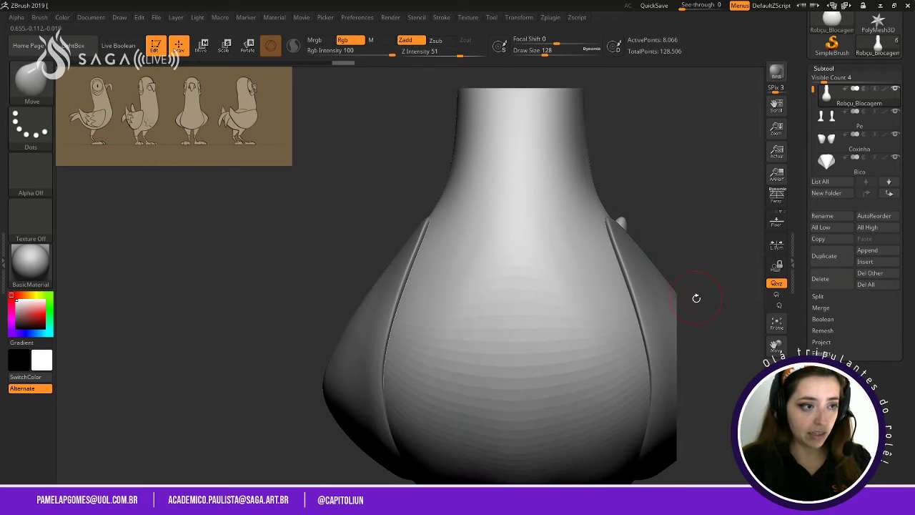
left_click_drag(697, 298, 655, 308, "alt")
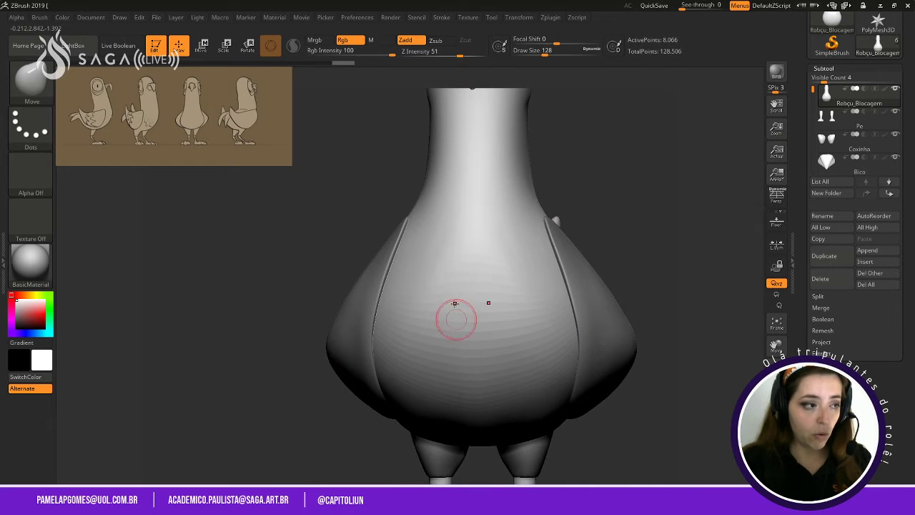
key("ctrl")
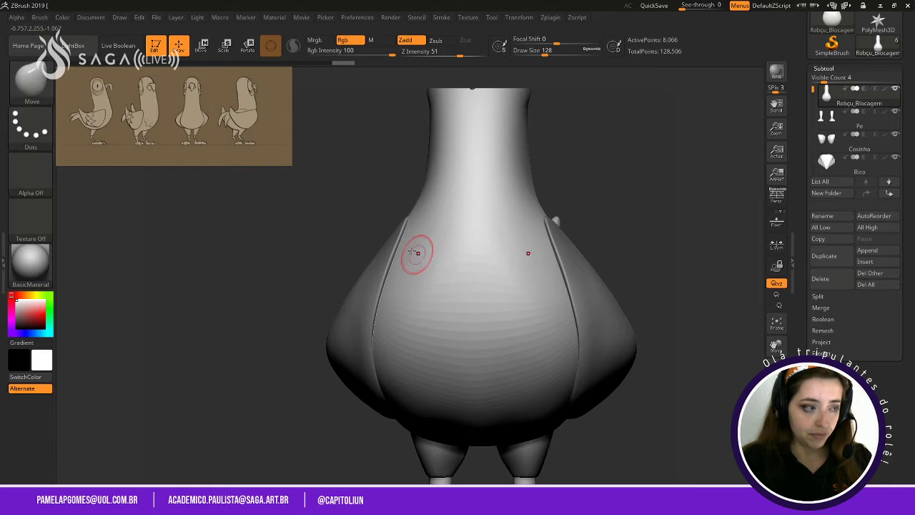
left_click_drag(409, 159, 408, 224, "alt")
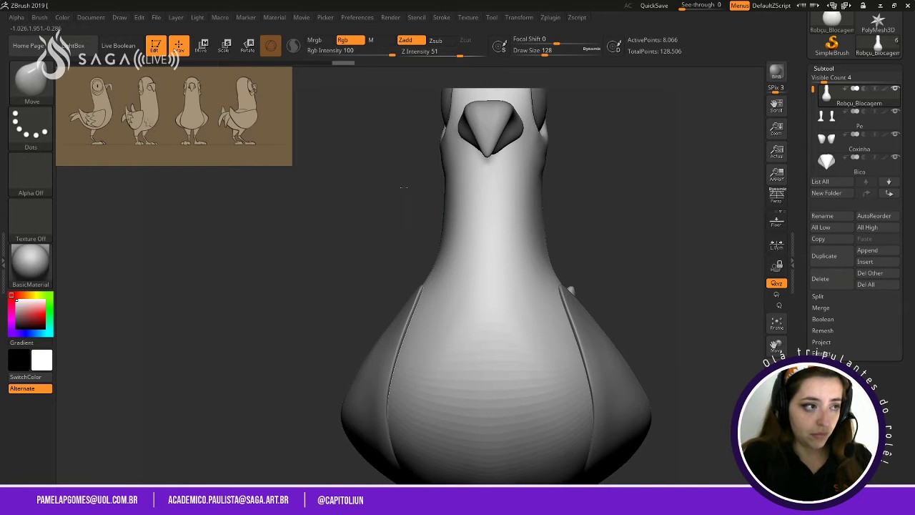
left_click_drag(404, 187, 444, 309, "alt")
left_click_drag(608, 236, 608, 279, "alt")
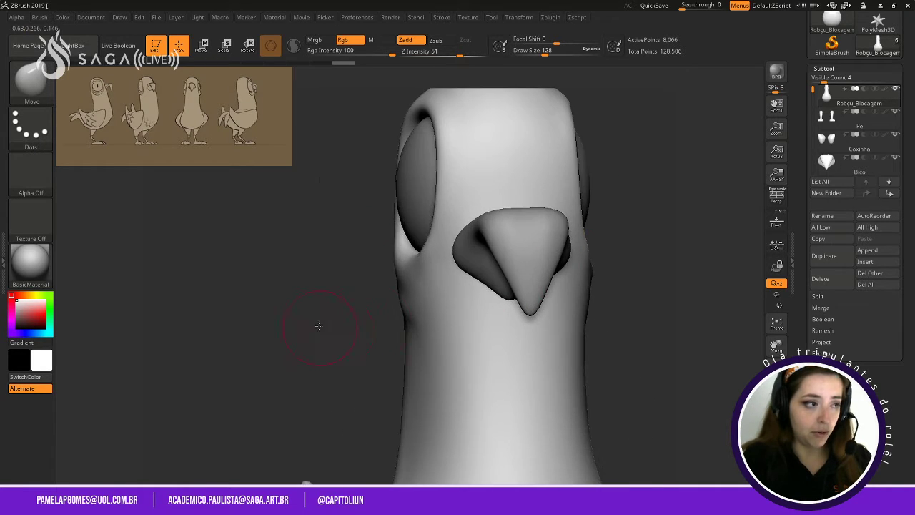
mouse_move(319, 326)
left_mouse_down()
mouse_move(443, 314)
mouse_move(536, 225)
left_mouse_up()
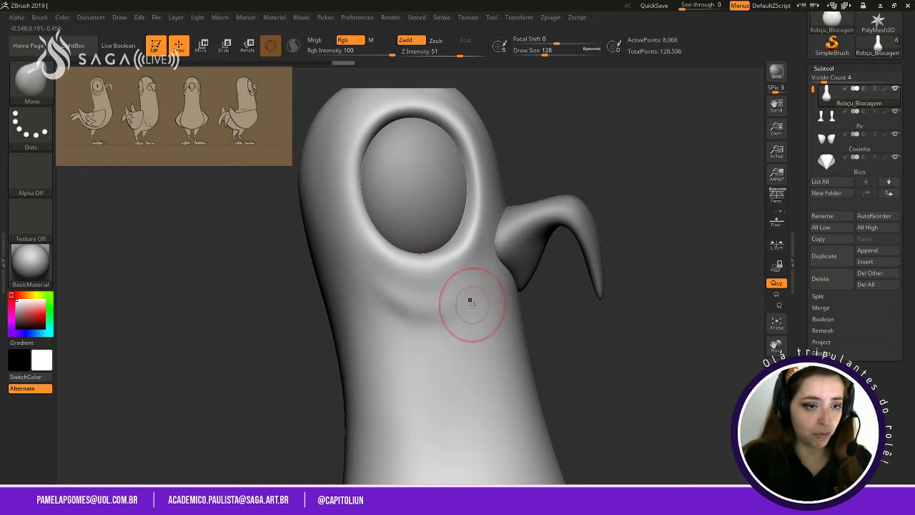
Mask a crescent-shaped band on the head mesh along the lower rim of the eye socket.
key("ctrl")
key("ctrl")
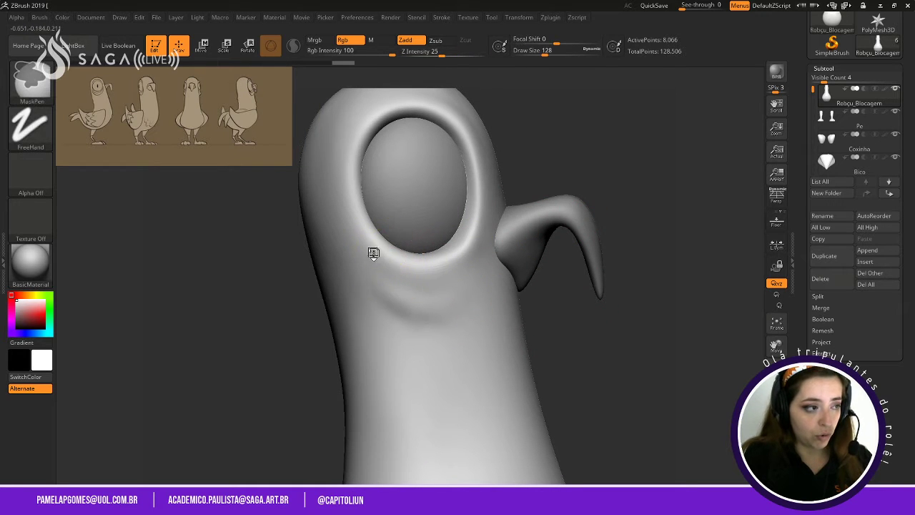
mouse_move(373, 253)
left_mouse_down("ctrl")
mouse_move(414, 250)
mouse_move(413, 268)
mouse_move(433, 264)
mouse_move(462, 235)
left_mouse_up("ctrl")
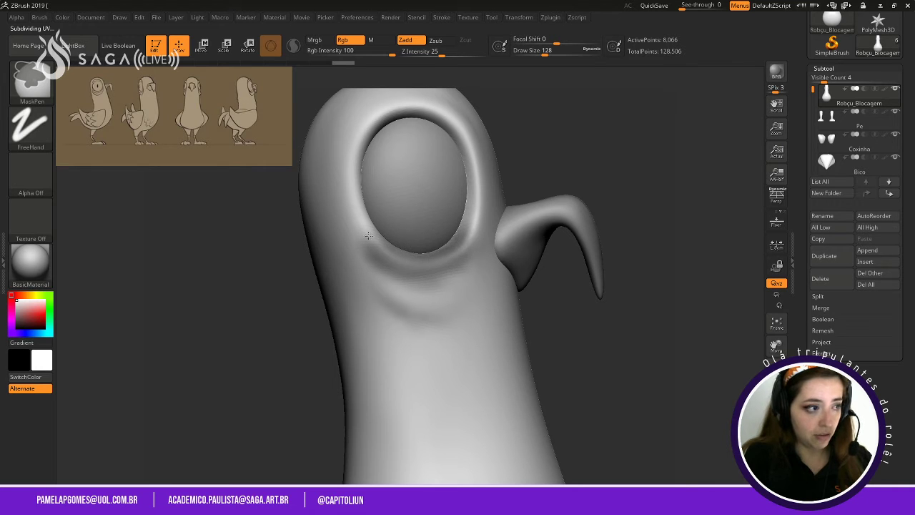
mouse_move(368, 236)
left_mouse_down("ctrl")
mouse_move(361, 214)
mouse_move(386, 245)
left_mouse_up("ctrl")
mouse_move(441, 255)
left_mouse_down("ctrl")
mouse_move(461, 210)
mouse_move(436, 265)
mouse_move(448, 263)
mouse_move(384, 263)
left_mouse_up("ctrl")
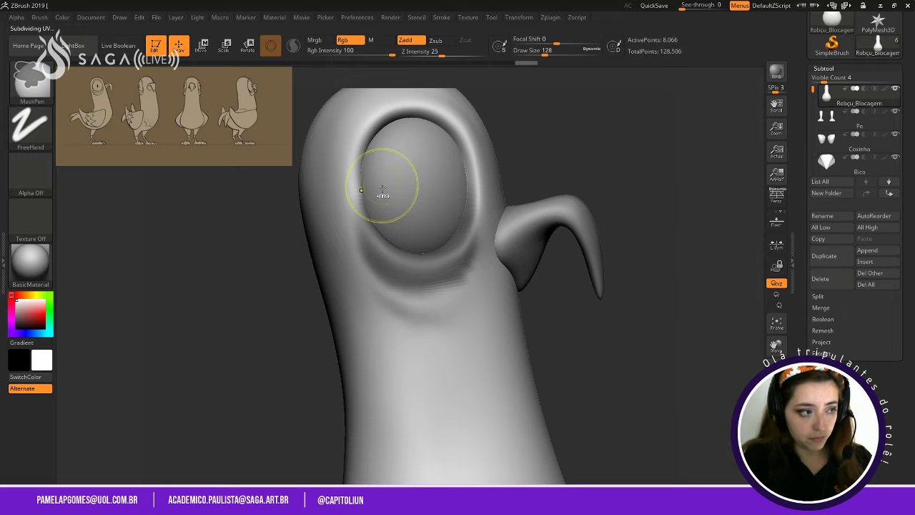
Thicken the lower eyelid mask and extend it partway up both sides of the eye socket, checking it from other angles.
mouse_move(659, 255)
left_mouse_down("alt")
mouse_move(652, 248)
mouse_move(607, 337)
left_mouse_up("alt")
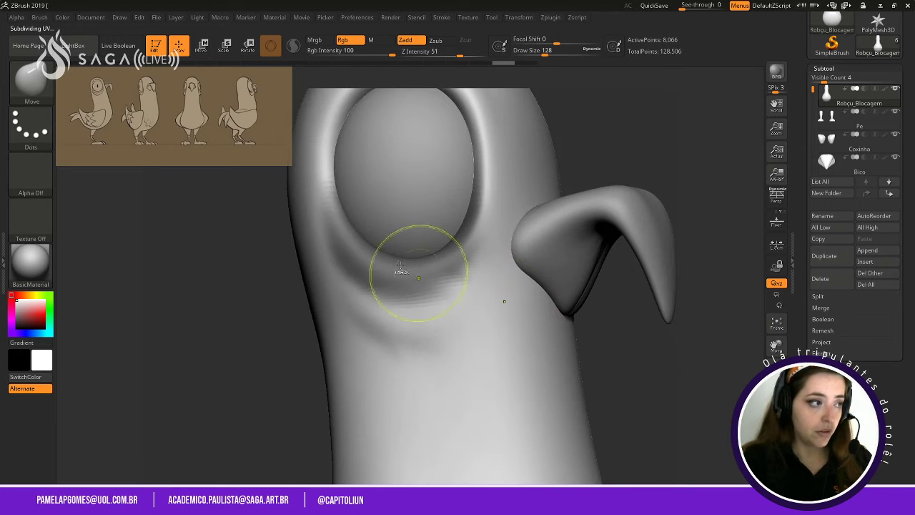
left_click_drag(346, 227, 328, 188, "ctrl")
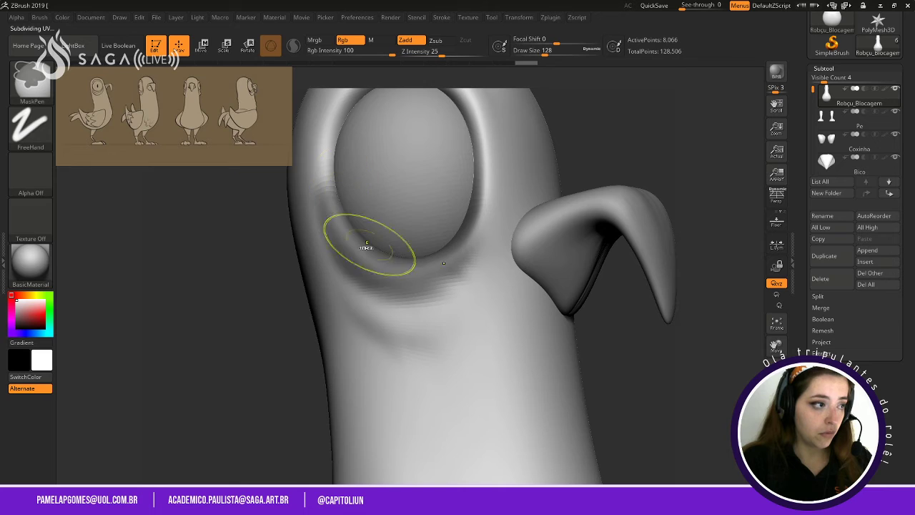
left_click_drag(368, 247, 393, 271, "ctrl")
mouse_move(456, 245)
left_mouse_down("ctrl")
mouse_move(467, 200)
mouse_move(453, 244)
mouse_move(415, 270)
mouse_move(383, 266)
mouse_move(457, 247)
mouse_move(449, 258)
mouse_move(370, 249)
left_mouse_up("ctrl")
mouse_move(653, 164)
left_mouse_down()
mouse_move(672, 87)
mouse_move(543, 206)
mouse_move(488, 291)
mouse_move(556, 301)
mouse_move(557, 288)
left_mouse_up()
mouse_move(419, 252)
left_mouse_down("ctrl")
mouse_move(404, 247)
mouse_move(427, 243)
left_mouse_up("ctrl")
mouse_move(537, 231)
left_mouse_down()
mouse_move(547, 288)
mouse_move(611, 291)
left_mouse_up()
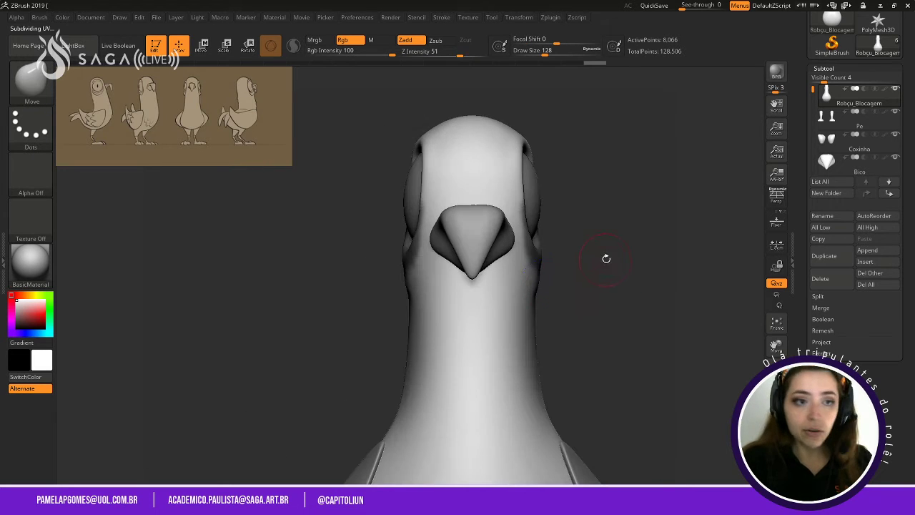
left_click_drag(606, 258, 567, 260)
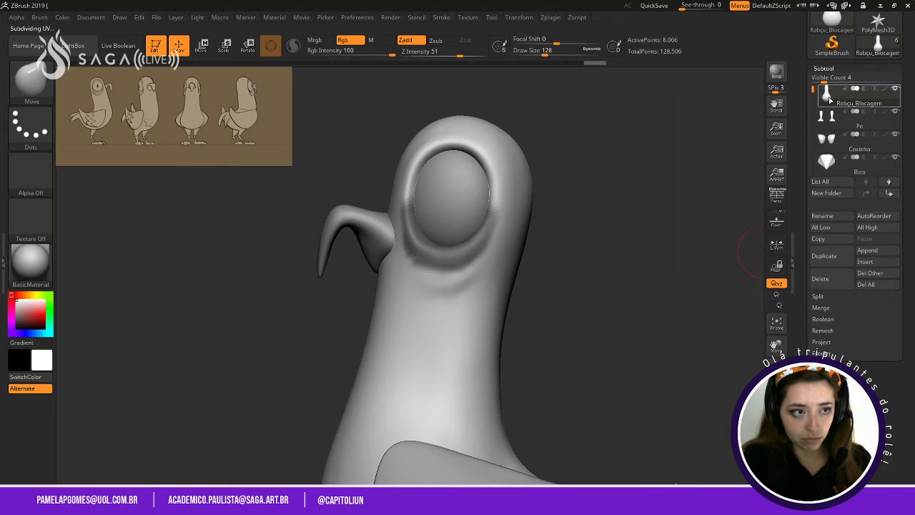
Open the Extract options and preview extracting the masked eyelid with a thickness of 0.02 and smoothness of 5.
left_click_drag(832, 81, 834, 28)
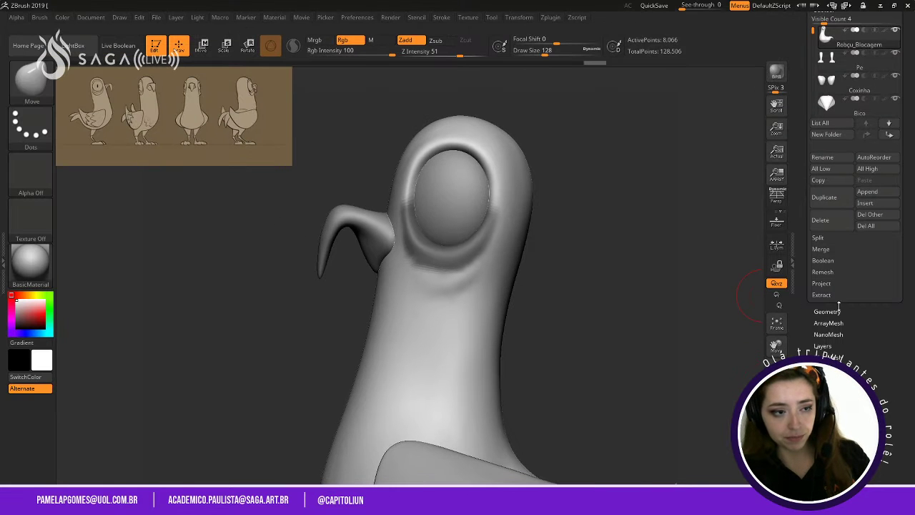
left_click(588, 299)
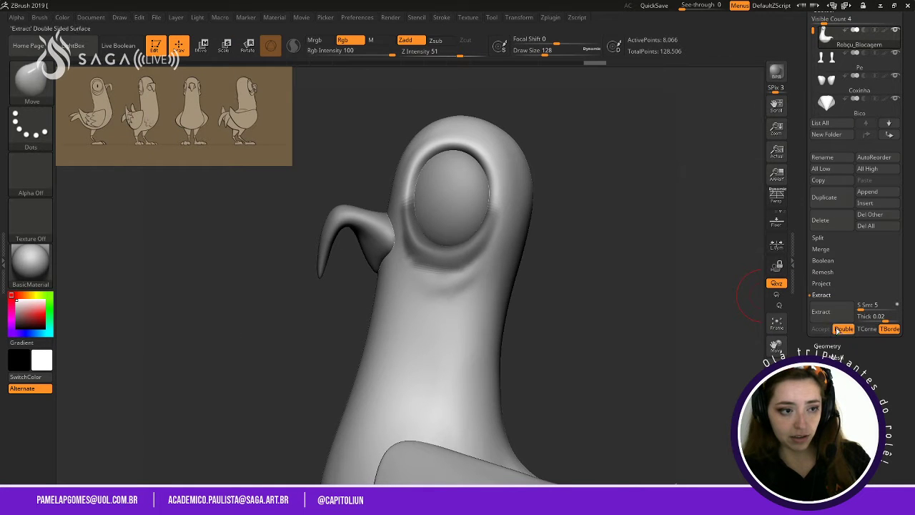
left_click(565, 216)
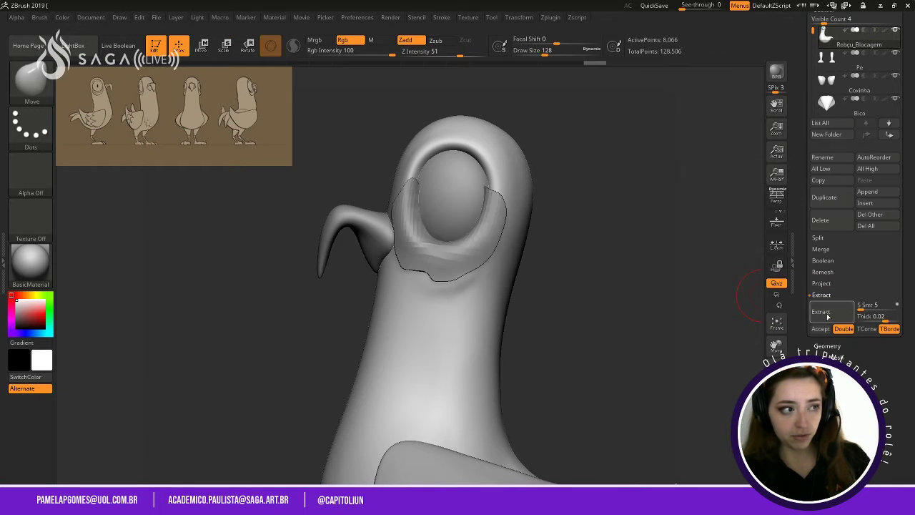
left_click_drag(525, 343, 704, 343)
left_click(825, 318)
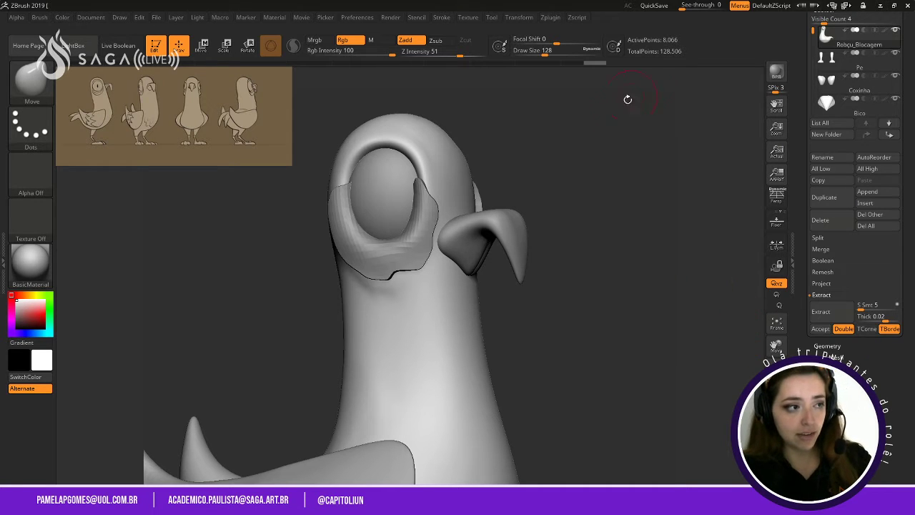
left_click_drag(598, 165, 597, 184, "alt")
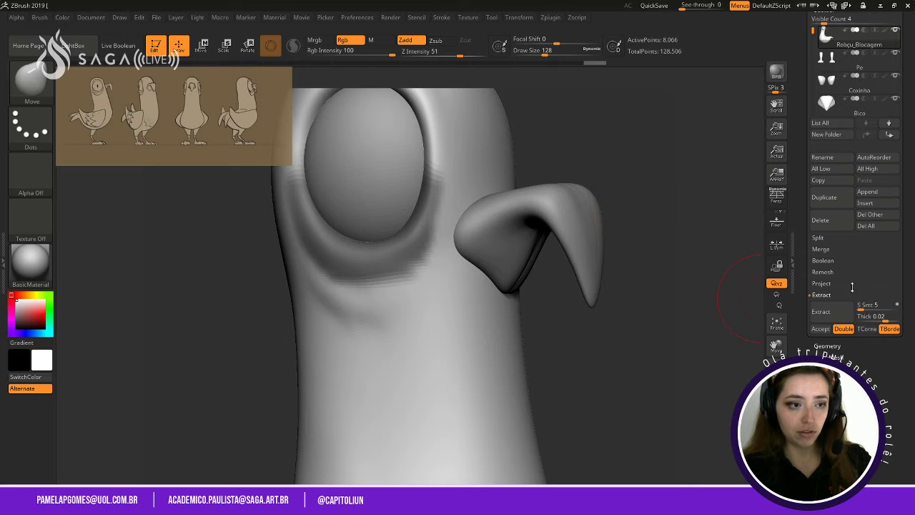
left_click(821, 311)
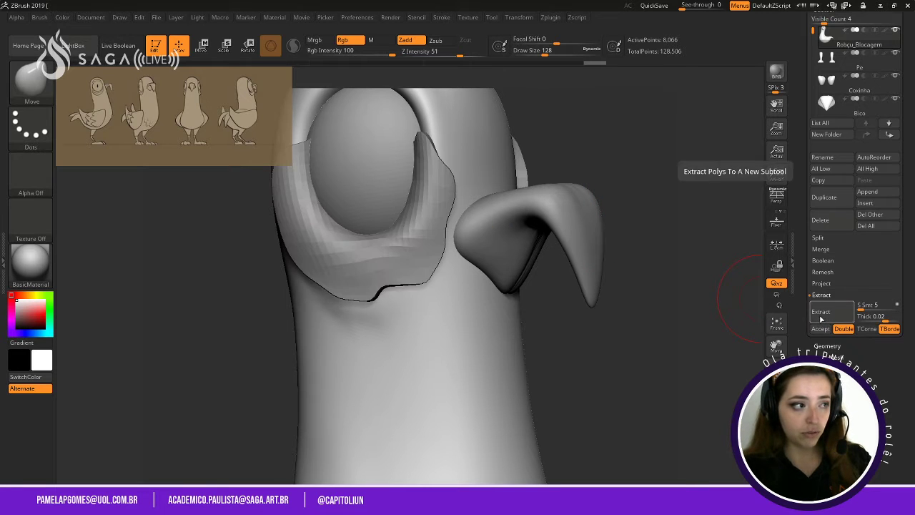
Try extracting the masked eyelid with a thickness of 0.1, and undo it.
left_click(889, 316)
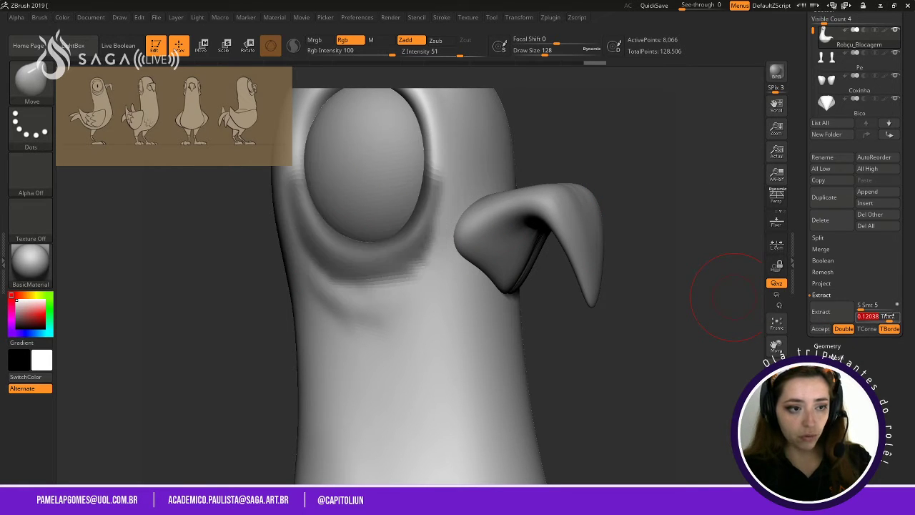
type("0.")
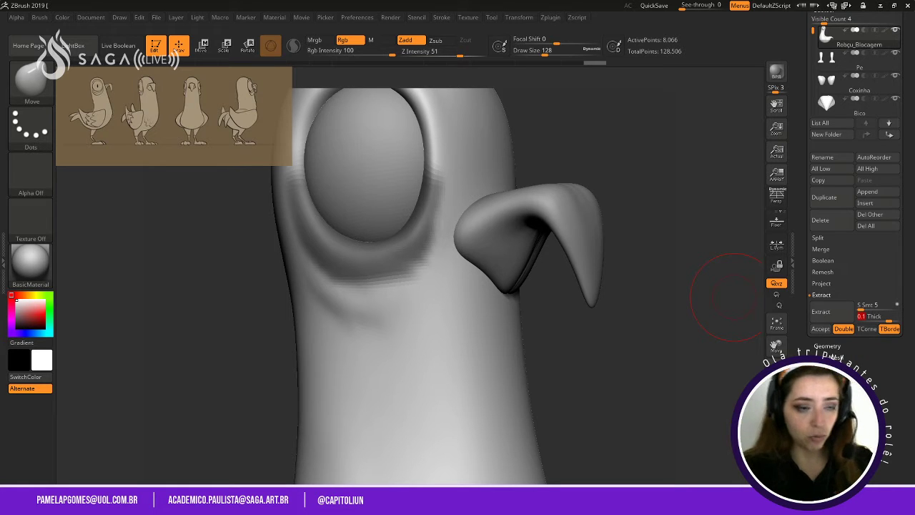
type("1")
left_click(822, 315)
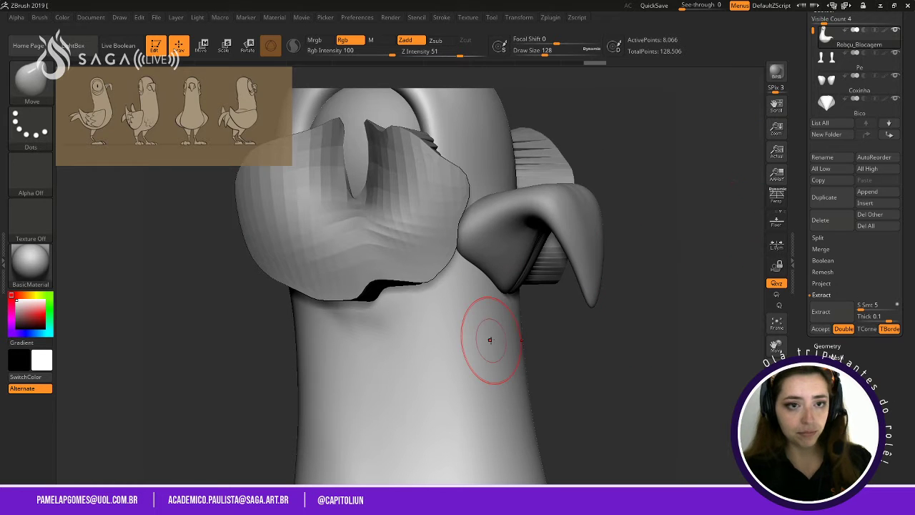
key("ctrl+z")
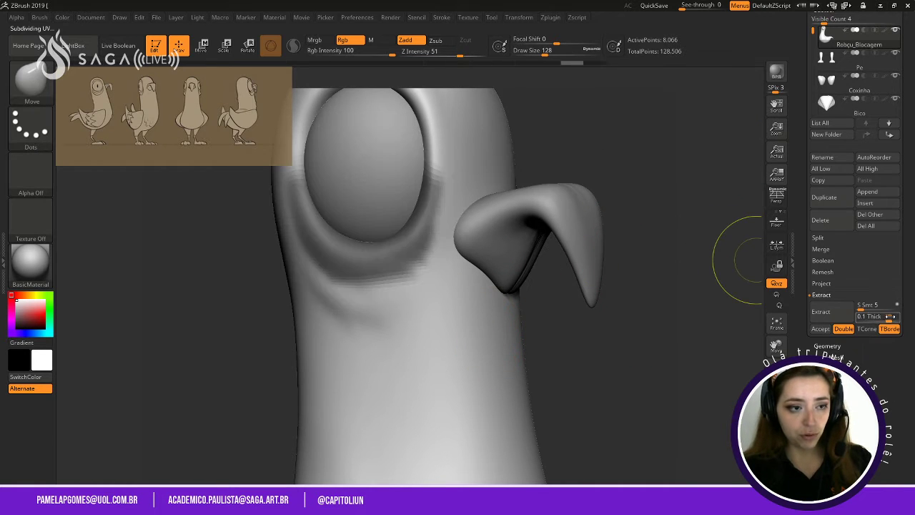
Try extracting the masked eyelid with a negative thickness of -0.23822, and undo it.
left_click_drag(889, 319, 864, 320)
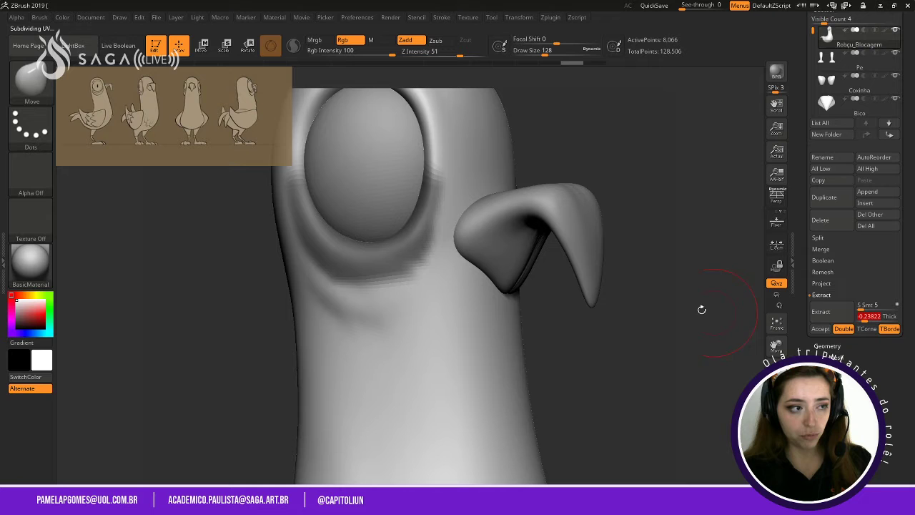
left_click(820, 311)
key("ctrl+z")
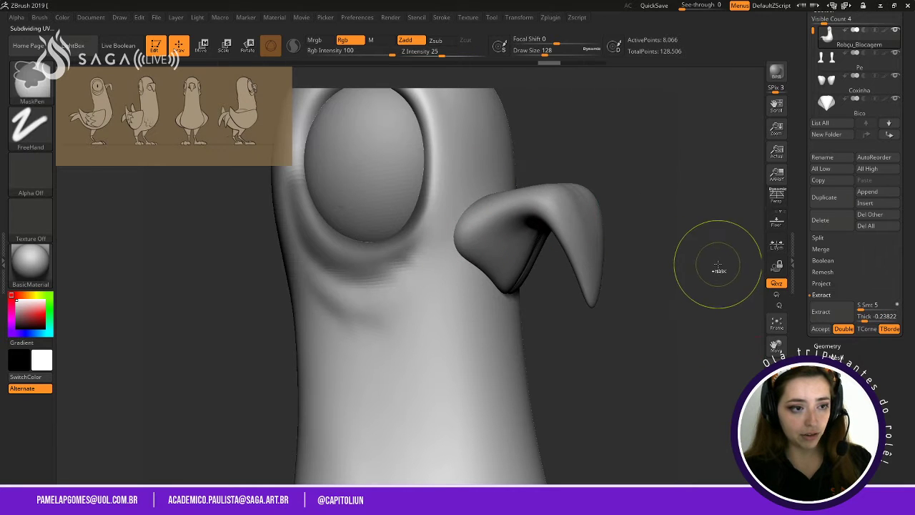
Preview the eyelid extraction with a thickness of 0 and with a near-zero thickness of 0.00008.
left_click(880, 316)
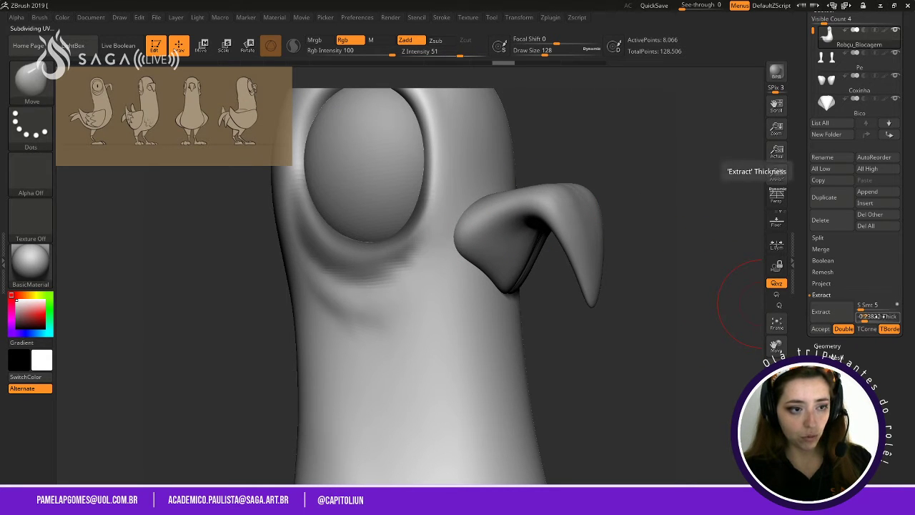
type("0")
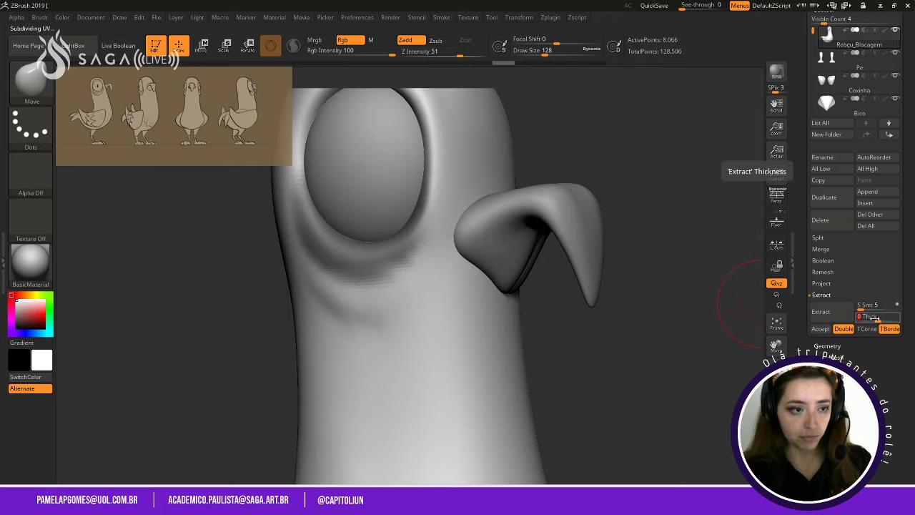
left_click(820, 311)
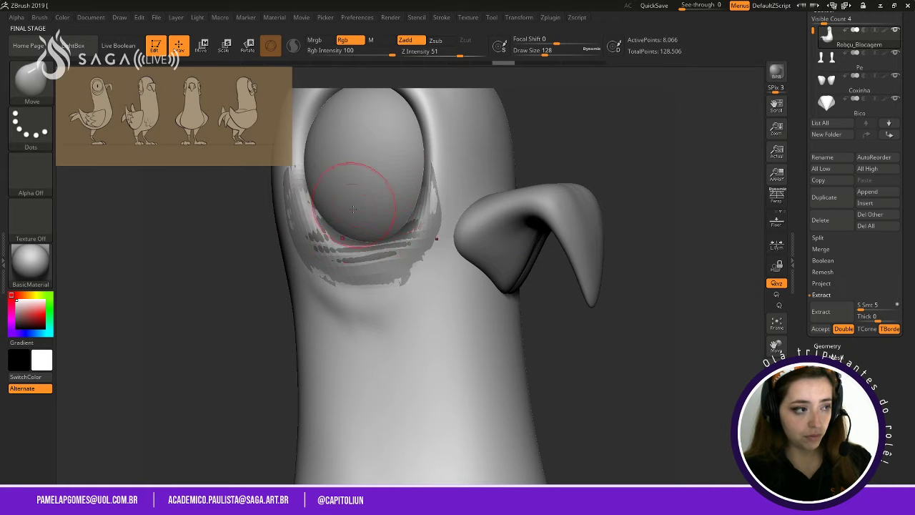
left_click(878, 318)
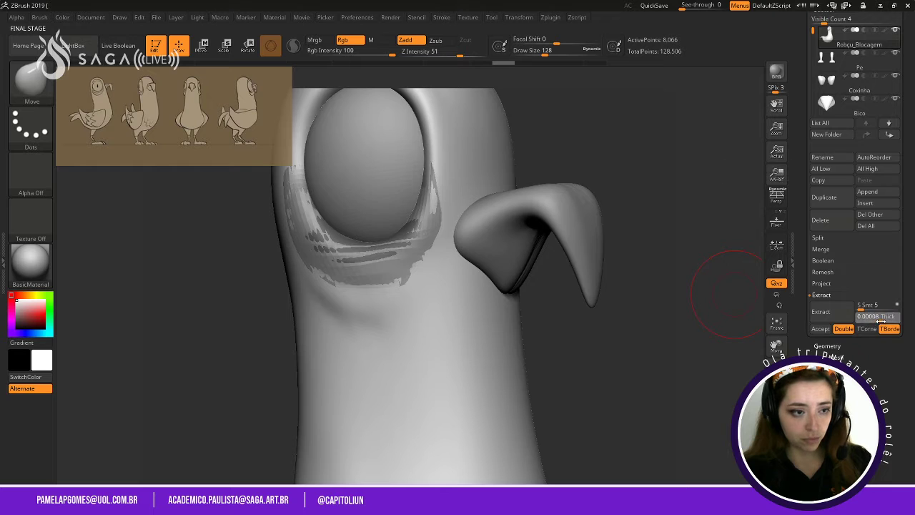
left_click(821, 313)
Preview the eyelid extraction from a three-quarter front view with thicknesses of 0.001 and 0.005.
left_click_drag(692, 288, 701, 322, "alt")
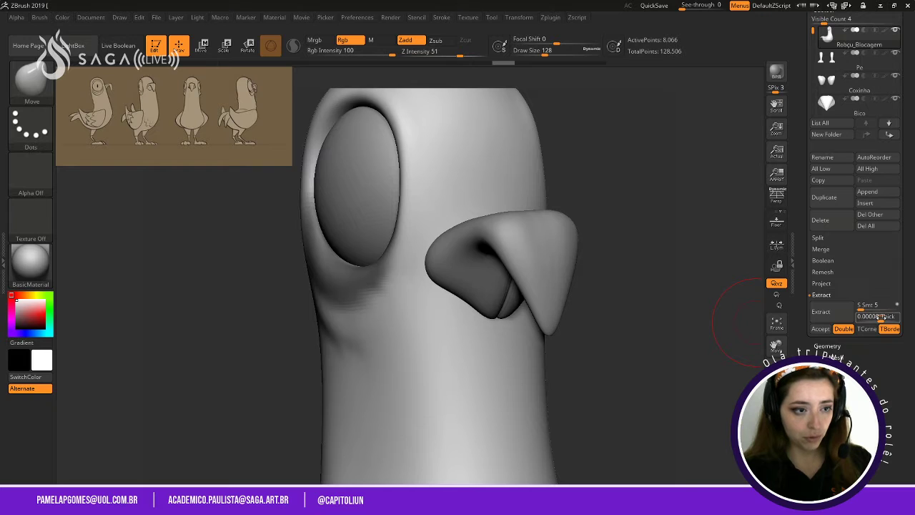
left_click_drag(881, 317, 884, 319)
left_click(835, 315)
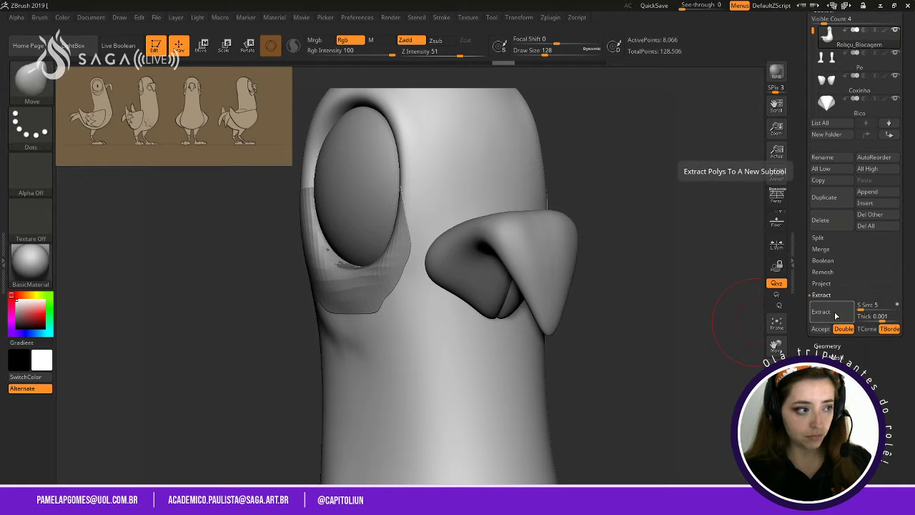
left_click_drag(884, 316, 889, 305)
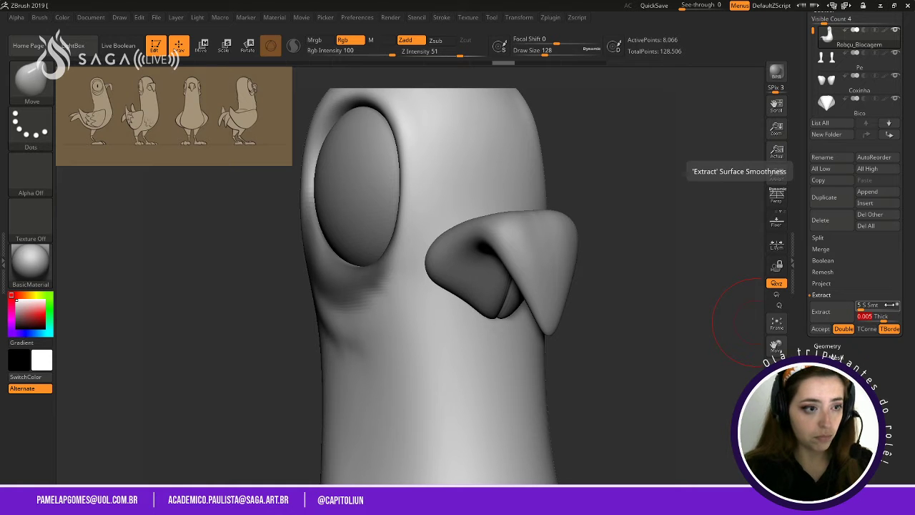
left_click(822, 314)
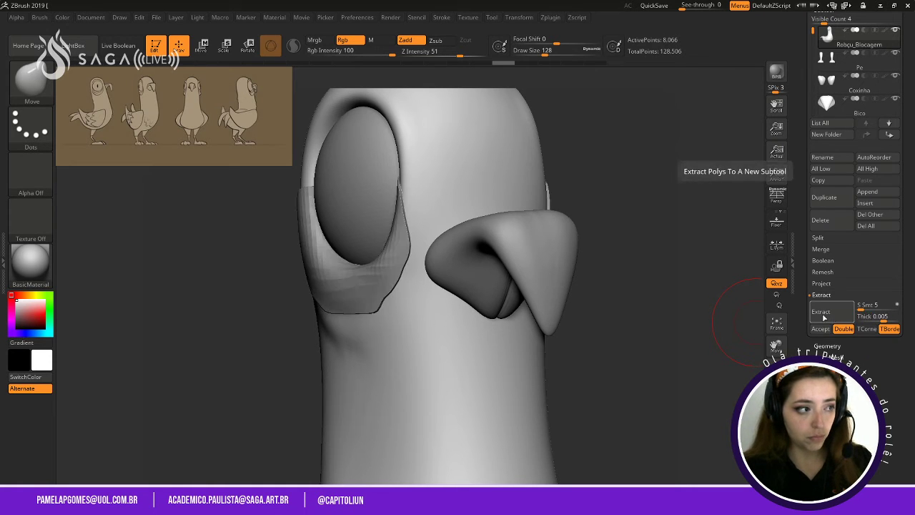
Set the extraction thickness to 0.05 and preview the eyelids from the front and side of the head.
left_click(877, 316)
type("0")
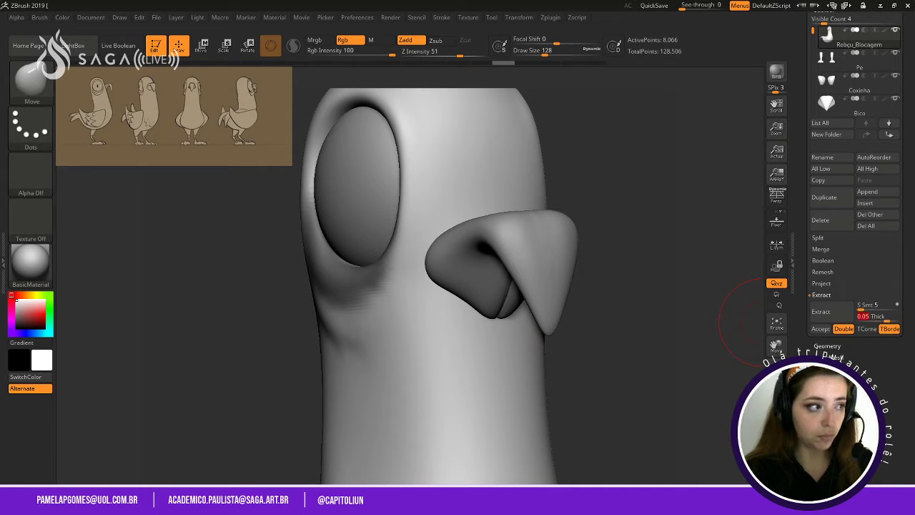
type(".05")
left_click(821, 312)
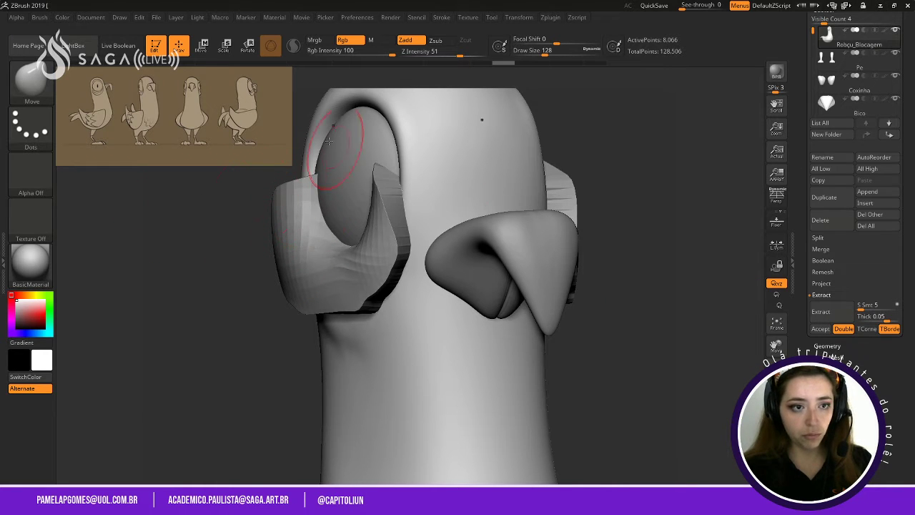
left_click_drag(613, 328, 642, 352)
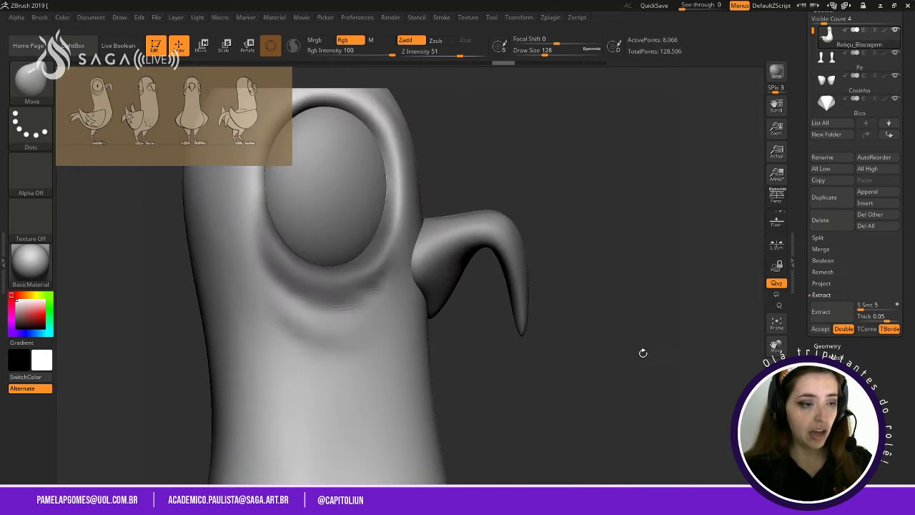
Extract the masked eyelids as a new subtool and clear the mask on it.
left_click(826, 316)
left_click_drag(572, 337, 643, 358)
left_click(822, 312)
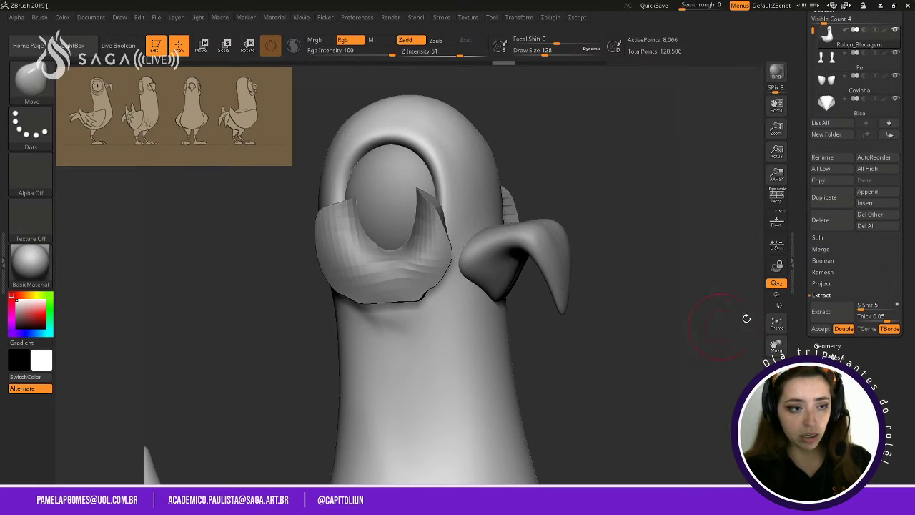
left_click(821, 329)
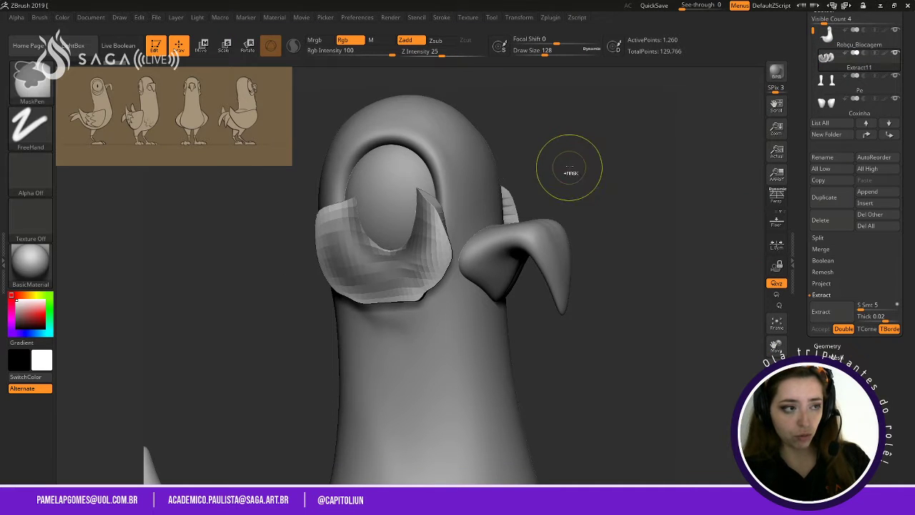
left_click_drag(561, 148, 633, 207, "ctrl")
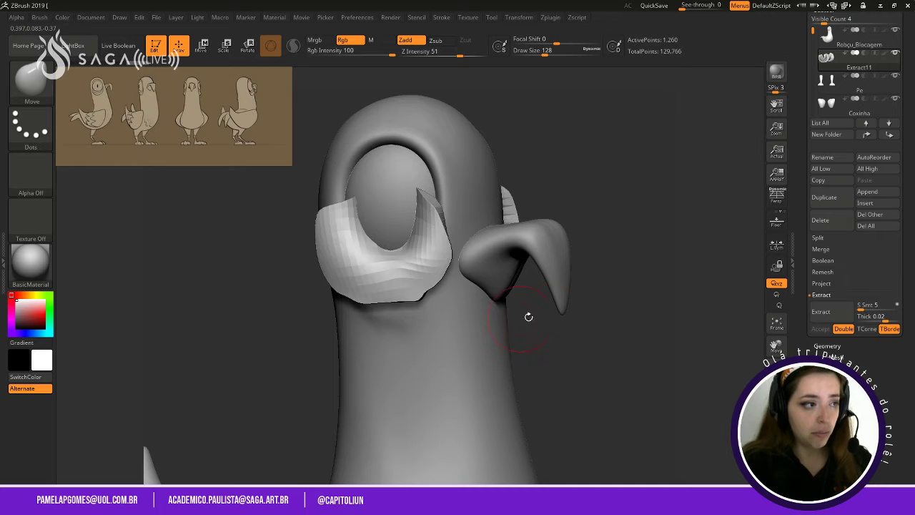
Enlarge the brush to a draw size of 197 and smooth the jagged ends of the extracted eyelid.
mouse_move(528, 316)
left_mouse_down()
mouse_move(494, 331)
mouse_move(621, 288)
left_mouse_up()
key("space")
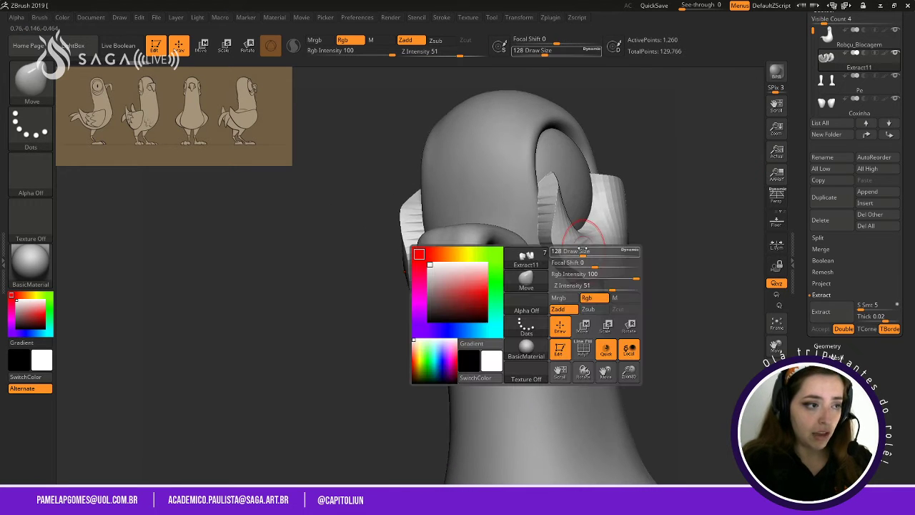
left_click_drag(582, 250, 591, 251)
mouse_move(555, 213)
left_mouse_down("shift")
mouse_move(547, 239)
mouse_move(544, 219)
mouse_move(565, 259)
mouse_move(593, 275)
left_mouse_up("shift")
mouse_move(653, 296)
left_mouse_down("shift")
mouse_move(623, 288)
mouse_move(647, 264)
mouse_move(664, 225)
mouse_move(617, 179)
mouse_move(599, 193)
mouse_move(581, 189)
left_mouse_up("shift")
left_click_drag(335, 253, 451, 247)
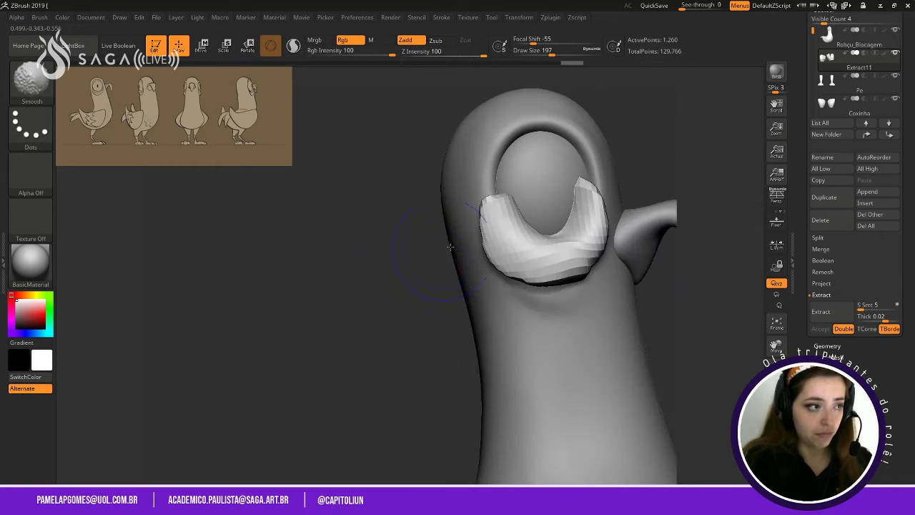
Reshape the eyelid with the Move brush so it follows the lower curve of the eye.
key("v")
key("v")
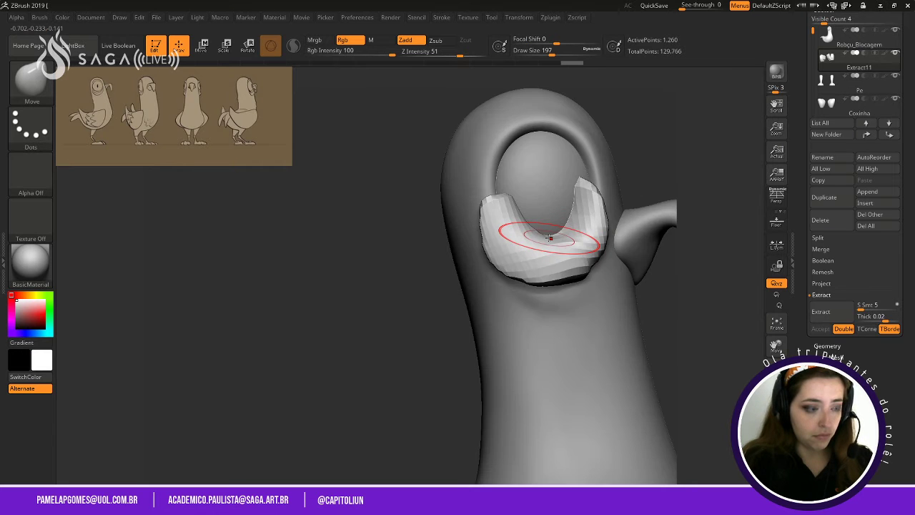
key("b")
key("v")
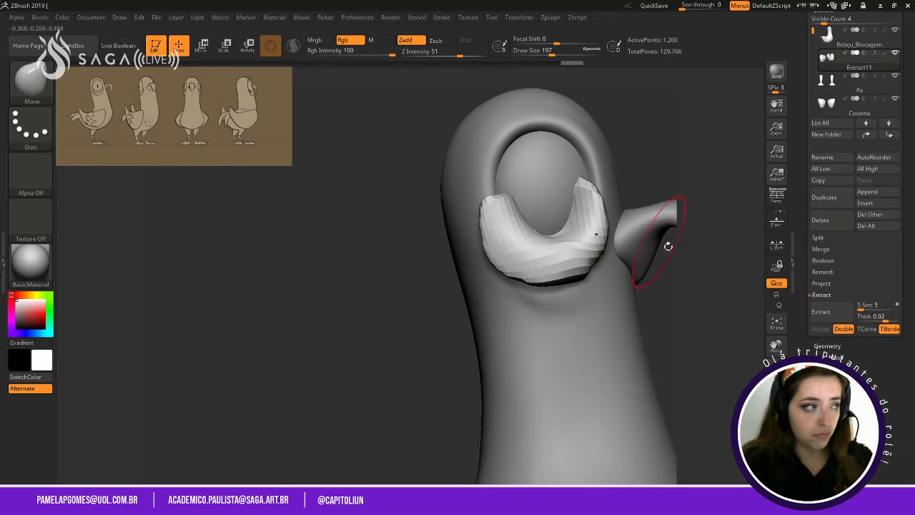
left_click_drag(702, 316, 693, 336)
mouse_move(512, 250)
left_mouse_down()
mouse_move(499, 261)
mouse_move(479, 242)
left_mouse_up()
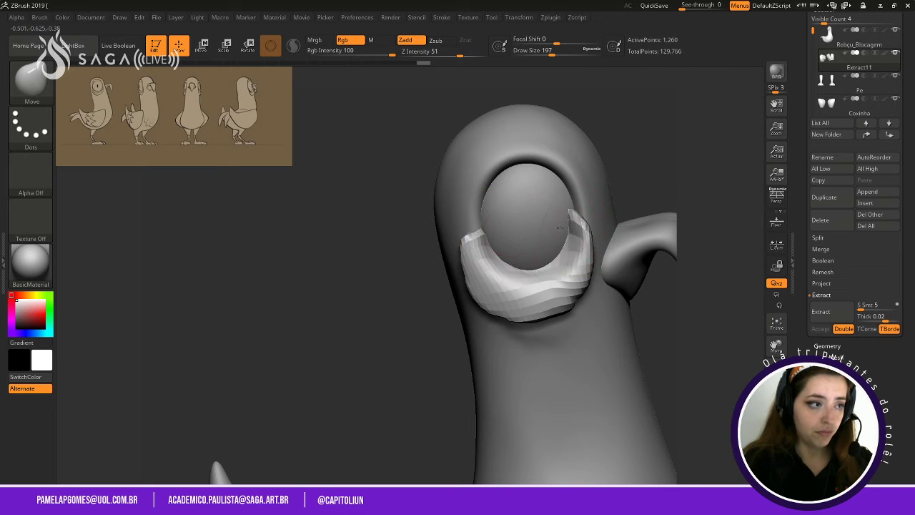
mouse_move(567, 246)
left_mouse_down()
mouse_move(543, 268)
mouse_move(504, 268)
left_mouse_up()
left_click_drag(412, 312, 409, 329)
Smooth the eyelid's lower edge and both corners into a narrower band under the eye.
mouse_move(520, 273)
left_mouse_down("shift")
mouse_move(513, 268)
mouse_move(568, 256)
mouse_move(487, 276)
mouse_move(500, 304)
mouse_move(458, 289)
left_mouse_up("shift")
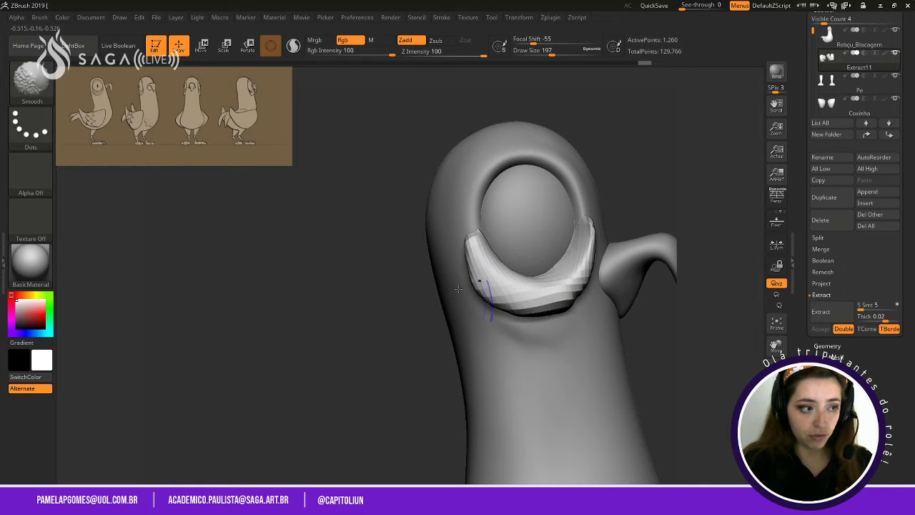
mouse_move(681, 226)
left_mouse_down("shift")
mouse_move(633, 245)
mouse_move(626, 298)
left_mouse_up("shift")
left_click_drag(675, 327, 709, 340)
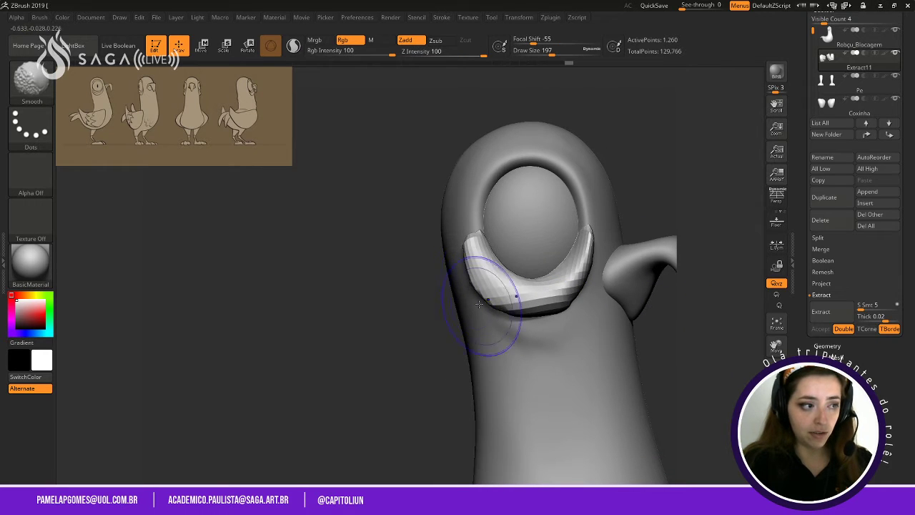
left_click_drag(492, 301, 514, 310, "shift")
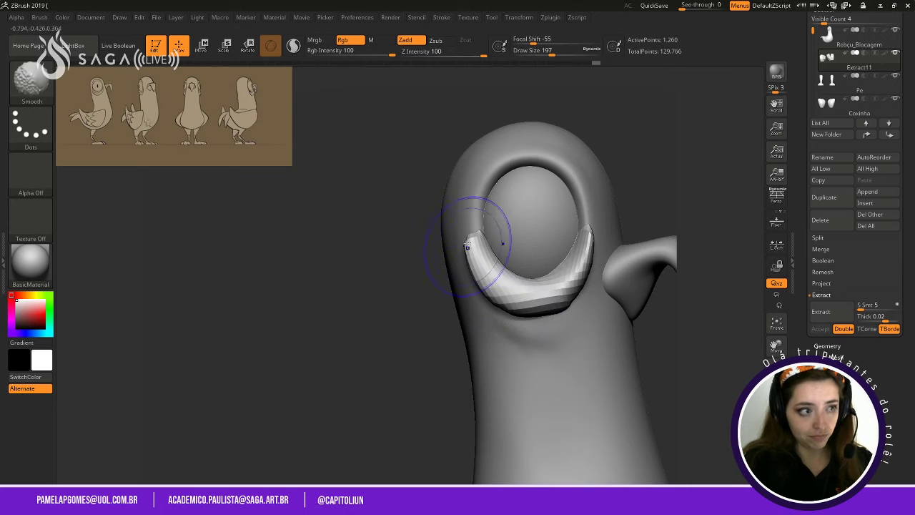
left_click_drag(402, 329, 431, 298, "shift")
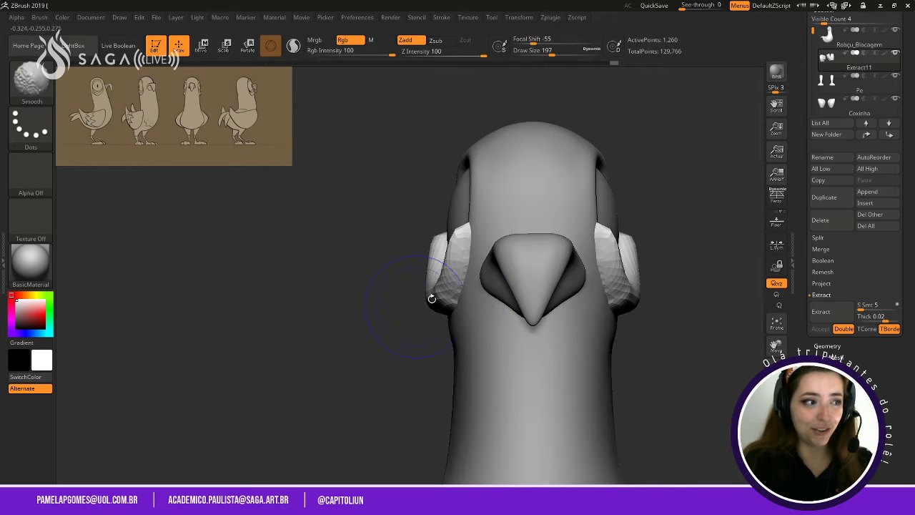
Reduce the draw size to 120 and smooth the eyelid's bulging outer surface and underside.
key("space")
mouse_move(394, 274)
left_mouse_down()
mouse_move(386, 274)
mouse_move(491, 255)
mouse_move(473, 274)
left_mouse_up()
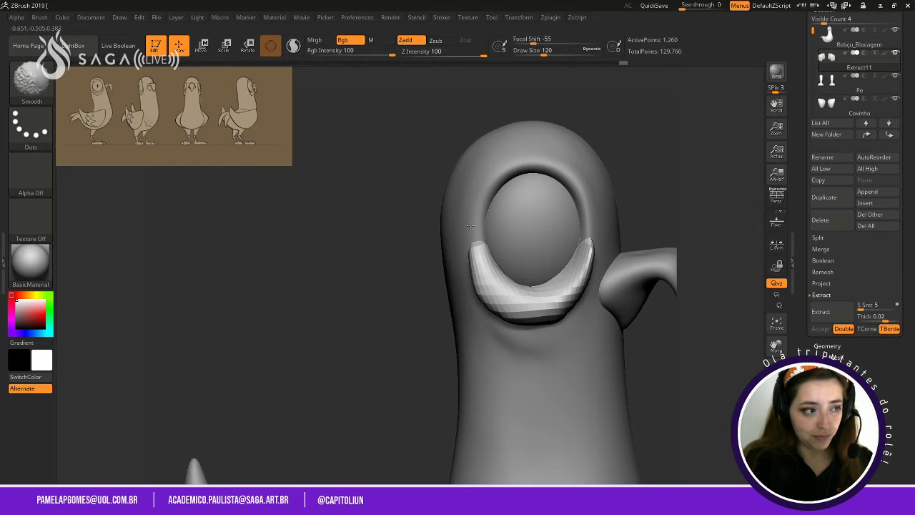
left_click_drag(378, 292, 350, 314, "alt")
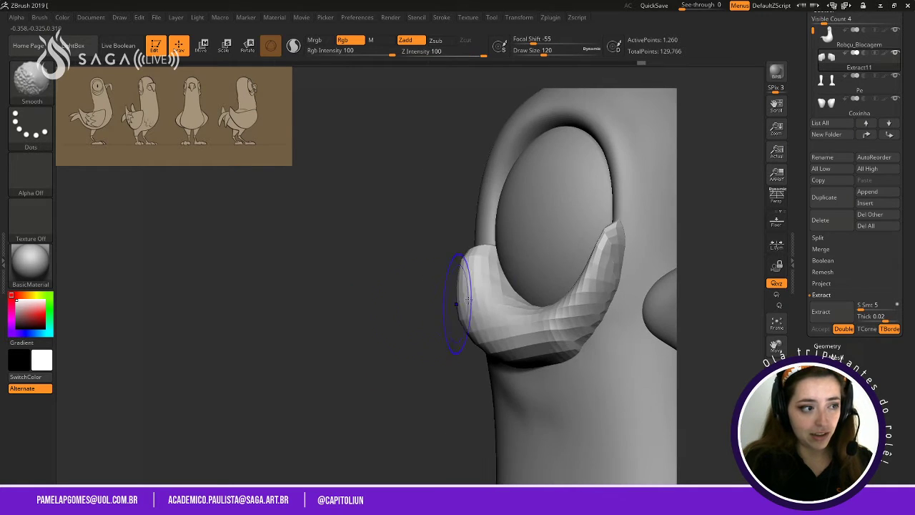
left_click_drag(453, 288, 503, 229, "shift")
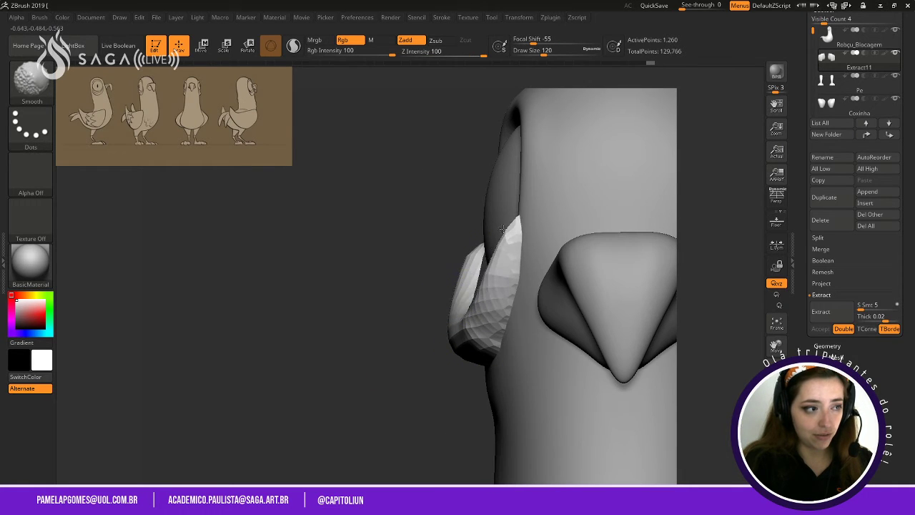
mouse_move(491, 269)
left_mouse_down("shift")
mouse_move(481, 300)
mouse_move(493, 296)
left_mouse_up("shift")
mouse_move(462, 328)
left_mouse_down("shift")
mouse_move(380, 314)
mouse_move(350, 275)
mouse_move(328, 294)
mouse_move(348, 288)
left_mouse_up("shift")
mouse_move(436, 351)
left_mouse_down("shift")
mouse_move(422, 342)
mouse_move(472, 334)
left_mouse_up("shift")
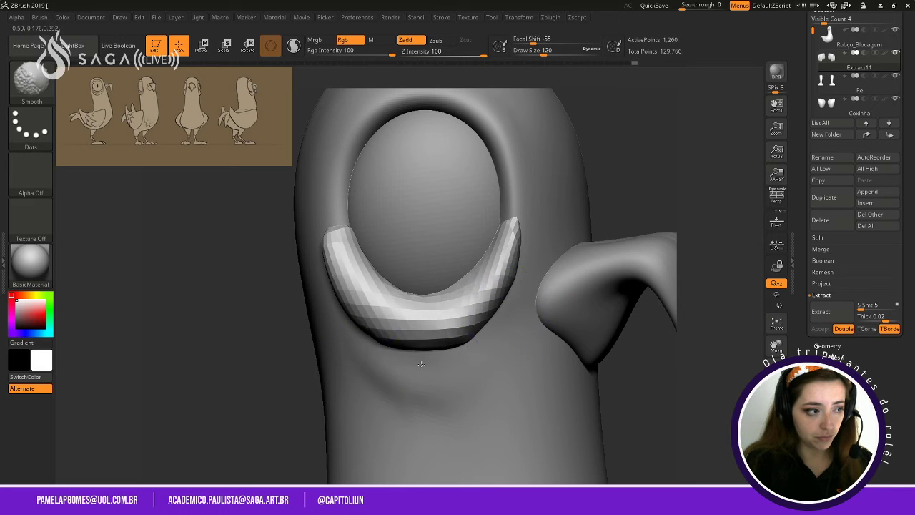
Smooth the eyelid's tips and inner rim so it tapers into a crescent around the eye.
left_click_drag(320, 272, 350, 280, "shift")
mouse_move(351, 227)
left_mouse_down("shift")
mouse_move(340, 234)
mouse_move(360, 228)
left_mouse_up("shift")
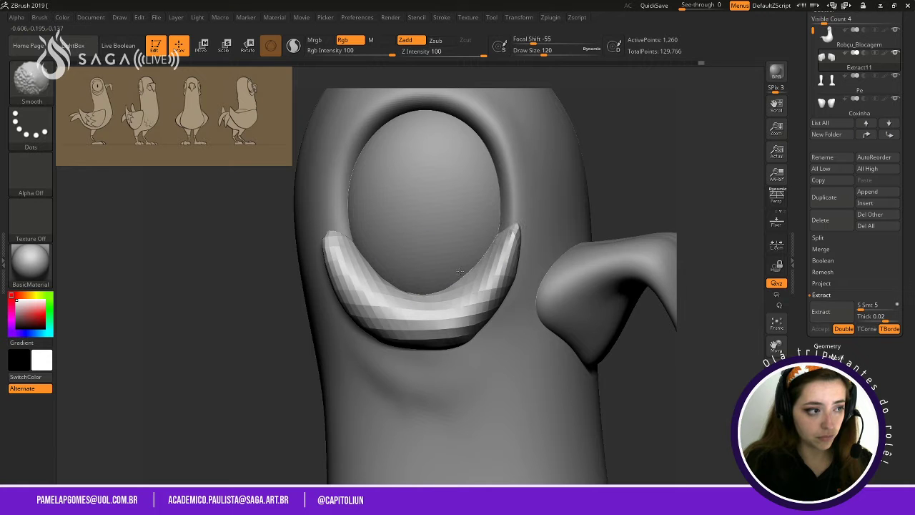
mouse_move(665, 201)
left_mouse_down()
mouse_move(587, 250)
mouse_move(601, 367)
mouse_move(574, 299)
mouse_move(479, 306)
mouse_move(424, 281)
mouse_move(403, 253)
mouse_move(415, 284)
mouse_move(448, 307)
mouse_move(458, 281)
left_mouse_up()
mouse_move(457, 234)
left_mouse_down("shift")
mouse_move(439, 300)
mouse_move(429, 265)
mouse_move(449, 305)
left_mouse_up("shift")
left_click_drag(411, 272, 422, 290, "shift")
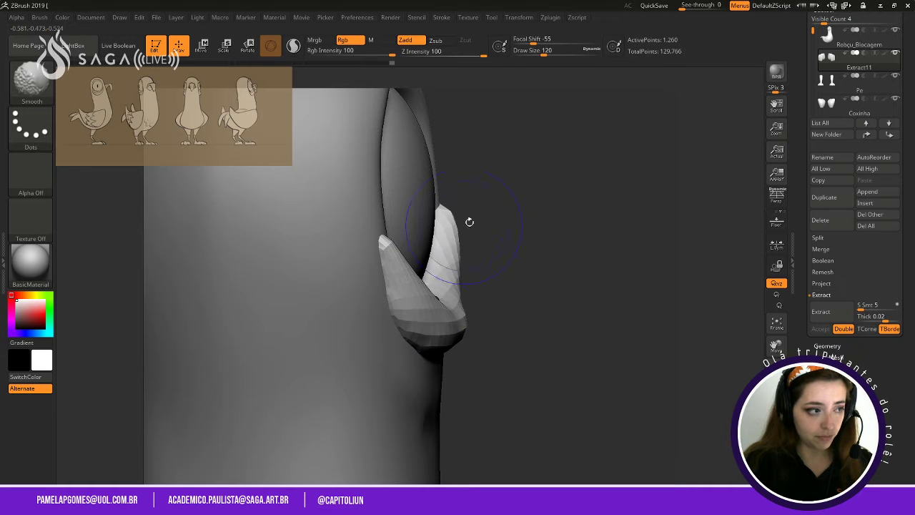
left_click_drag(580, 315, 500, 311)
mouse_move(491, 315)
left_mouse_down("shift")
mouse_move(437, 333)
mouse_move(406, 330)
mouse_move(386, 301)
mouse_move(443, 322)
left_mouse_up("shift")
mouse_move(491, 260)
left_mouse_down("shift")
mouse_move(525, 235)
mouse_move(522, 228)
left_mouse_up("shift")
left_click_drag(273, 328, 372, 321)
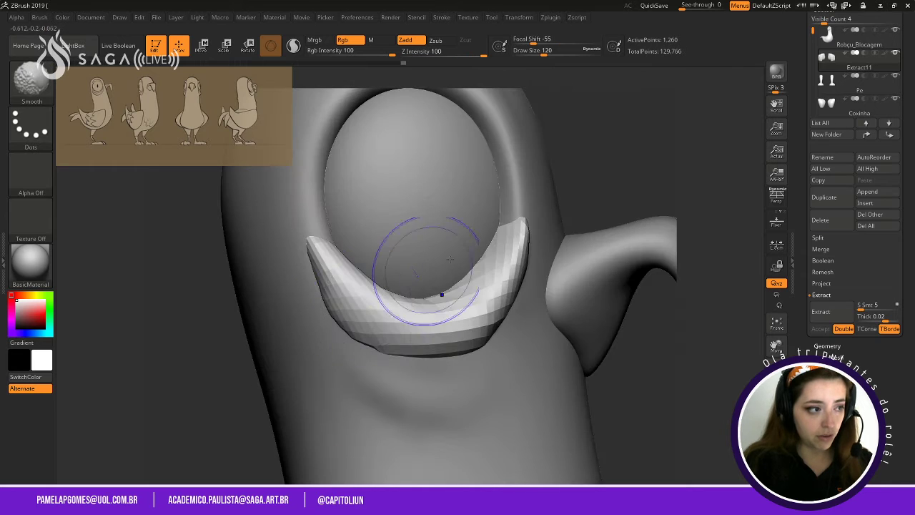
Examine how the eyelids sit against the head and eyes from the front, side and close up.
right_click_drag(650, 348, 639, 196, "ctrl")
left_click_drag(615, 331, 589, 328)
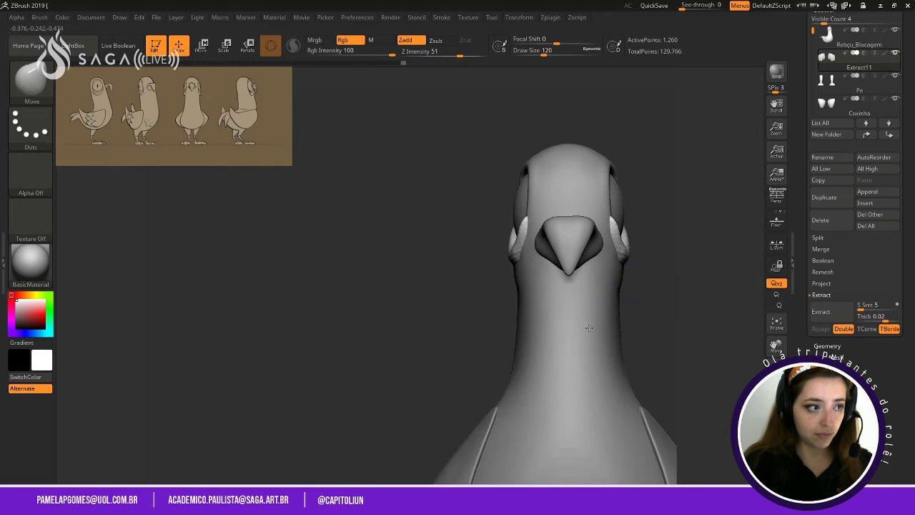
right_click_drag(647, 269, 637, 290, "ctrl")
left_click(521, 341, "alt")
left_click_drag(351, 339, 450, 337)
right_click_drag(450, 337, 478, 284, "ctrl")
mouse_move(478, 284)
left_mouse_down()
mouse_move(415, 283)
mouse_move(474, 272)
left_mouse_up()
right_click_drag(474, 272, 484, 361, "ctrl")
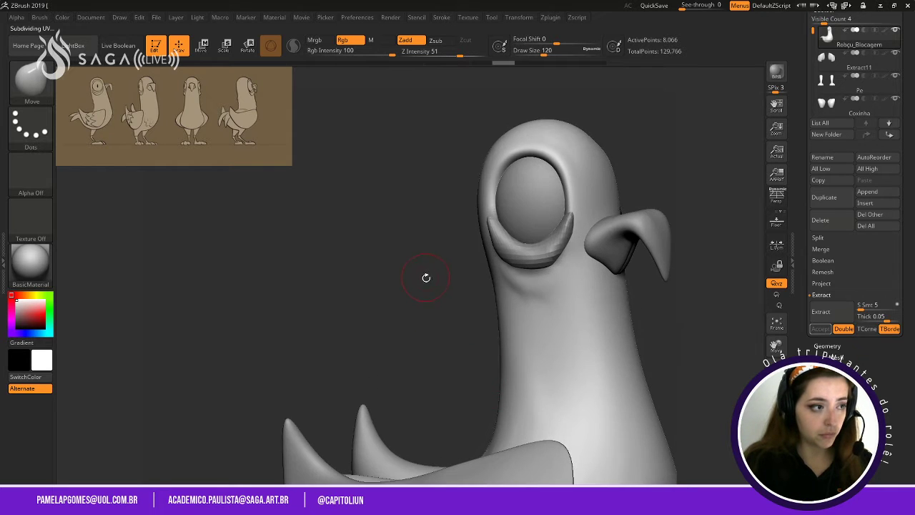
right_click_drag(426, 278, 235, 375, "ctrl")
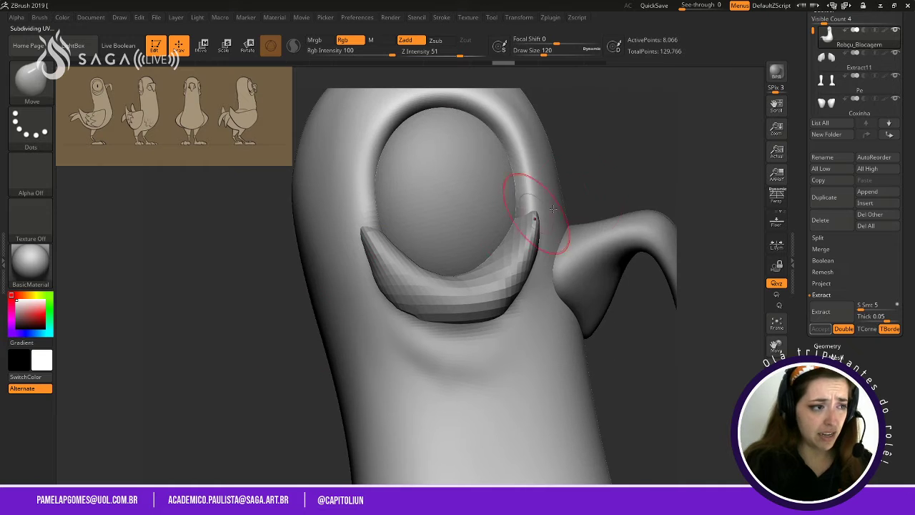
right_click_drag(516, 236, 521, 259, "ctrl")
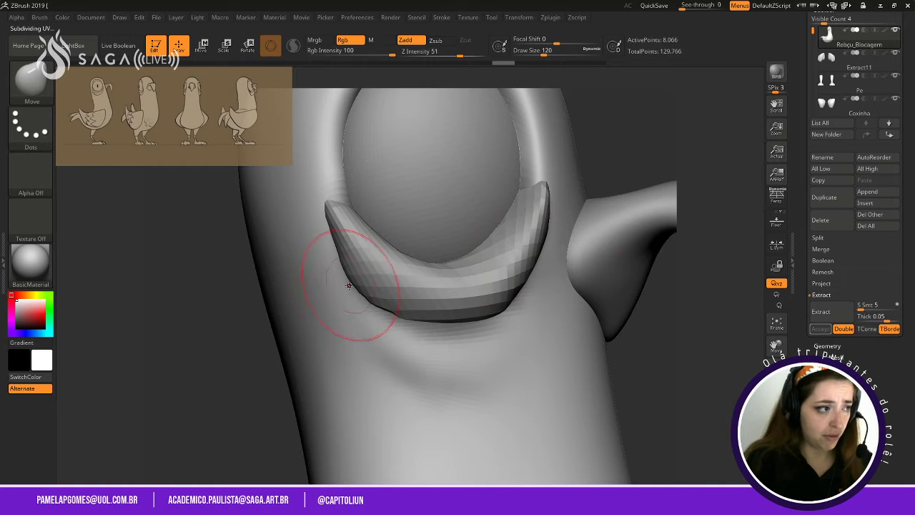
left_click_drag(353, 284, 359, 279)
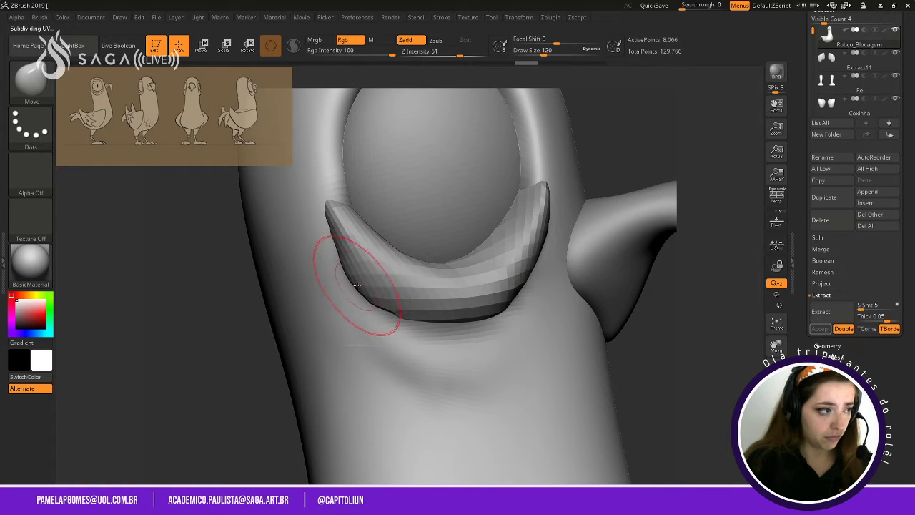
Select the eyelid subtool and smooth its lower edge, inner rim and both pointed ends.
left_click(423, 296, "alt")
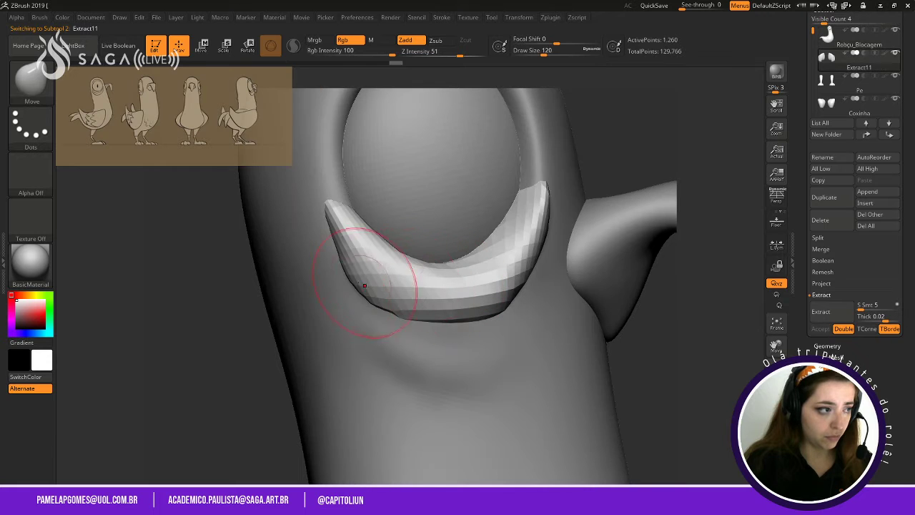
mouse_move(346, 263)
left_mouse_down("shift")
mouse_move(351, 286)
mouse_move(418, 329)
mouse_move(491, 321)
mouse_move(516, 295)
mouse_move(551, 301)
left_mouse_up("shift")
left_click_drag(660, 351, 616, 349)
mouse_move(543, 312)
left_mouse_down("shift")
mouse_move(522, 290)
mouse_move(556, 239)
mouse_move(549, 191)
left_mouse_up("shift")
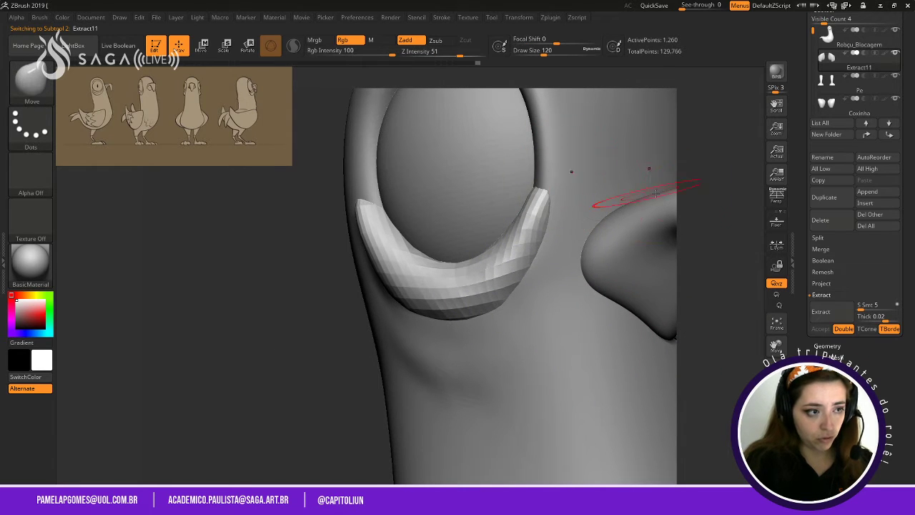
left_click_drag(656, 193, 736, 211)
left_click_drag(498, 266, 476, 258, "shift")
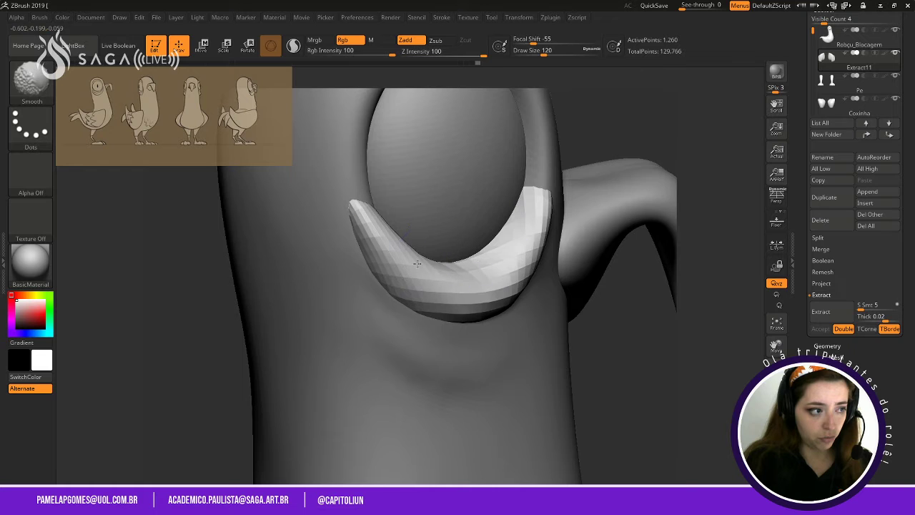
left_click_drag(417, 263, 391, 236, "shift")
mouse_move(358, 207)
left_mouse_down("shift")
mouse_move(358, 248)
mouse_move(474, 279)
mouse_move(522, 236)
mouse_move(361, 236)
left_mouse_up("shift")
Adjust the eyelid's front profile with the Move brush so its lower edge sits closer to the head.
mouse_move(596, 322)
left_mouse_down()
mouse_move(540, 318)
mouse_move(535, 302)
left_mouse_up()
mouse_move(276, 294)
left_mouse_down("alt")
mouse_move(286, 319)
mouse_move(234, 324)
mouse_move(263, 319)
left_mouse_up("alt")
left_click_drag(403, 269, 425, 294)
mouse_move(349, 327)
left_mouse_down()
mouse_move(310, 333)
mouse_move(330, 333)
left_mouse_up()
left_click_drag(421, 330, 426, 335)
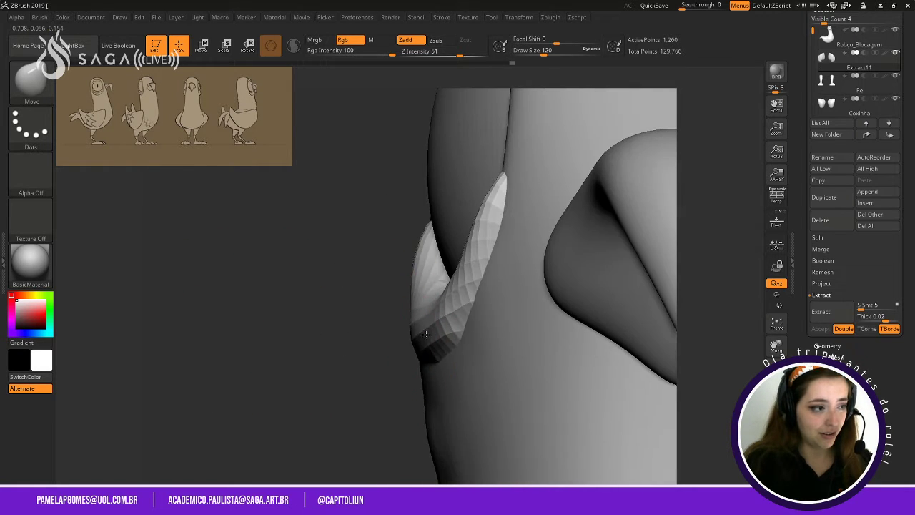
Refine the eyelid's back and front contours against the head, and reduce the draw size to 68.
left_click_drag(375, 318, 438, 308)
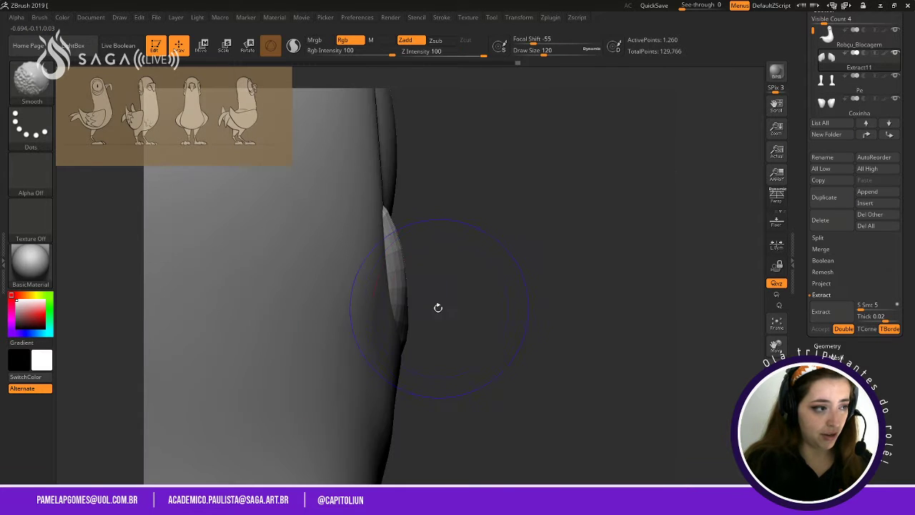
left_click_drag(398, 265, 391, 264)
left_click_drag(470, 266, 436, 280)
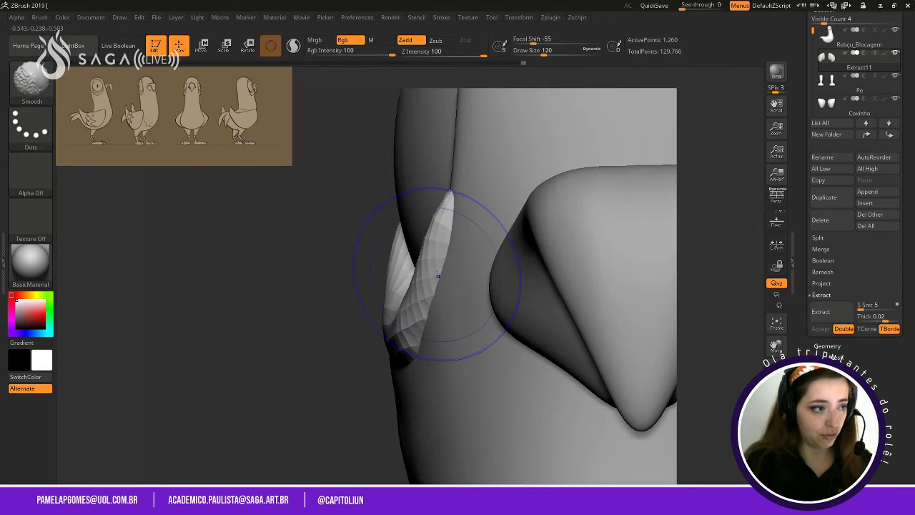
left_click_drag(424, 245, 419, 231)
key("space")
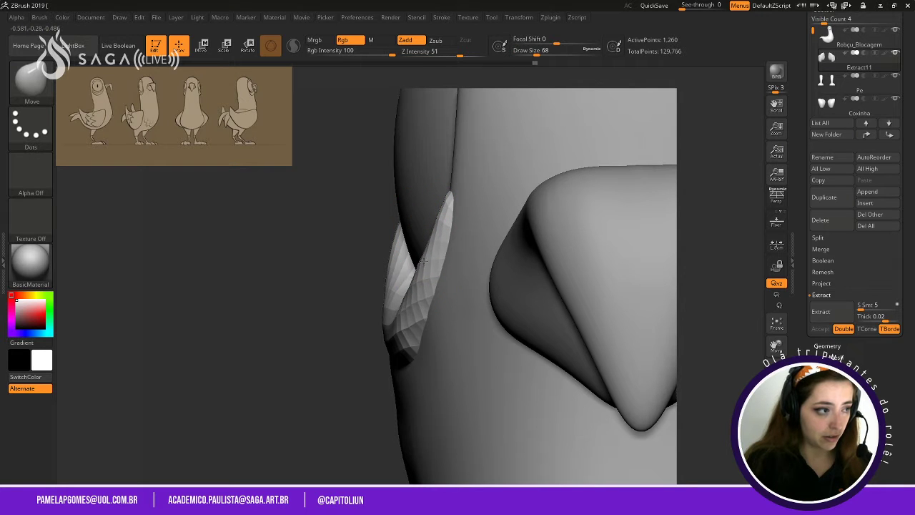
left_click_drag(326, 281, 325, 236, "alt")
left_click_drag(314, 310, 458, 300, "alt")
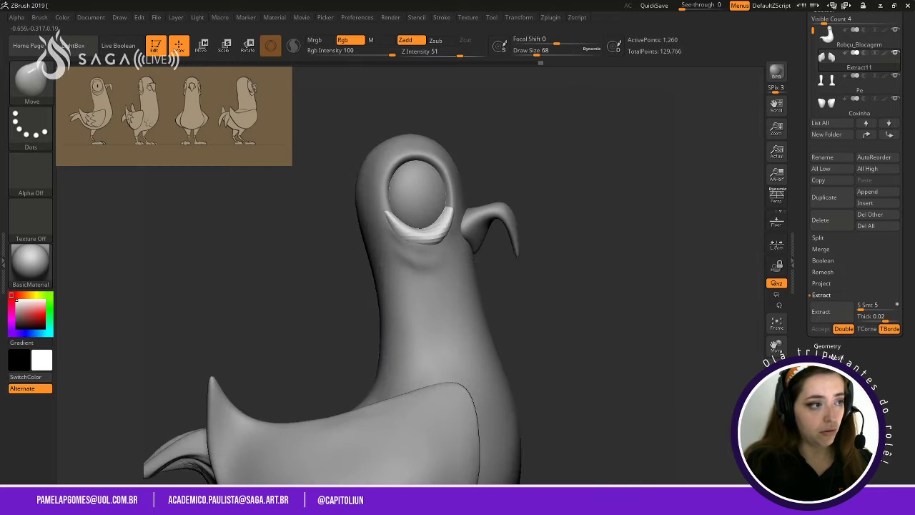
Set the draw size to 128 and refine the eyelid's lower front edge, smoothing it where it meets the head.
left_click_drag(573, 176, 571, 233, "alt")
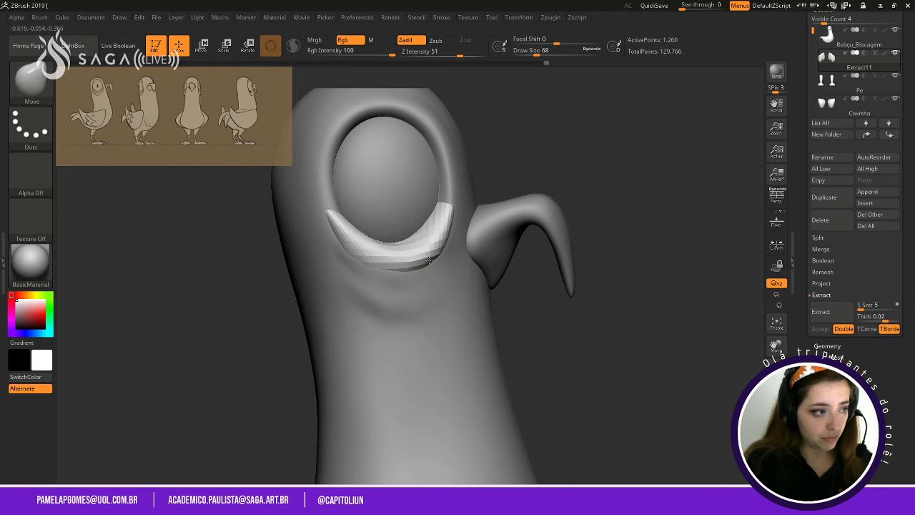
right_click_drag(452, 269, 404, 278)
key("space")
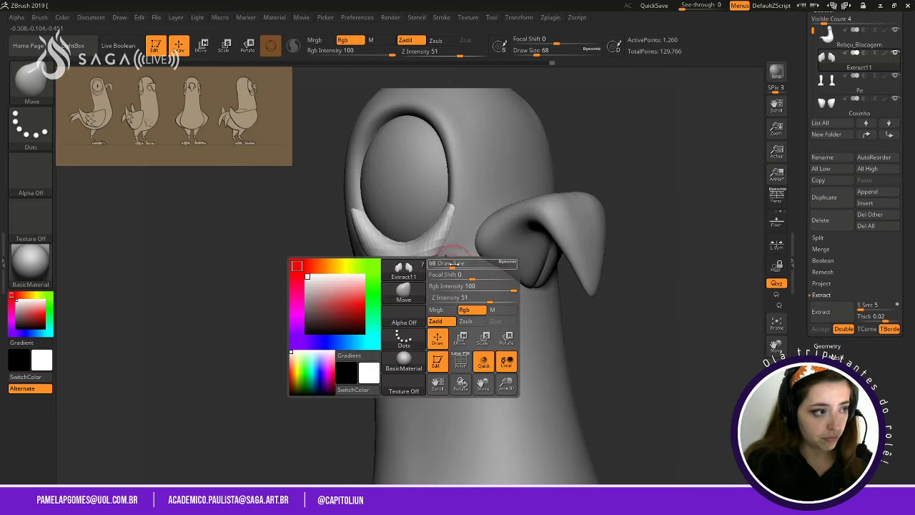
left_click_drag(451, 265, 461, 264)
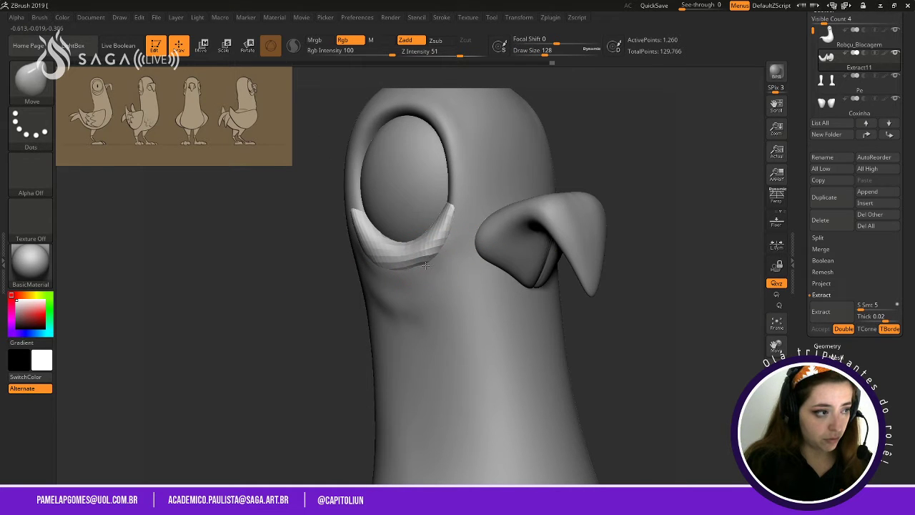
left_click_drag(315, 309, 358, 306)
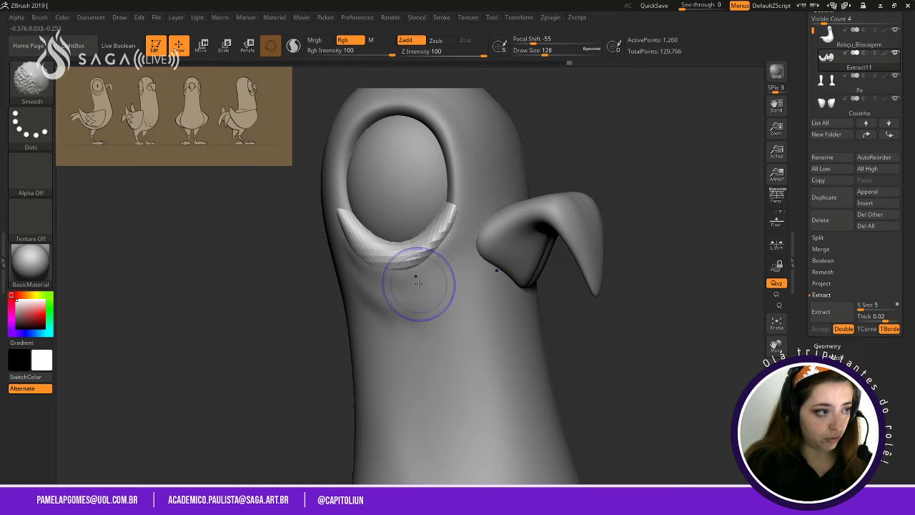
left_click_drag(297, 316, 336, 309)
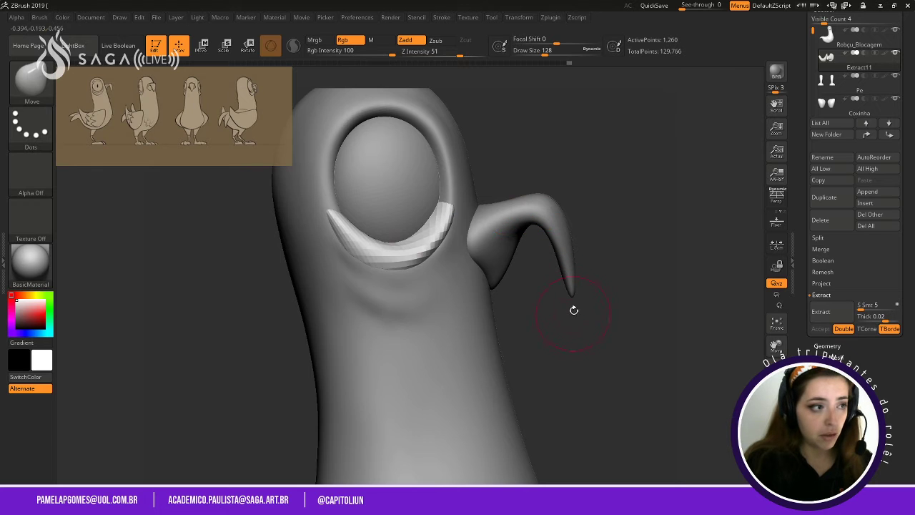
Set the draw size to 62, then reshape and smooth the eyelid's front tip so it follows the eye socket.
left_click_drag(600, 254, 592, 305, "alt")
left_click_drag(572, 163, 588, 265, "alt")
key("space")
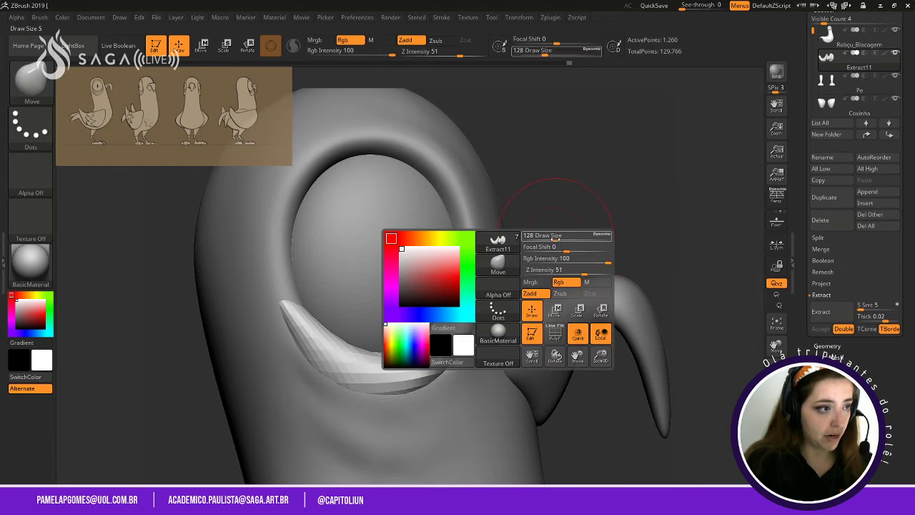
left_click_drag(555, 239, 544, 239)
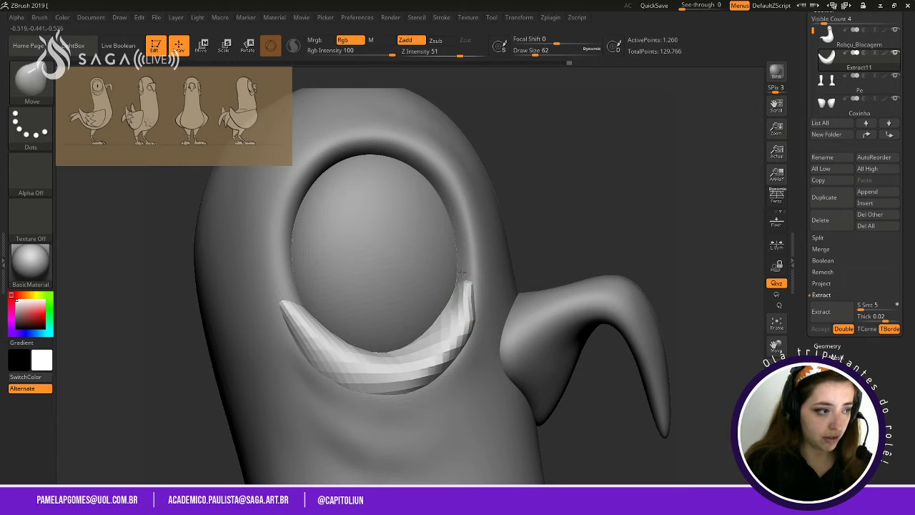
left_click_drag(565, 241, 480, 292)
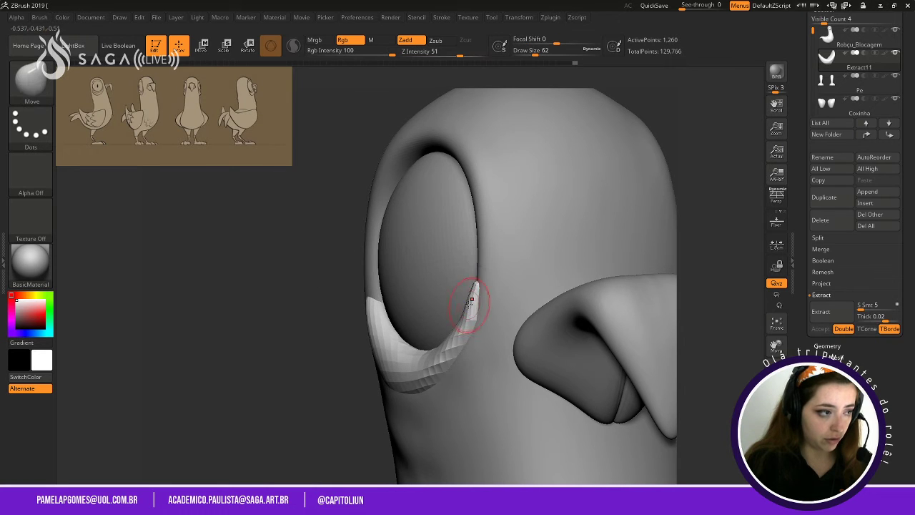
key("shift")
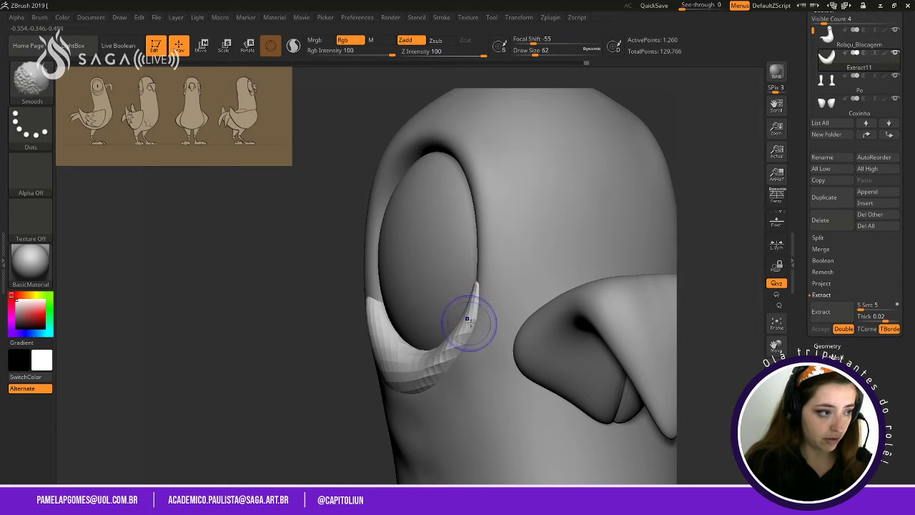
left_click_drag(517, 335, 434, 348)
key("shift")
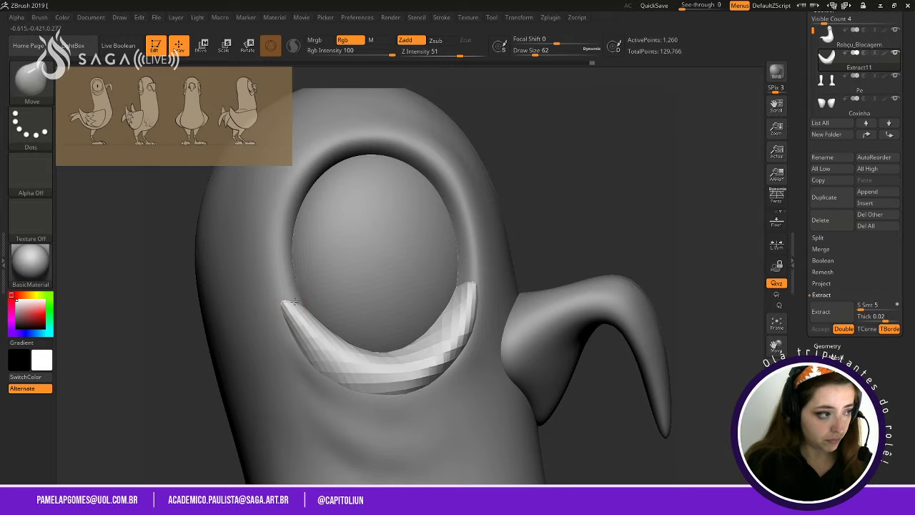
left_click_drag(592, 210, 519, 245)
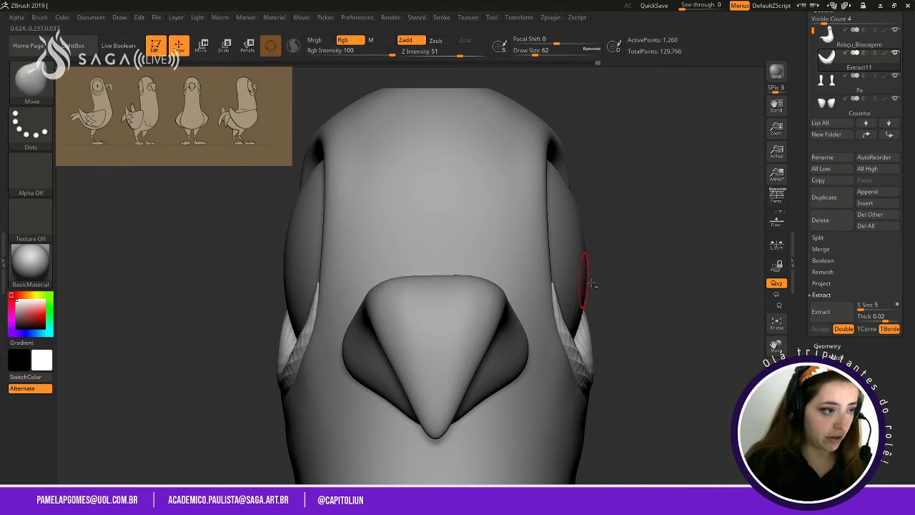
Select the Robçu_Blocagem body subtool and paint a symmetrical mask patch across the back of the neck.
left_click_drag(629, 243, 649, 130, "alt")
left_click_drag(519, 314, 455, 121)
left_click(420, 307, "alt")
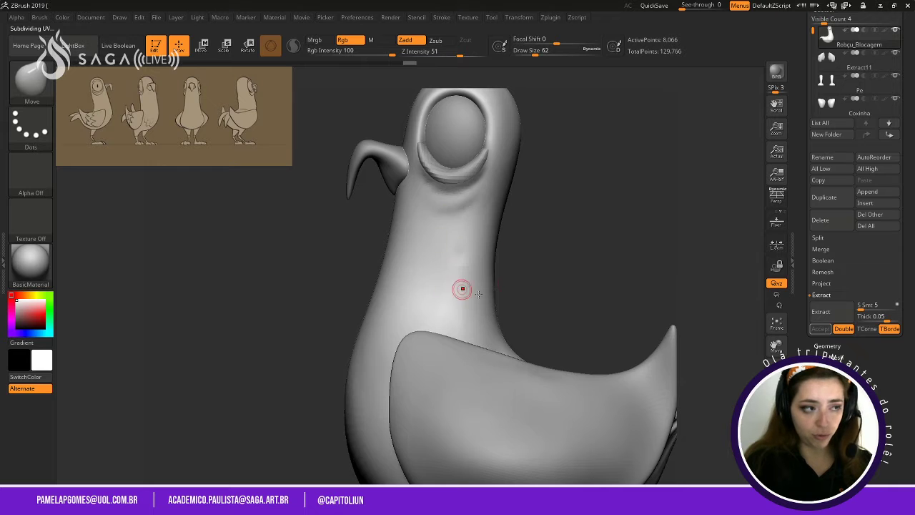
mouse_move(463, 289)
right_mouse_down()
mouse_move(562, 271)
mouse_move(670, 283)
mouse_move(616, 279)
mouse_move(543, 255)
right_mouse_up()
key("ctrl")
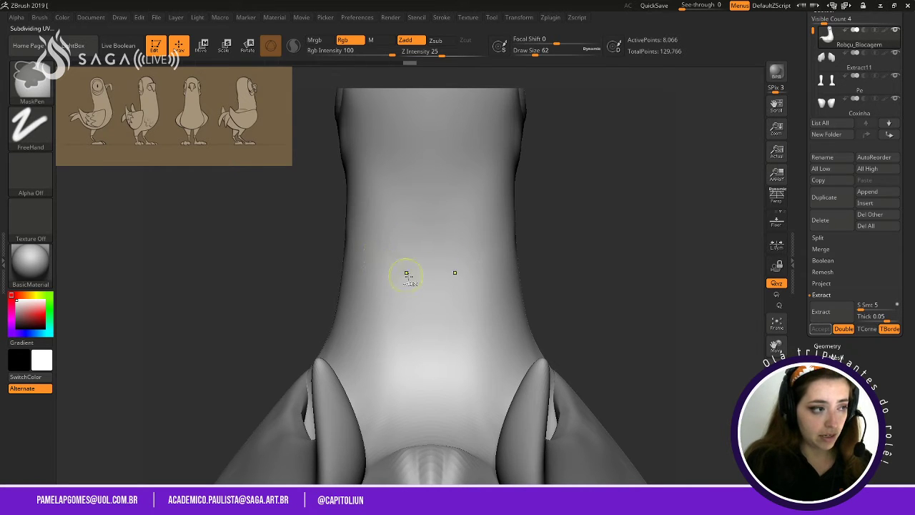
mouse_move(386, 273)
left_mouse_down("ctrl")
mouse_move(413, 280)
mouse_move(394, 271)
mouse_move(421, 270)
mouse_move(395, 273)
mouse_move(393, 257)
mouse_move(420, 262)
left_mouse_up("ctrl")
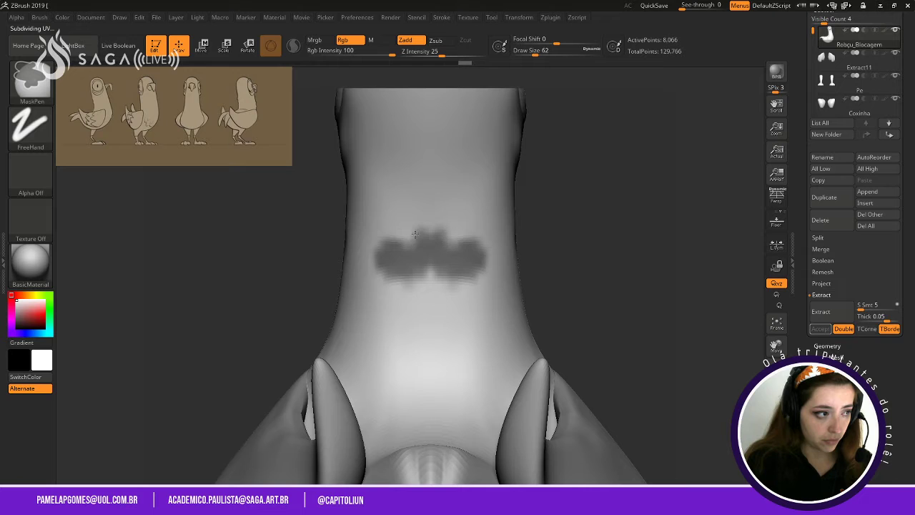
mouse_move(393, 252)
left_mouse_down("ctrl")
mouse_move(386, 252)
mouse_move(399, 261)
left_mouse_up("ctrl")
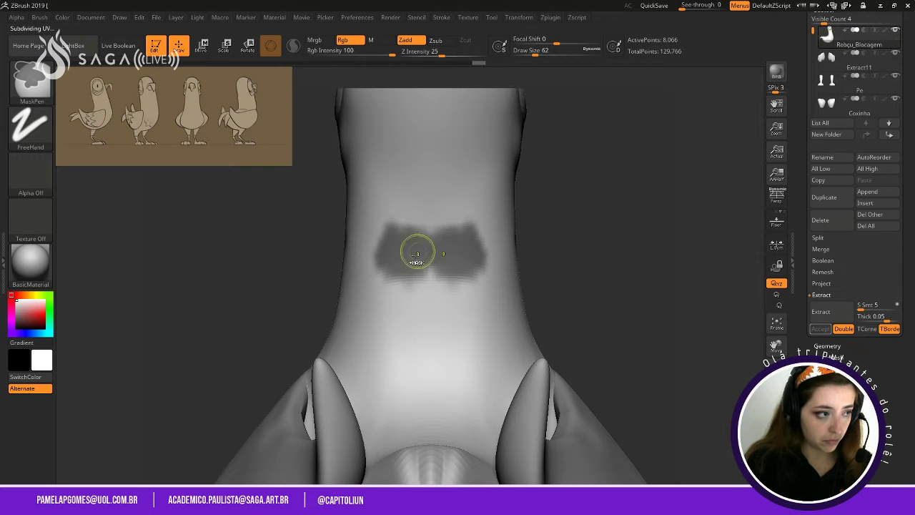
Undo the last mask strokes and repaint the mask on the back of the neck as a heart.
mouse_move(430, 293)
left_mouse_down("ctrl")
mouse_move(441, 288)
mouse_move(427, 272)
mouse_move(432, 288)
left_mouse_up("ctrl")
mouse_move(387, 266)
left_mouse_down("ctrl")
mouse_move(401, 209)
mouse_move(418, 225)
left_mouse_up("ctrl")
mouse_move(543, 261)
left_mouse_down()
mouse_move(627, 252)
mouse_move(529, 248)
left_mouse_up()
key("ctrl+z")
key("ctrl+z")
left_click_drag(424, 239, 401, 228, "ctrl")
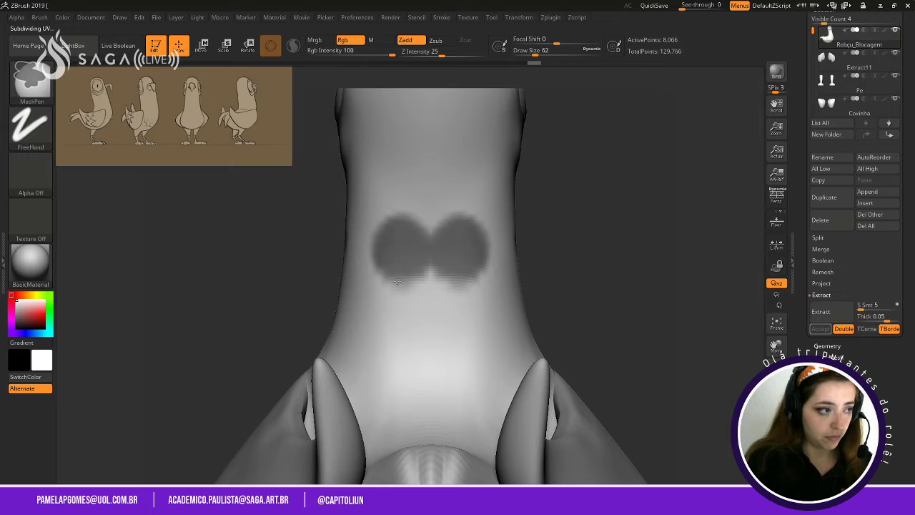
mouse_move(397, 281)
left_mouse_down("ctrl")
mouse_move(429, 291)
mouse_move(427, 285)
left_mouse_up("ctrl")
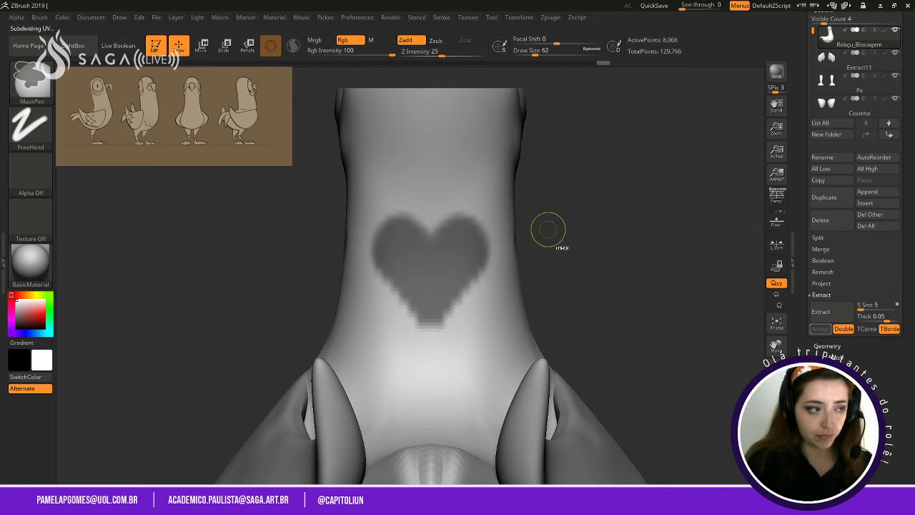
mouse_move(548, 231)
left_mouse_down()
mouse_move(522, 239)
mouse_move(621, 259)
mouse_move(609, 253)
left_mouse_up()
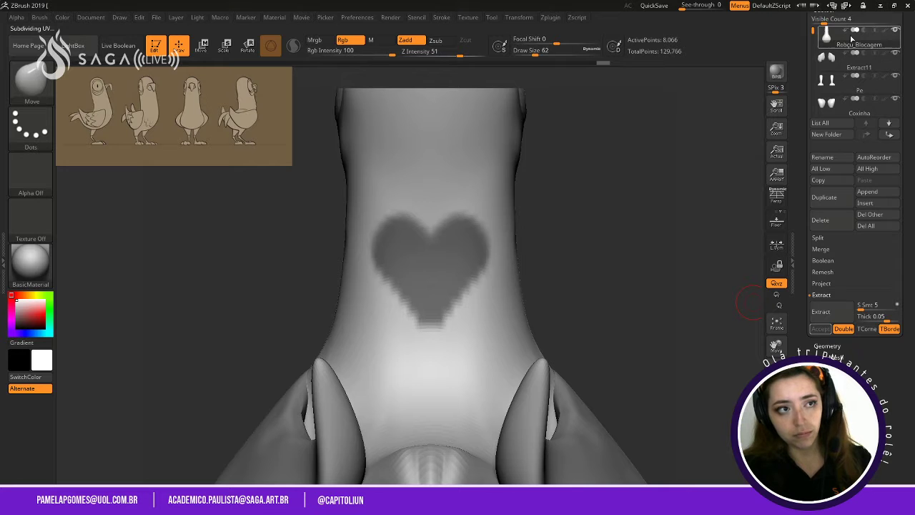
Set the extraction thickness to 0.02 and preview the extraction of the heart mask from the side.
key("ctrl")
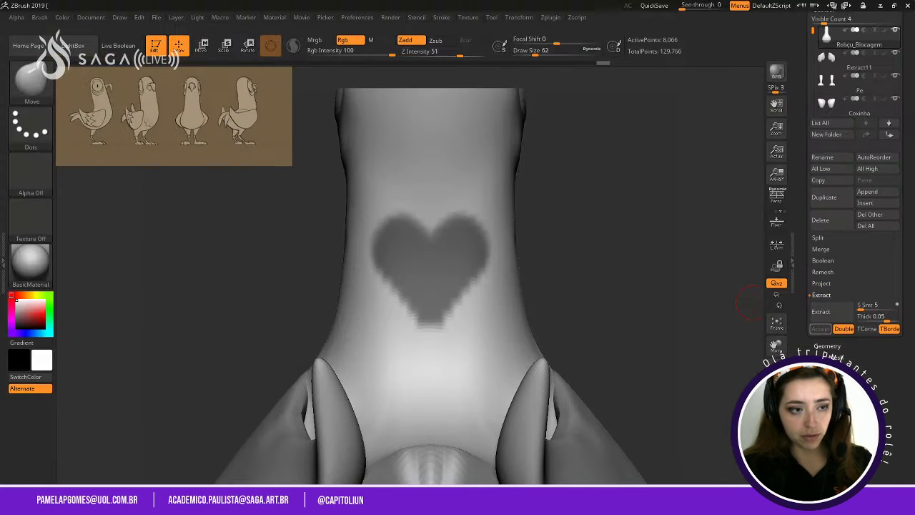
left_click(887, 316)
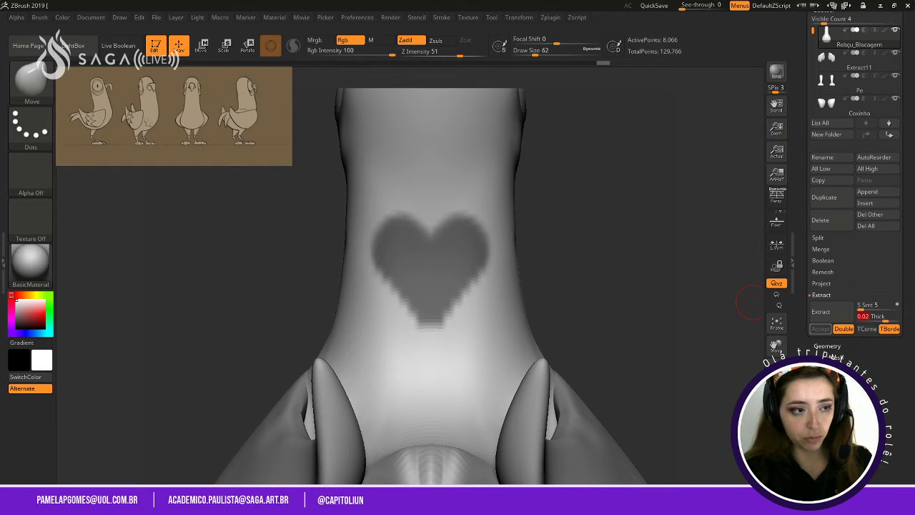
left_click(833, 312)
left_click_drag(547, 271, 553, 248)
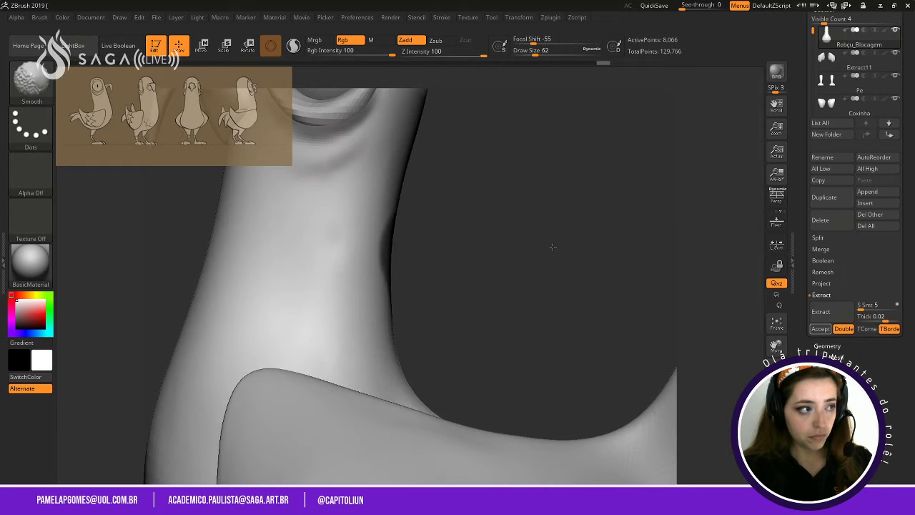
left_click(815, 310)
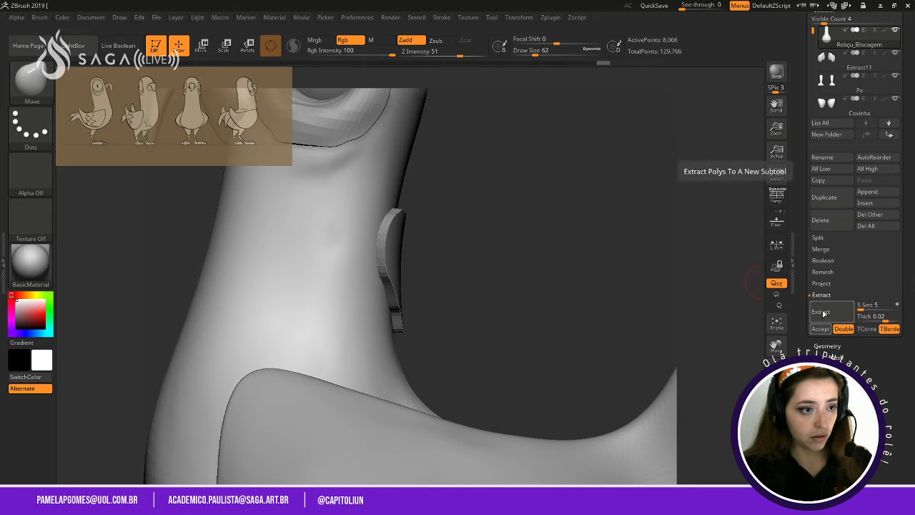
left_click_drag(640, 284, 372, 258)
Clear the extraction preview, restore the heart mask and preview its extraction again from behind.
left_click_drag(396, 98, 621, 267, "ctrl")
key("ctrl+z")
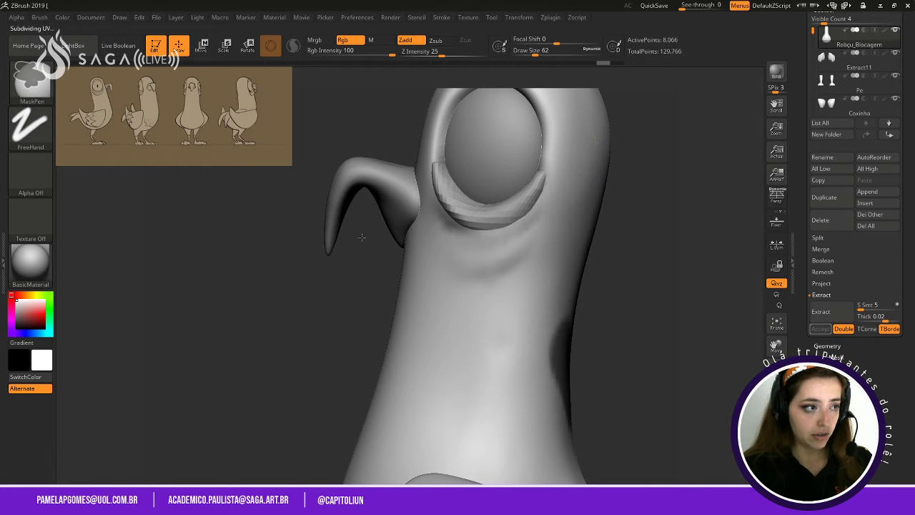
mouse_move(635, 137)
left_mouse_down("ctrl+alt")
mouse_move(343, 250)
mouse_move(581, 284)
left_mouse_up("ctrl+alt")
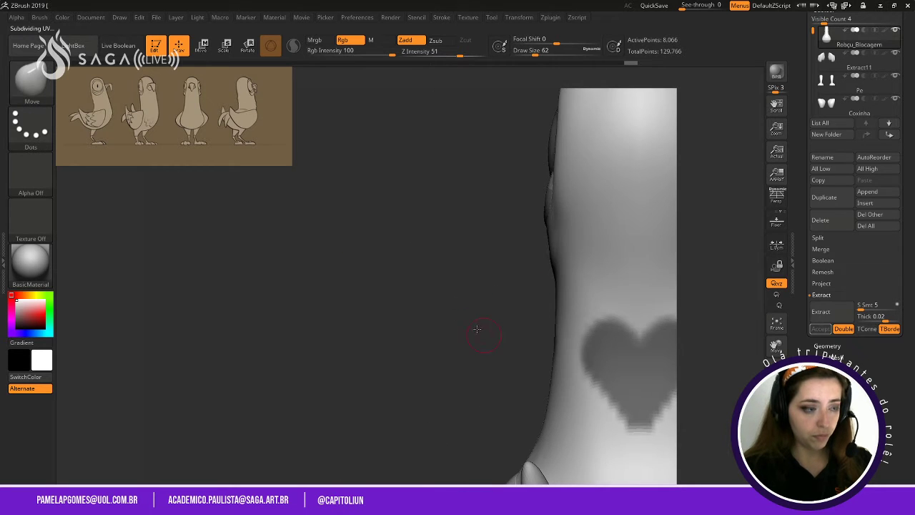
left_click_drag(476, 329, 729, 306)
left_click(832, 313)
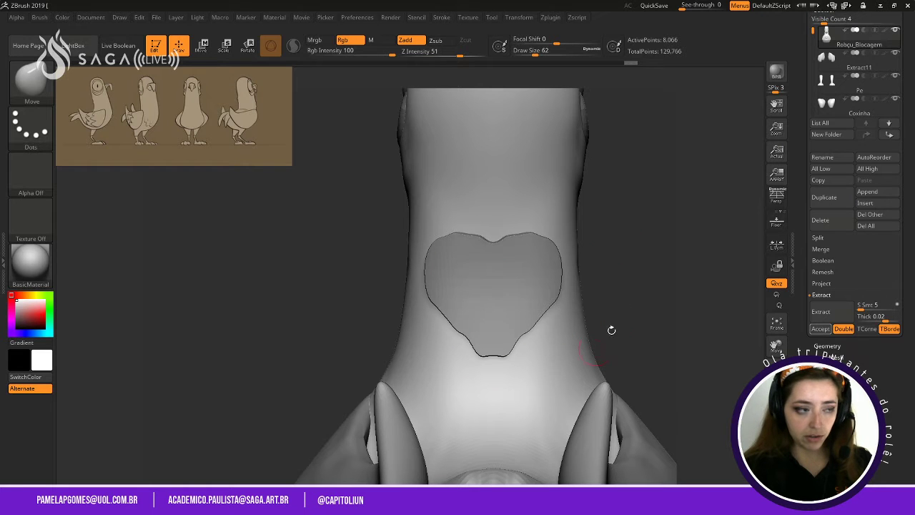
key("ctrl")
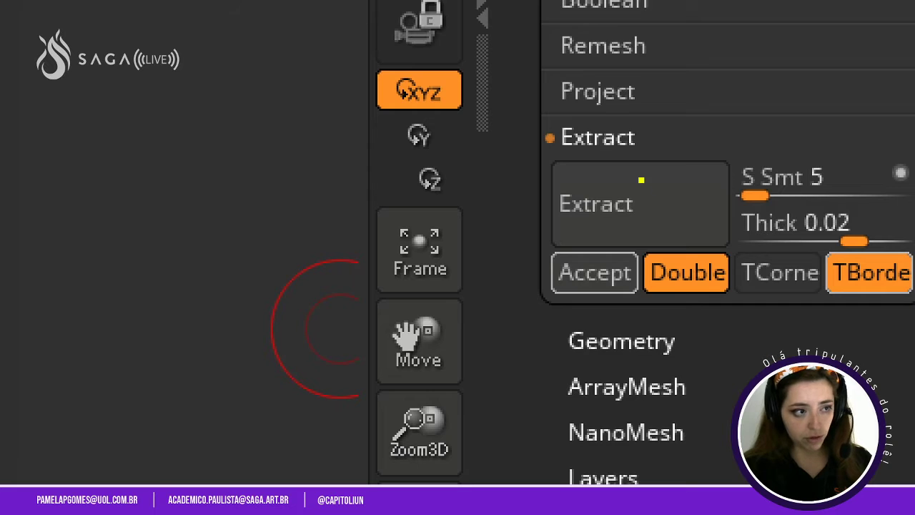
left_click_drag(642, 179, 708, 73, "ctrl")
key("ctrl+z")
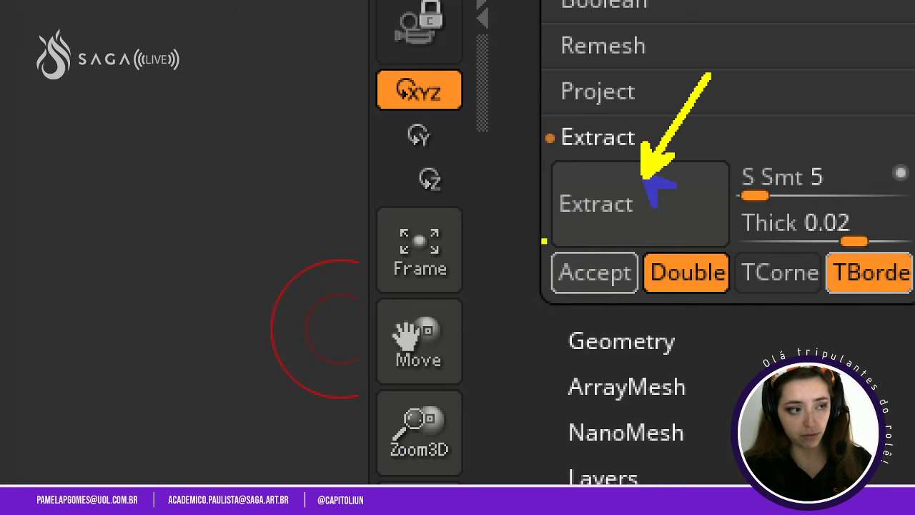
left_click_drag(541, 238, 646, 313, "ctrl")
left_click_drag(602, 430, 609, 314, "ctrl+shift")
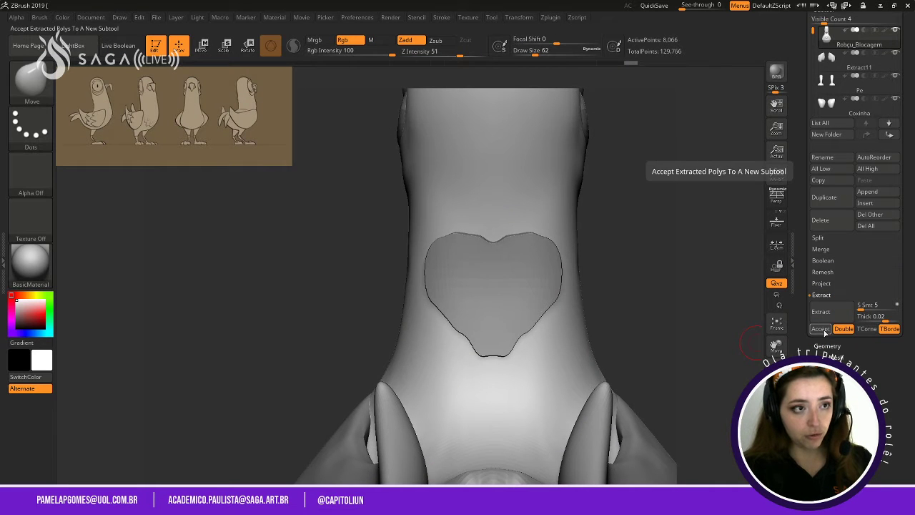
Accept the extracted heart as a new subtool and clear the mask on it.
left_click(822, 329)
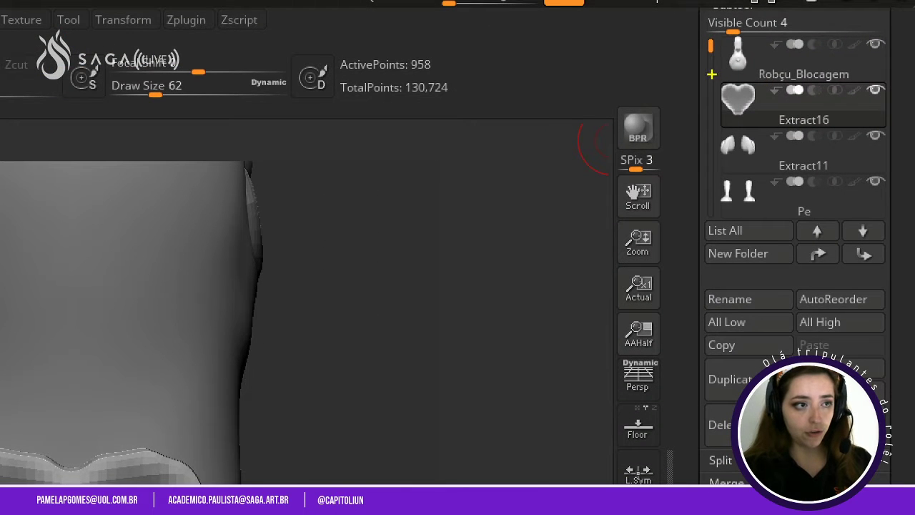
mouse_move(712, 74)
left_mouse_down()
mouse_move(898, 133)
mouse_move(888, 137)
left_mouse_up()
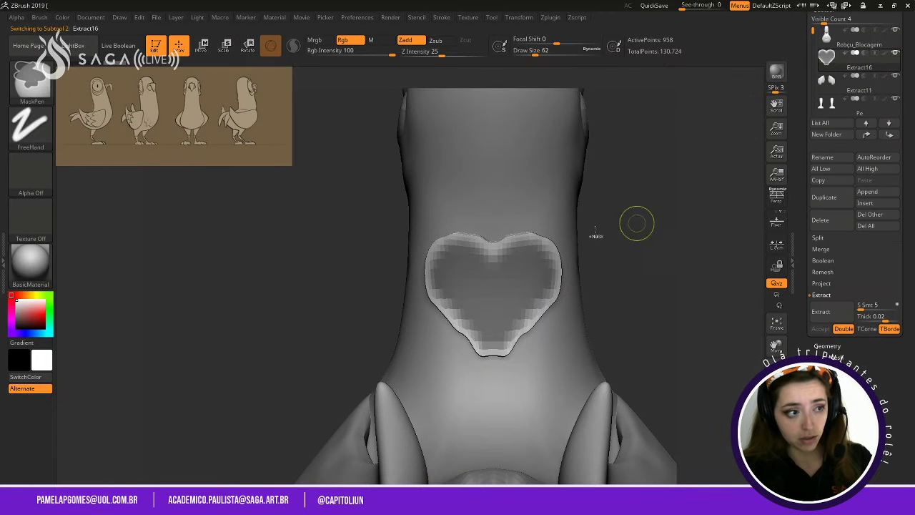
key("ctrl")
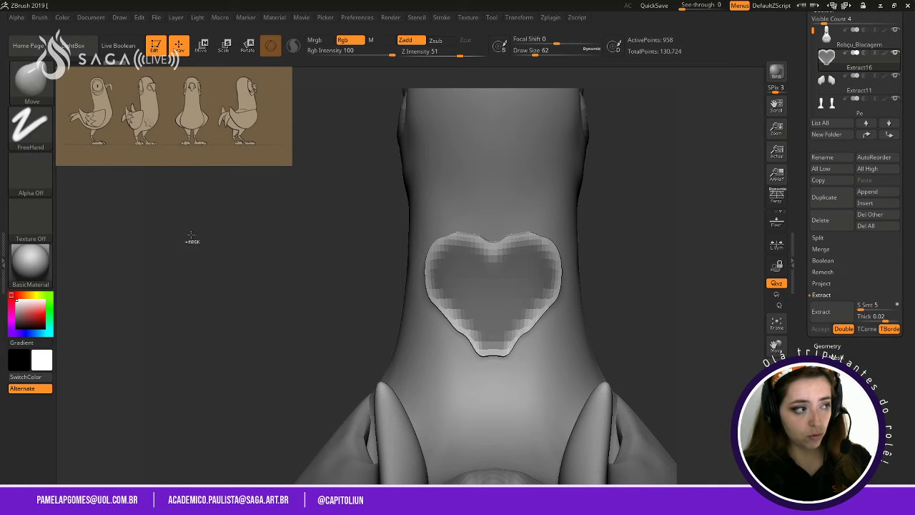
left_click_drag(274, 222, 333, 304, "ctrl")
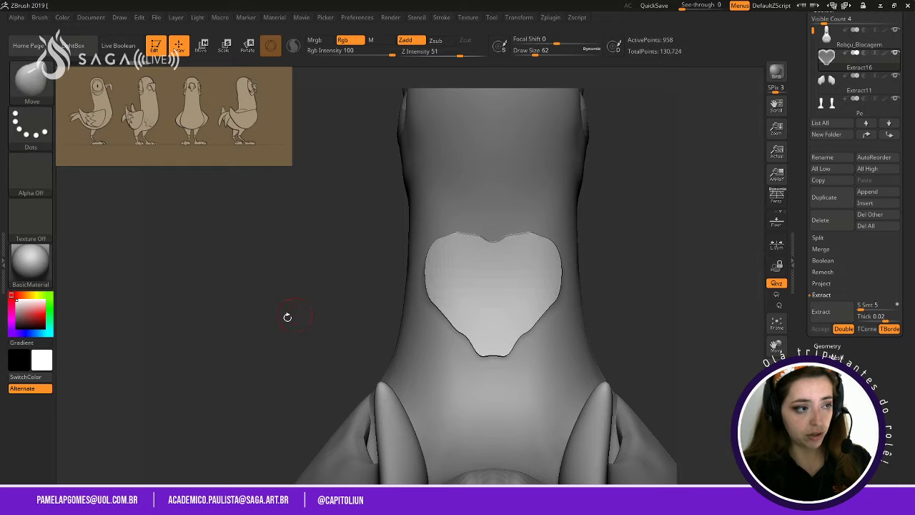
Inspect the heart piece from the side and delete its subtool, confirming the removal.
left_click_drag(278, 323, 323, 325)
left_click_drag(510, 313, 569, 279, "alt")
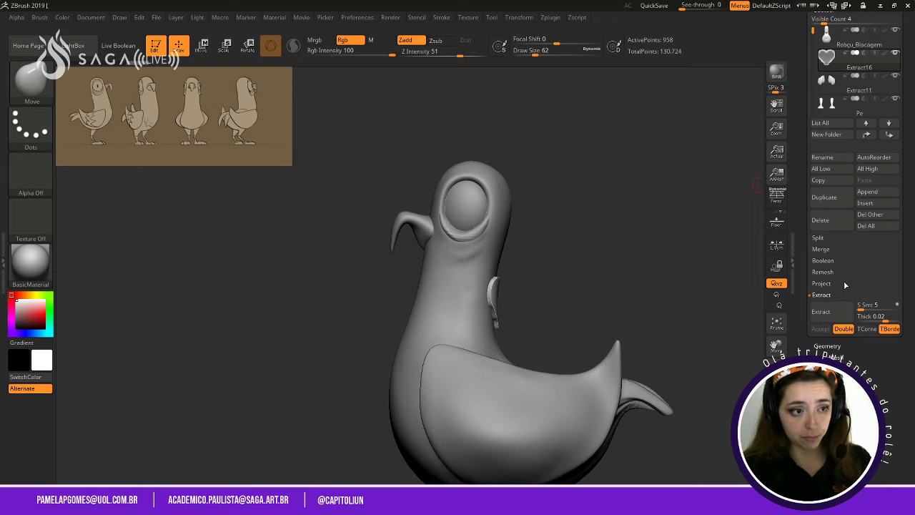
left_click(821, 221)
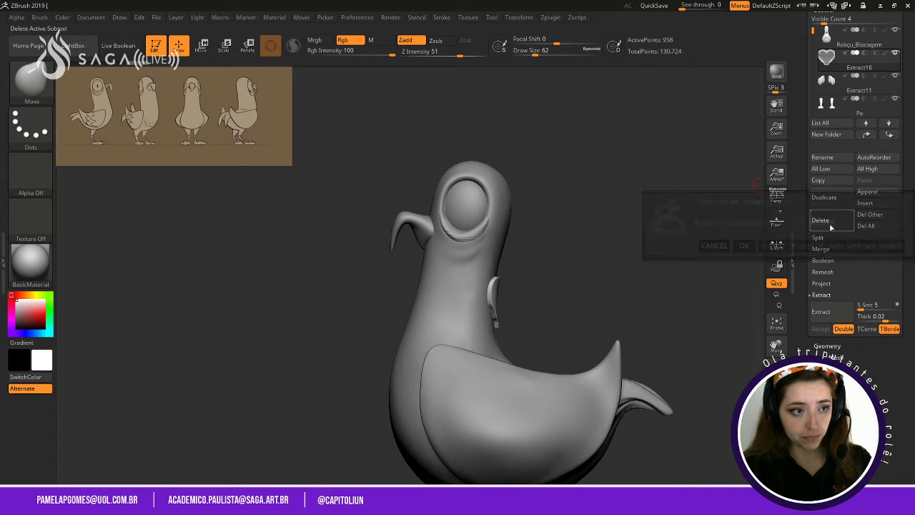
left_click(746, 243)
left_click_drag(702, 248, 635, 211, "shift")
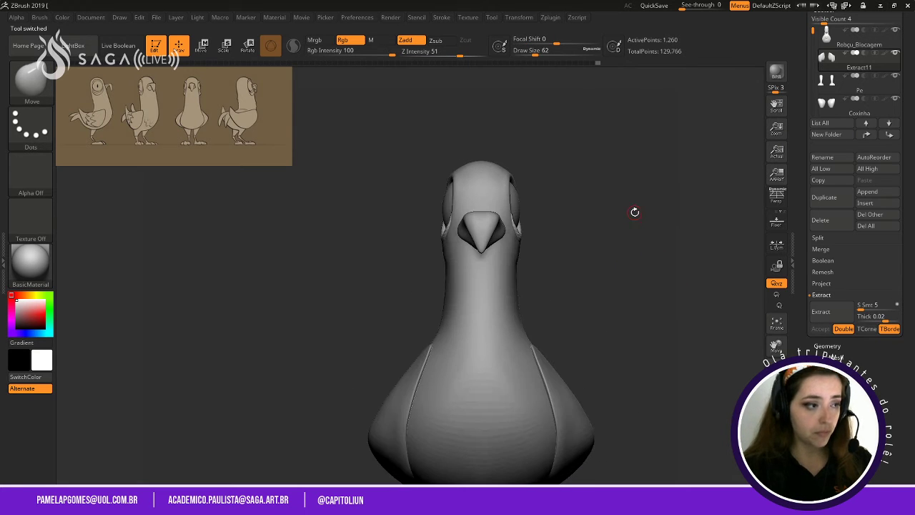
Set the draw size to 163, select the bird's body subtool and smooth the surface below the lower eyelid.
left_click_drag(554, 258, 576, 286, "alt")
left_click_drag(441, 327, 315, 309, "alt")
left_click_drag(654, 134, 590, 310)
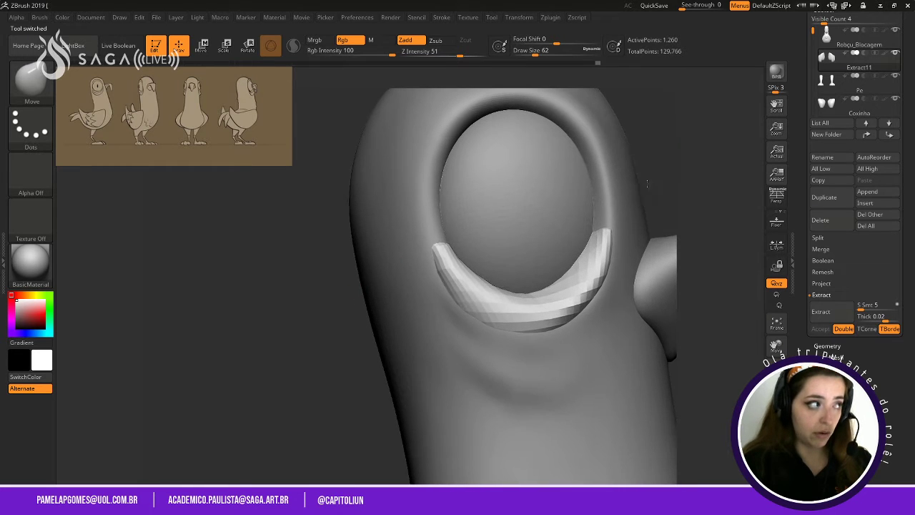
left_click_drag(708, 191, 674, 220)
left_click_drag(653, 251, 579, 288, "alt")
key("space")
left_click(437, 270)
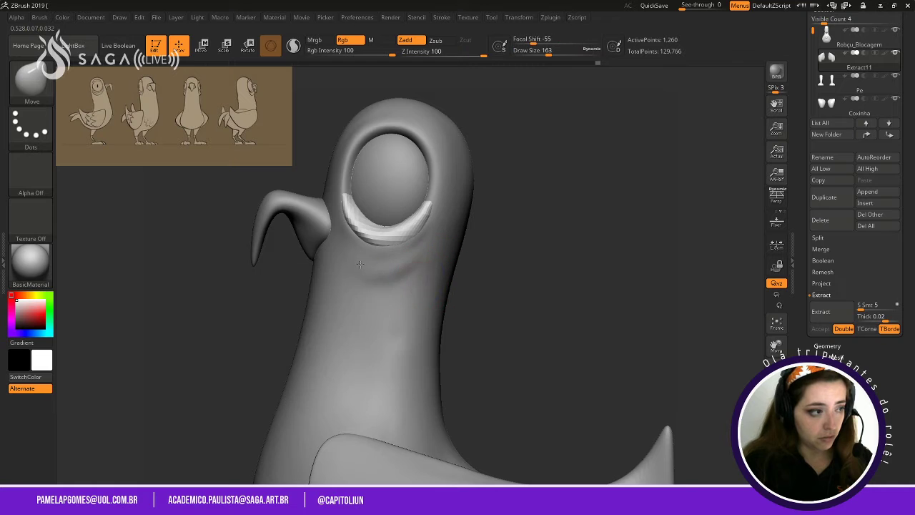
left_click(387, 293, "alt")
key("shift")
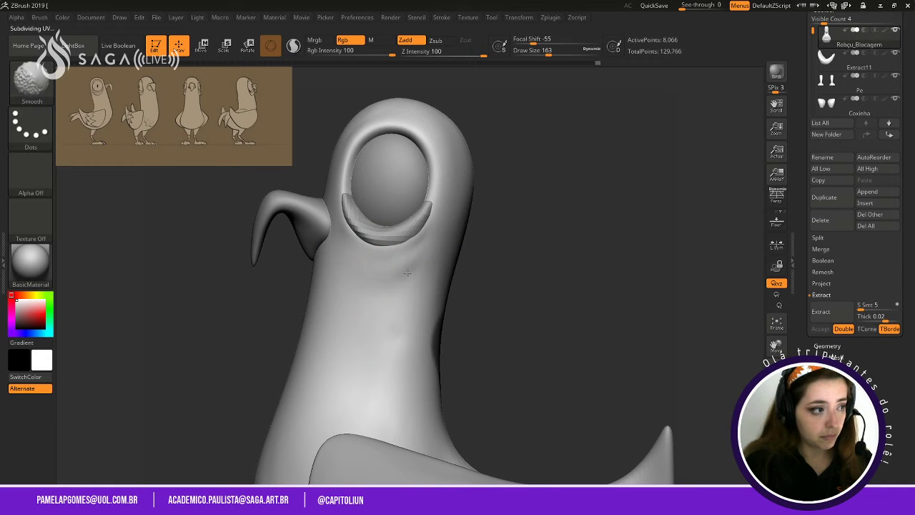
left_click_drag(480, 314, 592, 327)
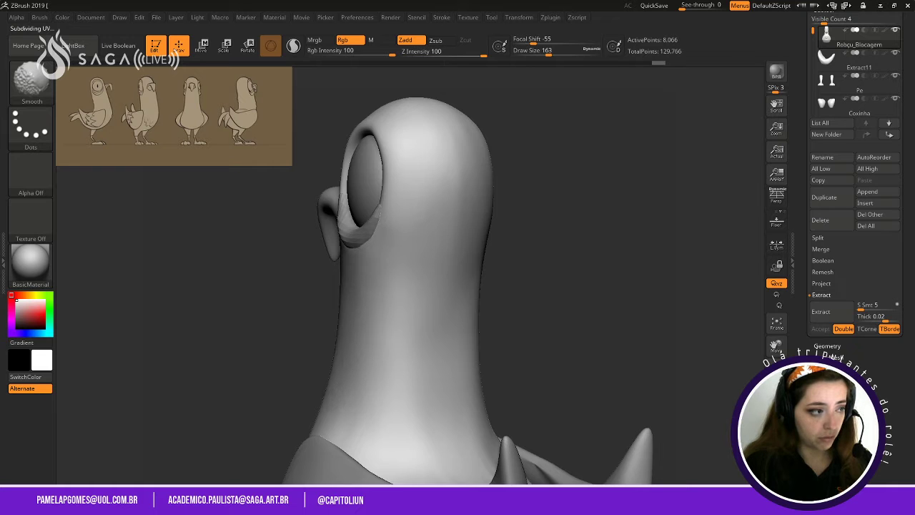
left_click_drag(492, 280, 501, 259)
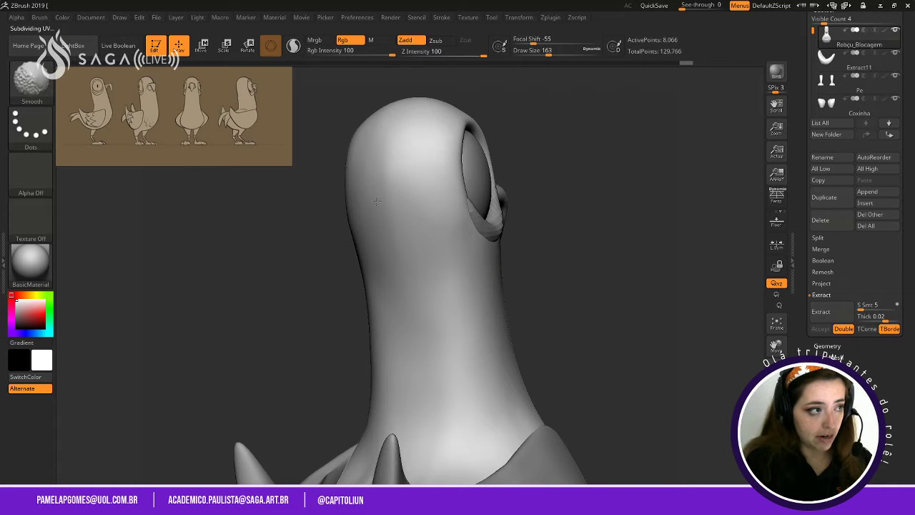
mouse_move(558, 346)
left_mouse_down("shift")
mouse_move(645, 221)
mouse_move(679, 276)
mouse_move(580, 272)
mouse_move(628, 276)
left_mouse_up("shift")
left_click_drag(585, 313, 620, 249)
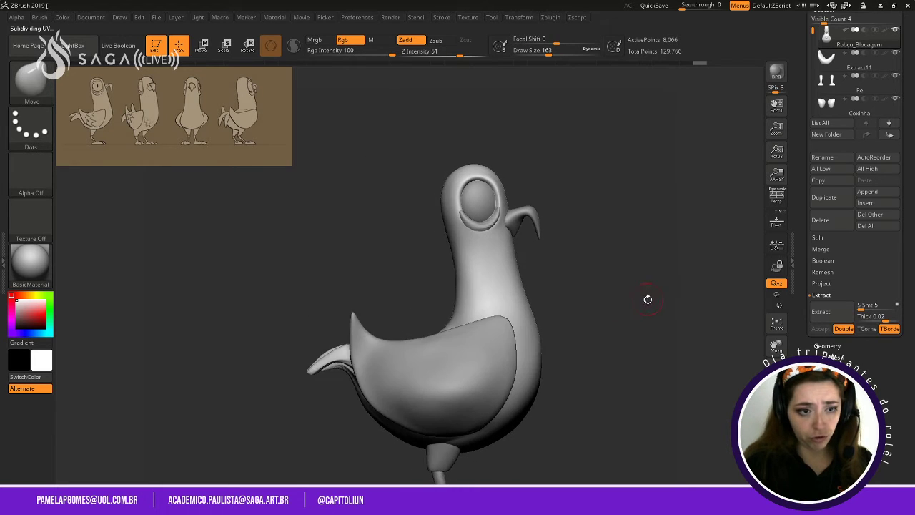
Try focal shift values of 100, -7 and -20 for the Move brush over the neck, and return it to 0.
left_click_drag(648, 300, 648, 279)
left_click_drag(626, 248, 574, 191, "alt")
key("space")
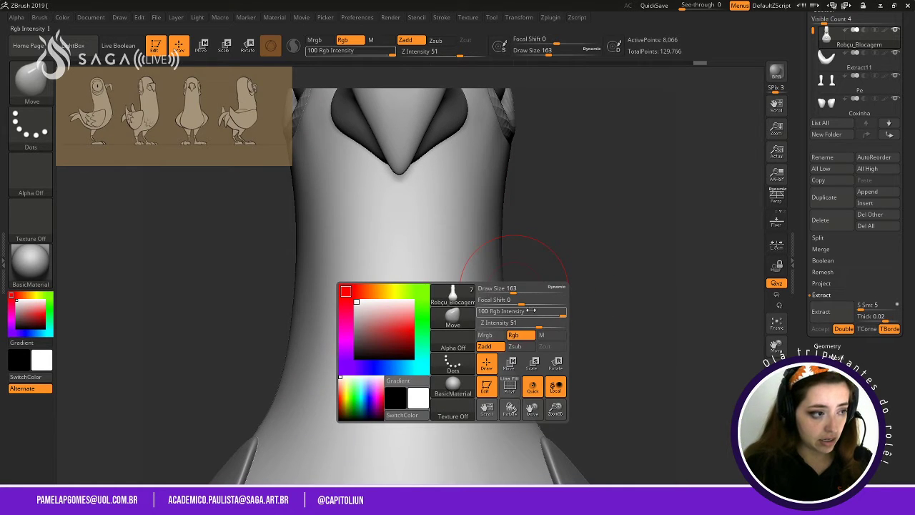
left_click_drag(522, 303, 564, 304)
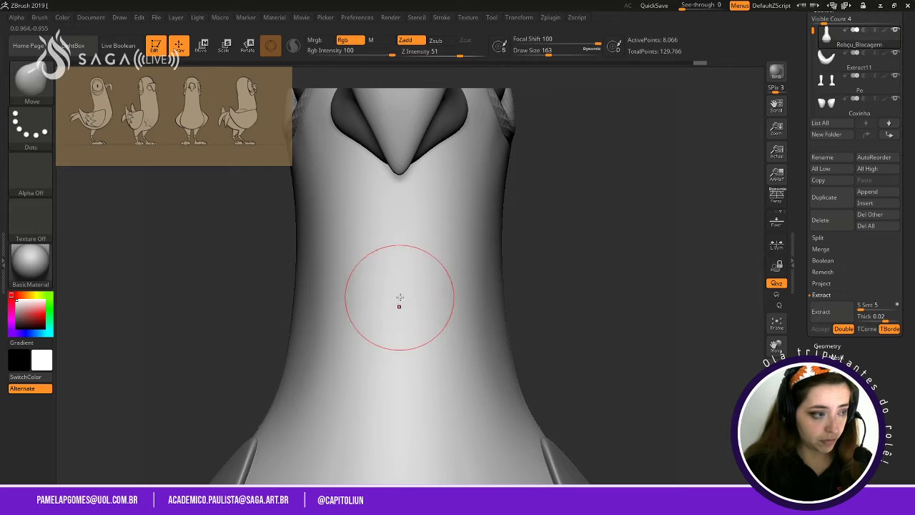
key("space")
left_click_drag(438, 315, 435, 314)
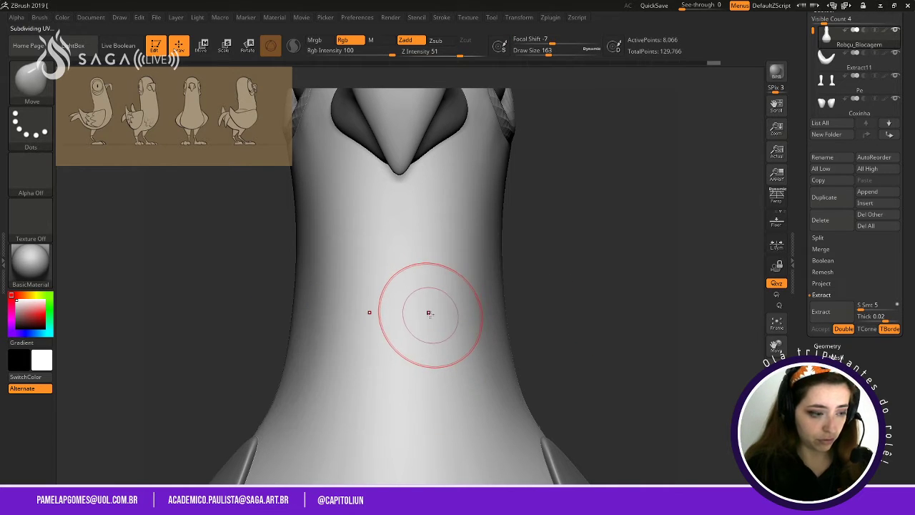
key("space")
left_click(427, 326)
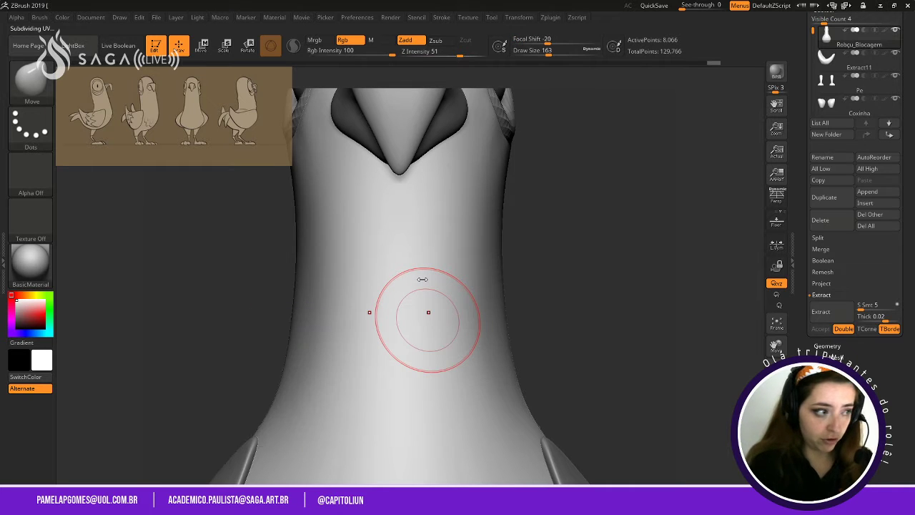
key("space")
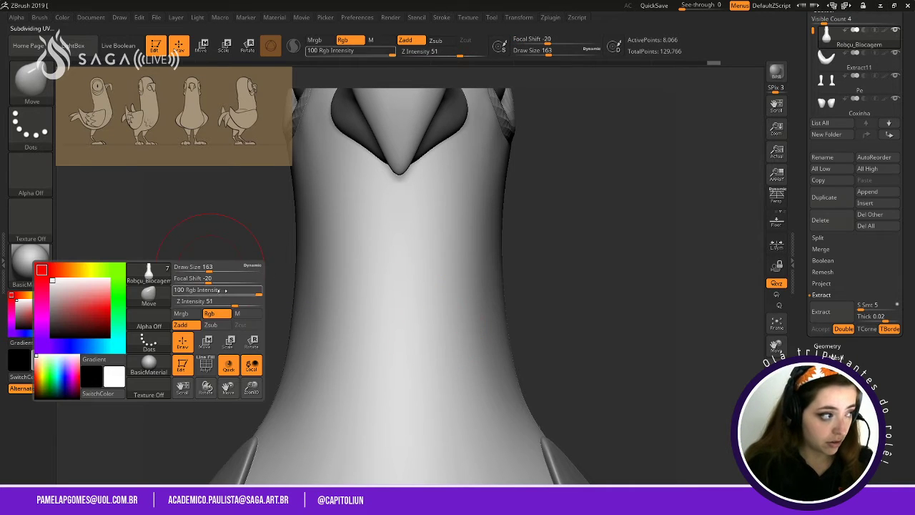
left_click(214, 281)
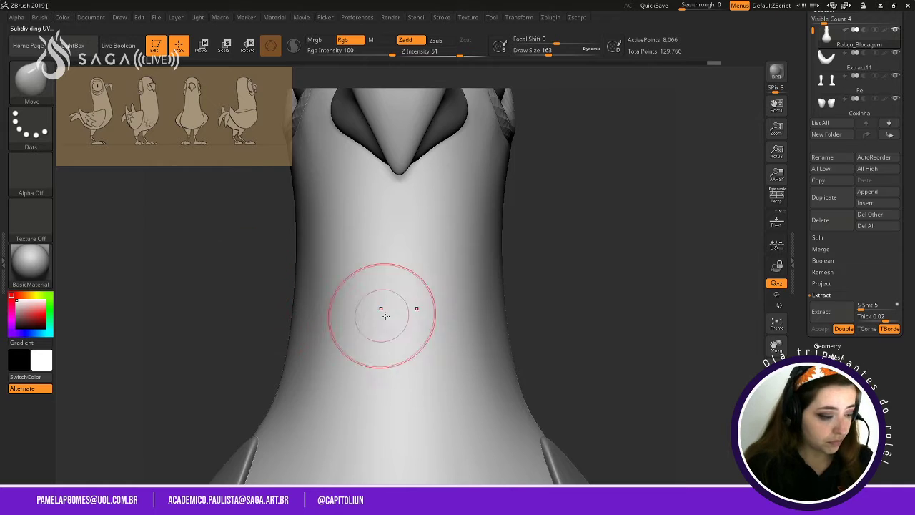
Set the mask brush's focal shift to -100 and paint a hard-edged mask on the front of the neck.
key("space")
key("ctrl")
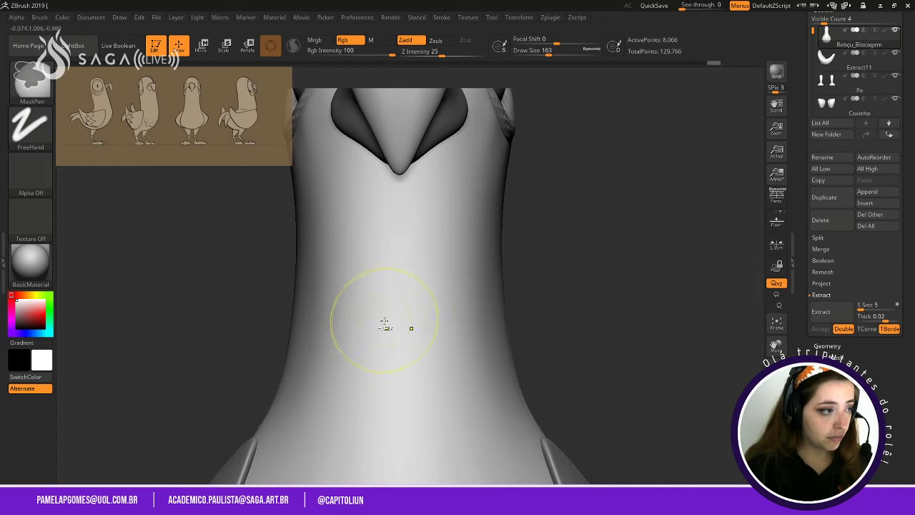
key("shift")
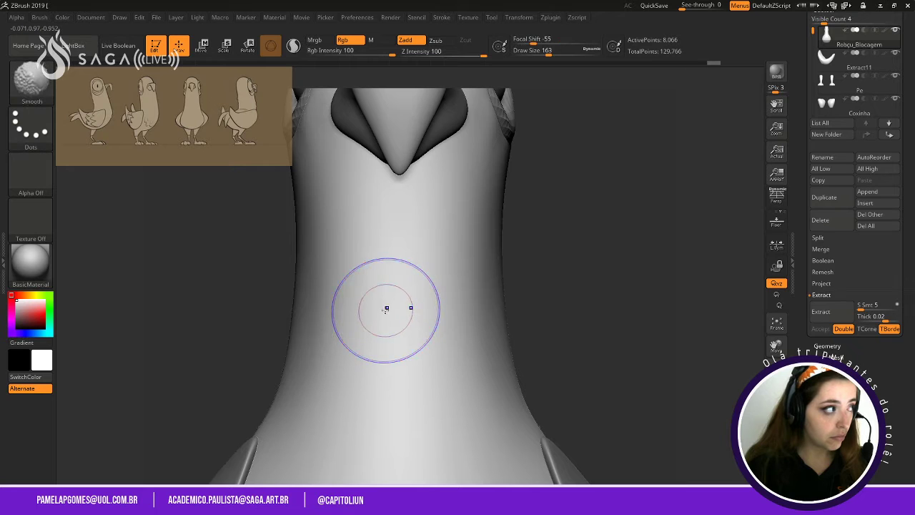
key("ctrl")
key("ctrl")
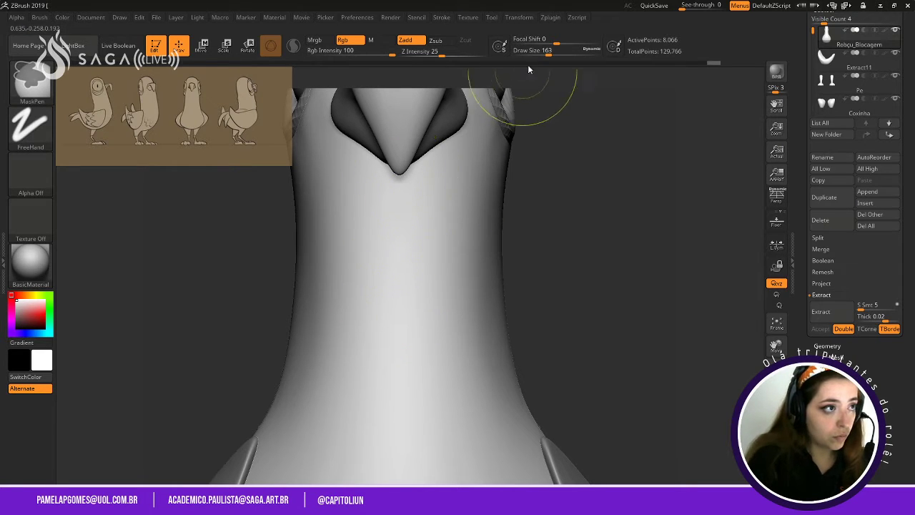
left_click_drag(559, 40, 512, 40, "ctrl")
mouse_move(377, 289)
left_mouse_down("ctrl")
mouse_move(384, 345)
mouse_move(378, 306)
mouse_move(400, 265)
mouse_move(364, 382)
mouse_move(401, 321)
mouse_move(365, 305)
mouse_move(379, 243)
mouse_move(400, 215)
mouse_move(371, 247)
mouse_move(360, 303)
mouse_move(372, 400)
mouse_move(400, 429)
left_mouse_up("ctrl")
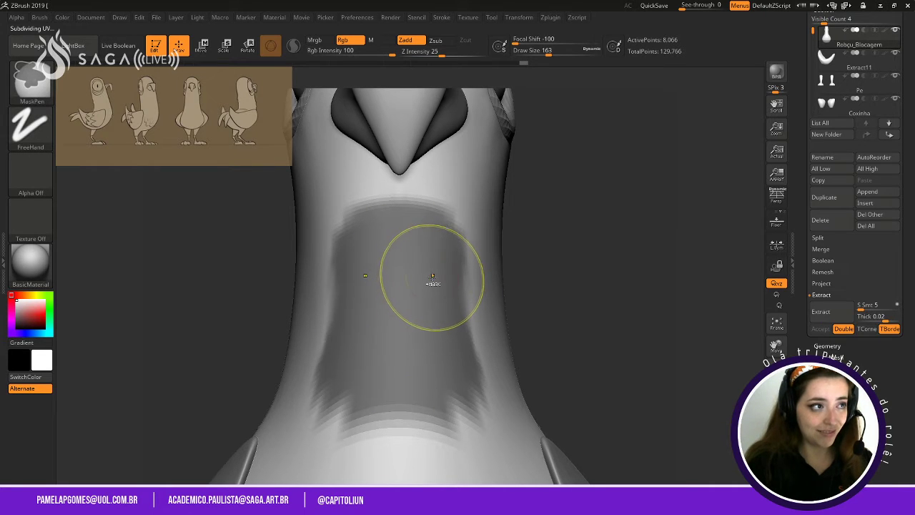
key("ctrl+space")
key("ctrl+shift")
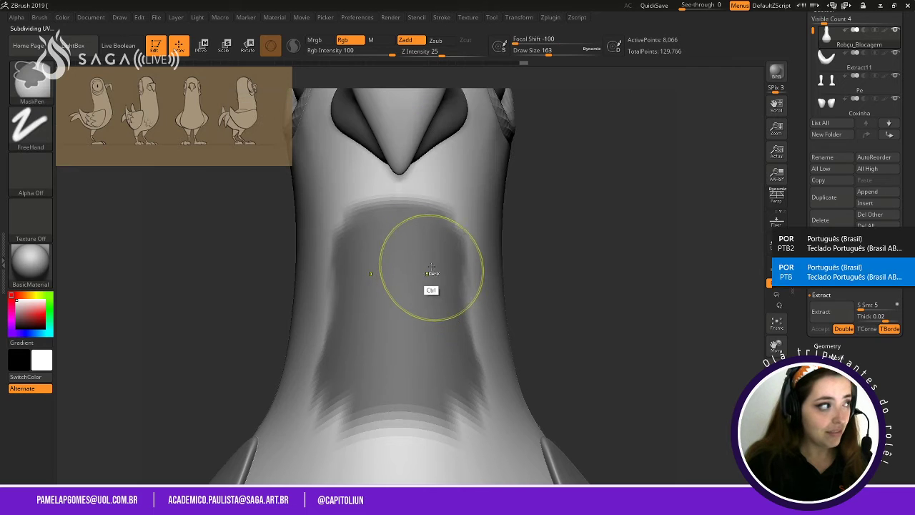
key("ctrl")
key("ctrl")
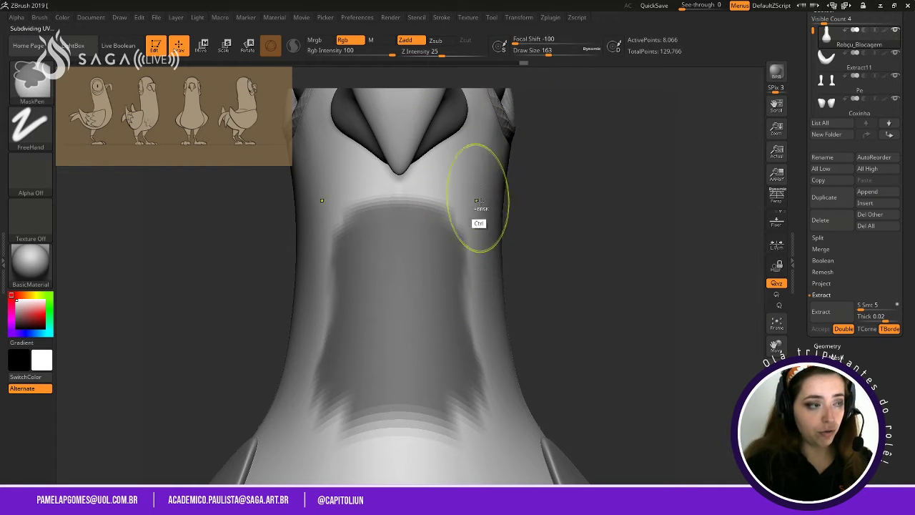
Paint a hard mask and, with focal shift 74, a soft one on the side of the neck, and clear all masking.
mouse_move(611, 272)
left_mouse_down()
mouse_move(560, 288)
mouse_move(651, 277)
mouse_move(640, 220)
left_mouse_up()
key("ctrl")
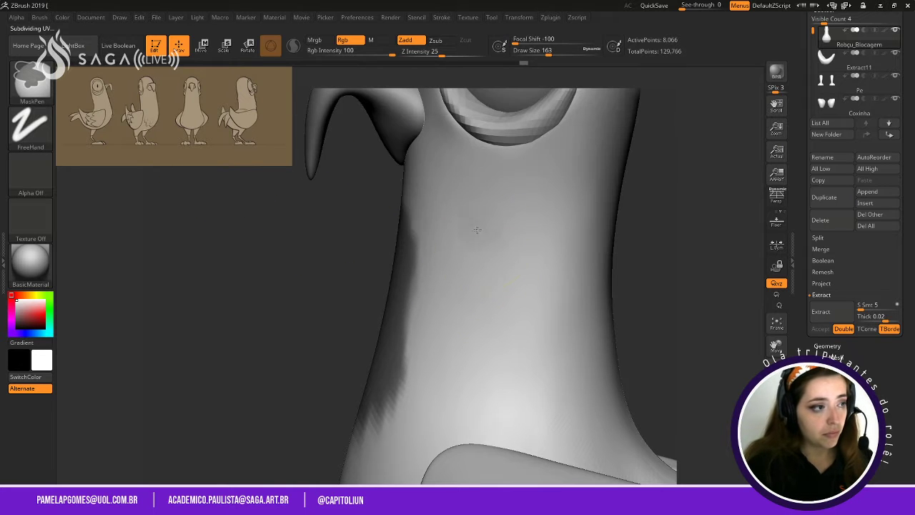
mouse_move(469, 215)
left_mouse_down("ctrl")
mouse_move(465, 357)
mouse_move(493, 286)
mouse_move(461, 309)
left_mouse_up("ctrl")
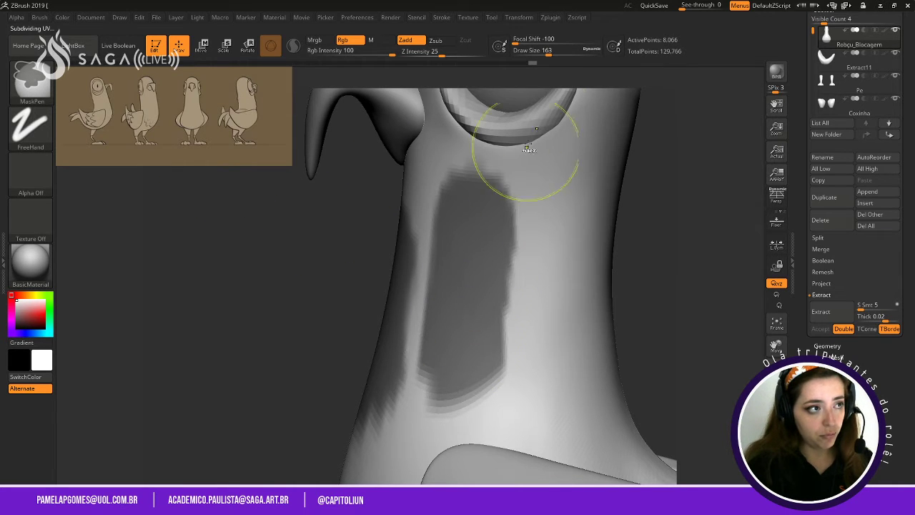
mouse_move(550, 40)
left_mouse_down()
mouse_move(601, 39)
mouse_move(587, 43)
left_mouse_up()
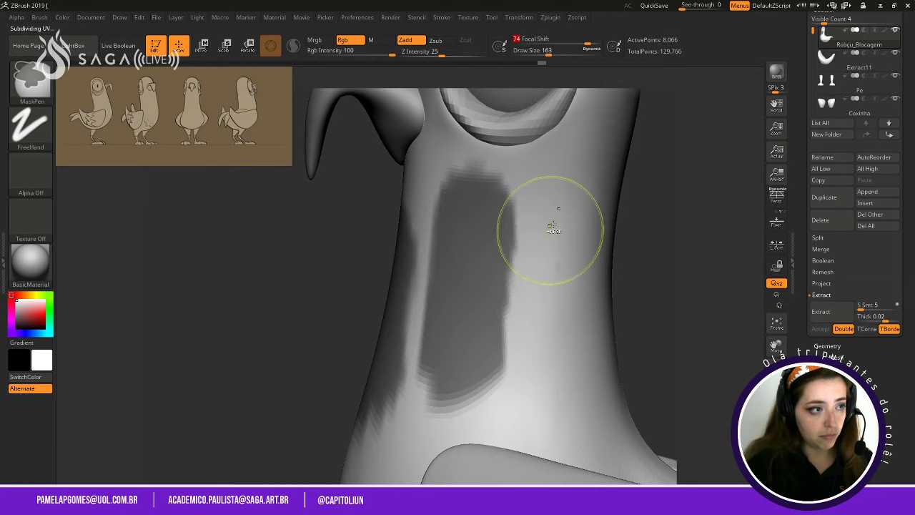
mouse_move(550, 230)
left_mouse_down("ctrl")
mouse_move(562, 190)
mouse_move(577, 218)
mouse_move(569, 266)
mouse_move(578, 304)
left_mouse_up("ctrl")
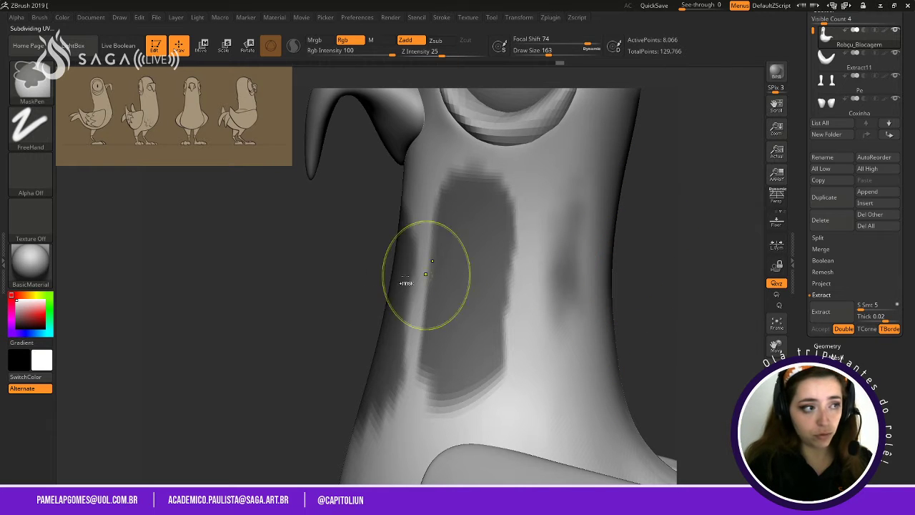
left_click_drag(241, 265, 298, 304, "ctrl")
Compare the focal shift settings of the Move and mask brushes in the quick brush settings.
key("space")
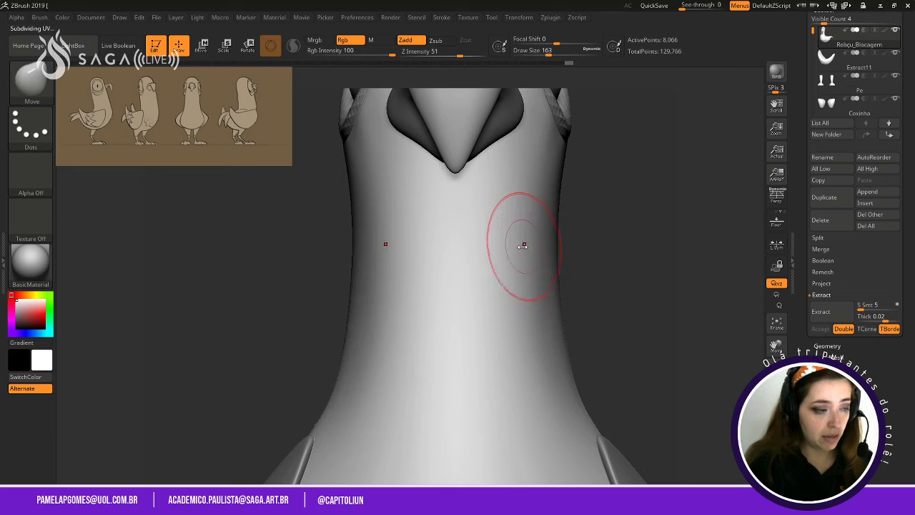
key("space")
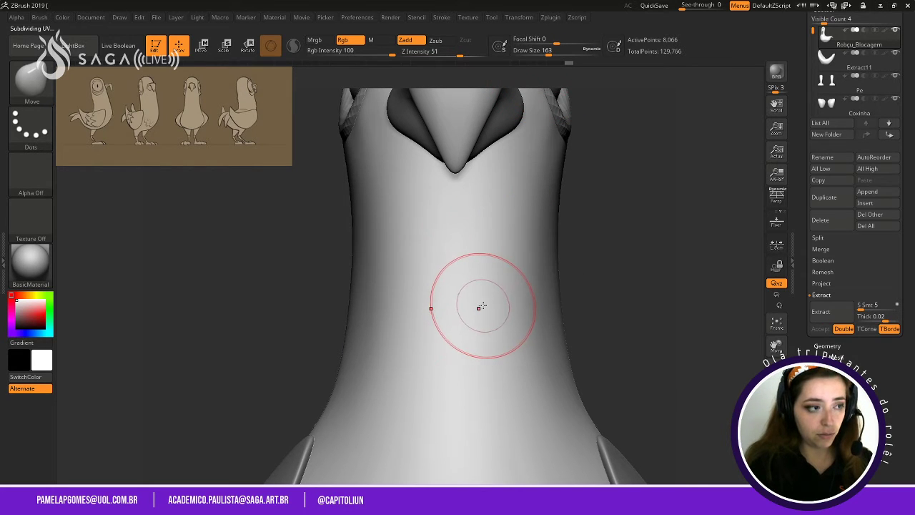
key("space")
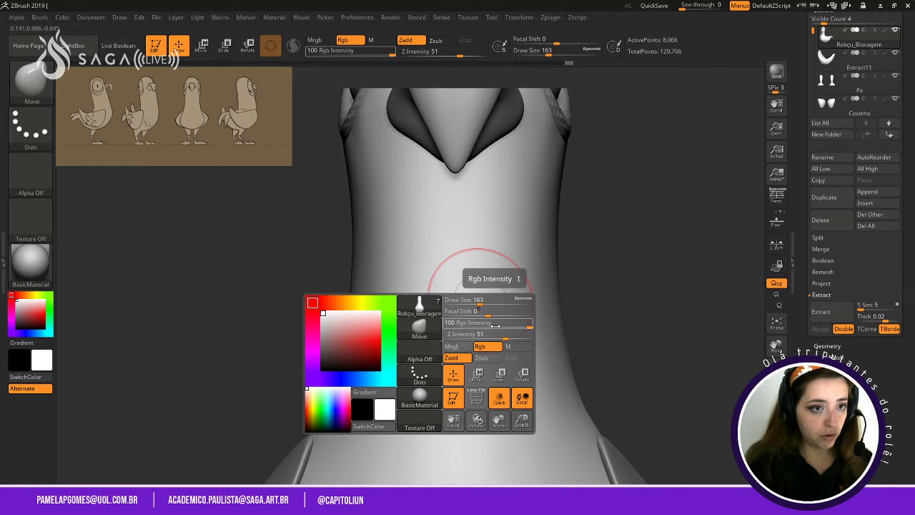
key("ctrl")
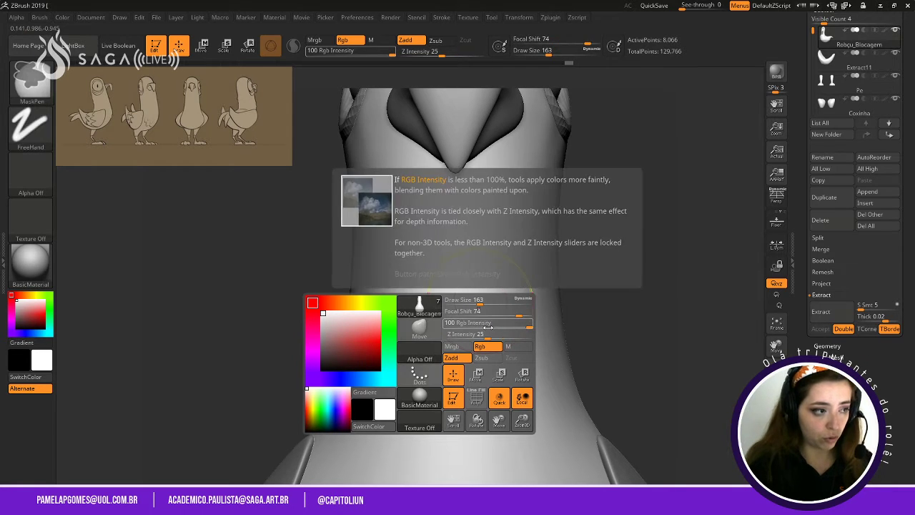
key("ctrl")
key("ctrl")
key("ctrl")
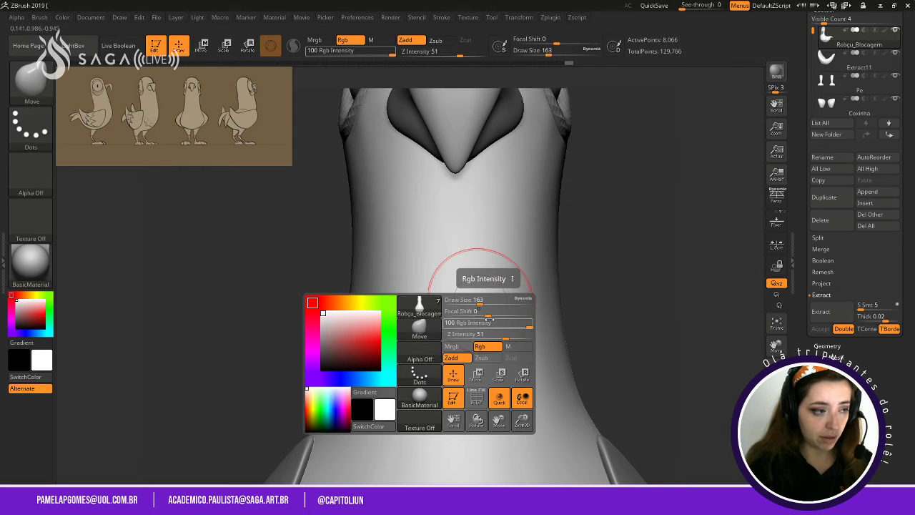
mouse_move(518, 314)
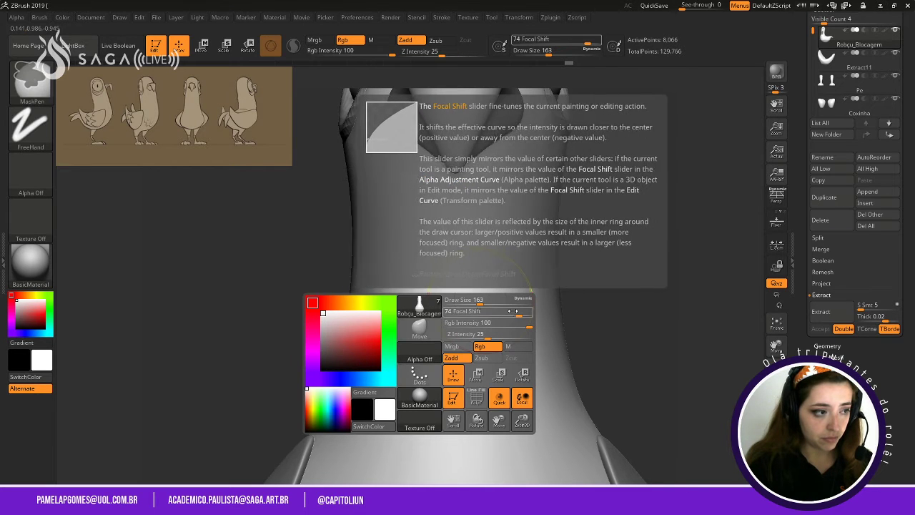
left_click_drag(517, 314, 487, 319)
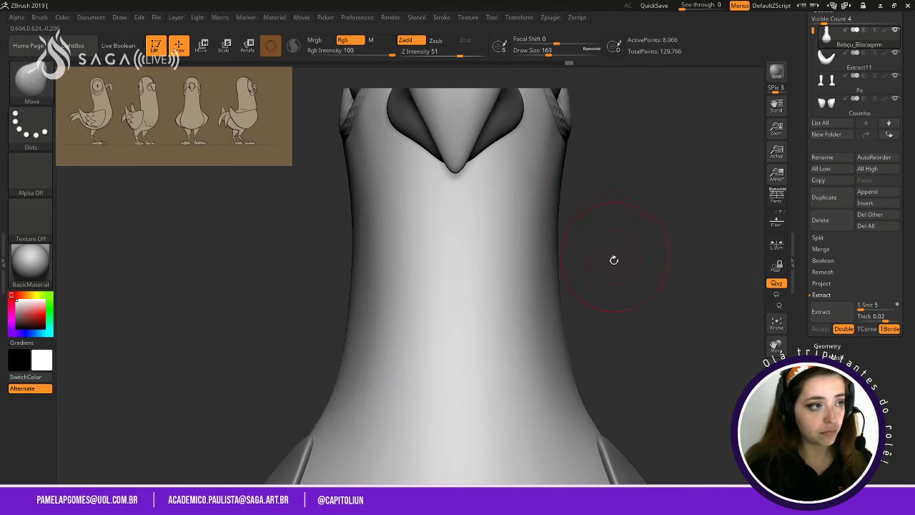
Inspect the whole bird from the side and front, and make the Pe feet the active subtool.
left_click_drag(614, 260, 672, 262, "alt")
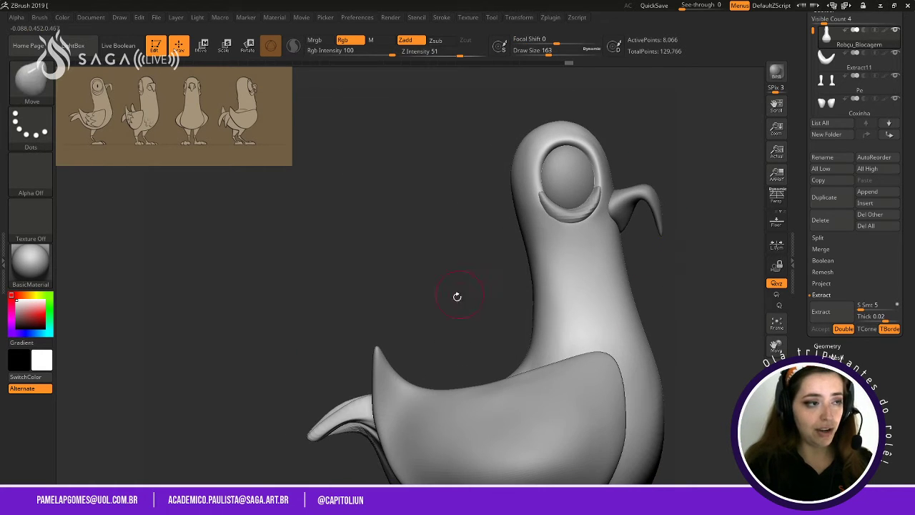
left_click_drag(457, 296, 379, 275, "alt")
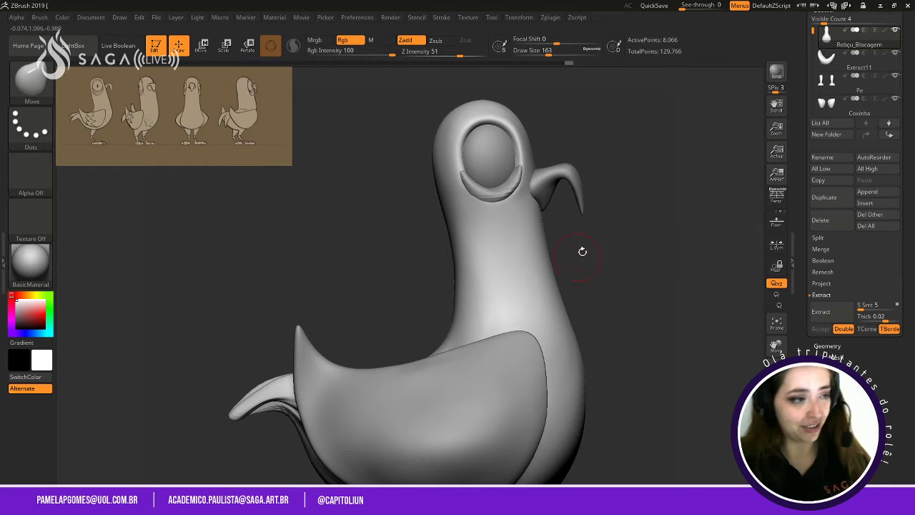
left_click_drag(584, 251, 636, 277)
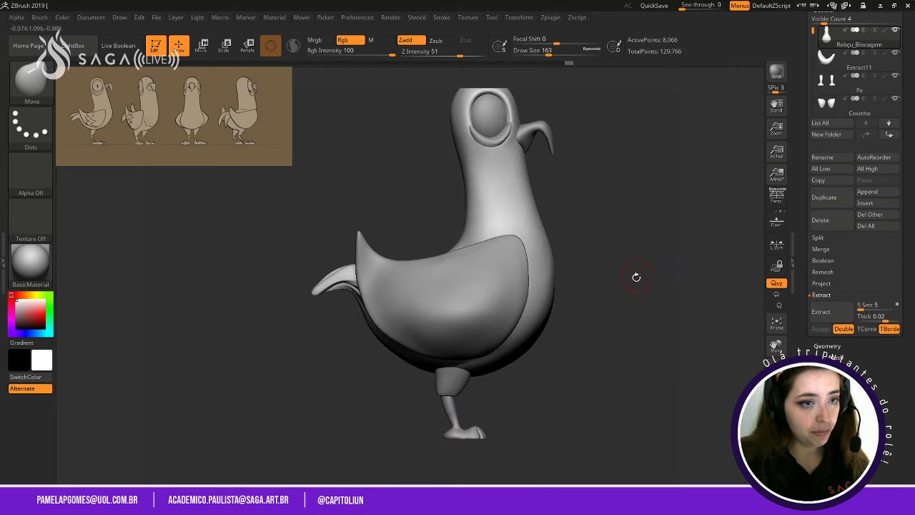
left_click_drag(603, 308, 582, 299)
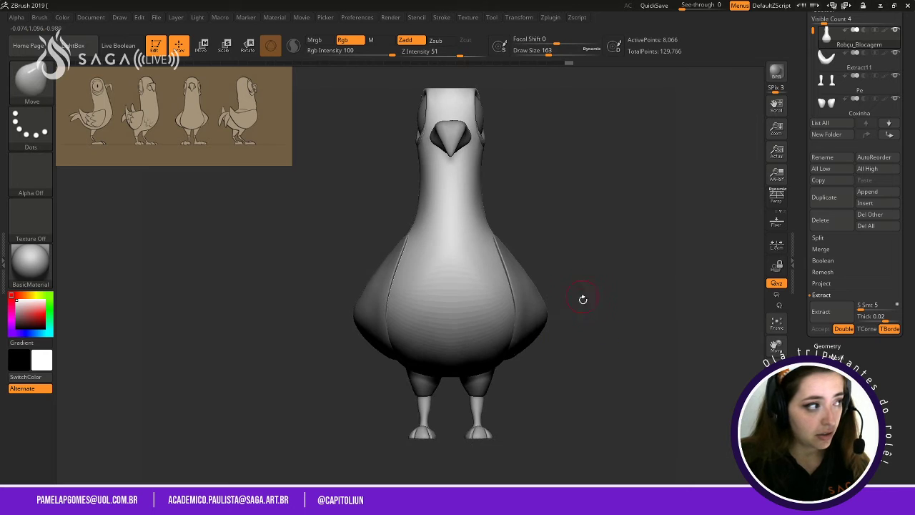
left_click_drag(586, 369, 556, 365)
left_click(432, 383, "alt")
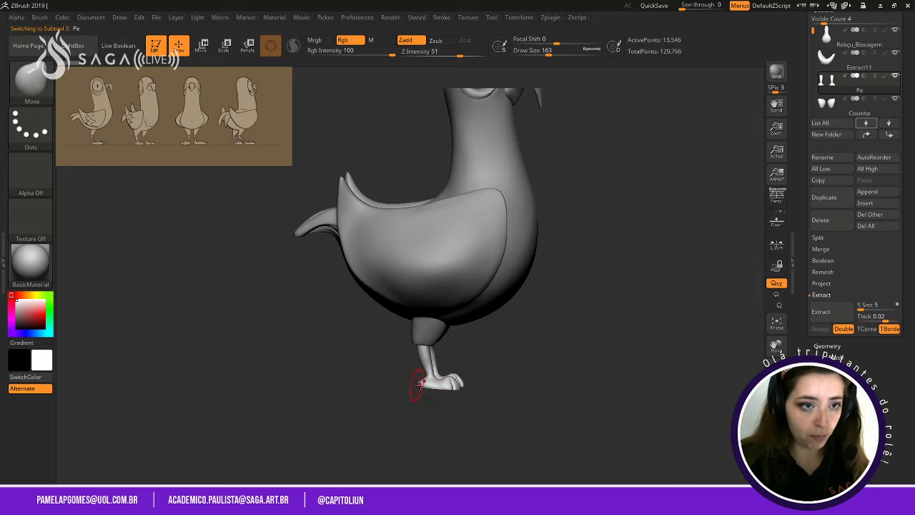
left_click_drag(506, 346, 514, 345, "shift")
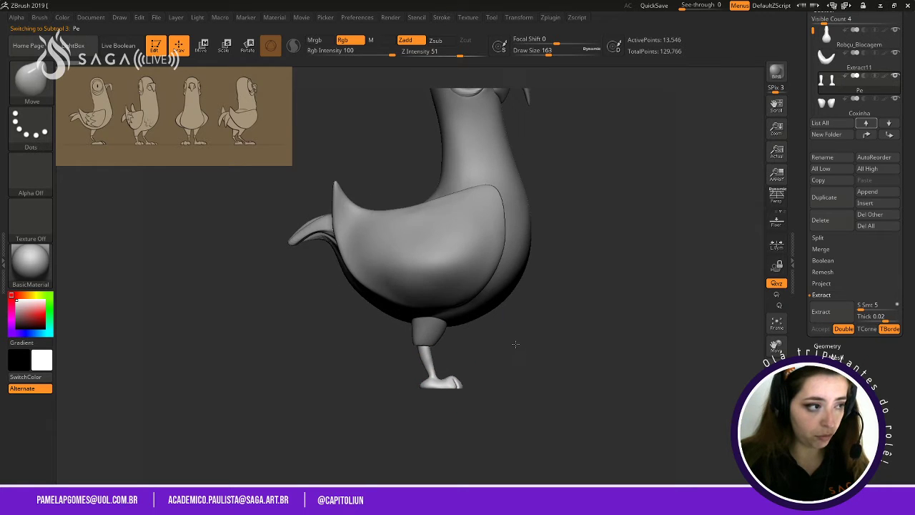
Make the Robçu_Blocagem body active and nudge the surface beside the thigh slightly with the Move brush.
left_click(509, 284, "alt")
mouse_move(575, 314)
left_mouse_down()
mouse_move(511, 316)
mouse_move(522, 307)
mouse_move(619, 392)
mouse_move(649, 317)
left_mouse_up()
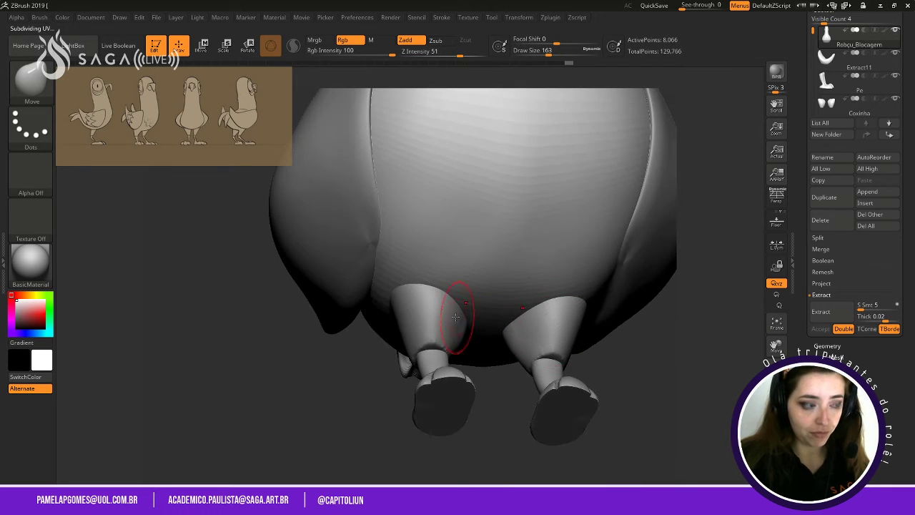
left_click_drag(459, 317, 457, 303)
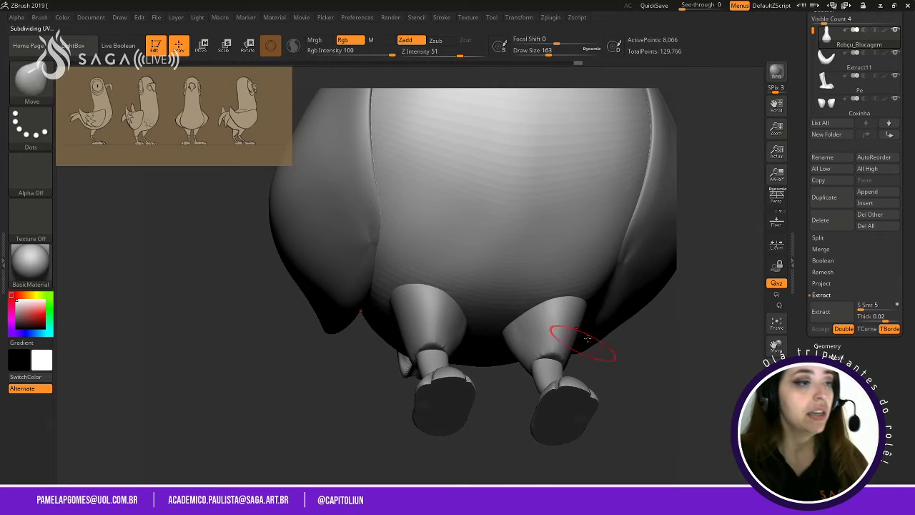
left_click_drag(664, 300, 605, 331, "shift")
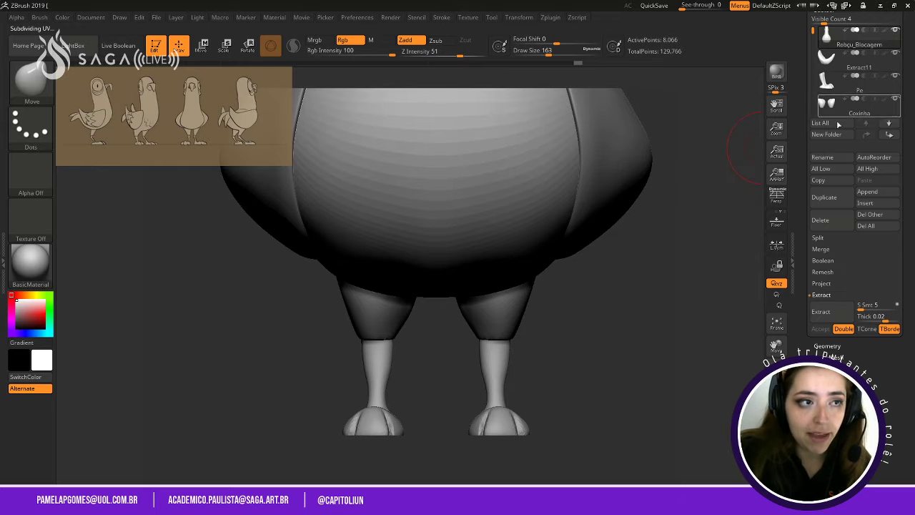
Move the Coxinha thigh subtool up the subtool list until it sits directly below Robçu_Blocagem.
scroll(847, 147, "up", 5)
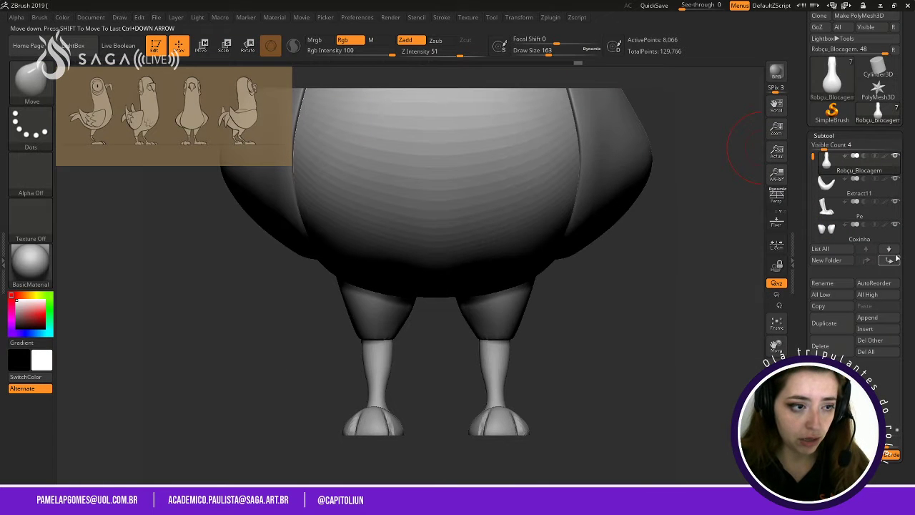
left_click(827, 230)
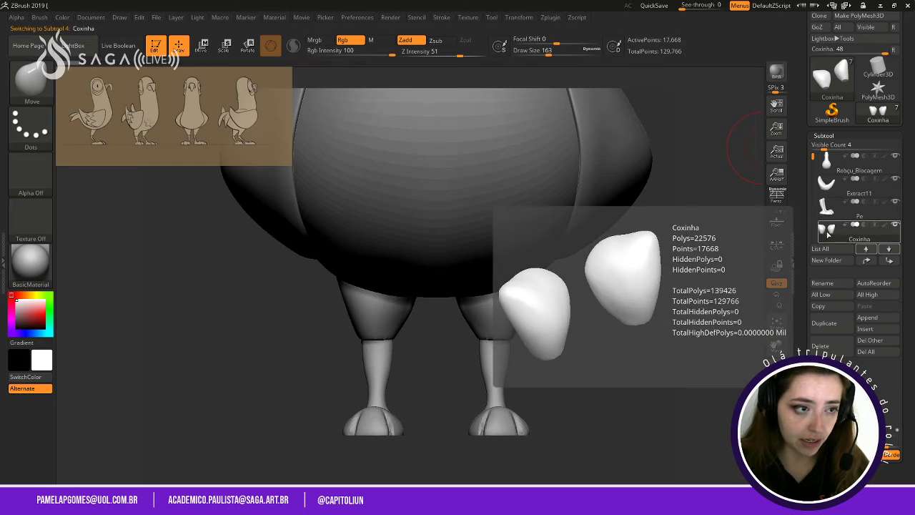
left_click(867, 261)
left_click(868, 261)
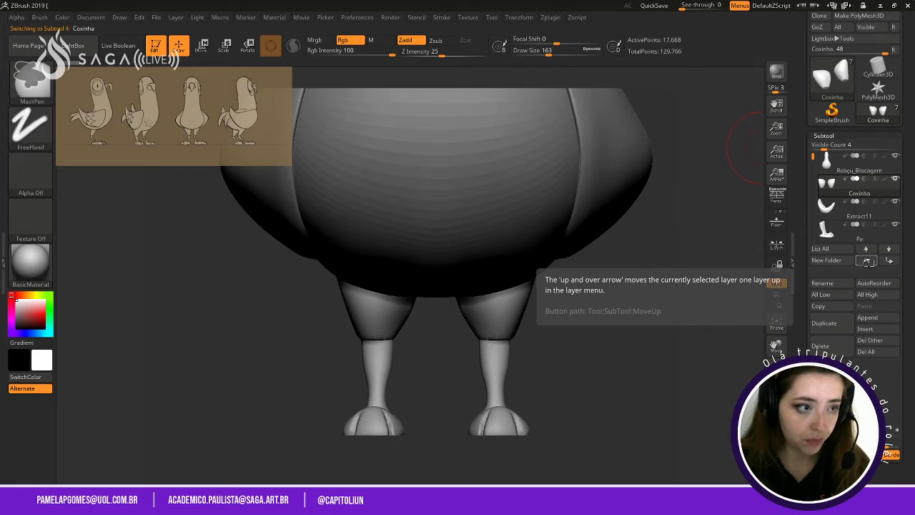
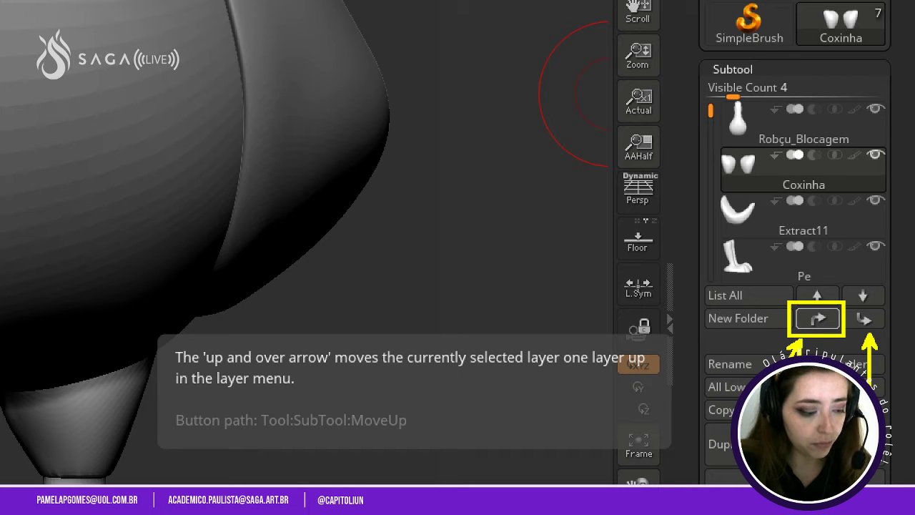
left_click_drag(864, 297, 886, 194)
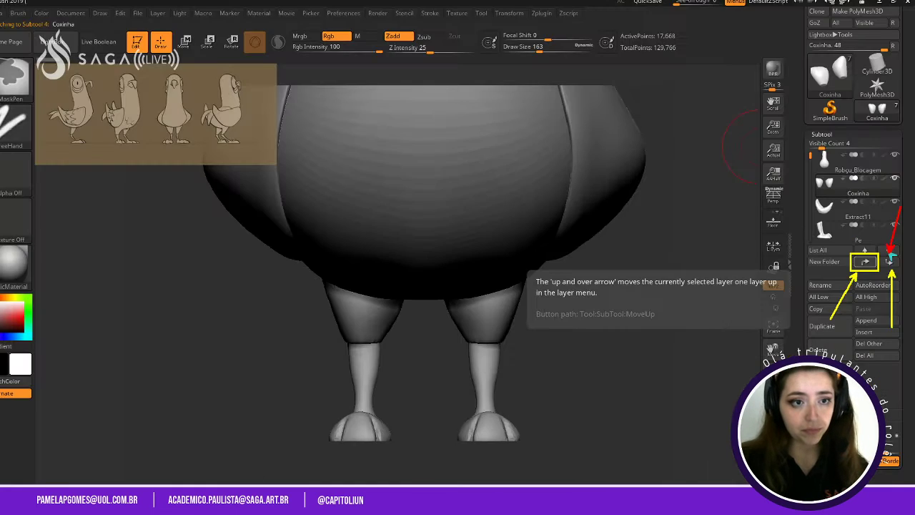
With Robçu_Blocagem active, request a MergeDown with the Coxinha thighs directly below it.
left_click(753, 138)
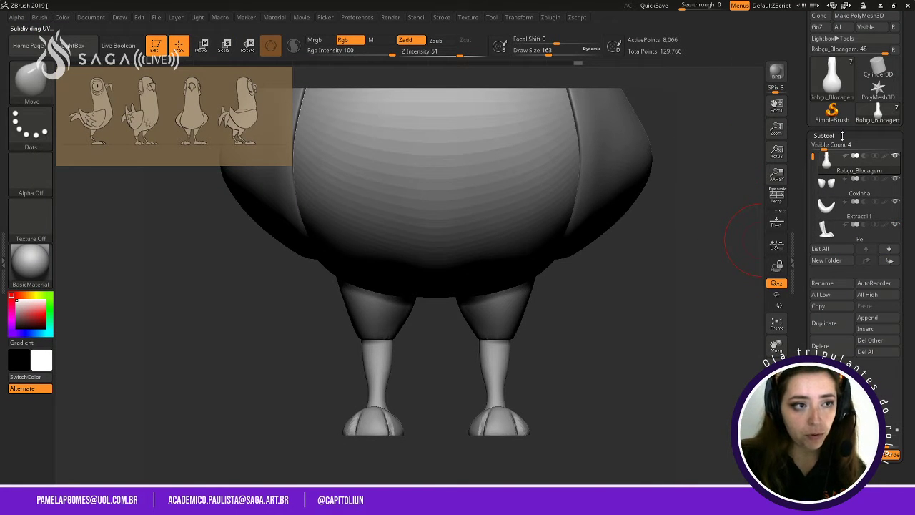
scroll(860, 203, "down", 5)
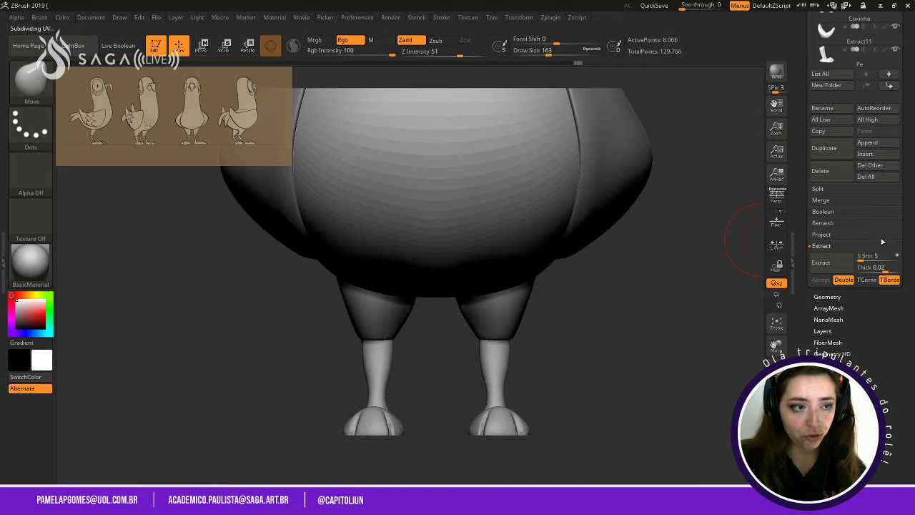
left_click(860, 202)
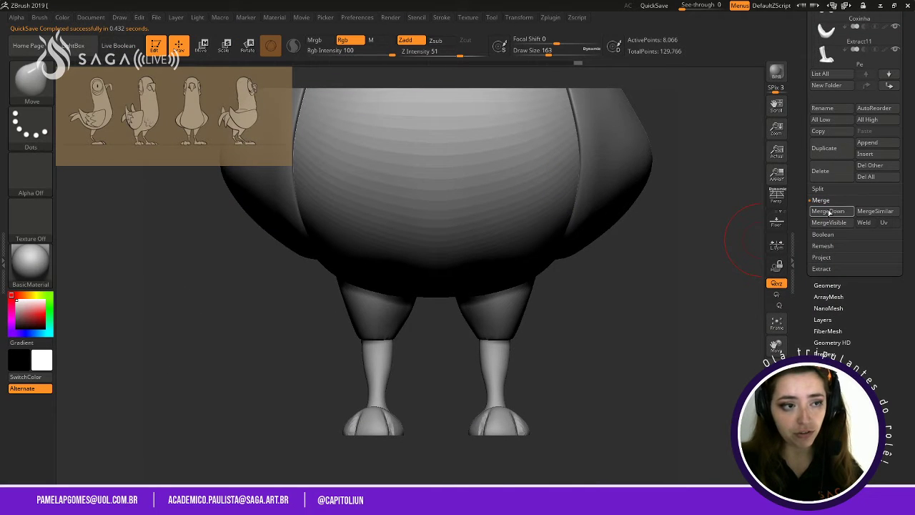
left_click(827, 211)
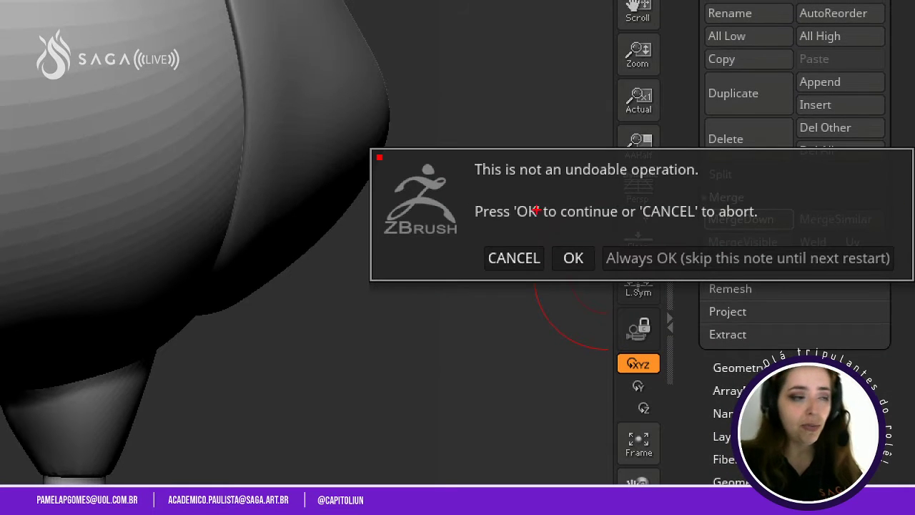
left_click_drag(515, 203, 547, 230, "ctrl")
left_click_drag(721, 196, 794, 107, "ctrl+shift")
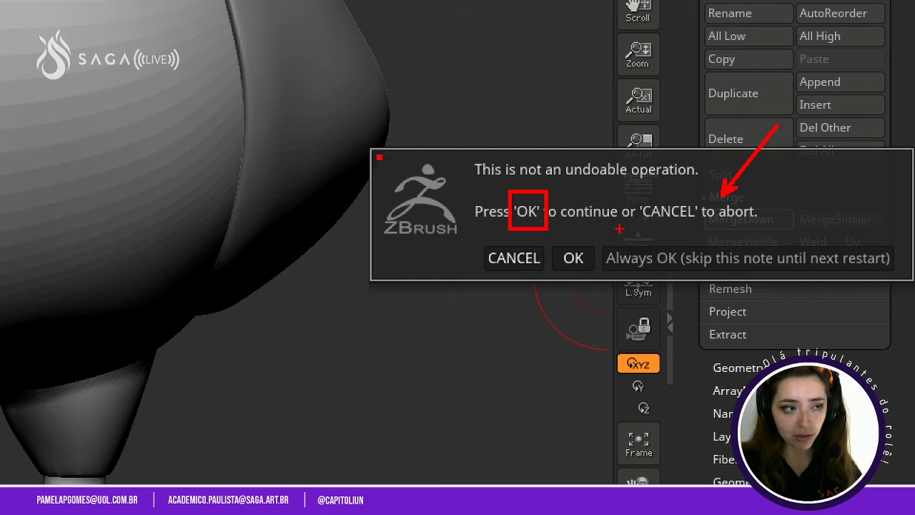
left_click_drag(623, 225, 778, 219)
key("ctrl+z")
left_click_drag(636, 225, 732, 217)
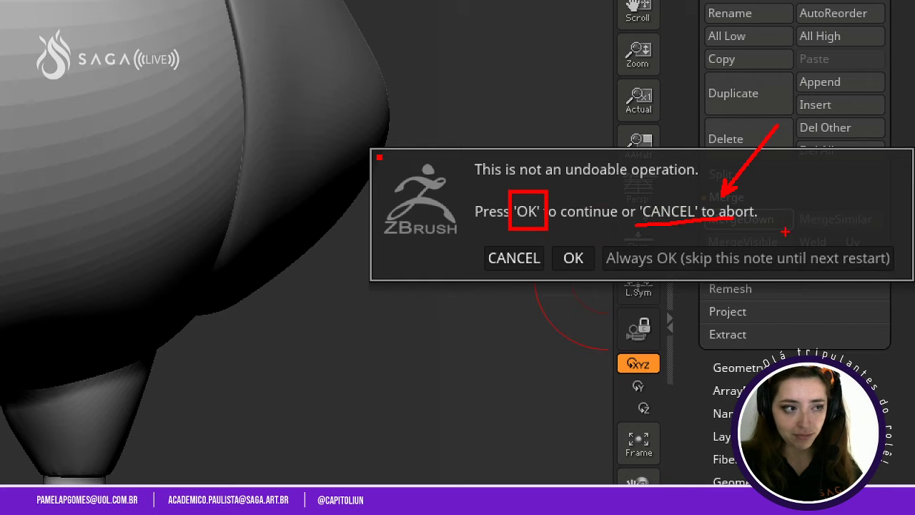
key("ctrl+z")
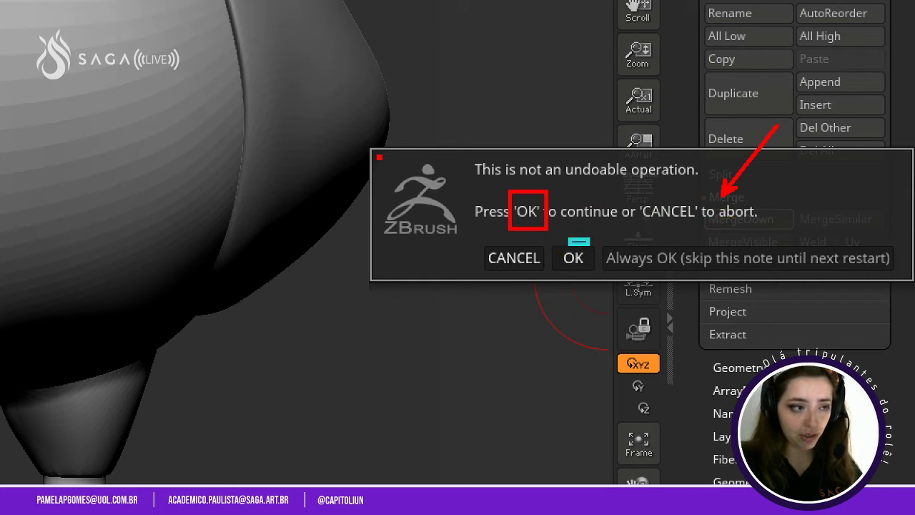
left_click_drag(589, 245, 555, 272, "ctrl")
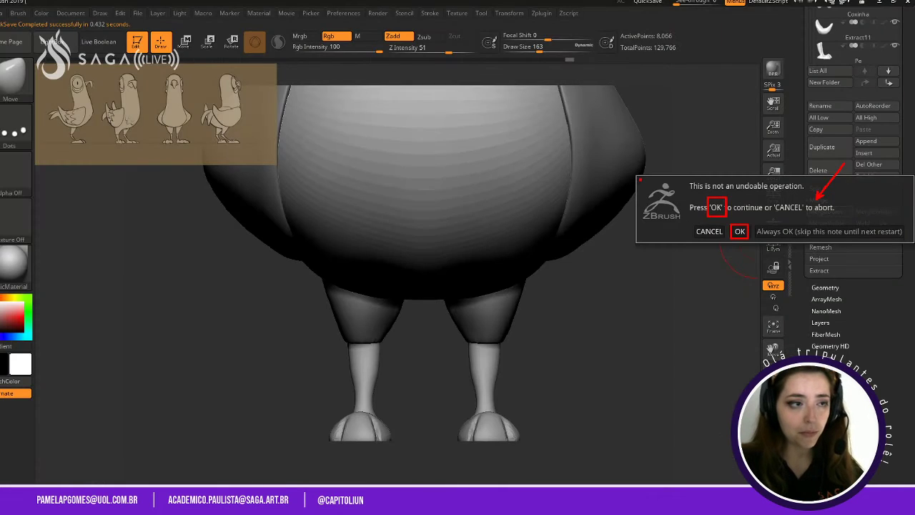
Accept the non-undoable merge of the thighs into the body and check the legs from the side and below.
left_click(744, 230)
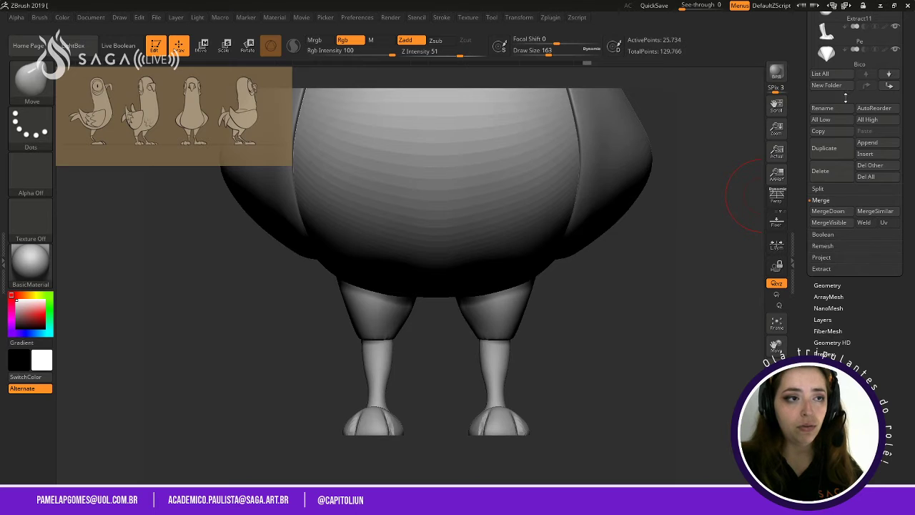
scroll(848, 114, "up", 5)
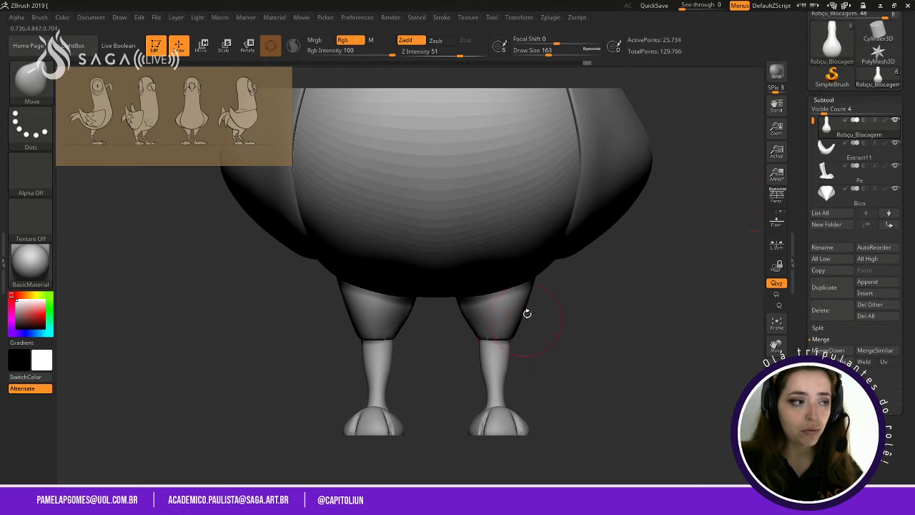
left_click_drag(683, 369, 710, 368)
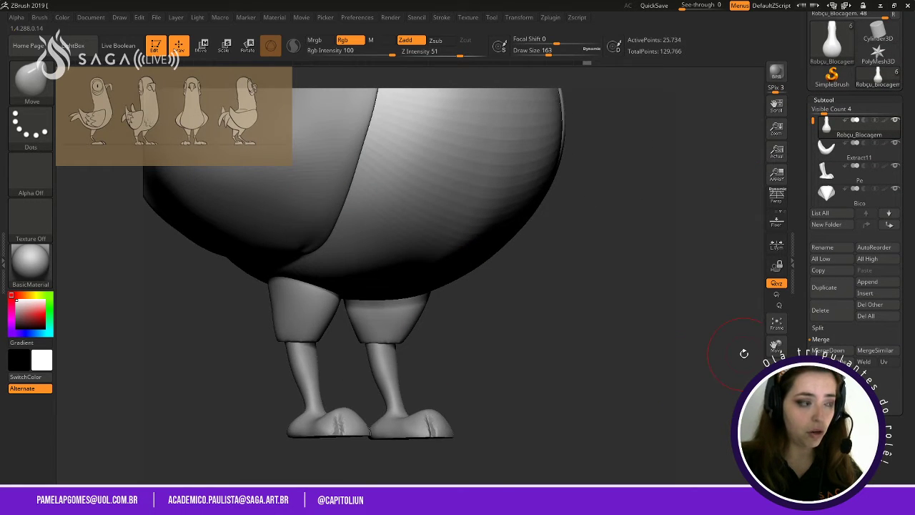
left_click_drag(493, 279, 546, 276)
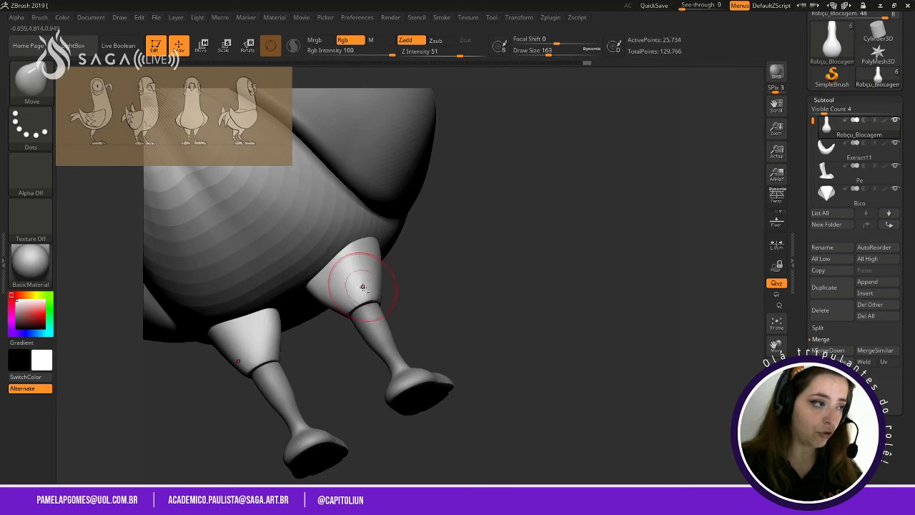
Switch to the Pe feet and back to the merged body, and smooth the area where the thighs meet the belly.
left_click(390, 341, "alt")
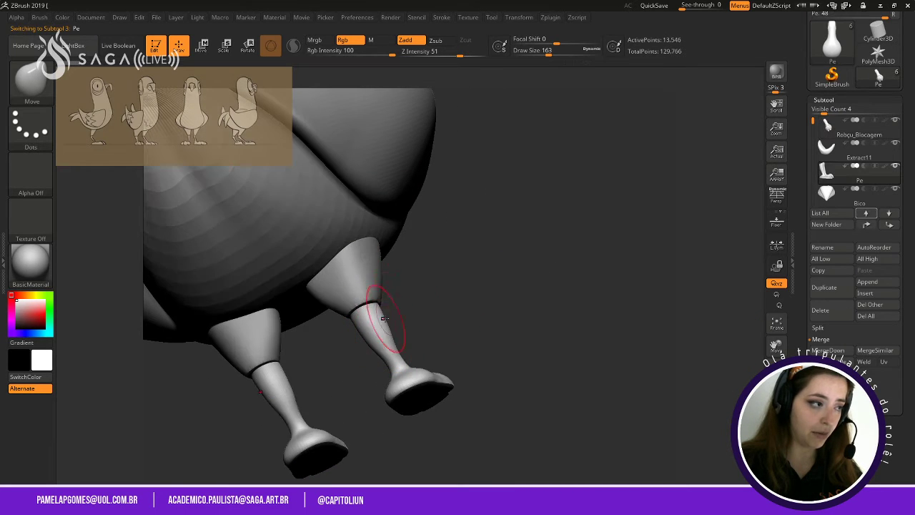
left_click(359, 283, "alt")
left_click_drag(445, 265, 546, 300)
mouse_move(393, 315)
left_mouse_down()
mouse_move(372, 317)
mouse_move(484, 288)
mouse_move(508, 301)
mouse_move(490, 244)
left_mouse_up()
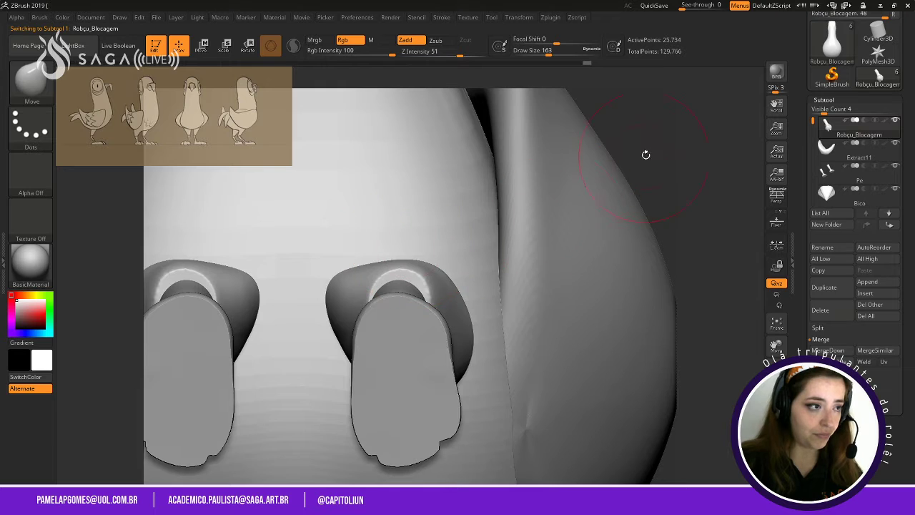
right_click_drag(646, 153, 588, 192)
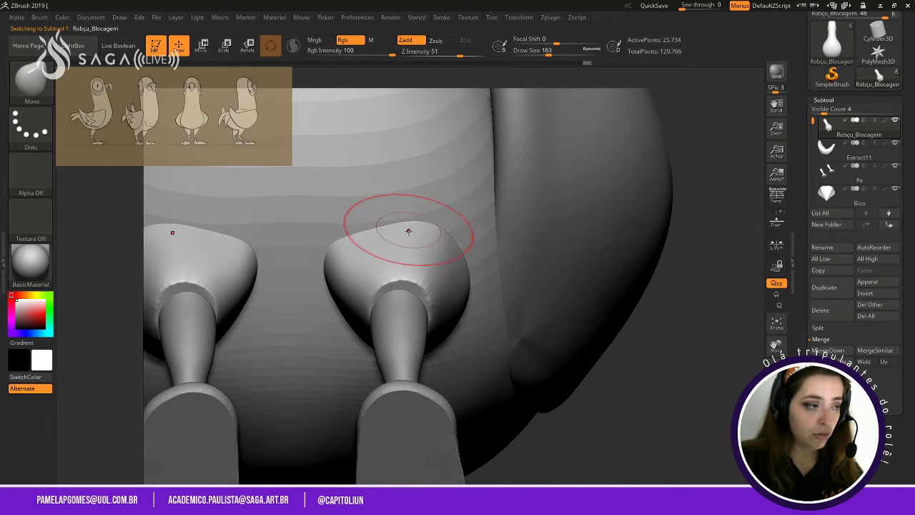
key("shift")
key("shift")
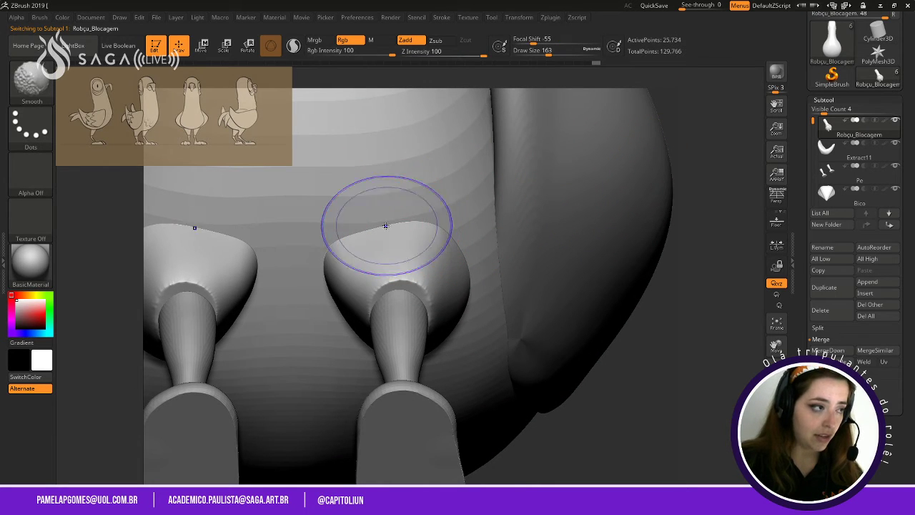
key("shift")
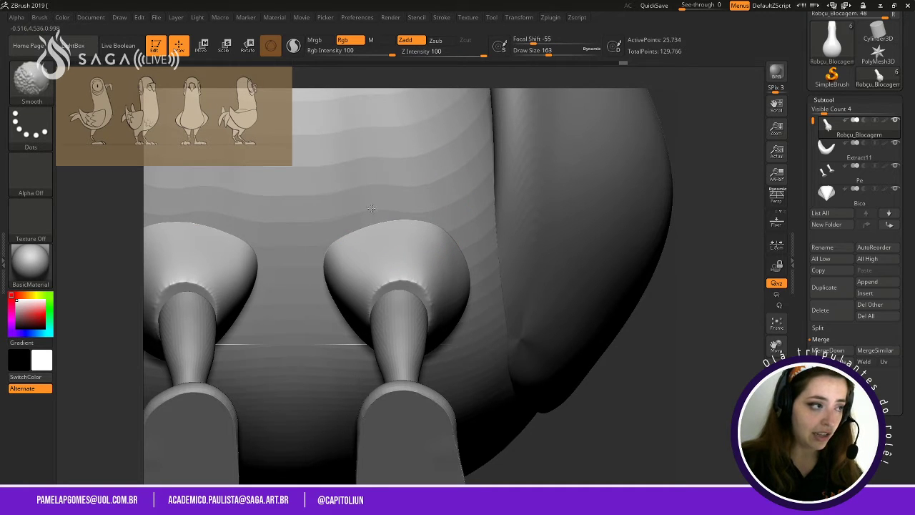
Show the polyframe and examine the mesh density and polygroups of the thighs and belly from the side, front and below.
key("ctrl")
left_click(777, 323)
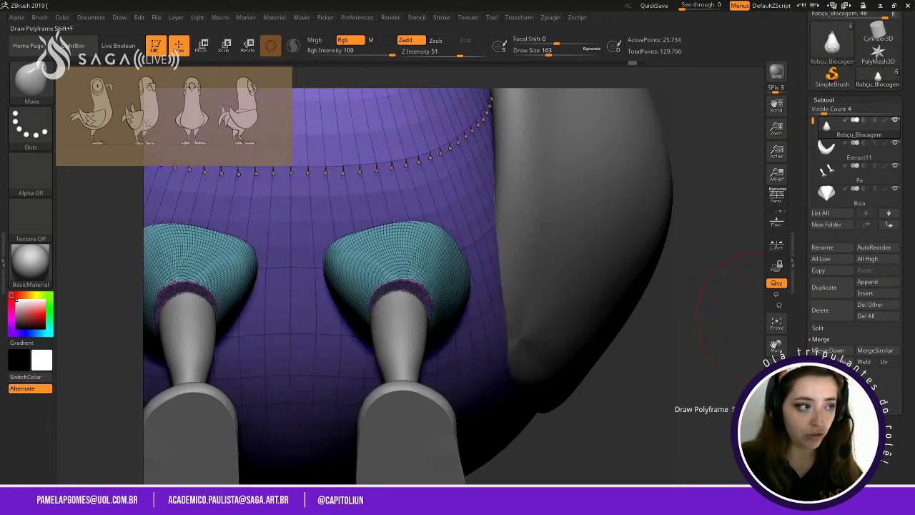
left_click_drag(692, 335, 547, 179)
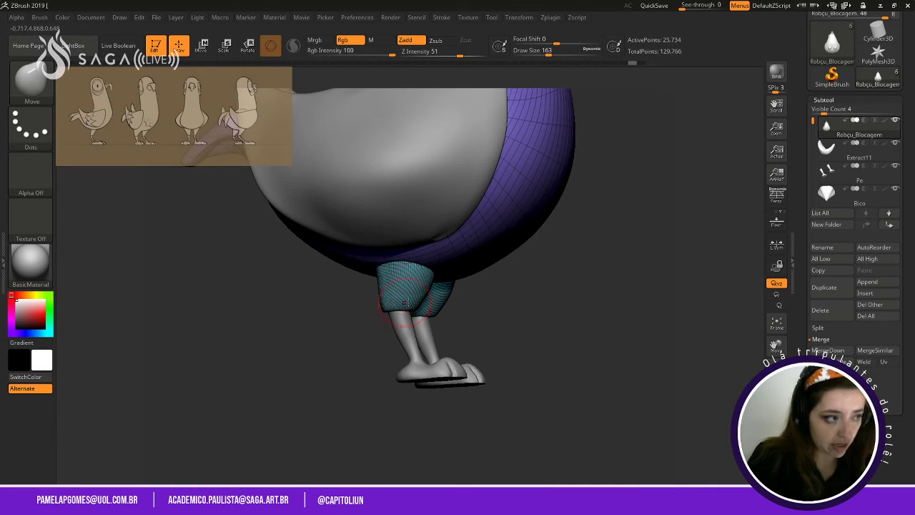
left_click_drag(556, 286, 562, 245, "shift")
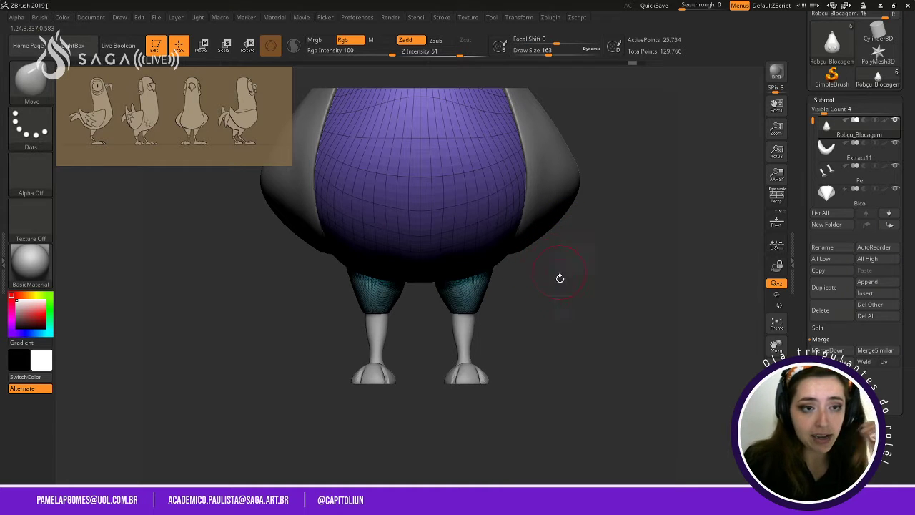
mouse_move(589, 305)
left_mouse_down()
mouse_move(496, 388)
mouse_move(479, 303)
mouse_move(487, 352)
left_mouse_up()
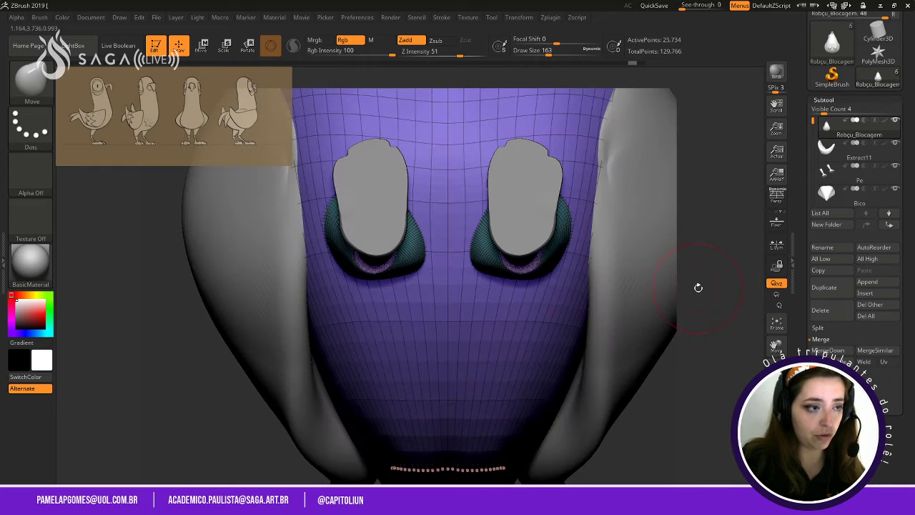
Check where the thighs meet the belly and open the DynaMesh settings for the merged body's geometry.
mouse_move(698, 288)
left_mouse_down()
mouse_move(706, 294)
mouse_move(685, 231)
mouse_move(675, 259)
mouse_move(615, 315)
mouse_move(584, 269)
mouse_move(501, 250)
mouse_move(580, 289)
mouse_move(536, 300)
mouse_move(558, 280)
mouse_move(557, 241)
mouse_move(575, 360)
left_mouse_up()
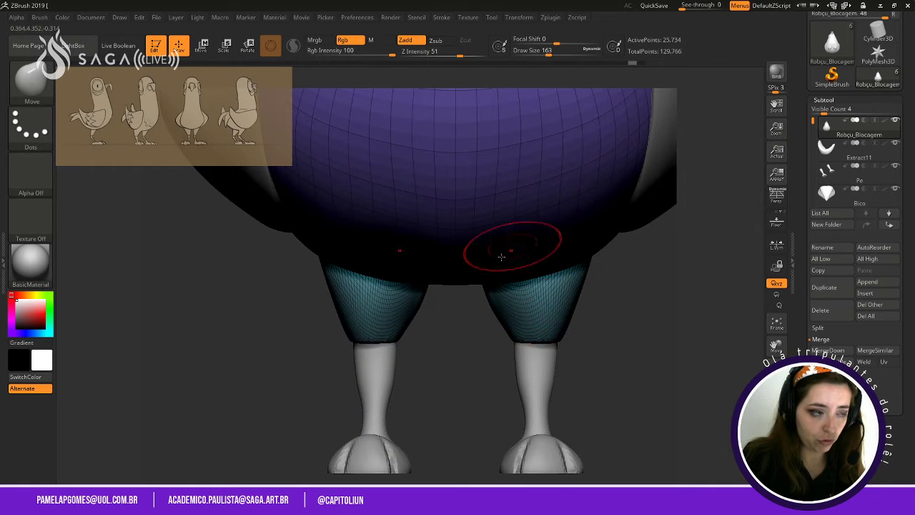
mouse_move(488, 374)
left_mouse_down()
mouse_move(587, 353)
mouse_move(608, 358)
left_mouse_up()
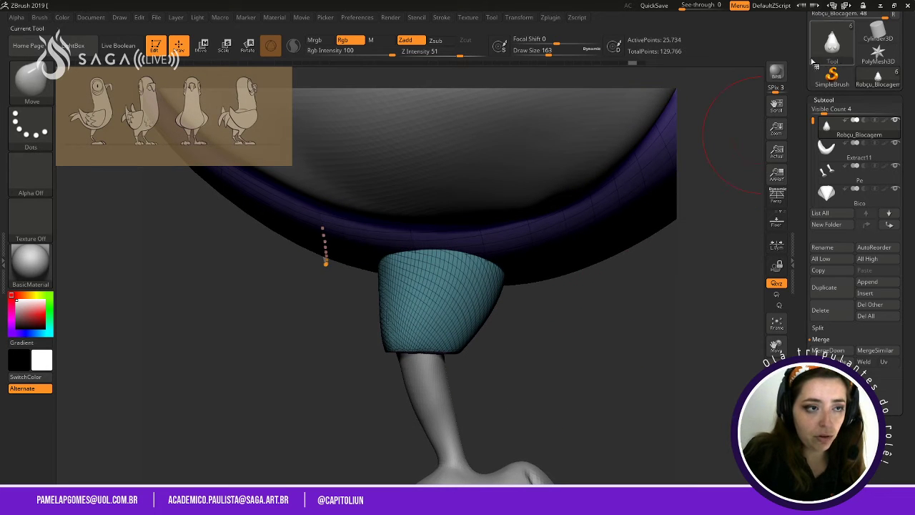
left_click(822, 100)
left_click(827, 110)
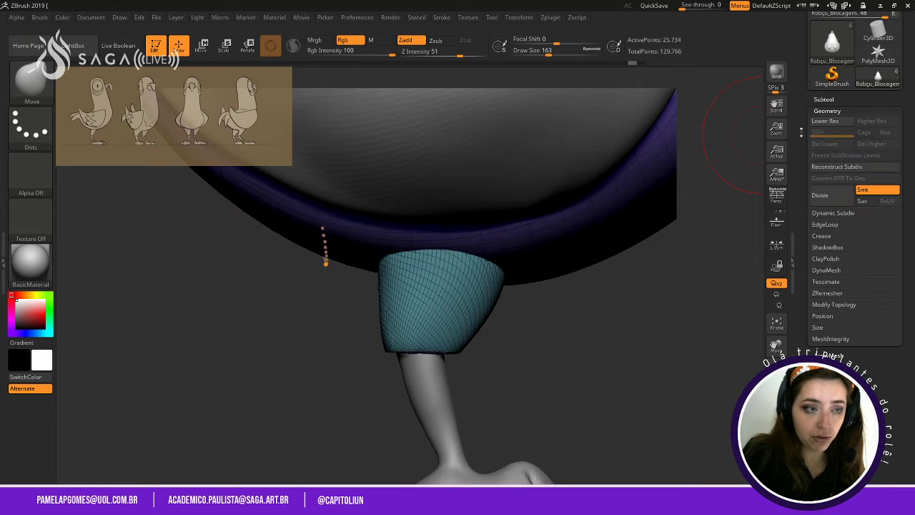
scroll(847, 93, "down", 1)
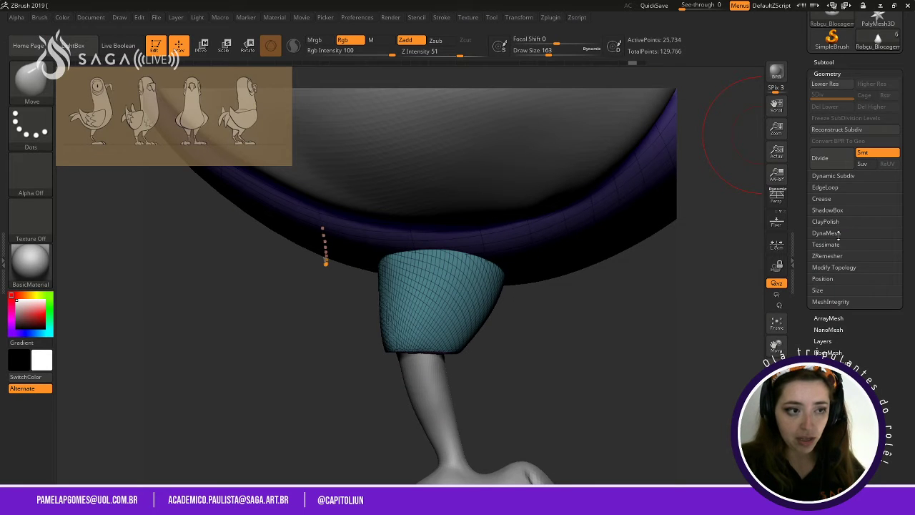
left_click(829, 233)
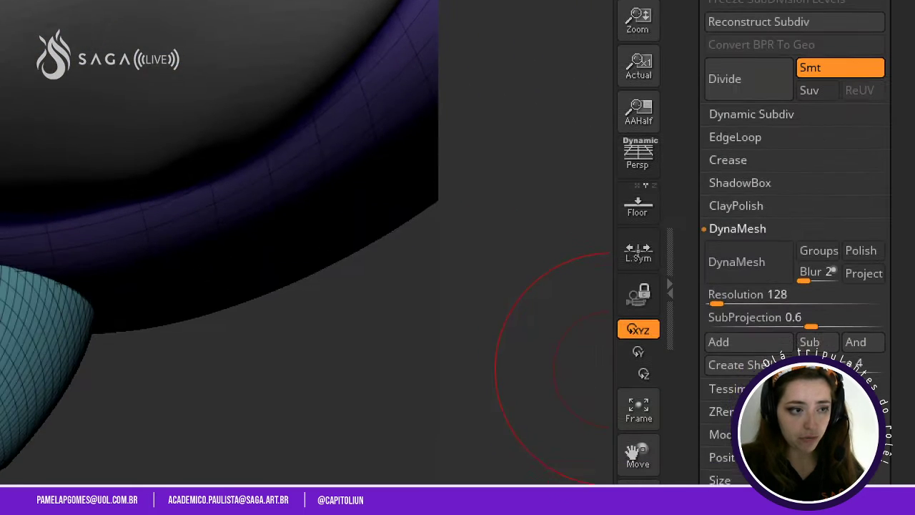
left_click_drag(785, 213, 839, 163)
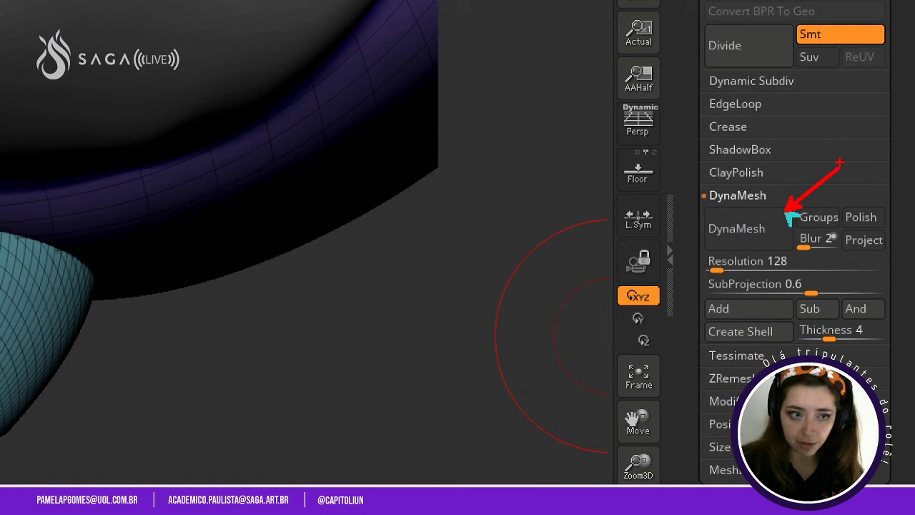
left_click_drag(697, 251, 814, 277)
left_click_drag(690, 266, 550, 258)
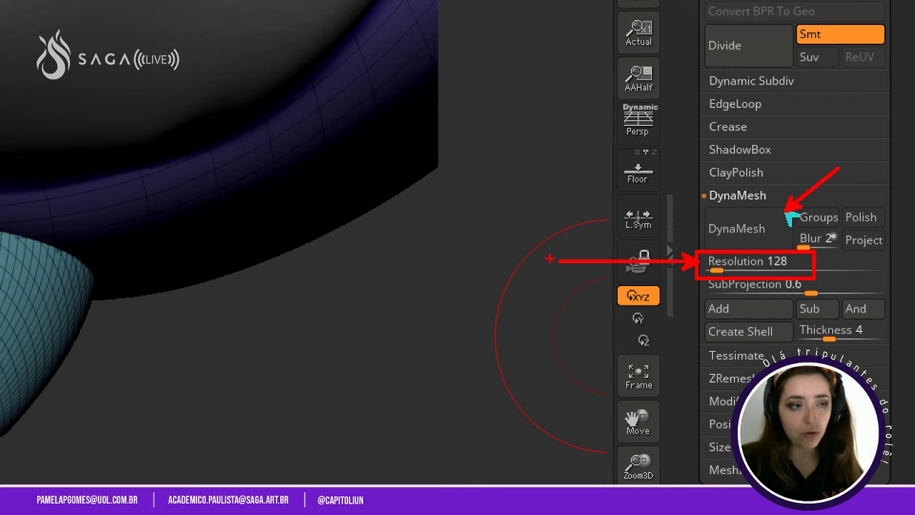
left_click_drag(692, 386, 689, 269)
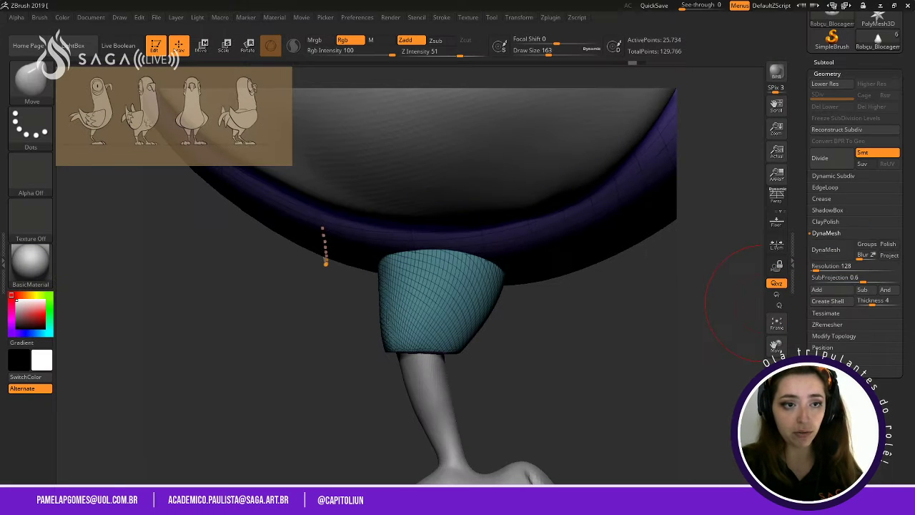
Try a DynaMesh remesh of the merged body at resolution 128, check the belly, and undo the remesh.
left_click_drag(686, 294, 629, 302)
left_click_drag(733, 303, 722, 166, "alt")
left_click_drag(587, 223, 653, 341, "alt")
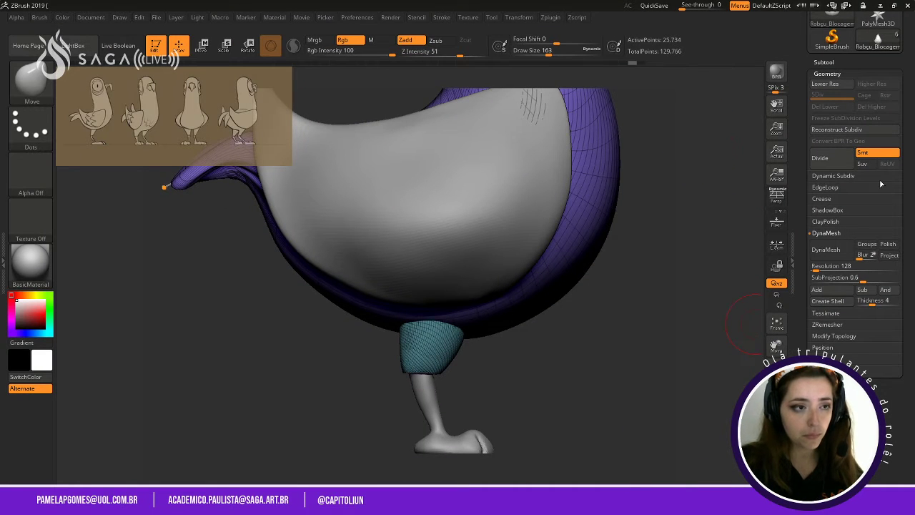
scroll(854, 203, "down", 3)
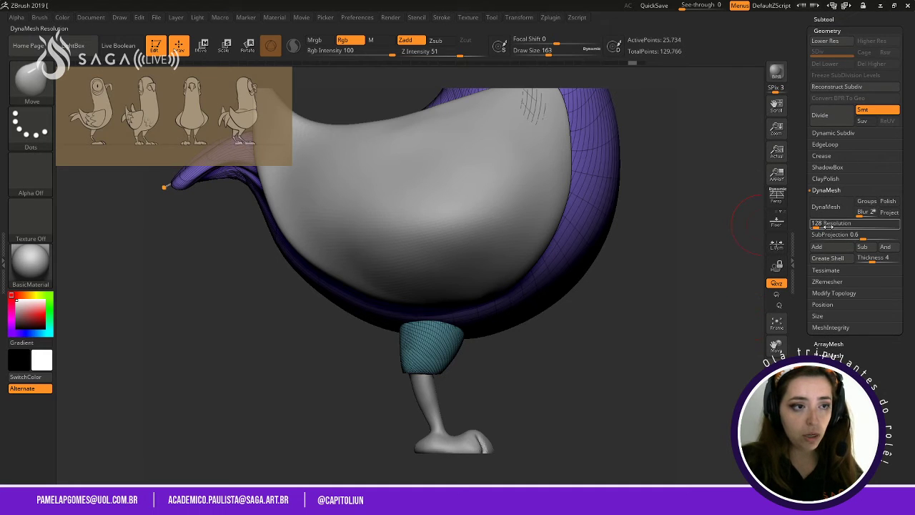
left_click(836, 211)
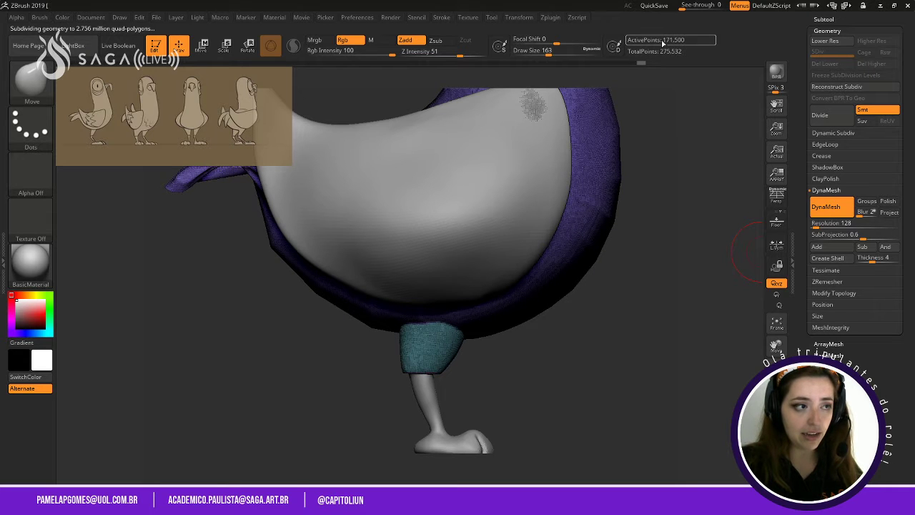
mouse_move(664, 327)
left_mouse_down()
mouse_move(697, 324)
mouse_move(664, 316)
left_mouse_up()
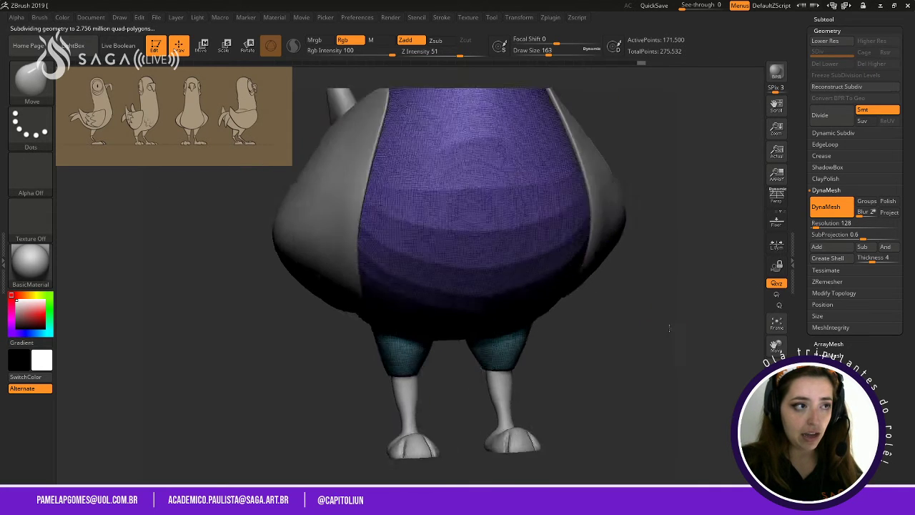
key("ctrl+z")
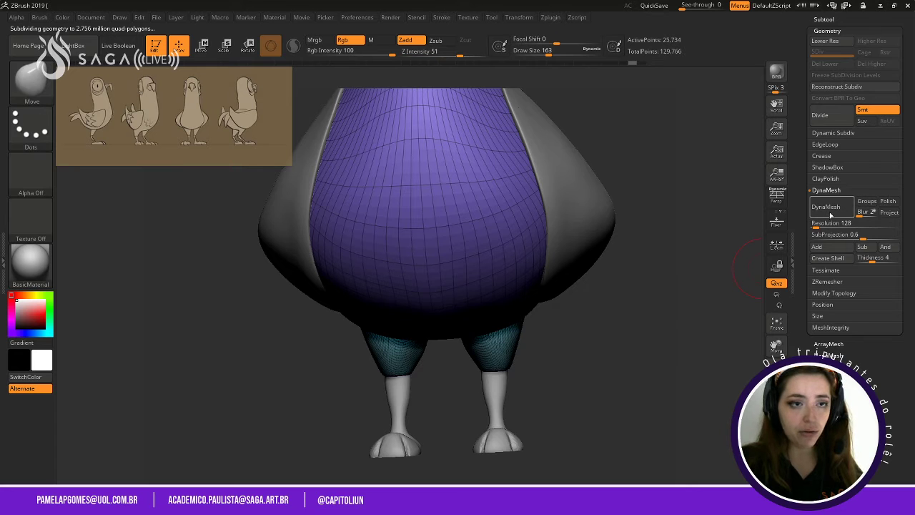
Remesh the merged body and thighs with DynaMesh at resolution 128 and inspect the mesh from the side and front.
left_click(829, 210)
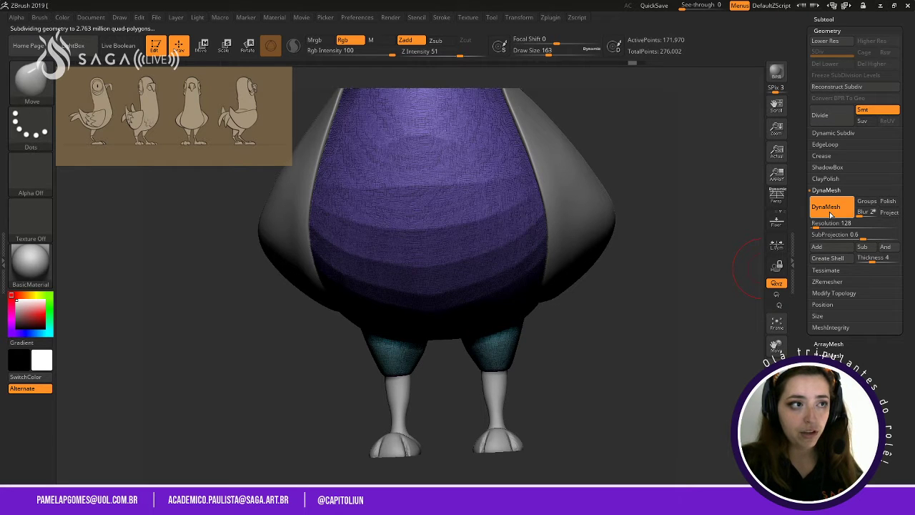
left_click_drag(632, 331, 668, 321)
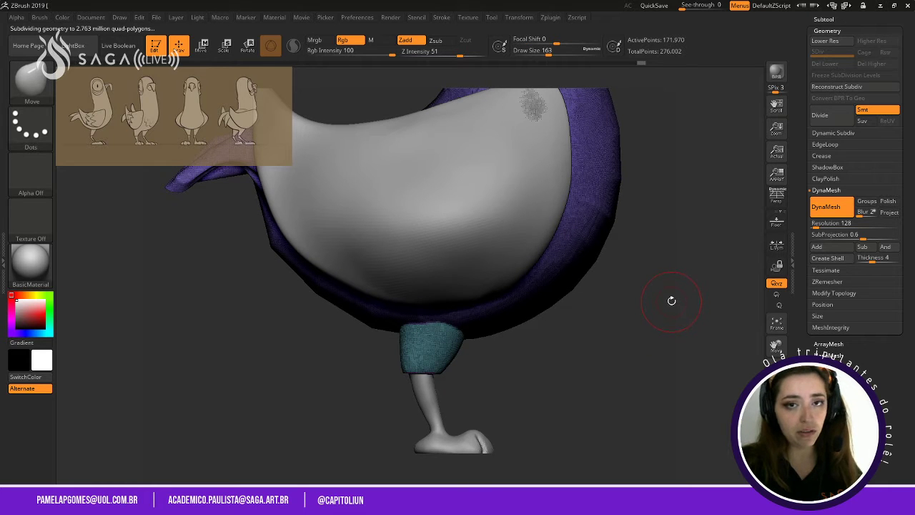
left_click_drag(575, 355, 681, 162)
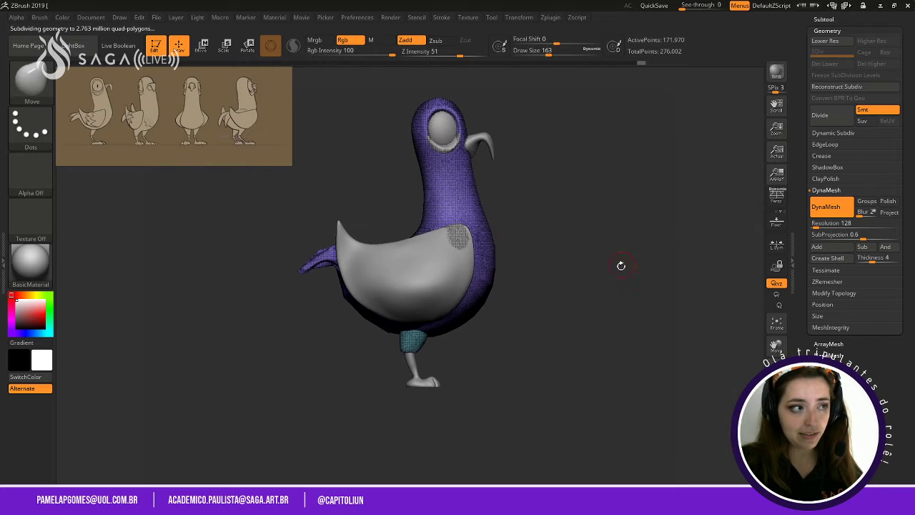
left_click_drag(621, 265, 639, 337)
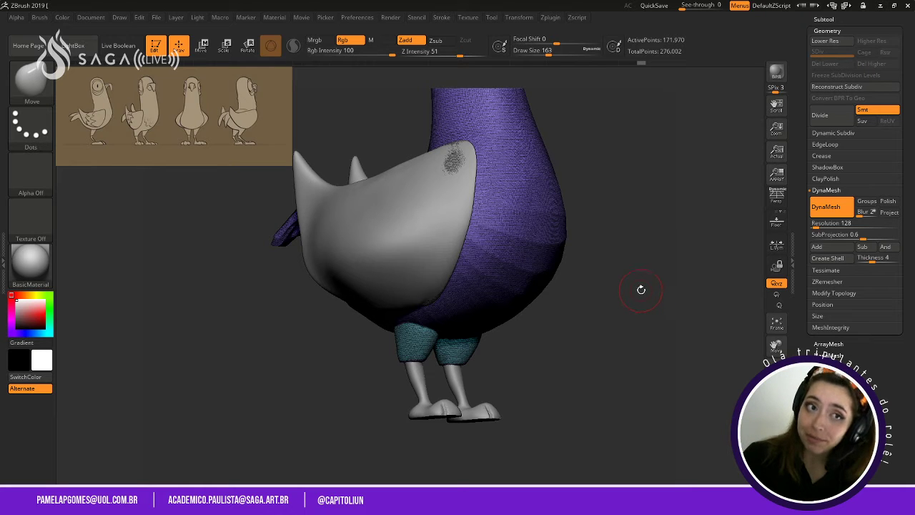
mouse_move(641, 289)
left_mouse_down()
mouse_move(572, 190)
mouse_move(599, 190)
mouse_move(593, 327)
left_mouse_up()
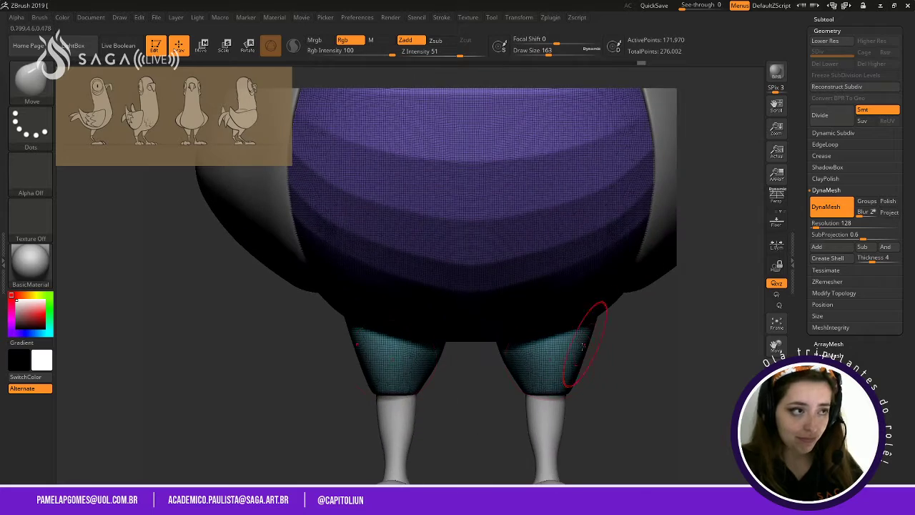
mouse_move(284, 382)
left_mouse_down()
mouse_move(321, 398)
mouse_move(335, 371)
left_mouse_up()
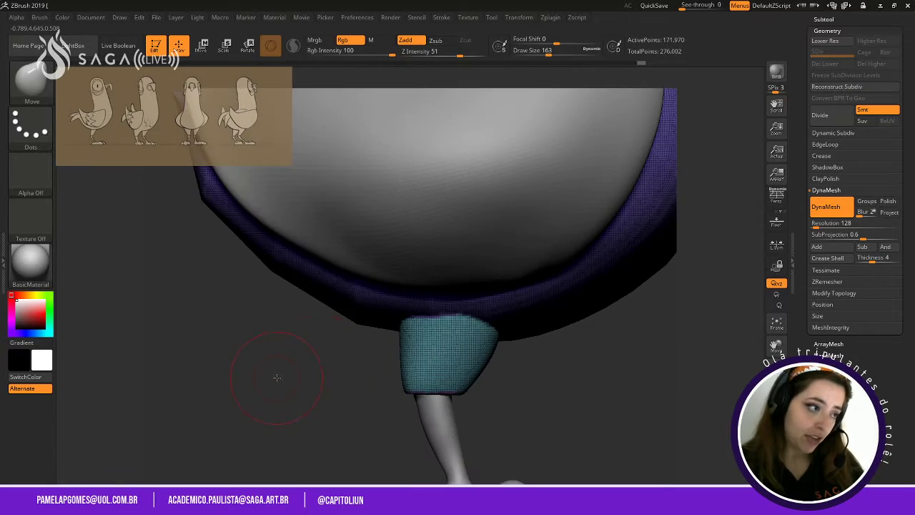
Hide the polyframe, set the draw size to 223, and smooth the faceted underside of the body beneath the tail.
mouse_move(265, 373)
left_mouse_down()
mouse_move(523, 358)
mouse_move(540, 377)
mouse_move(566, 322)
mouse_move(294, 413)
mouse_move(412, 294)
mouse_move(409, 306)
mouse_move(343, 301)
mouse_move(421, 325)
mouse_move(759, 390)
left_mouse_up()
key("space")
key("shift+f")
mouse_move(404, 439)
left_mouse_down()
mouse_move(450, 428)
mouse_move(414, 421)
left_mouse_up()
key("d")
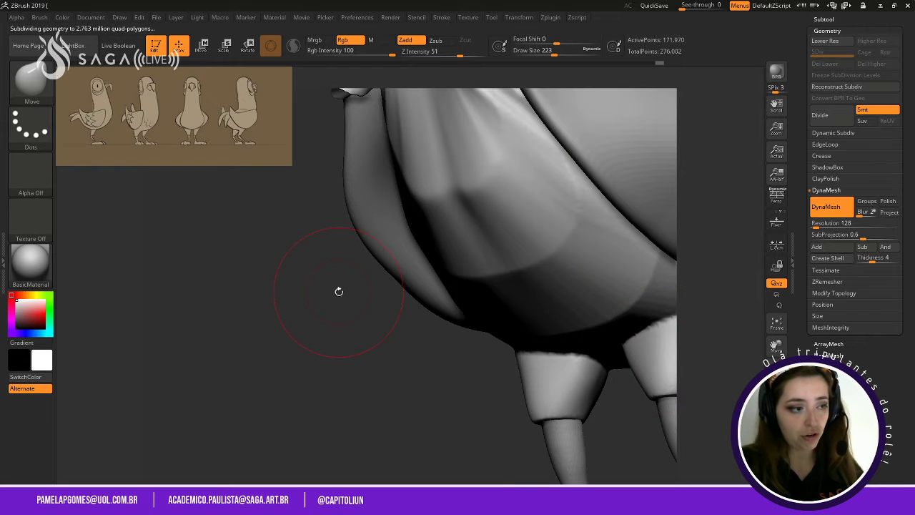
mouse_move(381, 350)
left_mouse_down("alt")
mouse_move(381, 333)
mouse_move(396, 347)
mouse_move(386, 288)
mouse_move(401, 314)
mouse_move(421, 303)
left_mouse_up("alt")
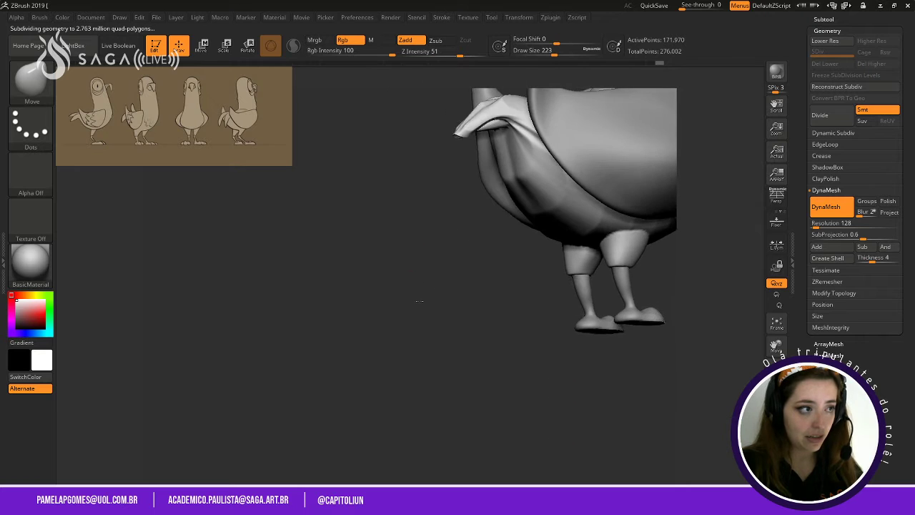
left_click_drag(515, 161, 531, 177, "shift")
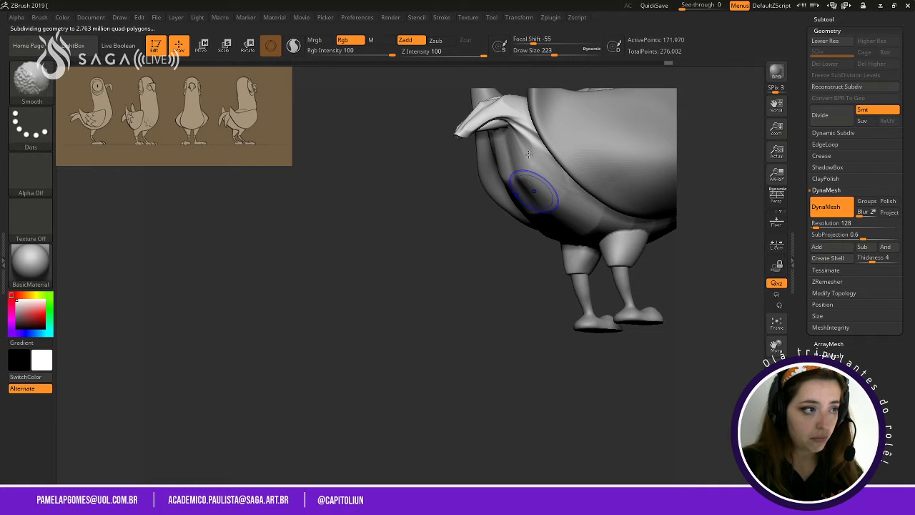
left_click_drag(534, 191, 555, 194, "shift")
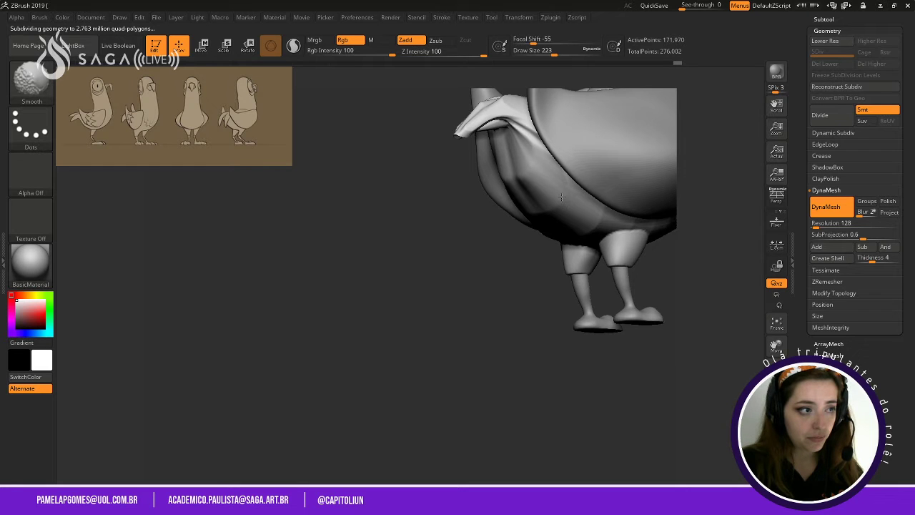
Try dividing the body mesh to subdivision level 2, check the belly facets from the front and side, and undo the division.
left_click_drag(494, 266, 439, 268)
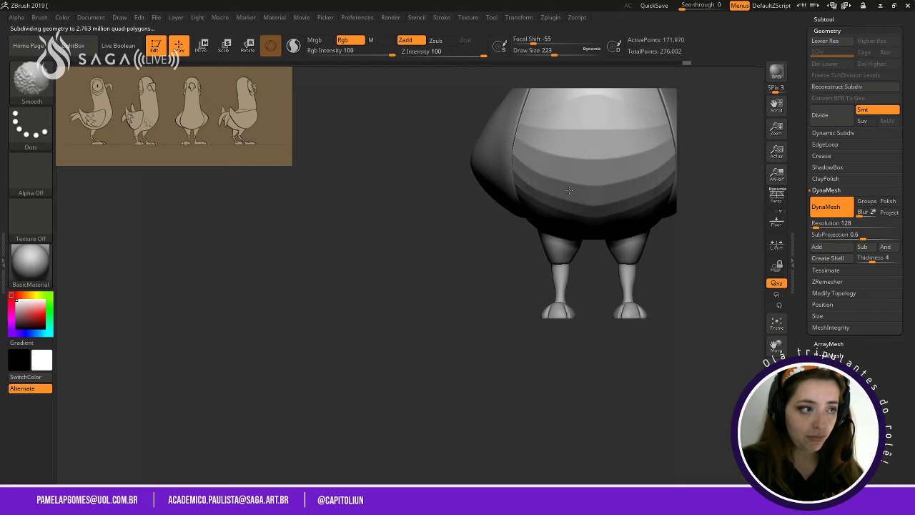
left_click_drag(474, 239, 408, 371, "alt")
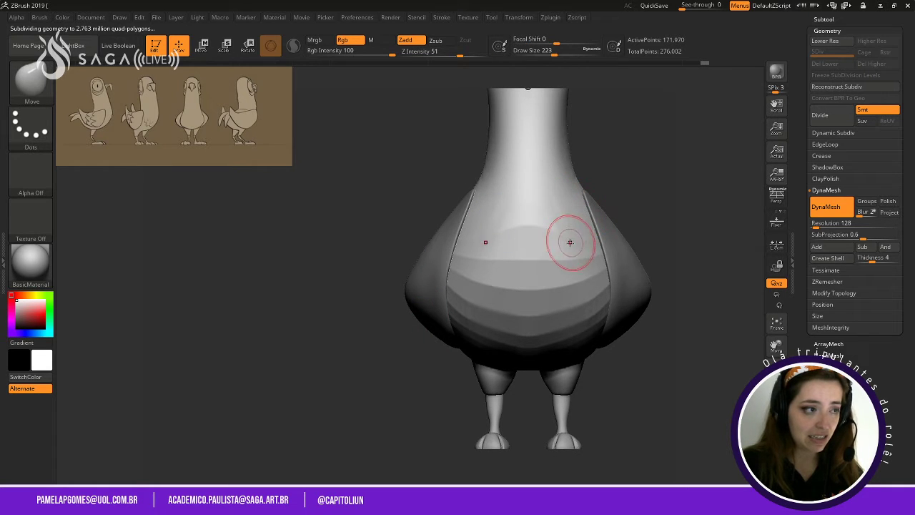
key("ctrl")
key("ctrl+d")
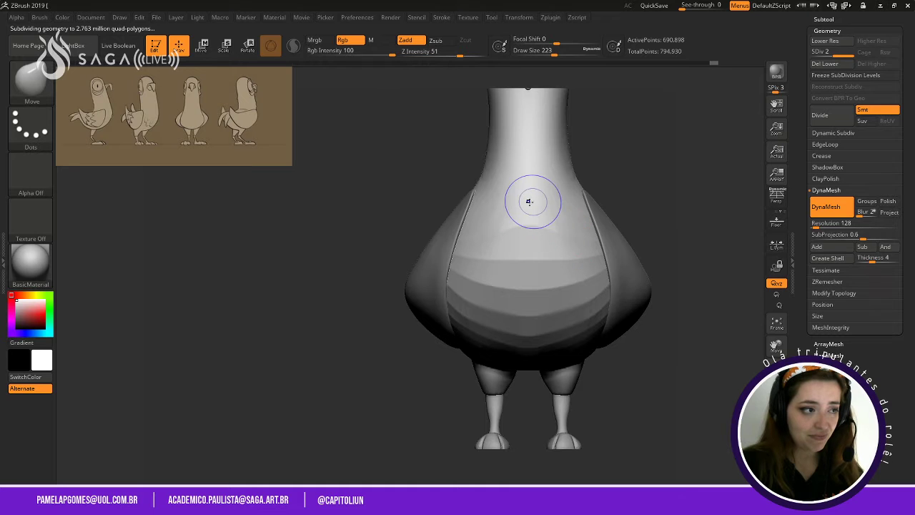
left_click_drag(630, 141, 597, 221)
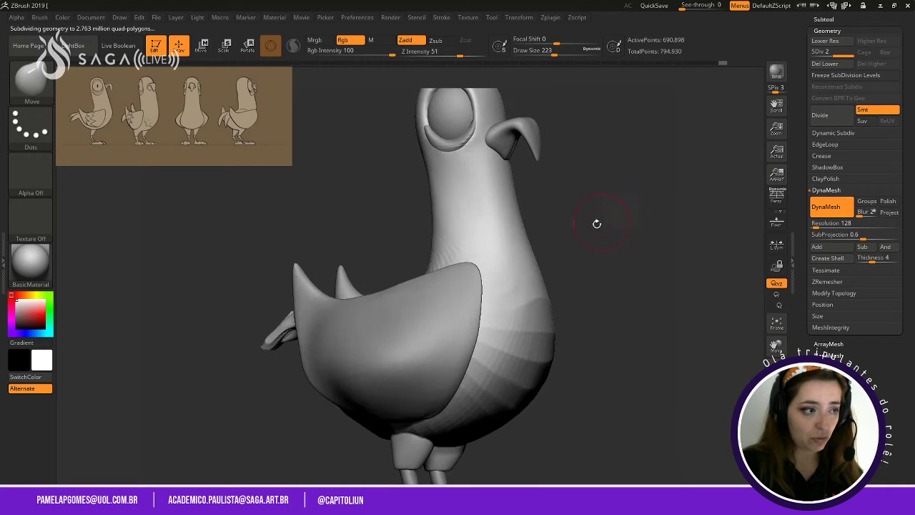
right_click_drag(488, 208, 434, 156)
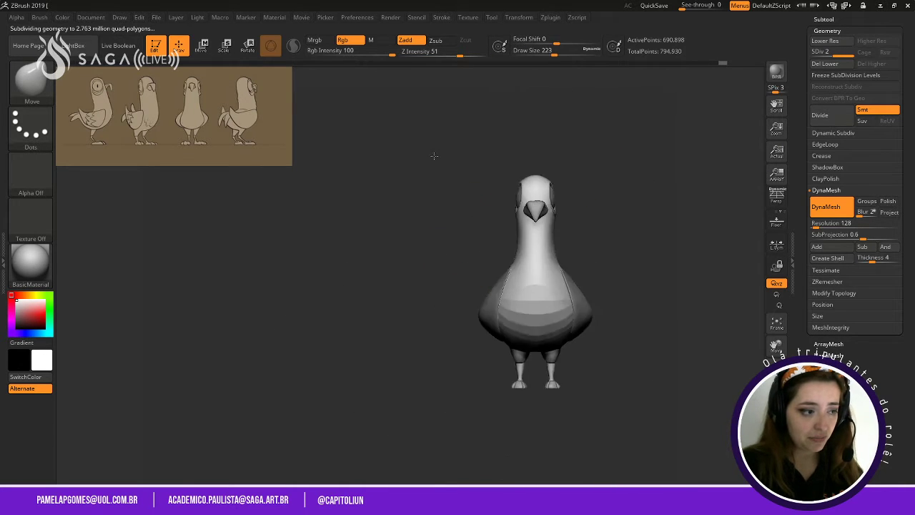
right_click_drag(420, 257, 500, 259)
mouse_move(584, 239)
right_mouse_down("ctrl")
mouse_move(582, 356)
mouse_move(594, 365)
right_mouse_up("ctrl")
right_click_drag(616, 318, 663, 254, "alt")
key("ctrl+z")
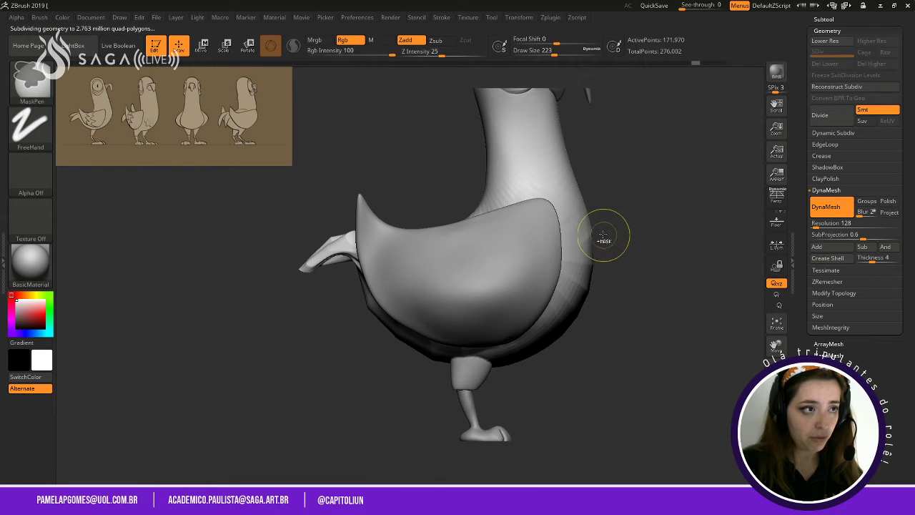
key("ctrl+z")
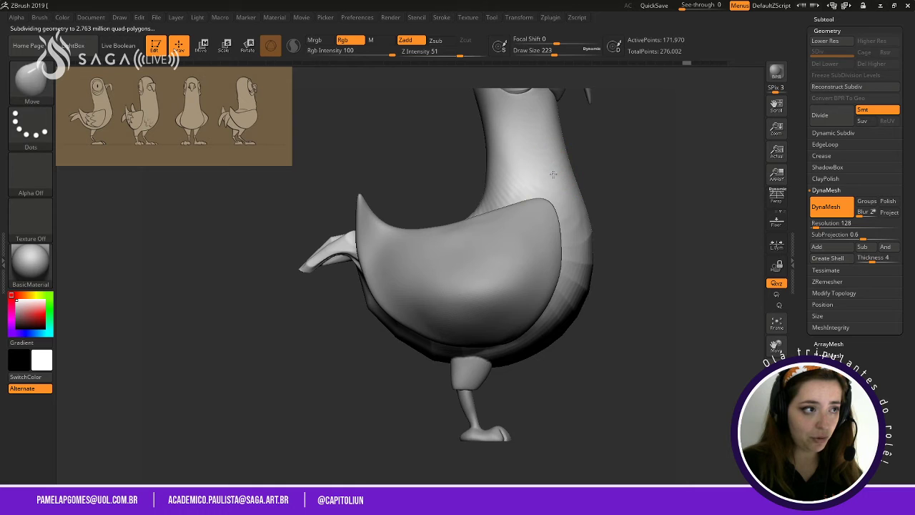
key("ctrl+shift+z")
Smooth the front of the neck just above the chest.
right_click_drag(672, 196, 637, 196)
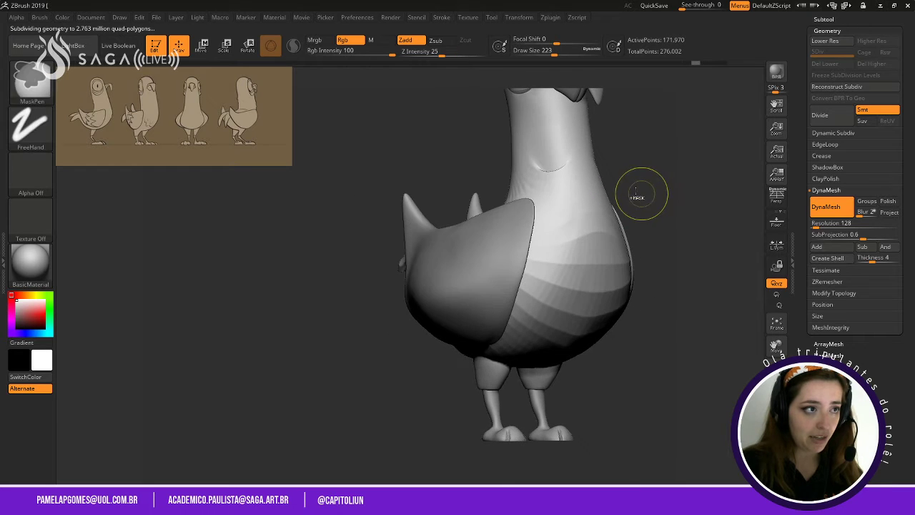
left_click_drag(568, 161, 578, 196, "shift")
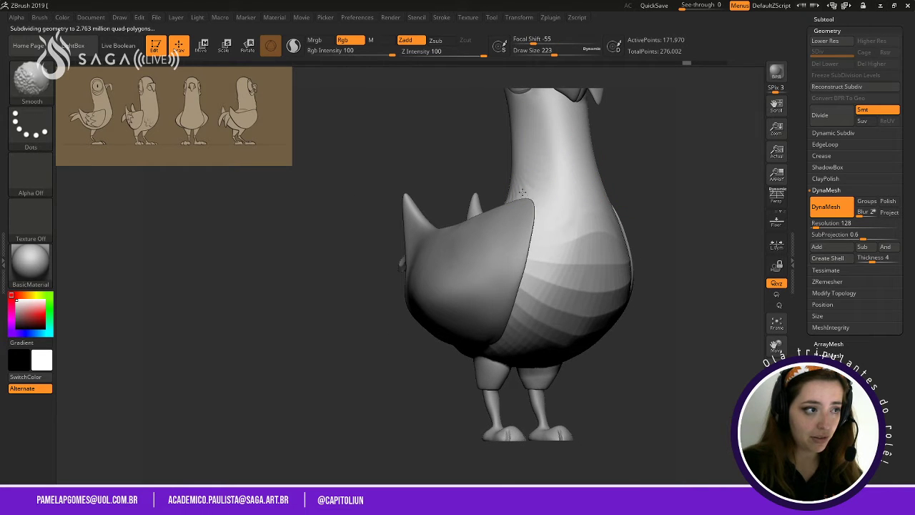
right_click_drag(674, 163, 664, 200)
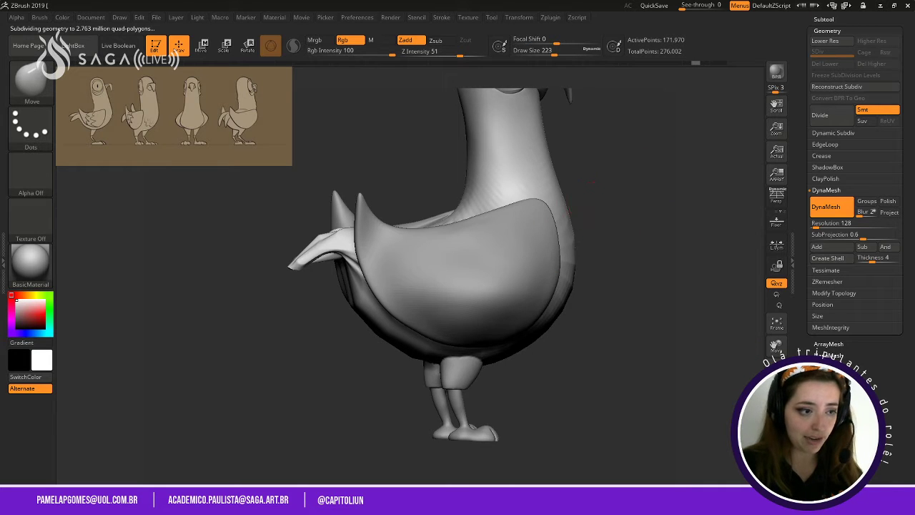
Show the wireframe on the body and examine the mesh from behind.
left_click(773, 410)
left_click_drag(626, 305, 656, 300, "shift")
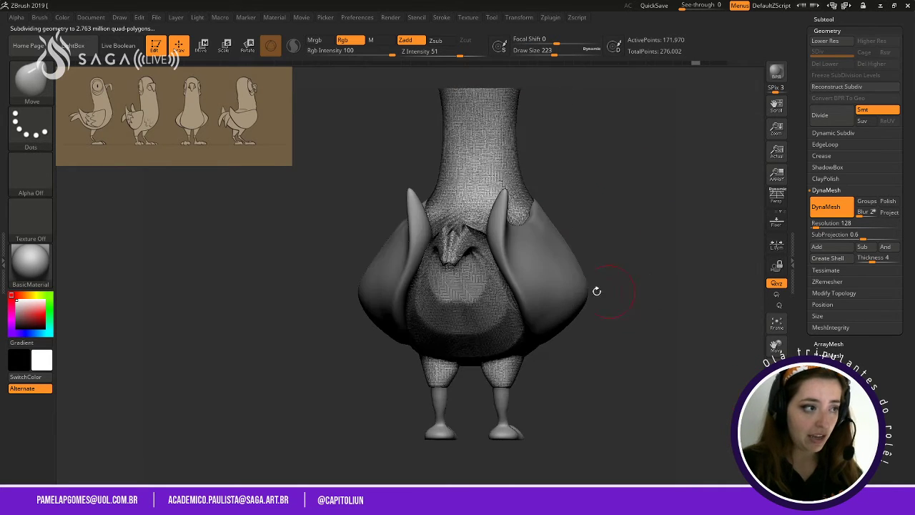
key("space")
key("space")
key("space")
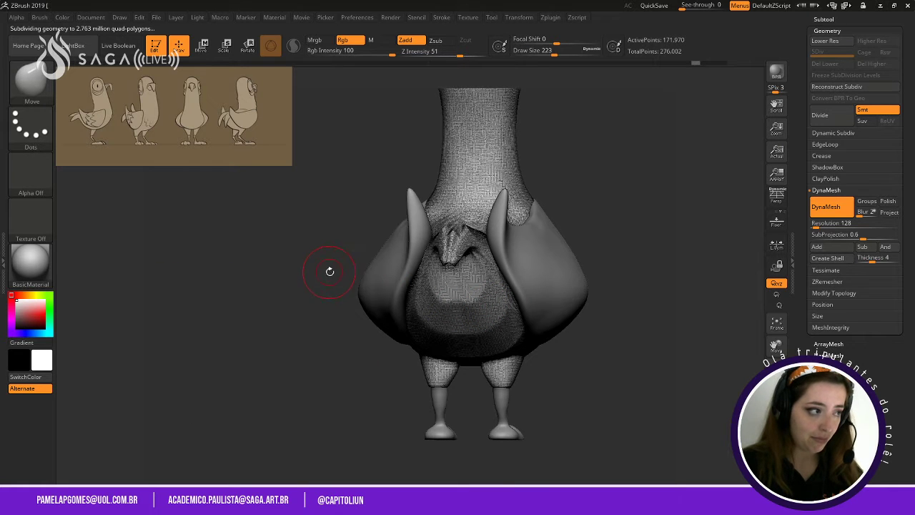
Check the body's wireframe from behind and the side, and undo back to the mesh before the DynaMesh at resolution 128.
left_click_drag(331, 277, 346, 278)
left_click_drag(340, 319, 348, 389, "alt")
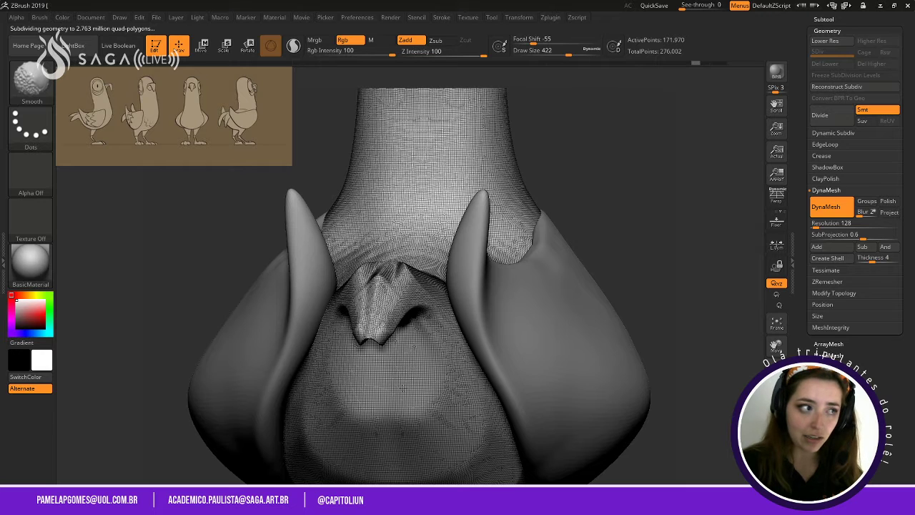
left_click_drag(619, 209, 705, 204)
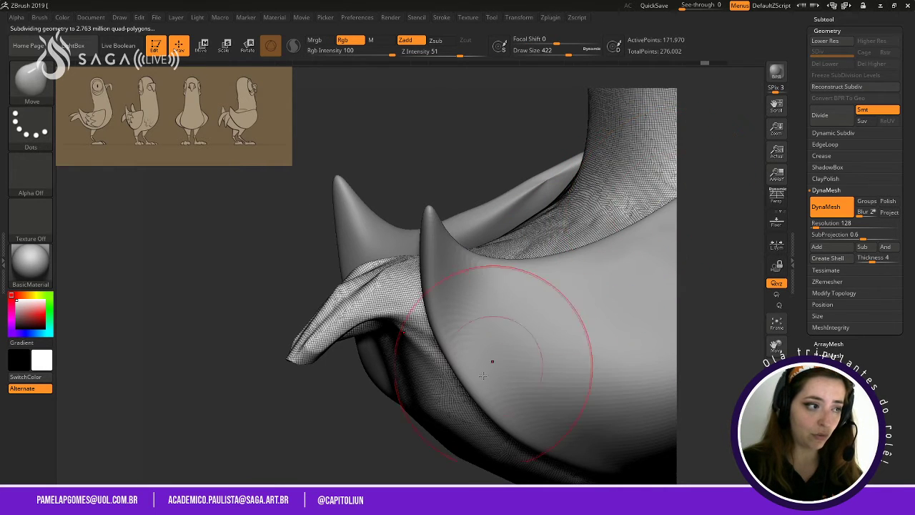
left_click_drag(355, 435, 390, 281, "alt")
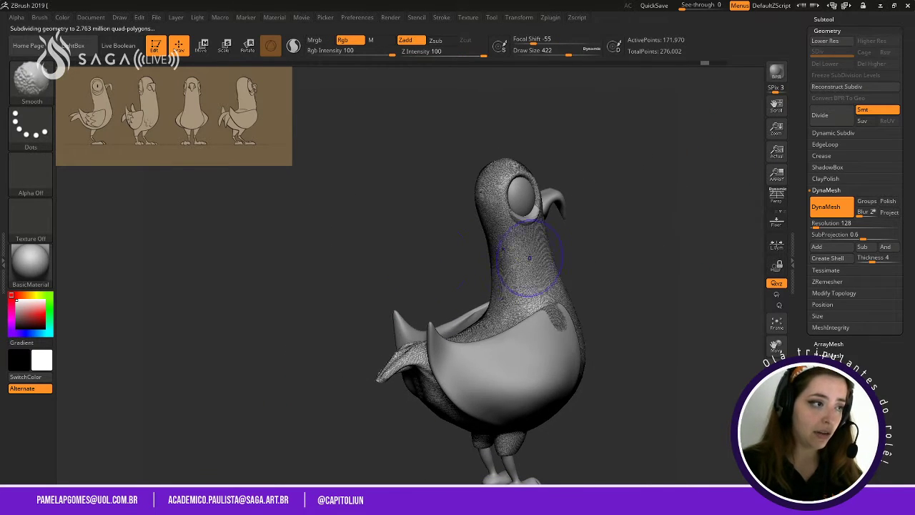
left_click(608, 113, "ctrl")
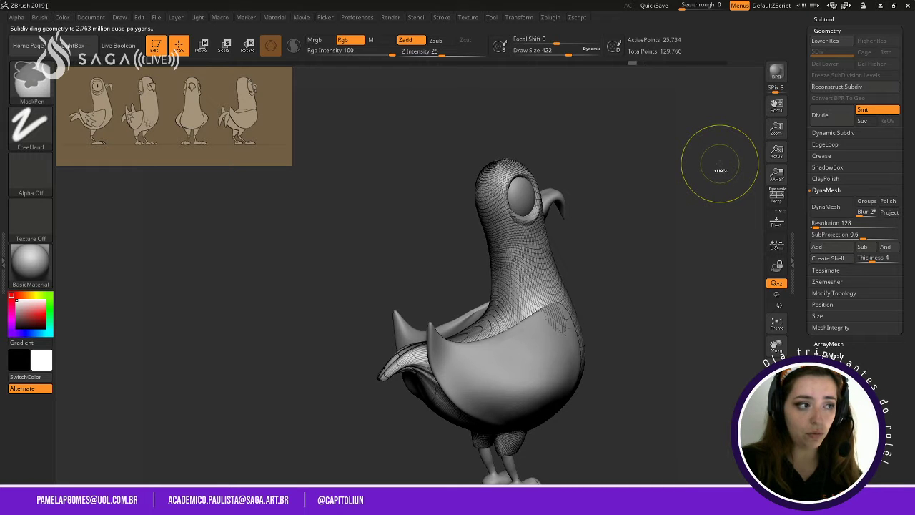
Try remeshing the body and thighs with DynaMesh at resolution 64, check the back, and undo the remesh.
mouse_move(656, 245)
left_mouse_down()
mouse_move(644, 327)
mouse_move(658, 250)
mouse_move(622, 286)
mouse_move(719, 224)
mouse_move(581, 144)
mouse_move(591, 198)
mouse_move(639, 204)
mouse_move(619, 262)
mouse_move(667, 208)
mouse_move(639, 283)
mouse_move(638, 218)
left_mouse_up()
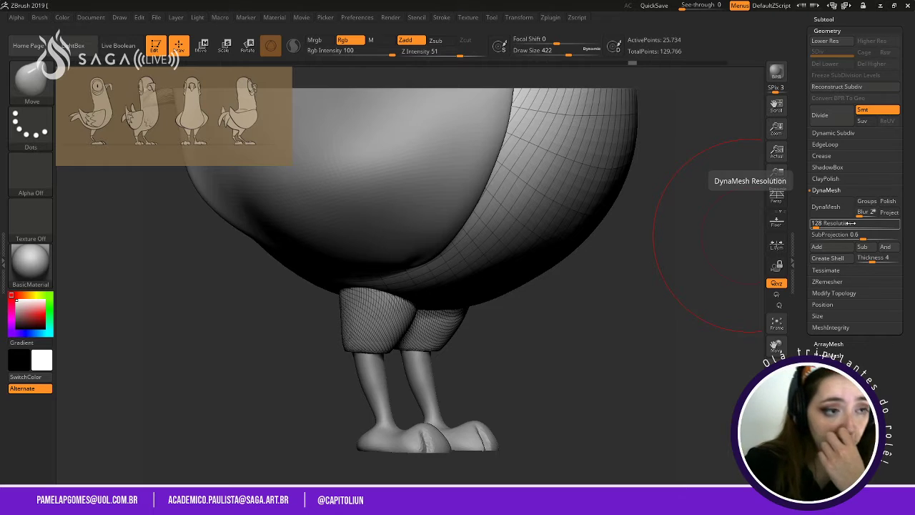
left_click(850, 223)
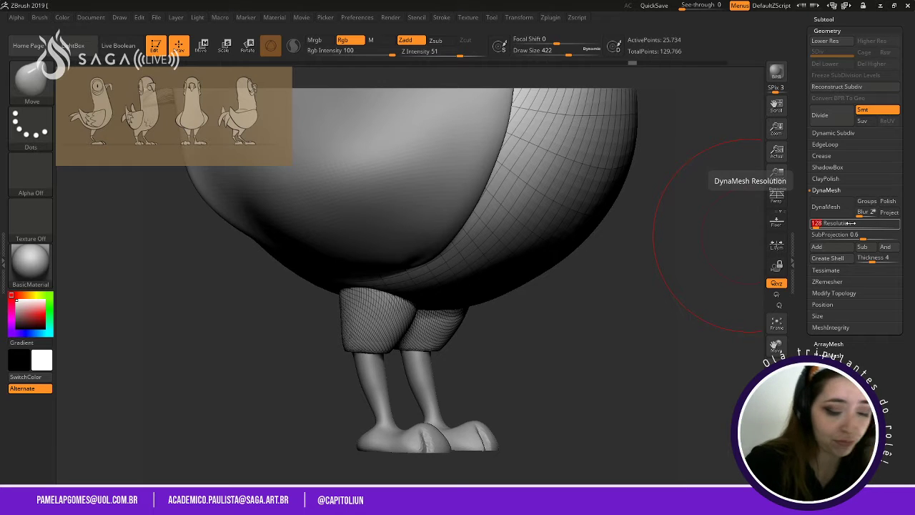
type("64")
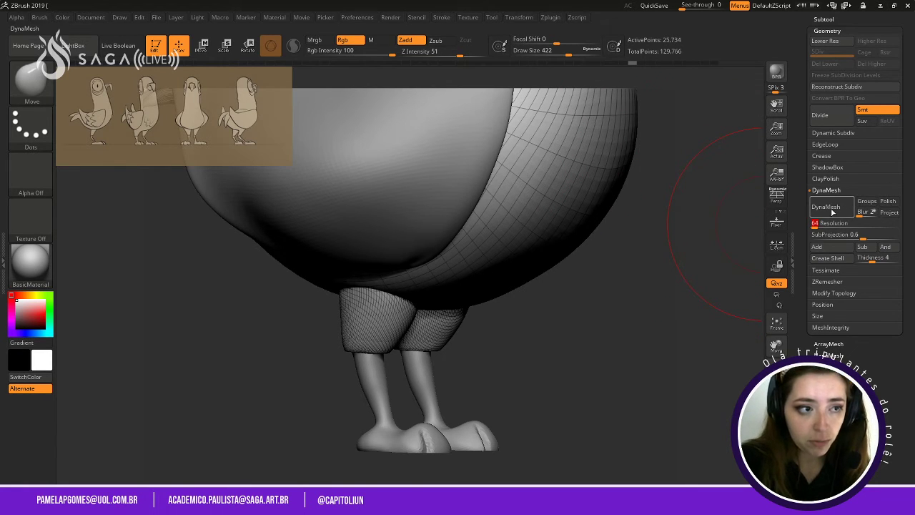
left_click(832, 213)
left_click_drag(598, 307, 687, 300, "alt")
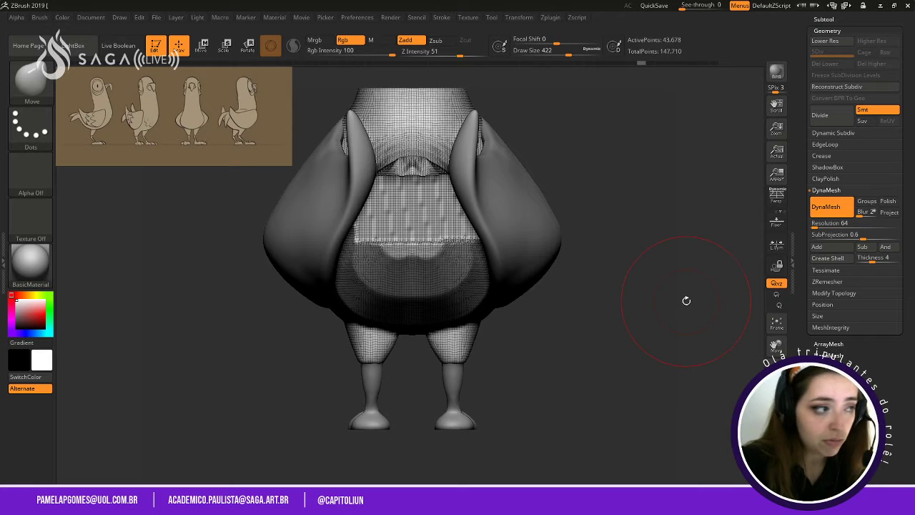
left_click_drag(610, 200, 576, 207)
key("ctrl+z")
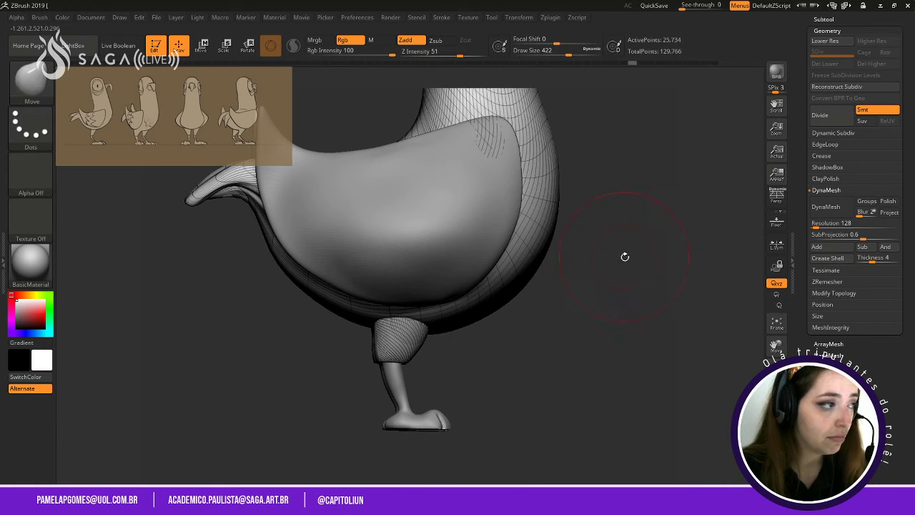
Remesh the body and thighs with DynaMesh at resolution 64, check the front, and hide the polyframe.
left_click(834, 224)
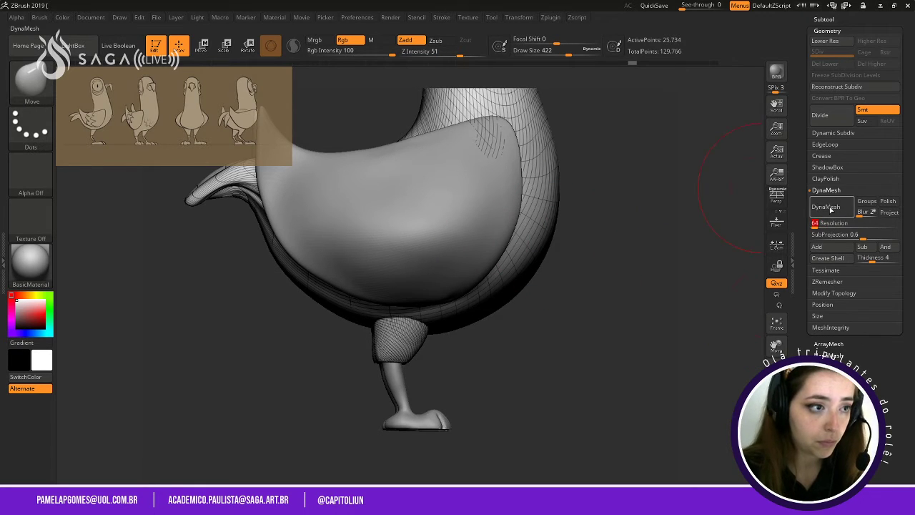
left_click(828, 206)
left_click_drag(640, 263, 532, 238)
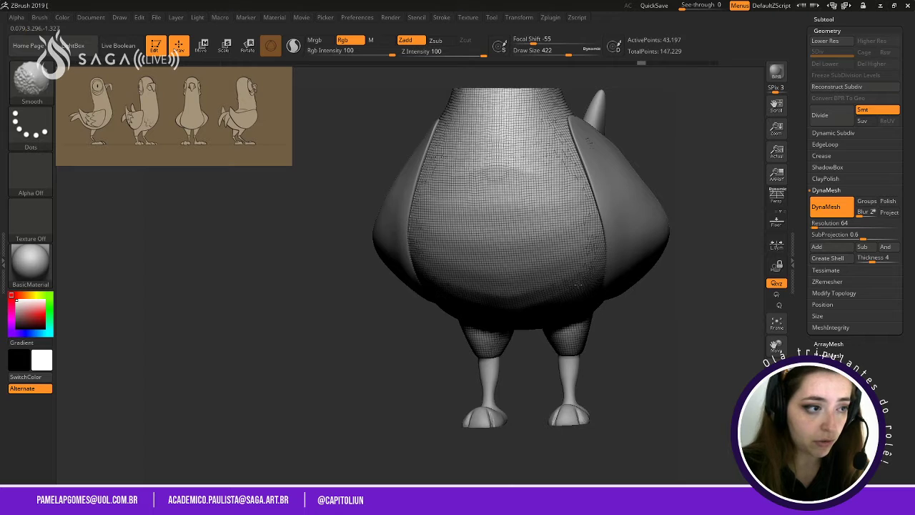
key("shift+f")
Smooth the tail and the faceted underside of the body from below the tail down to the thighs.
mouse_move(720, 391)
left_mouse_down()
mouse_move(658, 347)
mouse_move(491, 184)
left_mouse_up()
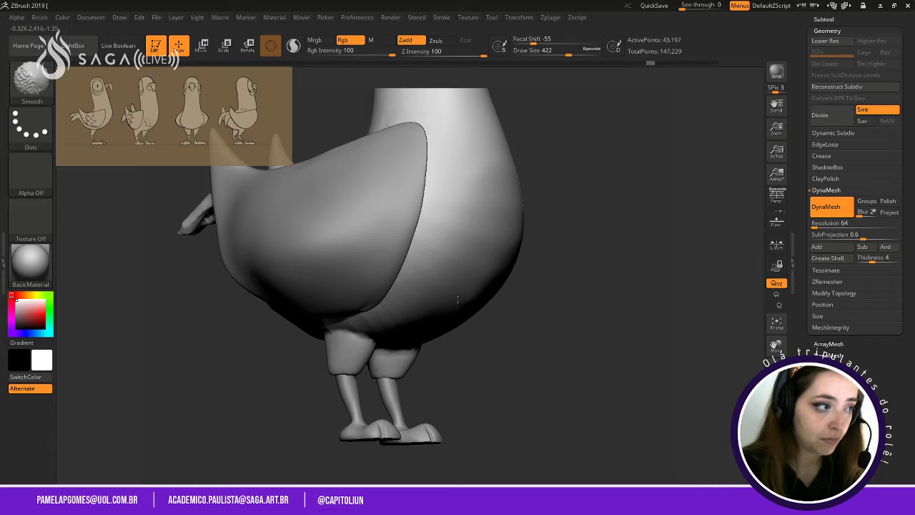
mouse_move(582, 308)
left_mouse_down()
mouse_move(605, 303)
mouse_move(610, 274)
mouse_move(586, 280)
left_mouse_up()
mouse_move(357, 373)
left_mouse_down()
mouse_move(419, 237)
mouse_move(412, 230)
left_mouse_up()
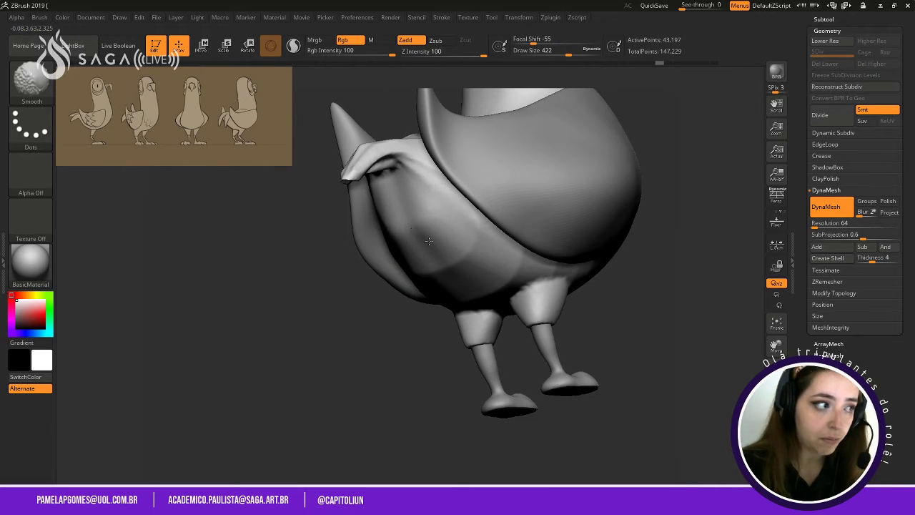
mouse_move(422, 187)
left_mouse_down("shift")
mouse_move(390, 163)
mouse_move(363, 165)
mouse_move(361, 173)
left_mouse_up("shift")
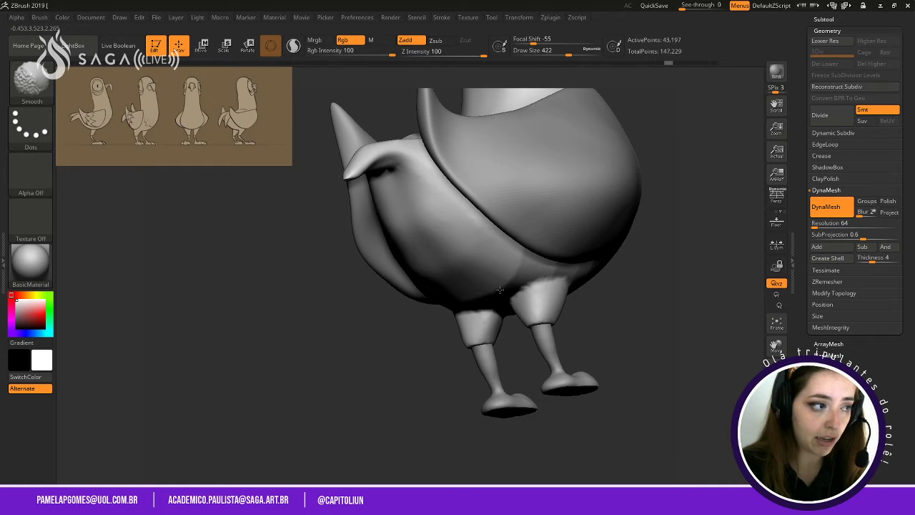
left_click_drag(355, 344, 403, 195)
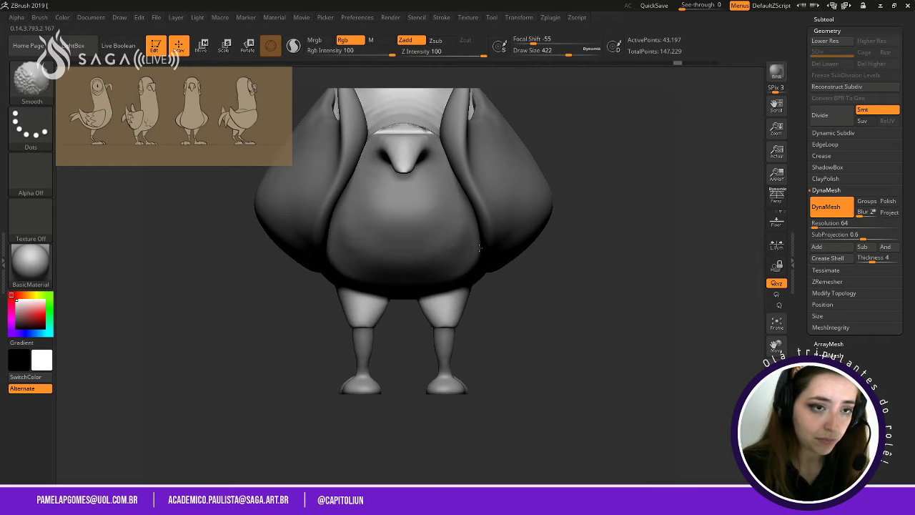
left_click_drag(480, 248, 358, 247)
Smooth the back between the wings, from the base of the neck to the tail.
mouse_move(361, 304)
left_mouse_down("alt")
mouse_move(410, 415)
mouse_move(434, 393)
mouse_move(544, 387)
left_mouse_up("alt")
left_click_drag(617, 157, 617, 192)
mouse_move(450, 233)
left_mouse_down("shift")
mouse_move(475, 242)
mouse_move(466, 249)
left_mouse_up("shift")
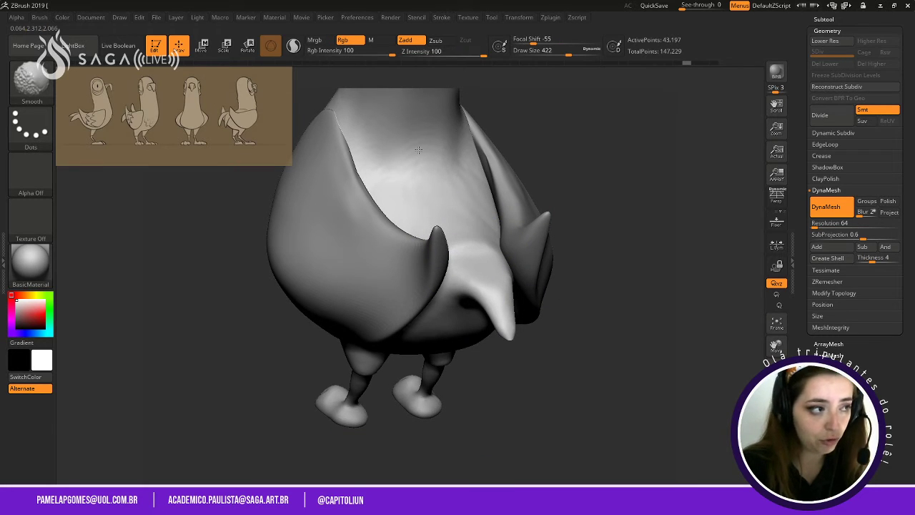
Set the draw size to 305 and smooth the lower belly where the thighs join the body.
left_click_drag(637, 233, 651, 145, "shift")
mouse_move(651, 145)
left_mouse_down()
mouse_move(641, 262)
mouse_move(615, 223)
mouse_move(494, 295)
mouse_move(619, 343)
left_mouse_up()
mouse_move(619, 344)
left_mouse_down()
mouse_move(635, 367)
mouse_move(653, 346)
mouse_move(594, 163)
left_mouse_up()
key("space")
left_click_drag(510, 247, 508, 248)
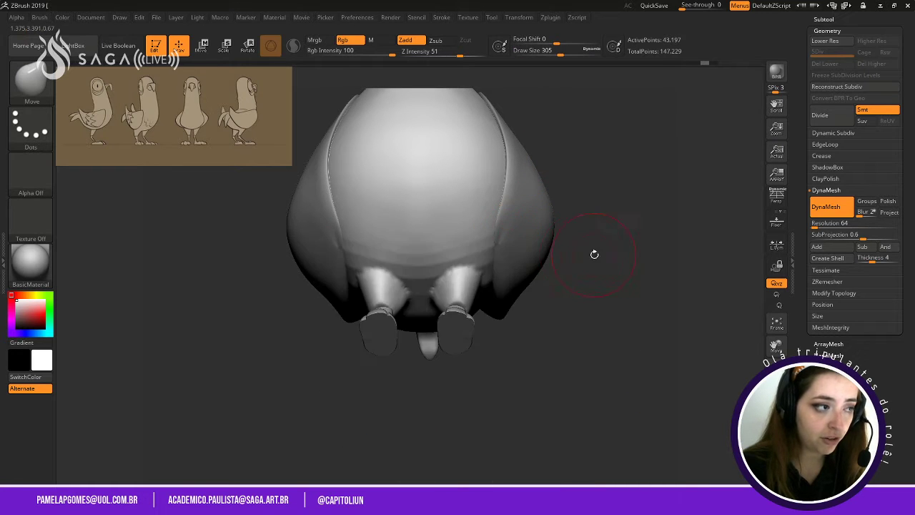
left_click_drag(594, 253, 600, 314, "alt")
left_click_drag(464, 405, 448, 421, "shift")
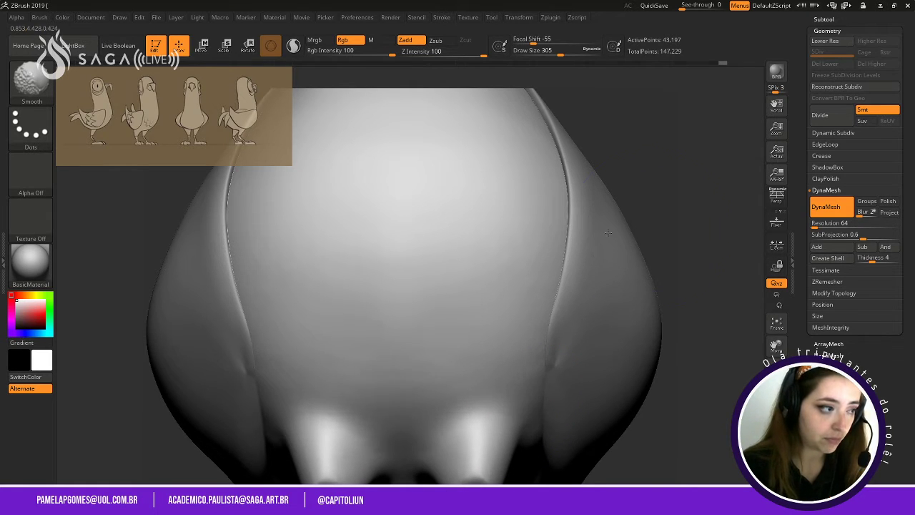
Check the whole bird from the side and front, and collapse the Geometry settings.
left_click_drag(663, 214, 650, 146, "alt")
left_click_drag(611, 215, 629, 226)
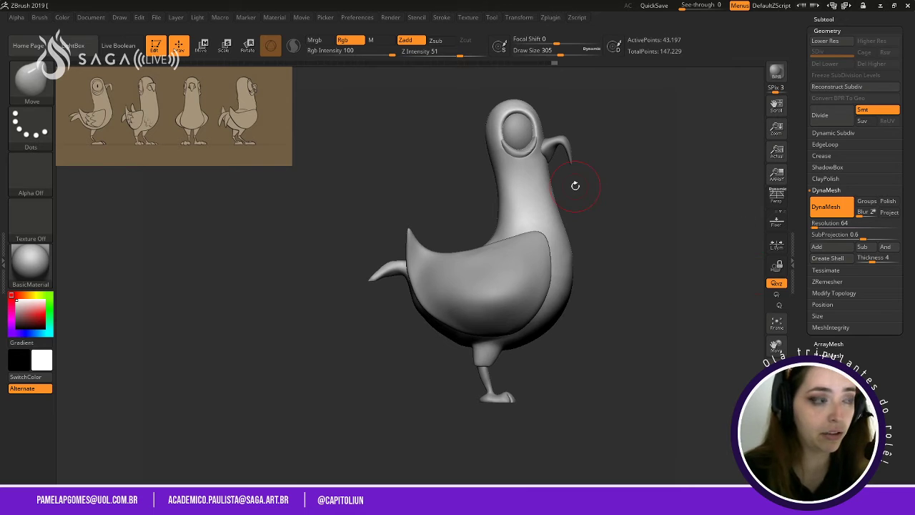
left_click_drag(667, 173, 613, 186)
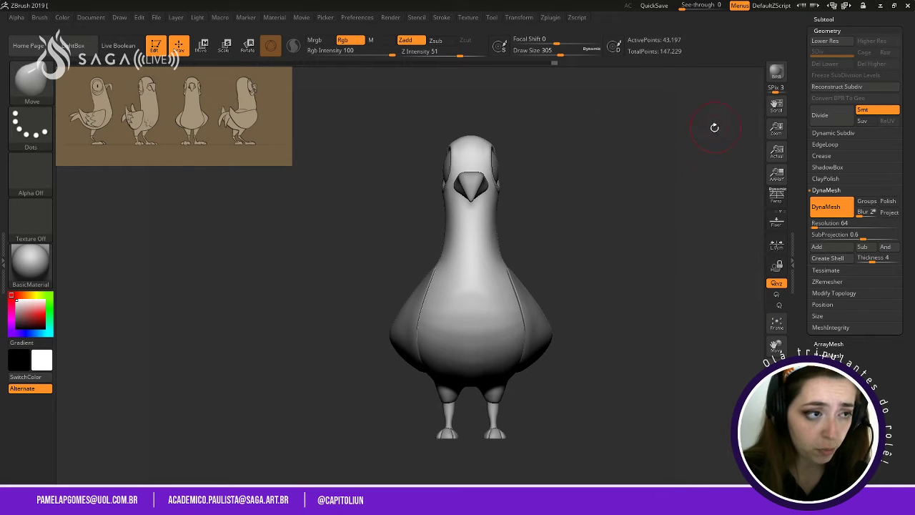
left_click(827, 31)
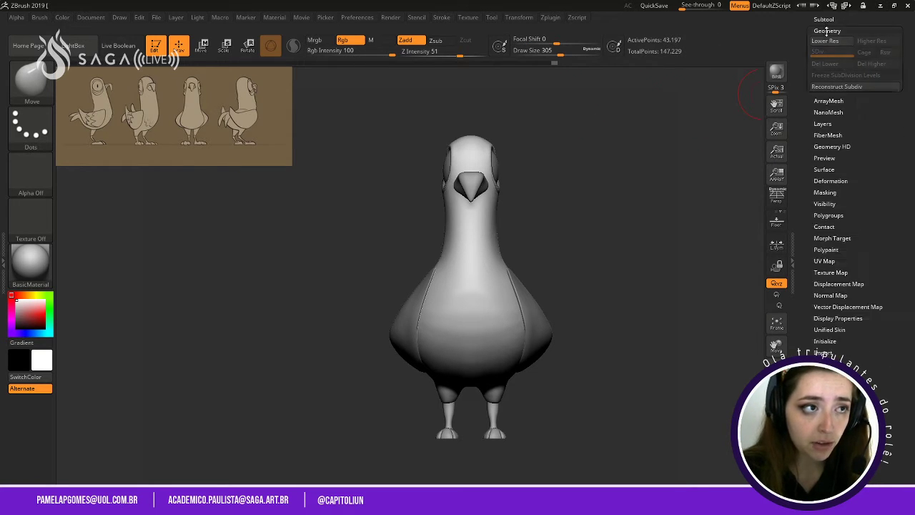
Display the subtool list and make the Bico (beak) subtool active.
left_click_drag(827, 25, 842, 77)
left_click(831, 108)
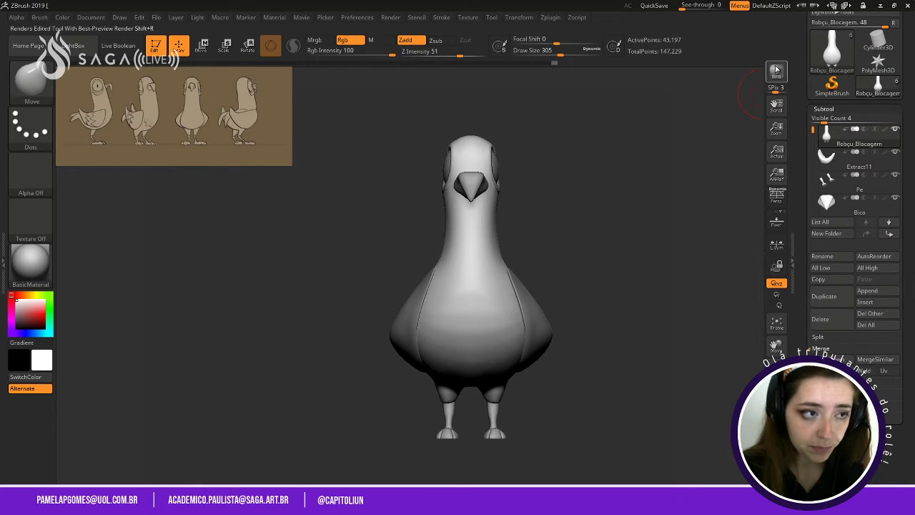
left_click(826, 204)
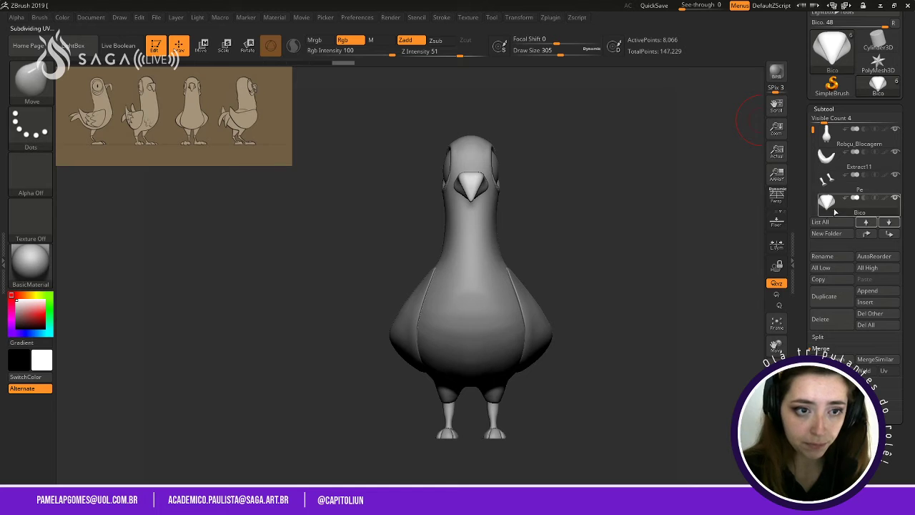
Open the SubTool Master Mirror options for the beak.
left_click(550, 18)
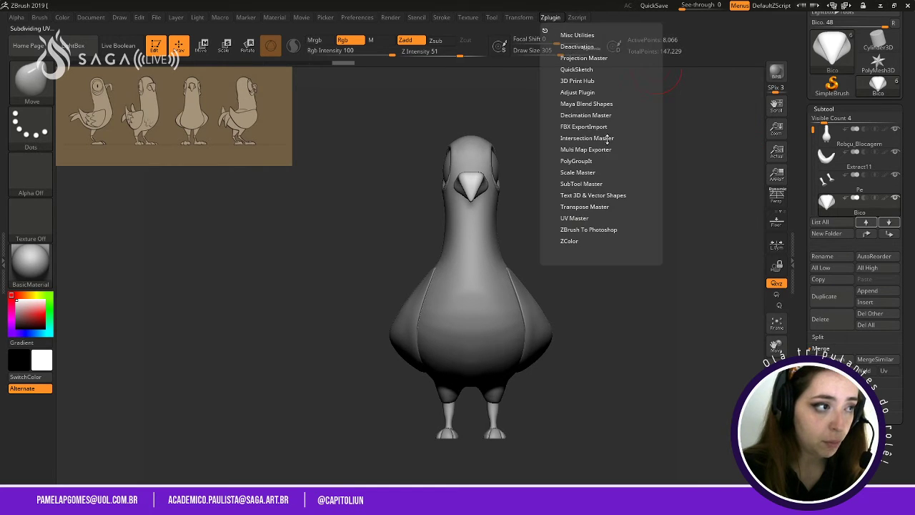
left_click(599, 184)
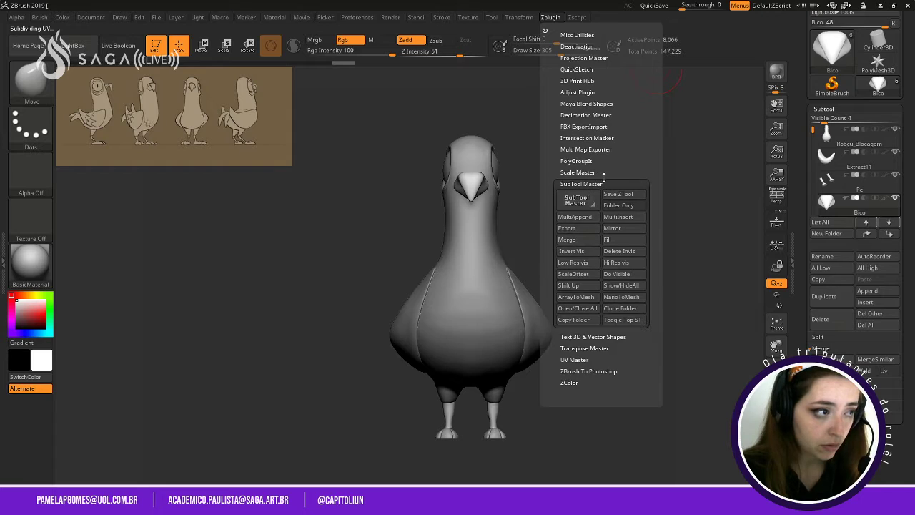
left_click(577, 18)
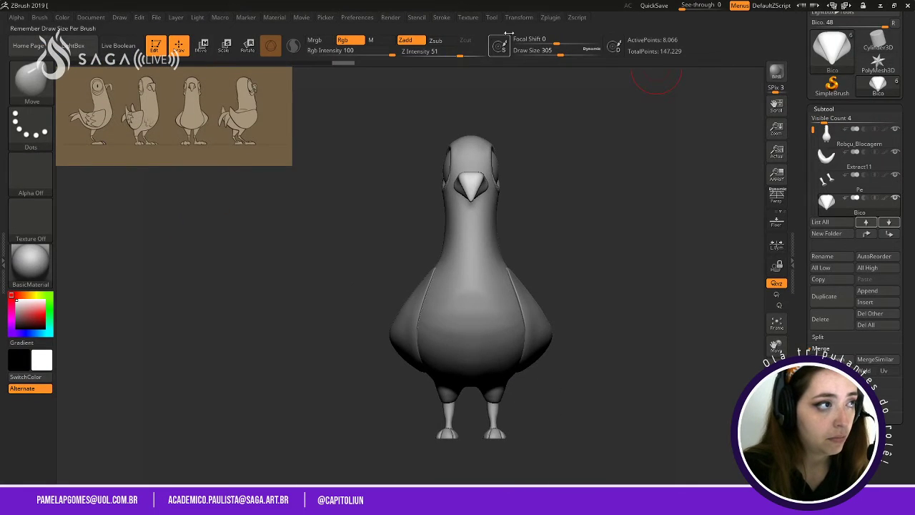
left_click(550, 17)
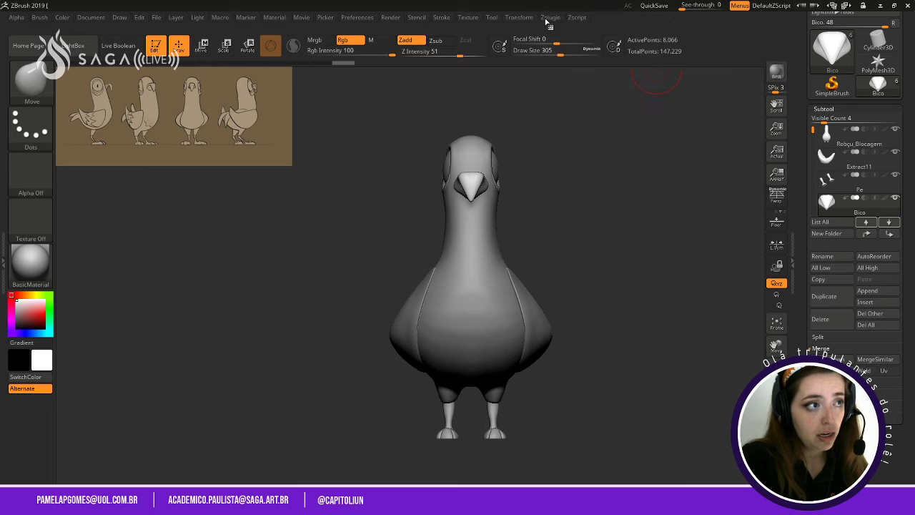
left_click(549, 17)
left_click(629, 230)
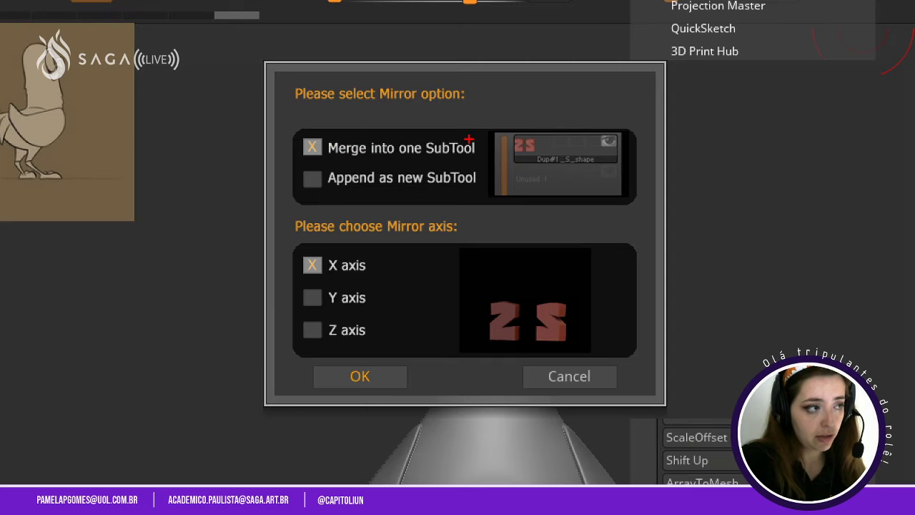
Examine the Mirror choices for merging into one SubTool, appending a new SubTool and picking the axis, and dismiss them without mirroring.
left_click_drag(468, 139, 521, 60)
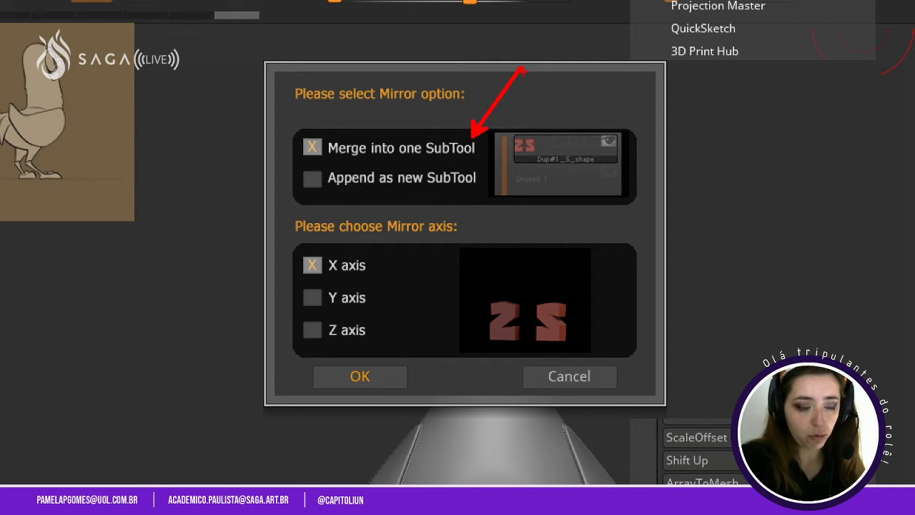
left_click_drag(458, 195, 537, 229)
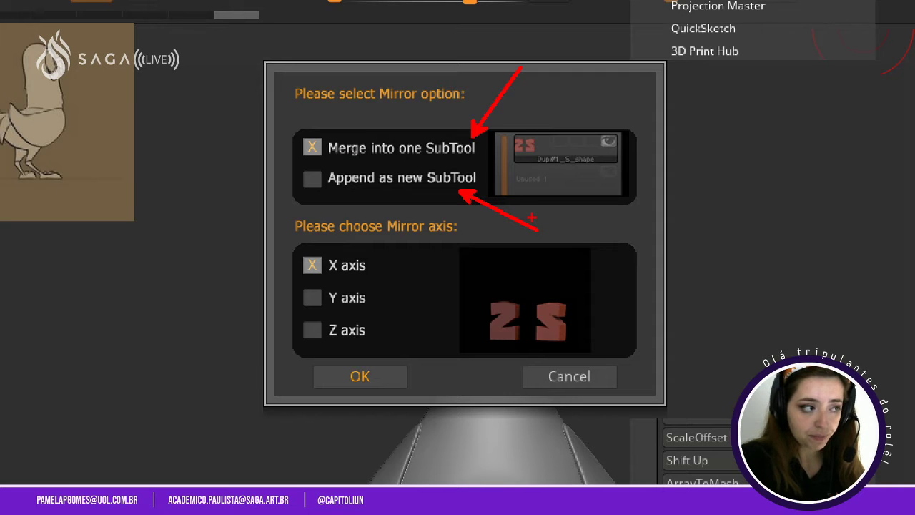
mouse_move(383, 251)
left_mouse_down()
mouse_move(284, 256)
mouse_move(414, 247)
left_mouse_up()
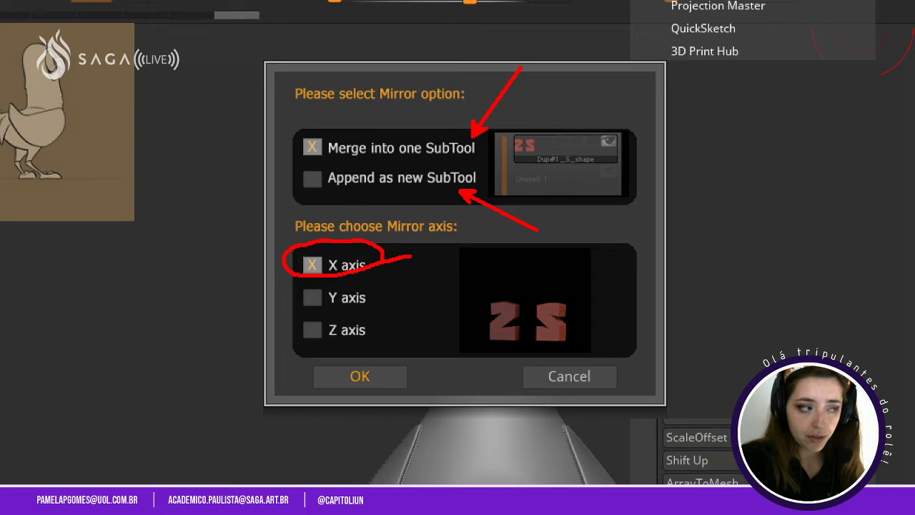
key("ctrl+z")
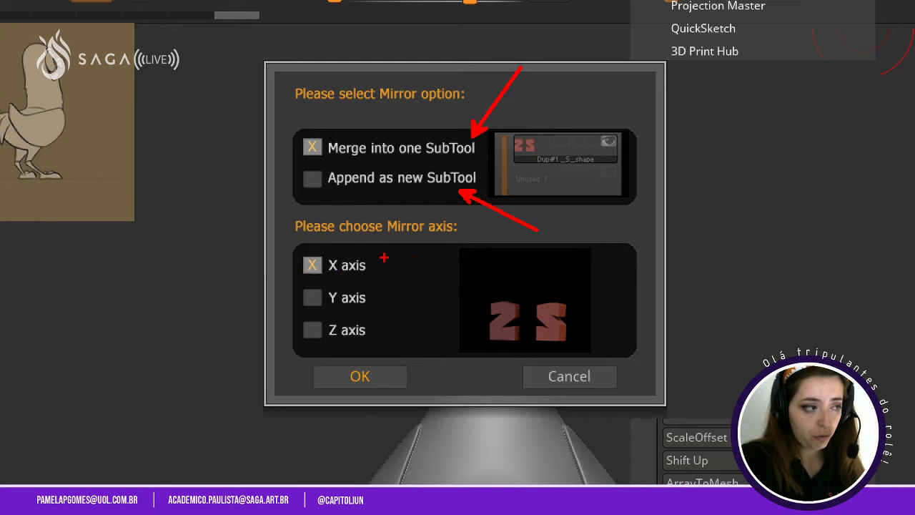
key("ctrl+z")
left_click_drag(293, 128, 485, 166)
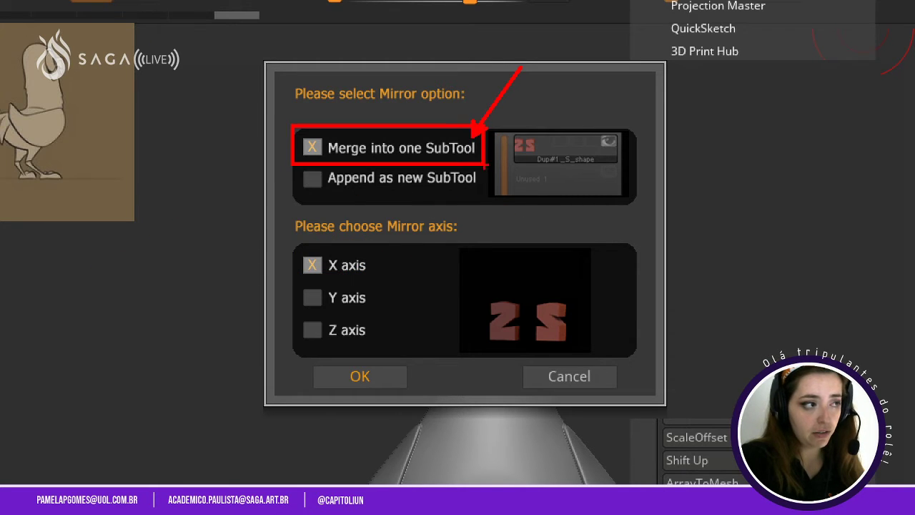
left_click_drag(452, 197, 471, 261)
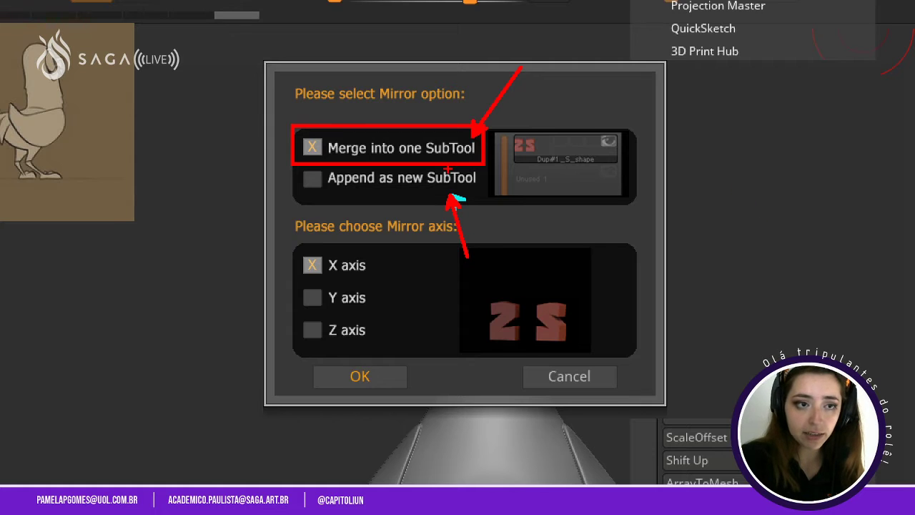
key("ctrl+z")
key("ctrl+z")
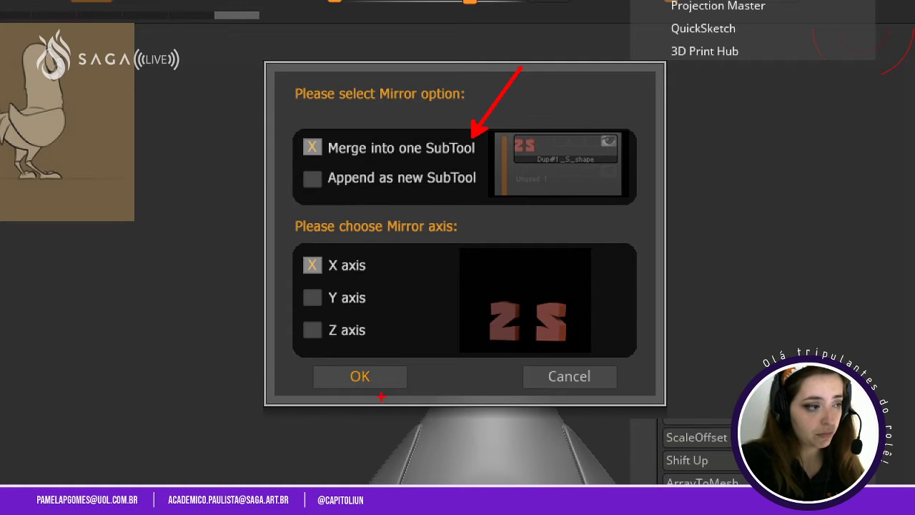
left_click_drag(394, 345, 503, 239)
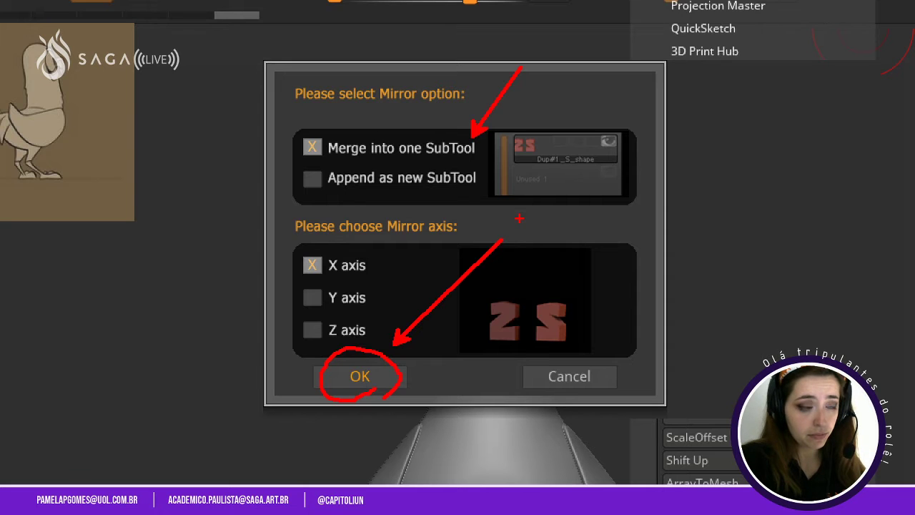
key("Escape")
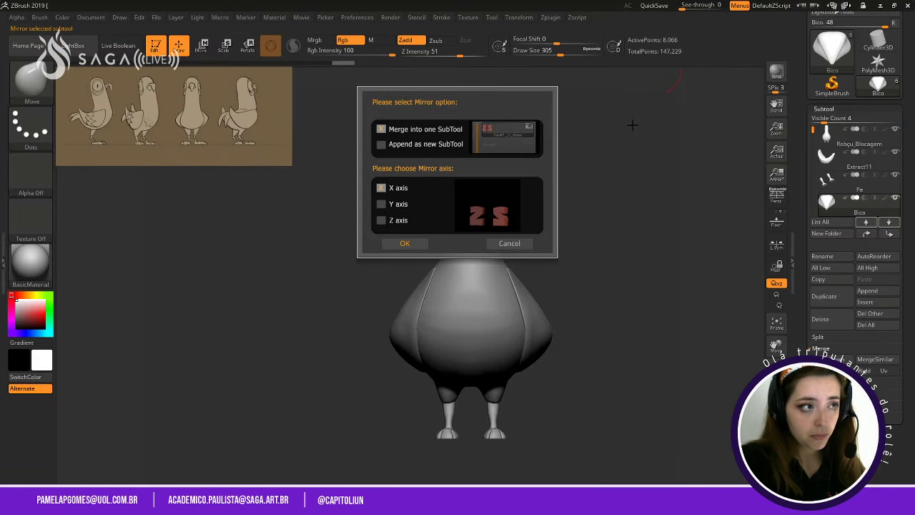
left_click(519, 243)
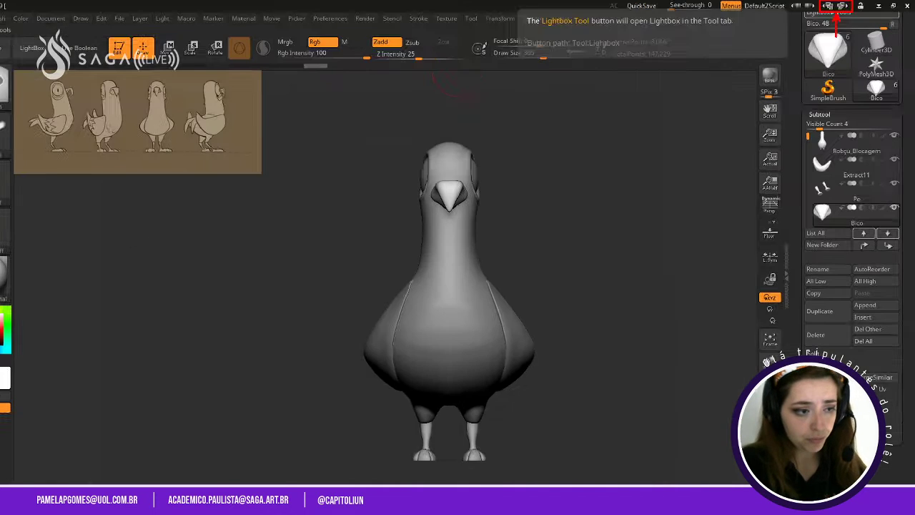
Examine the Modify Topology options in the beak's geometry settings.
left_click(851, 110)
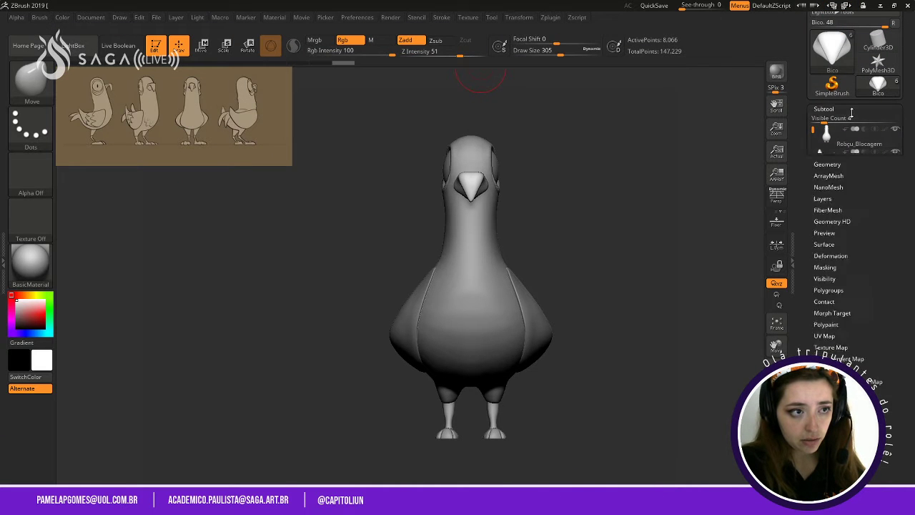
left_click(827, 120)
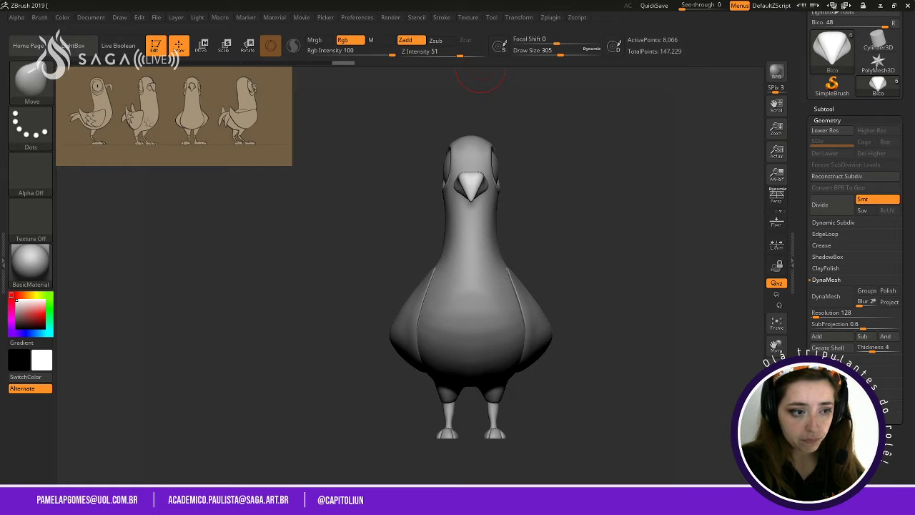
left_click(873, 384)
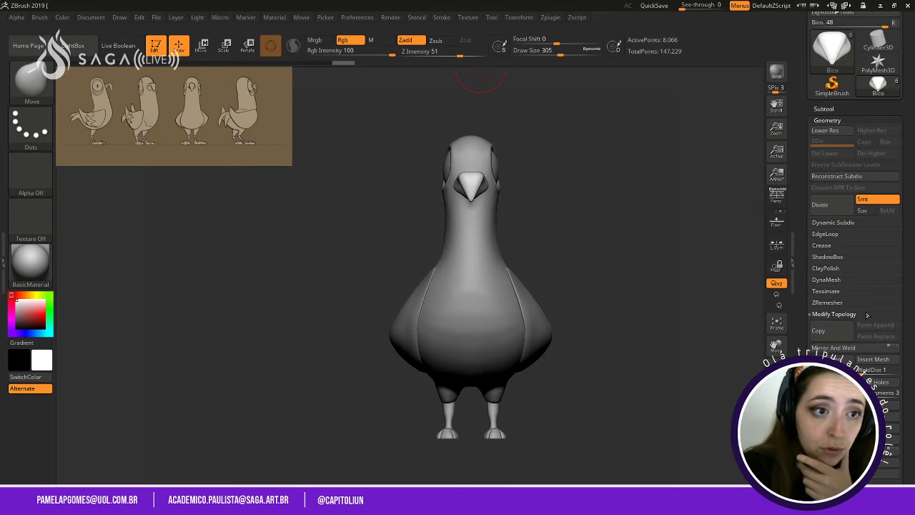
left_click_drag(839, 115, 839, 107)
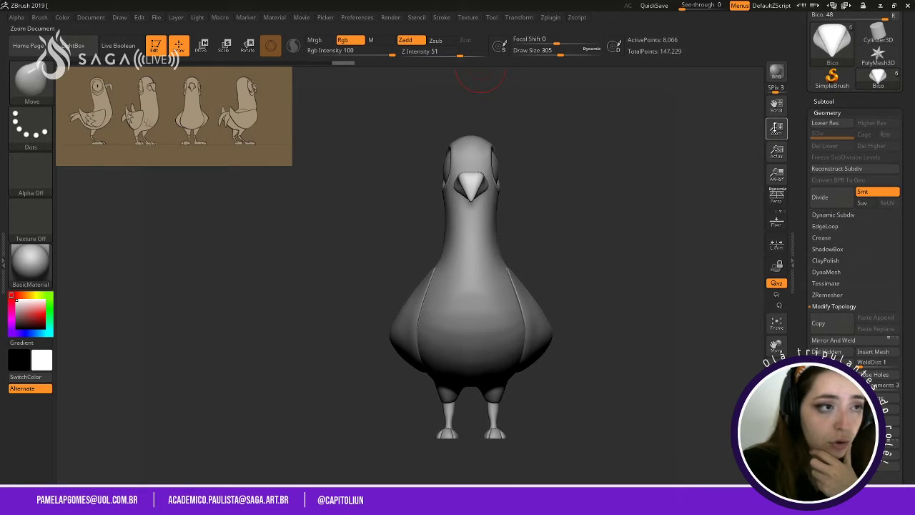
left_click(827, 112)
left_click(823, 101)
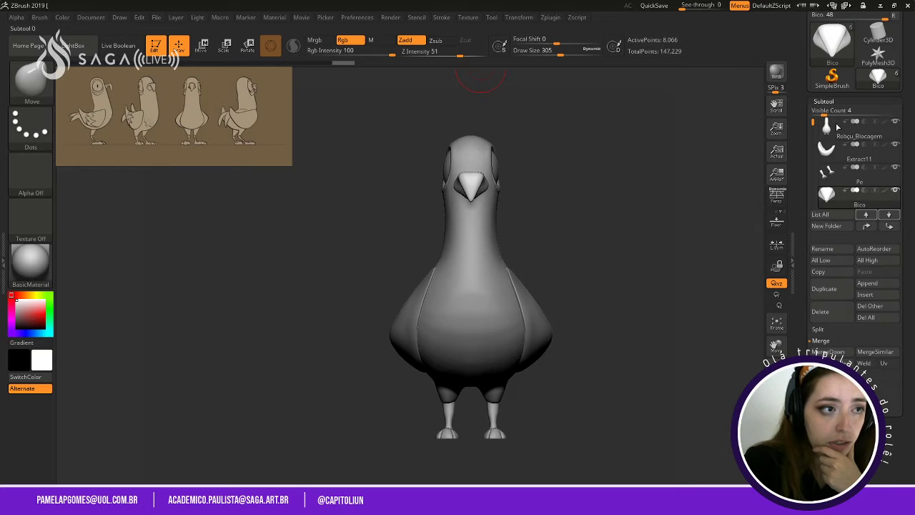
left_click(865, 293)
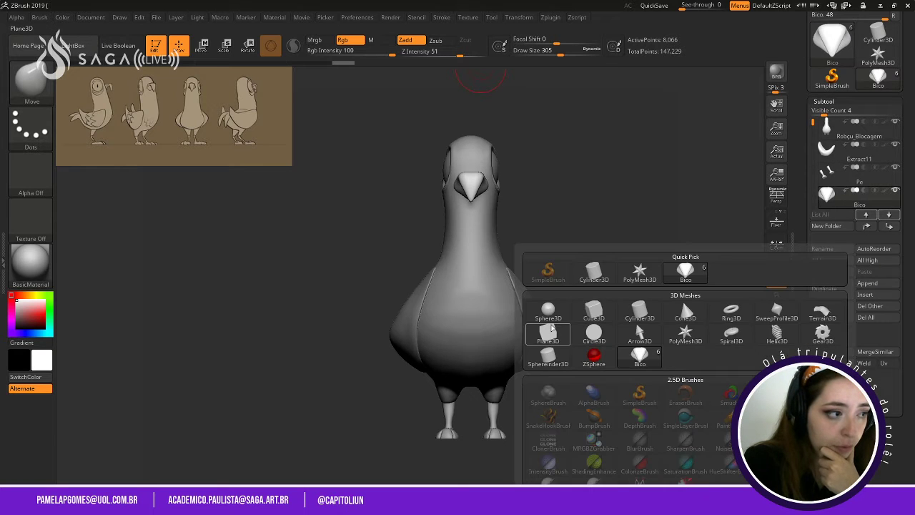
left_click(550, 329)
key("ctrl")
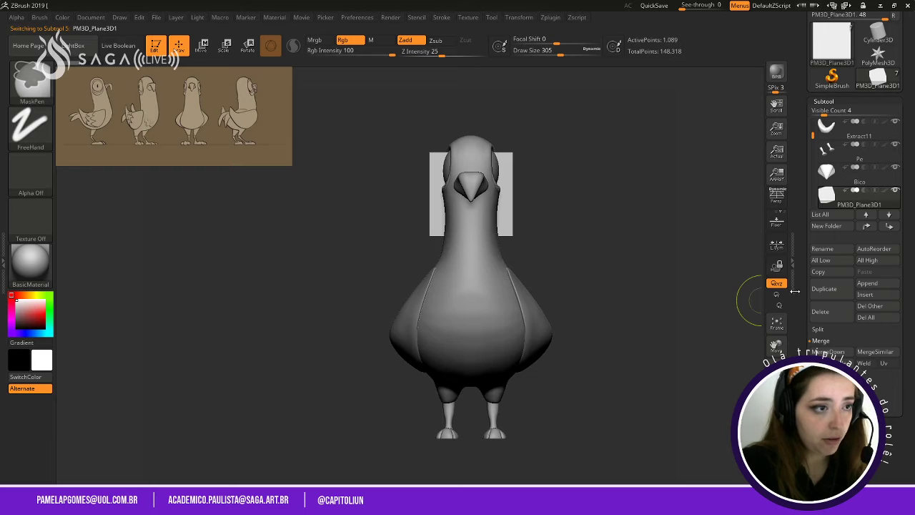
left_click(833, 313)
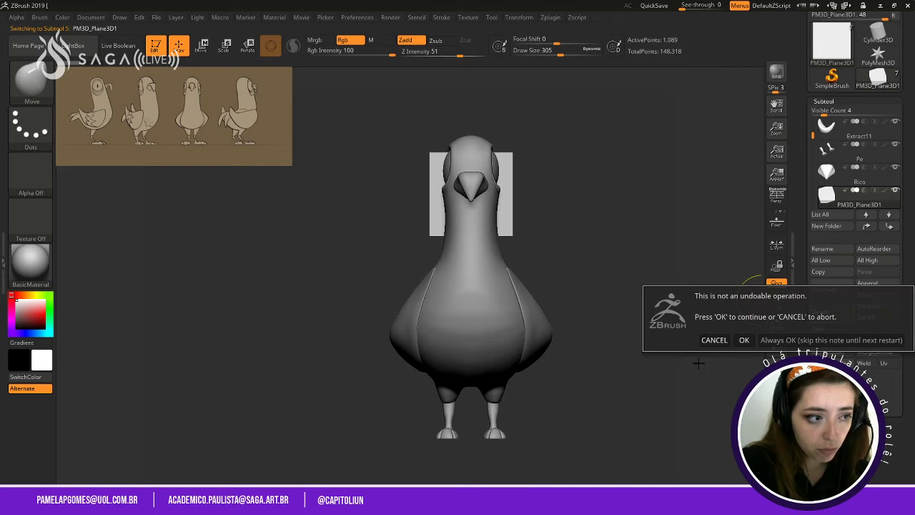
left_click(744, 340)
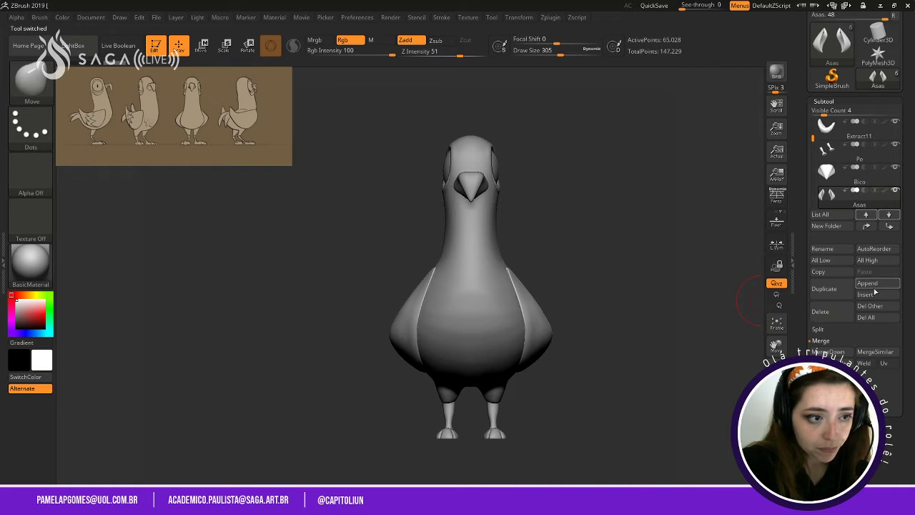
Insert a Sphere3D subtool, scale it to about half size and place it to one side of the pigeon's head.
left_click(867, 294)
left_click(548, 311)
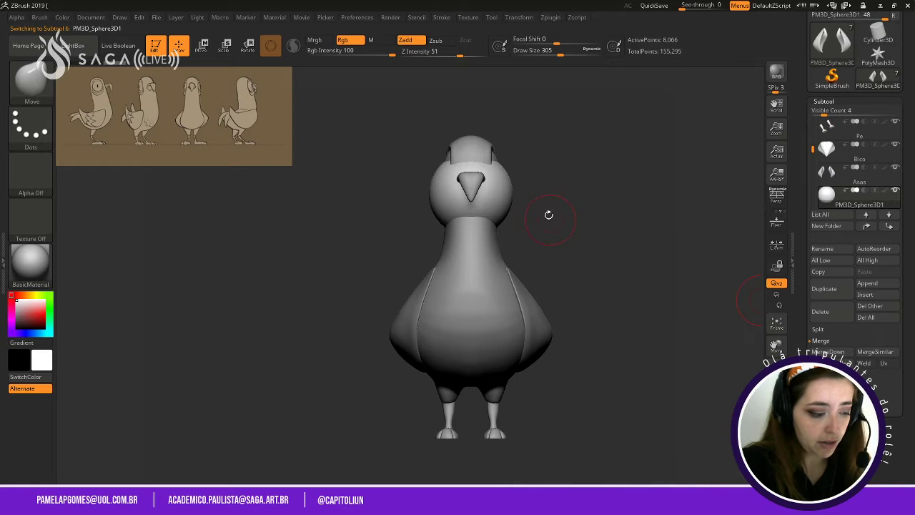
key("w")
left_click_drag(415, 193, 502, 194)
left_click_drag(557, 136, 556, 166)
left_click_drag(557, 224, 472, 224)
left_click_drag(529, 165, 529, 144)
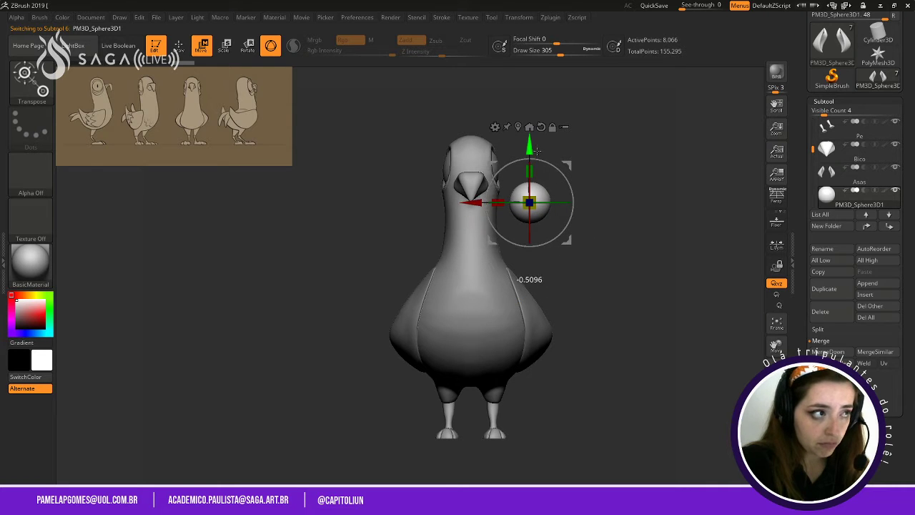
Mirror and weld the small sphere to create a matching copy on the other side of the head.
left_click(835, 102)
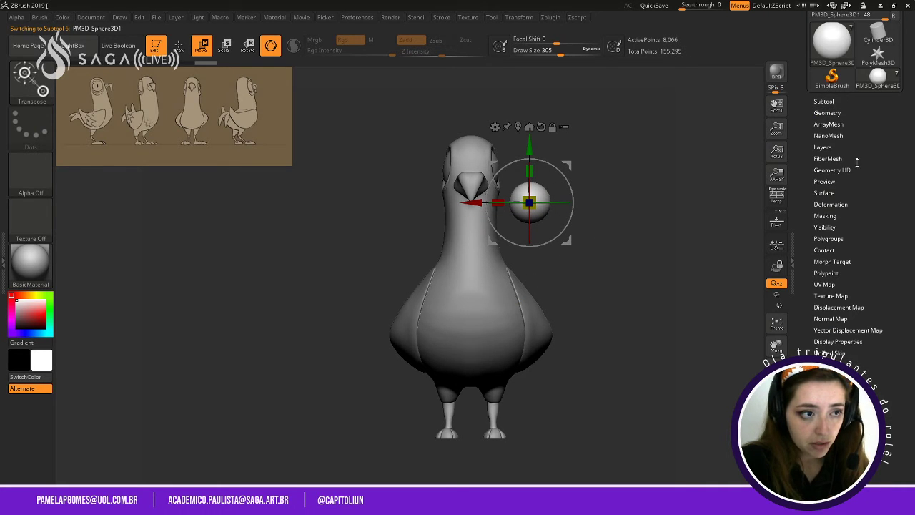
left_click(840, 112)
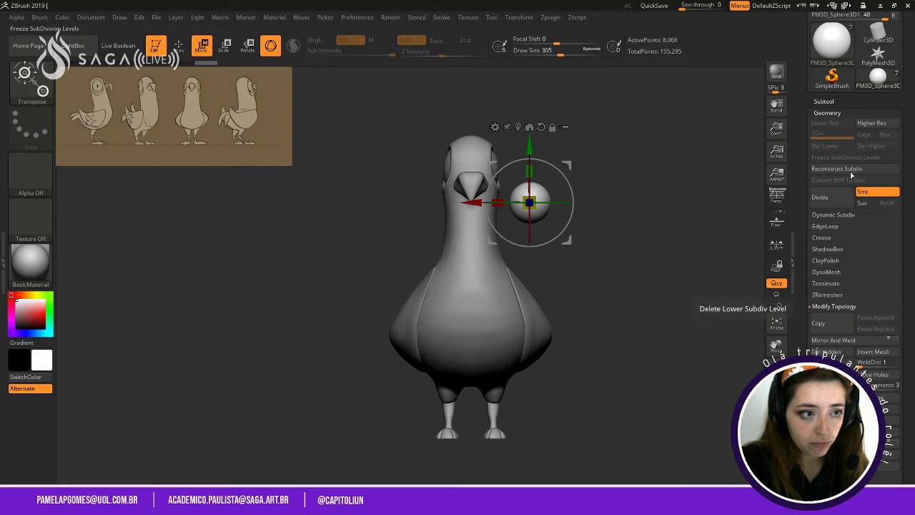
left_click(877, 342)
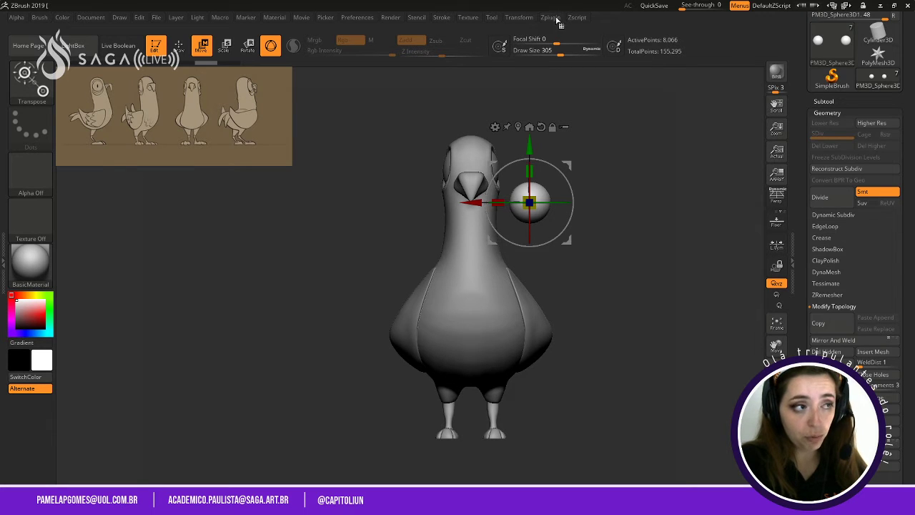
scroll(843, 114, "down", 3)
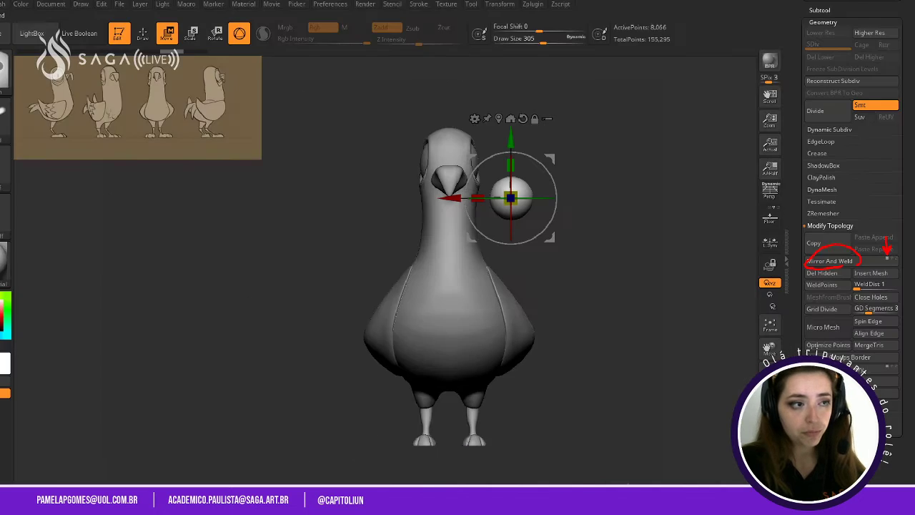
left_click(830, 261)
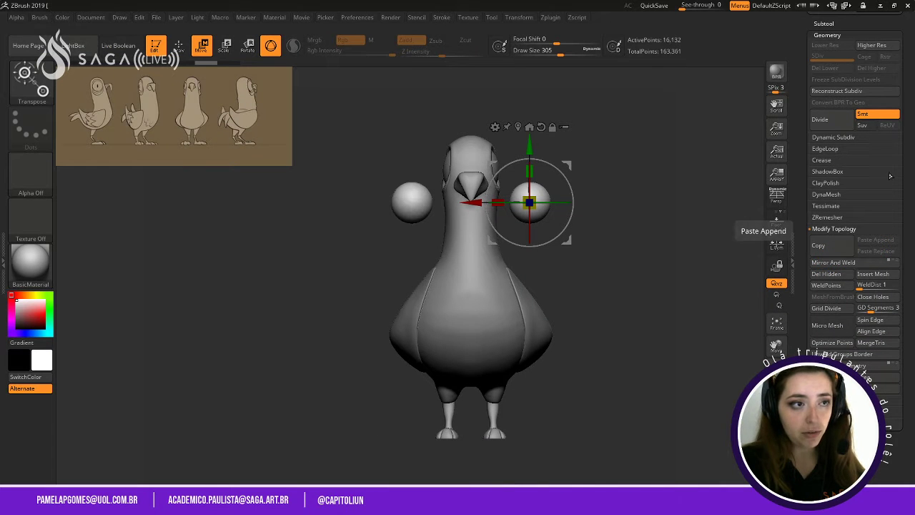
Delete the mirrored test sphere subtool from the pigeon model.
left_click(836, 23)
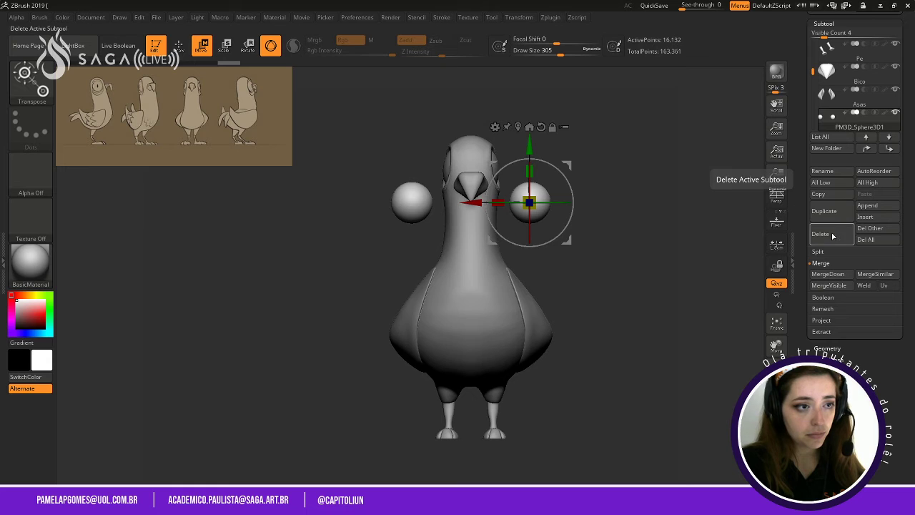
left_click(830, 241)
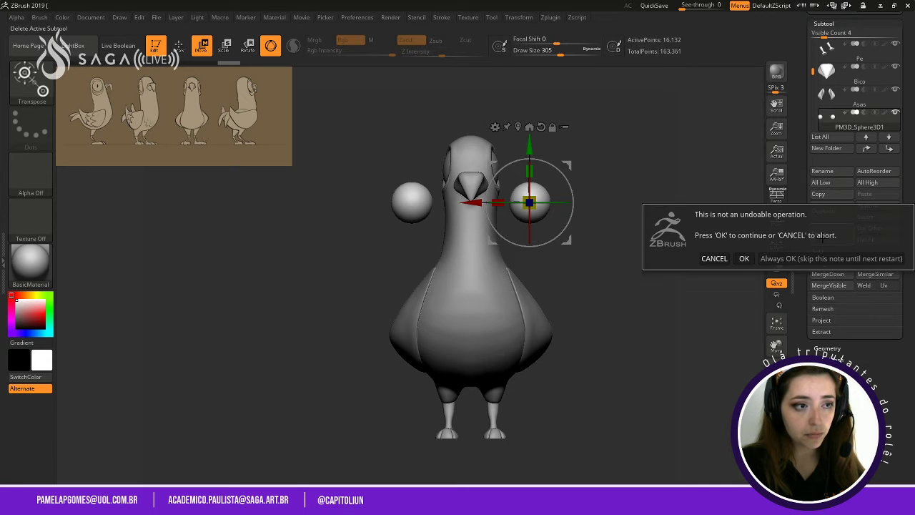
left_click(750, 256)
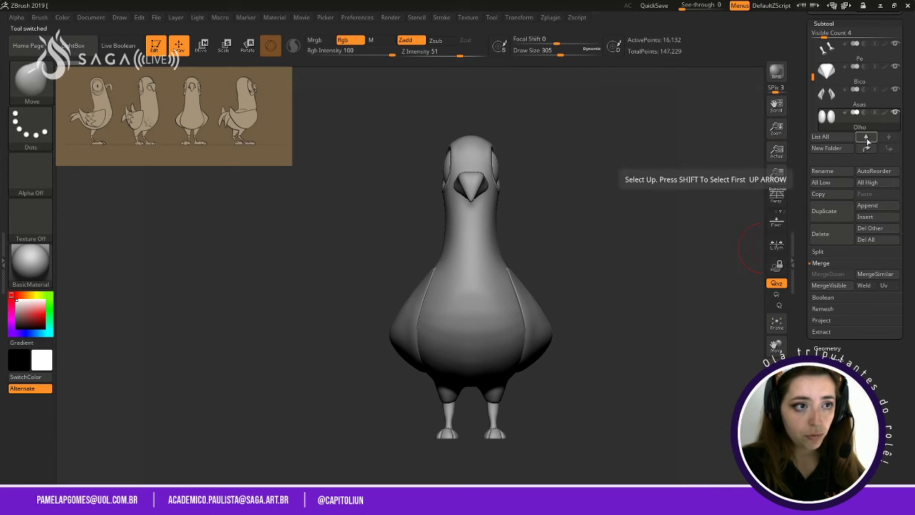
Select the Robçu_Blocagem body subtool and apply Mirror And Weld to it.
left_click(866, 137)
left_click(866, 138)
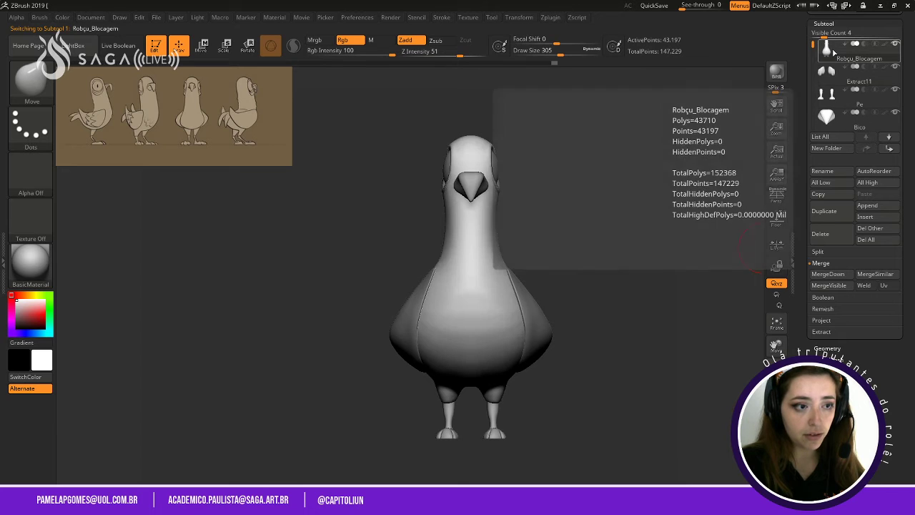
left_click(828, 348)
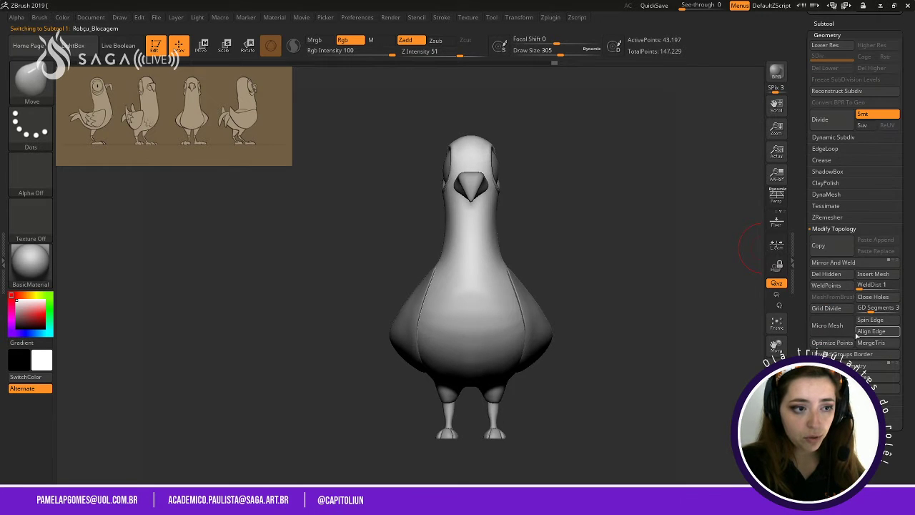
left_click(830, 264)
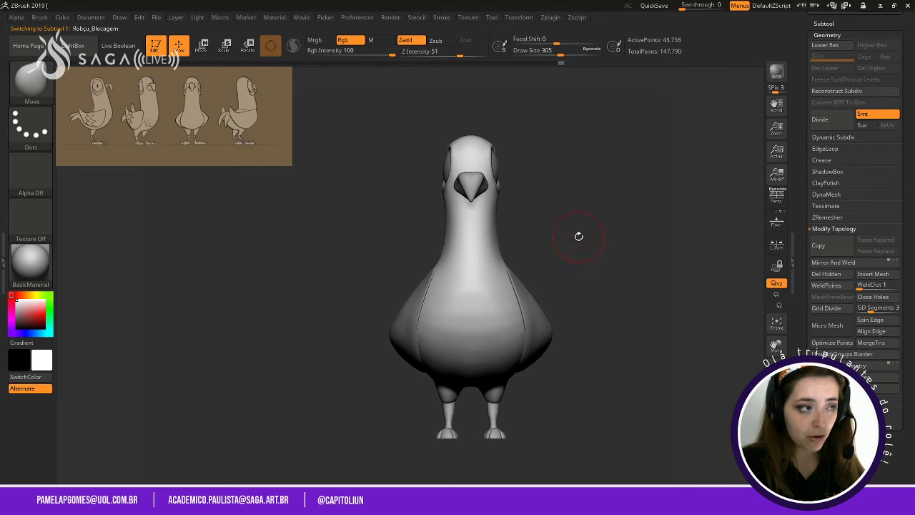
mouse_move(579, 236)
left_mouse_down("shift")
mouse_move(637, 237)
mouse_move(590, 255)
left_mouse_up("shift")
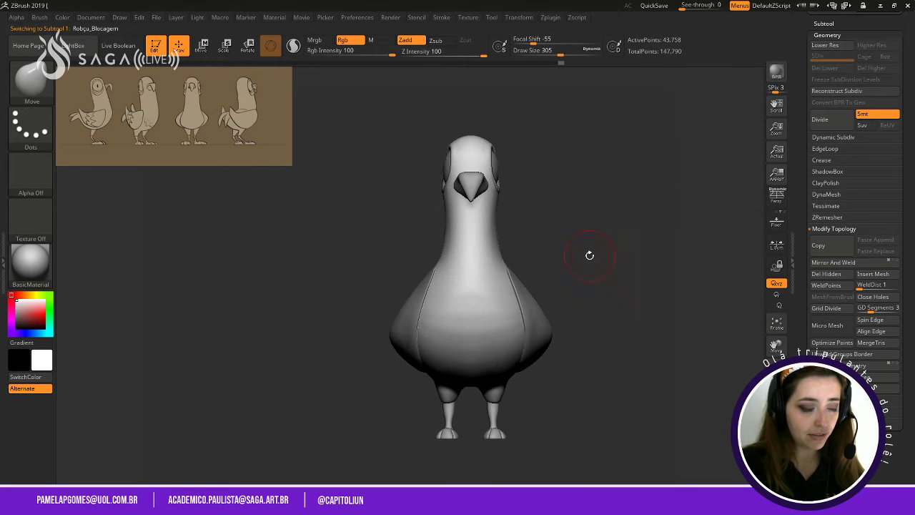
Select the wings to check the other parts, and switch back to the body subtool so it displays again.
left_click(543, 321, "alt")
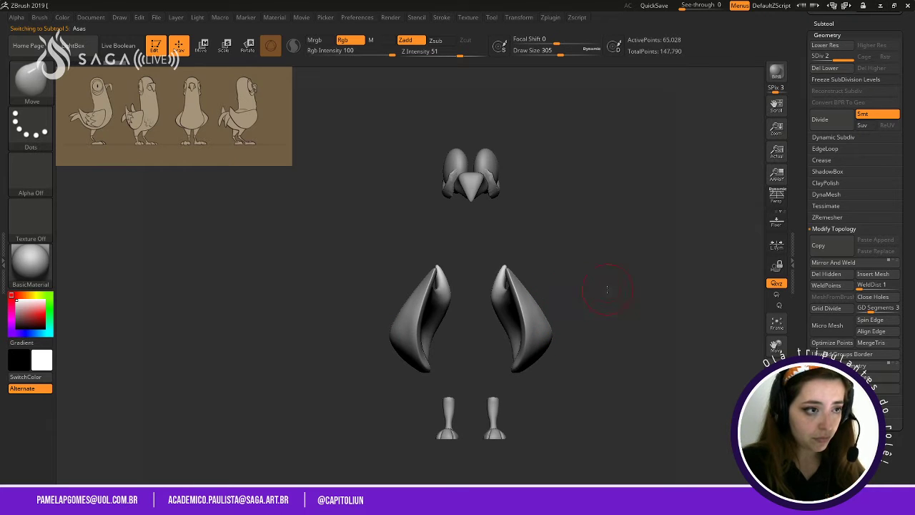
left_click(827, 25)
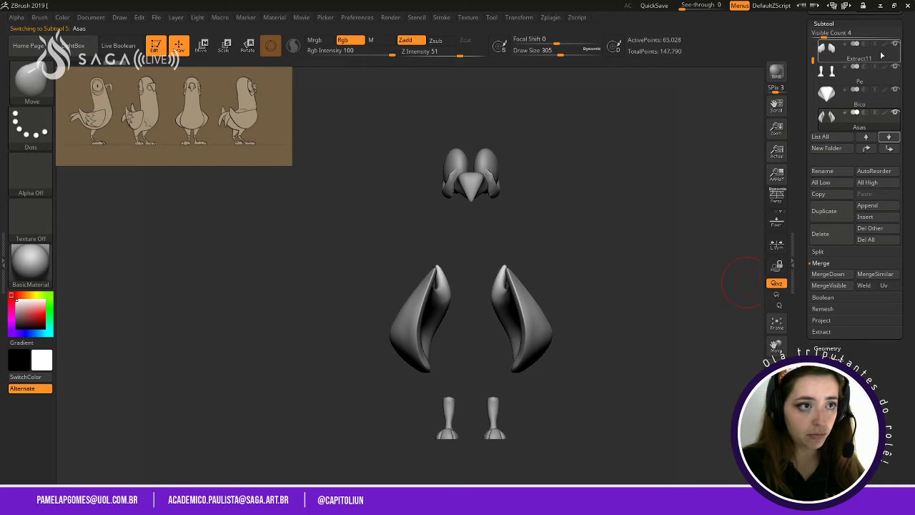
left_click(872, 139)
left_click(871, 139)
left_click(871, 139)
left_click(871, 140)
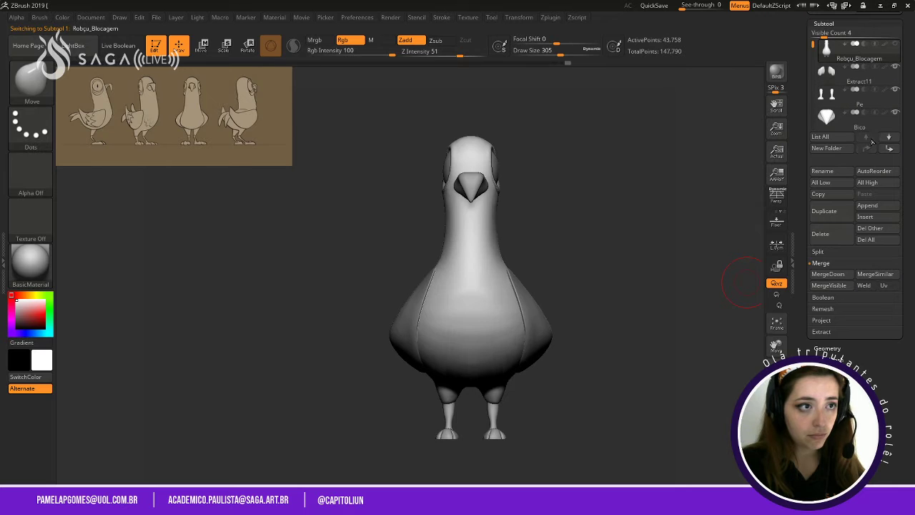
Select the wings, set the Move brush's Draw Size to 657, and pull one wing outward and up.
left_click(529, 313, "alt")
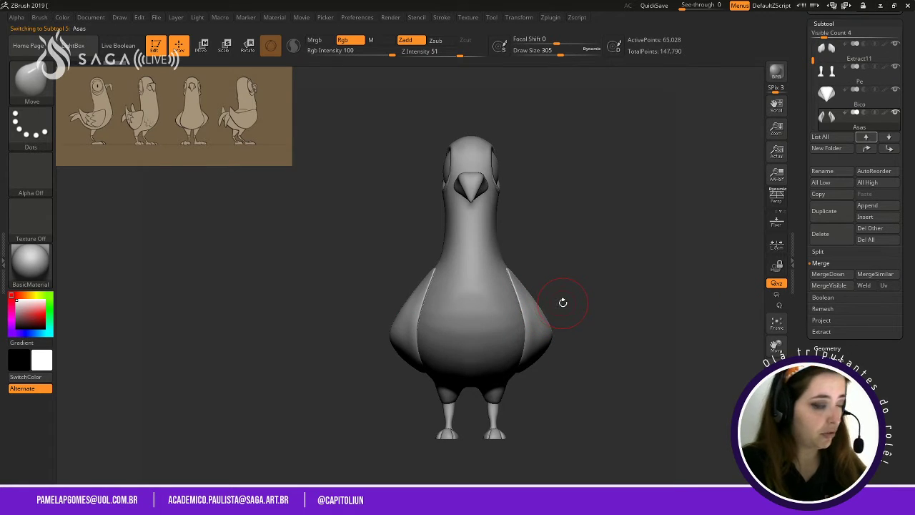
key("space")
left_click_drag(500, 159, 522, 159)
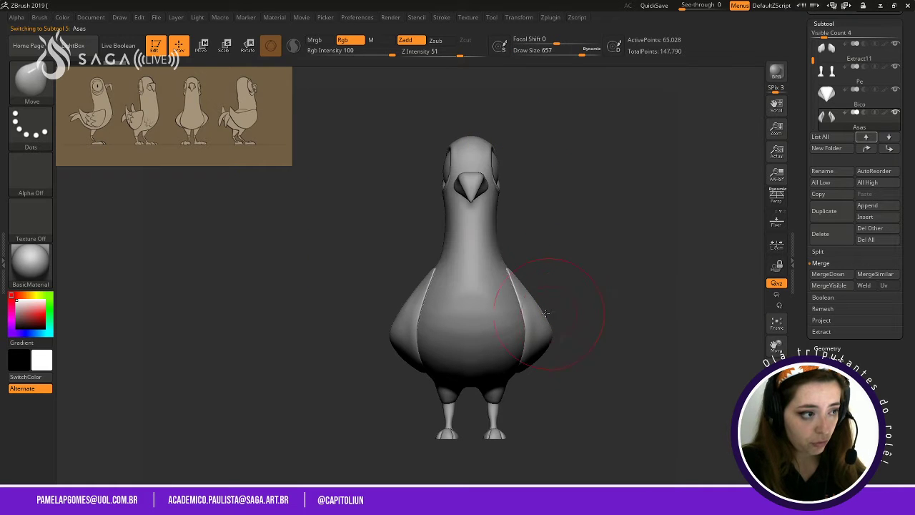
left_click_drag(546, 314, 612, 213)
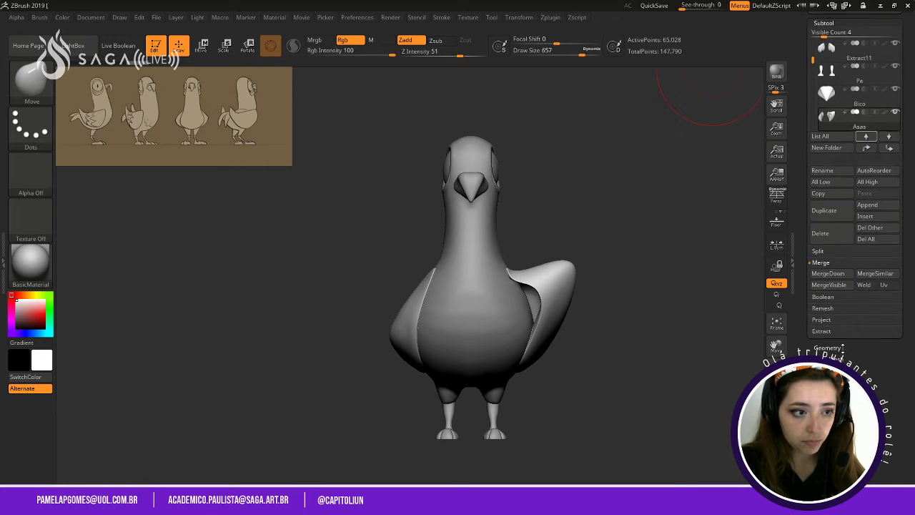
Lower the wings to subdivision level 1 and try Mirror And Weld on the deformed wing.
left_click(828, 348)
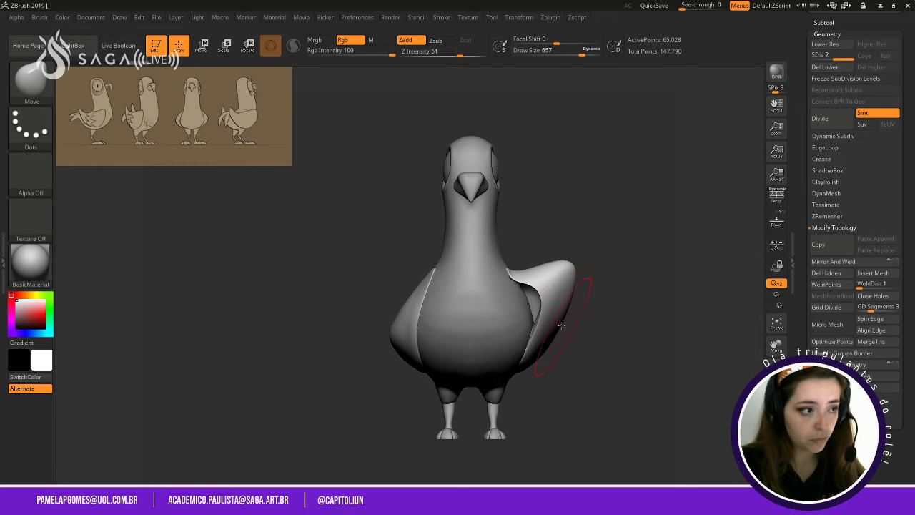
key("ctrl+d")
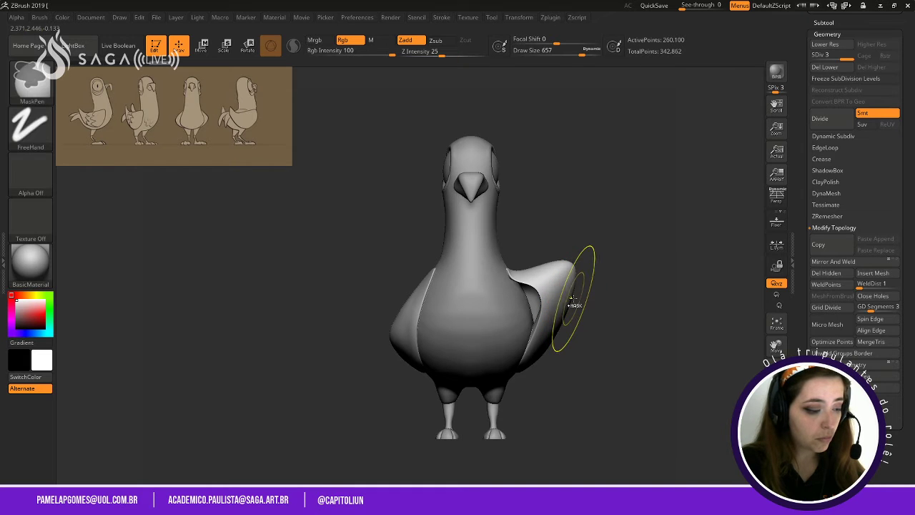
key("shift+d")
key("shift+d")
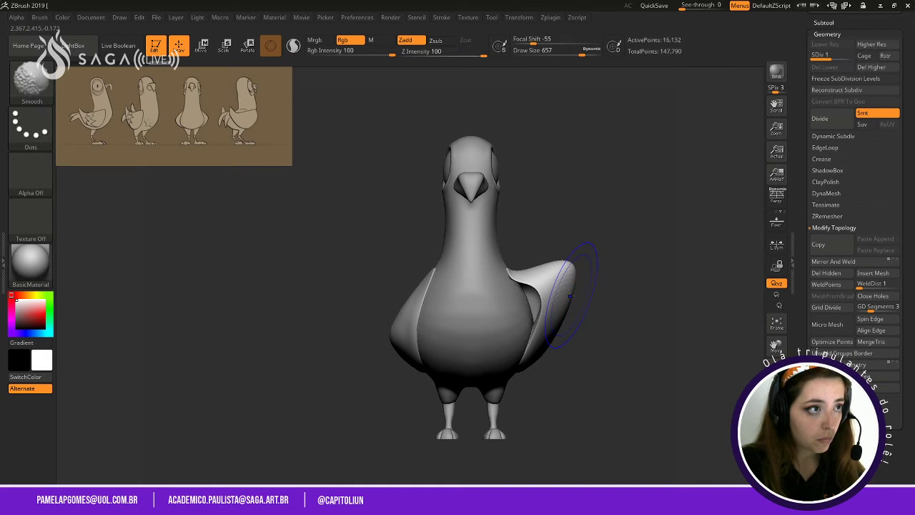
left_click(837, 261)
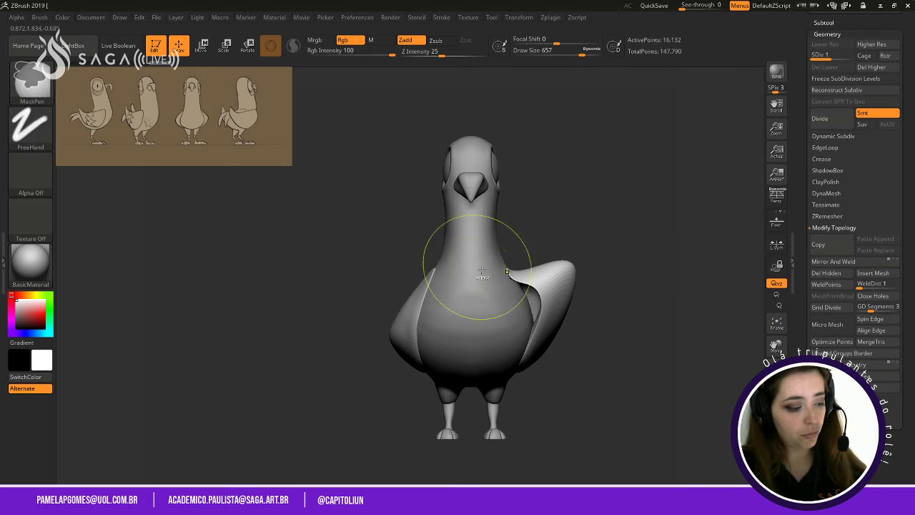
Undo the wing mirroring attempt and the outward pull on the wing.
key("ctrl+z")
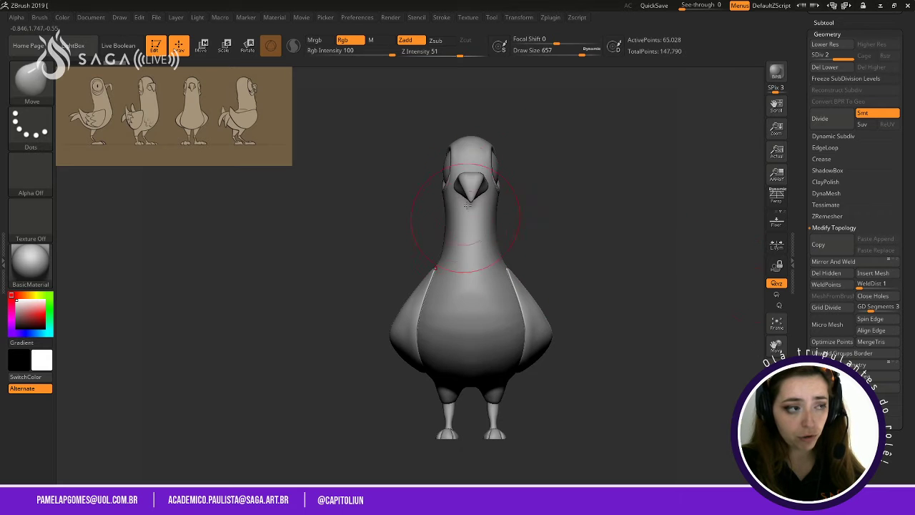
left_click_drag(585, 217, 600, 256)
left_click_drag(596, 299, 613, 303, "shift")
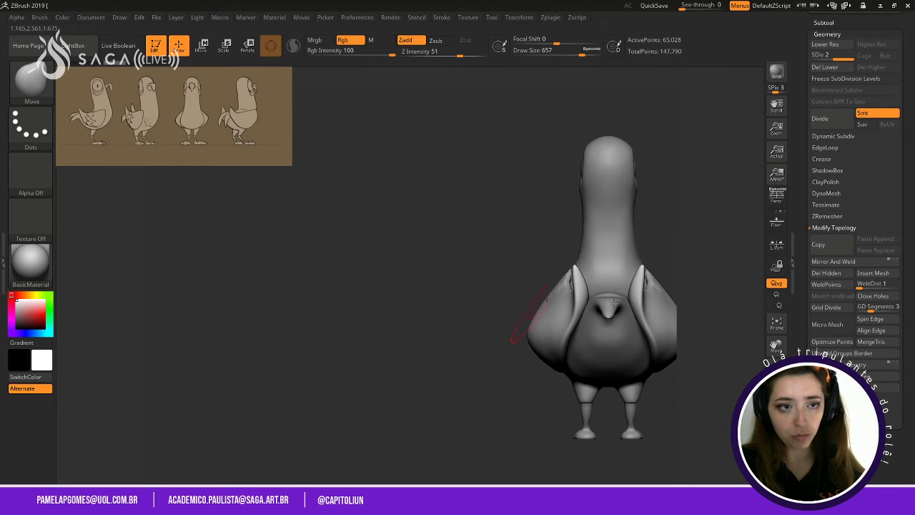
left_click_drag(438, 298, 743, 143, "shift")
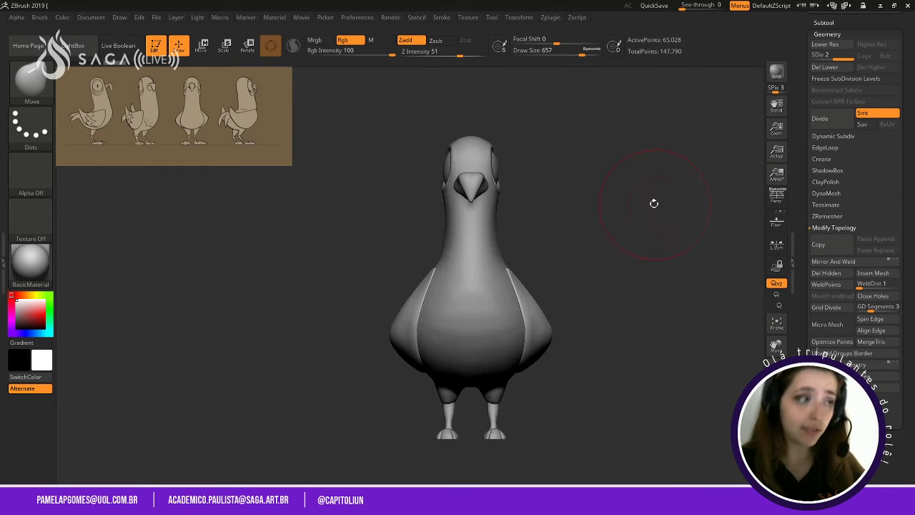
mouse_move(621, 207)
left_mouse_down("alt")
mouse_move(631, 258)
mouse_move(634, 201)
left_mouse_up("alt")
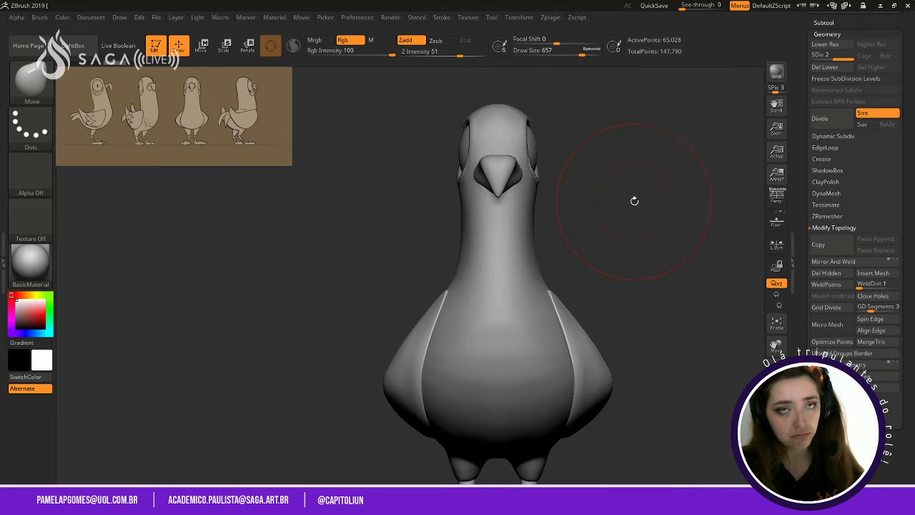
left_click_drag(612, 245, 543, 250)
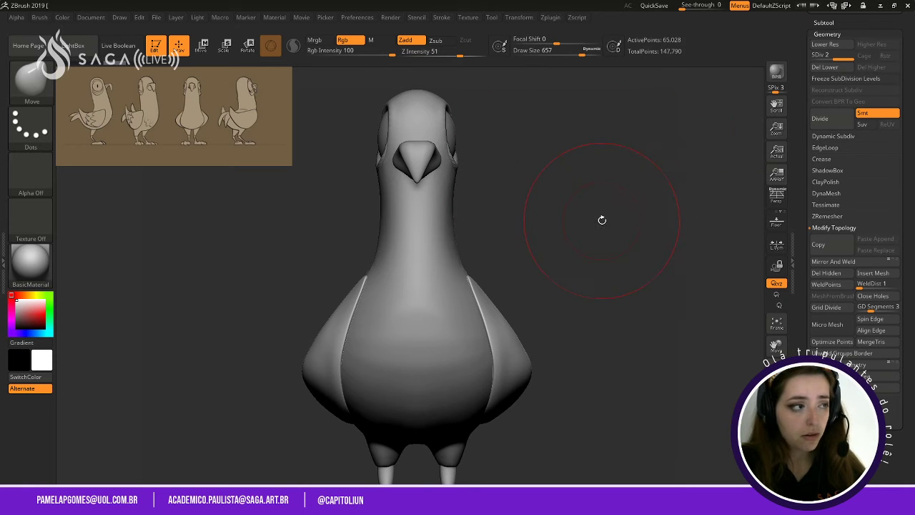
mouse_move(560, 288)
left_mouse_down("alt")
mouse_move(598, 259)
mouse_move(577, 284)
mouse_move(621, 274)
mouse_move(649, 353)
mouse_move(593, 307)
mouse_move(619, 291)
mouse_move(613, 274)
mouse_move(566, 282)
mouse_move(708, 284)
mouse_move(536, 286)
left_mouse_up("alt")
Select the body, reduce the brush's Draw Size to 484, and display the body's wireframe.
left_click(435, 190, "alt")
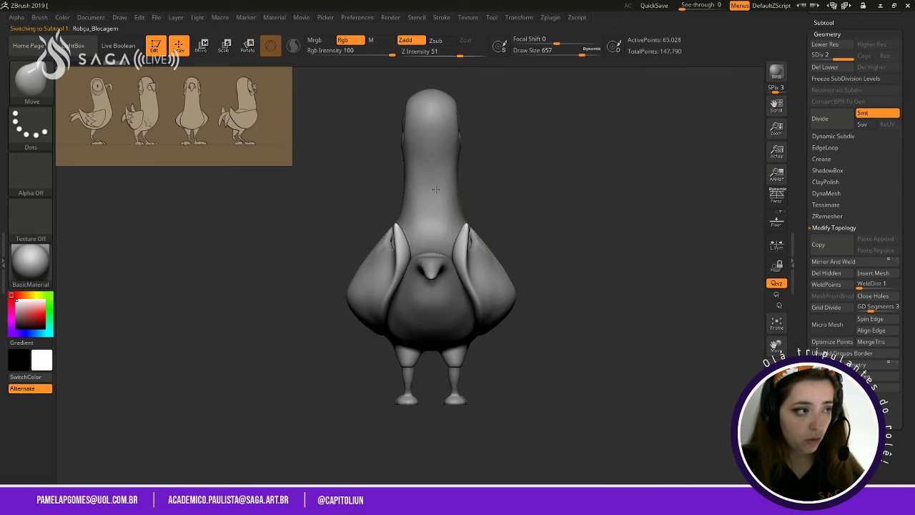
key("space")
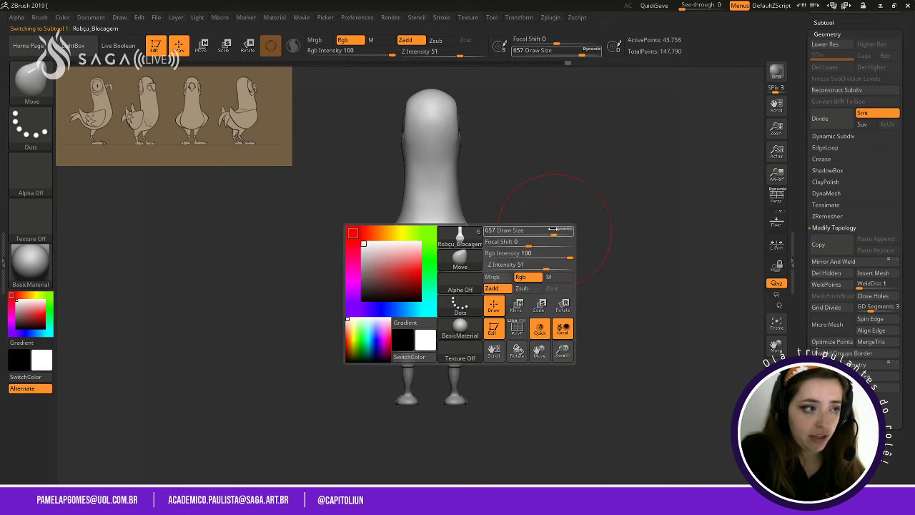
mouse_move(553, 230)
left_mouse_down()
mouse_move(543, 229)
mouse_move(598, 313)
mouse_move(654, 325)
left_mouse_up()
left_click_drag(665, 264, 531, 388)
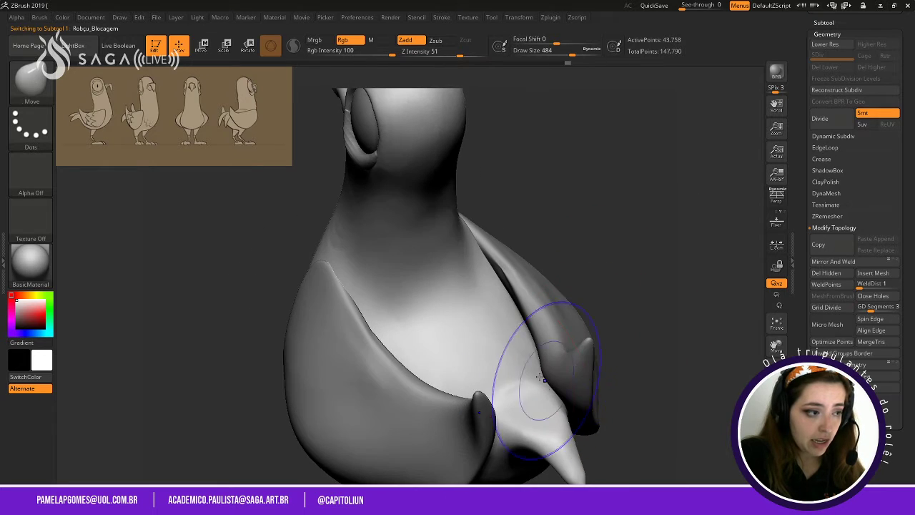
key("shift")
key("shift+f")
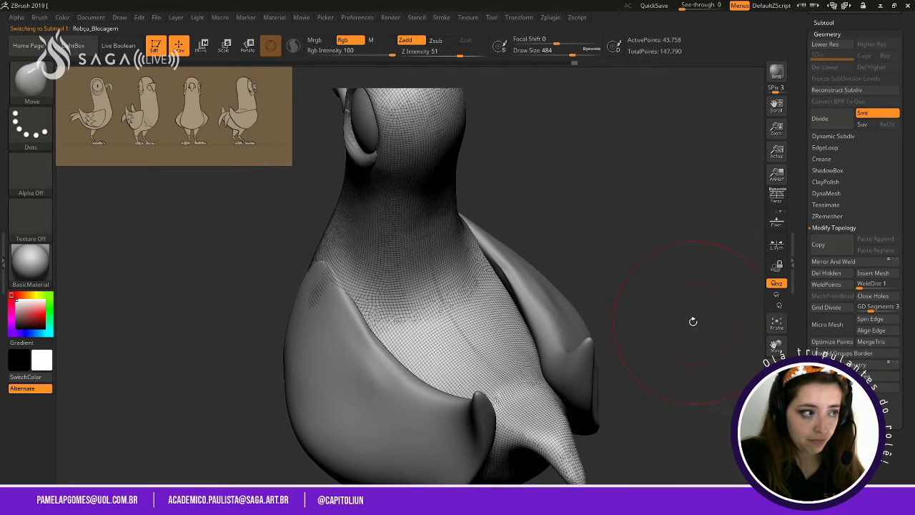
Smooth the body surface from the base of the tail up over the lower back.
left_click_drag(693, 321, 656, 313)
left_click_drag(583, 255, 625, 236)
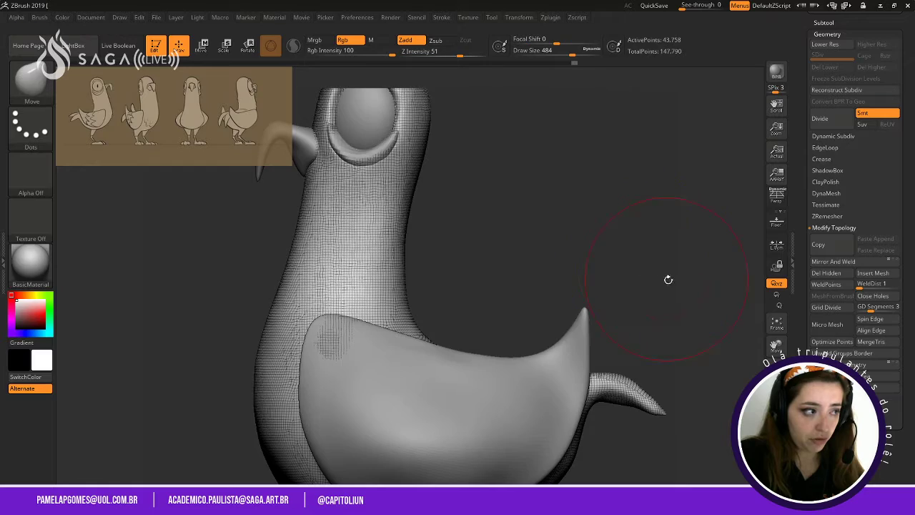
left_click_drag(667, 275, 658, 199)
left_click_drag(695, 363, 639, 382)
mouse_move(476, 422)
left_mouse_down("alt")
mouse_move(441, 394)
mouse_move(500, 422)
left_mouse_up("alt")
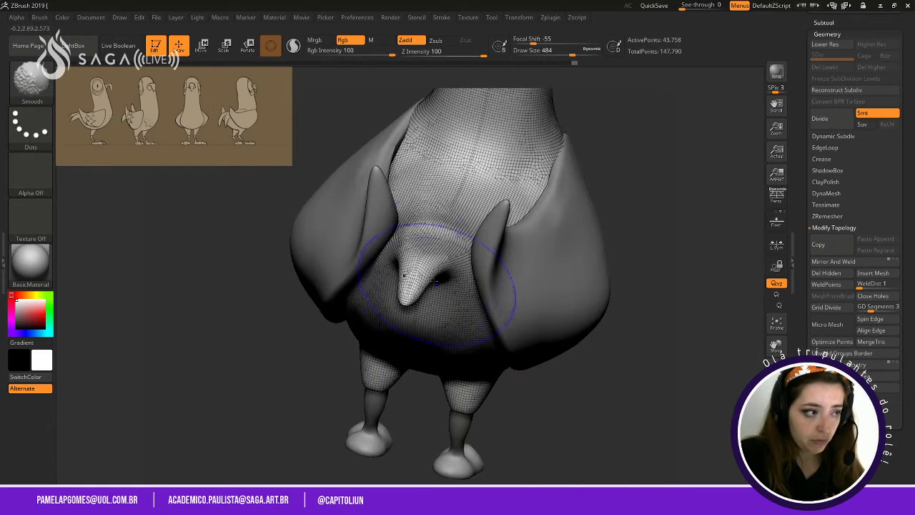
mouse_move(436, 284)
left_mouse_down("shift")
mouse_move(422, 283)
mouse_move(435, 206)
left_mouse_up("shift")
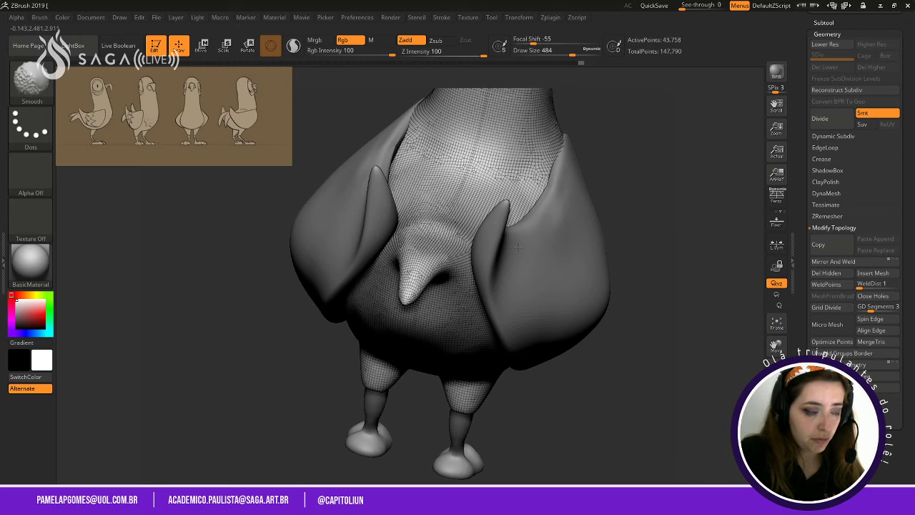
Reduce the brush's Draw Size to 293 and smooth the transition between the tail and the back.
key("space")
mouse_move(661, 198)
left_mouse_down()
mouse_move(650, 198)
mouse_move(670, 232)
mouse_move(665, 266)
left_mouse_up()
left_click_drag(501, 200, 419, 216, "shift")
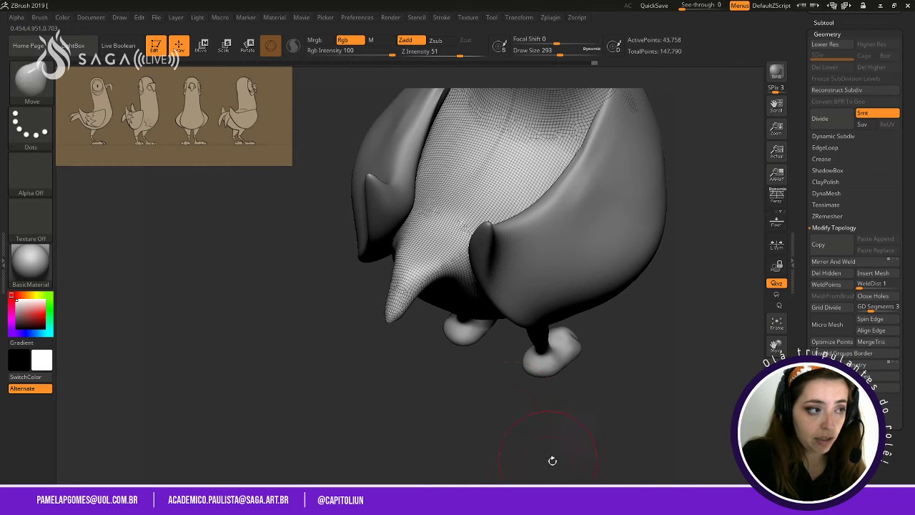
left_click_drag(551, 459, 565, 388, "shift")
left_click_drag(715, 208, 646, 201, "shift")
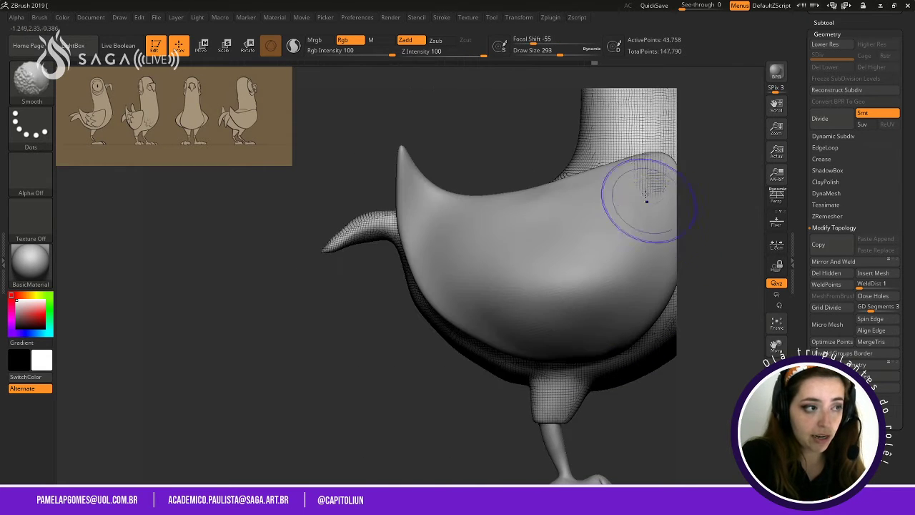
Hide the wireframe, then reshape the tail's tip, underside and top with the Move brush into a smoother downward curve.
key("shift+f")
left_click_drag(662, 399, 549, 484, "alt")
left_click_drag(660, 206, 400, 275)
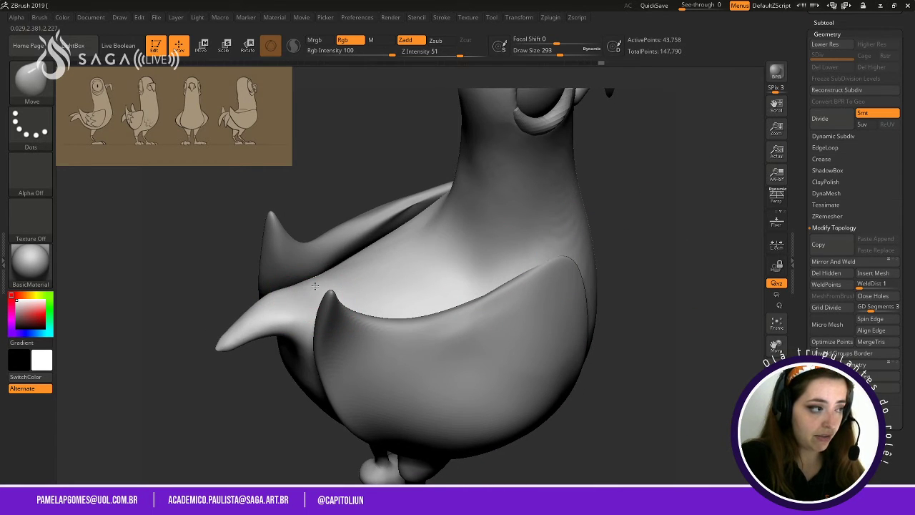
left_click_drag(189, 297, 361, 226, "shift")
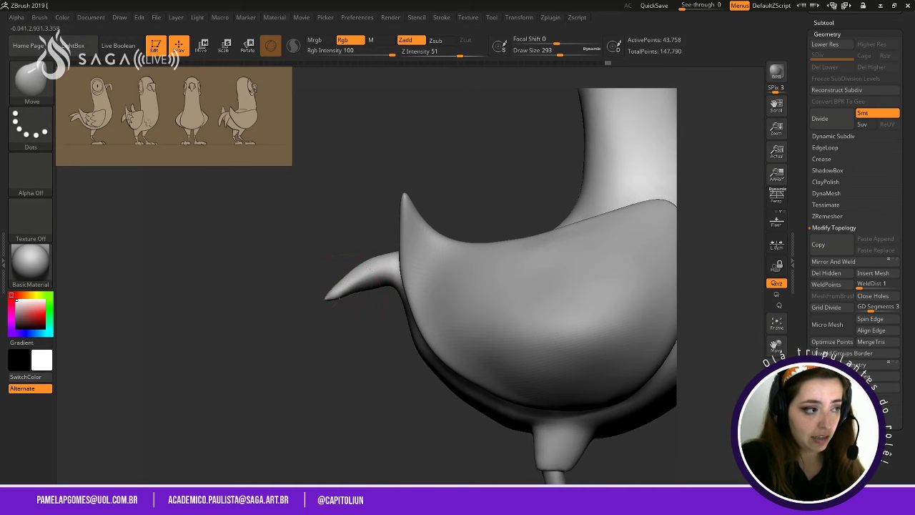
mouse_move(346, 284)
left_mouse_down()
mouse_move(364, 273)
mouse_move(351, 285)
left_mouse_up()
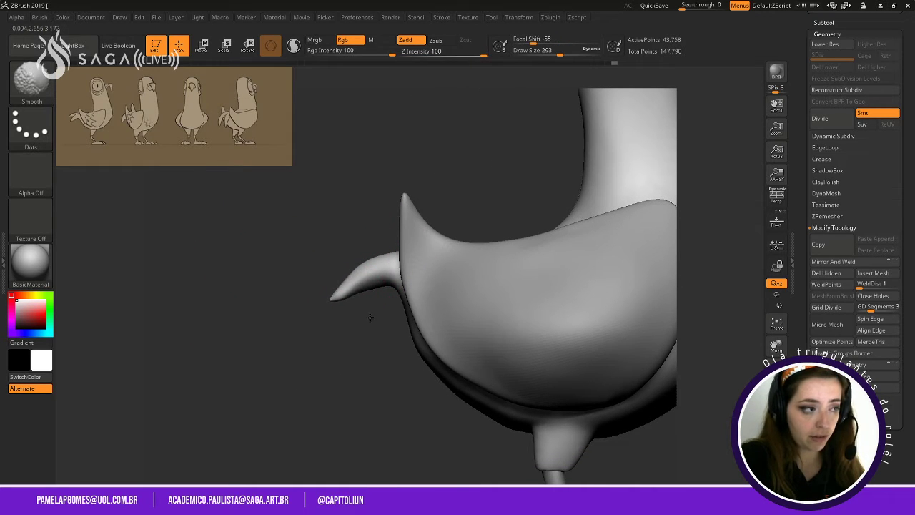
mouse_move(373, 317)
left_mouse_down()
mouse_move(394, 310)
mouse_move(373, 284)
left_mouse_up()
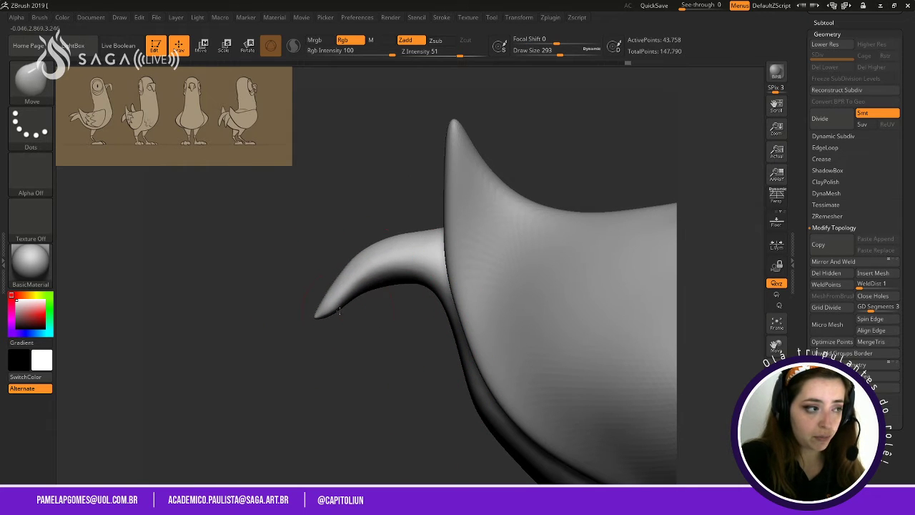
left_click_drag(340, 310, 342, 301)
left_click_drag(407, 245, 410, 238)
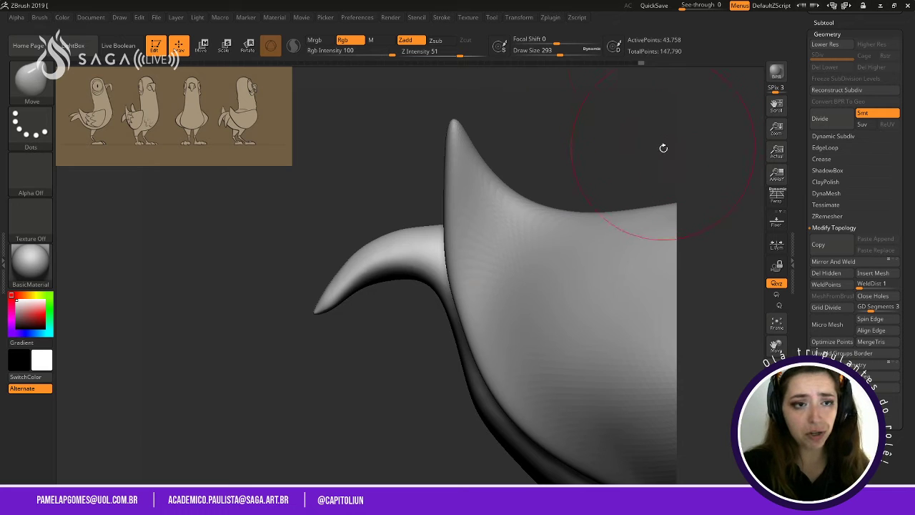
Set the brush's Draw Size to 453 and smooth the rump area below the tail.
right_click_drag(667, 160, 672, 108, "ctrl")
right_click_drag(716, 153, 648, 90, "ctrl")
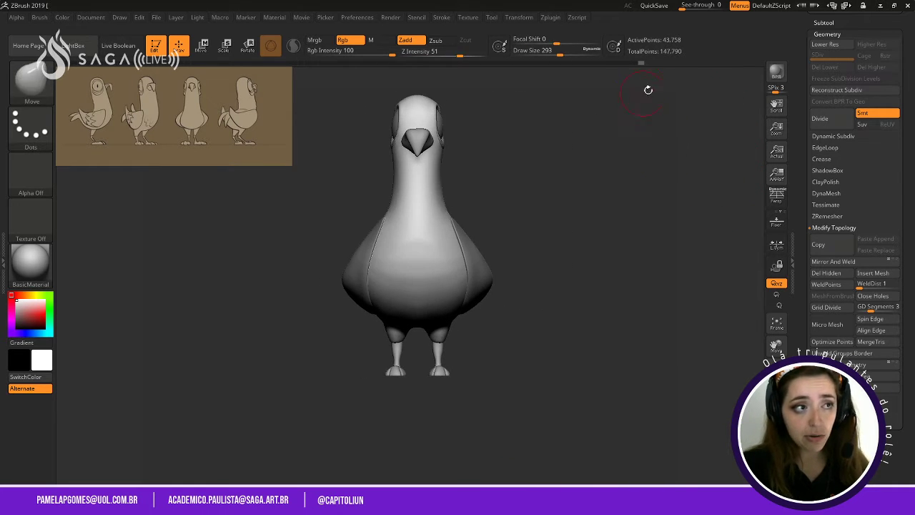
right_click_drag(598, 180, 683, 194, "ctrl")
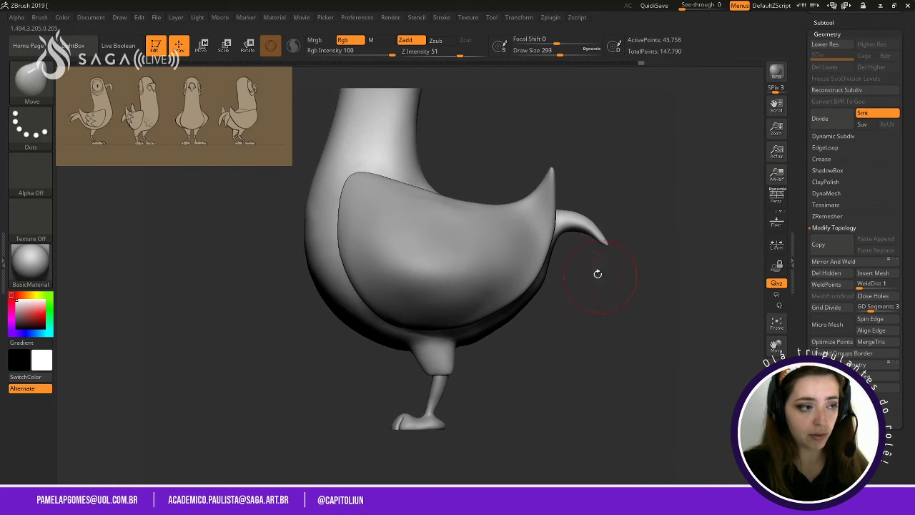
key("space")
left_click_drag(598, 274, 611, 272)
right_click_drag(619, 302, 585, 304)
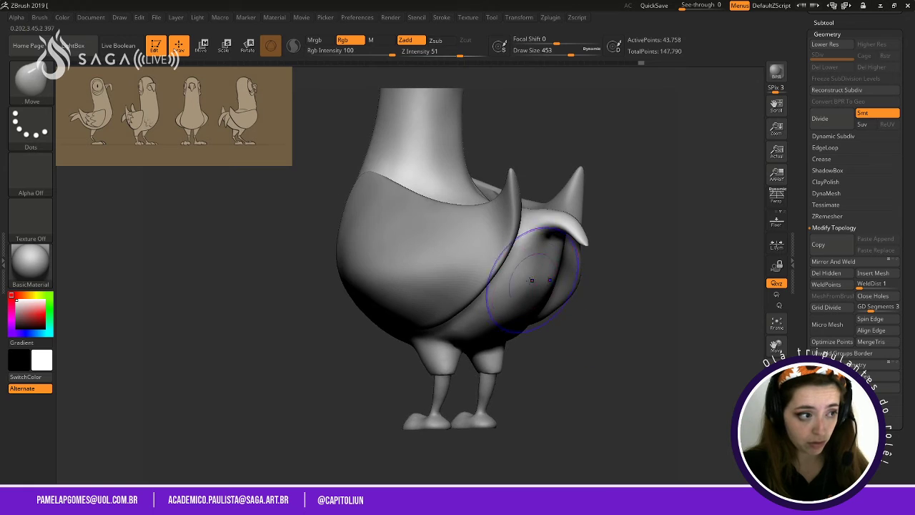
left_click_drag(529, 287, 527, 265, "shift")
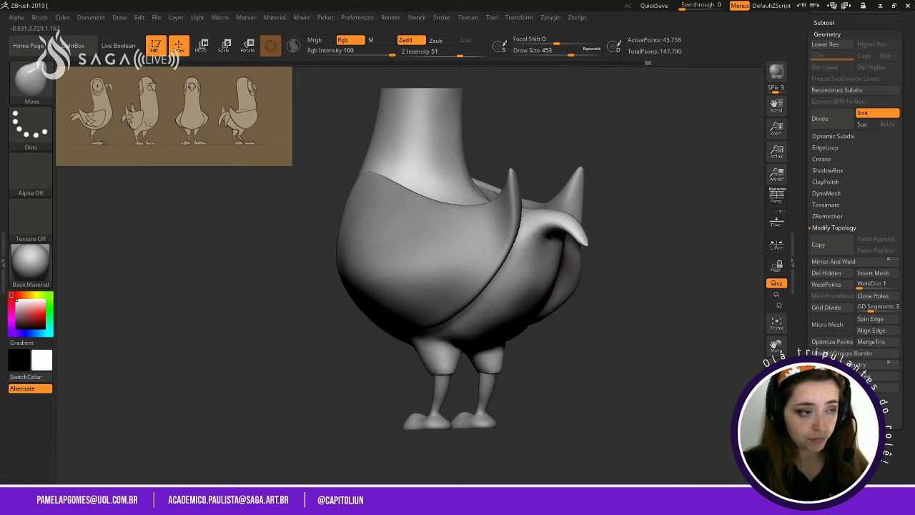
Pull the tail's end slightly inward with the Move brush and smooth the lower rump beneath it.
right_click_drag(566, 304, 612, 275, "shift")
left_click_drag(580, 233, 576, 229)
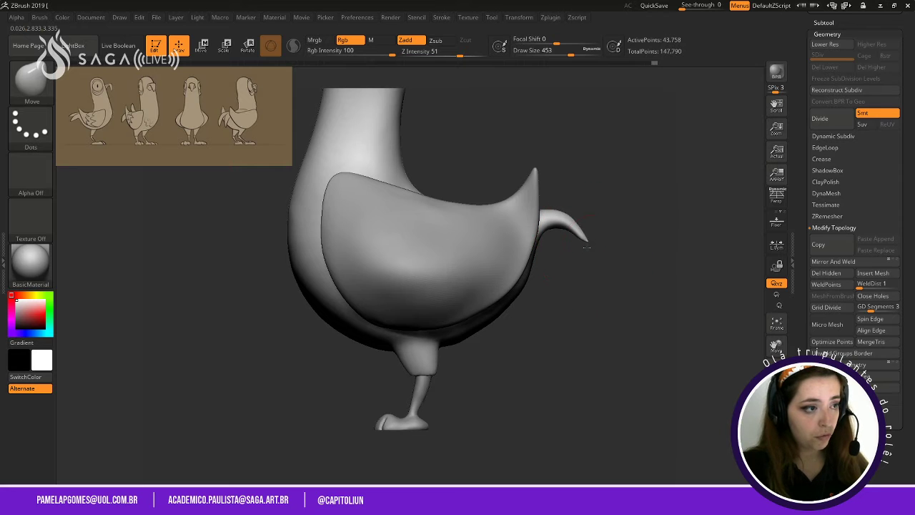
right_click_drag(578, 237, 574, 277, "shift")
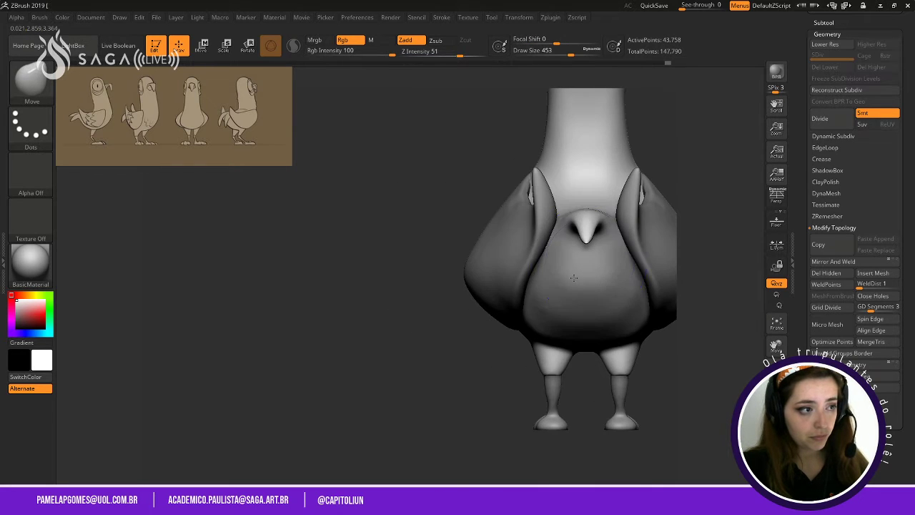
key("shift")
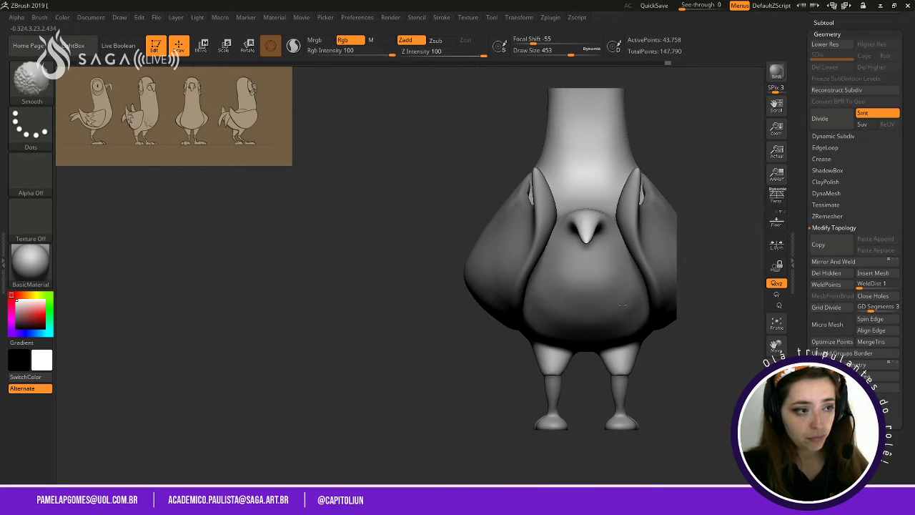
mouse_move(388, 353)
left_mouse_down()
mouse_move(497, 319)
mouse_move(511, 350)
mouse_move(384, 348)
left_mouse_up()
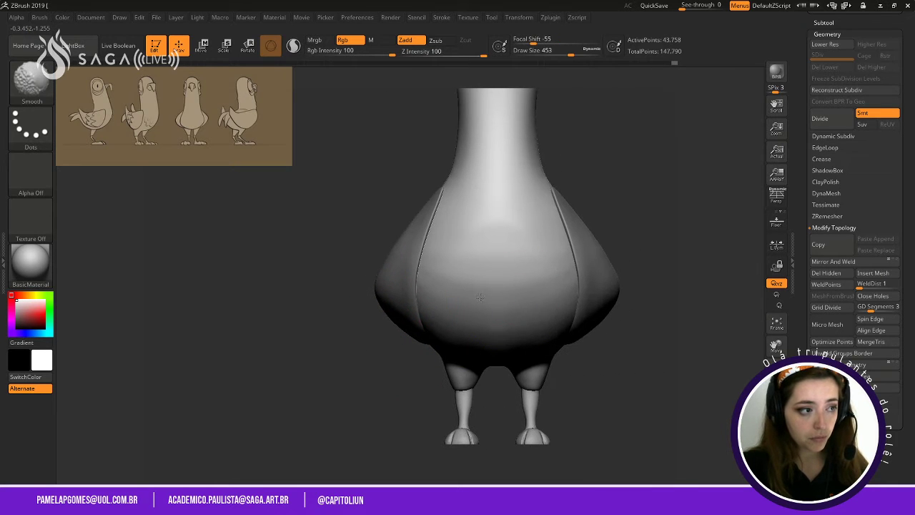
Try to carve a scalloped feather outline into the chest with the DamStandard brush.
key("b")
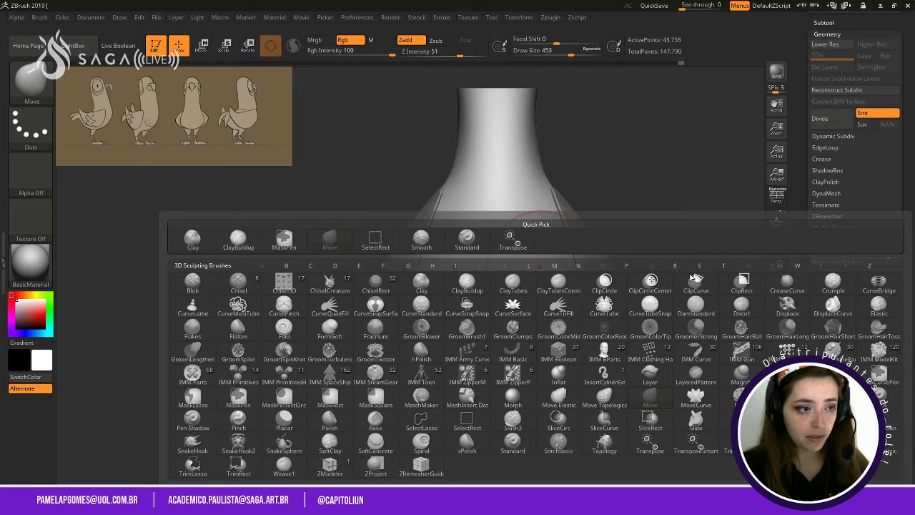
key("d")
key("a")
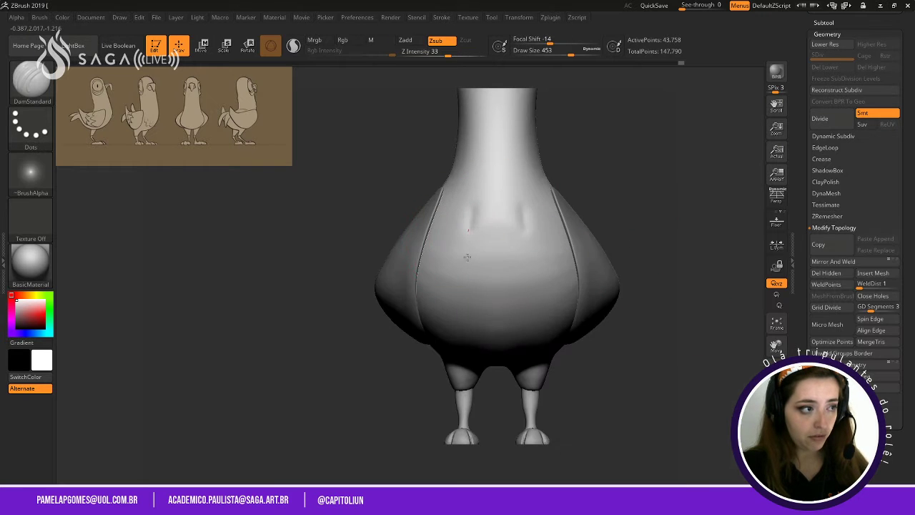
left_click_drag(467, 257, 499, 309)
mouse_move(688, 275)
left_mouse_down()
mouse_move(607, 275)
mouse_move(696, 274)
left_mouse_up()
key("ctrl+z")
mouse_move(612, 183)
left_mouse_down()
mouse_move(602, 188)
mouse_move(624, 164)
mouse_move(628, 231)
left_mouse_up()
mouse_move(458, 294)
left_mouse_down()
mouse_move(449, 318)
mouse_move(467, 336)
mouse_move(468, 353)
mouse_move(488, 353)
mouse_move(481, 370)
mouse_move(501, 392)
left_mouse_up()
left_click_drag(642, 268, 630, 282, "alt")
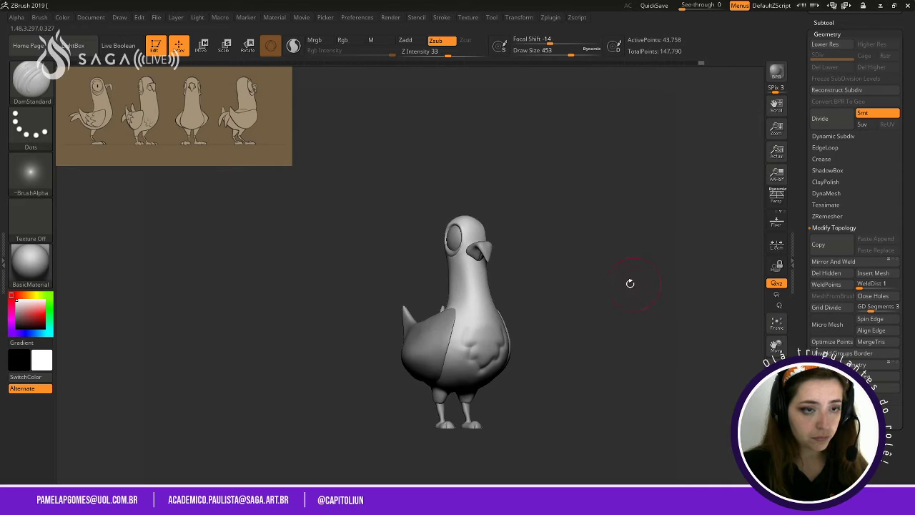
Undo the feather outline strokes on the chest.
left_click_drag(600, 247, 623, 312, "alt")
left_click_drag(629, 189, 638, 303, "alt")
key("ctrl+z")
key("ctrl+z")
key("ctrl+z")
left_click_drag(647, 232, 608, 228)
mouse_move(635, 178)
left_mouse_down("alt")
mouse_move(638, 197)
mouse_move(612, 222)
mouse_move(576, 225)
left_mouse_up("alt")
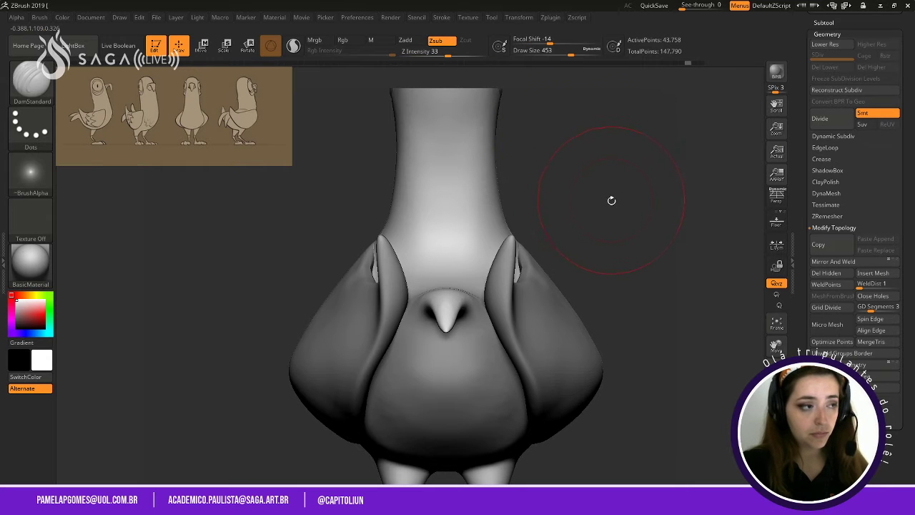
left_click_drag(610, 200, 605, 157, "alt")
left_click_drag(594, 255, 601, 286, "alt")
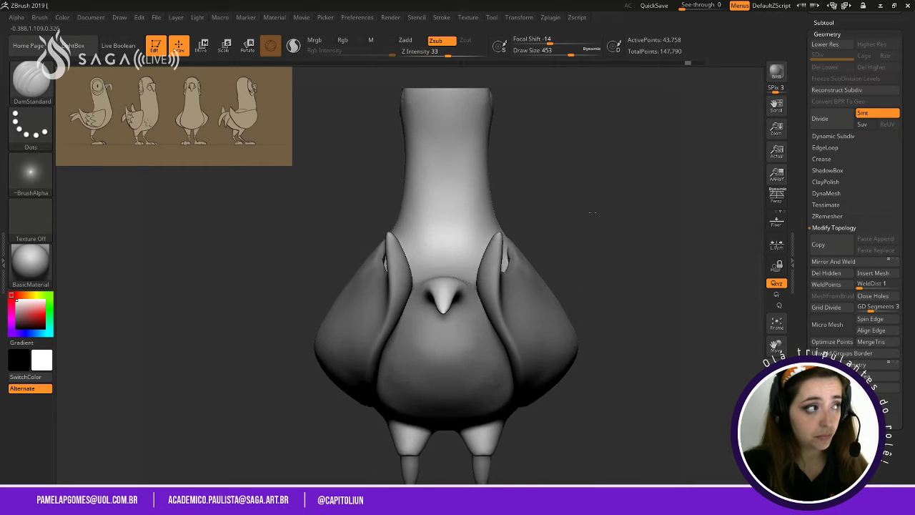
Set the Draw Size to 163 and build up a rounded fold beneath the lower eyelid with the ClayBuildup brush.
left_click_drag(592, 215, 648, 221, "shift")
mouse_move(588, 163)
left_mouse_down("alt")
mouse_move(623, 243)
mouse_move(658, 230)
mouse_move(635, 215)
mouse_move(586, 219)
mouse_move(625, 201)
left_mouse_up("alt")
key("space")
left_click_drag(646, 155, 576, 343, "alt")
left_click_drag(623, 167, 586, 331)
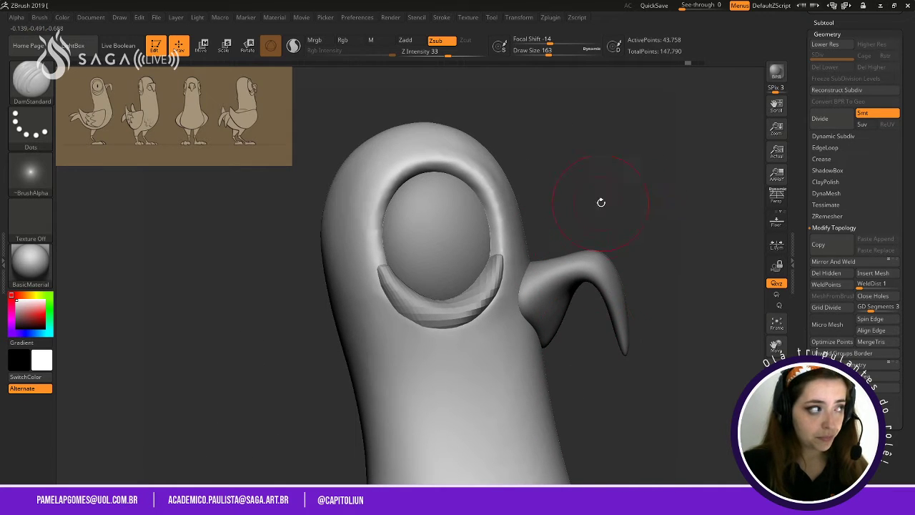
left_click_drag(601, 202, 624, 267, "alt")
left_click_drag(629, 326, 608, 292, "alt")
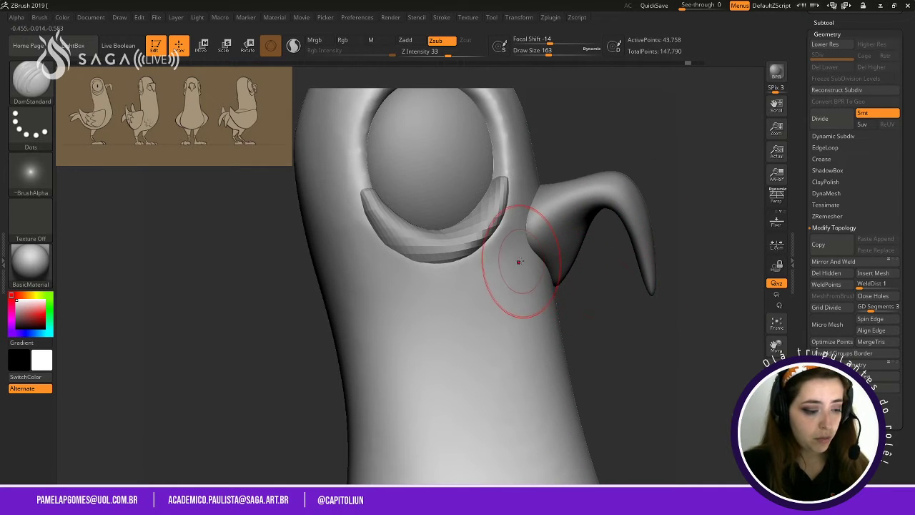
key("b")
left_click(451, 283)
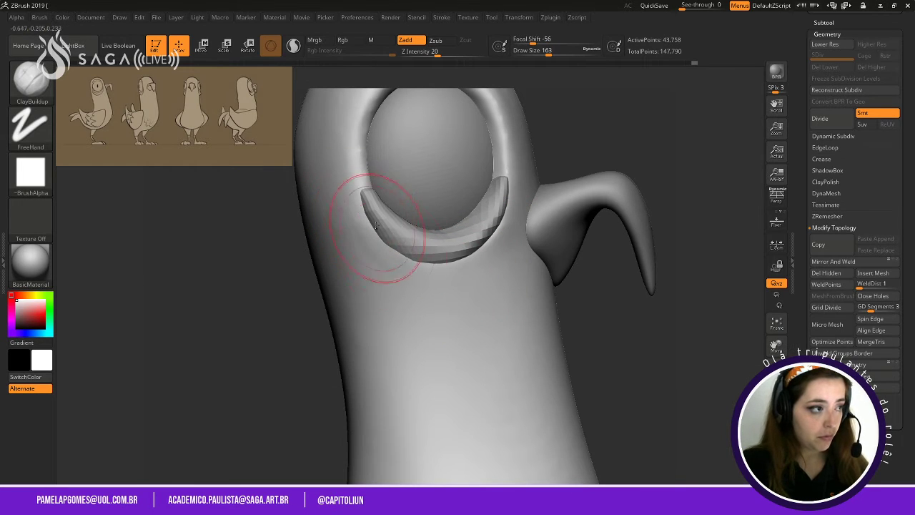
mouse_move(409, 263)
left_mouse_down()
mouse_move(439, 266)
mouse_move(489, 238)
mouse_move(447, 272)
mouse_move(497, 236)
left_mouse_up()
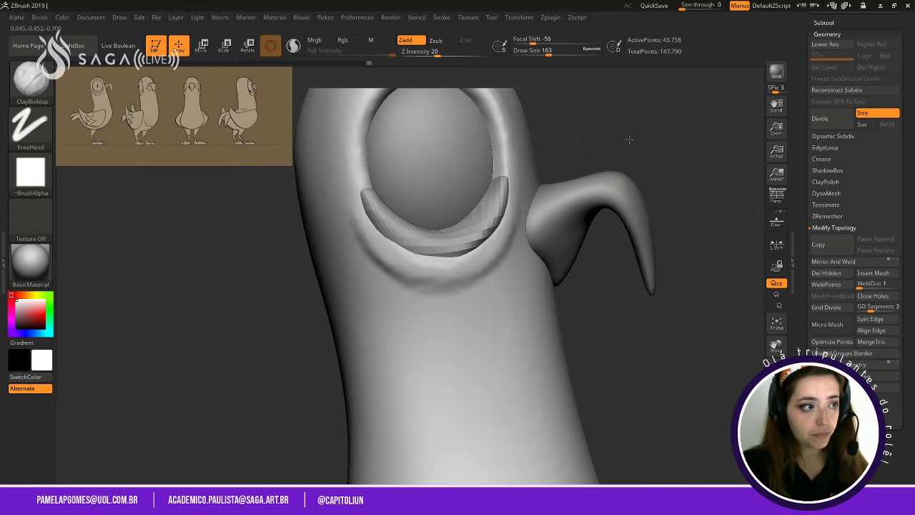
Reduce the ClayBuildup Draw Size to 83 and define the fold under the eye from its beak side to its rear end.
left_click_drag(629, 139, 450, 210)
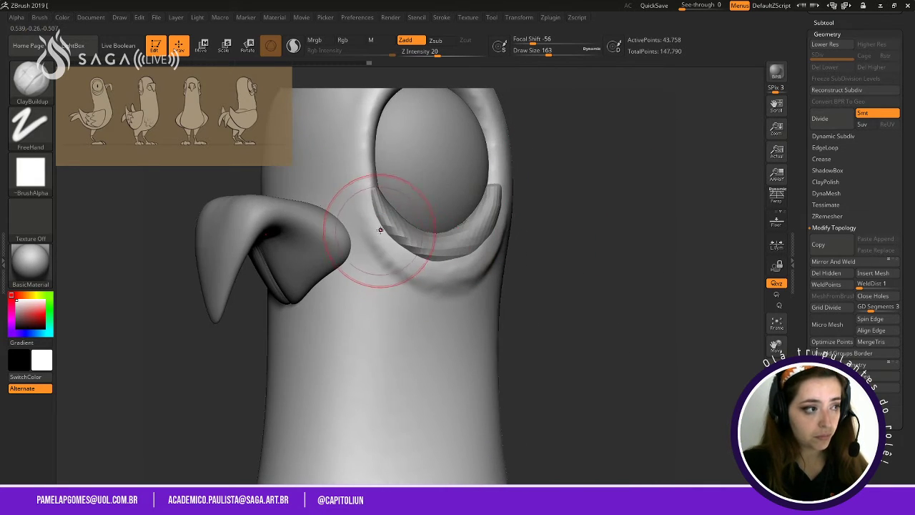
key("space")
left_click_drag(419, 239, 402, 239)
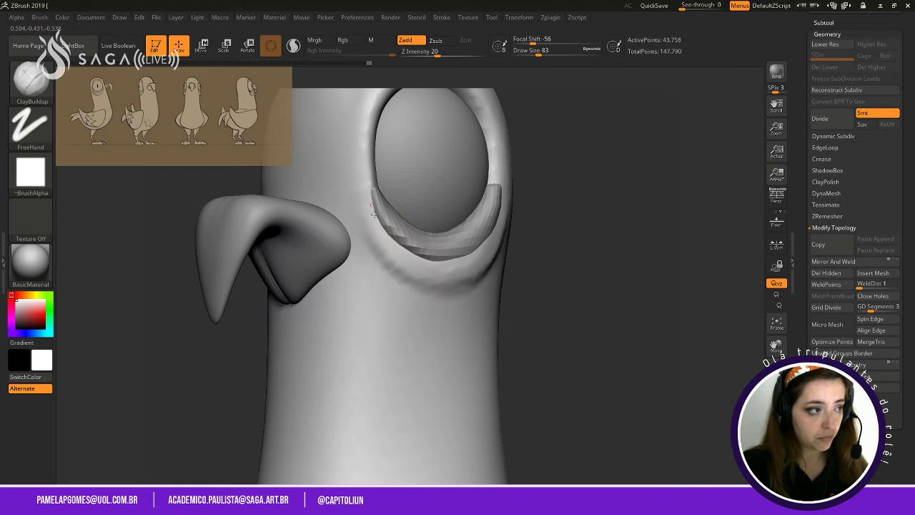
left_click_drag(425, 270, 474, 263)
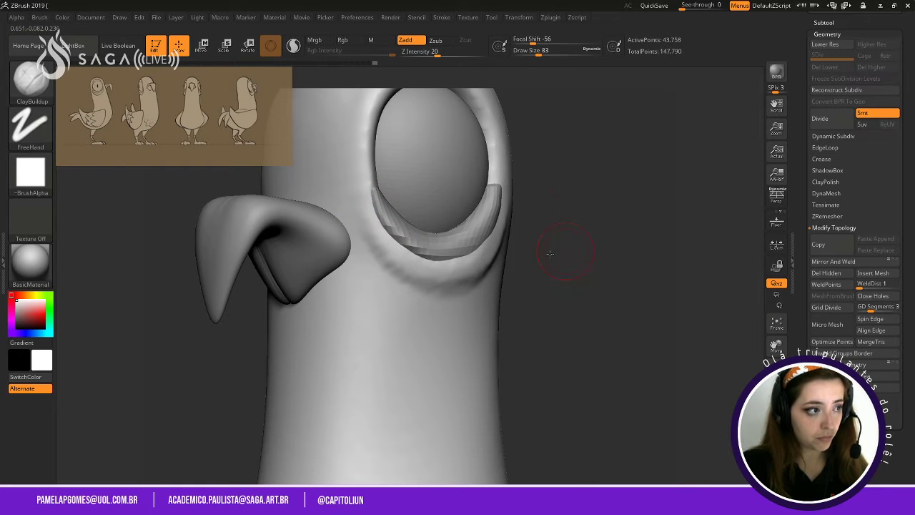
left_click_drag(549, 254, 429, 255)
key("shift")
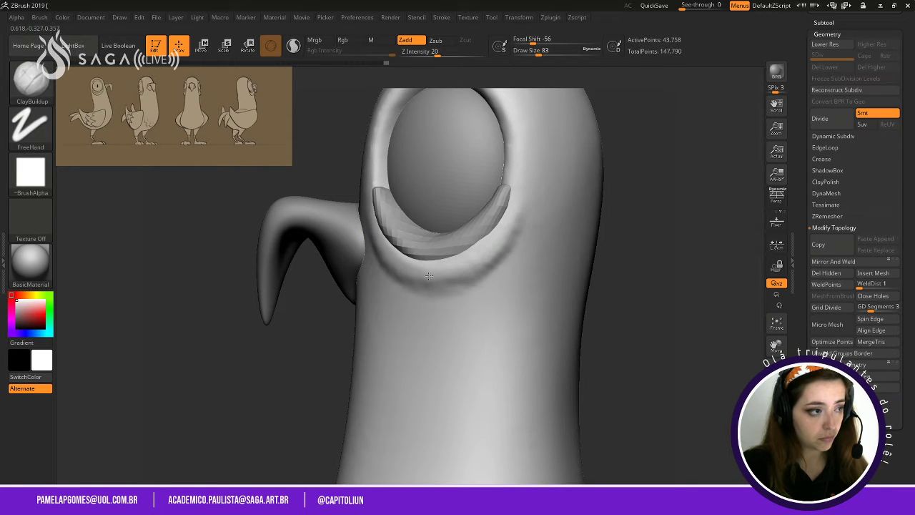
left_click_drag(656, 250, 371, 253)
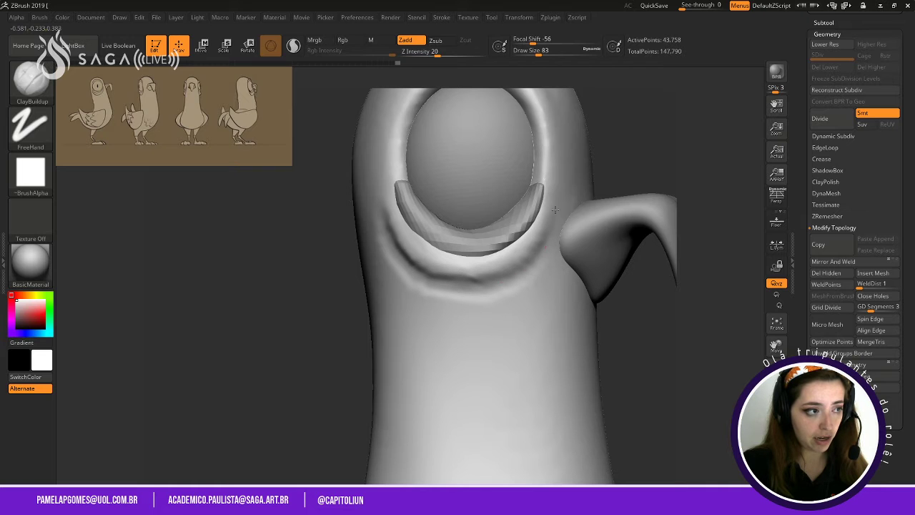
mouse_move(655, 154)
left_mouse_down()
mouse_move(594, 164)
mouse_move(644, 275)
mouse_move(607, 196)
mouse_move(546, 251)
mouse_move(519, 199)
mouse_move(505, 310)
left_mouse_up()
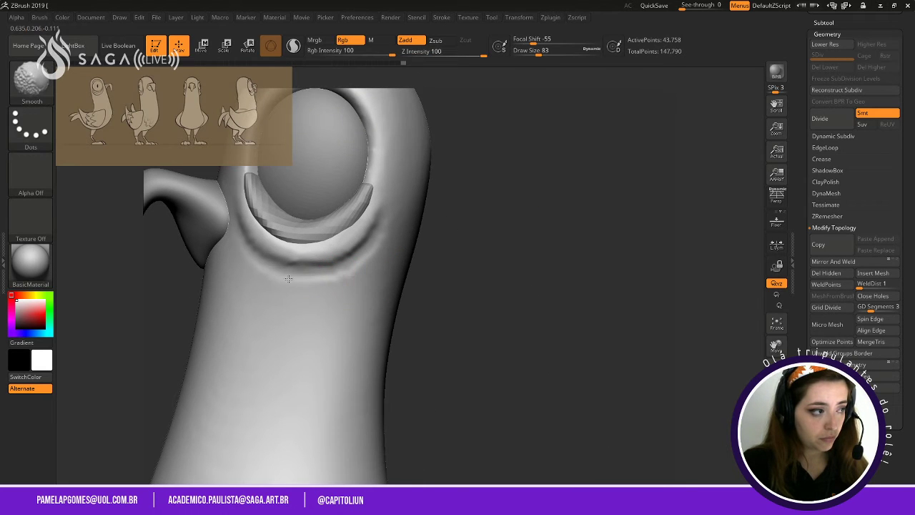
Smooth the lower edge of the fold under the eye into the neck.
mouse_move(365, 261)
left_mouse_down("shift")
mouse_move(386, 250)
mouse_move(404, 271)
mouse_move(388, 286)
mouse_move(428, 271)
left_mouse_up("shift")
left_click_drag(611, 316, 586, 183, "alt")
left_click_drag(529, 280, 583, 284, "shift")
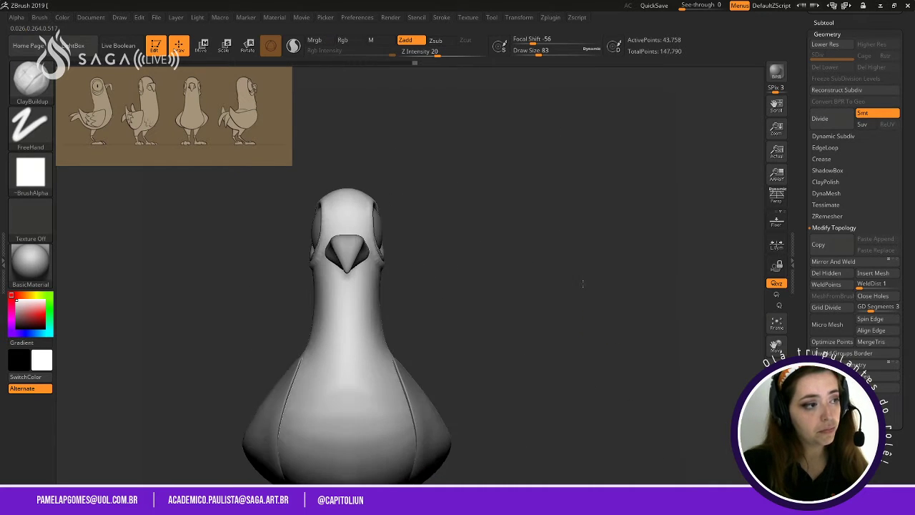
left_click_drag(517, 263, 635, 249, "alt")
left_click_drag(623, 251, 633, 236)
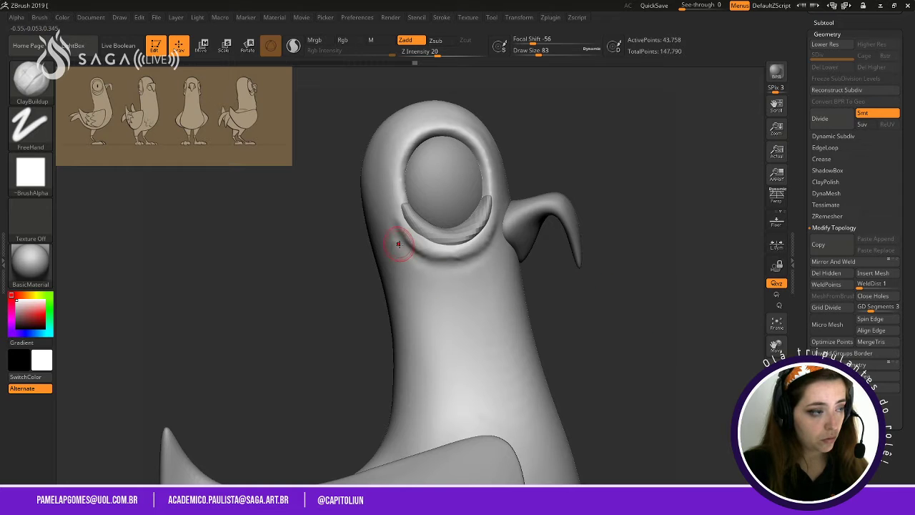
Set the Smooth brush to Draw Size 128 and Focal Shift 0, and soften the rear end of the eye fold.
key("space")
mouse_move(400, 249)
left_mouse_down()
mouse_move(410, 249)
mouse_move(415, 281)
left_mouse_up()
key("shift")
key("space")
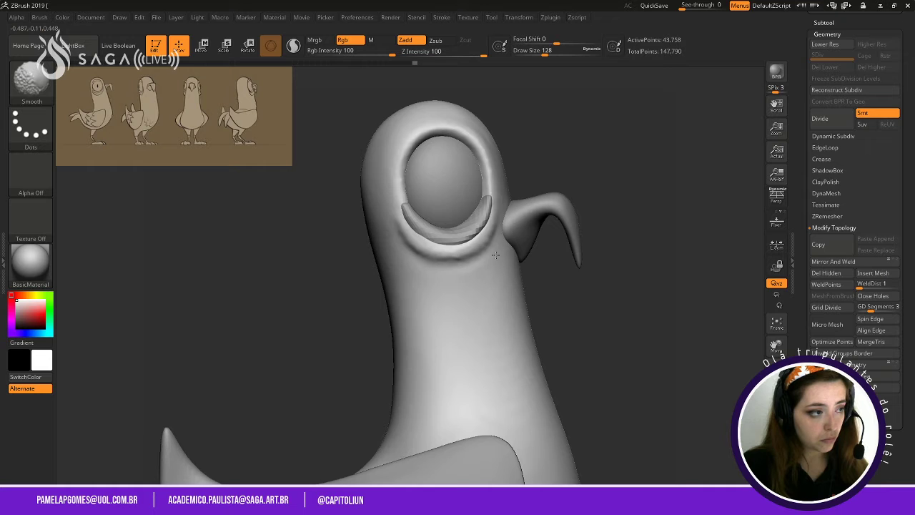
Set ClayBuildup to Draw Size 234 and Focal Shift -15, and build up overlapping feather shapes across the chest.
left_click_drag(633, 306, 581, 163)
key("space")
left_click_drag(477, 280, 488, 278)
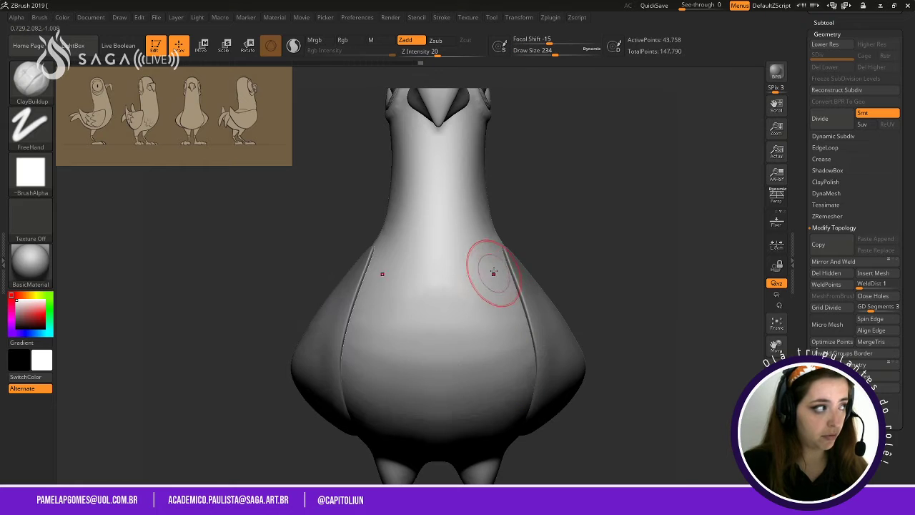
left_click_drag(387, 337, 394, 303)
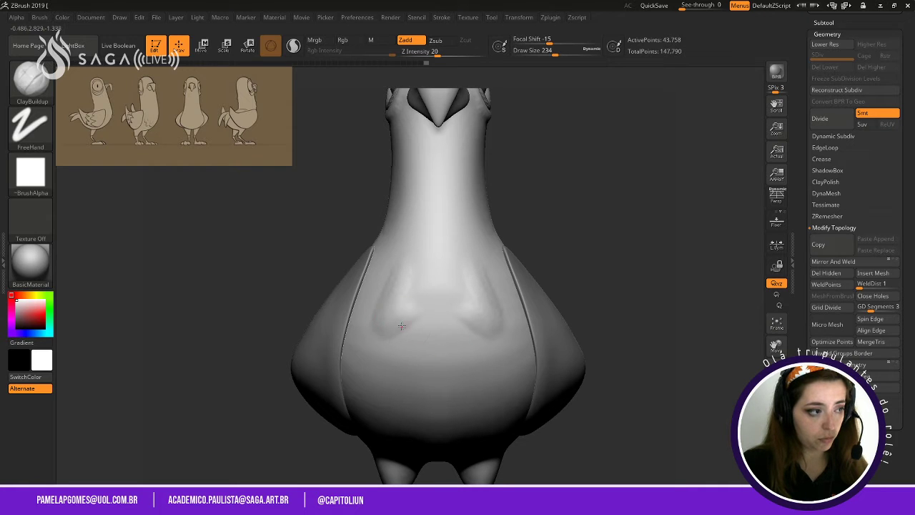
left_click_drag(404, 331, 406, 341)
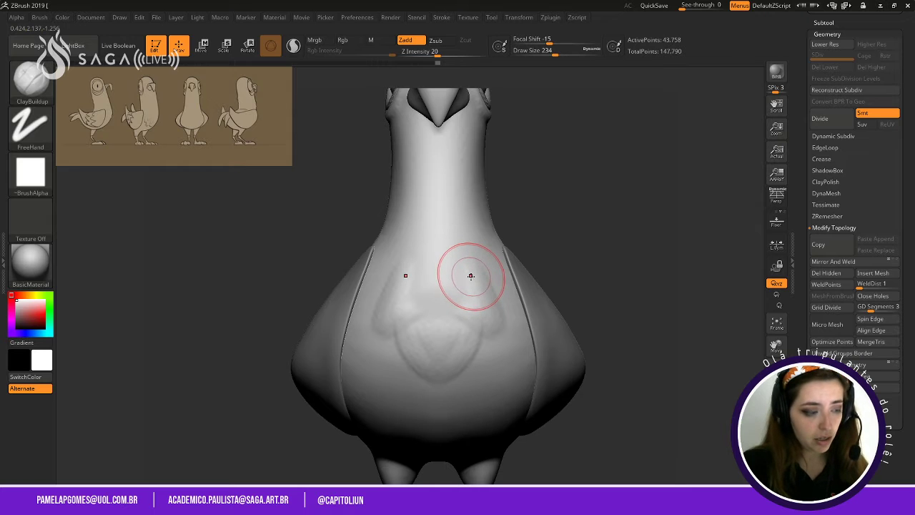
key("shift")
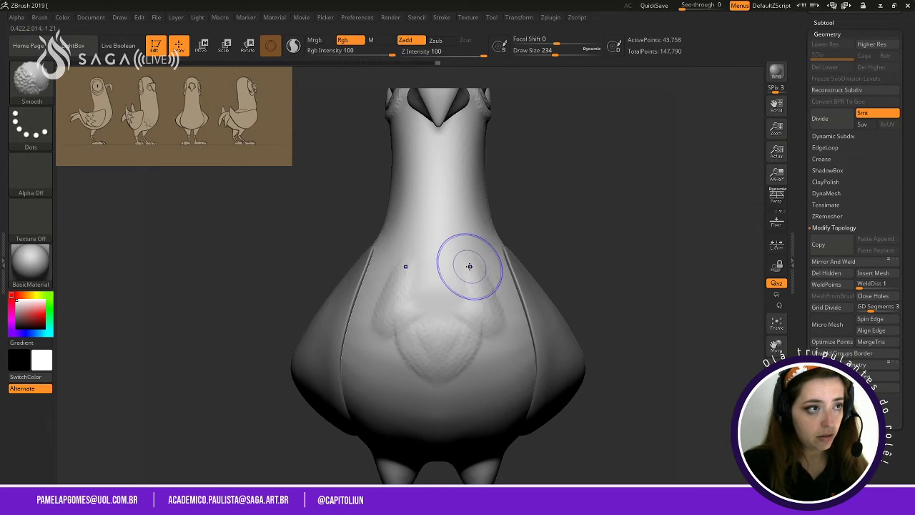
Make the lower eyelid mesh the active subtool and try Dynamic Subdiv on it.
left_click(562, 343, "alt")
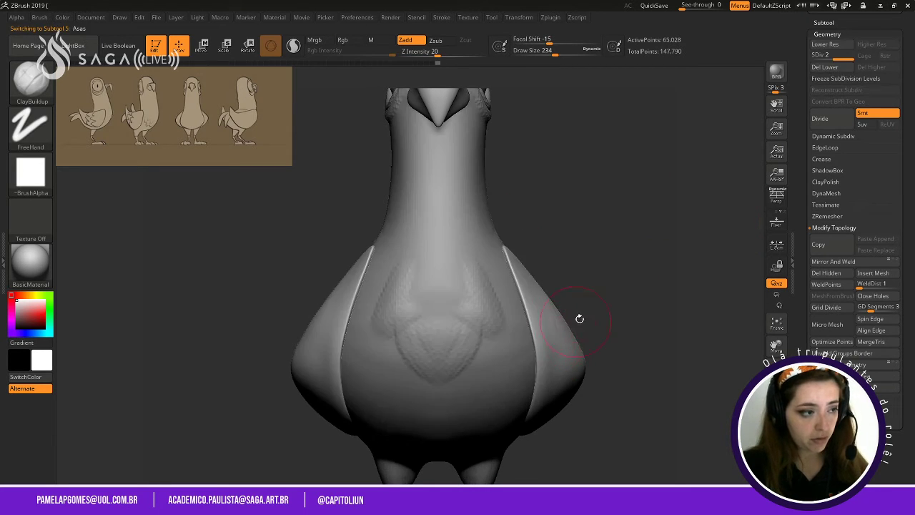
left_click_drag(578, 317, 556, 188)
left_click_drag(604, 374, 617, 445, "alt")
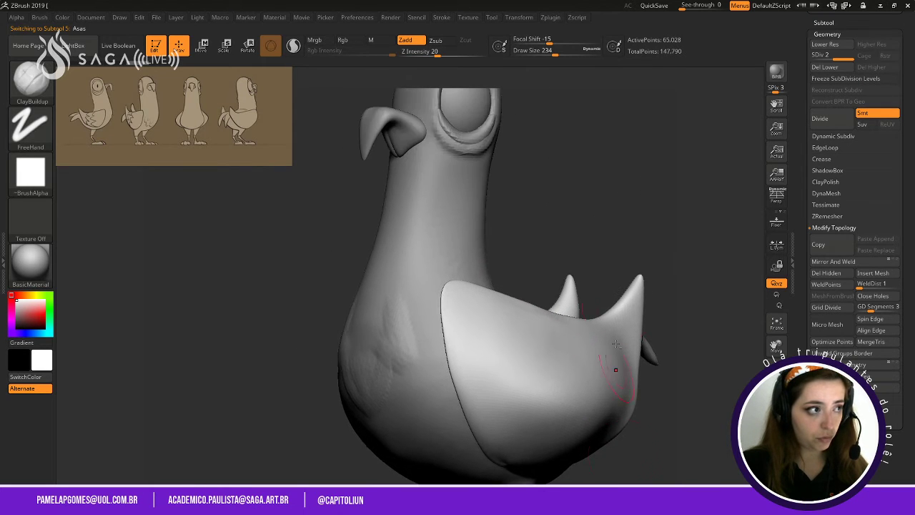
left_click_drag(570, 197, 602, 279, "alt")
left_click(506, 219, "alt")
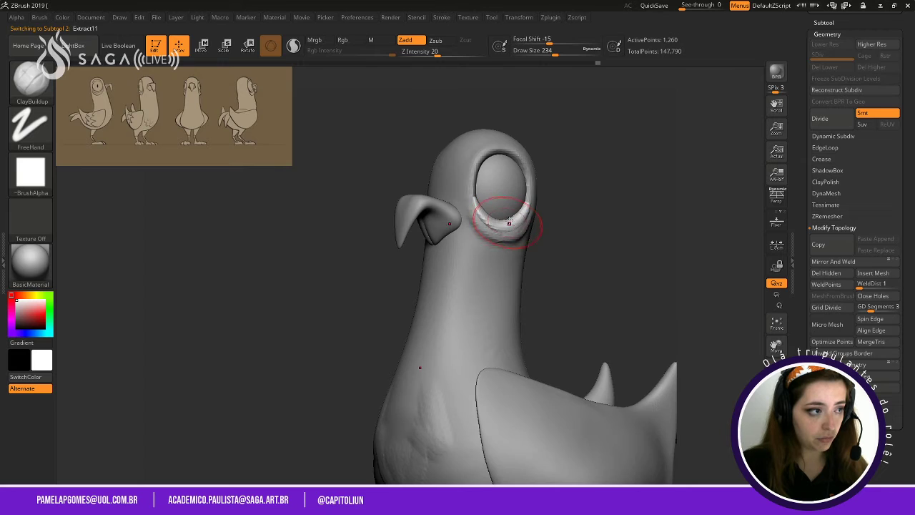
left_click_drag(591, 194, 590, 231, "alt")
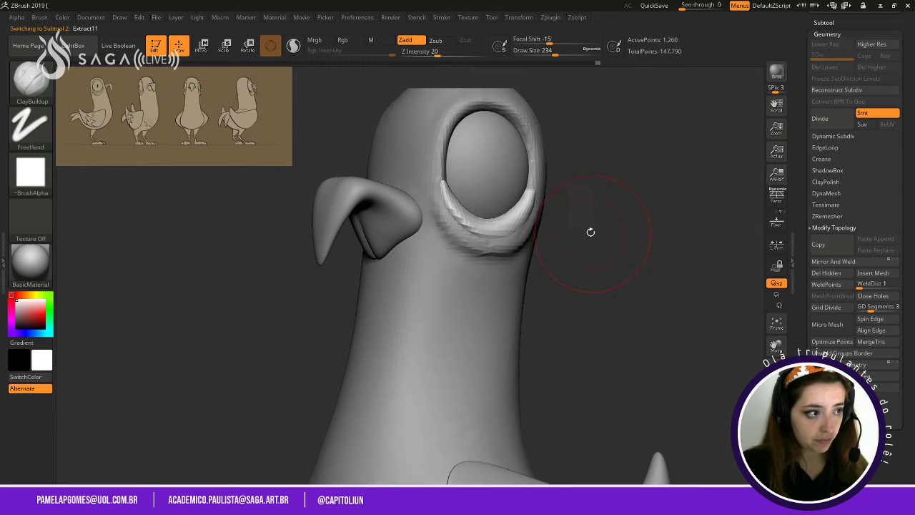
key("d")
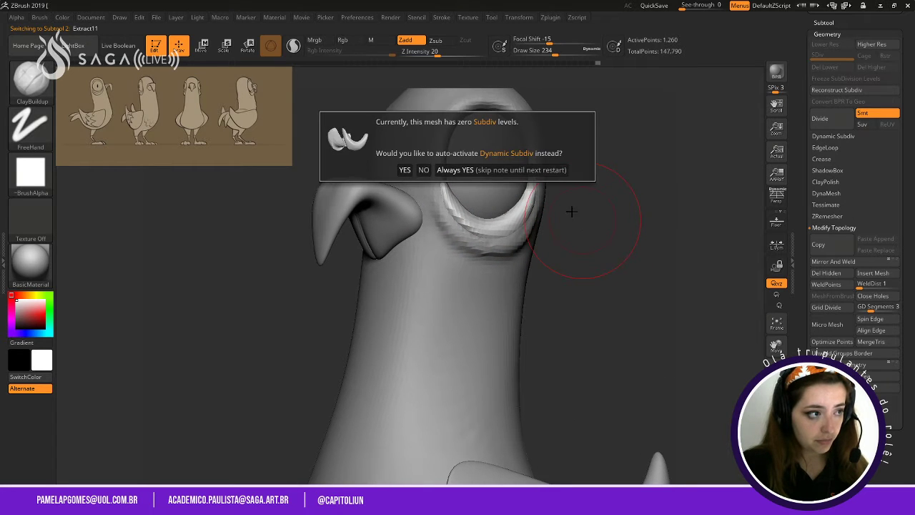
left_click(404, 172)
key("shift")
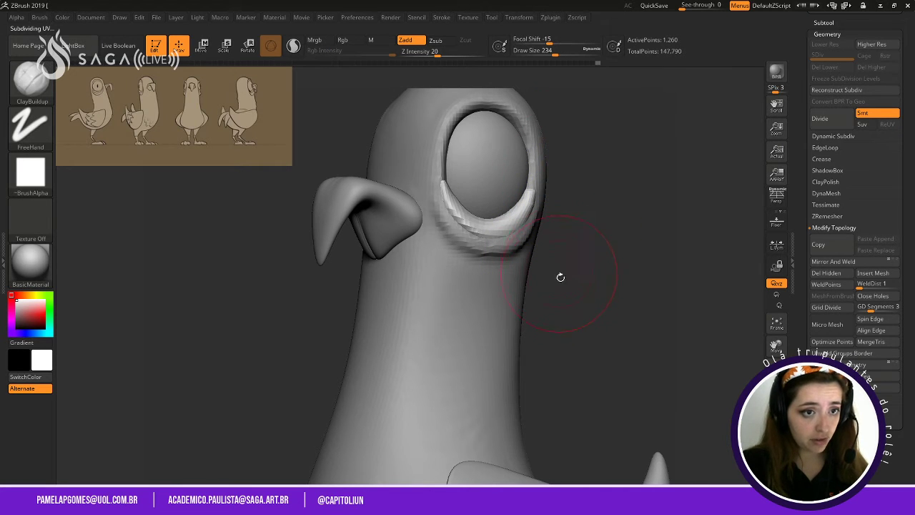
Toggle Dynamic Subdiv on and off for the lower eyelid to compare its smoothed and original surfaces up close.
left_click_drag(560, 296, 579, 259)
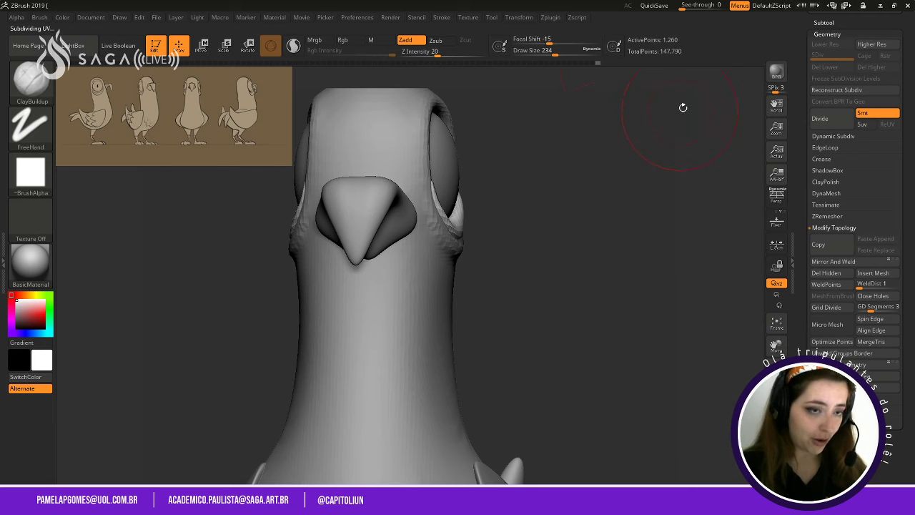
left_click_drag(570, 192, 565, 234)
left_click_drag(616, 256, 573, 334, "alt")
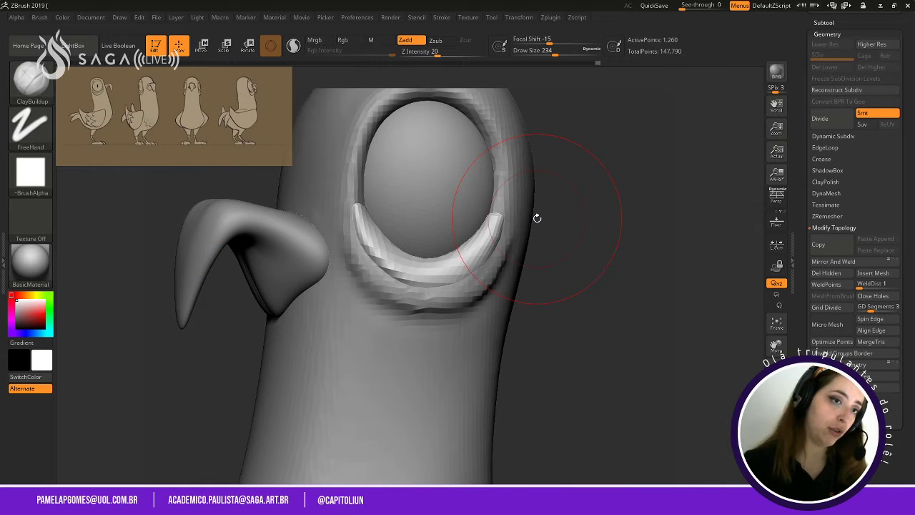
key("d")
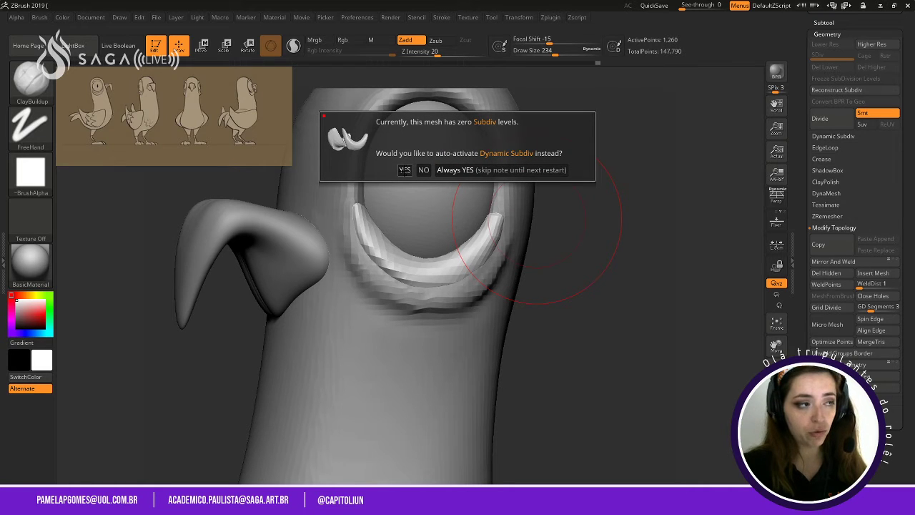
left_click(406, 170)
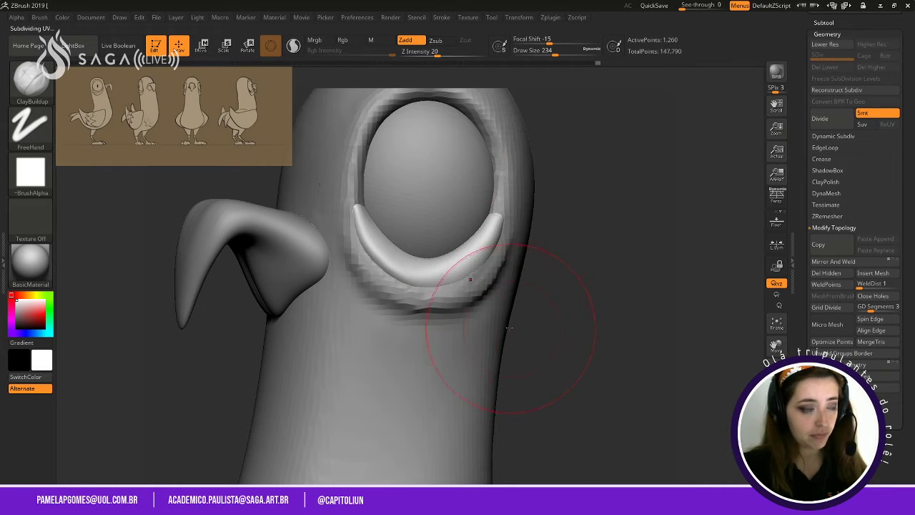
key("shift")
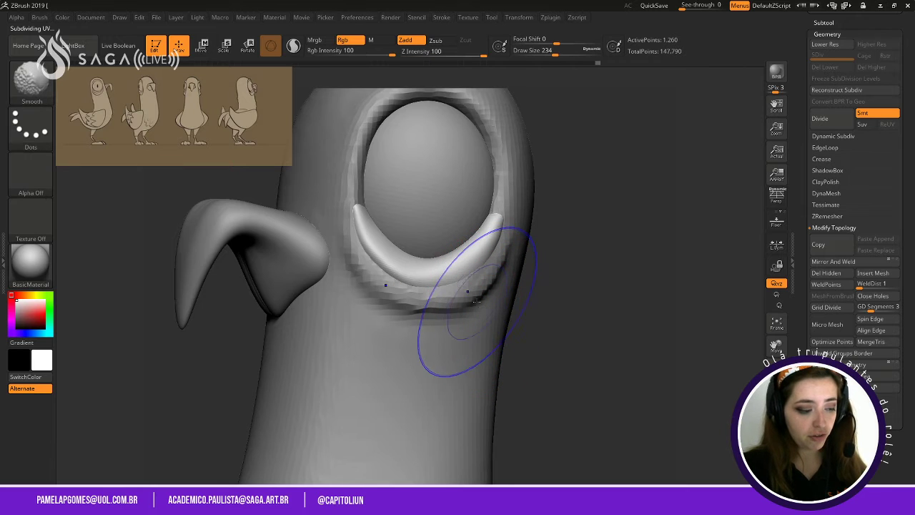
key("shift+d")
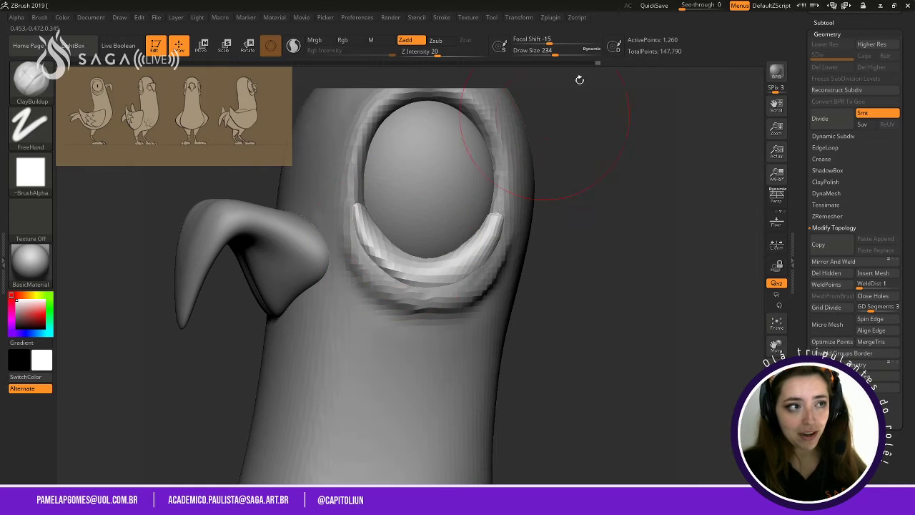
Divide the lower eyelid mesh three times, up to subdivision level 4.
key("ctrl")
key("ctrl")
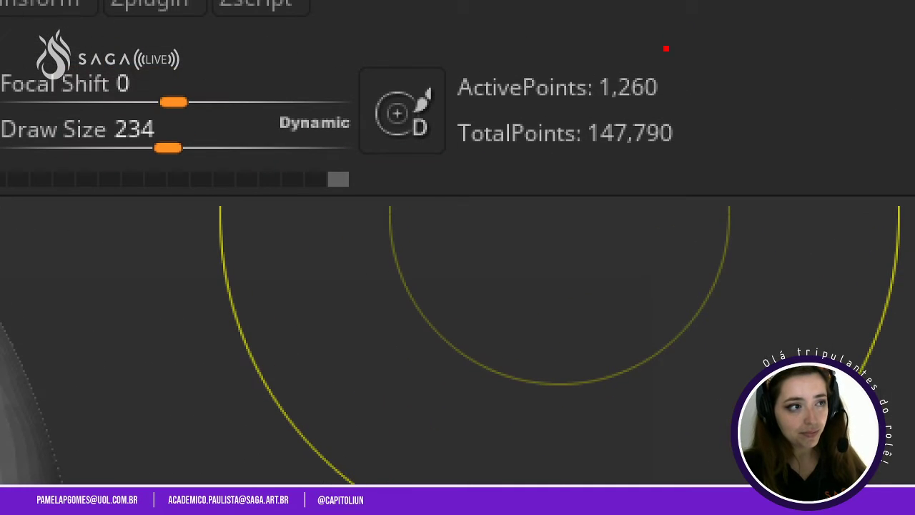
left_click_drag(658, 61, 705, 3, "ctrl+shift")
mouse_move(589, 68)
left_mouse_down("ctrl")
mouse_move(634, 105)
mouse_move(674, 110)
left_mouse_up("ctrl")
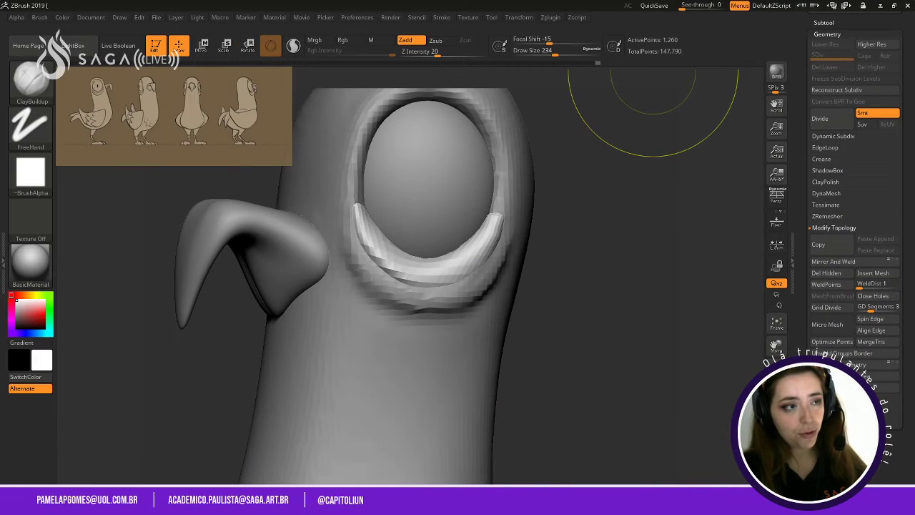
key("ctrl")
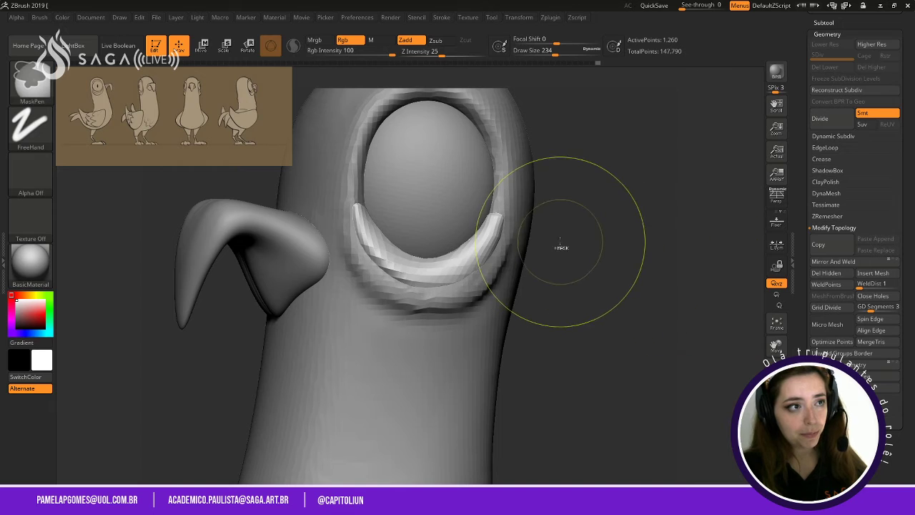
key("ctrl+d")
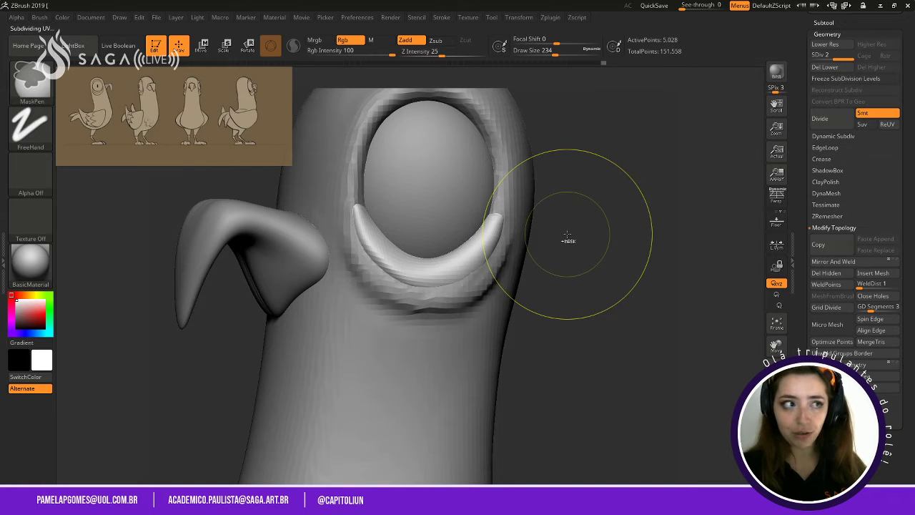
key("ctrl+d")
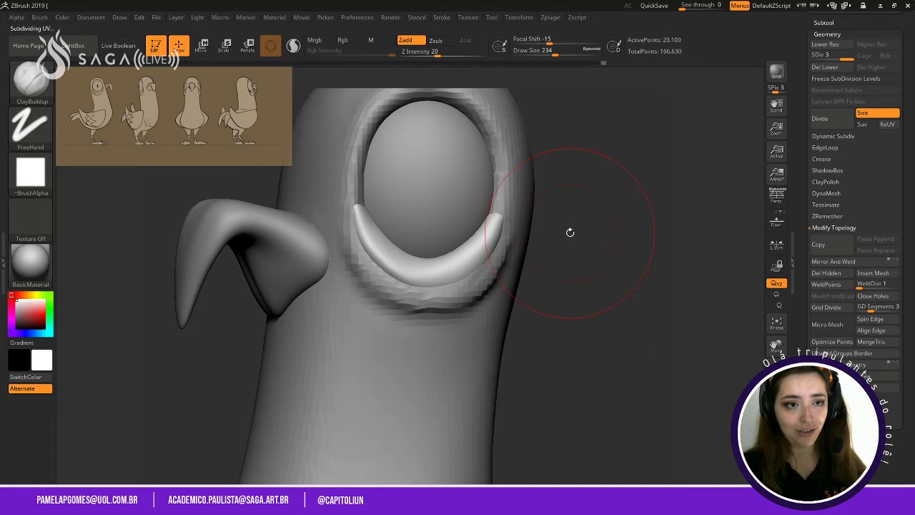
key("ctrl+d")
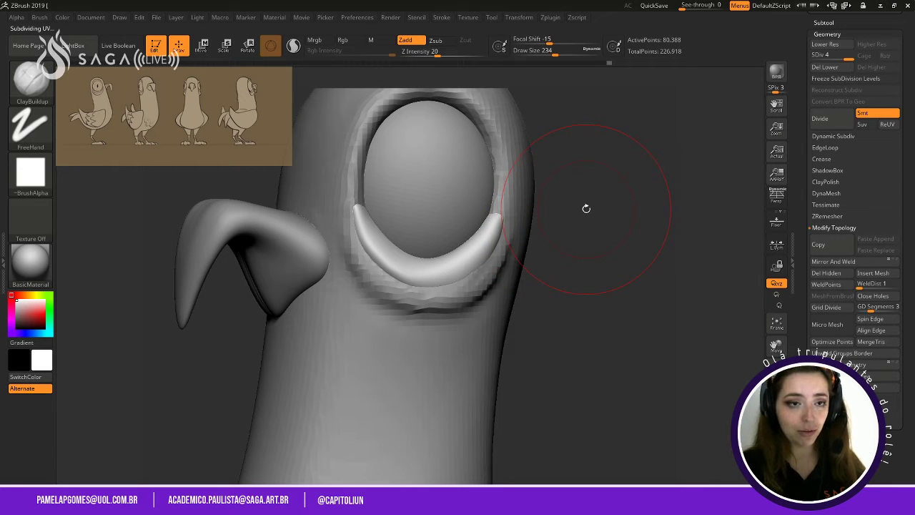
Undo the three divisions of the lower eyelid to return it to its undivided mesh.
key("ctrl")
key("shift+d")
key("shift+d")
key("shift+d")
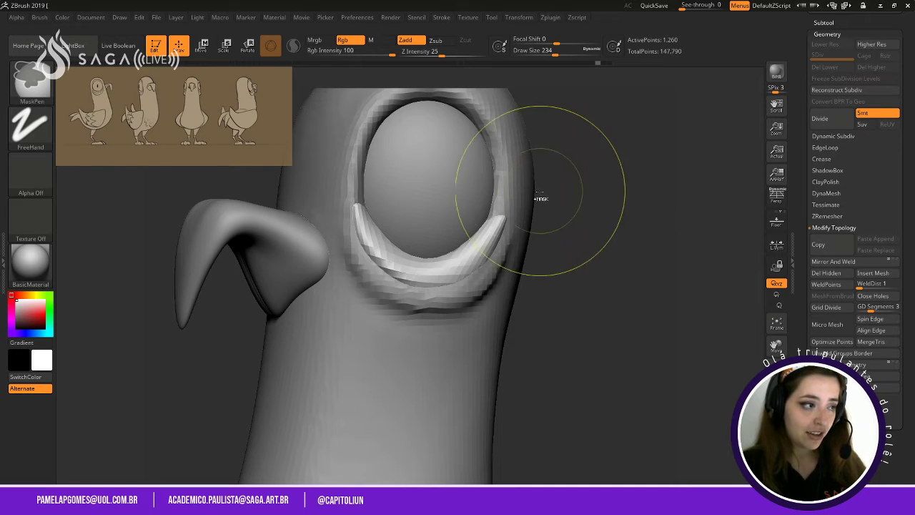
key("ctrl+shift")
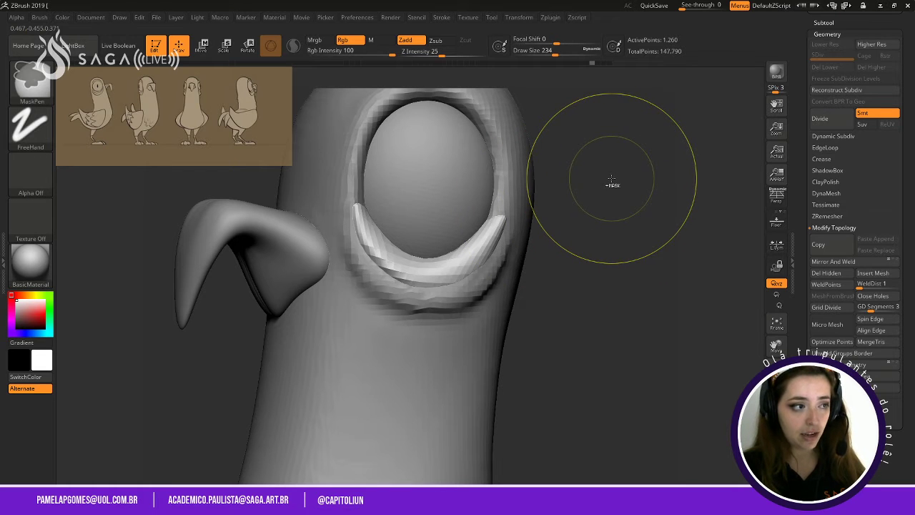
Make the pigeon's body mesh the active subtool for sculpting.
left_click(419, 347, "alt")
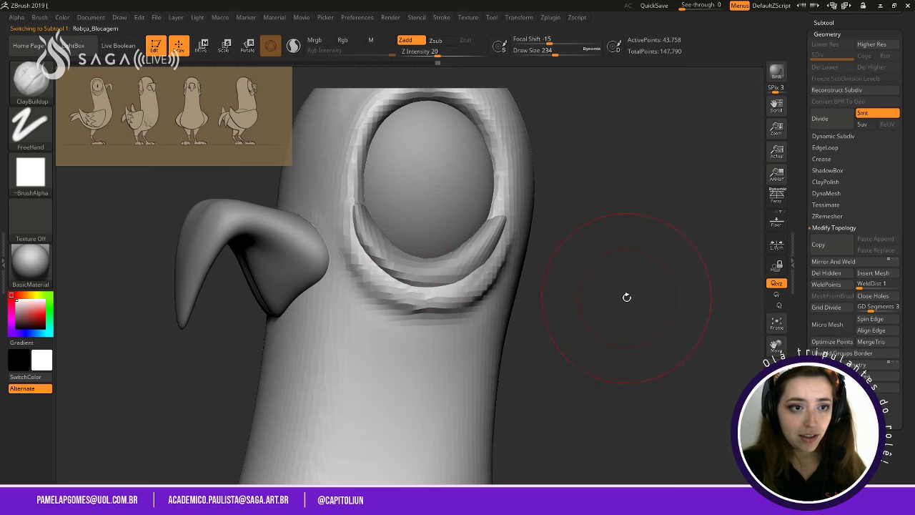
mouse_move(627, 296)
left_mouse_down()
mouse_move(623, 282)
mouse_move(621, 307)
mouse_move(651, 253)
mouse_move(640, 232)
mouse_move(639, 245)
mouse_move(670, 259)
mouse_move(608, 300)
mouse_move(617, 298)
mouse_move(609, 263)
mouse_move(620, 224)
left_mouse_up()
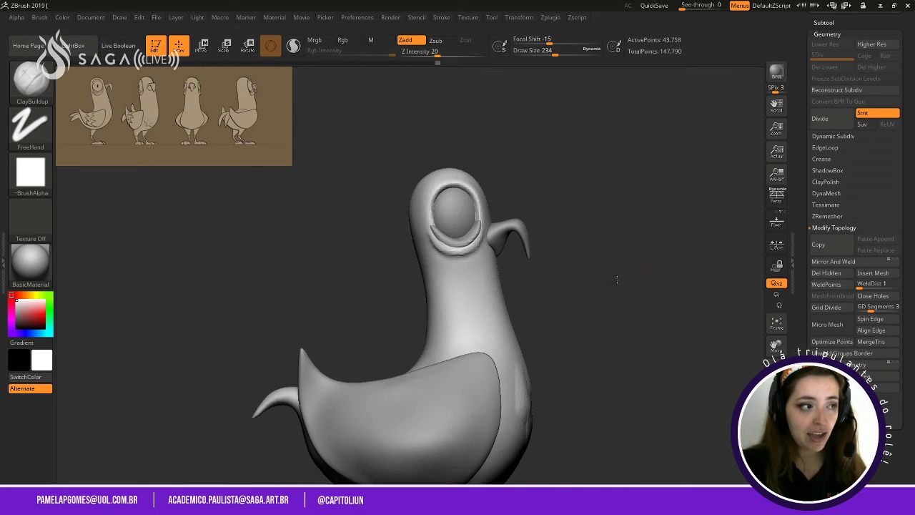
mouse_move(616, 279)
left_mouse_down()
mouse_move(658, 322)
mouse_move(625, 322)
mouse_move(648, 260)
mouse_move(641, 273)
left_mouse_up()
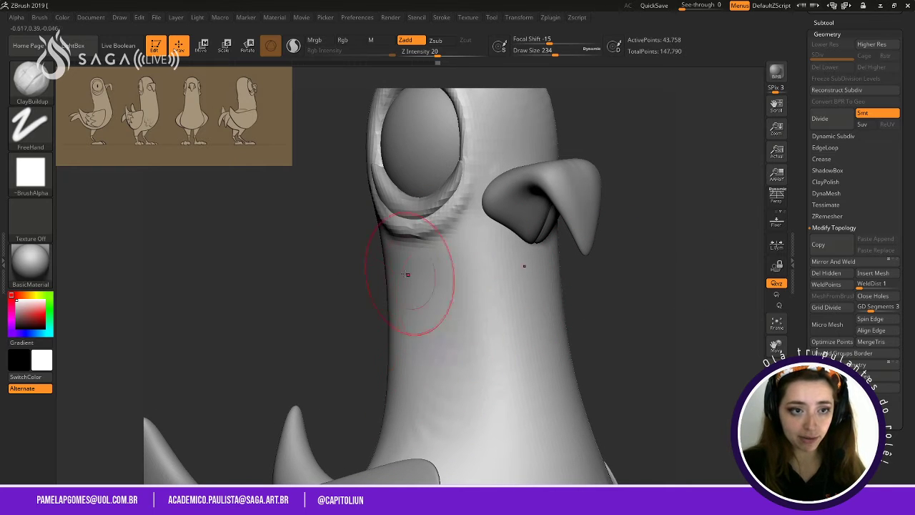
Try ClayBuildup strokes with smoothing on the side of the neck below the eye.
left_click(26, 95)
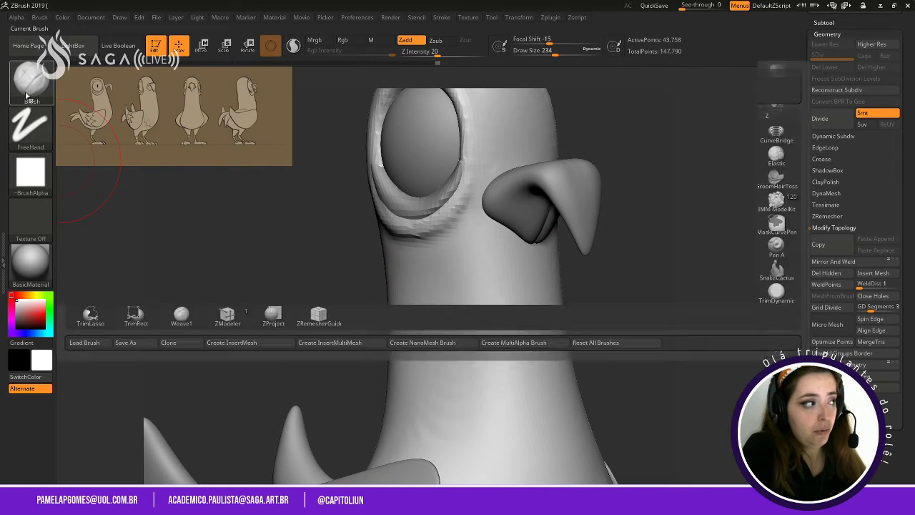
left_click(45, 96)
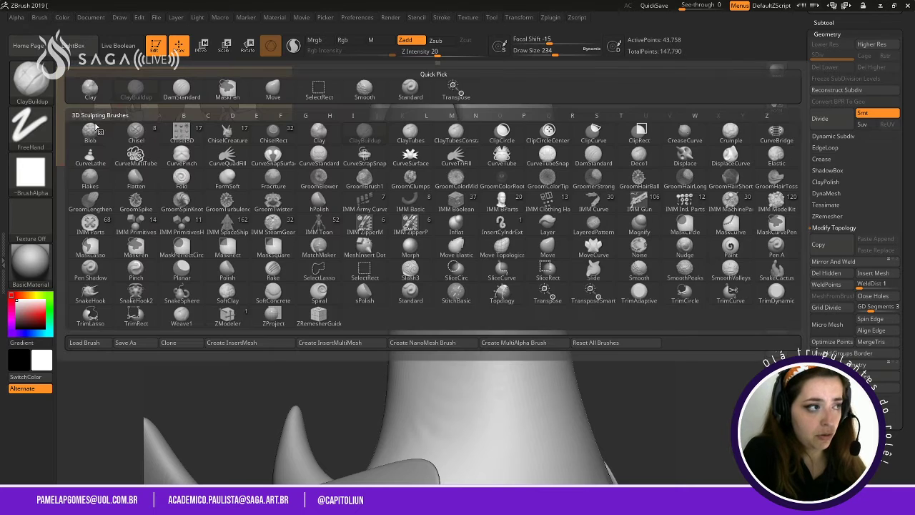
left_click(371, 137)
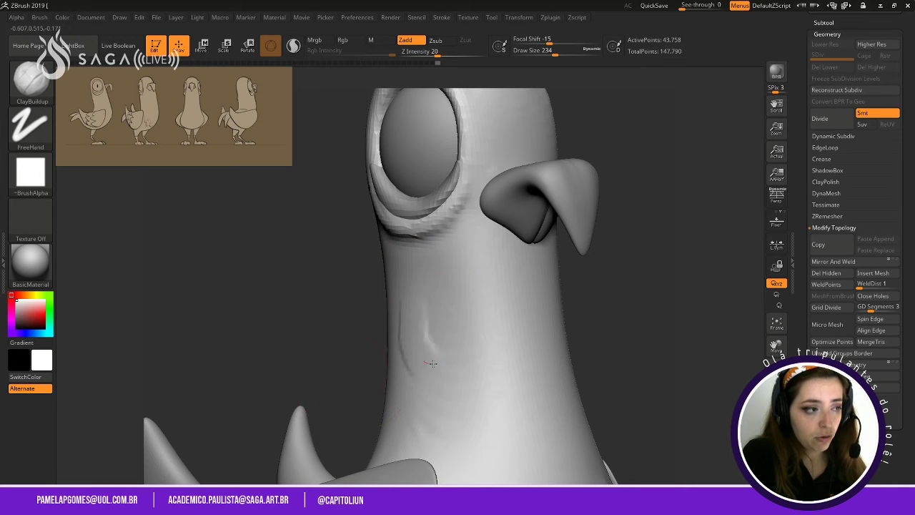
mouse_move(433, 367)
left_mouse_down("shift")
mouse_move(422, 358)
mouse_move(429, 336)
left_mouse_up("shift")
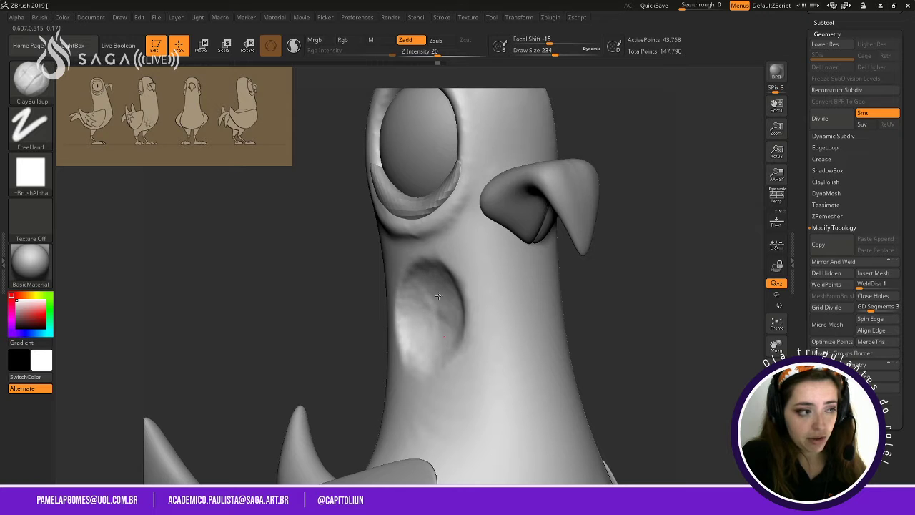
Reduce the ClayBuildup Draw Size to 167 and define the edges of the side feathers on the upper chest.
mouse_move(629, 325)
left_mouse_down()
mouse_move(574, 307)
mouse_move(598, 247)
left_mouse_up()
mouse_move(613, 304)
left_mouse_down("alt")
mouse_move(613, 231)
mouse_move(610, 250)
mouse_move(646, 337)
mouse_move(617, 260)
mouse_move(623, 200)
mouse_move(535, 249)
left_mouse_up("alt")
key("space")
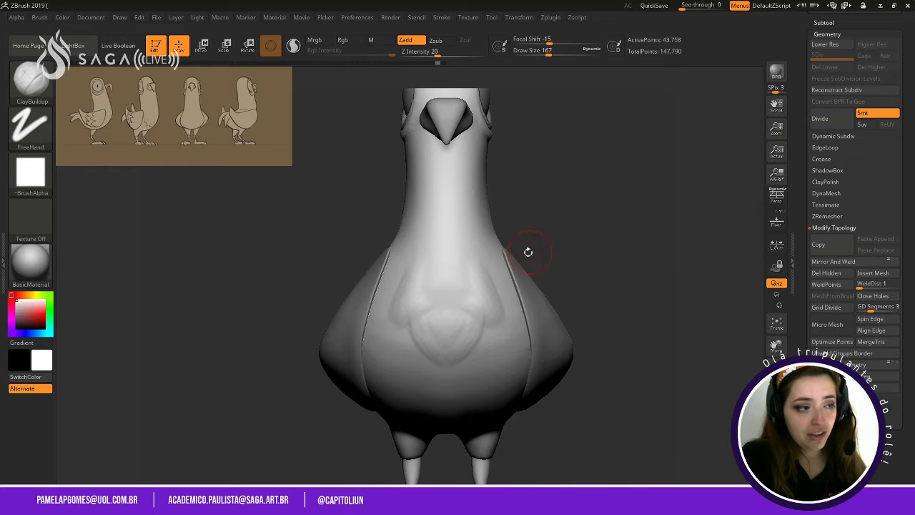
left_click_drag(427, 265, 401, 317)
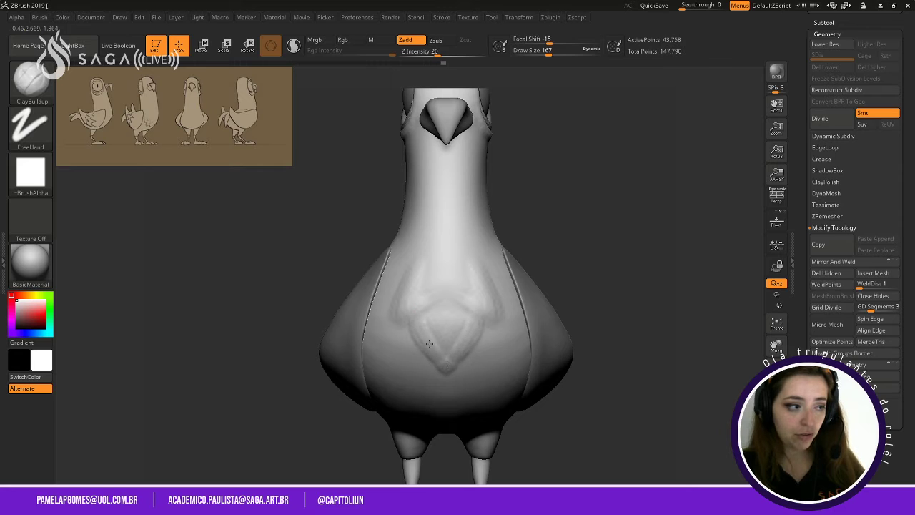
Build up the central chest feather into a raised shape tapering to a rounded lower tip.
left_click_drag(429, 344, 445, 362)
left_click_drag(420, 319, 446, 361)
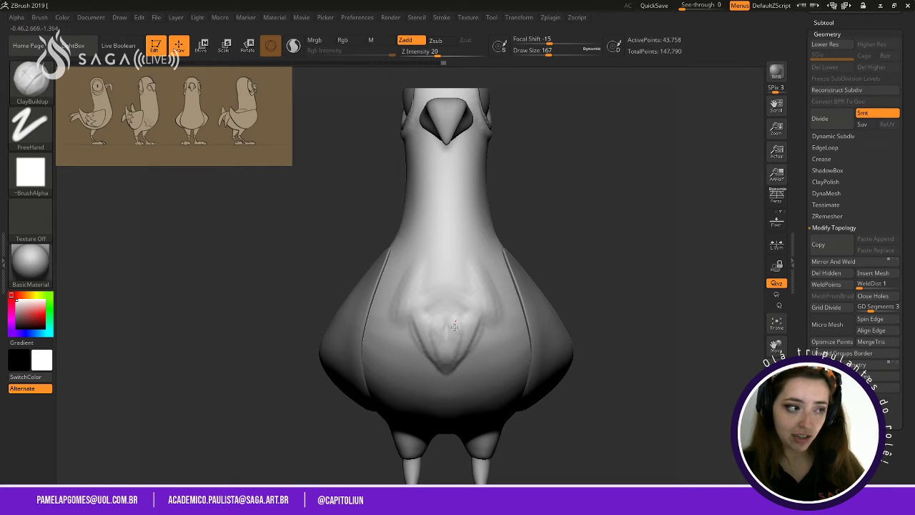
mouse_move(454, 326)
left_mouse_down()
mouse_move(443, 308)
mouse_move(417, 331)
mouse_move(429, 360)
left_mouse_up()
mouse_move(426, 329)
left_mouse_down()
mouse_move(436, 349)
mouse_move(428, 319)
left_mouse_up()
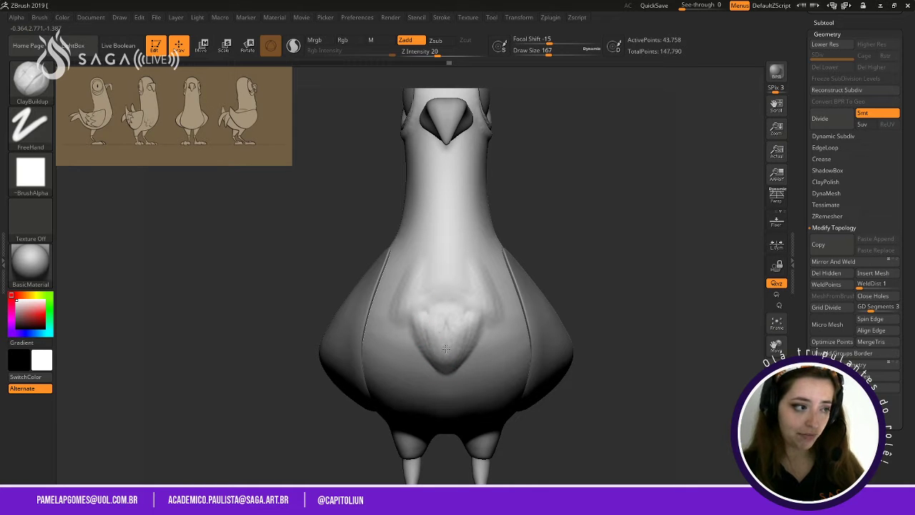
left_click_drag(446, 348, 446, 332)
Smooth the surface of the central chest feather and collapse the Geometry settings.
mouse_move(612, 233)
left_mouse_down("alt")
mouse_move(617, 260)
mouse_move(671, 269)
mouse_move(697, 243)
left_mouse_up("alt")
left_click_drag(436, 342, 448, 340, "shift")
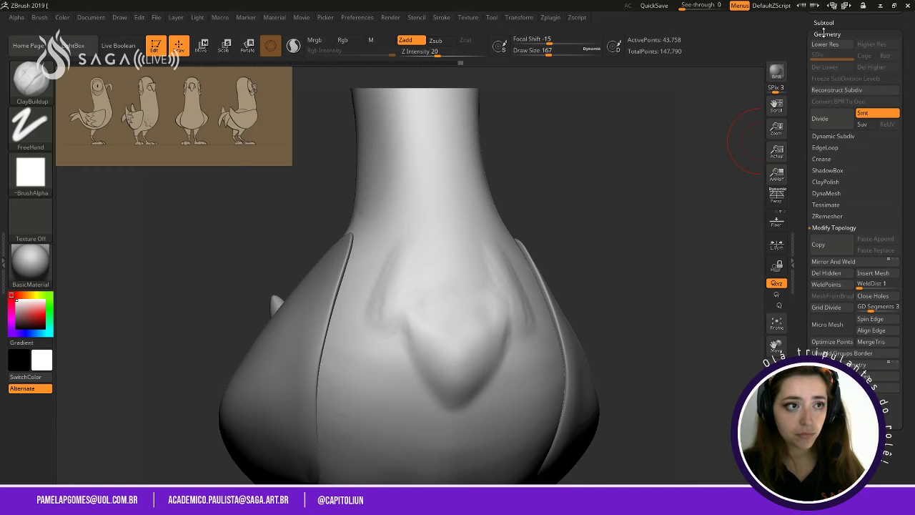
left_click(827, 34)
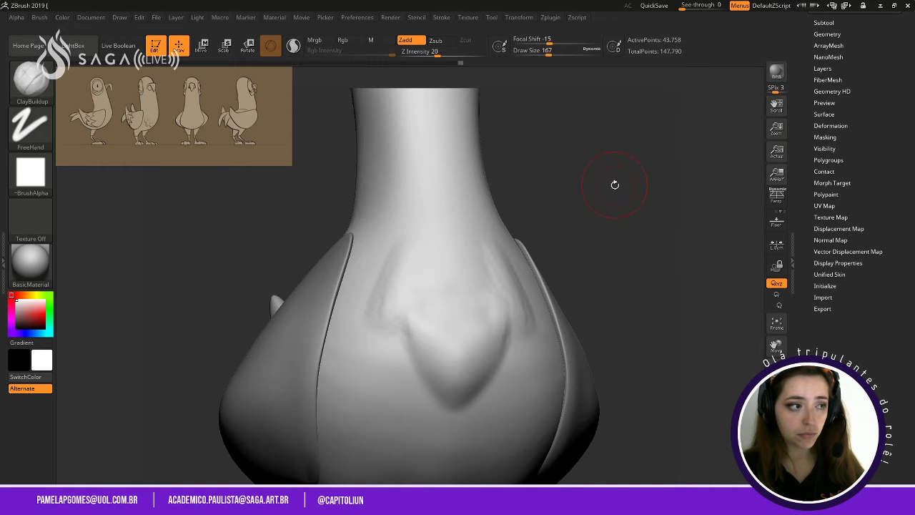
mouse_move(614, 185)
left_mouse_down("alt")
mouse_move(629, 175)
mouse_move(613, 235)
mouse_move(589, 229)
left_mouse_up("alt")
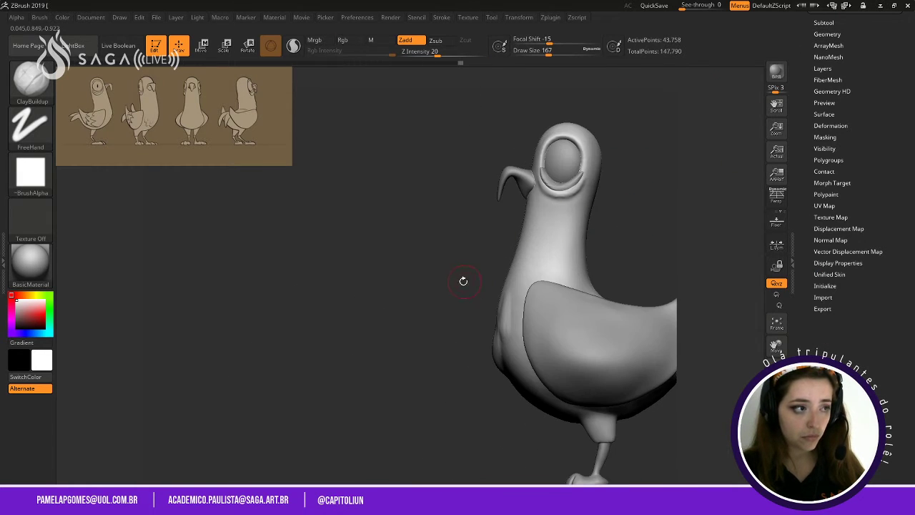
mouse_move(343, 264)
left_mouse_down()
mouse_move(444, 266)
mouse_move(443, 253)
mouse_move(565, 260)
mouse_move(583, 315)
mouse_move(500, 312)
left_mouse_up()
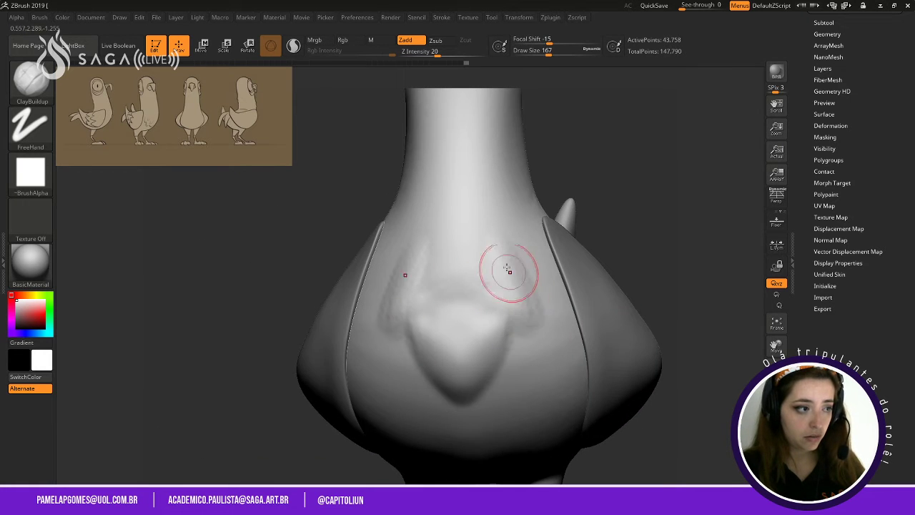
Layer ClayBuildup strokes over the central and side chest feathers to add volume up toward the base of the neck.
mouse_move(509, 274)
left_mouse_down()
mouse_move(504, 298)
mouse_move(462, 254)
mouse_move(451, 318)
mouse_move(423, 259)
mouse_move(401, 293)
mouse_move(420, 251)
left_mouse_up()
mouse_move(296, 292)
left_mouse_down()
mouse_move(394, 265)
mouse_move(391, 314)
mouse_move(429, 286)
mouse_move(424, 329)
left_mouse_up()
left_click_drag(421, 375, 472, 347)
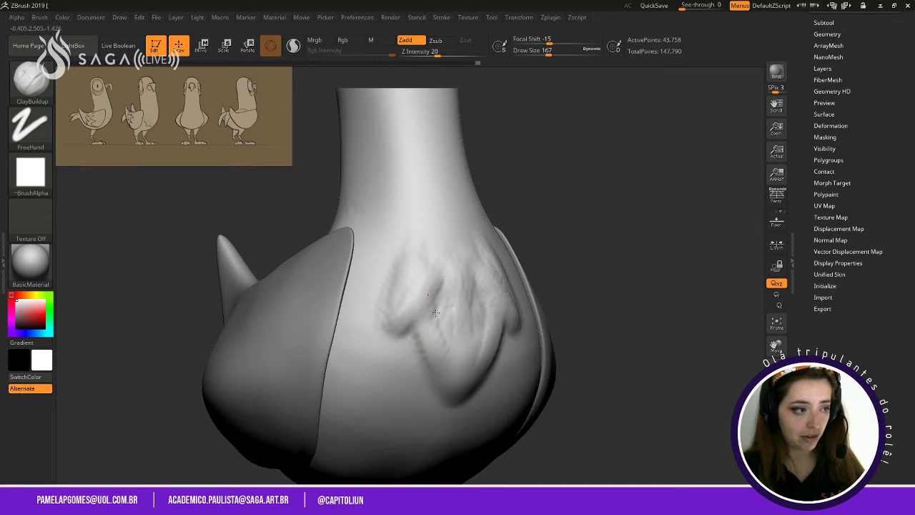
mouse_move(493, 294)
left_mouse_down()
mouse_move(457, 358)
mouse_move(459, 345)
left_mouse_up()
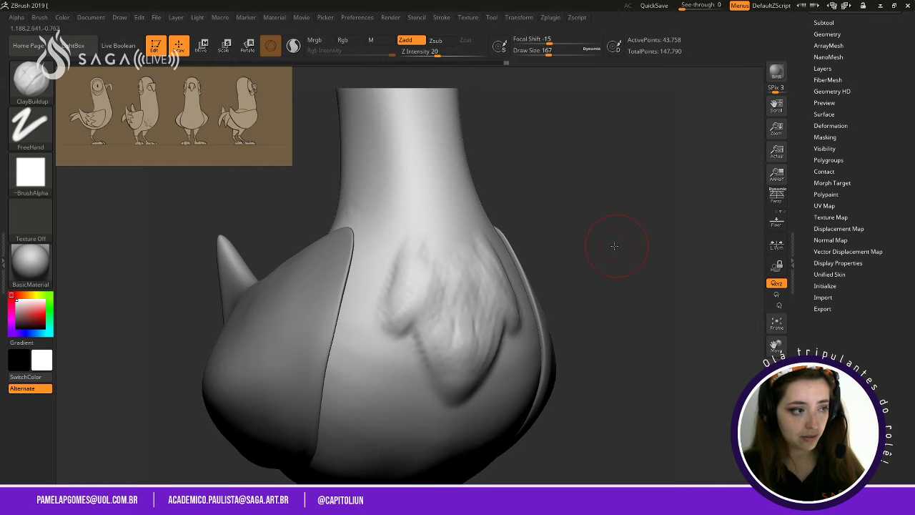
key("f")
left_click_drag(593, 160, 544, 214)
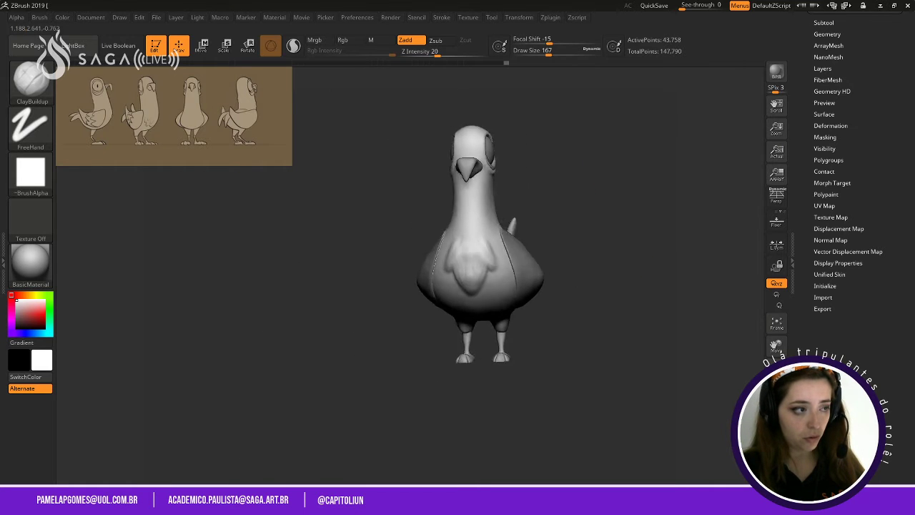
Set the ClayBuildup Draw Size to 202 and thicken the side chest feathers where they overlap the central feather.
left_click_drag(611, 213, 602, 315, "shift")
left_click_drag(536, 216, 577, 216)
key("space")
mouse_move(439, 268)
left_mouse_down()
mouse_move(448, 268)
mouse_move(417, 260)
mouse_move(402, 308)
left_mouse_up()
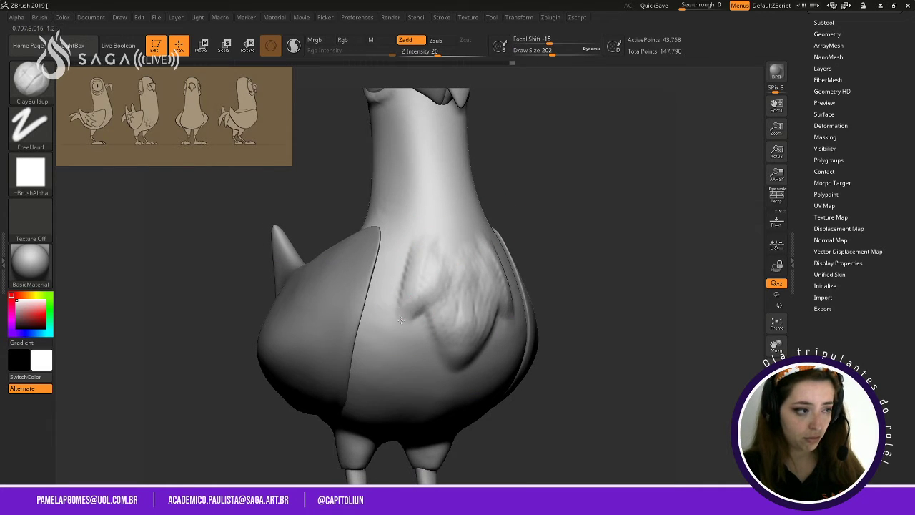
left_click_drag(541, 231, 489, 251)
mouse_move(360, 323)
left_mouse_down()
mouse_move(359, 294)
mouse_move(356, 358)
mouse_move(463, 206)
left_mouse_up()
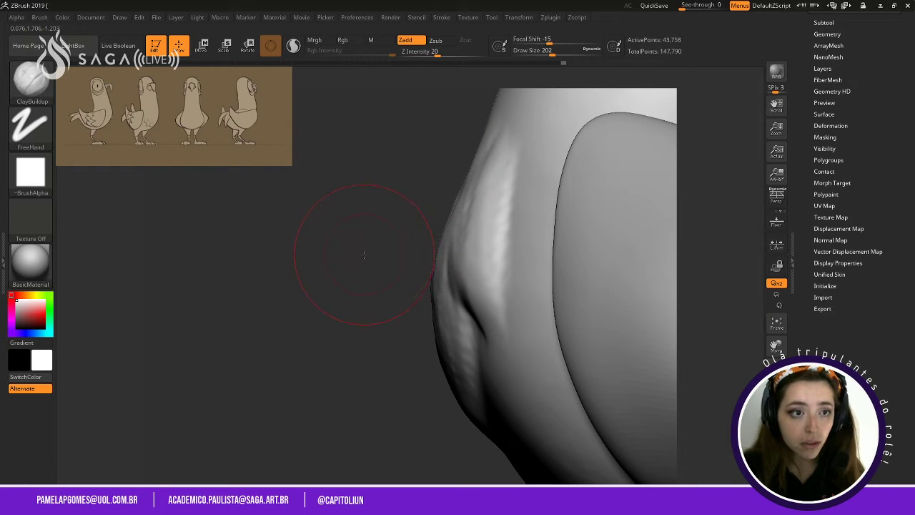
mouse_move(363, 255)
left_mouse_down()
mouse_move(500, 215)
mouse_move(601, 141)
mouse_move(648, 224)
mouse_move(623, 167)
mouse_move(652, 212)
mouse_move(550, 190)
left_mouse_up()
mouse_move(438, 259)
left_mouse_down()
mouse_move(457, 257)
mouse_move(495, 229)
left_mouse_up()
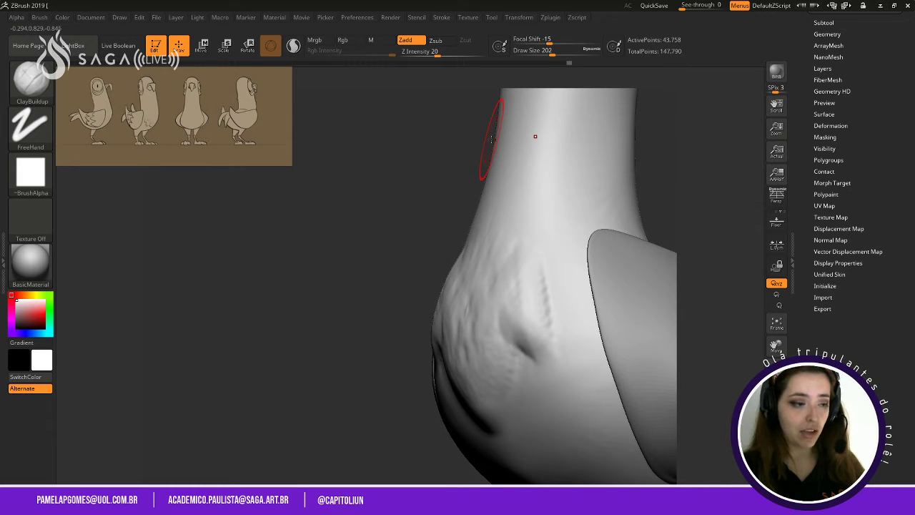
Extend the ClayBuildup strokes along the upper side feathers so their volume blends into the base of the neck.
left_click_drag(390, 227, 601, 266)
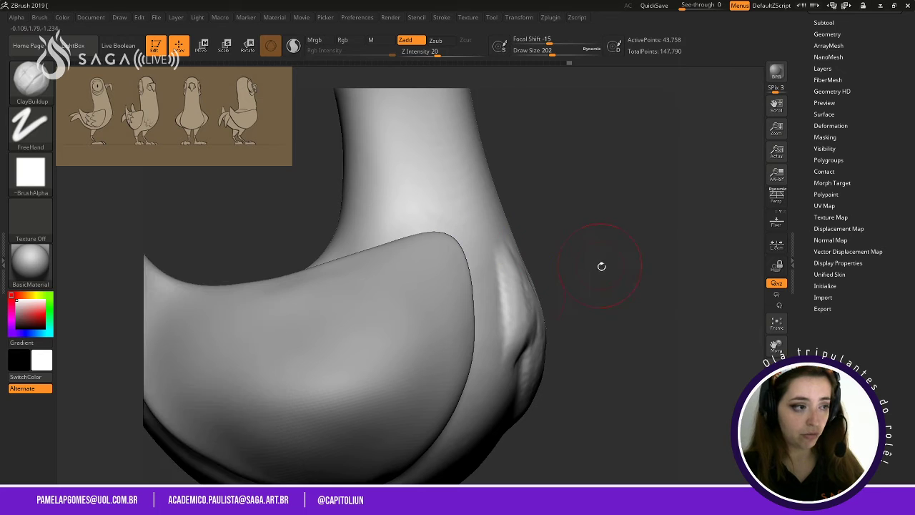
left_click_drag(608, 225, 400, 227)
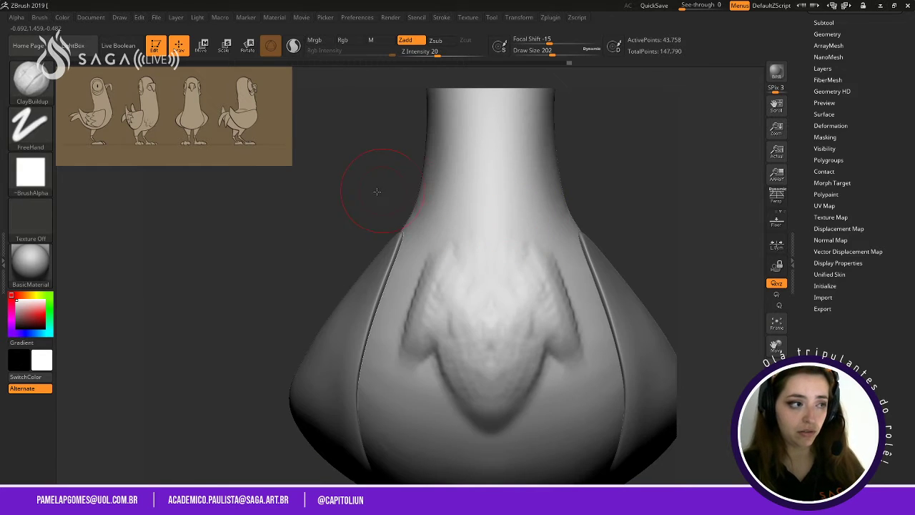
left_click_drag(376, 193, 371, 167, "shift")
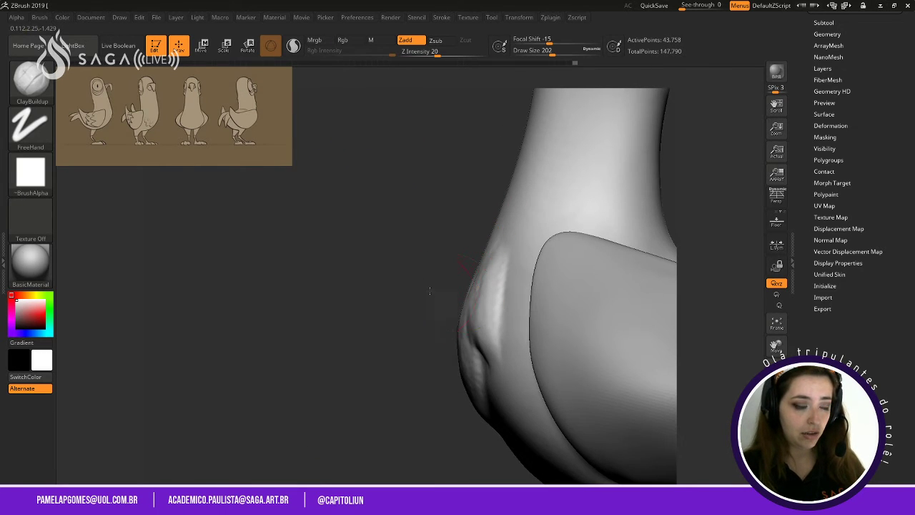
left_click_drag(429, 290, 468, 279)
mouse_move(454, 321)
left_mouse_down()
mouse_move(472, 261)
mouse_move(461, 268)
mouse_move(478, 261)
left_mouse_up()
left_click_drag(470, 305, 493, 267)
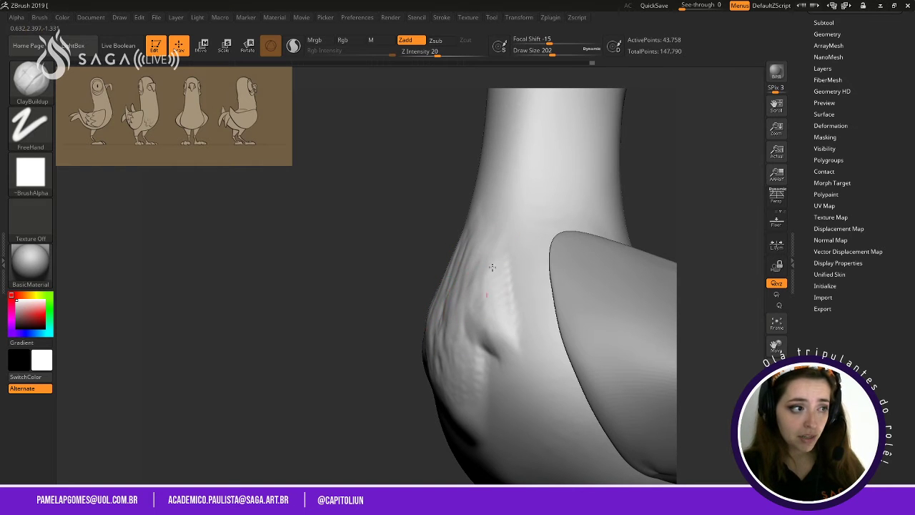
Smooth the rough clay strokes across the chest feathers and the base of the neck.
mouse_move(356, 268)
left_mouse_down()
mouse_move(480, 279)
mouse_move(453, 336)
left_mouse_up()
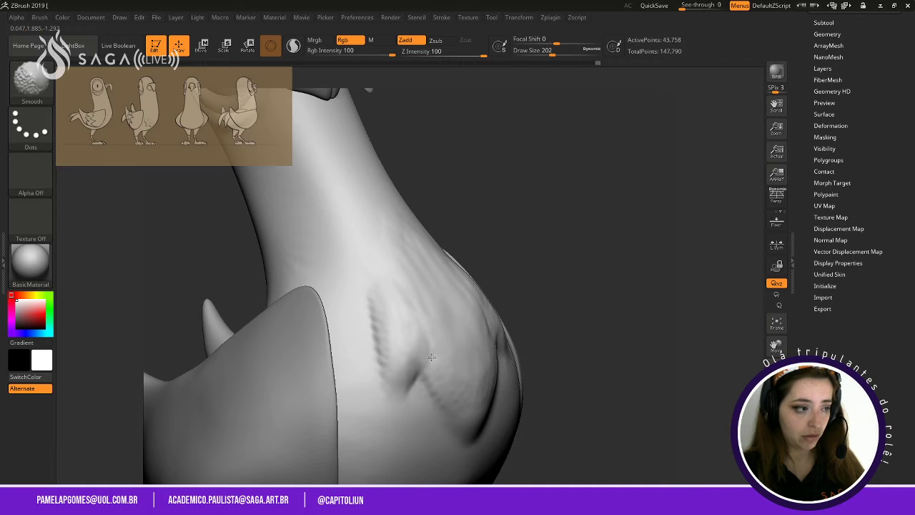
mouse_move(580, 281)
left_mouse_down()
mouse_move(453, 261)
mouse_move(422, 275)
left_mouse_up()
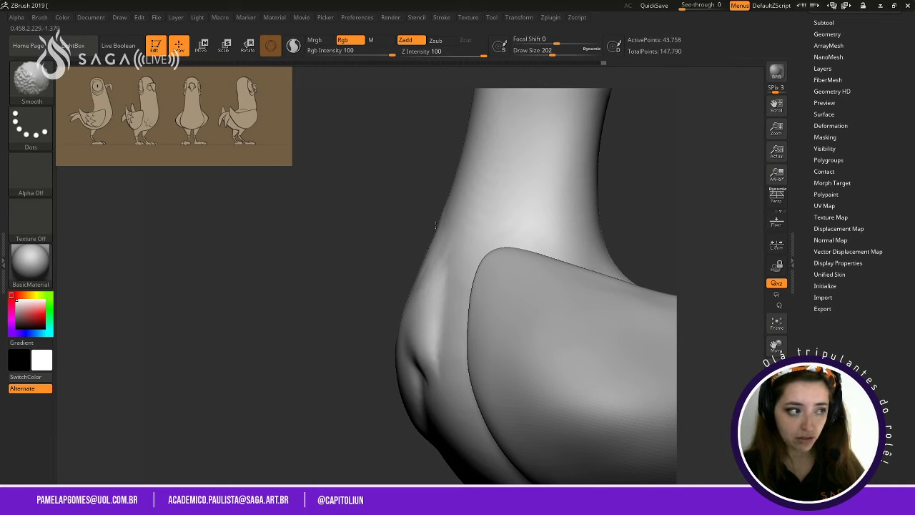
mouse_move(385, 228)
left_mouse_down()
mouse_move(412, 221)
mouse_move(445, 256)
left_mouse_up()
mouse_move(445, 256)
left_mouse_down("shift")
mouse_move(372, 271)
mouse_move(401, 260)
left_mouse_up("shift")
Reduce the ClayBuildup Draw Size to 108 and sharpen the lower edges of the side and central chest feathers.
mouse_move(587, 152)
left_mouse_down()
mouse_move(569, 150)
mouse_move(586, 261)
left_mouse_up()
mouse_move(488, 253)
left_mouse_down("alt")
mouse_move(524, 175)
mouse_move(529, 189)
mouse_move(582, 191)
mouse_move(613, 259)
mouse_move(610, 145)
left_mouse_up("alt")
key("space")
left_click(555, 212)
left_click_drag(368, 285, 335, 308)
right_click_drag(425, 278, 486, 280)
left_click_drag(371, 285, 404, 349)
mouse_move(362, 288)
left_mouse_down()
mouse_move(421, 380)
mouse_move(371, 318)
mouse_move(376, 345)
left_mouse_up()
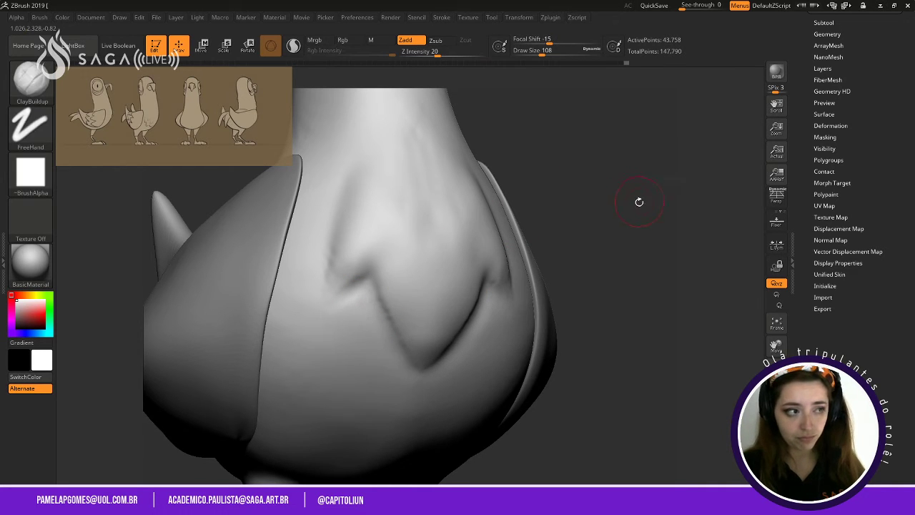
Set the brush Draw Size to 145 and smooth the chest feather surfaces into the neck.
mouse_move(626, 227)
left_mouse_down("alt")
mouse_move(619, 195)
mouse_move(597, 197)
mouse_move(566, 180)
mouse_move(575, 226)
mouse_move(561, 228)
left_mouse_up("alt")
key("space")
left_click_drag(402, 233, 409, 233)
left_click_drag(328, 342, 443, 301, "alt")
key("shift")
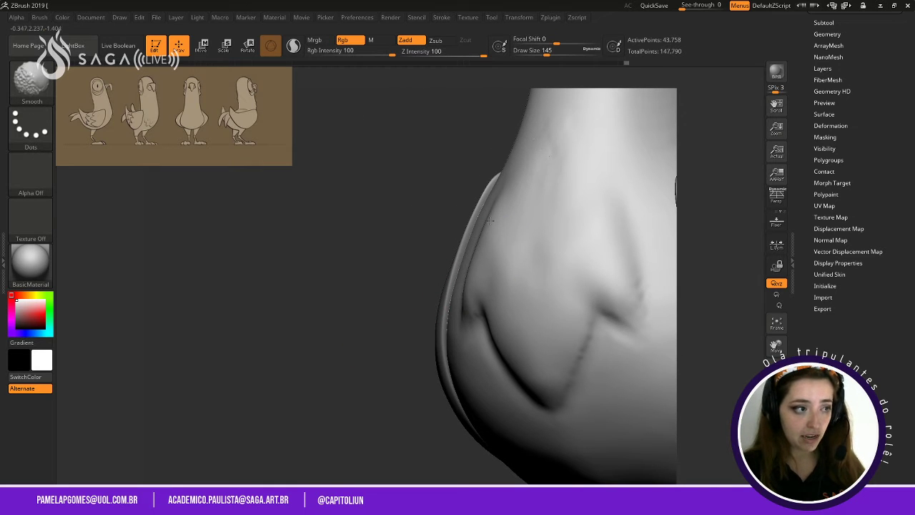
mouse_move(450, 222)
left_mouse_down()
mouse_move(501, 218)
mouse_move(457, 212)
left_mouse_up()
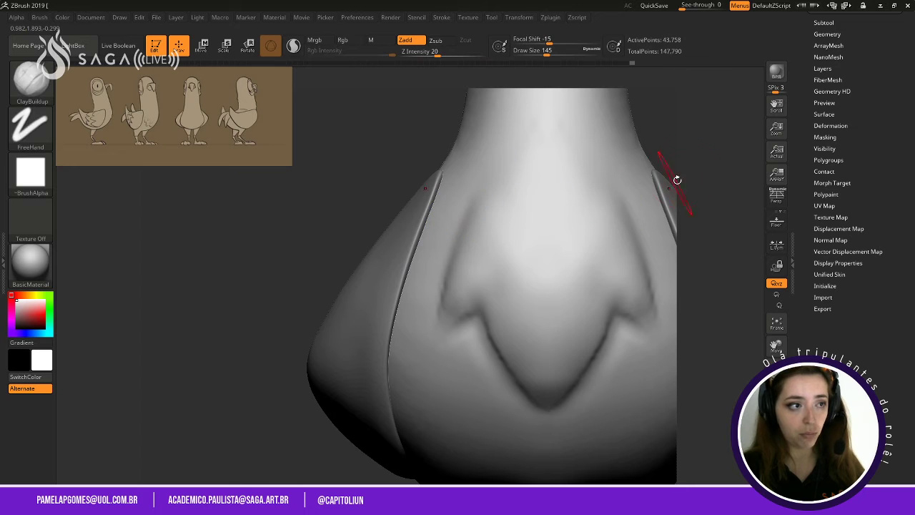
Build up a tapered throat patch below the beak with ClayBuildup and smooth it into the neck.
left_click_drag(706, 186, 694, 82, "alt")
left_click_drag(686, 168, 607, 269, "alt")
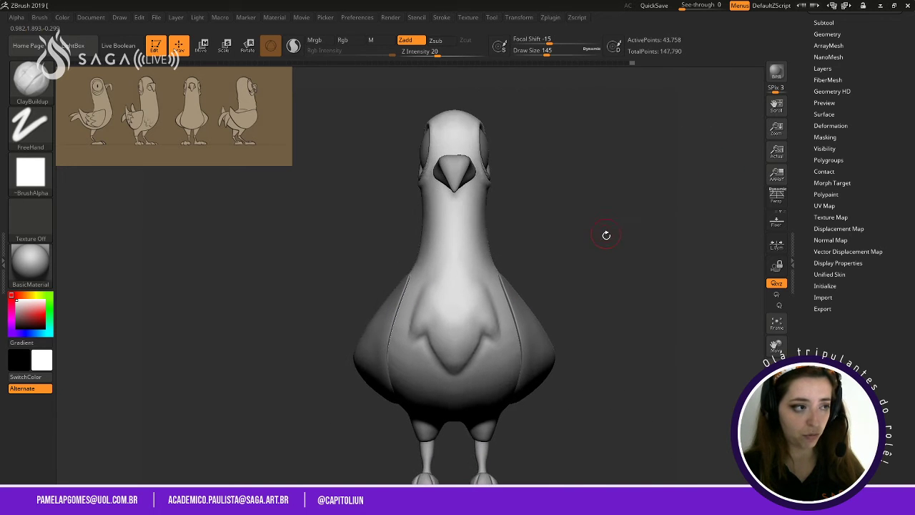
left_click_drag(607, 235, 633, 229, "alt")
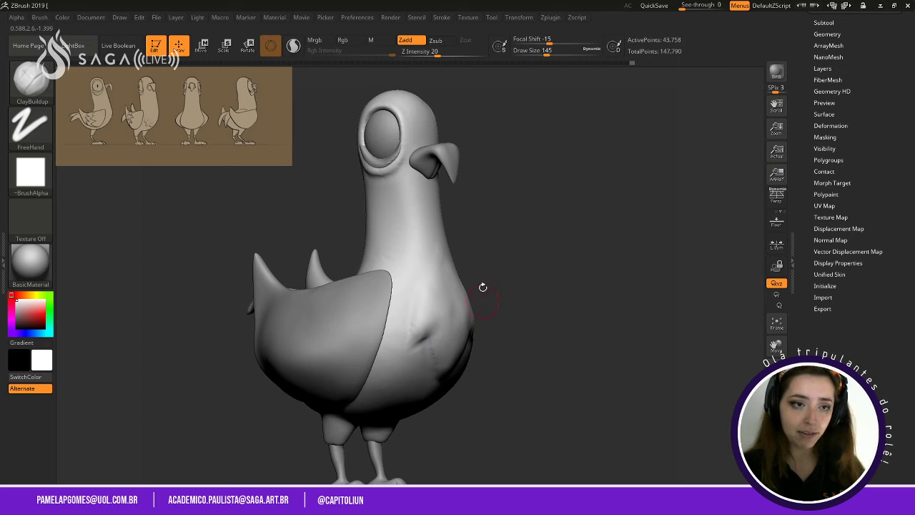
left_click_drag(581, 245, 535, 175)
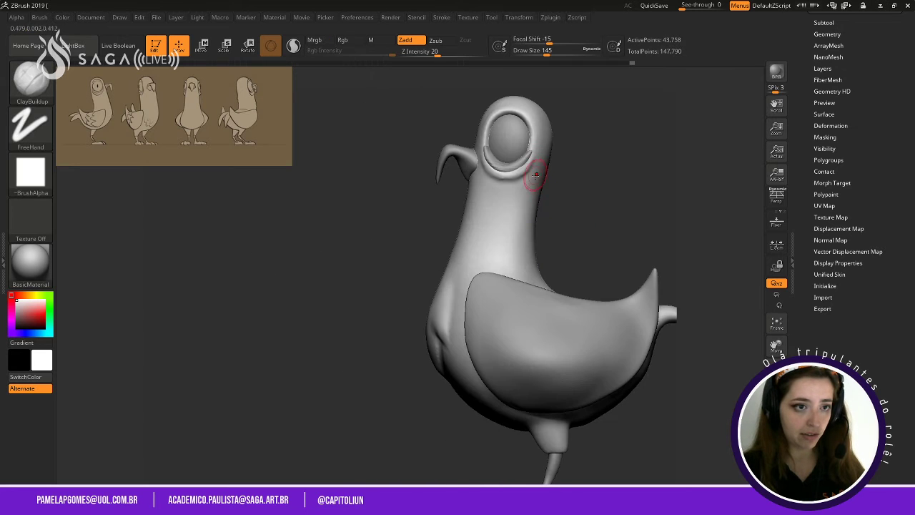
left_click_drag(357, 282, 615, 229)
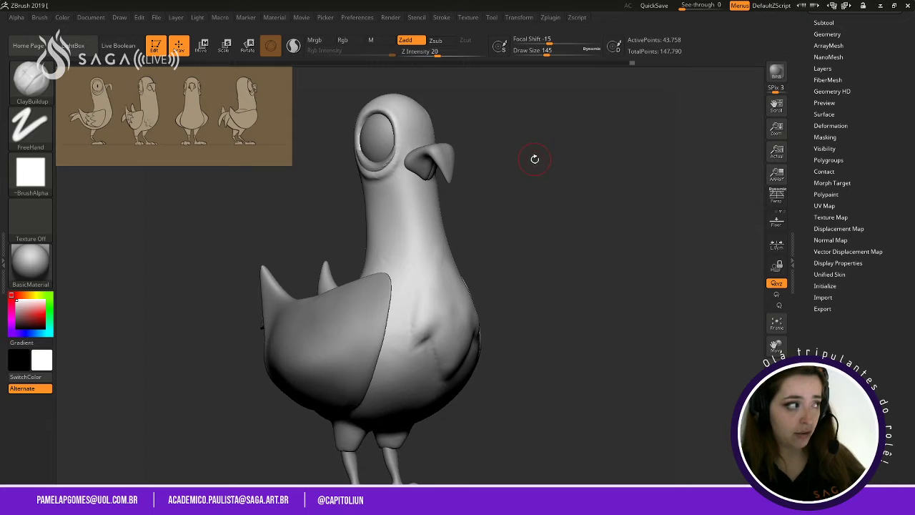
left_click_drag(535, 159, 583, 239, "alt")
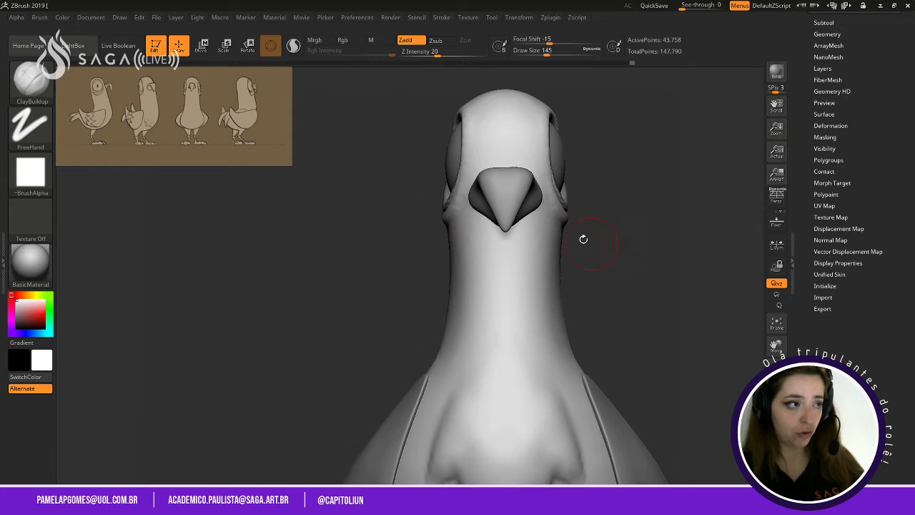
left_click_drag(388, 263, 456, 230)
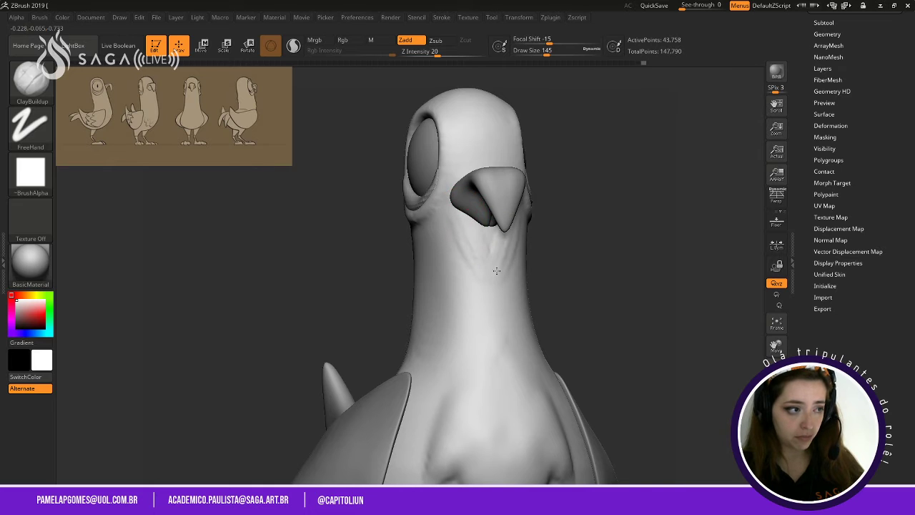
mouse_move(471, 230)
left_mouse_down()
mouse_move(464, 233)
mouse_move(481, 273)
mouse_move(473, 205)
left_mouse_up()
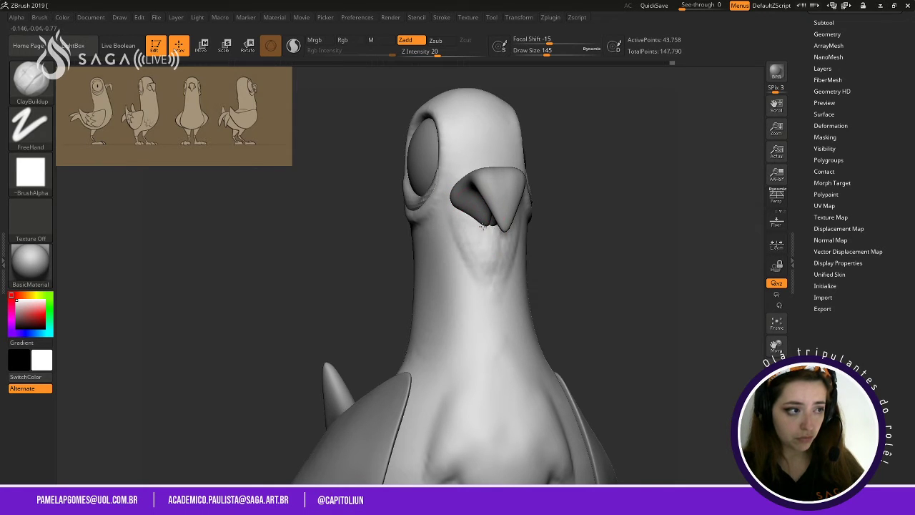
left_click_drag(601, 276, 527, 241)
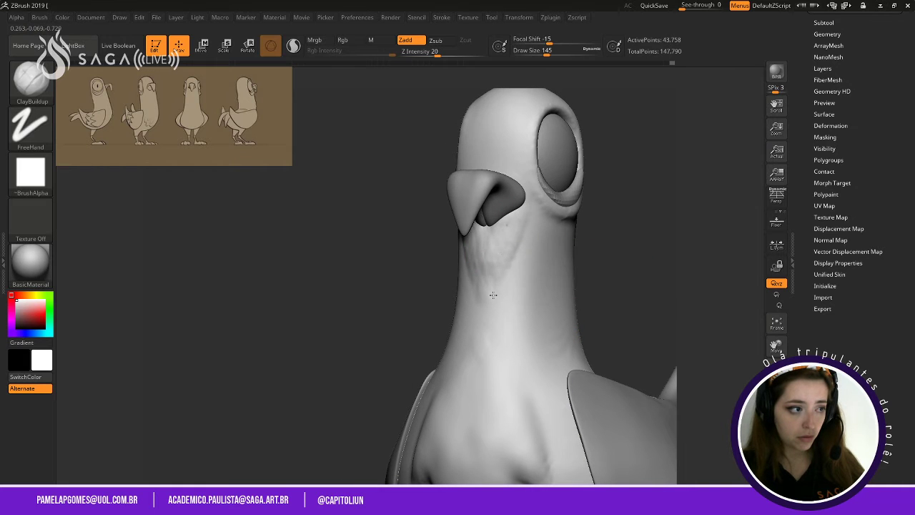
left_click_drag(489, 279, 478, 293)
left_click_drag(325, 280, 480, 255)
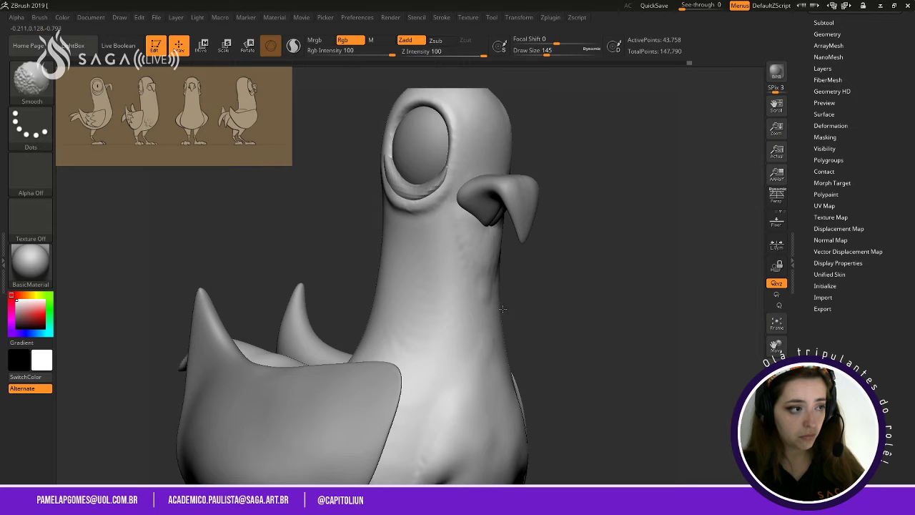
Examine the pigeon's proportions from the front and side, and check the active point count of the body.
left_click_drag(572, 301, 584, 192, "alt")
left_click_drag(575, 253, 567, 178, "shift")
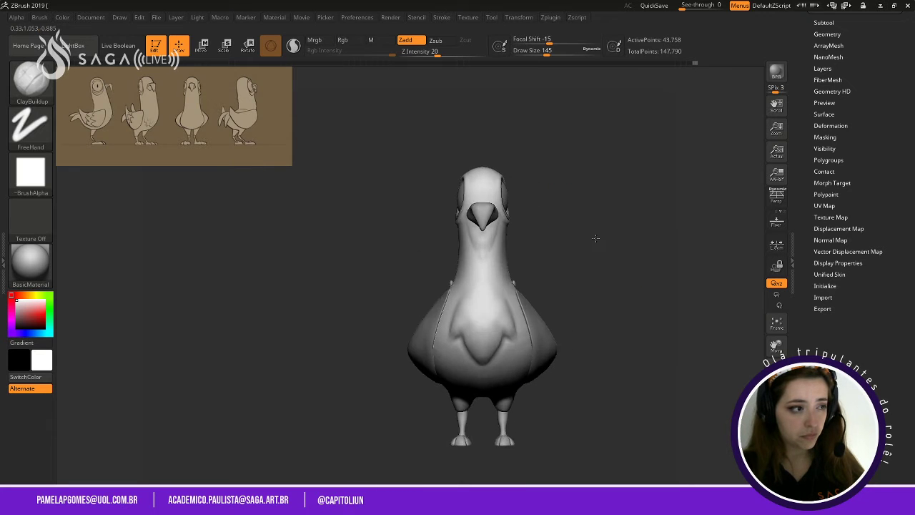
mouse_move(596, 238)
left_mouse_down()
mouse_move(665, 243)
mouse_move(581, 245)
mouse_move(636, 238)
mouse_move(612, 239)
mouse_move(622, 247)
left_mouse_up()
key("ctrl")
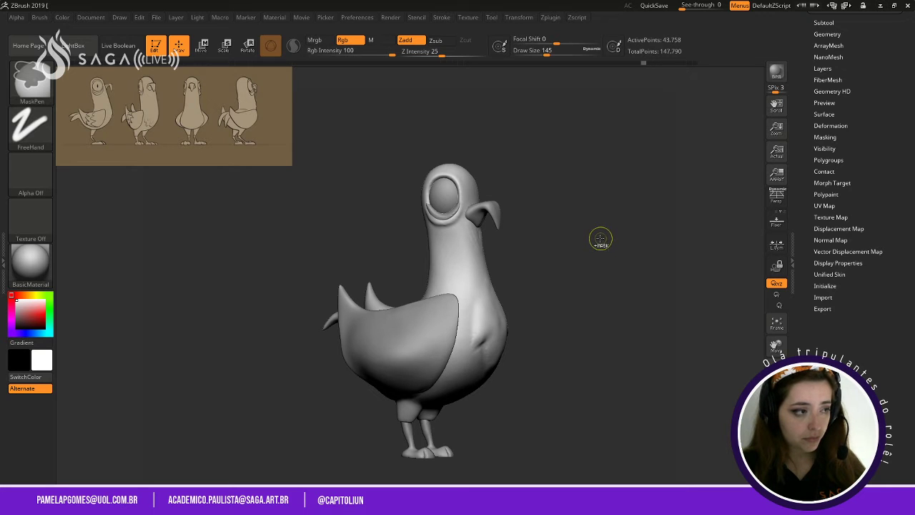
left_click_drag(607, 251, 592, 235)
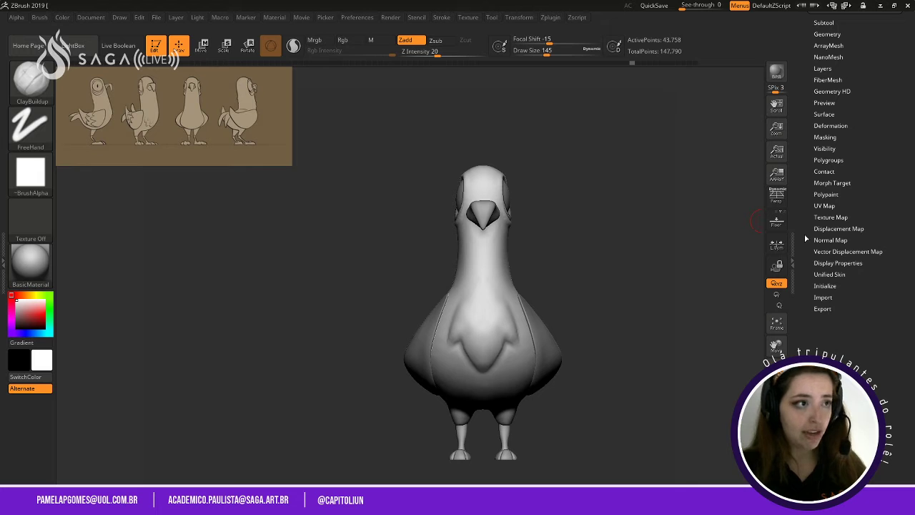
key("ctrl+1")
left_click(694, 25)
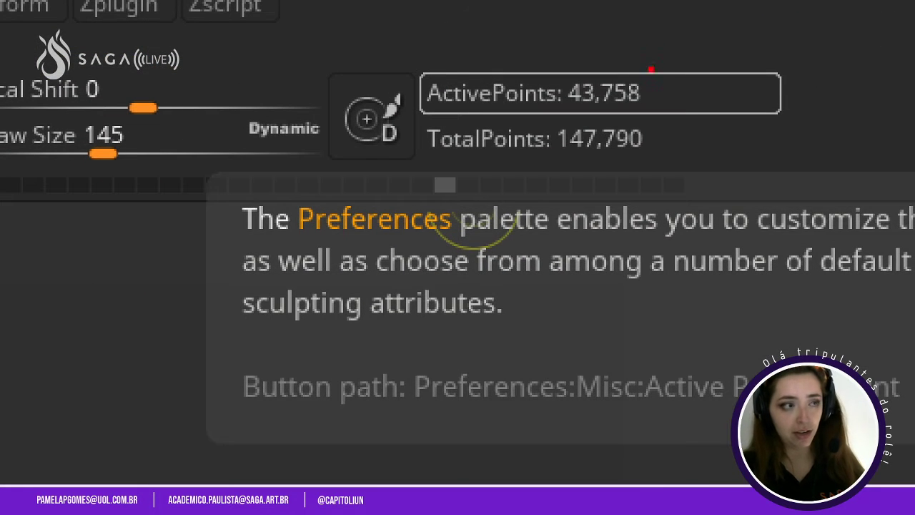
left_click_drag(712, 23, 648, 76, "ctrl+shift")
left_click_drag(557, 61, 650, 117, "ctrl")
left_click_drag(554, 313, 573, 159, "ctrl+shift")
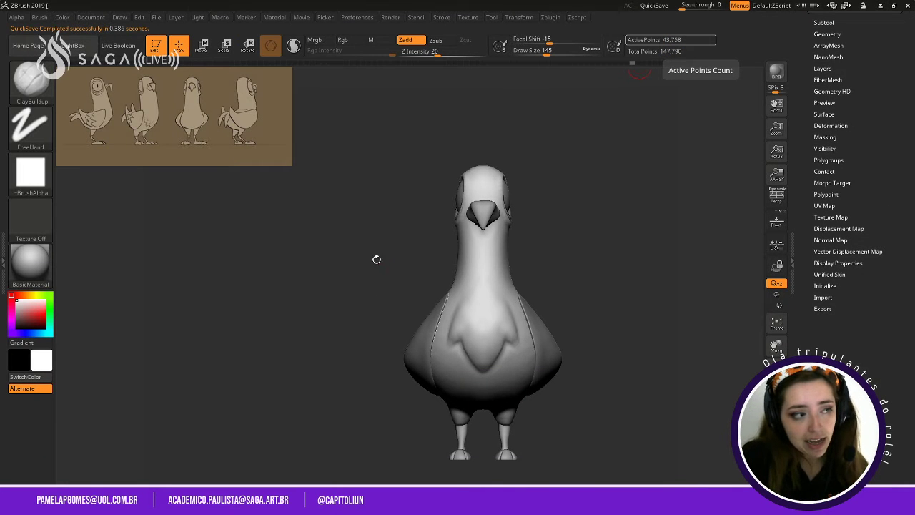
left_click_drag(570, 266, 594, 267)
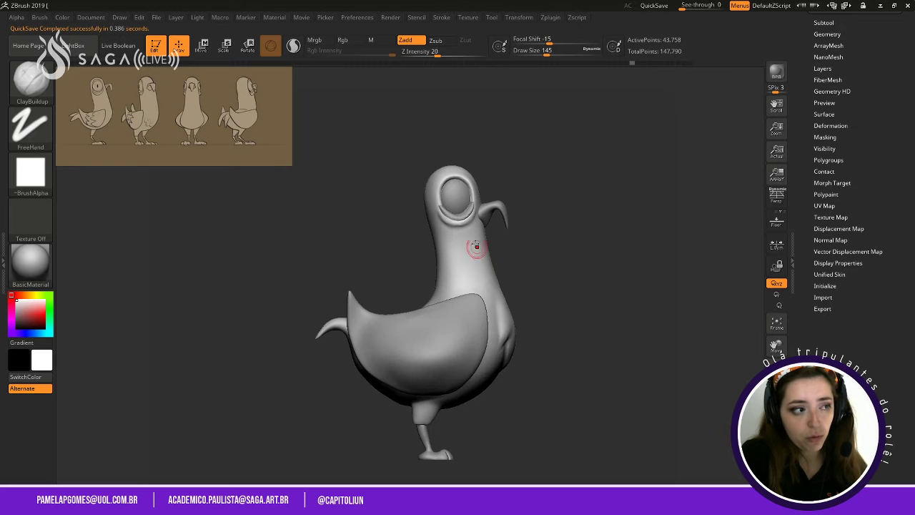
left_click_drag(313, 423, 480, 404)
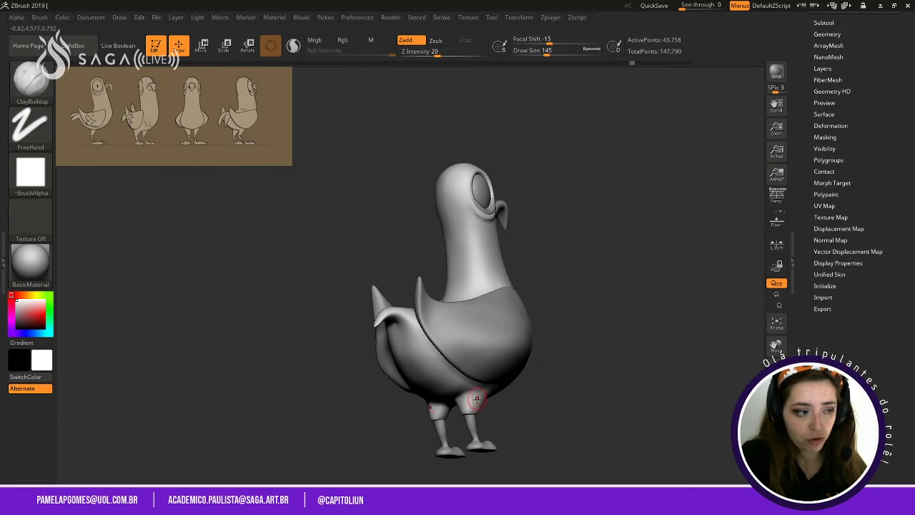
left_click_drag(606, 355, 562, 362)
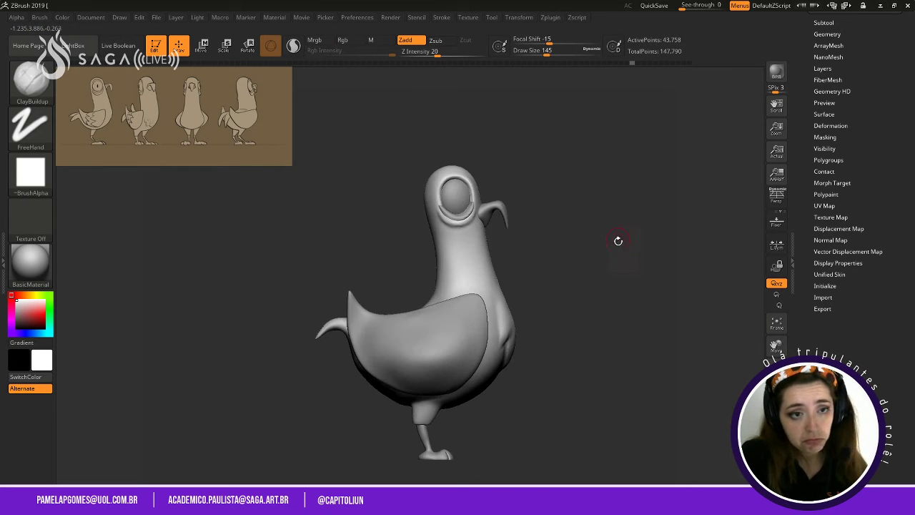
mouse_move(617, 239)
left_mouse_down()
mouse_move(600, 286)
mouse_move(605, 307)
mouse_move(622, 249)
mouse_move(633, 247)
mouse_move(623, 260)
mouse_move(640, 287)
left_mouse_up()
mouse_move(640, 287)
left_mouse_down()
mouse_move(631, 264)
mouse_move(637, 204)
mouse_move(657, 221)
left_mouse_up()
Set the ClayBuildup Draw Size to 120, build up the inner thighs where they meet the belly, and smooth the strokes.
mouse_move(592, 202)
left_mouse_down()
mouse_move(605, 219)
mouse_move(601, 232)
mouse_move(622, 236)
mouse_move(644, 376)
mouse_move(686, 377)
mouse_move(585, 97)
left_mouse_up()
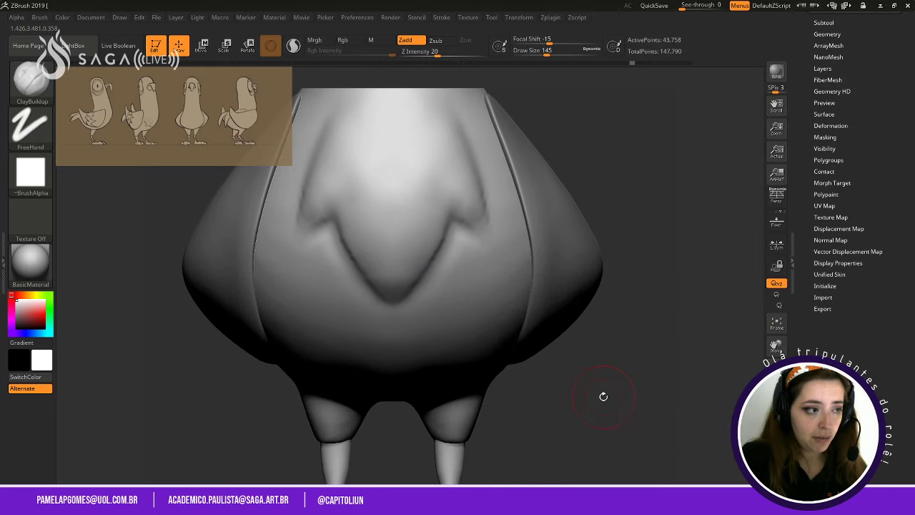
left_click_drag(603, 396, 588, 333)
key("space")
left_click_drag(417, 286, 414, 282)
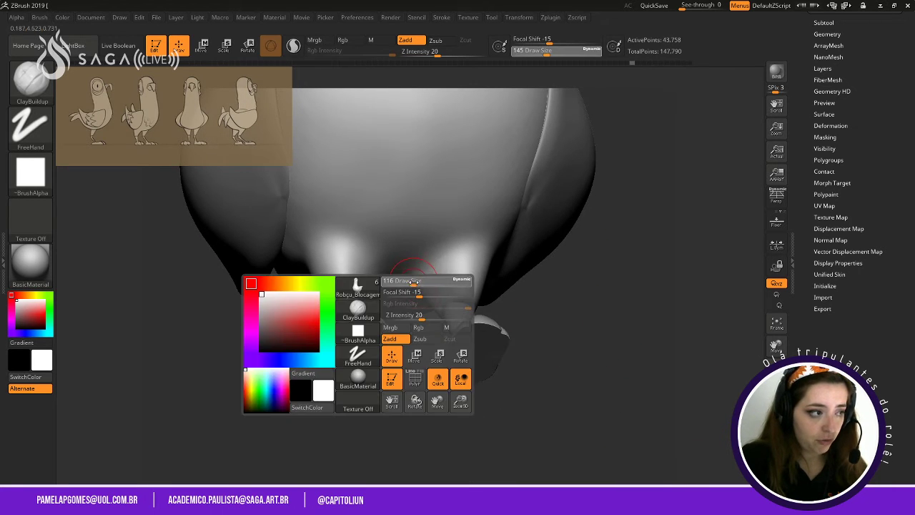
mouse_move(571, 271)
left_mouse_down("alt")
mouse_move(584, 331)
mouse_move(686, 361)
left_mouse_up("alt")
left_click_drag(697, 393, 679, 189, "alt")
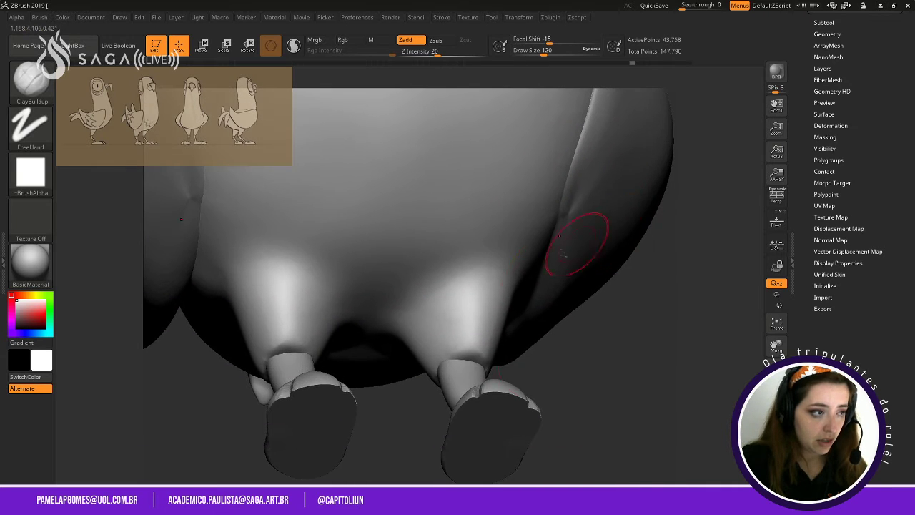
left_click_drag(536, 379, 580, 381)
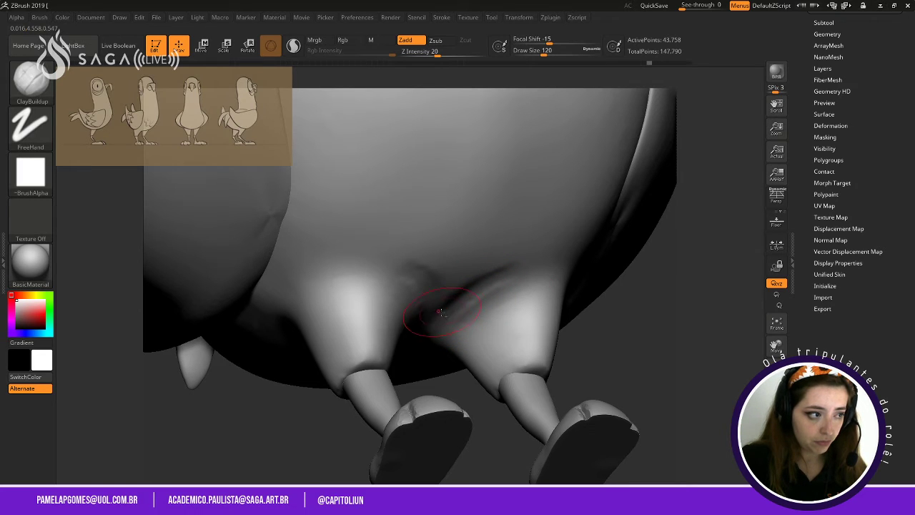
right_click_drag(512, 262, 639, 364, "shift")
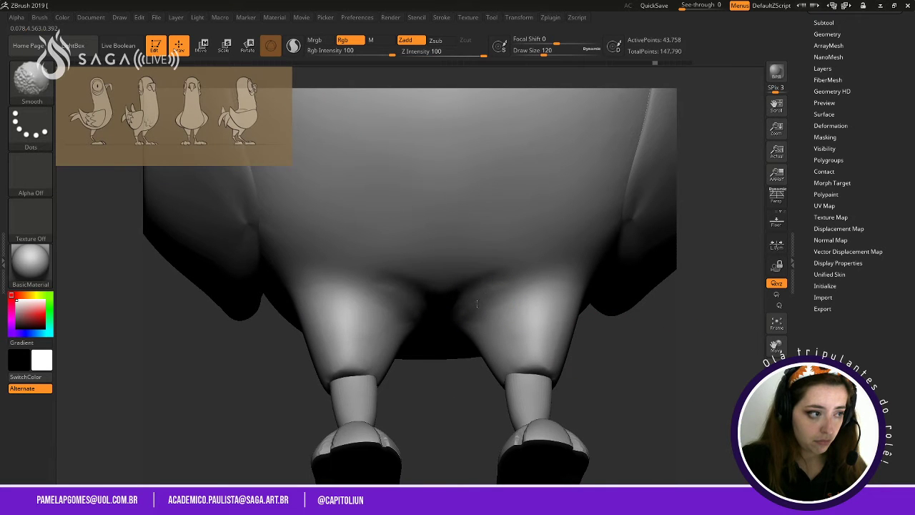
Build up the outer side of the upper thigh below the wing and smooth it into the body.
mouse_move(662, 394)
right_mouse_down()
mouse_move(643, 372)
mouse_move(658, 401)
mouse_move(476, 327)
right_mouse_up()
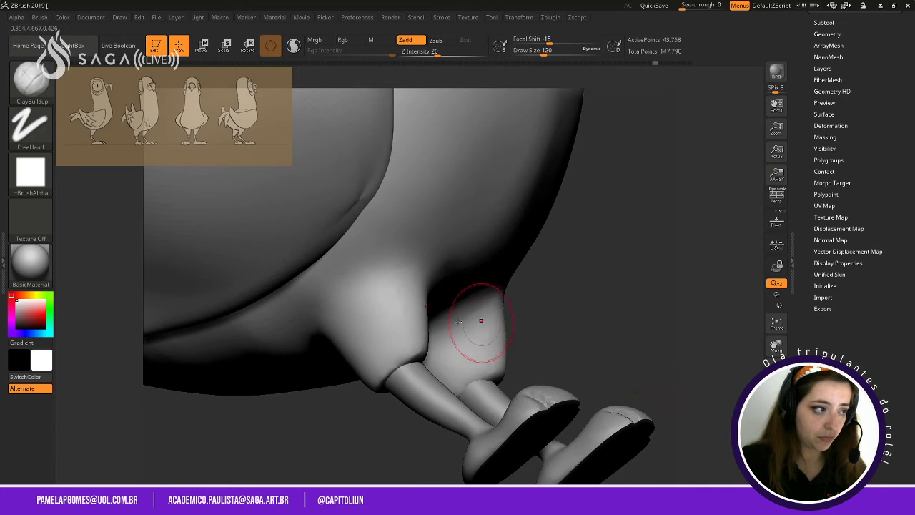
mouse_move(312, 307)
left_mouse_down()
mouse_move(361, 268)
mouse_move(379, 278)
mouse_move(361, 272)
mouse_move(327, 307)
left_mouse_up()
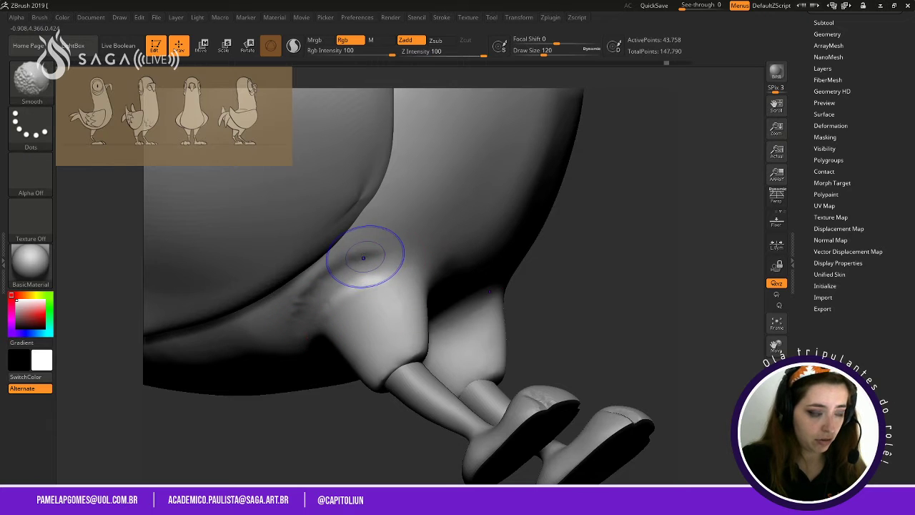
left_click_drag(368, 257, 323, 279, "shift")
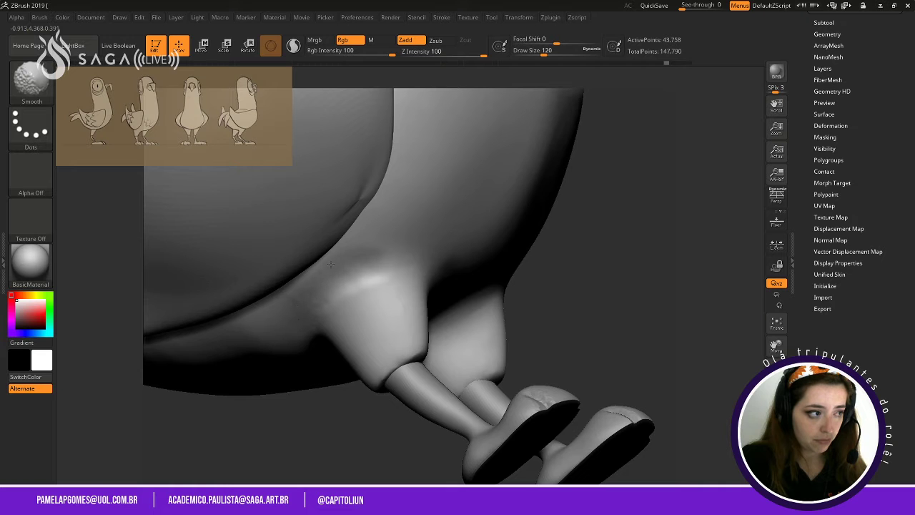
Examine the thigh transitions from below and the body from the front.
mouse_move(641, 306)
left_mouse_down()
mouse_move(608, 205)
mouse_move(574, 295)
mouse_move(533, 257)
mouse_move(580, 236)
mouse_move(582, 143)
mouse_move(493, 224)
left_mouse_up()
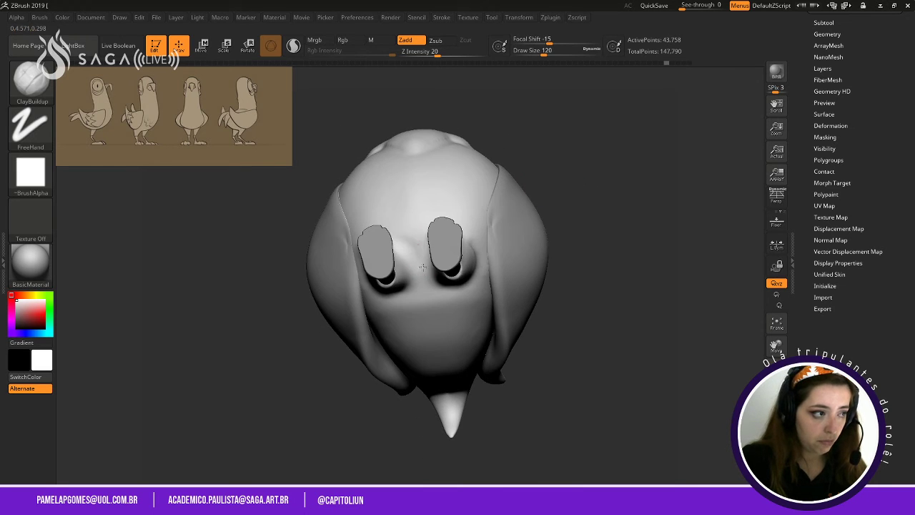
right_click_drag(539, 239, 684, 271, "ctrl")
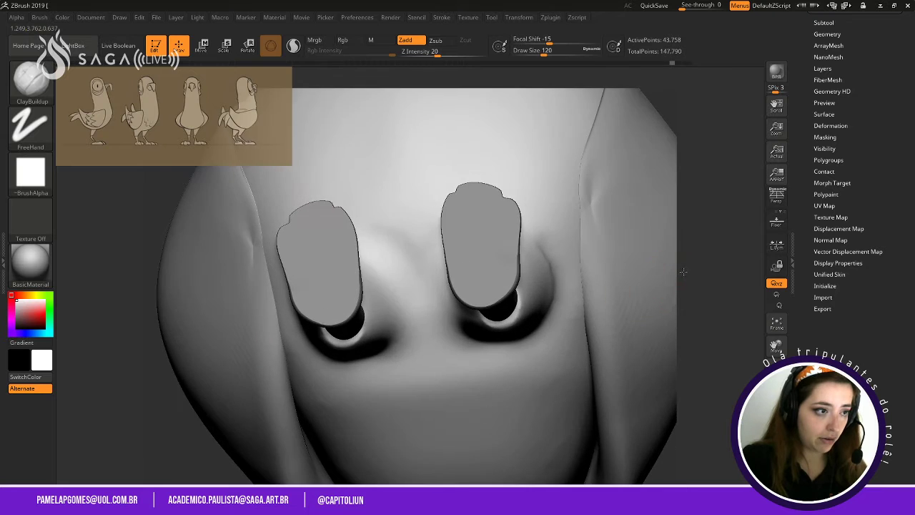
left_click_drag(683, 272, 408, 241)
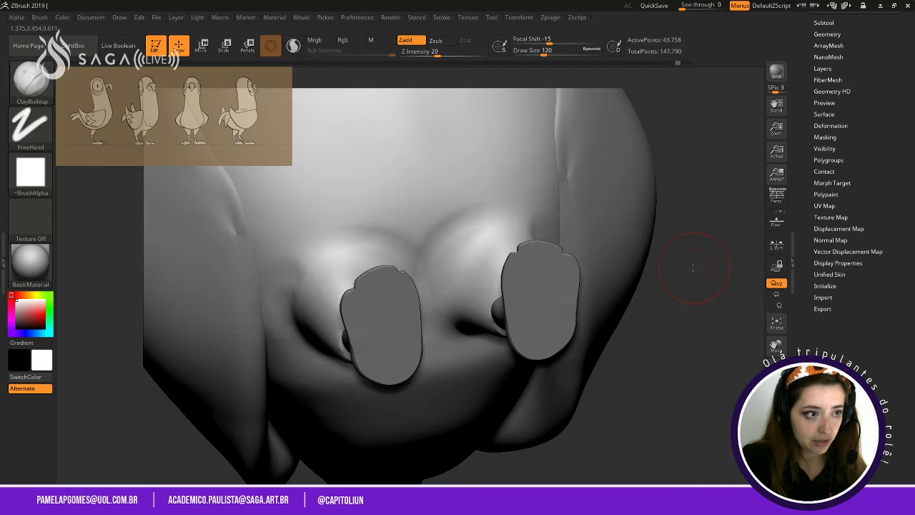
right_click_drag(693, 268, 671, 166, "ctrl")
mouse_move(671, 166)
left_mouse_down()
mouse_move(629, 273)
mouse_move(639, 293)
left_mouse_up()
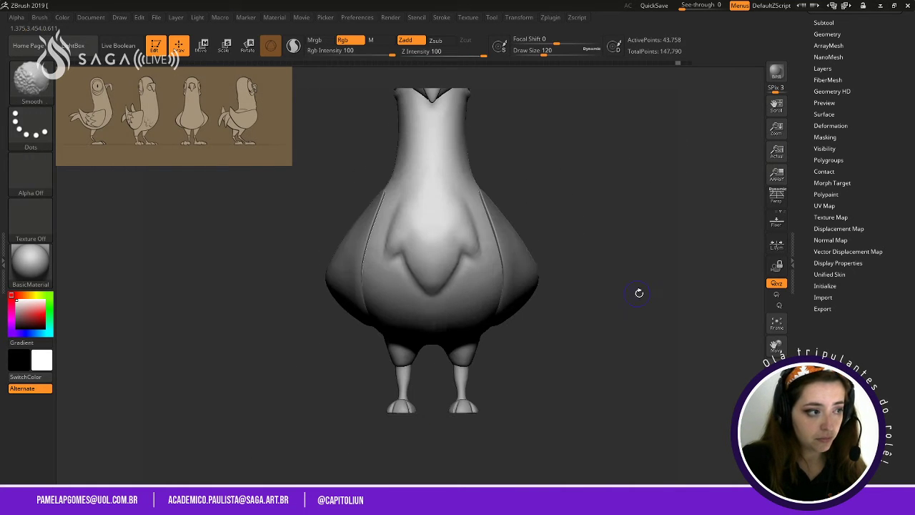
Set the brush Draw Size to 212 and soften the upper chest where it blends into the neck.
right_click_drag(653, 211, 668, 271, "ctrl")
mouse_move(648, 248)
left_mouse_down()
mouse_move(615, 247)
mouse_move(674, 245)
mouse_move(641, 232)
left_mouse_up()
key("space")
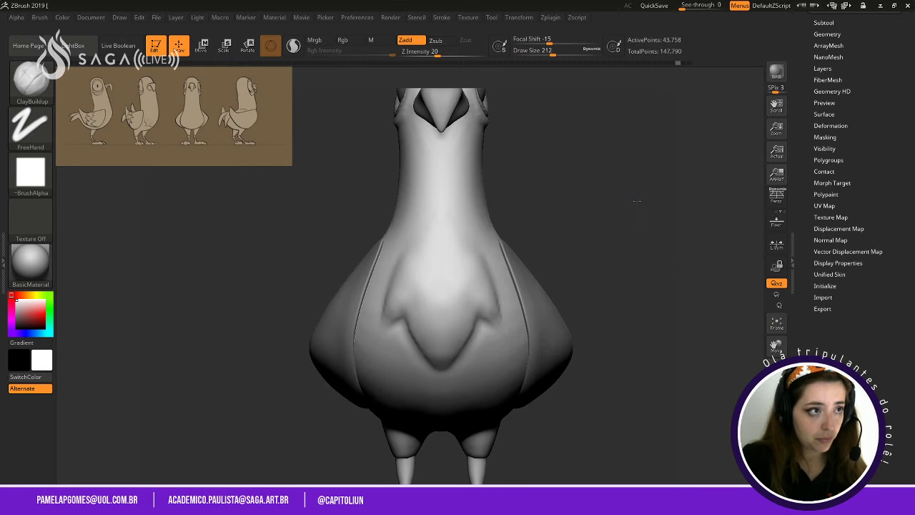
right_click_drag(641, 203, 635, 211, "ctrl")
left_click_drag(464, 221, 478, 191)
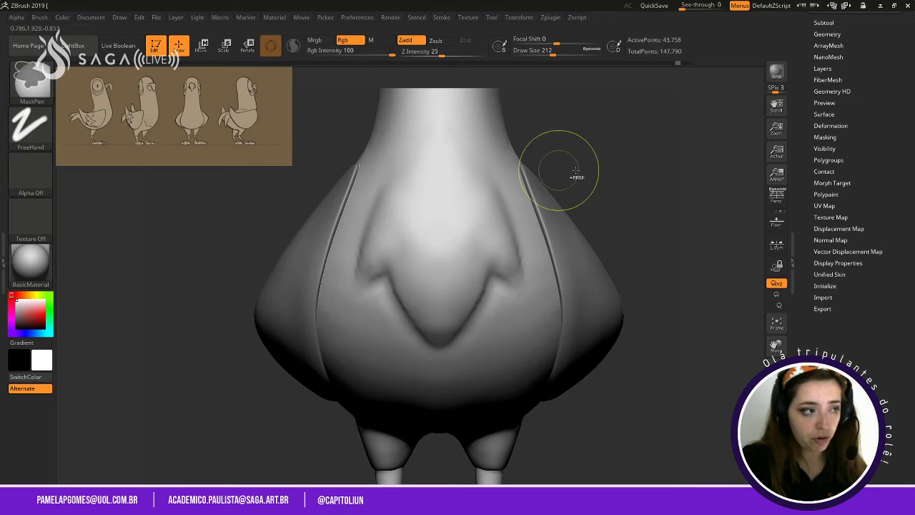
Check the subtool list and open the geometry options for the pigeon's body.
left_click(824, 22)
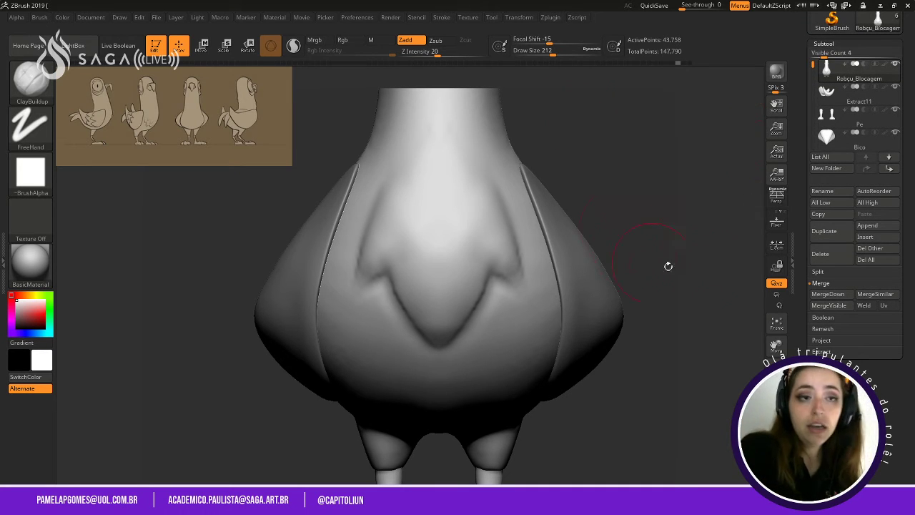
left_click(828, 363)
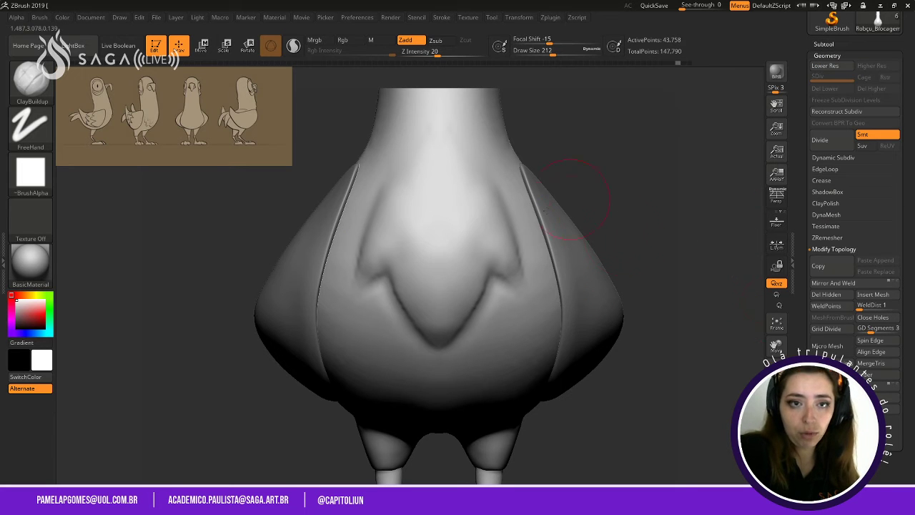
left_click_drag(648, 196, 644, 268, "alt")
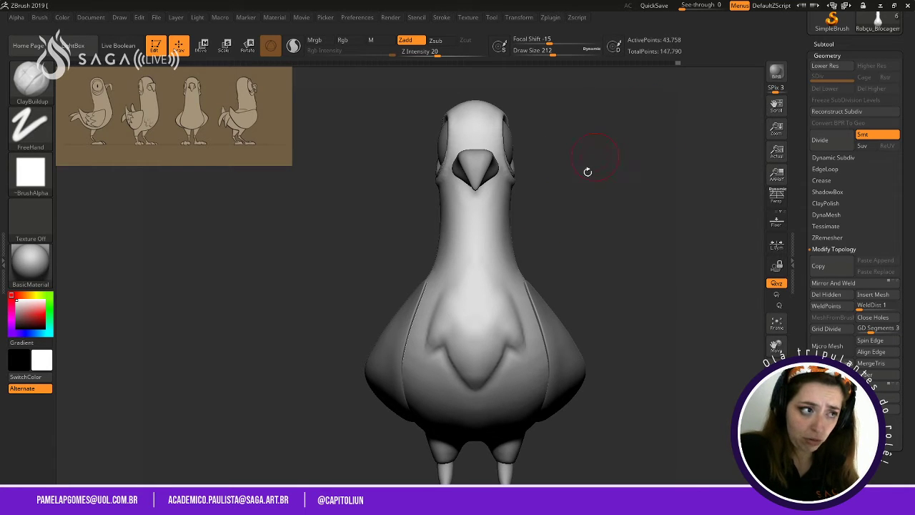
Set the brush Draw Size to 517 and try a ClayBuildup pass on the side of the neck.
key("space")
mouse_move(576, 169)
left_mouse_down()
mouse_move(597, 169)
mouse_move(568, 238)
mouse_move(580, 280)
mouse_move(596, 235)
left_mouse_up()
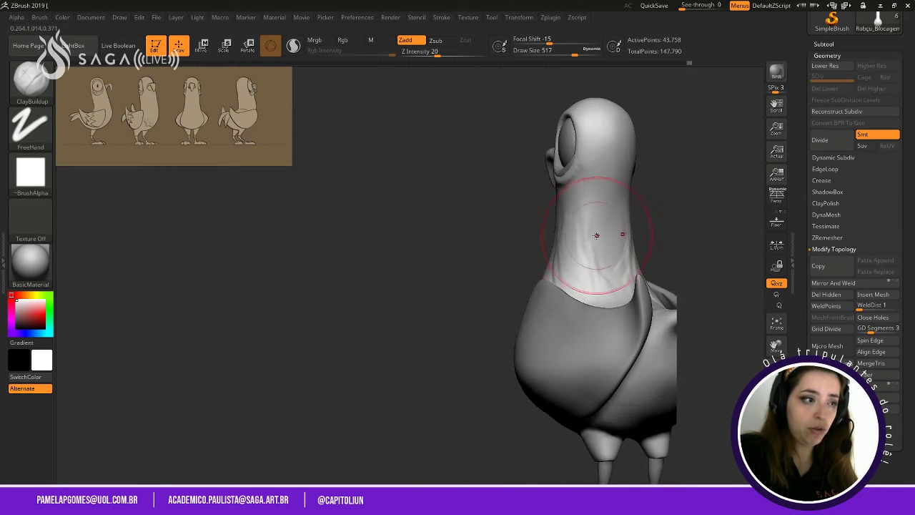
key("ctrl+z")
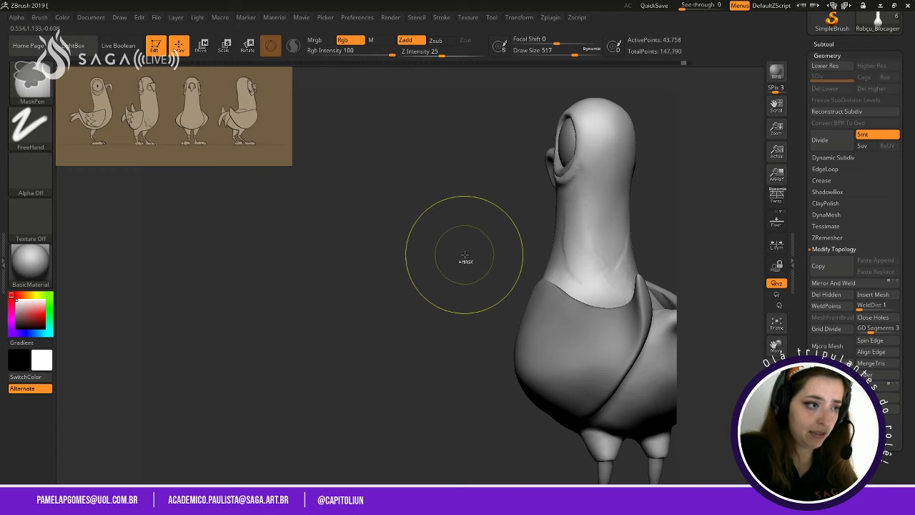
Switch to the Move brush for work on the front outline of the neck.
left_click_drag(465, 255, 531, 265)
key("b")
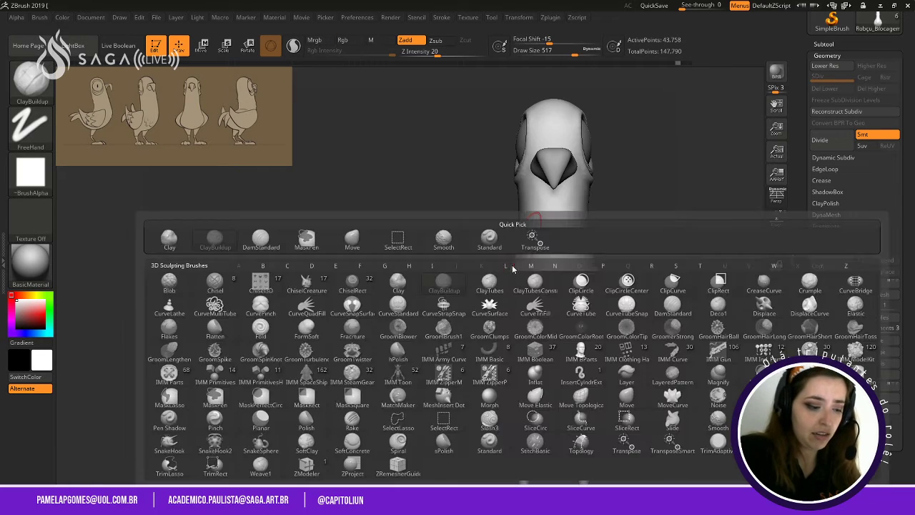
key("m")
key("v")
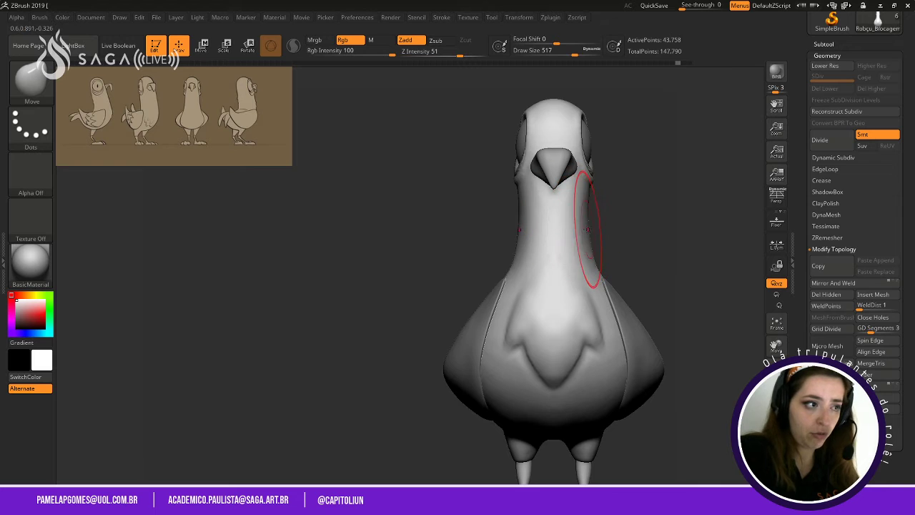
left_click_drag(645, 204, 645, 243, "alt")
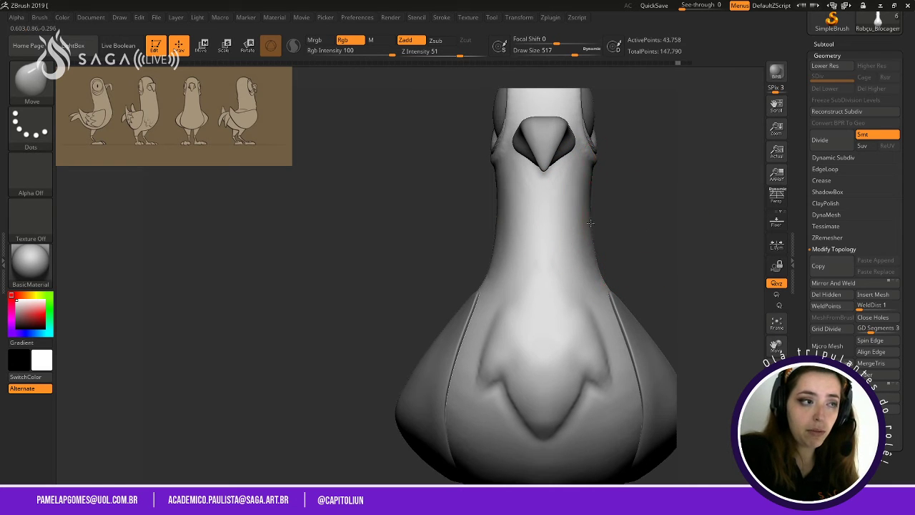
Try to smooth the side of the neck below the eye with the large brush.
mouse_move(465, 255)
left_mouse_down()
mouse_move(519, 229)
mouse_move(527, 214)
left_mouse_up()
left_click_drag(672, 215, 596, 215)
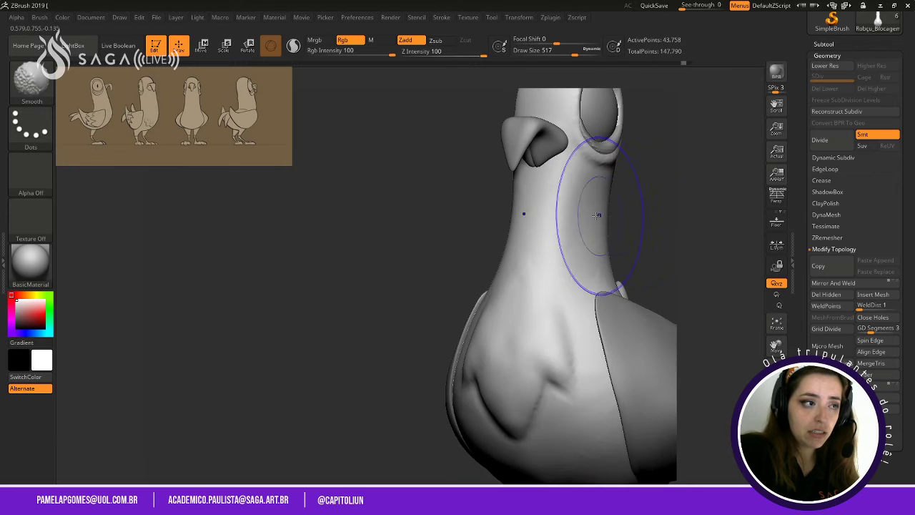
key("ctrl+z")
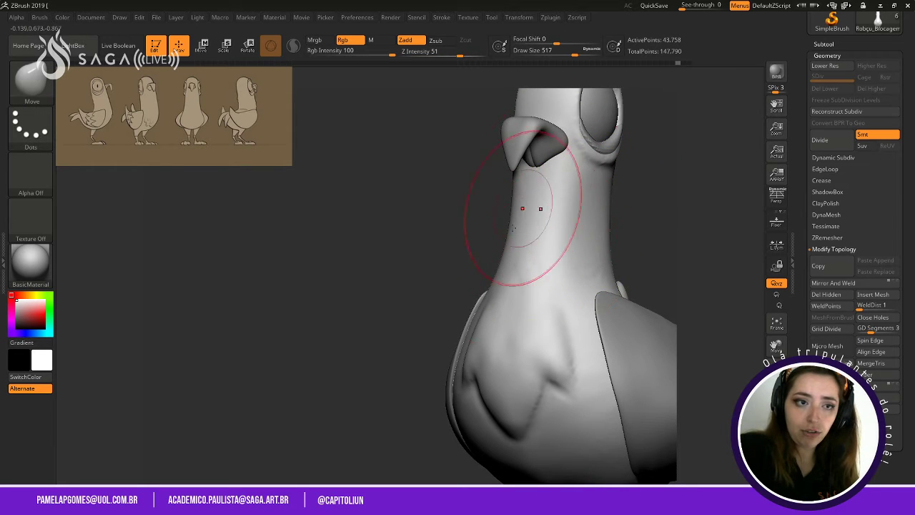
left_click_drag(454, 274, 500, 271)
left_click_drag(633, 225, 478, 230, "alt")
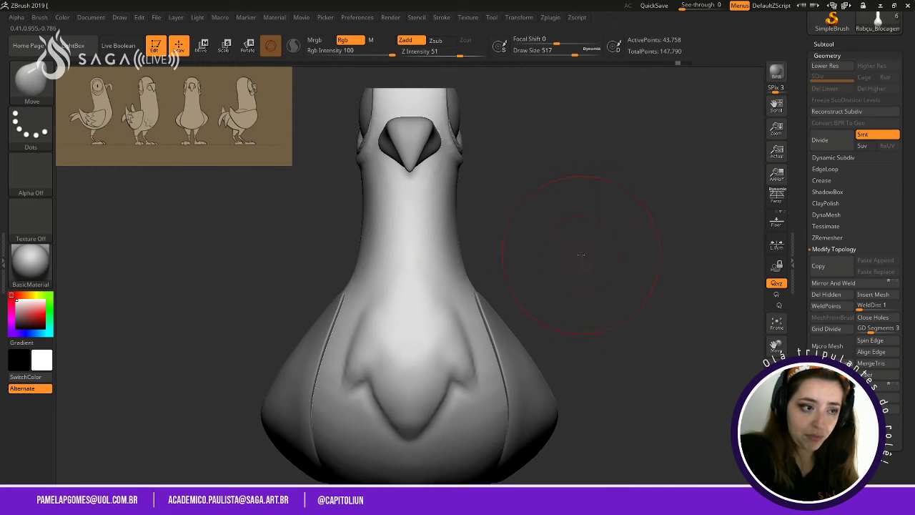
Try remeshing the body with DynaMesh at a Resolution of 880.
left_click_drag(581, 254, 603, 231)
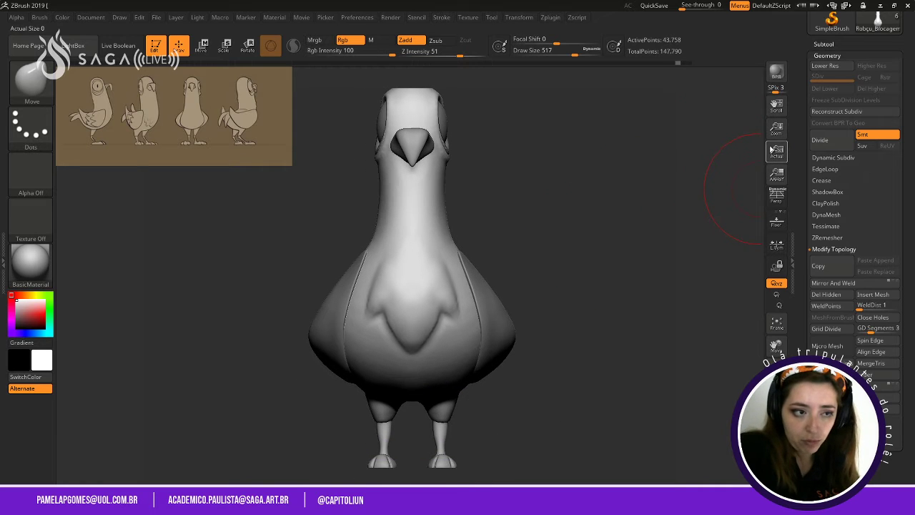
left_click(834, 213)
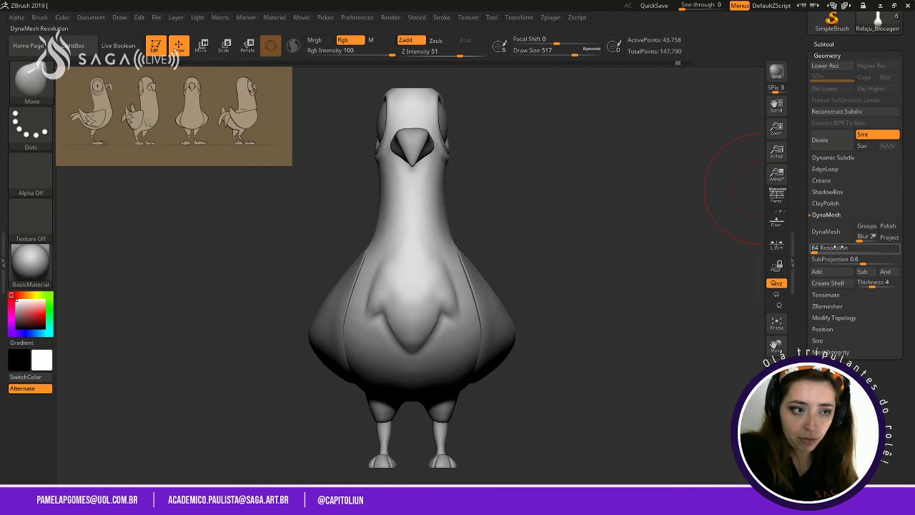
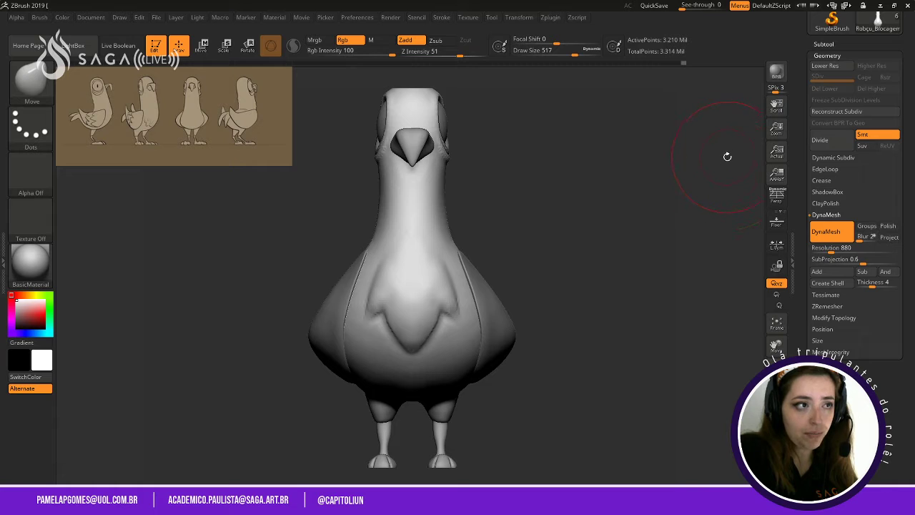
key("ctrl+z")
Remesh the body with DynaMesh at a Resolution of 32 and display its polygon wireframe.
left_click(820, 247)
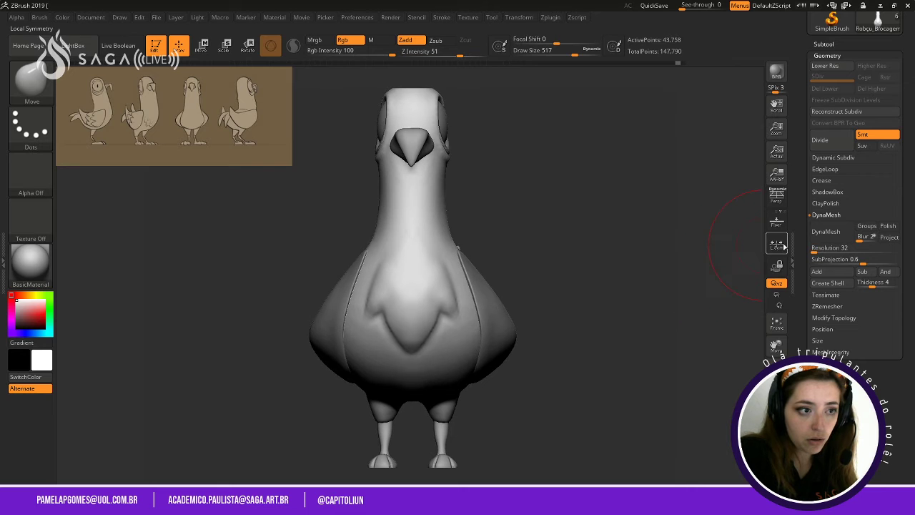
left_click(826, 231)
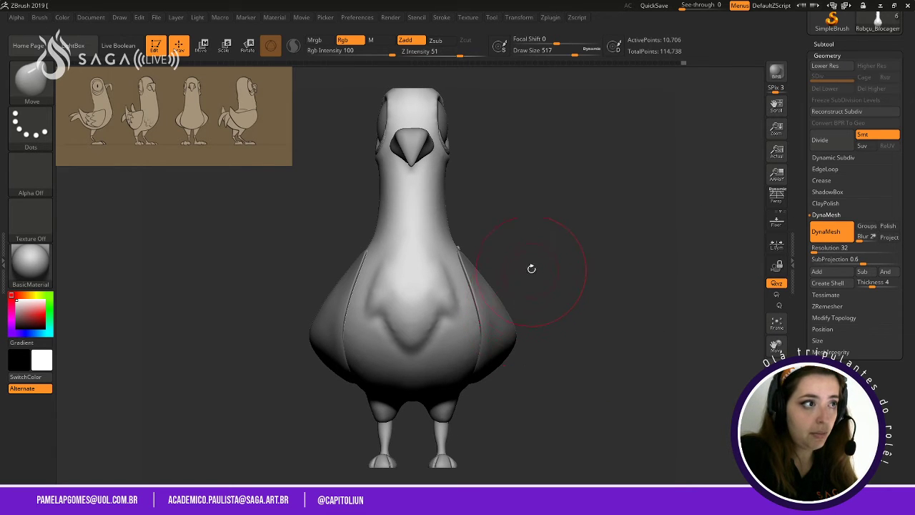
mouse_move(550, 205)
left_mouse_down("alt")
mouse_move(551, 236)
mouse_move(613, 268)
mouse_move(717, 293)
mouse_move(657, 307)
mouse_move(598, 285)
mouse_move(546, 178)
mouse_move(596, 180)
left_mouse_up("alt")
left_click(776, 345)
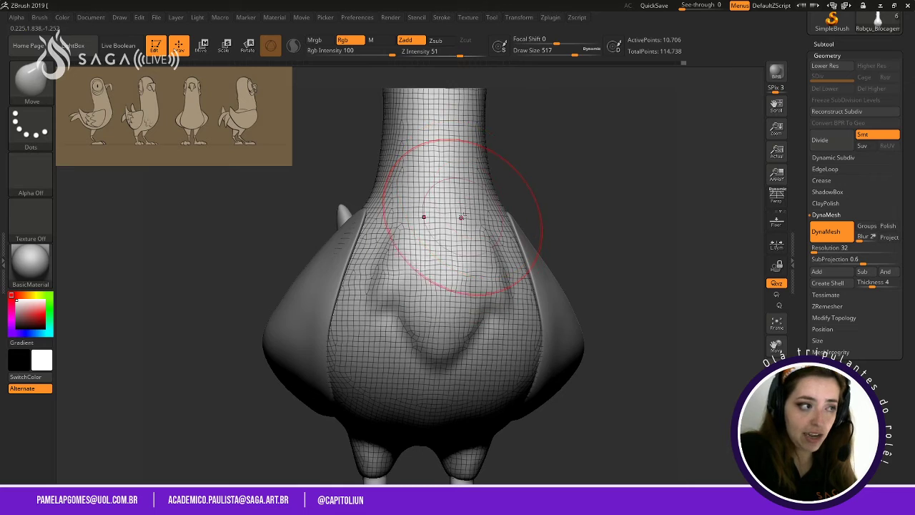
Set the Move brush Draw Size to 187 and inspect the wireframe on the neck and chest from the front.
key("space")
left_click_drag(462, 214, 433, 215)
mouse_move(558, 197)
left_mouse_down()
mouse_move(598, 196)
mouse_move(539, 202)
left_mouse_up()
left_click_drag(630, 225, 582, 237, "shift")
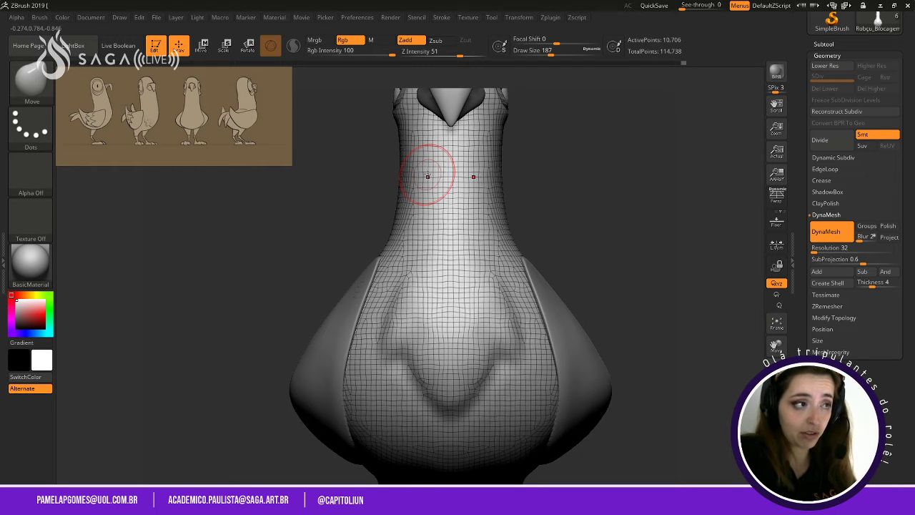
Hide the polygon wireframe and try reshaping the chest feather edge with the Move brush at Draw Size 257.
mouse_move(616, 231)
left_mouse_down("alt")
mouse_move(613, 173)
mouse_move(623, 218)
mouse_move(640, 210)
mouse_move(631, 250)
left_mouse_up("alt")
left_click_drag(654, 246, 605, 251)
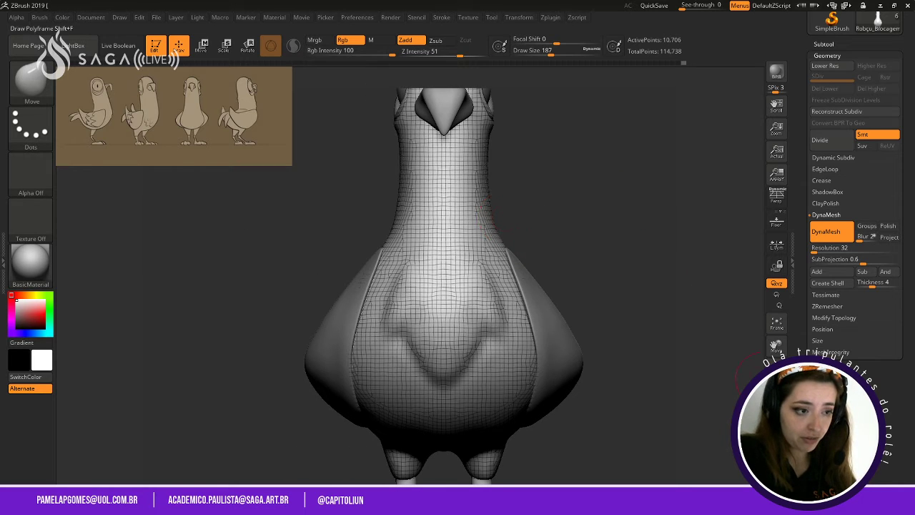
left_click(776, 345)
key("space")
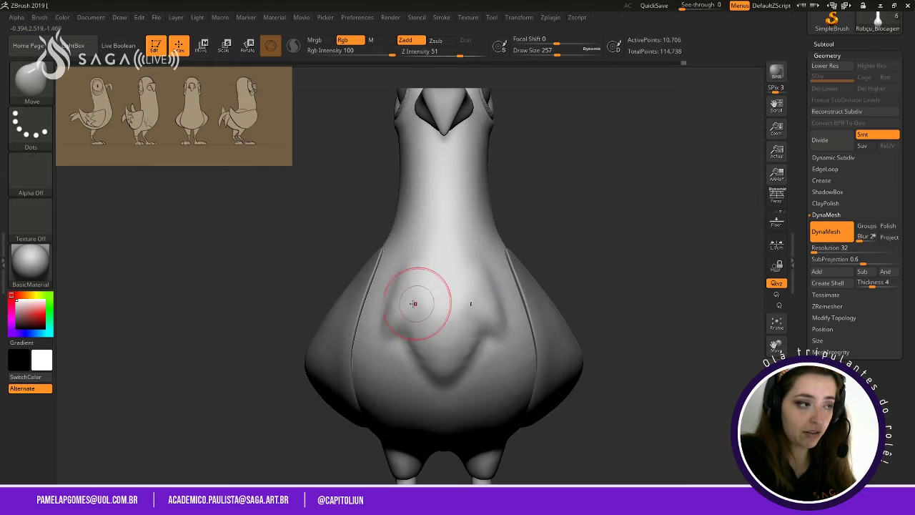
left_click_drag(403, 286, 404, 294)
key("ctrl+z")
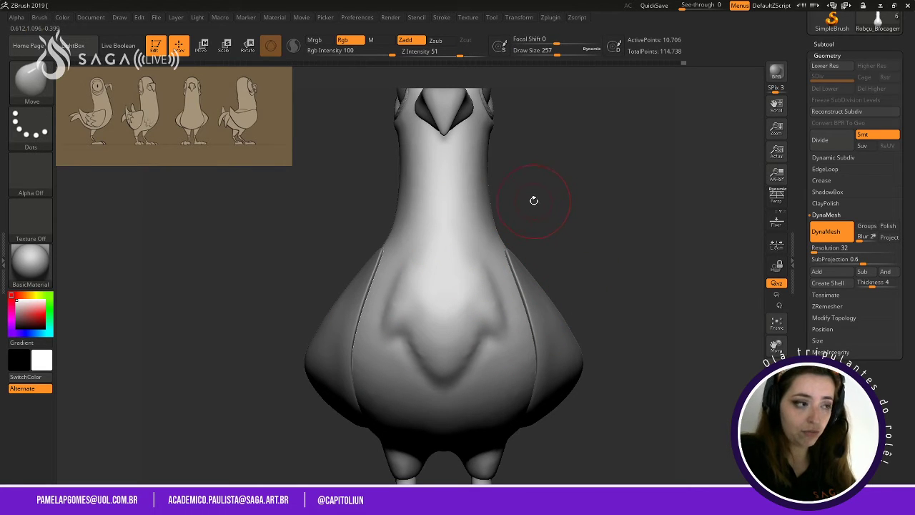
Adjust the thighs where they meet the legs with the Move brush and reduce its Draw Size to 167.
key("f")
left_click_drag(622, 183, 599, 327)
left_click_drag(543, 286, 606, 185)
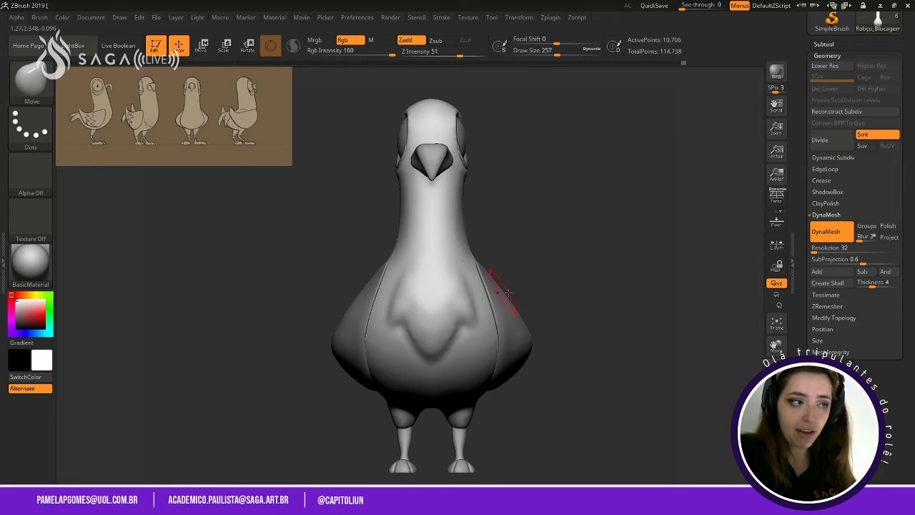
mouse_move(586, 311)
left_mouse_down("alt")
mouse_move(665, 429)
mouse_move(599, 372)
mouse_move(616, 420)
mouse_move(605, 286)
mouse_move(611, 314)
mouse_move(576, 308)
left_mouse_up("alt")
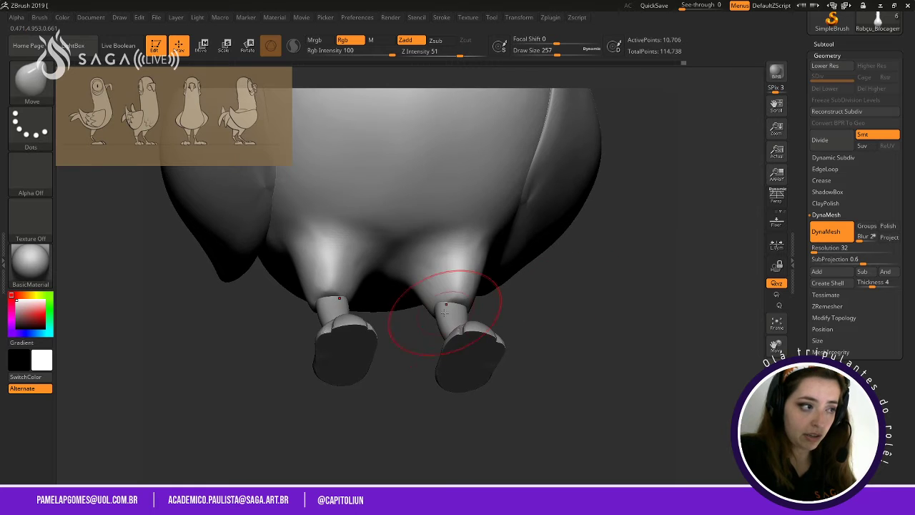
mouse_move(445, 313)
left_mouse_down()
mouse_move(431, 313)
mouse_move(466, 318)
mouse_move(468, 329)
mouse_move(476, 296)
mouse_move(526, 291)
left_mouse_up()
left_click_drag(649, 198, 578, 301)
key("space")
left_click_drag(491, 265, 480, 265)
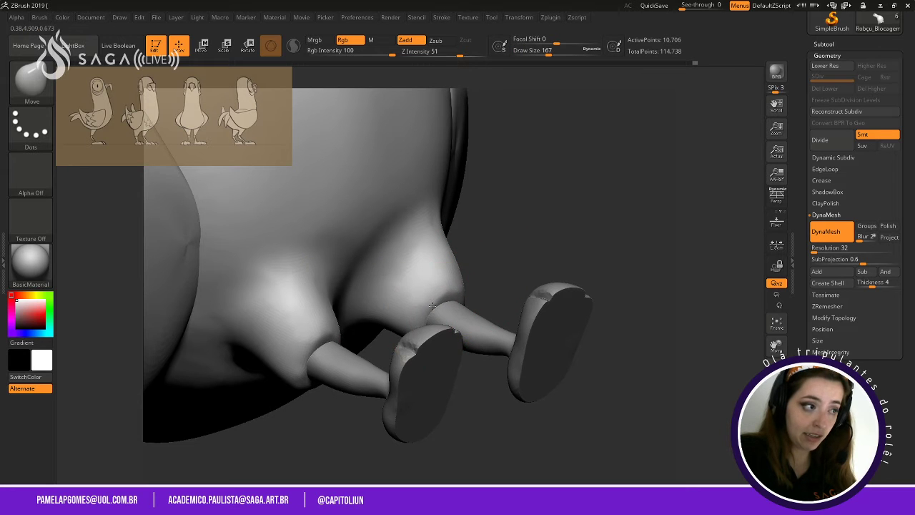
Shape the outer and rear bulges of both thighs with the Move brush from below.
right_click_drag(432, 306, 498, 264)
left_click_drag(456, 357, 509, 347)
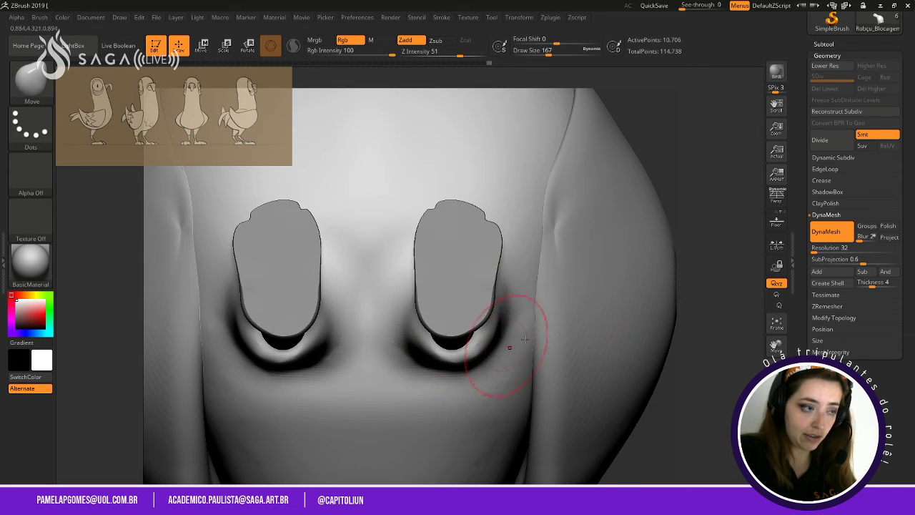
right_click_drag(704, 303, 698, 301, "ctrl")
right_click_drag(675, 356, 682, 304, "alt")
right_click_drag(644, 326, 645, 258)
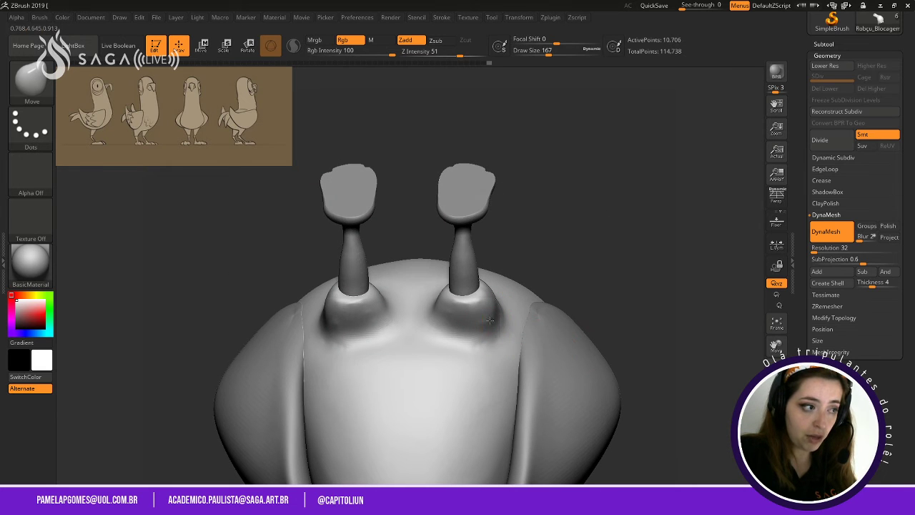
right_click_drag(580, 211, 605, 284)
right_click_drag(649, 226, 629, 188)
right_click_drag(629, 188, 655, 256, "alt")
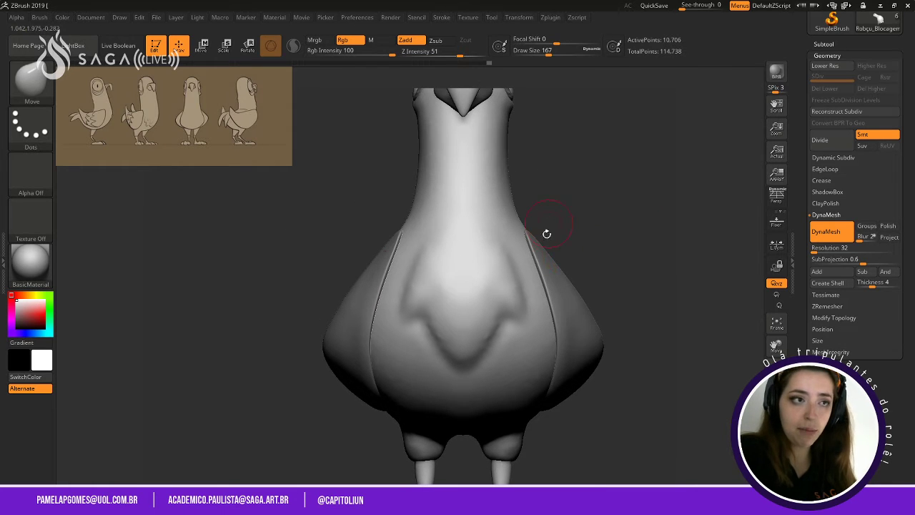
Build up volume along the chest feather tuft and its lower point with the ClayBuildup brush at Z Intensity 20.
key("b")
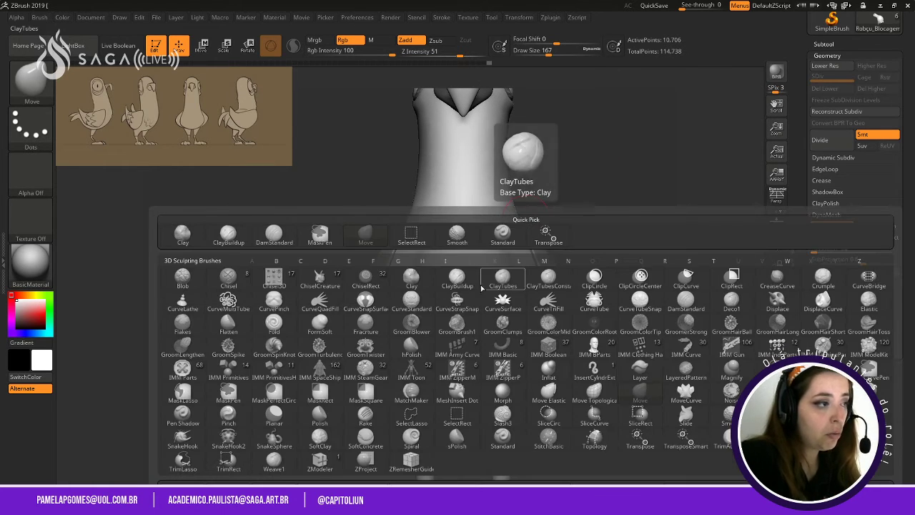
left_click(464, 286)
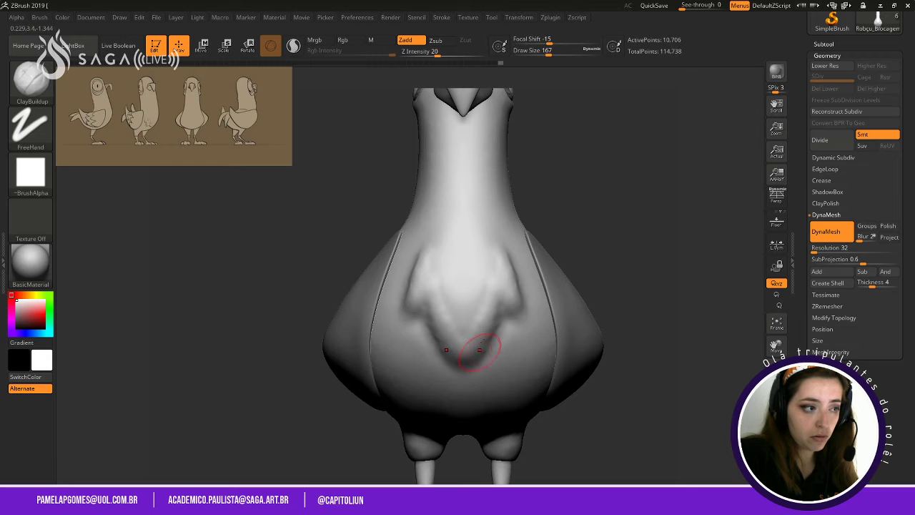
left_click_drag(505, 326, 475, 370)
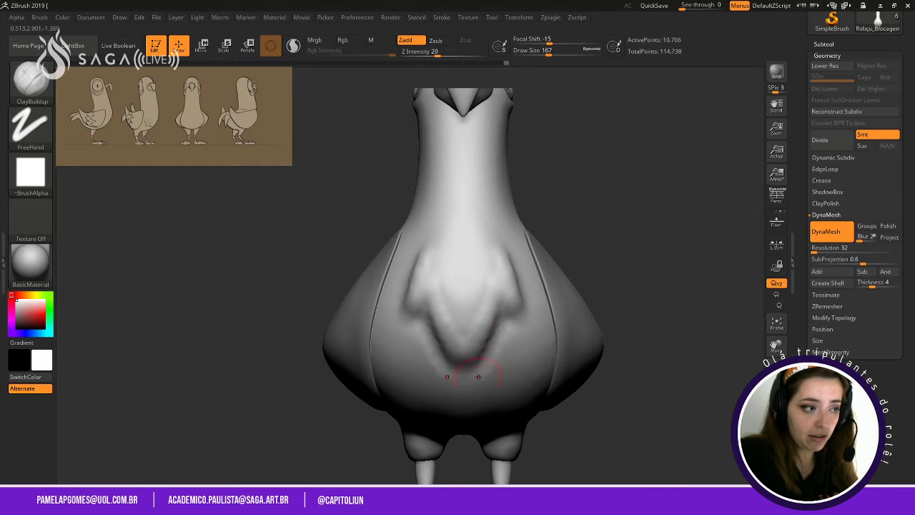
left_click_drag(603, 249, 639, 241)
key("ctrl")
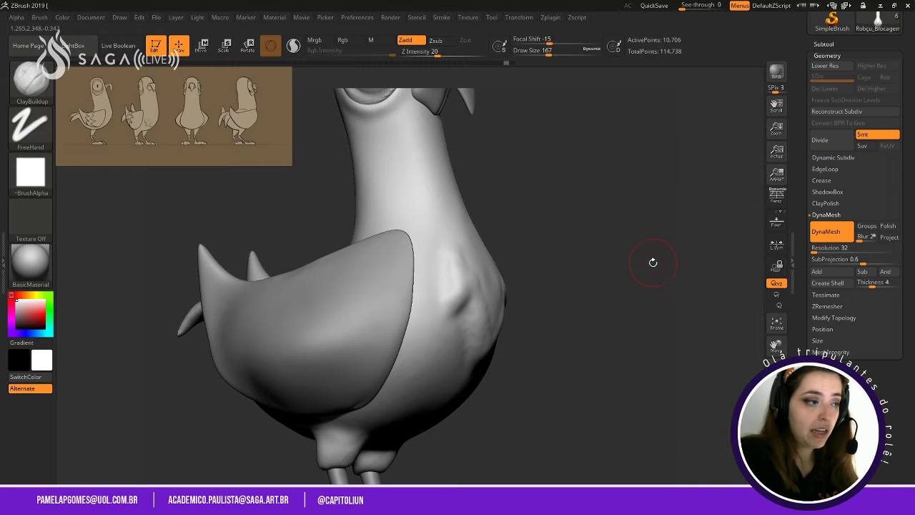
Set the Draw Size to 408 and smooth the built-up clay on the chest feathers.
mouse_move(651, 261)
left_mouse_down()
mouse_move(639, 229)
mouse_move(603, 263)
left_mouse_up()
left_click_drag(610, 239, 626, 242)
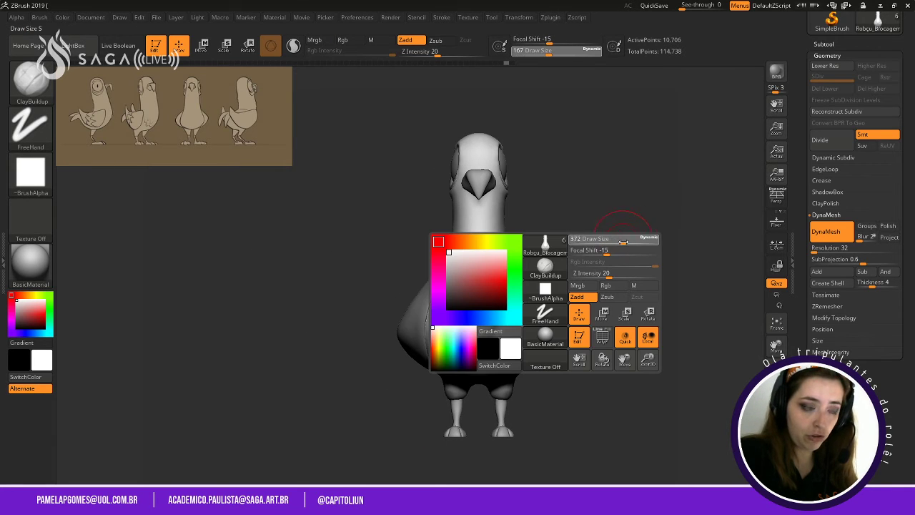
key("f")
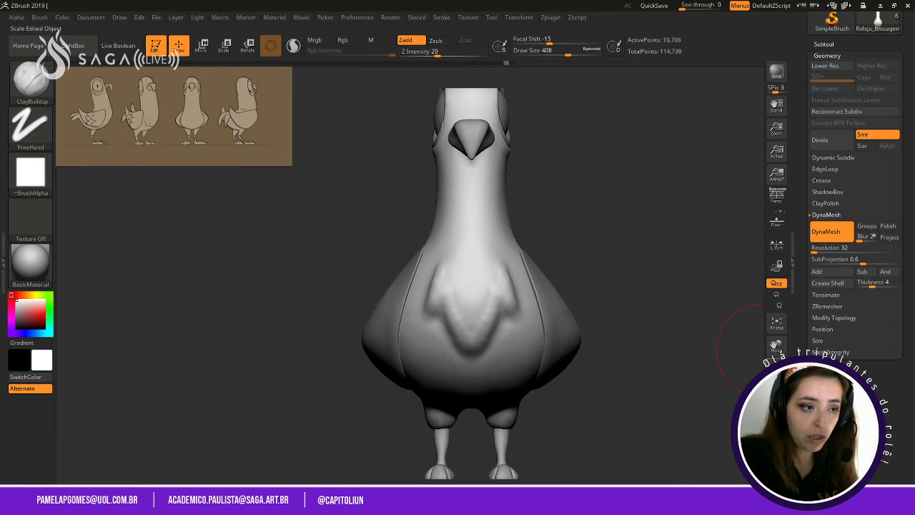
left_click(775, 345)
left_click(776, 346)
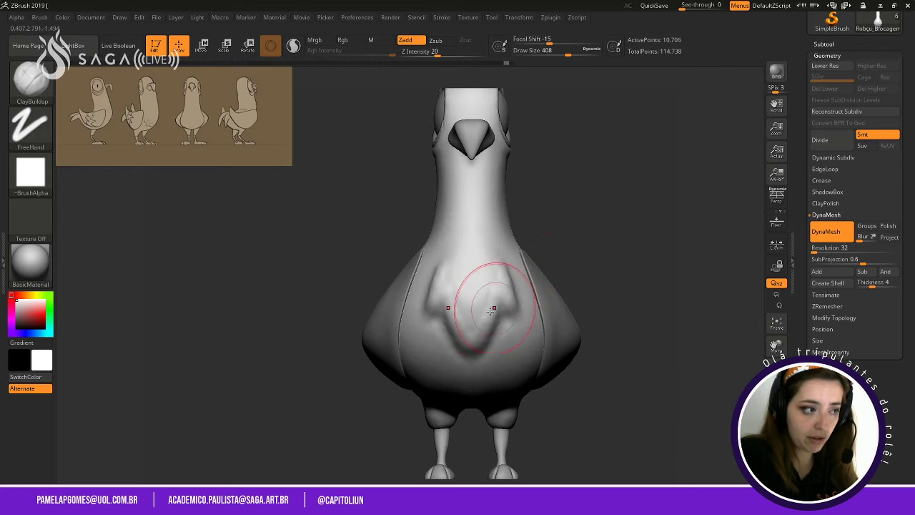
mouse_move(593, 206)
left_mouse_down("alt")
mouse_move(459, 296)
mouse_move(484, 392)
mouse_move(496, 380)
mouse_move(533, 373)
left_mouse_up("alt")
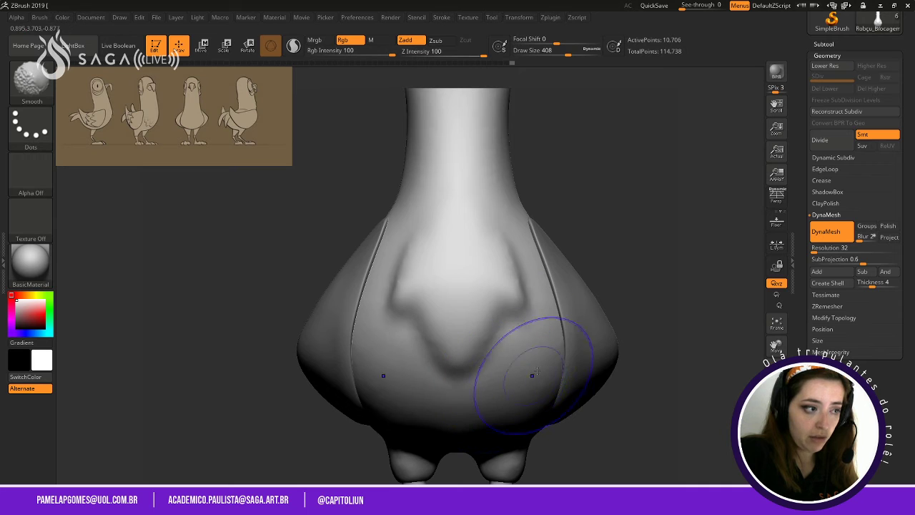
Examine the chest feather volume and body silhouette from the side and the front.
key("f")
left_click_drag(637, 209, 674, 227)
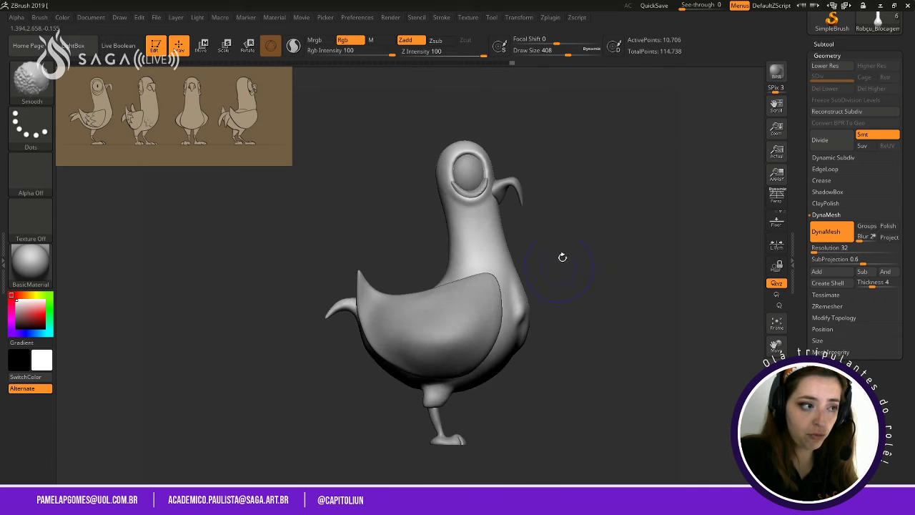
left_click_drag(668, 280, 493, 317, "alt")
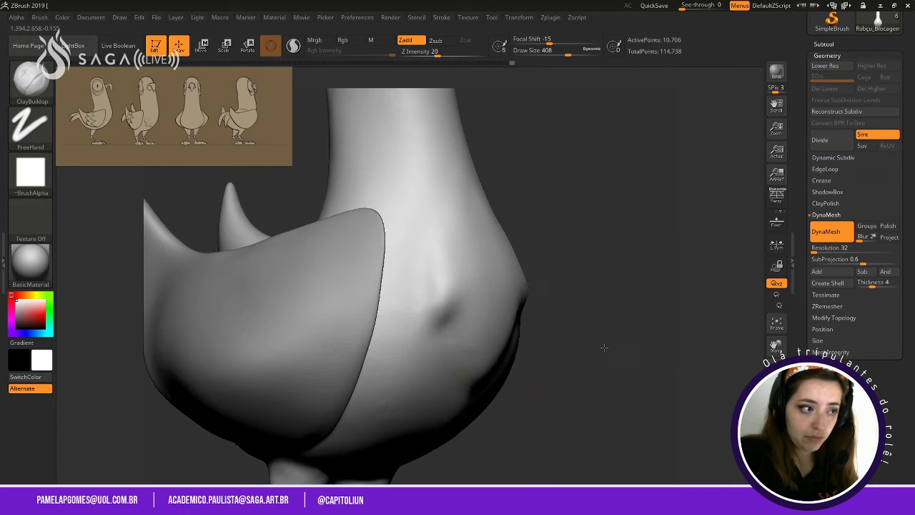
left_click_drag(544, 293, 584, 192)
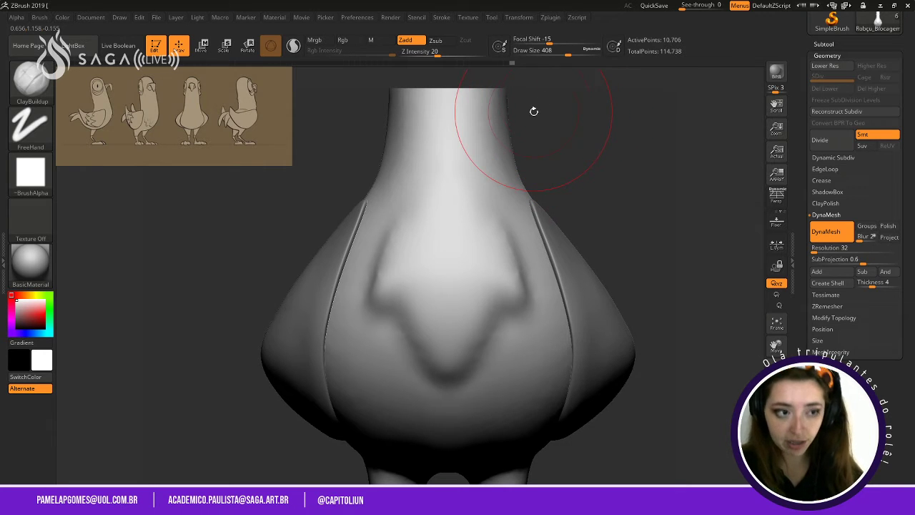
left_click_drag(636, 189, 576, 158, "alt")
left_click_drag(485, 240, 524, 278)
left_click_drag(467, 314, 545, 243, "alt")
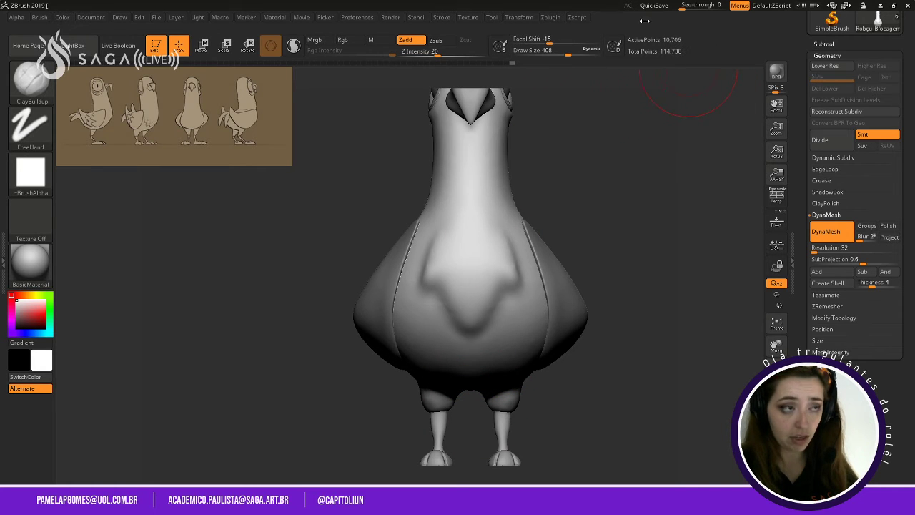
Smooth the side and lower edges of the chest feather tuft with the large brush.
mouse_move(630, 96)
left_mouse_down()
mouse_move(636, 146)
mouse_move(567, 245)
left_mouse_up()
key("shift")
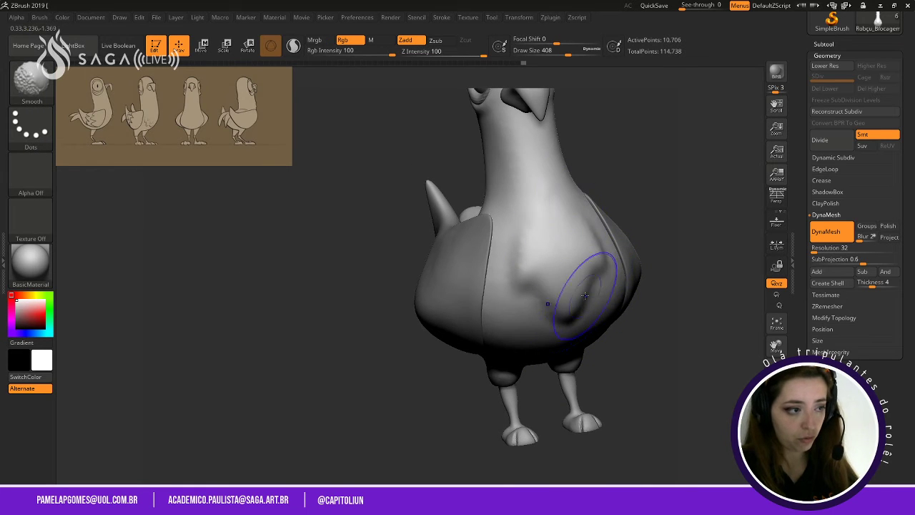
left_click_drag(500, 255, 504, 296, "shift")
mouse_move(624, 309)
right_mouse_down("ctrl")
mouse_move(637, 250)
mouse_move(668, 195)
right_mouse_up("ctrl")
left_click_drag(667, 195, 581, 194)
mouse_move(601, 158)
left_mouse_down()
mouse_move(634, 207)
mouse_move(621, 156)
left_mouse_up()
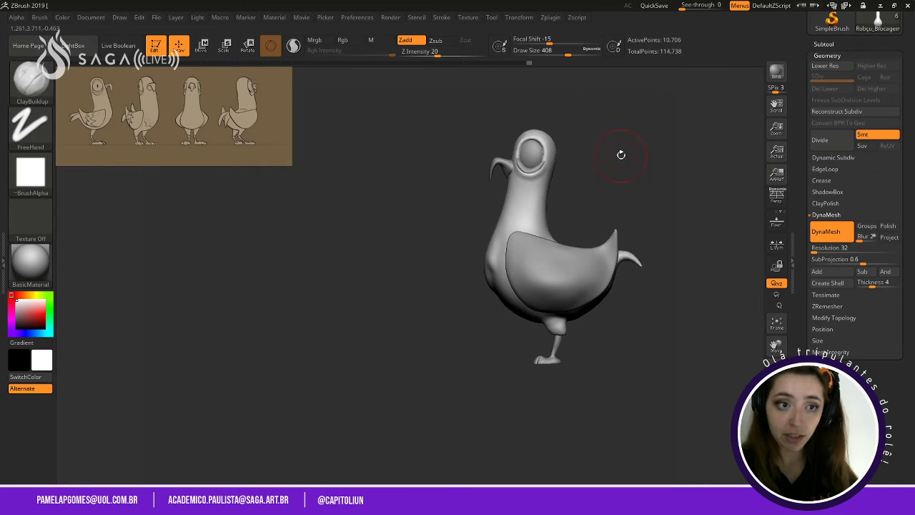
Set the ClayBuildup Draw Size to 116 for working around the eye.
right_click_drag(622, 155, 645, 239, "ctrl")
left_click_drag(393, 229, 338, 299, "alt")
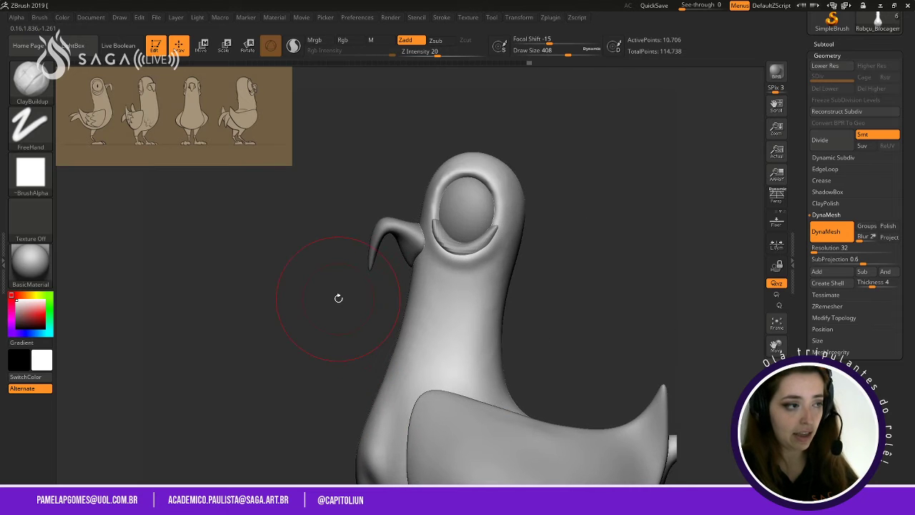
right_click_drag(569, 156, 632, 159, "ctrl")
right_click_drag(631, 158, 560, 262, "alt")
key("space")
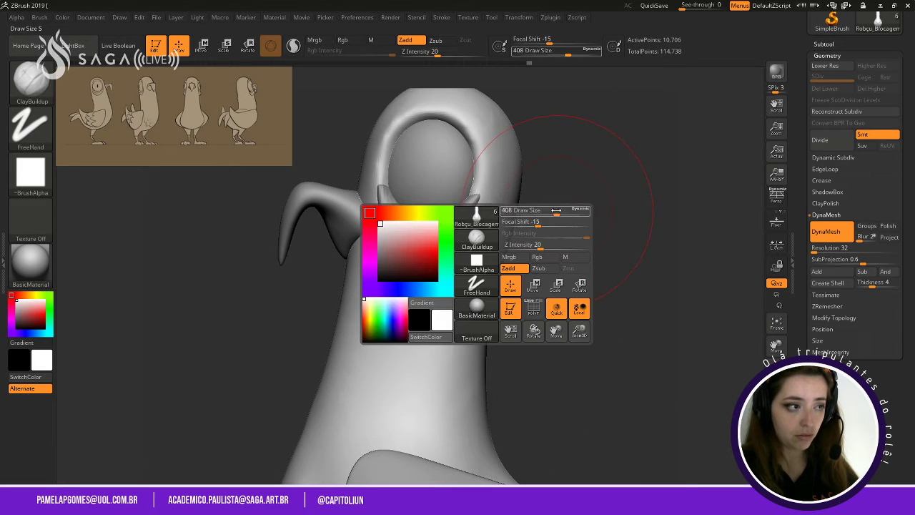
mouse_move(560, 212)
left_mouse_down()
mouse_move(541, 212)
mouse_move(558, 222)
left_mouse_up()
key("space")
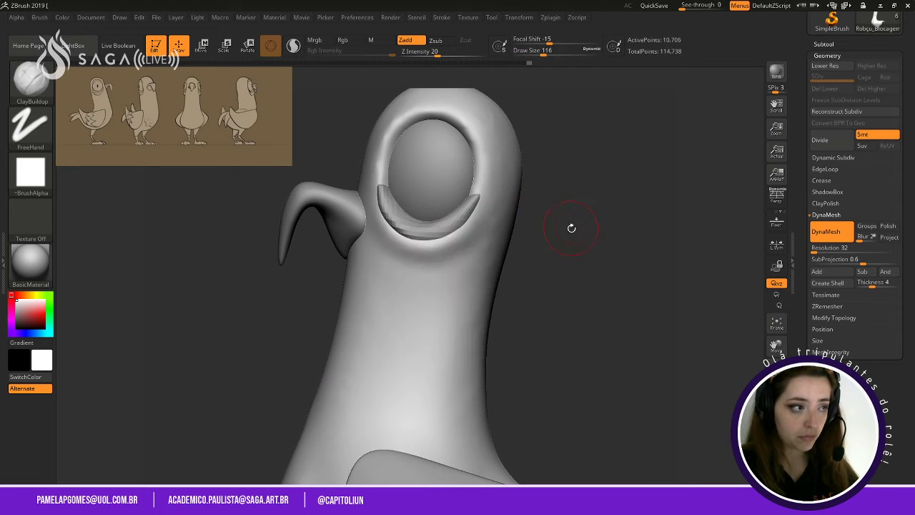
mouse_move(572, 227)
right_mouse_down()
mouse_move(604, 223)
mouse_move(544, 247)
right_mouse_up()
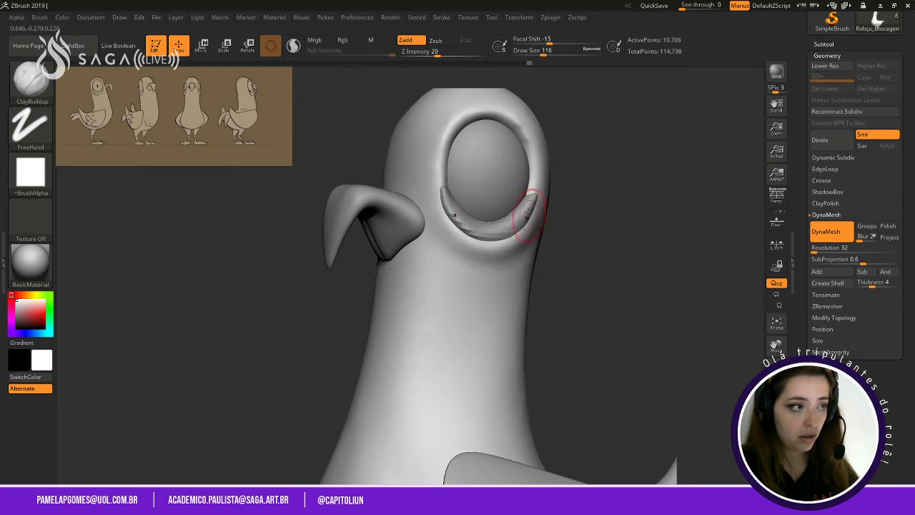
Hide the Olho subtool and make the Robçu_Blocagem body the active subtool.
left_click(820, 56)
left_click(822, 45)
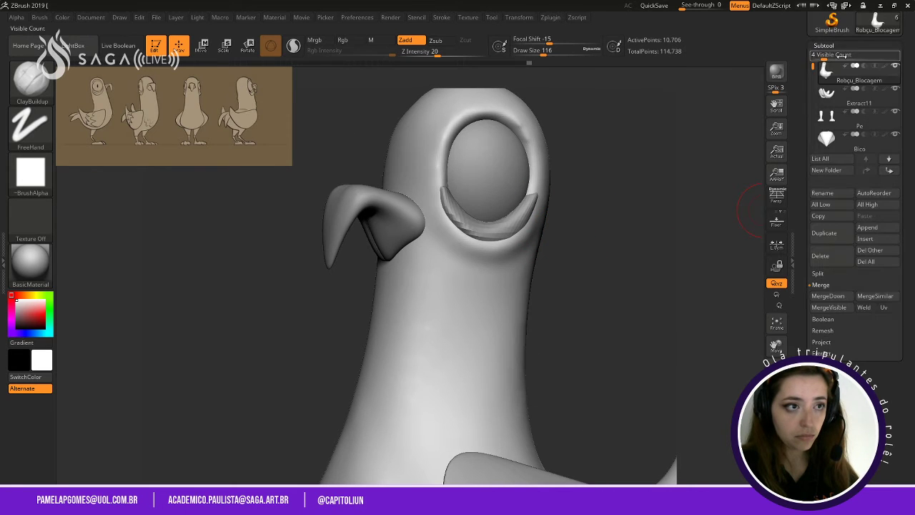
left_click(889, 158)
left_click(888, 158)
left_click(888, 158)
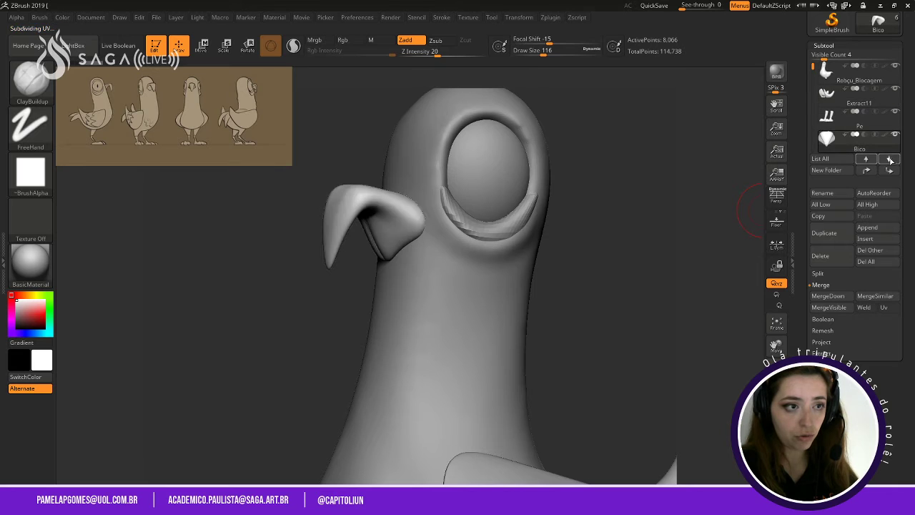
left_click(889, 158)
left_click(889, 158)
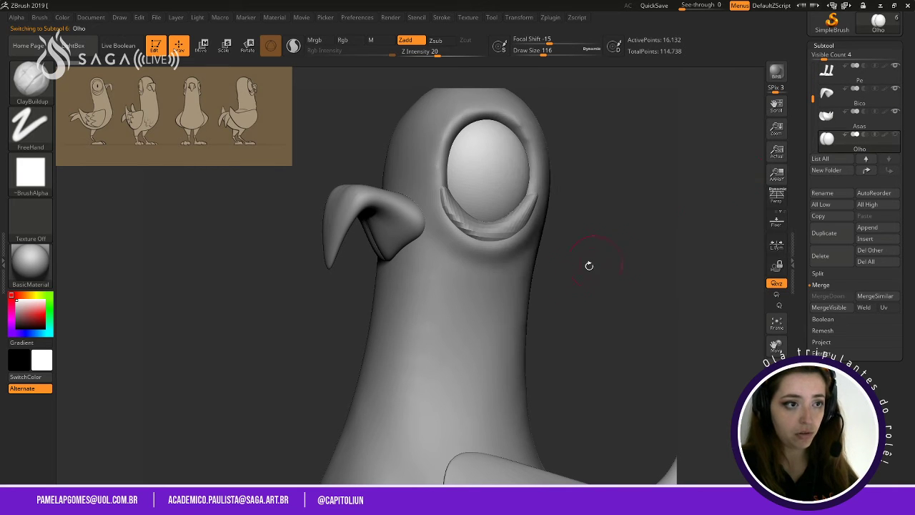
left_click(503, 309, "alt")
Fill the inside of the eye socket with ClayBuildup and smooth its surface.
left_click_drag(569, 286, 653, 266)
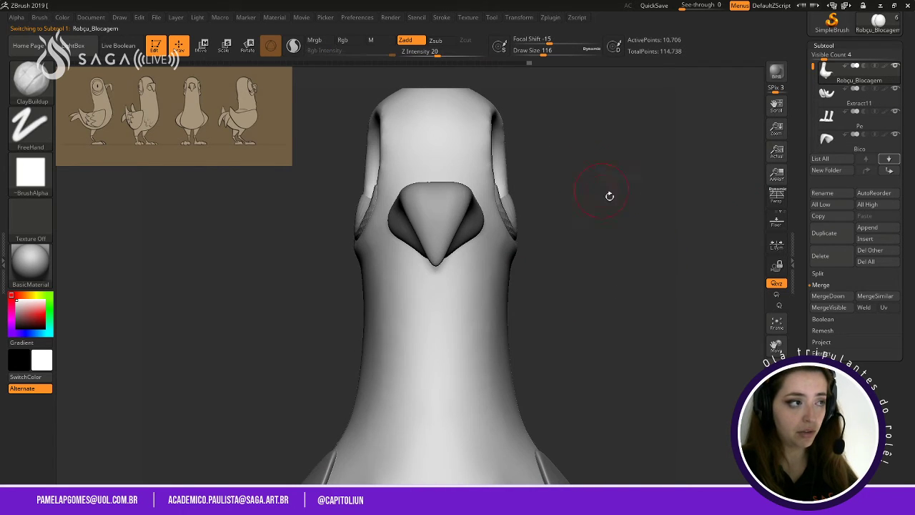
left_click_drag(609, 196, 527, 205)
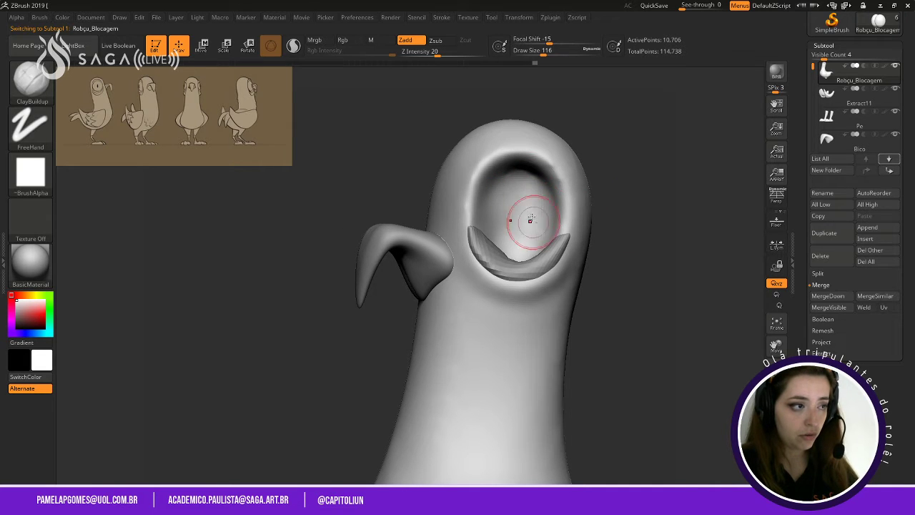
left_click_drag(641, 221, 574, 205)
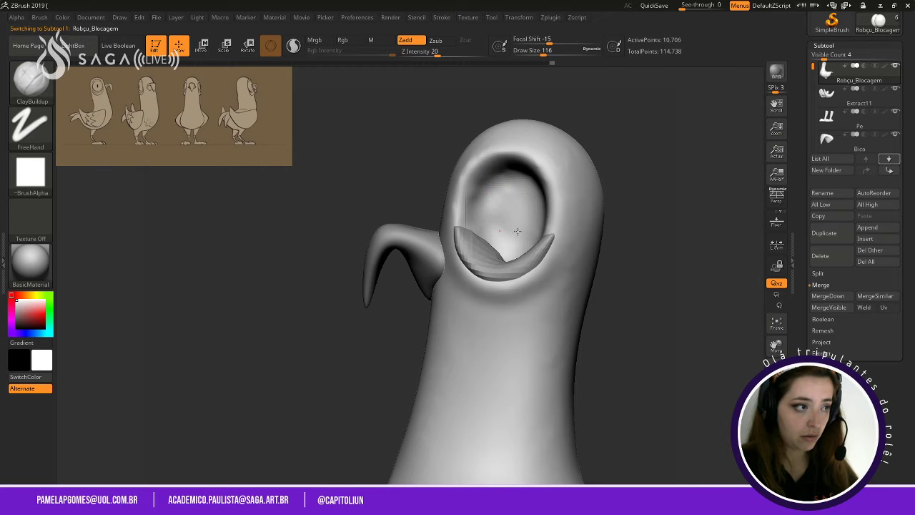
key("shift")
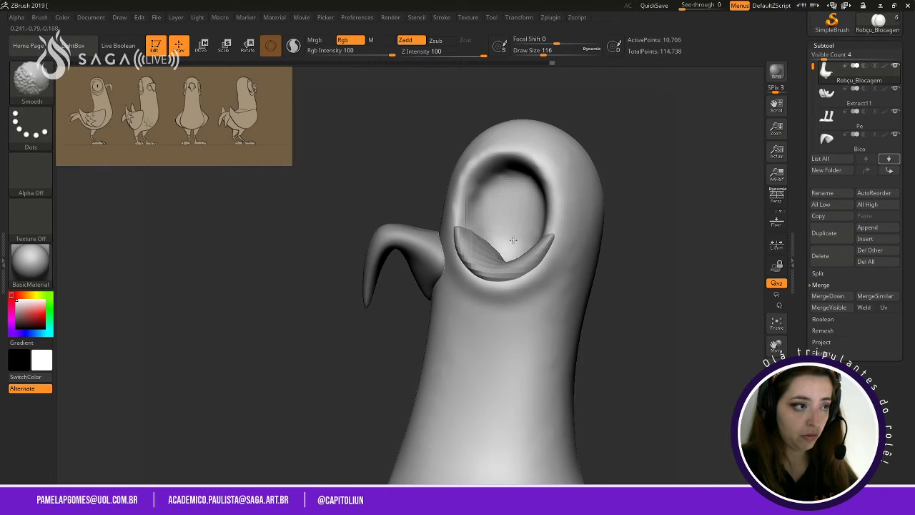
mouse_move(613, 210)
left_mouse_down()
mouse_move(678, 205)
mouse_move(582, 193)
left_mouse_up()
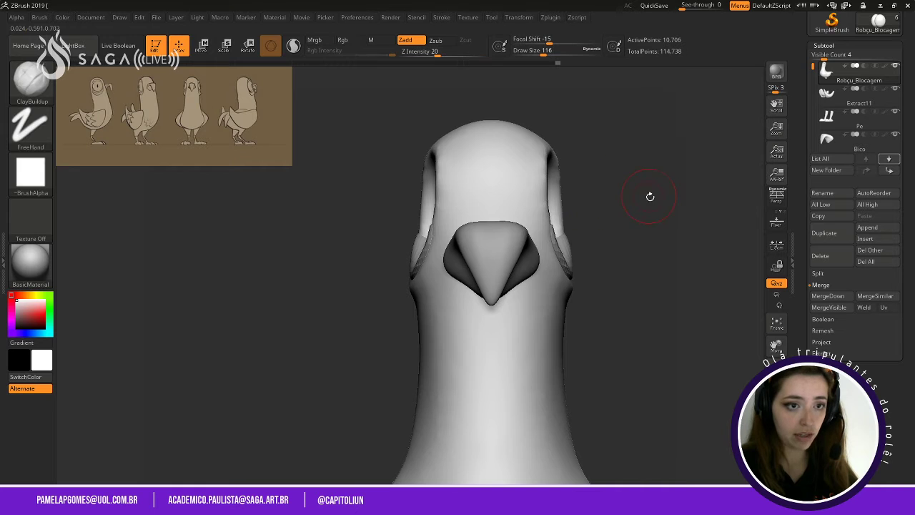
Smooth the upper inner wall and rim of the eye socket on the body mesh.
mouse_move(650, 198)
left_mouse_down("alt")
mouse_move(656, 141)
mouse_move(662, 204)
left_mouse_up("alt")
key("shift")
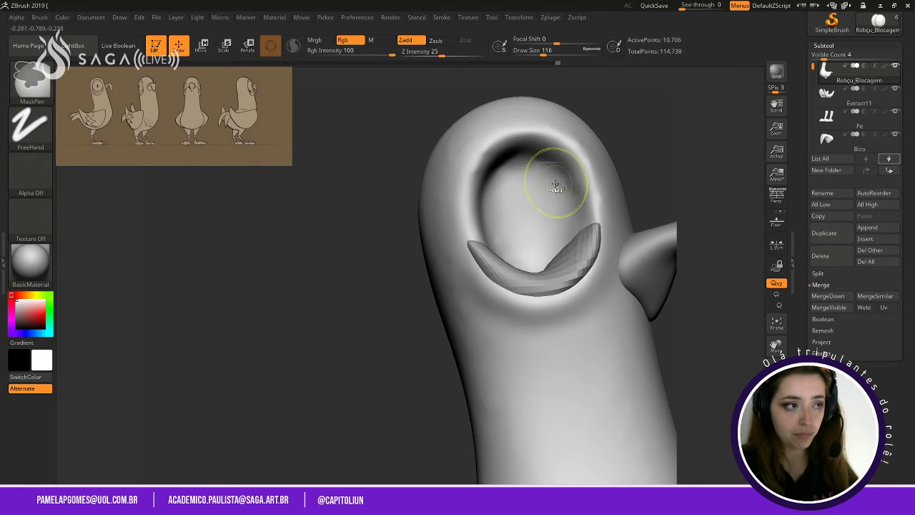
key("shift")
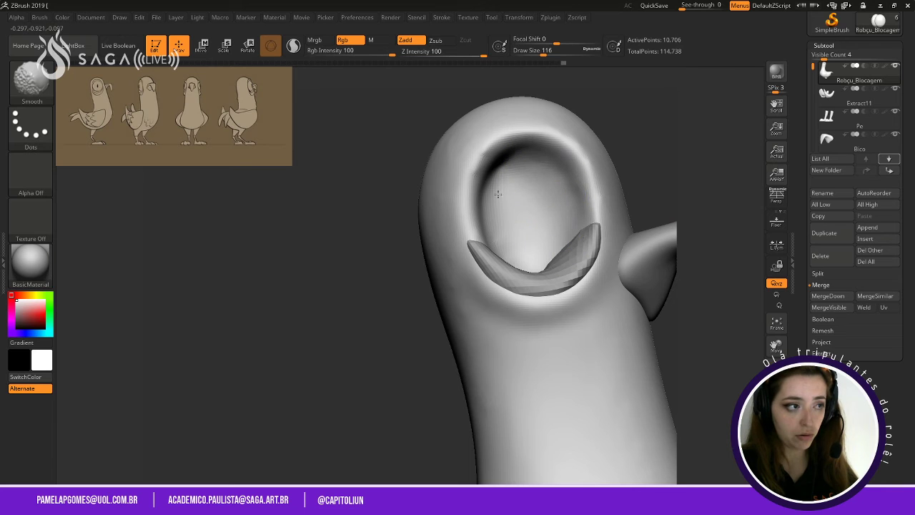
mouse_move(658, 182)
left_mouse_down("alt")
mouse_move(632, 104)
mouse_move(627, 188)
mouse_move(635, 191)
mouse_move(629, 177)
mouse_move(666, 214)
mouse_move(661, 251)
left_mouse_up("alt")
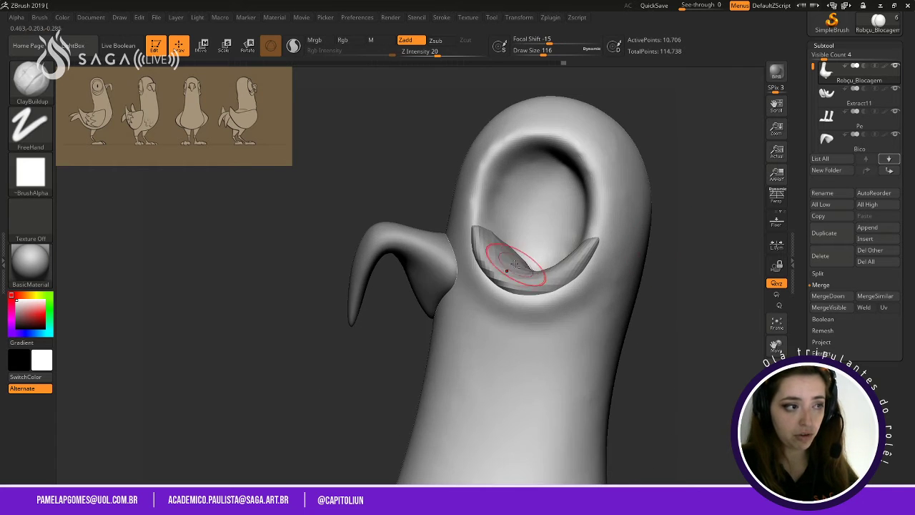
Make the Extract11 lower eyelid the active subtool and rework its shape with the Move brush at Draw Size 207, smoothing its surface.
left_click(515, 264, "alt")
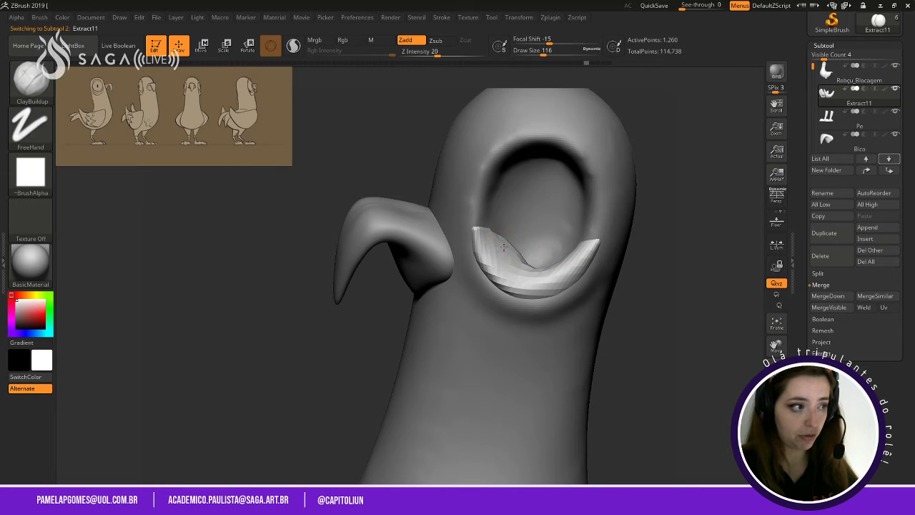
key("b")
key("m")
key("v")
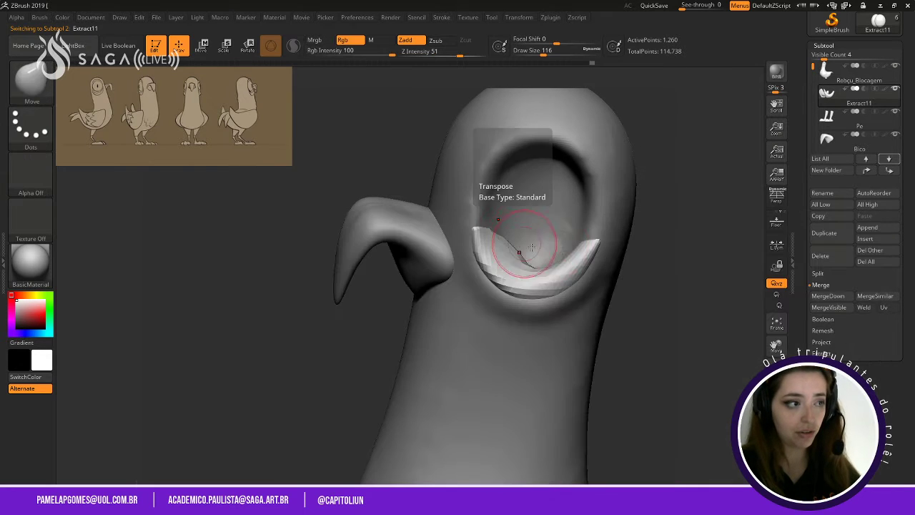
key("space")
left_click_drag(503, 248, 506, 251)
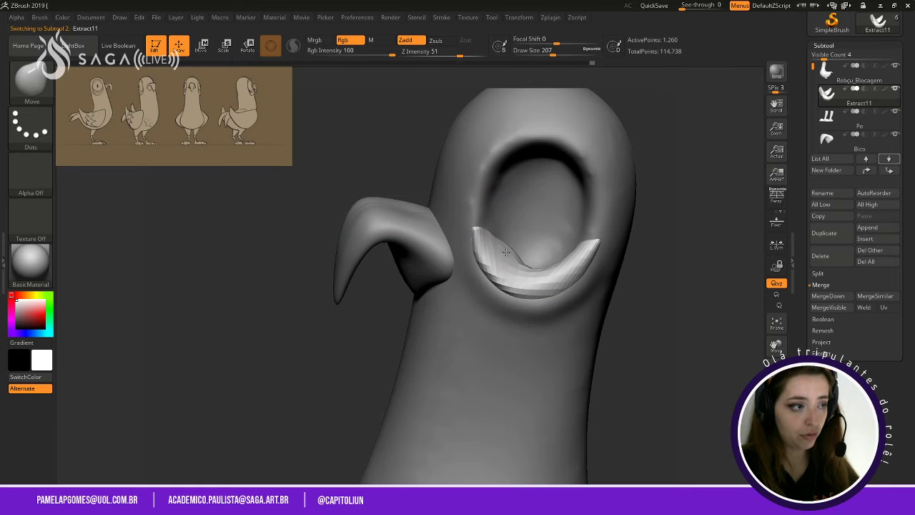
left_click_drag(683, 277, 514, 249)
key("shift")
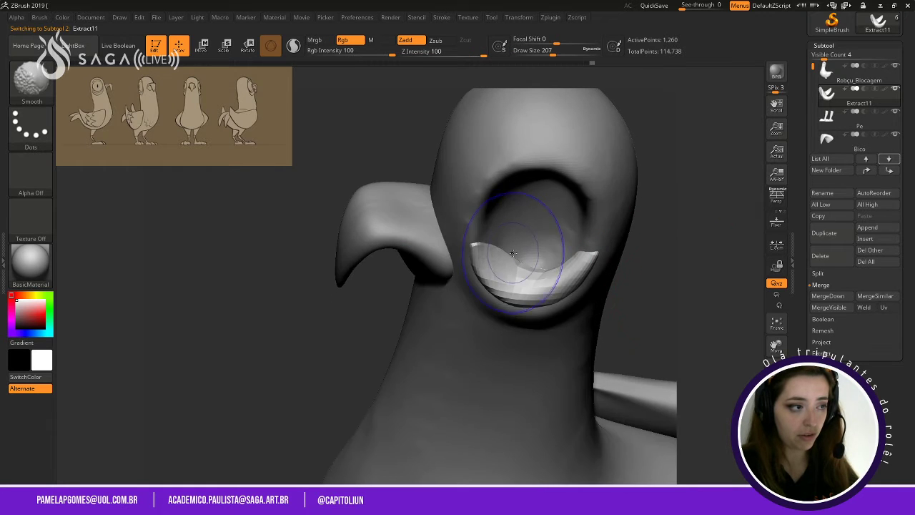
Fit the front of the lower eyelid to the eye socket rim with the Move brush at Draw Size 120.
mouse_move(672, 306)
left_mouse_down()
mouse_move(671, 250)
mouse_move(658, 231)
mouse_move(543, 247)
mouse_move(588, 252)
left_mouse_up()
key("space")
left_click_drag(512, 230, 501, 230)
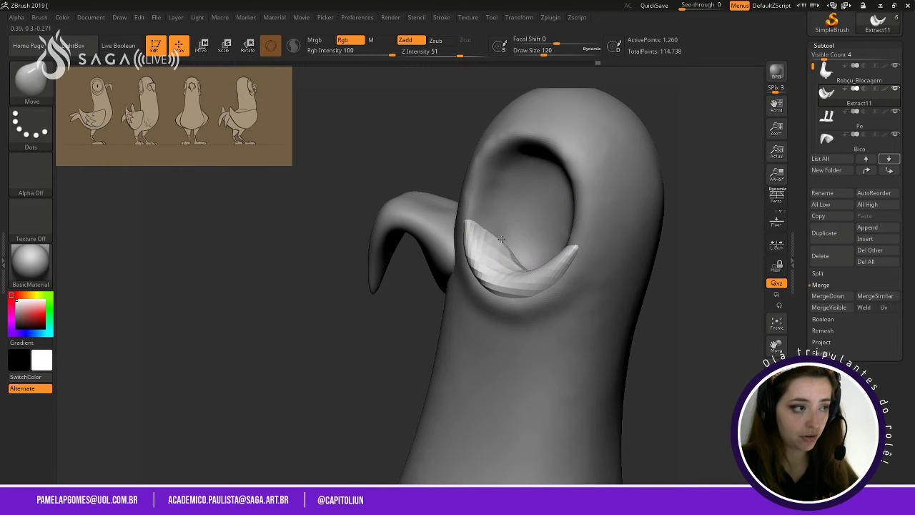
left_click_drag(479, 279, 472, 285)
left_click_drag(415, 323, 433, 310)
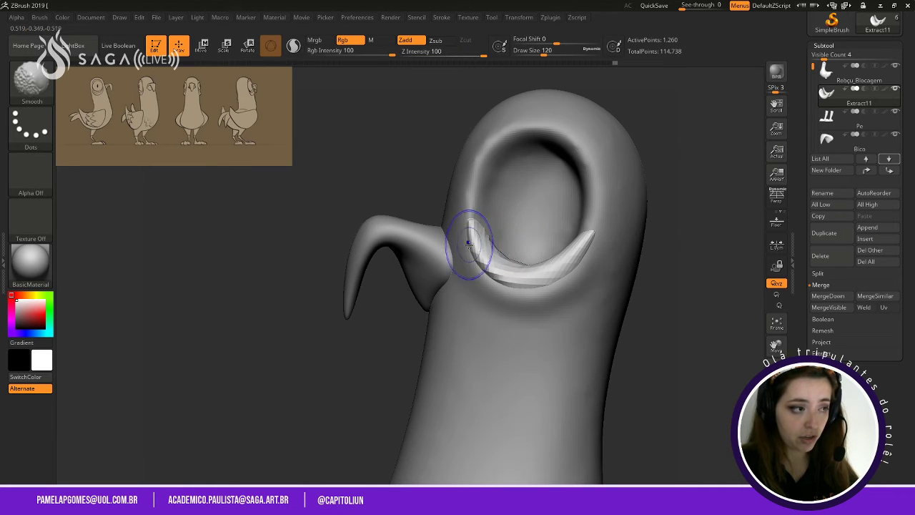
Adjust the back tip of the lower eyelid and smooth its front corner so it follows the socket rim.
left_click_drag(680, 239, 594, 234)
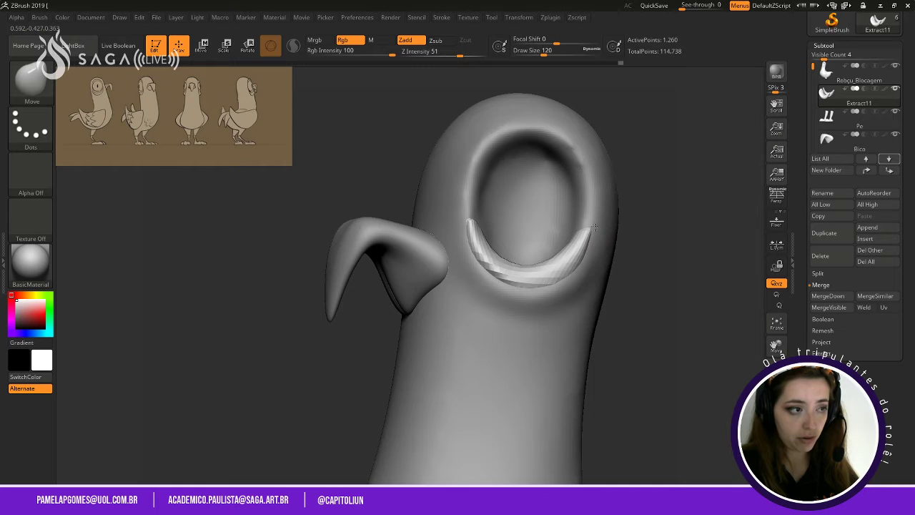
left_click_drag(659, 230, 599, 245)
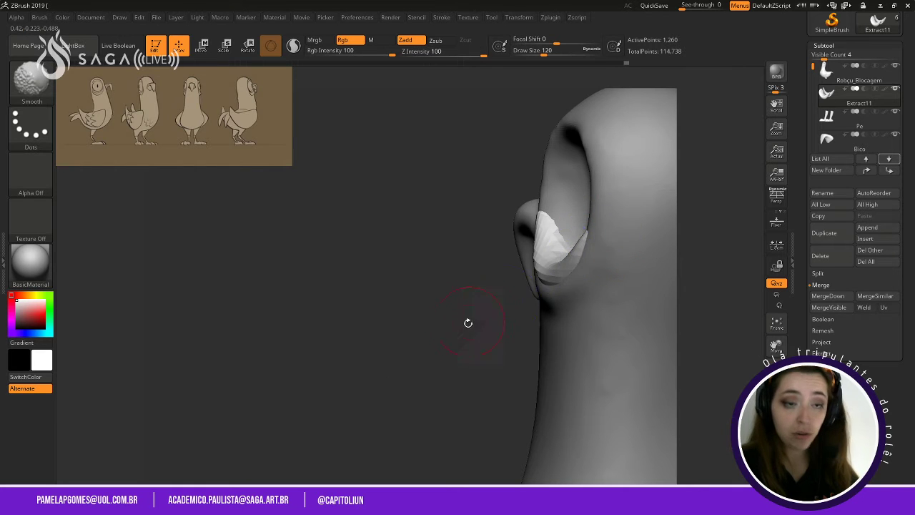
left_click_drag(467, 323, 501, 306)
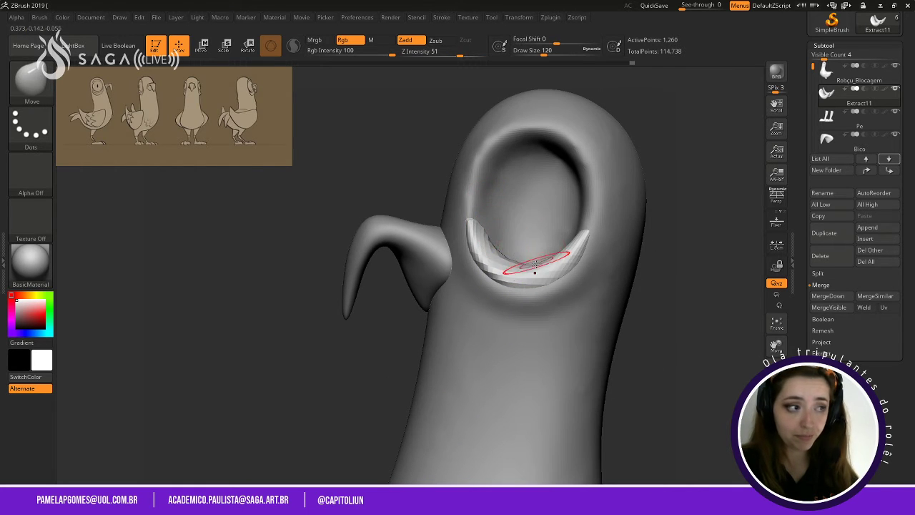
left_click_drag(474, 253, 465, 246, "shift")
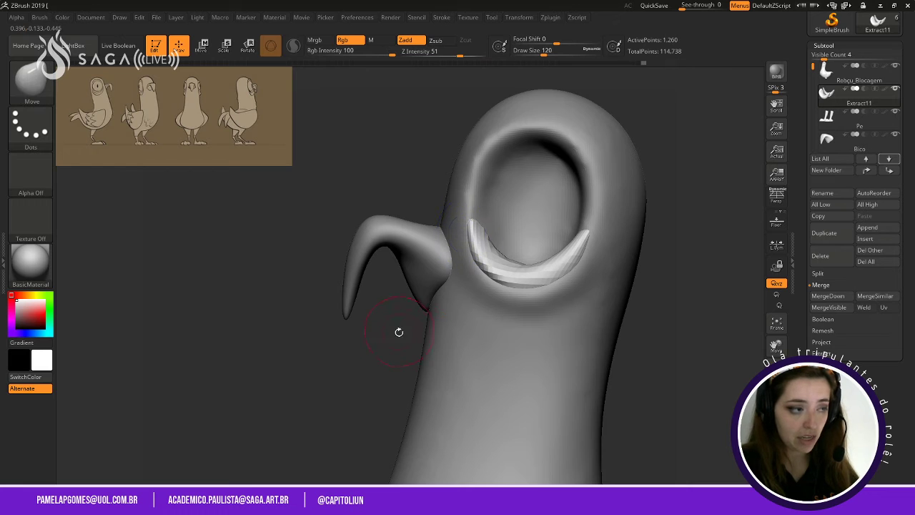
left_click_drag(398, 331, 508, 287)
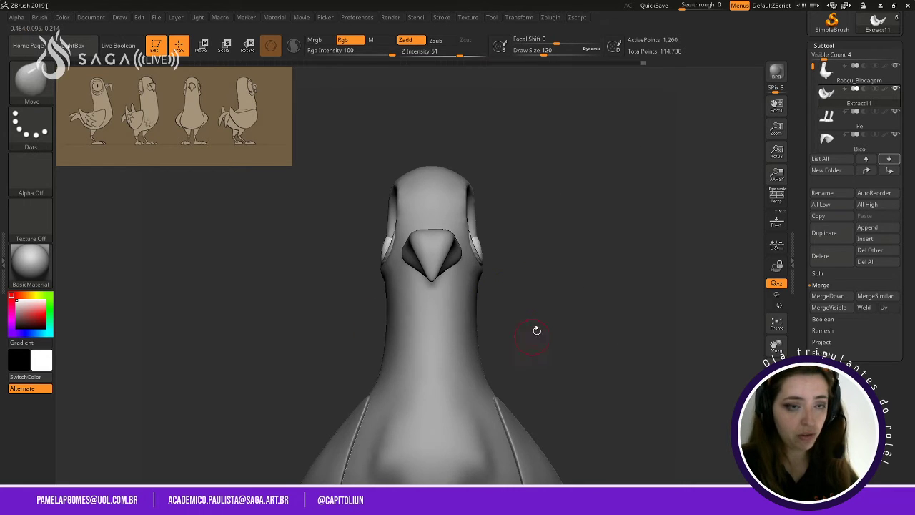
Make the Robçu_Blocagem body active and mask a band around the lower neck with MaskPen at Draw Size 239.
left_click_drag(535, 331, 565, 221, "alt")
left_click(457, 276, "alt")
key("ctrl+z")
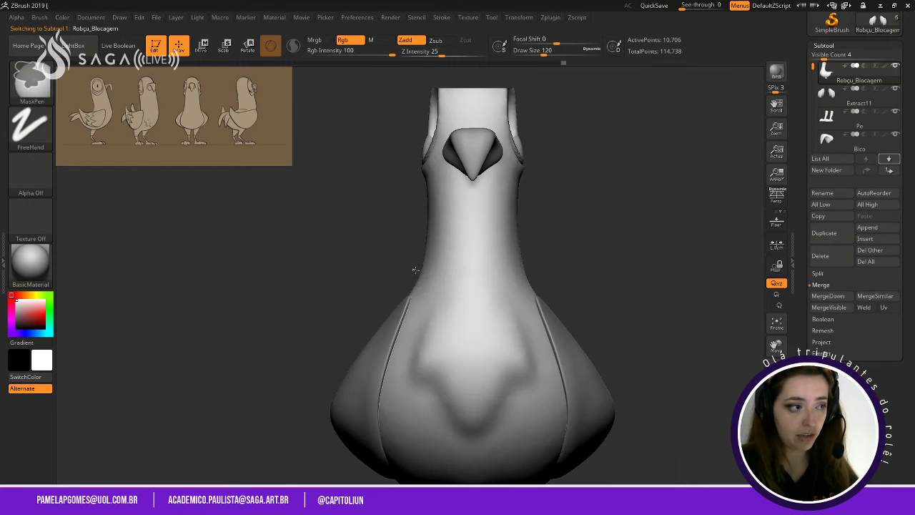
mouse_move(414, 269)
left_mouse_down("ctrl")
mouse_move(510, 268)
mouse_move(405, 272)
mouse_move(504, 284)
mouse_move(458, 282)
mouse_move(493, 277)
left_mouse_up("ctrl")
mouse_move(547, 266)
left_mouse_down()
mouse_move(636, 264)
mouse_move(553, 251)
mouse_move(592, 243)
mouse_move(562, 233)
mouse_move(647, 227)
left_mouse_up()
key("space")
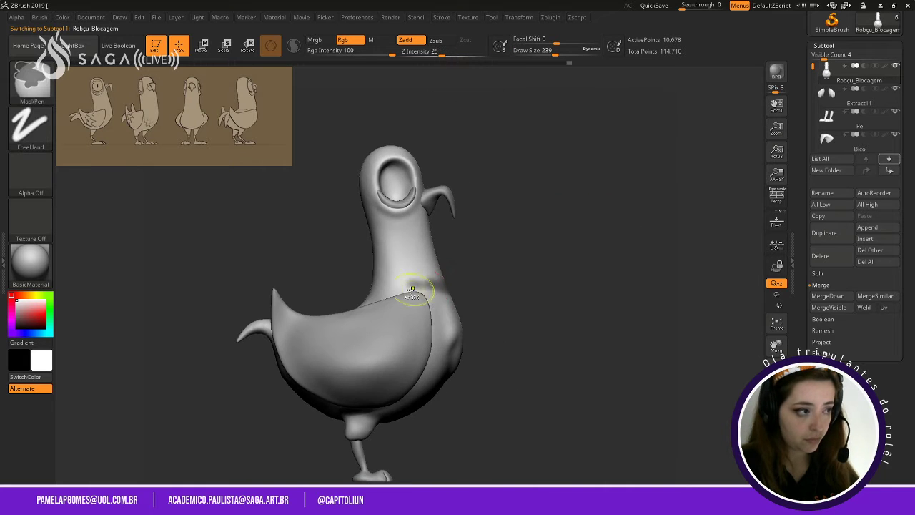
mouse_move(370, 277)
left_mouse_down("ctrl")
mouse_move(423, 280)
mouse_move(403, 286)
left_mouse_up("ctrl")
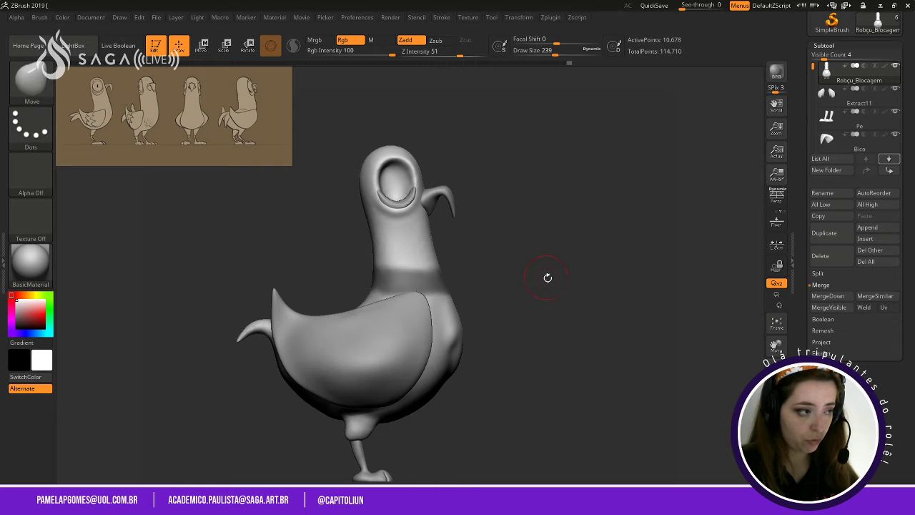
Extend the mask from the neck band down over the chest and the front of the body.
left_click_drag(545, 273, 489, 289)
key("ctrl")
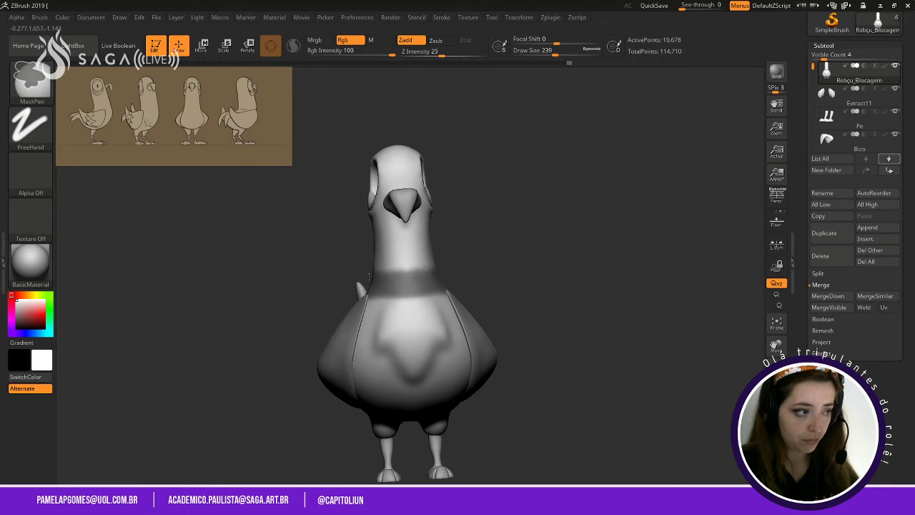
mouse_move(369, 276)
left_mouse_down("ctrl")
mouse_move(399, 265)
mouse_move(356, 273)
mouse_move(364, 268)
mouse_move(413, 319)
left_mouse_up("ctrl")
key("ctrl")
left_click_drag(413, 353, 371, 301, "ctrl")
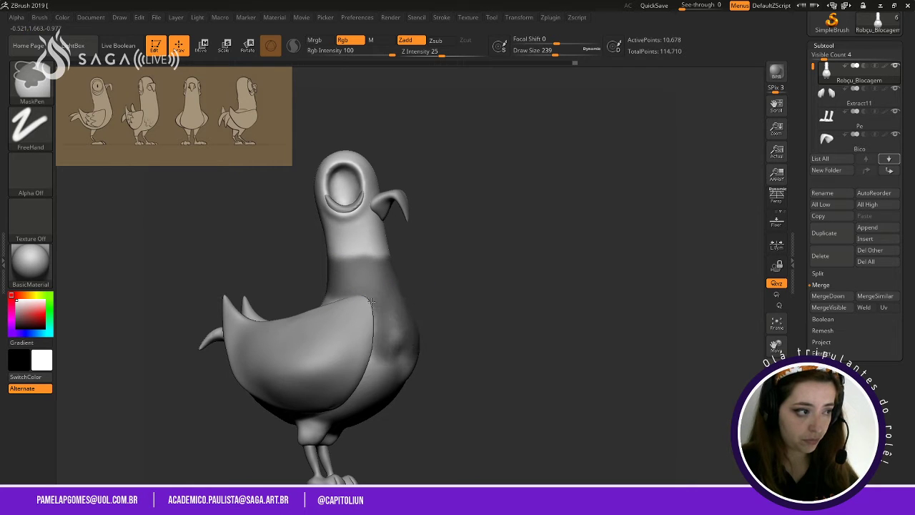
left_click_drag(543, 308, 469, 310)
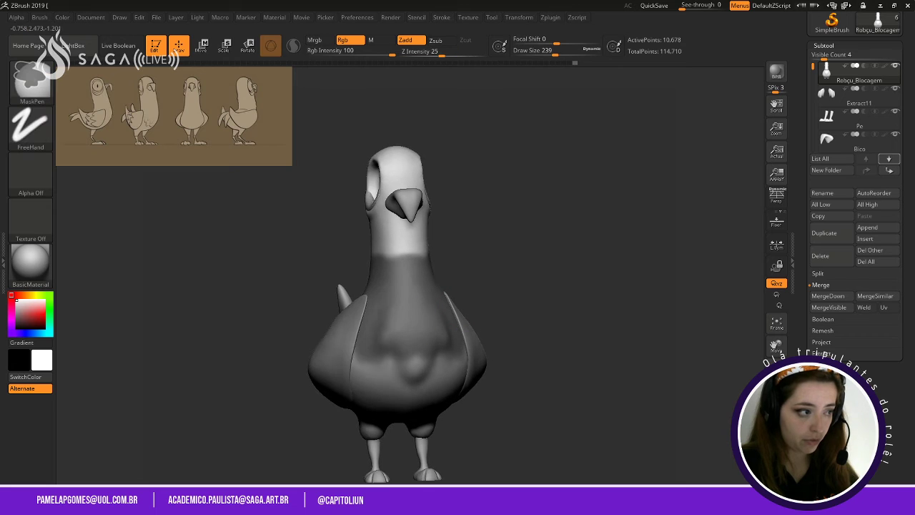
mouse_move(448, 356)
left_mouse_down("ctrl")
mouse_move(426, 376)
mouse_move(440, 386)
mouse_move(458, 354)
left_mouse_up("ctrl")
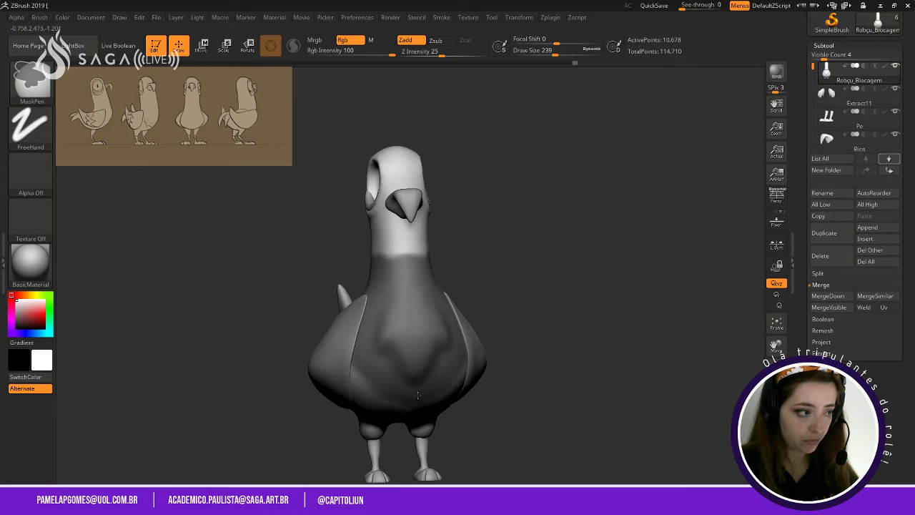
Set the mask brush's Draw Size to 430 and mask the pigeon's back between the wings.
mouse_move(570, 296)
left_mouse_down()
mouse_move(513, 296)
mouse_move(501, 351)
left_mouse_up()
key("space")
left_click(518, 294)
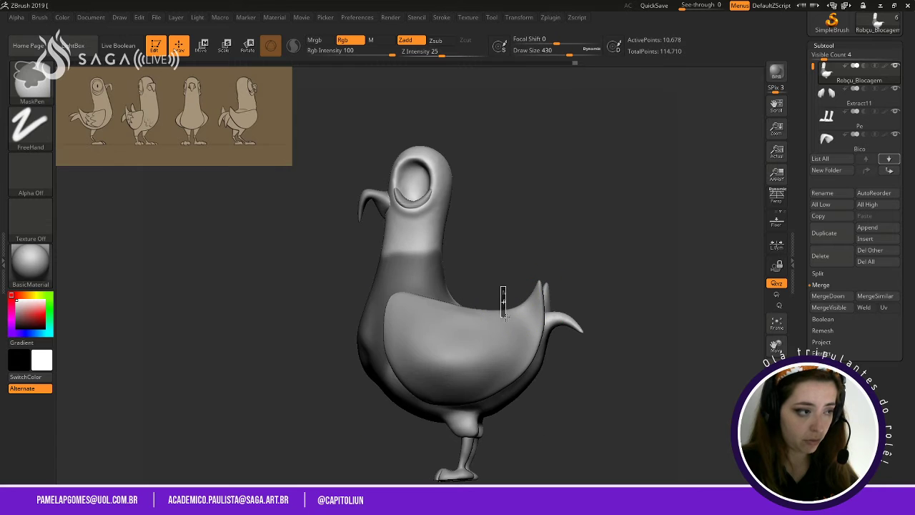
left_click_drag(505, 317, 505, 316, "ctrl")
key("ctrl+z")
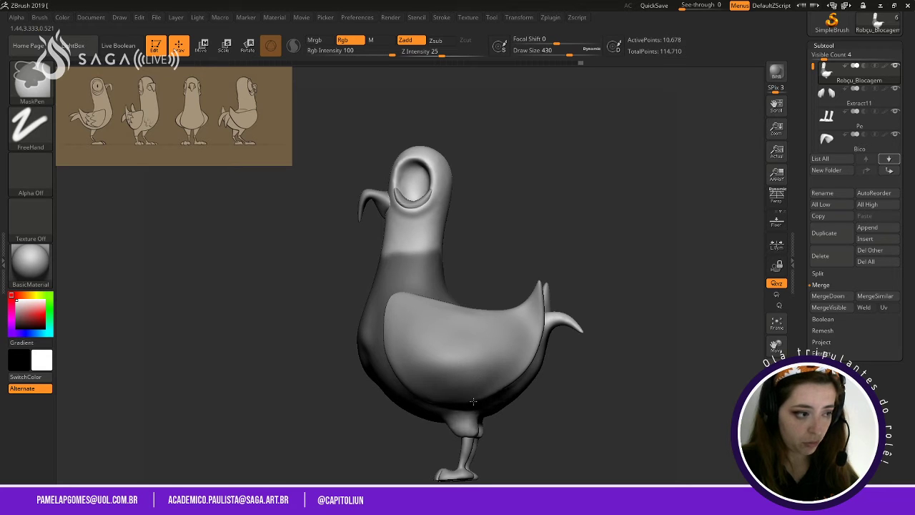
mouse_move(654, 367)
left_mouse_down()
mouse_move(504, 376)
mouse_move(534, 345)
left_mouse_up()
left_click_drag(629, 314, 648, 355)
left_click_drag(521, 331, 477, 309, "ctrl")
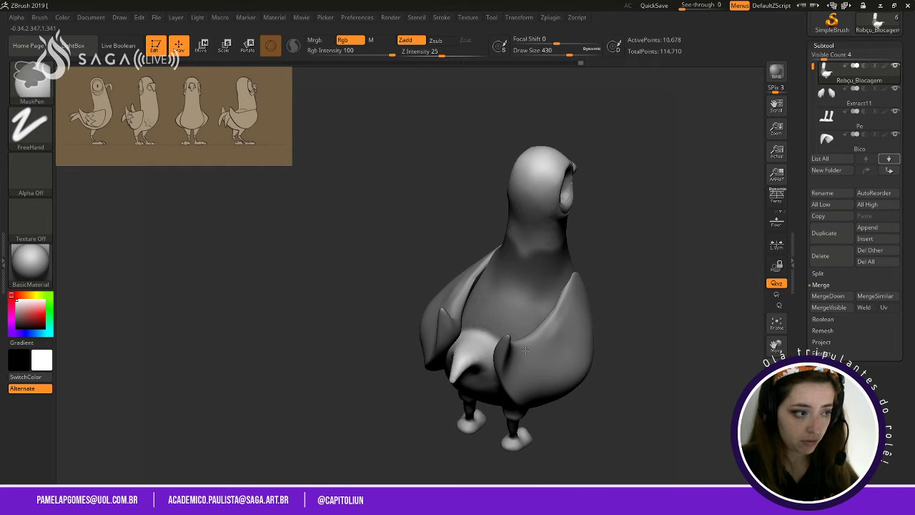
Continue the mask around the back of the neck and across the sides and underside of the belly.
left_click_drag(704, 368, 697, 322)
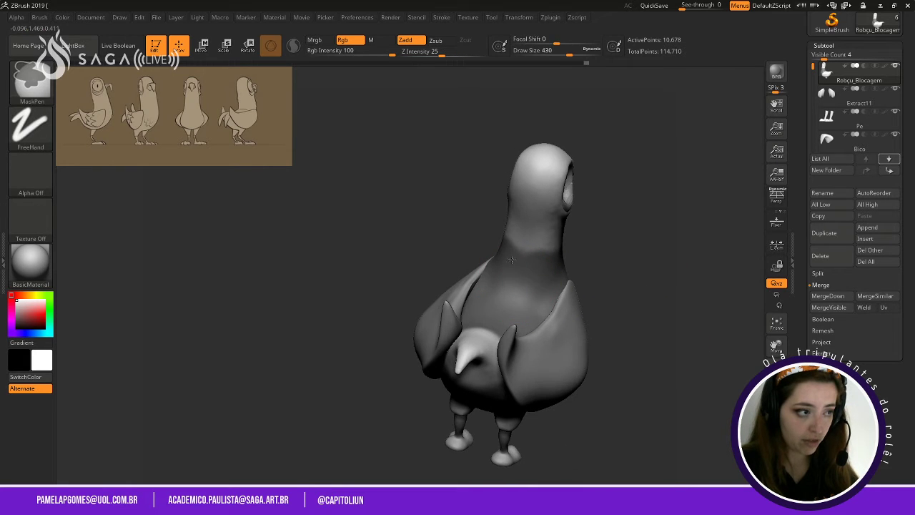
mouse_move(662, 259)
left_mouse_down()
mouse_move(631, 251)
mouse_move(641, 278)
mouse_move(587, 280)
left_mouse_up()
key("ctrl")
left_click_drag(633, 348, 619, 299)
mouse_move(544, 362)
left_mouse_down("ctrl")
mouse_move(535, 395)
mouse_move(551, 383)
left_mouse_up("ctrl")
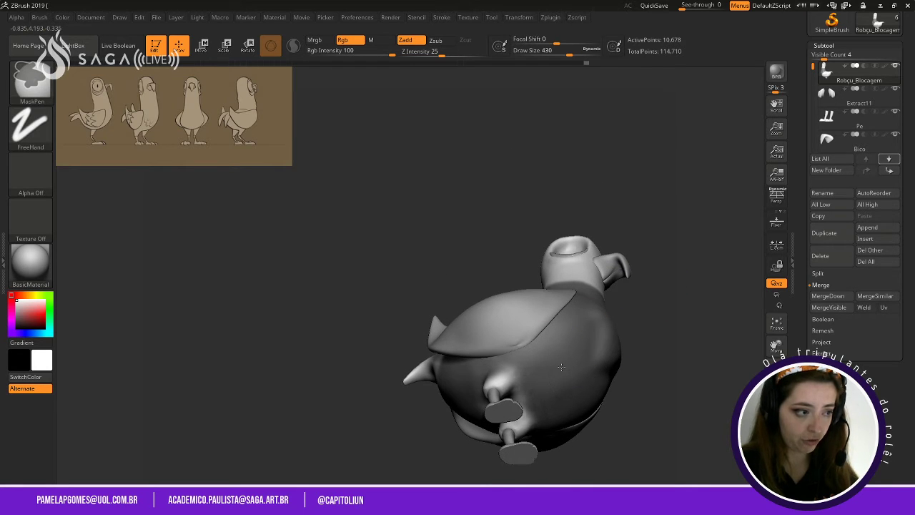
Reduce the Draw Size to 145, mask the area around the legs, and even out the mask edge on the neck.
left_click_drag(372, 400, 433, 382)
key("space")
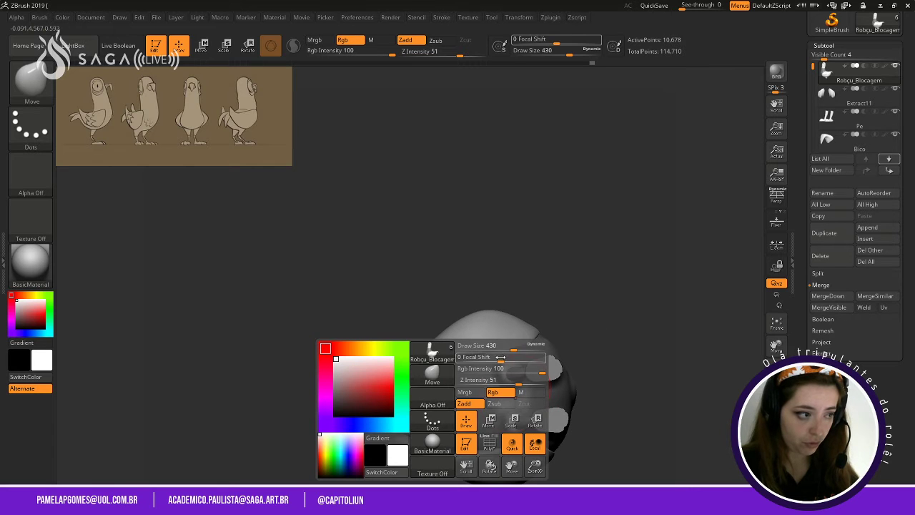
left_click_drag(511, 347, 491, 347)
key("ctrl")
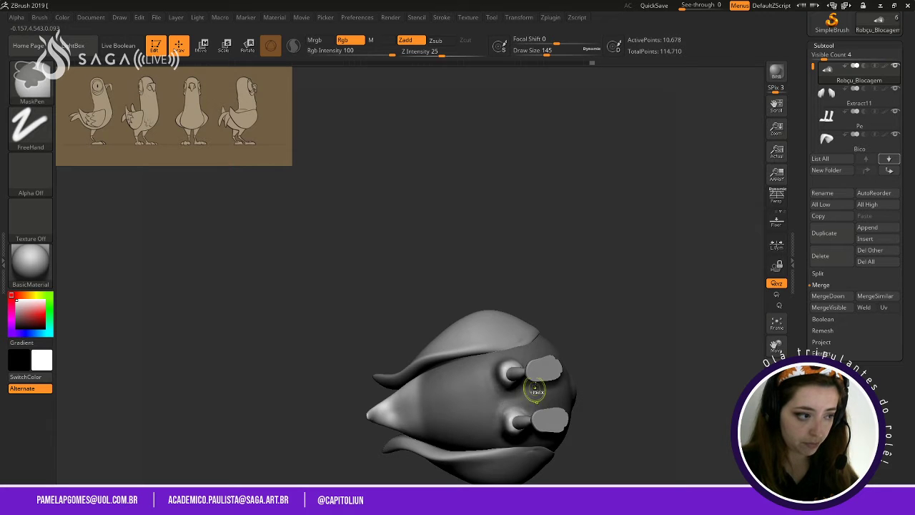
left_click_drag(576, 275, 592, 327)
mouse_move(669, 329)
left_mouse_down()
mouse_move(643, 322)
mouse_move(583, 271)
left_mouse_up()
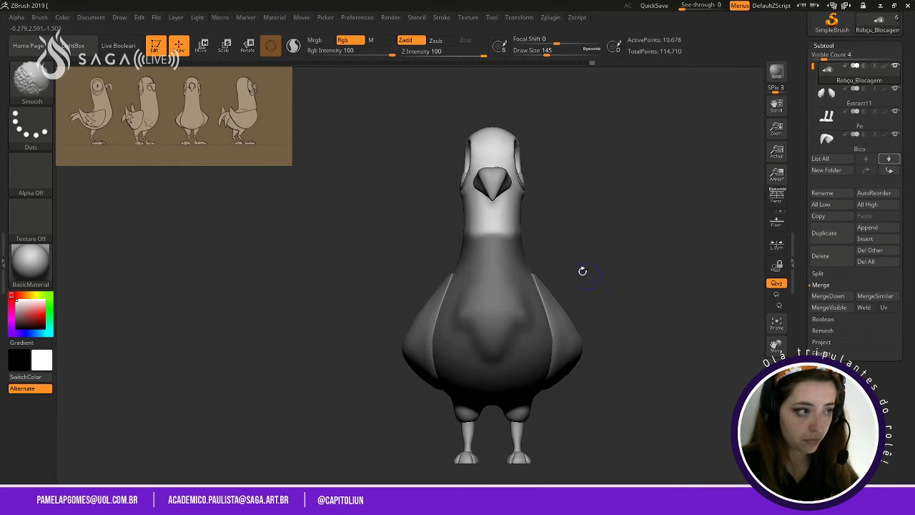
key("ctrl")
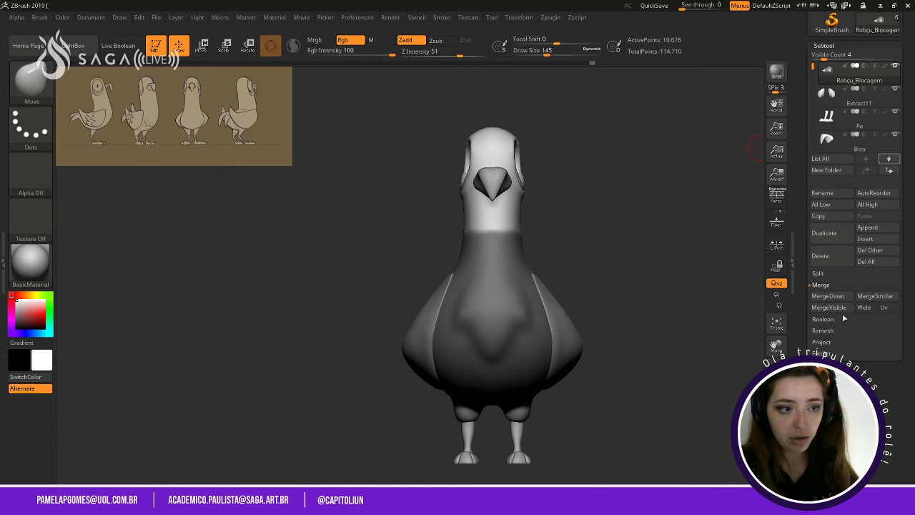
Extract the masked body area with a thickness of 0.02 and accept it as a new subtool.
left_click(823, 353)
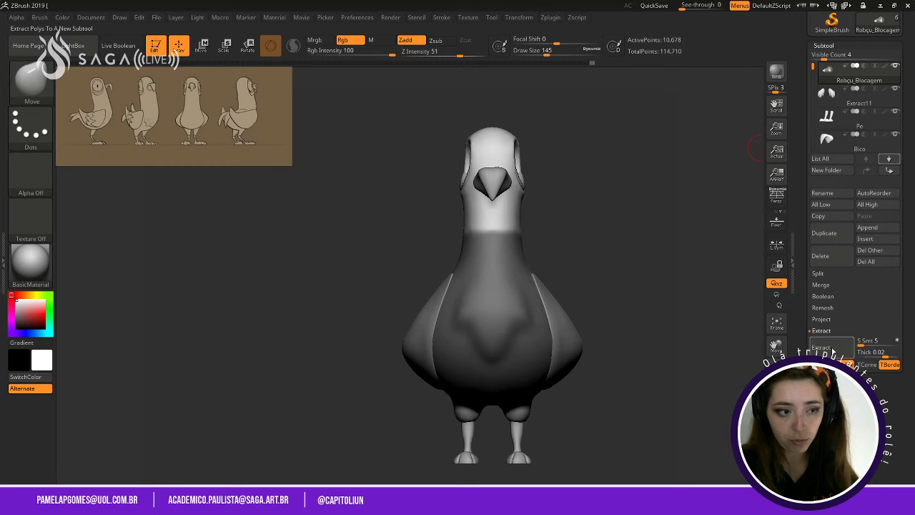
left_click(836, 347)
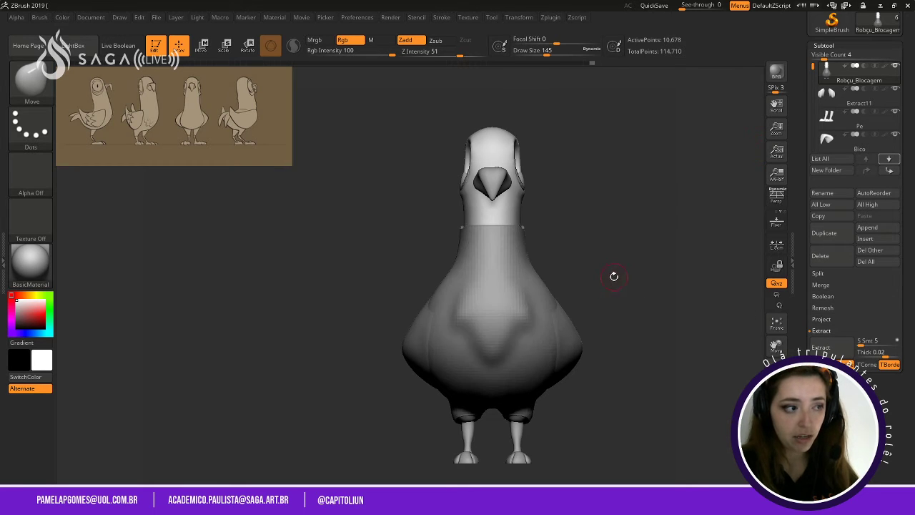
mouse_move(686, 319)
left_mouse_down()
mouse_move(642, 318)
mouse_move(700, 324)
left_mouse_up()
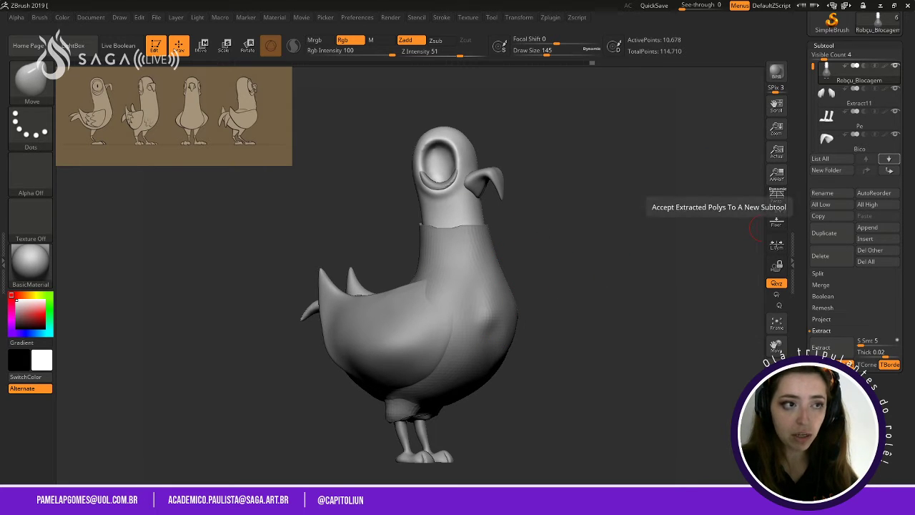
left_click(822, 364)
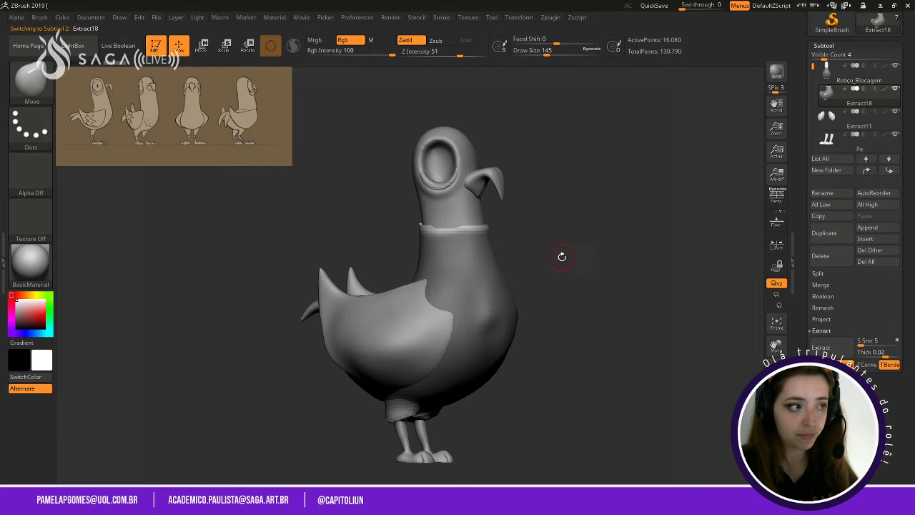
Clear the mask on the extracted piece and hide the Robçu_Blocagem subtool to expose the piece's neck opening.
left_click_drag(549, 213, 636, 247, "ctrl")
left_click(894, 67)
left_click_drag(635, 161, 612, 307, "alt")
left_click_drag(381, 365, 369, 316)
mouse_move(370, 329)
left_mouse_down()
mouse_move(389, 359)
mouse_move(376, 379)
mouse_move(383, 369)
mouse_move(402, 378)
mouse_move(412, 398)
mouse_move(408, 302)
mouse_move(446, 303)
mouse_move(458, 312)
left_mouse_up()
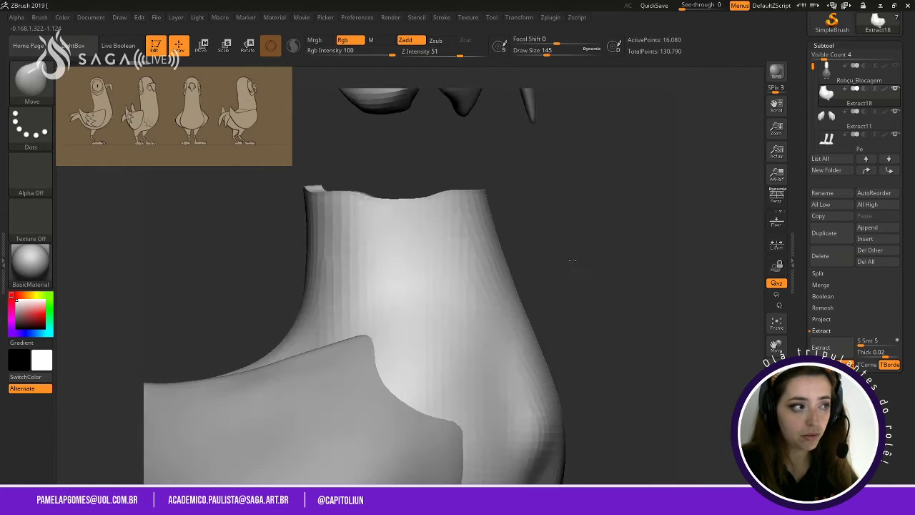
Show the Robçu_Blocagem subtool again and switch to the Deco1 brush.
left_click_drag(572, 261, 582, 215)
left_click(895, 66)
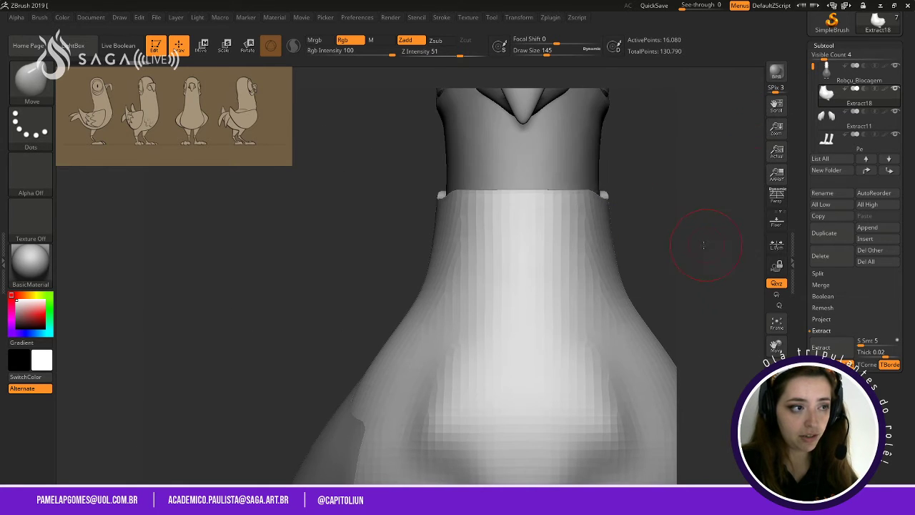
key("f")
left_click_drag(635, 184, 648, 228)
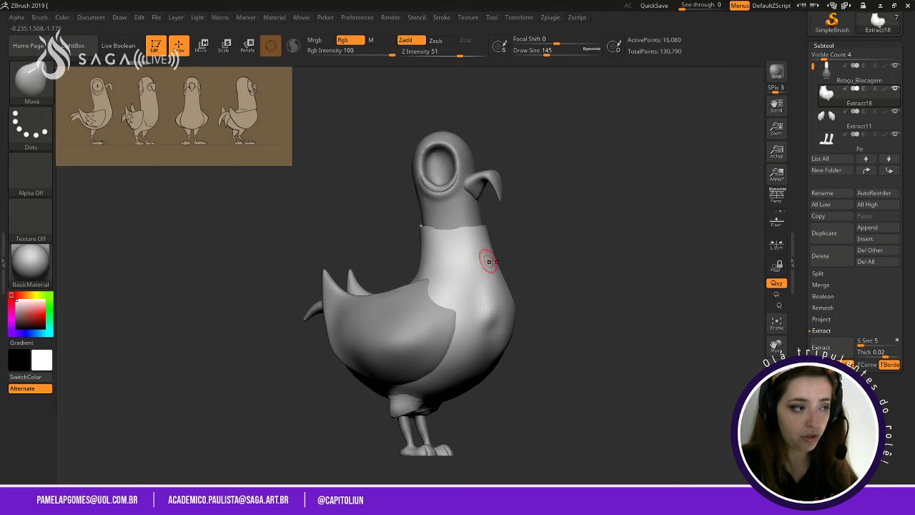
left_click_drag(591, 235, 545, 295, "alt")
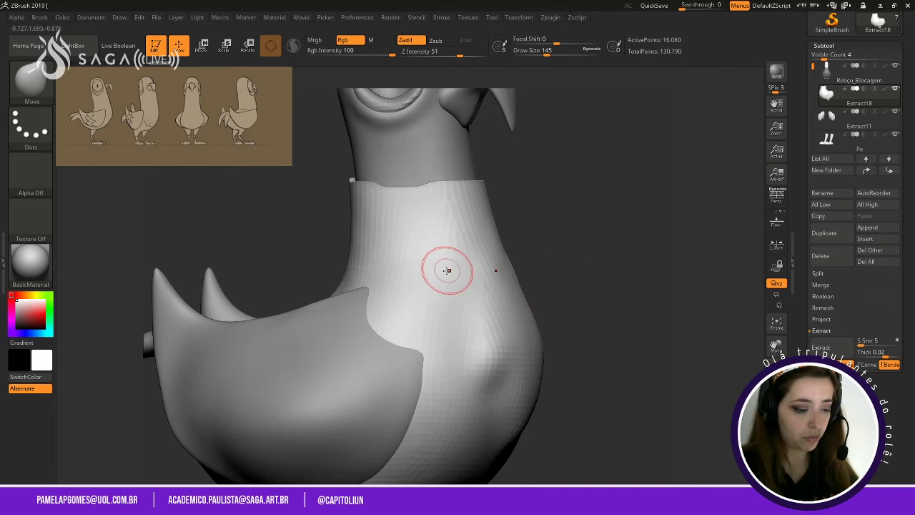
key("b")
key("d")
left_click(641, 309)
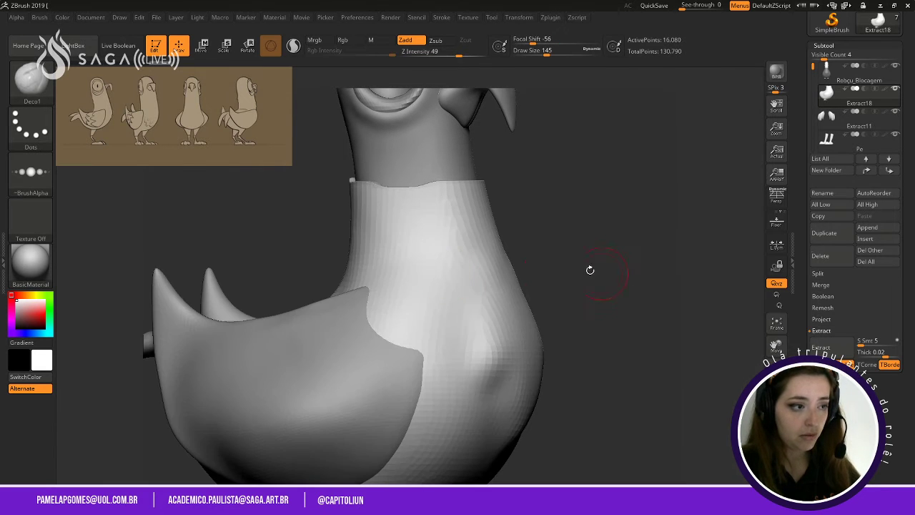
mouse_move(630, 239)
left_mouse_down("shift")
mouse_move(594, 247)
mouse_move(642, 191)
mouse_move(560, 238)
mouse_move(606, 156)
left_mouse_up("shift")
left_click_drag(613, 213, 695, 210, "alt")
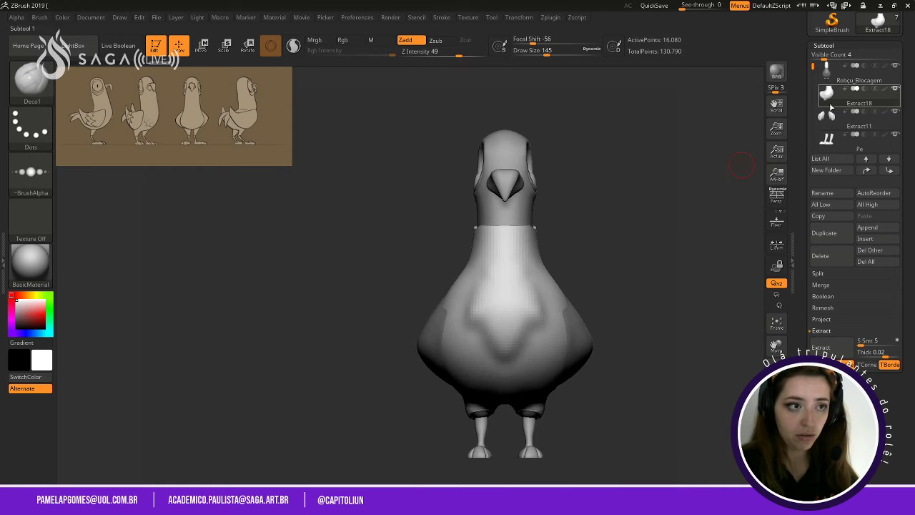
Delete the extracted plumage subtool Extract18 and clear the mask on the Robçu_Blocagem body.
mouse_move(834, 100)
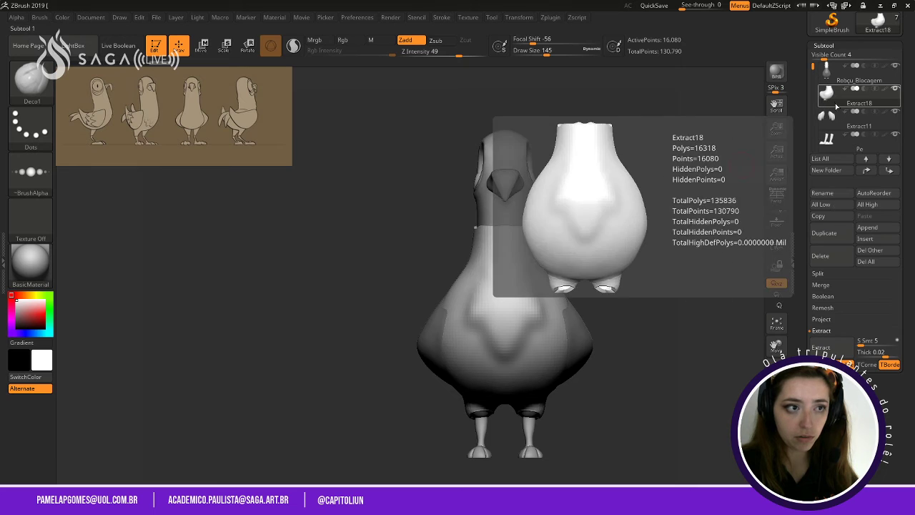
left_click(820, 255)
left_click(744, 275)
key("ctrl")
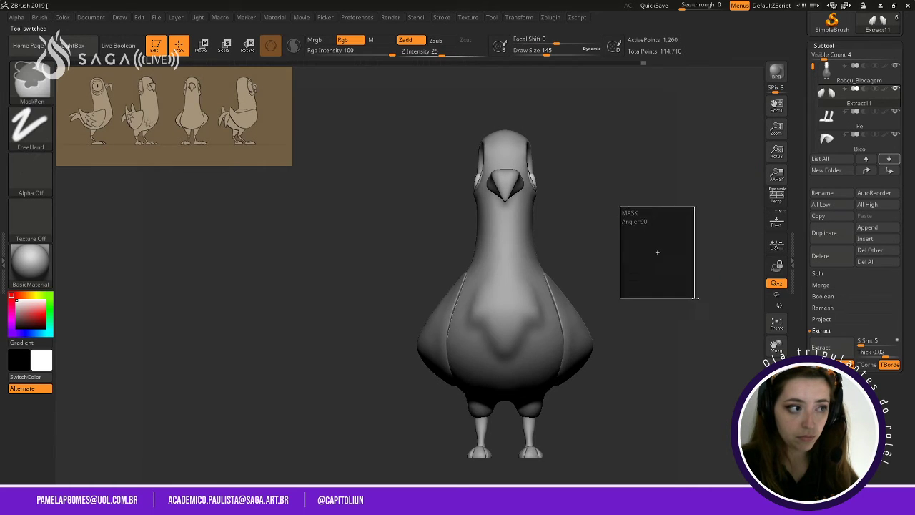
left_click(818, 75)
left_click_drag(708, 288, 720, 300, "ctrl")
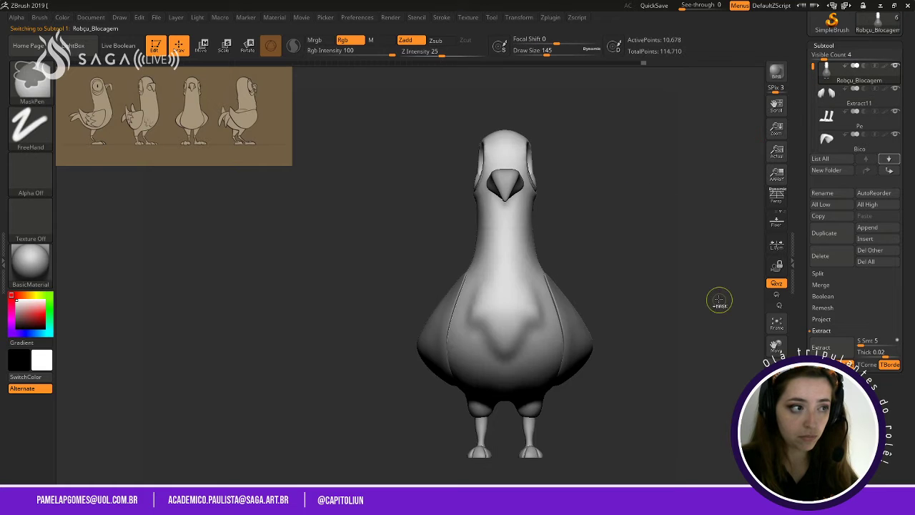
left_click_drag(673, 237, 533, 223)
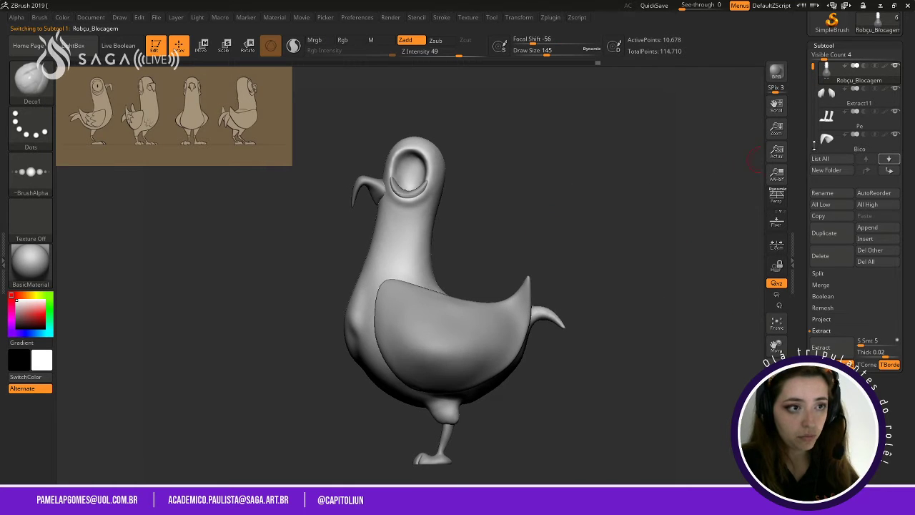
Go through the subtools one by one from Robçu_Blocagem down to Olho.
left_click(889, 159)
left_click(889, 158)
left_click(889, 158)
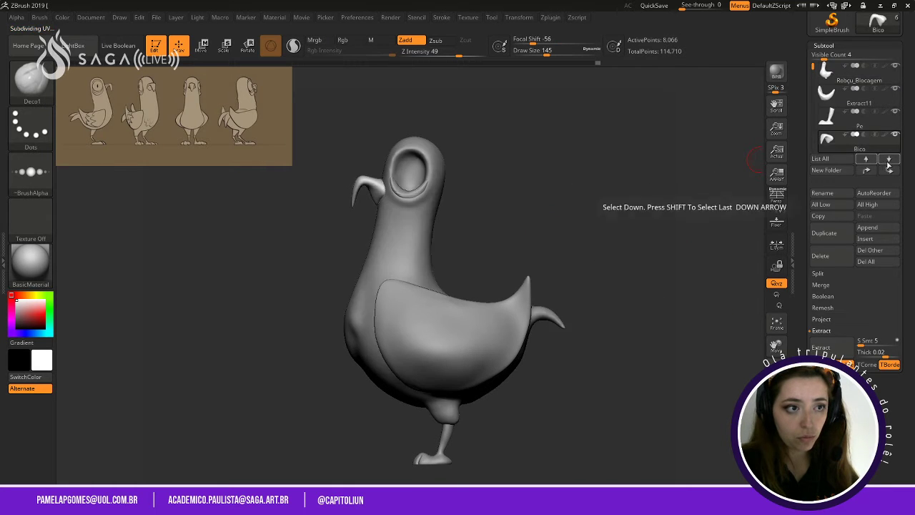
left_click(888, 159)
left_click(888, 158)
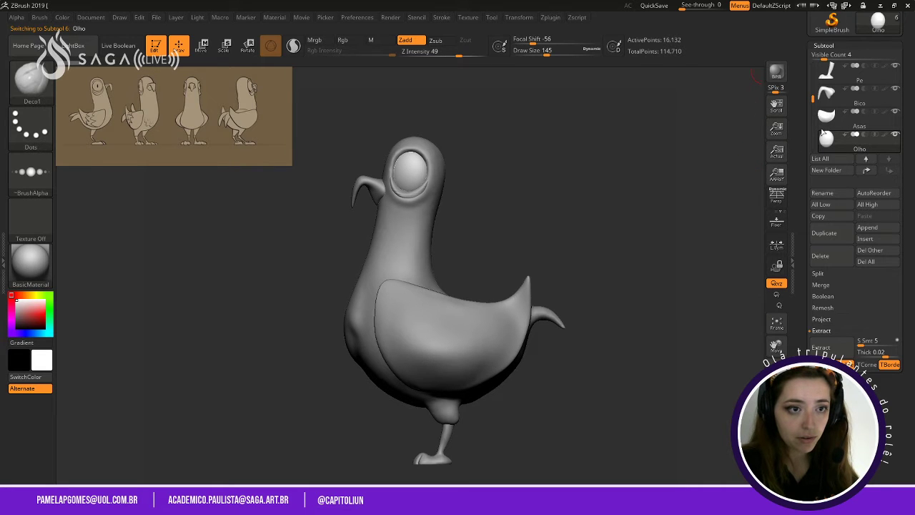
left_click_drag(608, 202, 627, 207)
Save the tool as Robçu_Final in the 4606B folder.
scroll(861, 43, "up", 3)
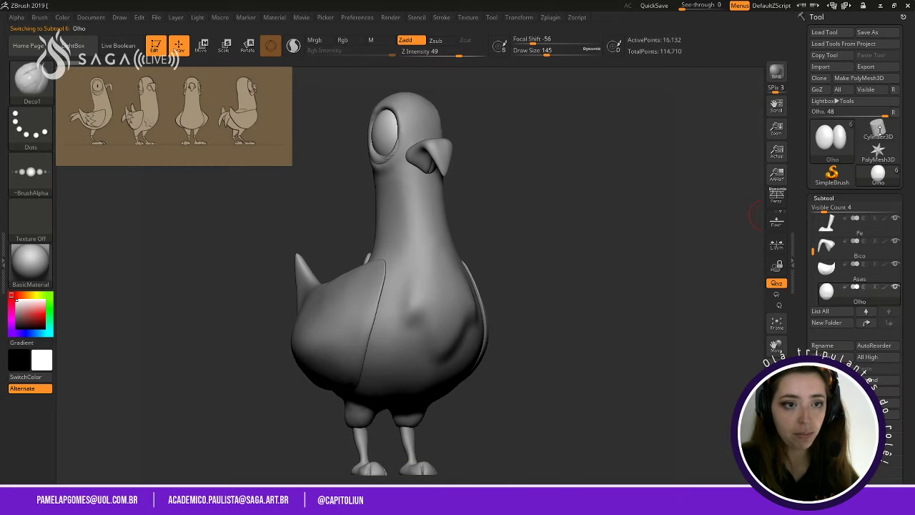
left_click(868, 32)
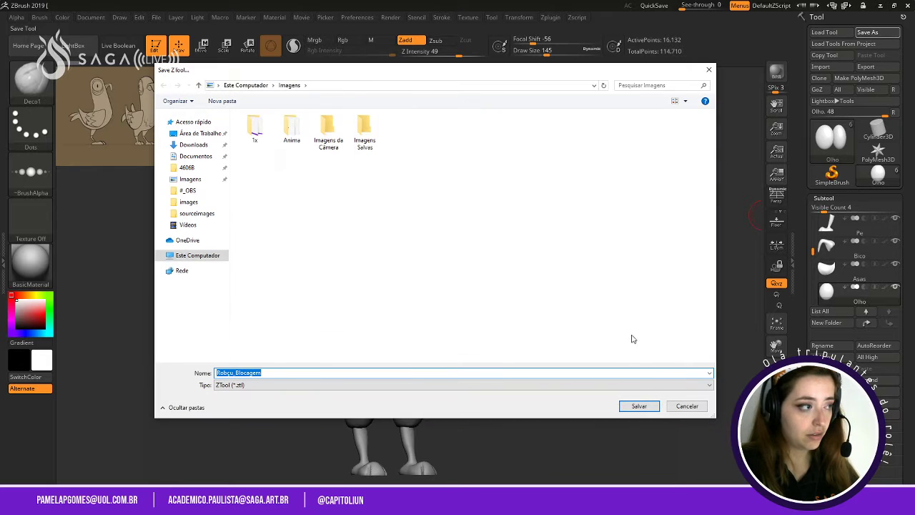
left_click(187, 167)
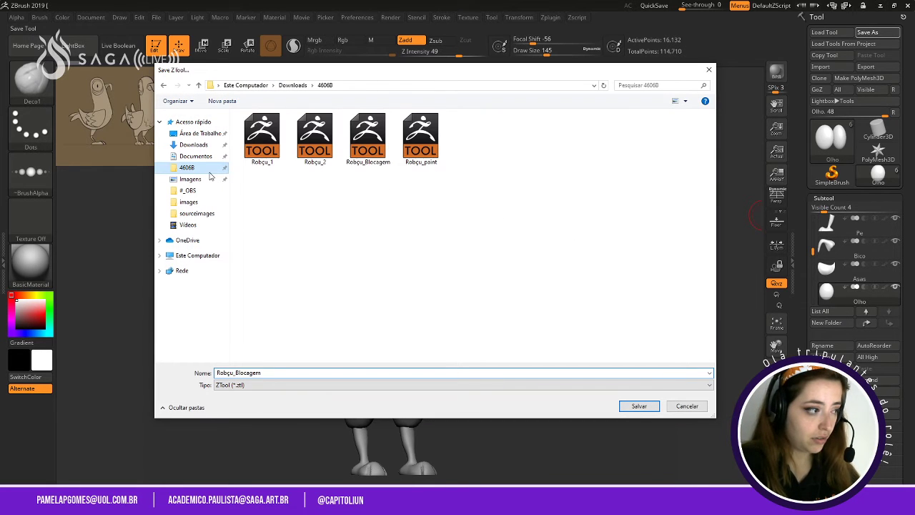
left_click(296, 371)
left_click(296, 372)
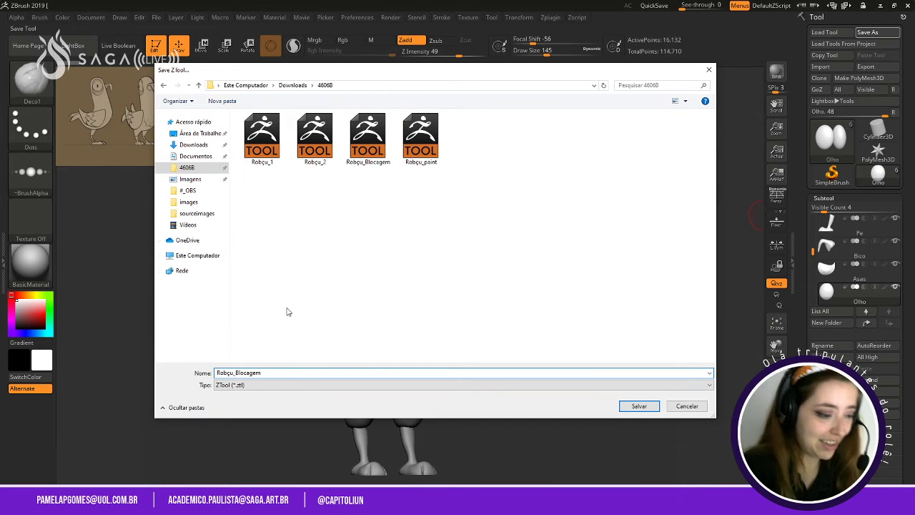
key("BackSpace")
key("BackSpace")
key("BackSpace")
key("BackSpace")
key("BackSpace")
type("f")
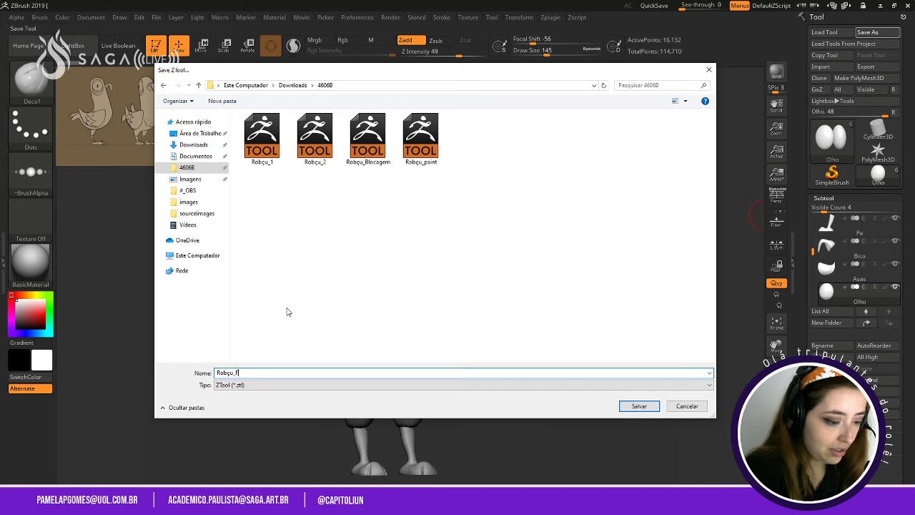
key("Return")
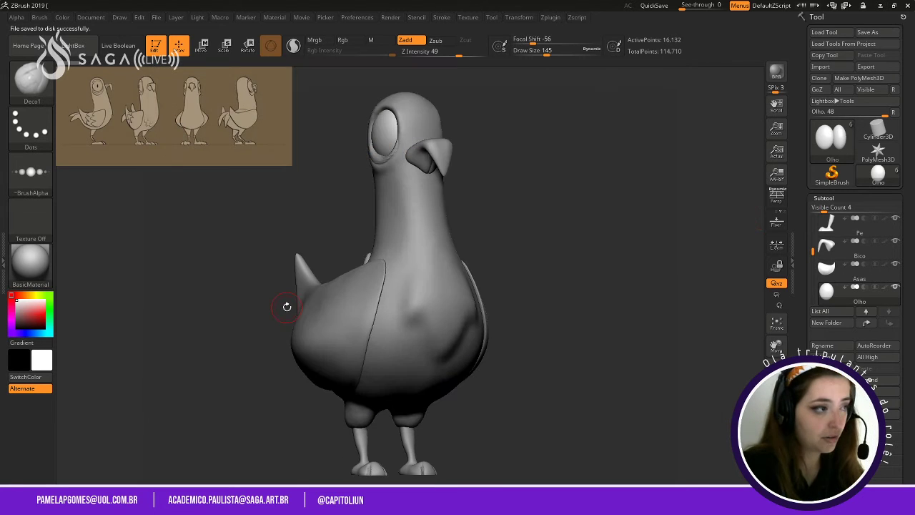
Switch to the ZModeler brush.
left_click_drag(574, 303, 575, 298)
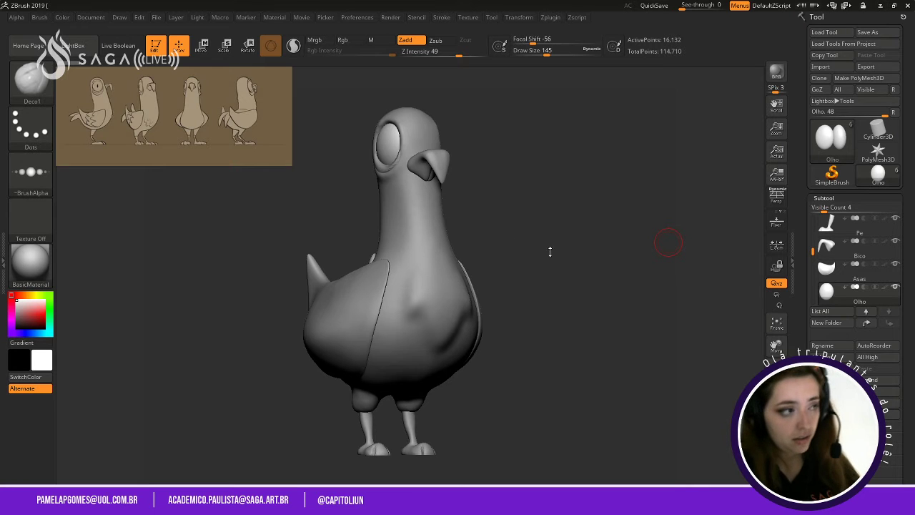
mouse_move(560, 254)
left_mouse_down()
mouse_move(570, 235)
mouse_move(544, 245)
mouse_move(529, 186)
left_mouse_up()
mouse_move(382, 283)
left_mouse_down("shift")
mouse_move(466, 264)
mouse_move(470, 249)
mouse_move(541, 228)
mouse_move(515, 227)
left_mouse_up("shift")
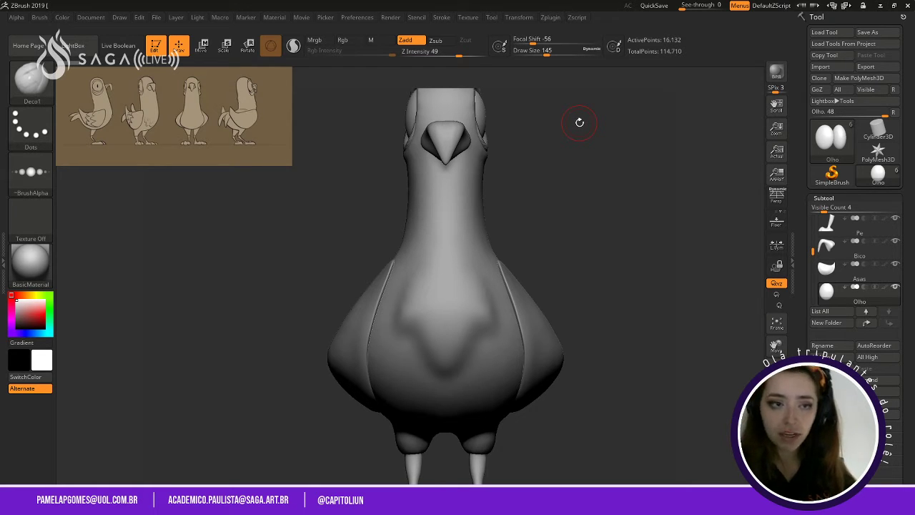
key("b")
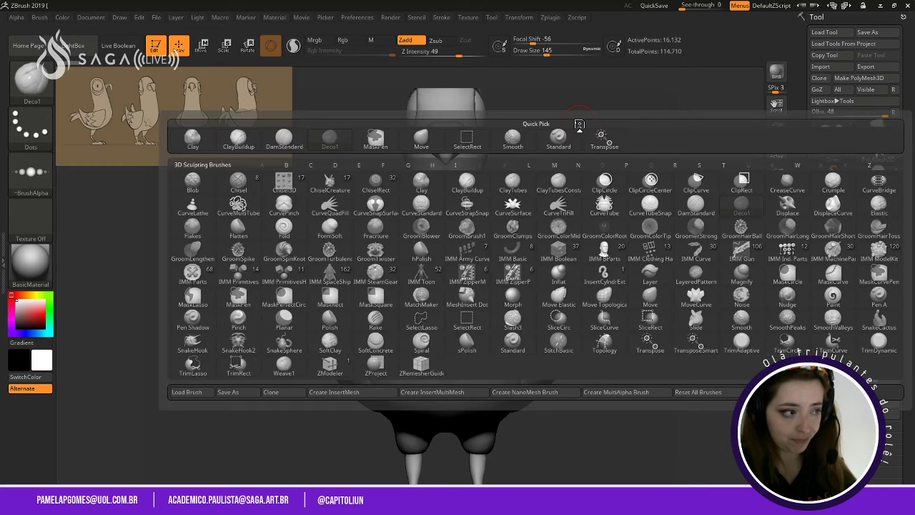
key("z")
key("m")
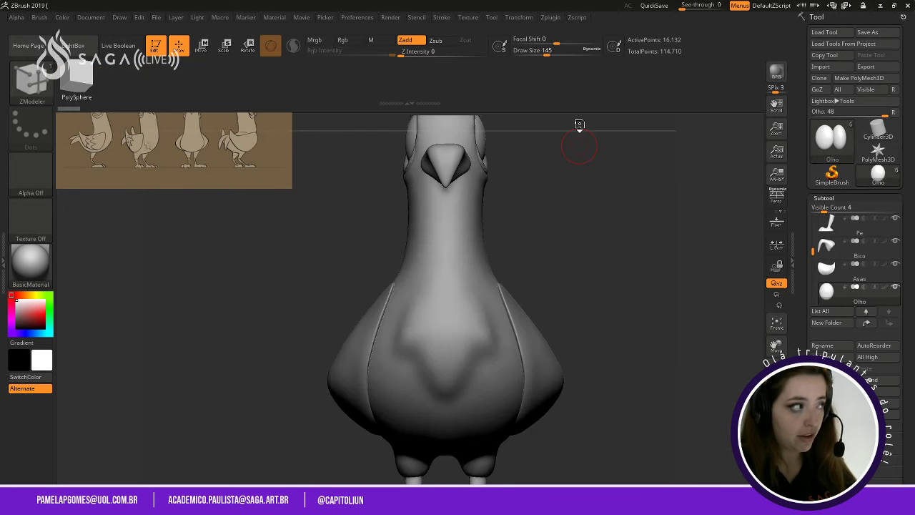
left_click(37, 86)
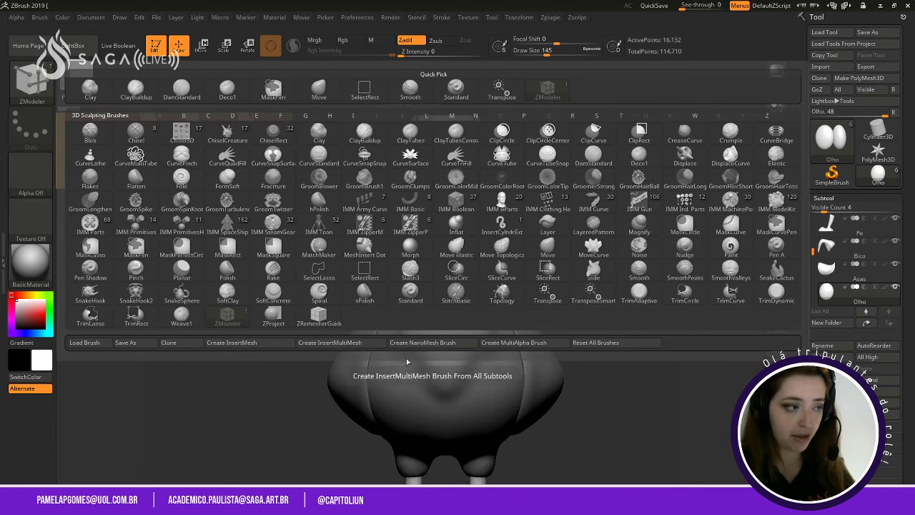
Turn on the polygon wireframe and make the lower eyelid subtool Extract11 active.
left_click(459, 279, "alt")
mouse_move(523, 211)
left_mouse_down()
mouse_move(571, 246)
mouse_move(598, 173)
mouse_move(639, 222)
mouse_move(550, 236)
left_mouse_up()
key("shift+f")
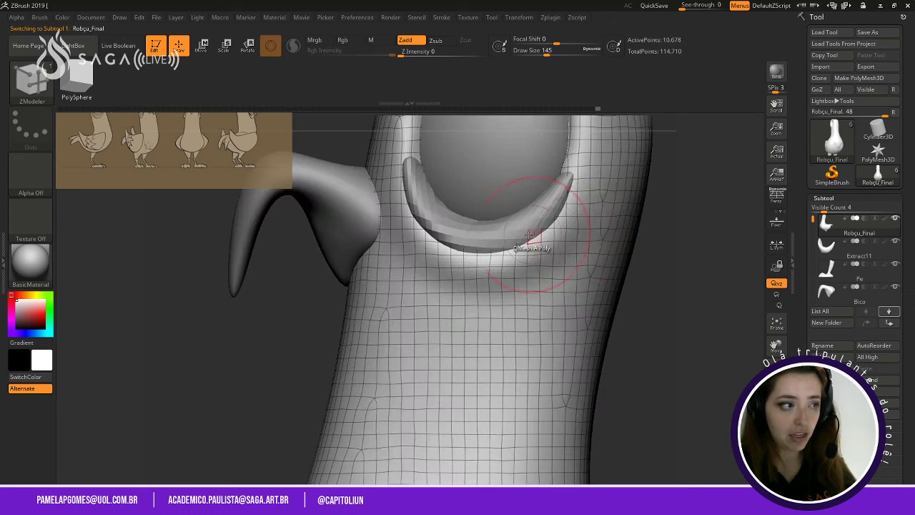
left_click(547, 206, "alt")
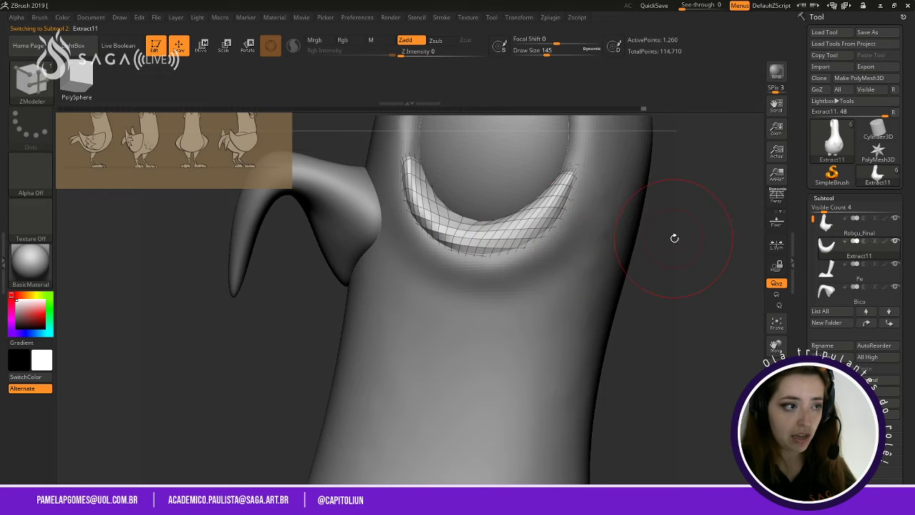
left_click_drag(675, 238, 657, 279)
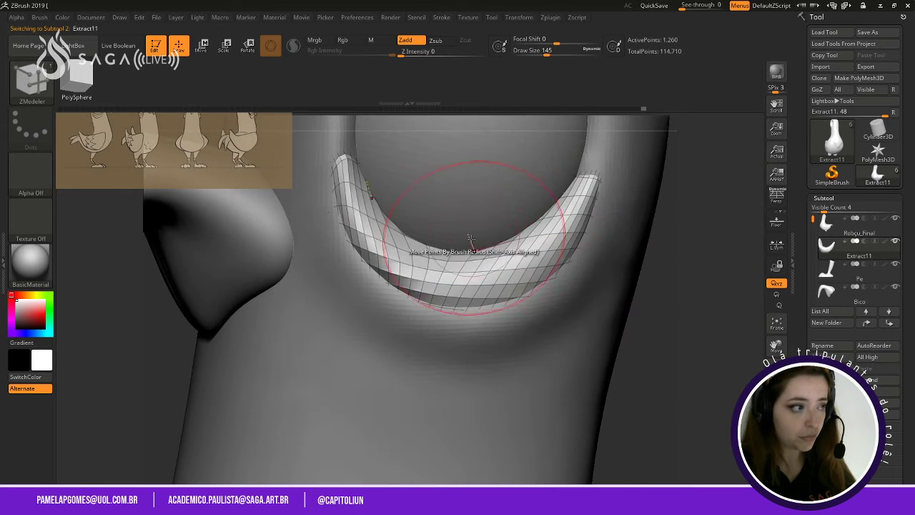
Try pulling out a single polygon on the lower eyelid with QMesh, and undo each attempt.
key("space")
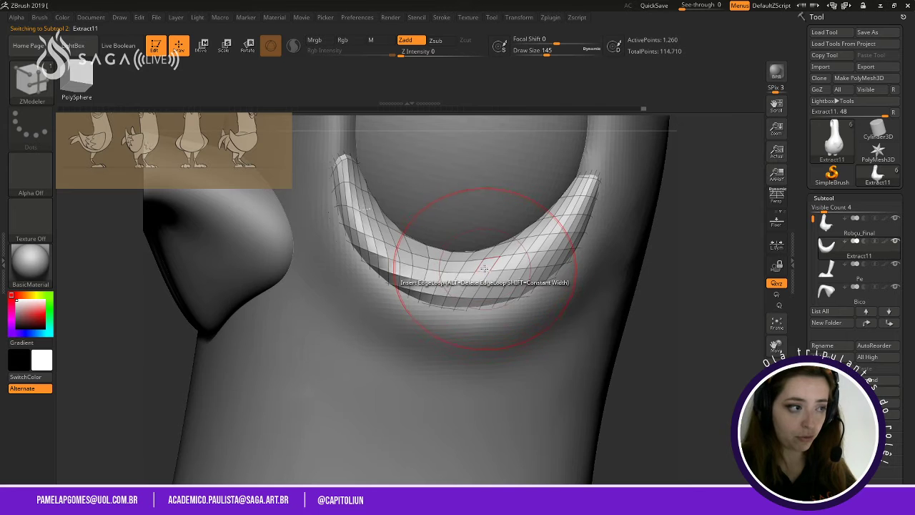
left_click_drag(486, 264, 475, 192)
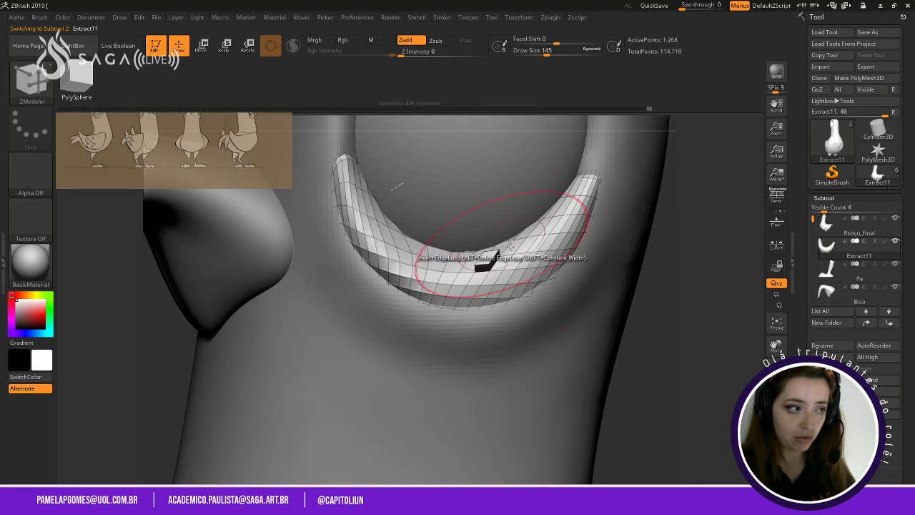
key("ctrl+z")
left_click_drag(489, 263, 485, 245)
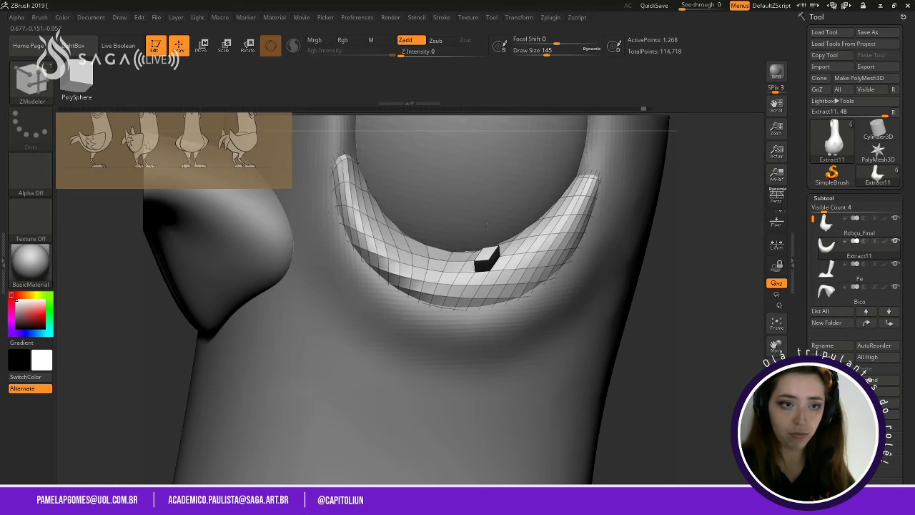
key("ctrl+z")
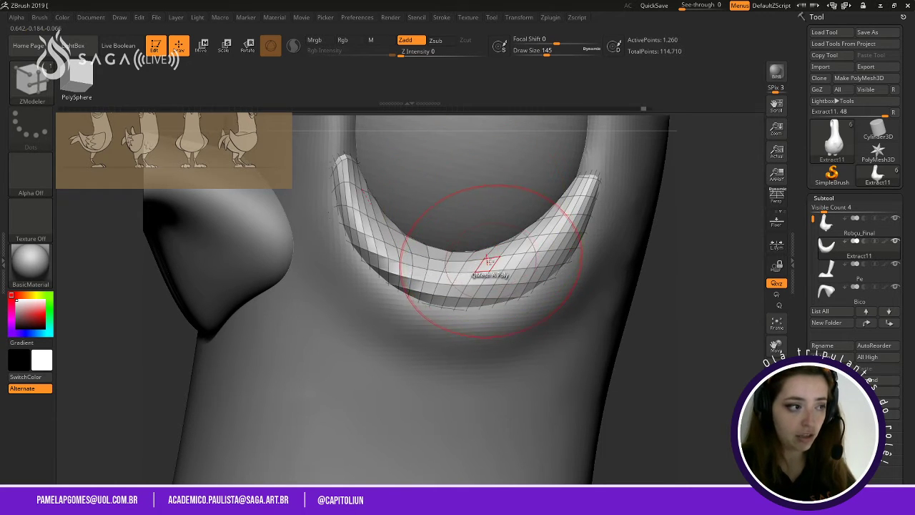
Set the ZModeler QMesh target to All Polygons and adjust the thickness of the whole lower eyelid.
key("space")
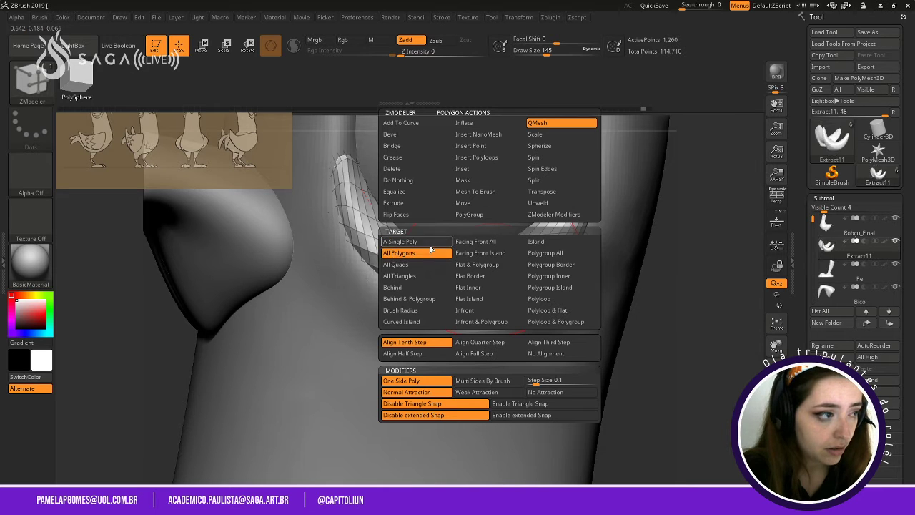
left_click(535, 250)
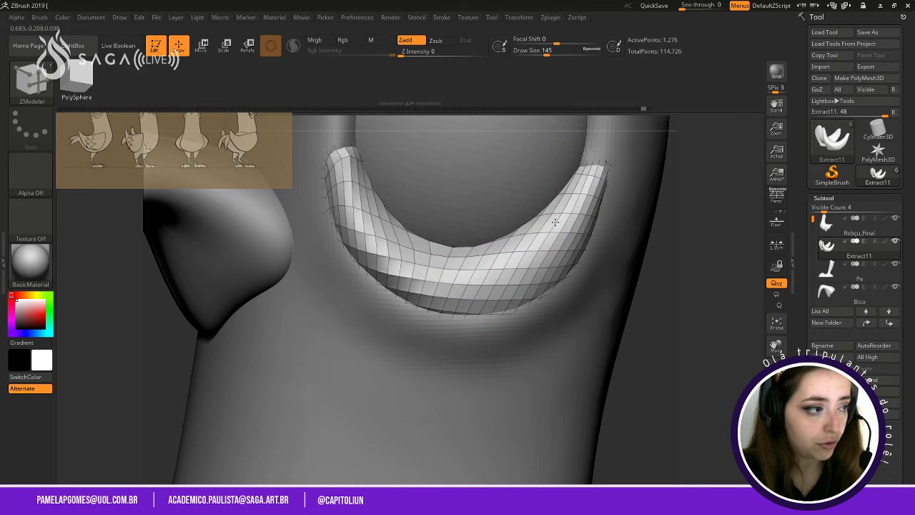
left_click(516, 249)
mouse_move(516, 249)
left_mouse_down()
mouse_move(505, 266)
mouse_move(516, 248)
mouse_move(513, 254)
left_mouse_up()
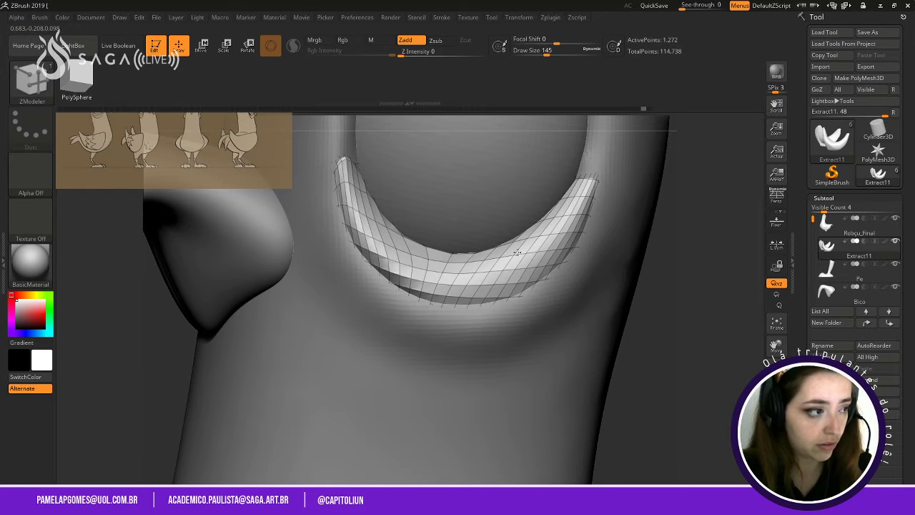
left_click_drag(723, 284, 607, 244)
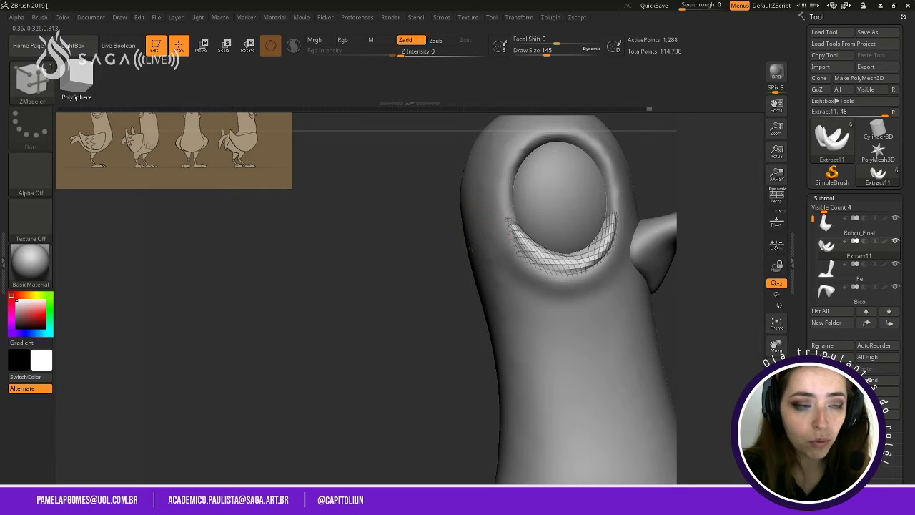
left_click_drag(437, 253, 459, 226)
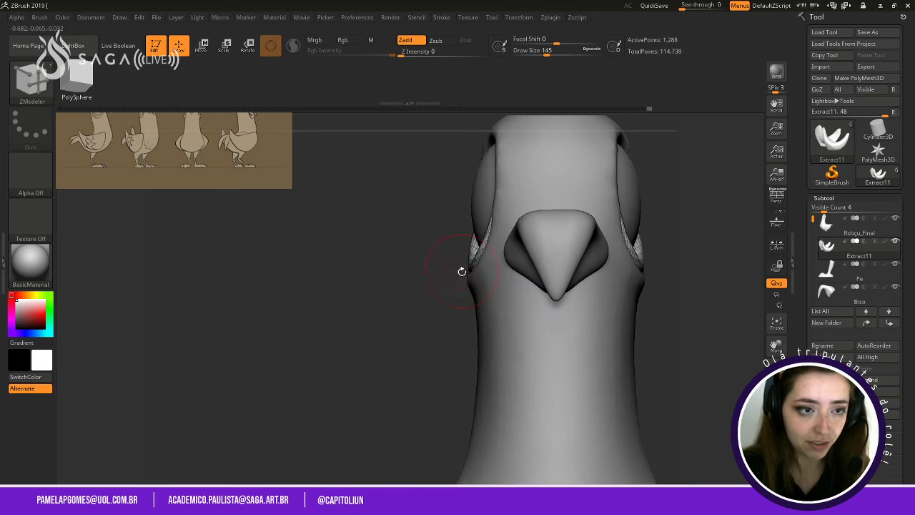
right_click_drag(462, 272, 441, 241, "ctrl")
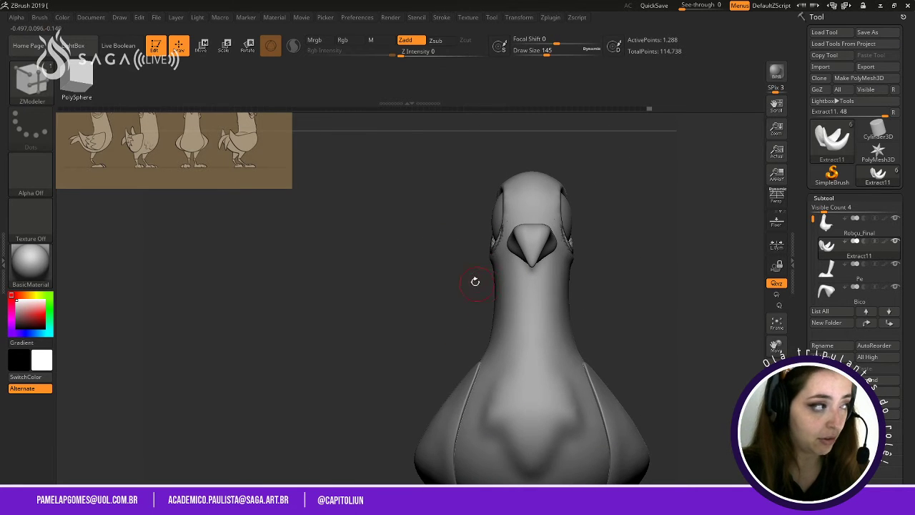
Switch to the Move brush and reshape the lower eyelid so its outer part follows the curve of the eye.
mouse_move(474, 281)
right_mouse_down("ctrl")
mouse_move(471, 233)
mouse_move(433, 307)
mouse_move(474, 304)
mouse_move(424, 261)
right_mouse_up("ctrl")
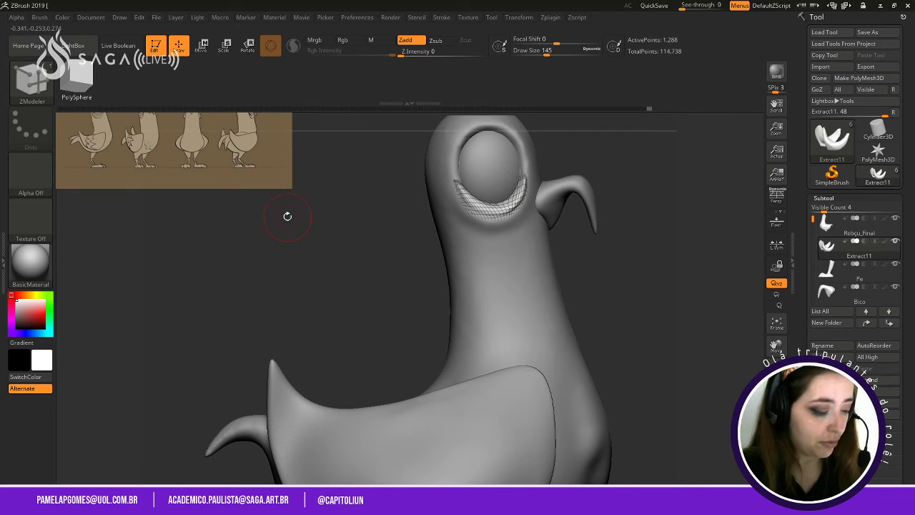
key("b")
key("m")
key("v")
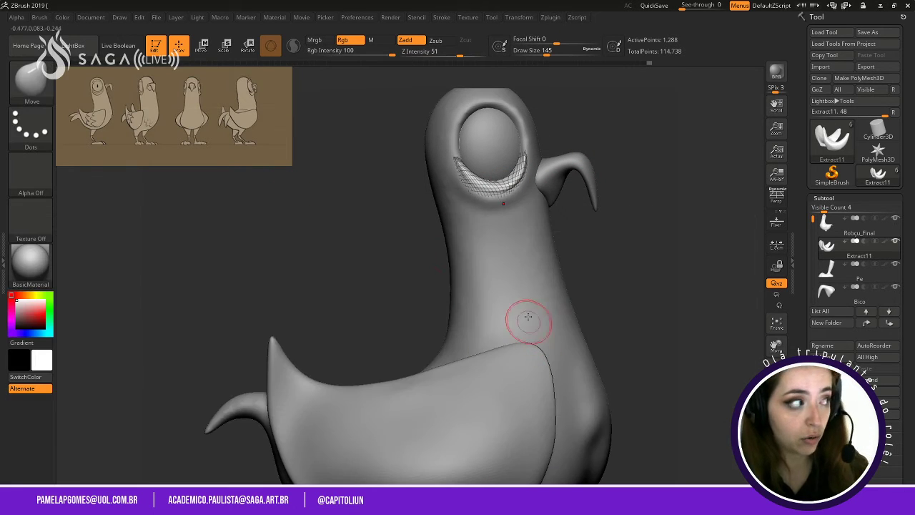
right_click_drag(634, 156, 674, 213, "ctrl")
right_click_drag(681, 259, 643, 239)
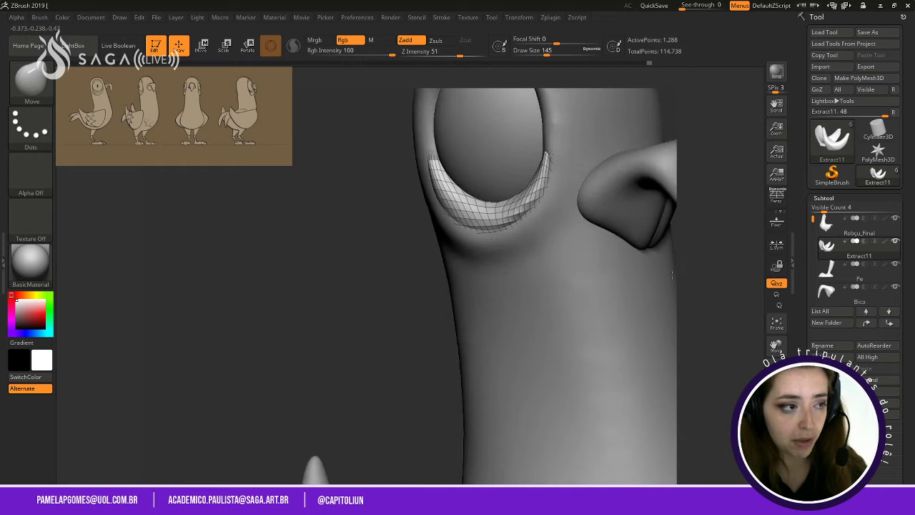
right_click_drag(678, 169, 579, 225, "alt")
right_click_drag(607, 152, 644, 176, "ctrl")
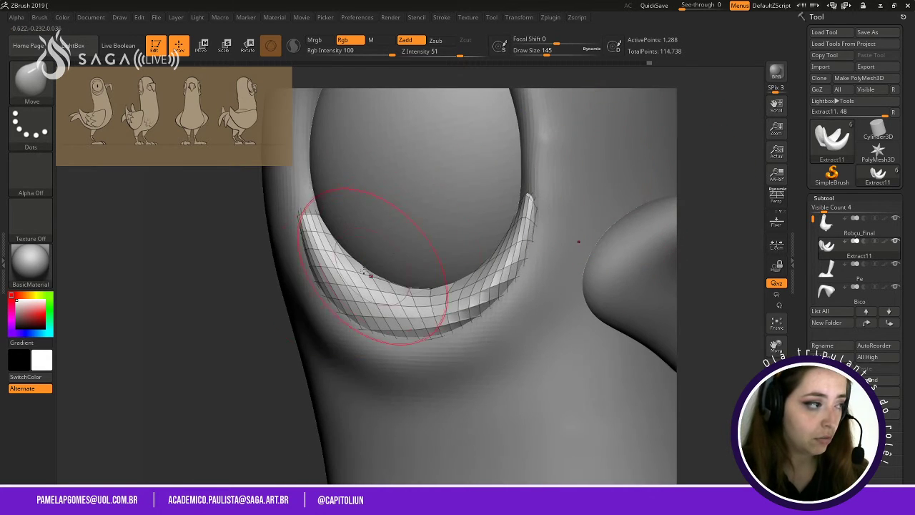
right_click_drag(322, 253, 379, 255)
mouse_move(399, 266)
left_mouse_down()
mouse_move(400, 257)
mouse_move(373, 269)
left_mouse_up()
right_click_drag(682, 166, 636, 172)
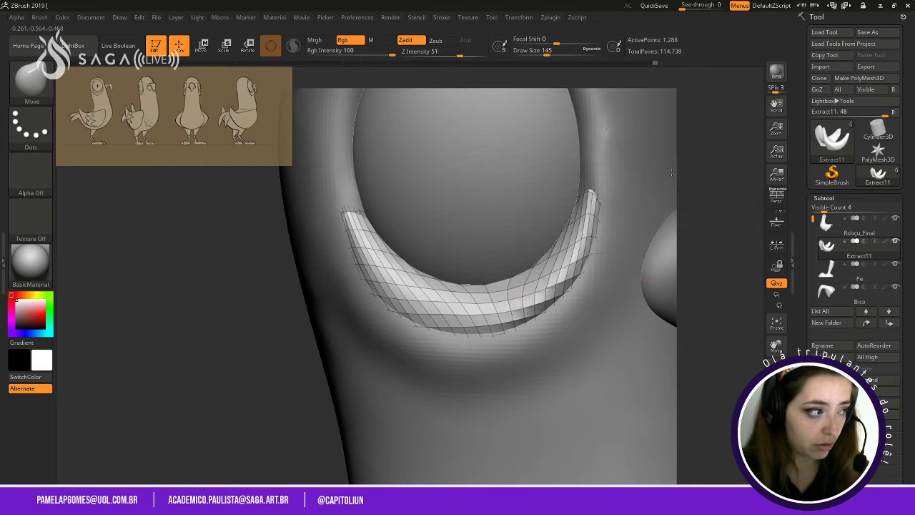
left_click_drag(386, 241, 386, 269)
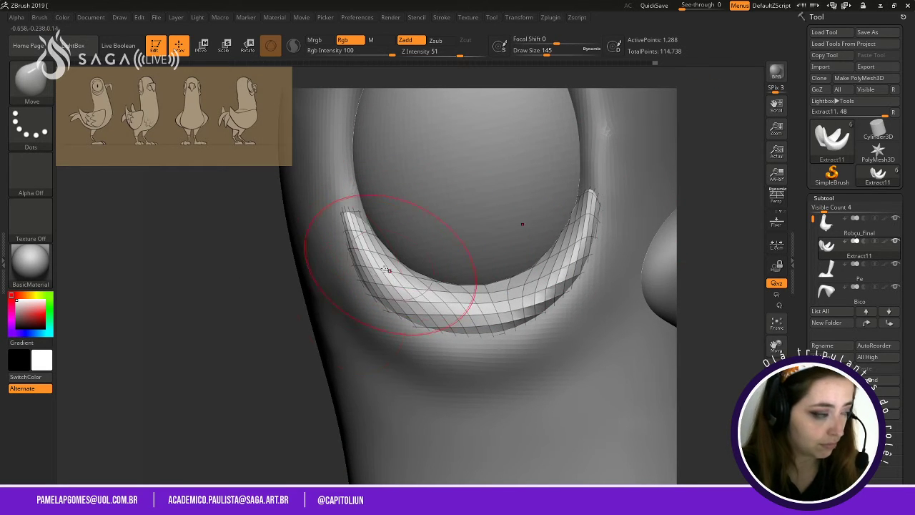
mouse_move(258, 306)
left_mouse_down()
mouse_move(236, 329)
mouse_move(269, 351)
mouse_move(414, 306)
left_mouse_up()
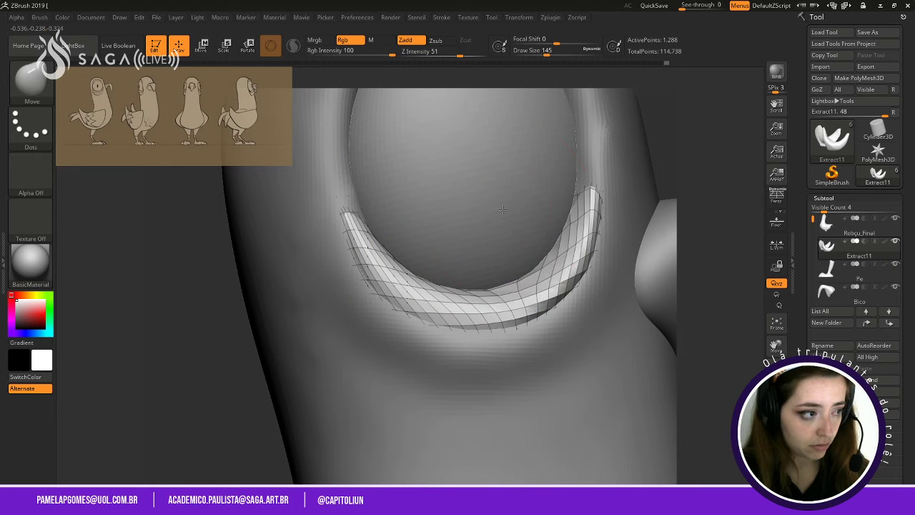
Set the Move brush's draw size to 172 and refine the lower eyelid's fit around the eye.
key("space")
left_click_drag(503, 209, 547, 245)
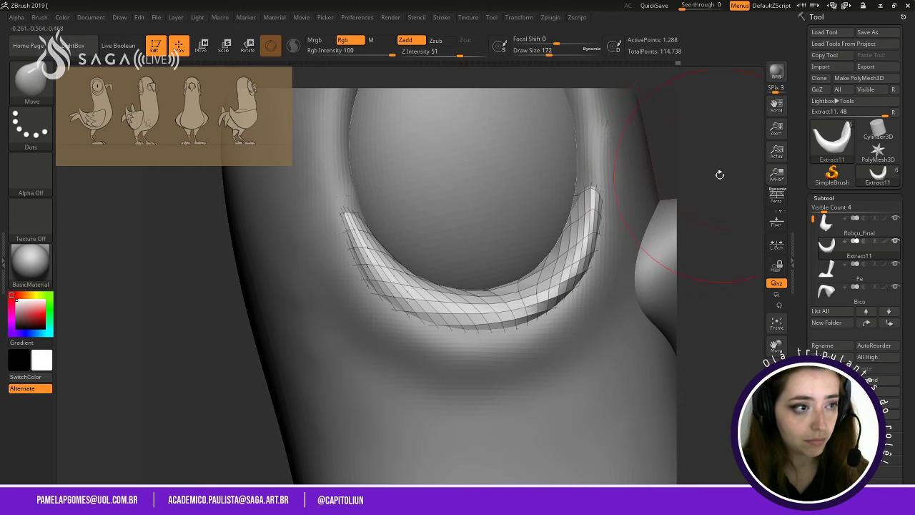
left_click_drag(720, 175, 600, 221, "alt")
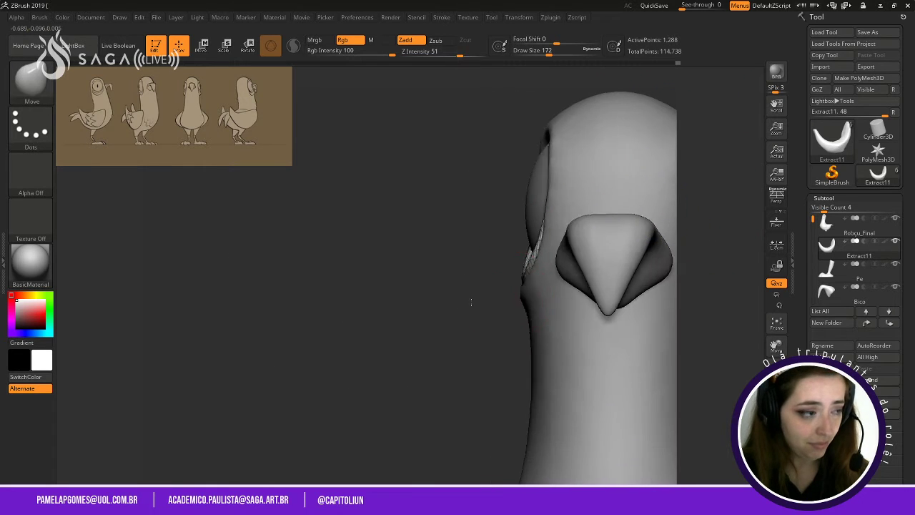
left_click_drag(471, 302, 445, 282)
left_click_drag(627, 249, 647, 335)
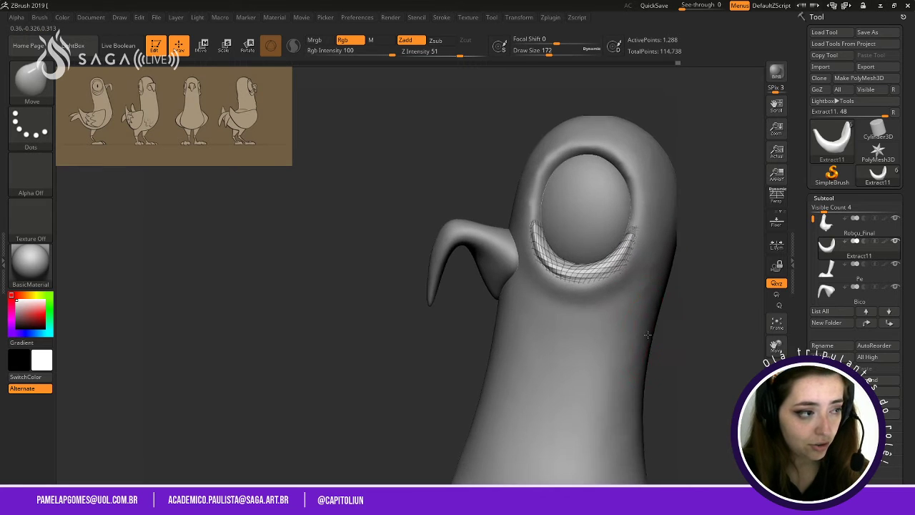
Make the body subtool Robçu_Final active and turn off the polygon wireframe.
left_click(578, 322, "alt")
left_click_drag(412, 370, 468, 372, "shift")
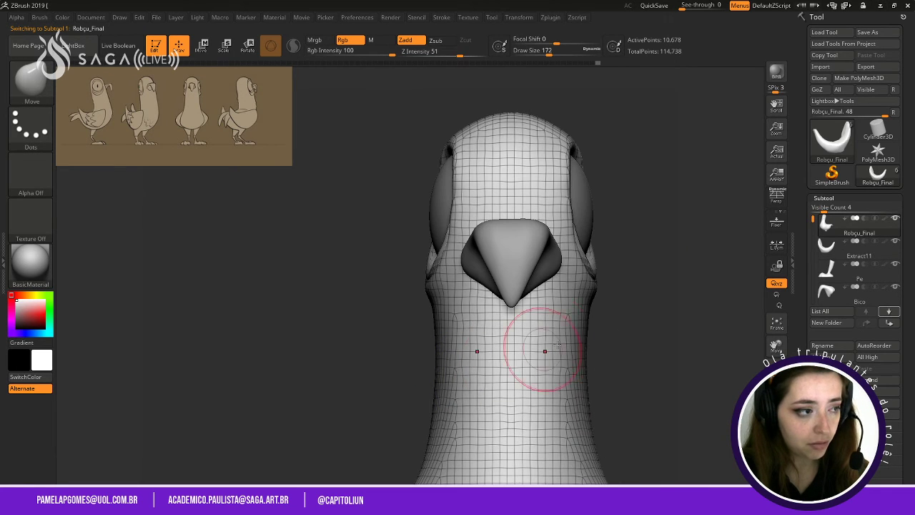
left_click_drag(653, 305, 686, 267, "alt")
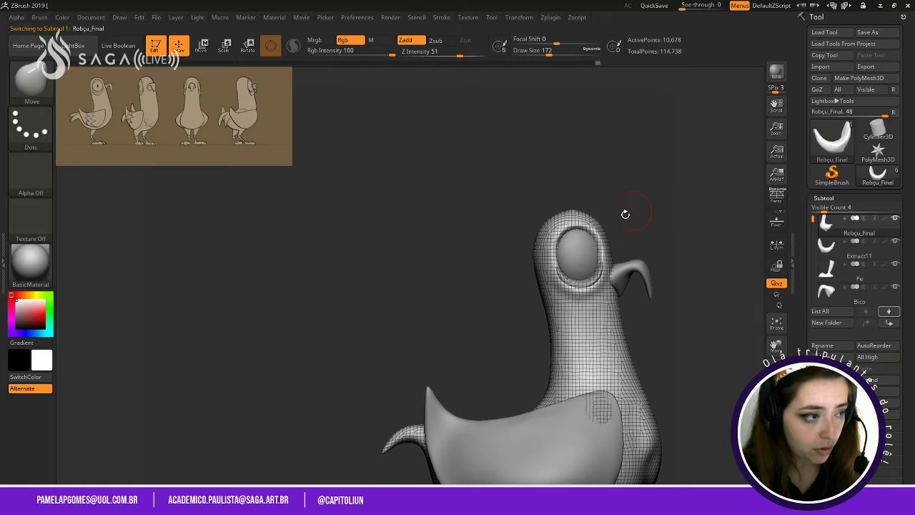
key("shift+f")
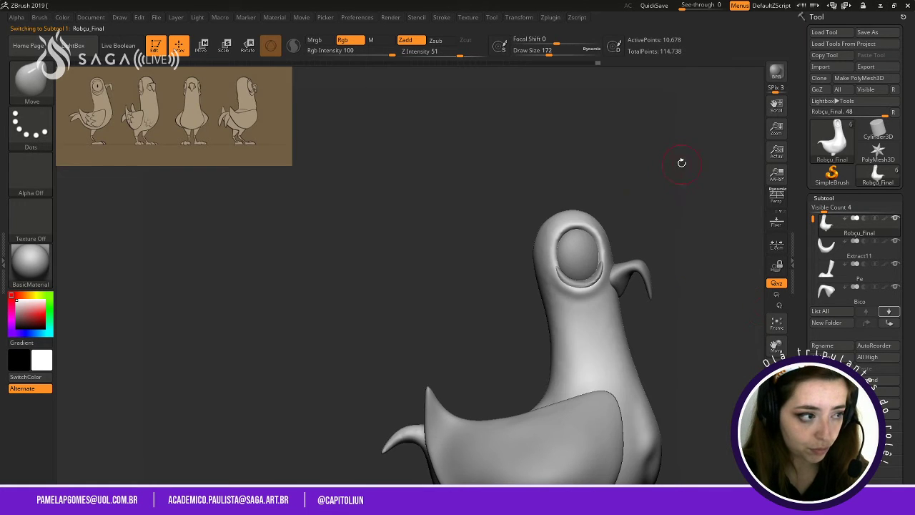
Switch to ClayBuildup, set its focal shift to 0, and build up the raised rim around the upper eye socket.
left_click_drag(682, 163, 680, 245, "alt")
left_click_drag(474, 251, 405, 272, "alt")
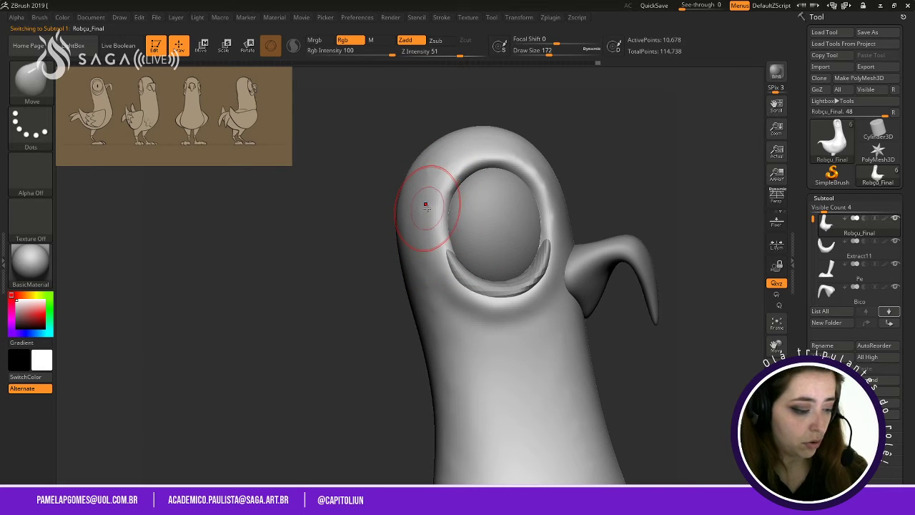
key("b")
left_click(360, 270)
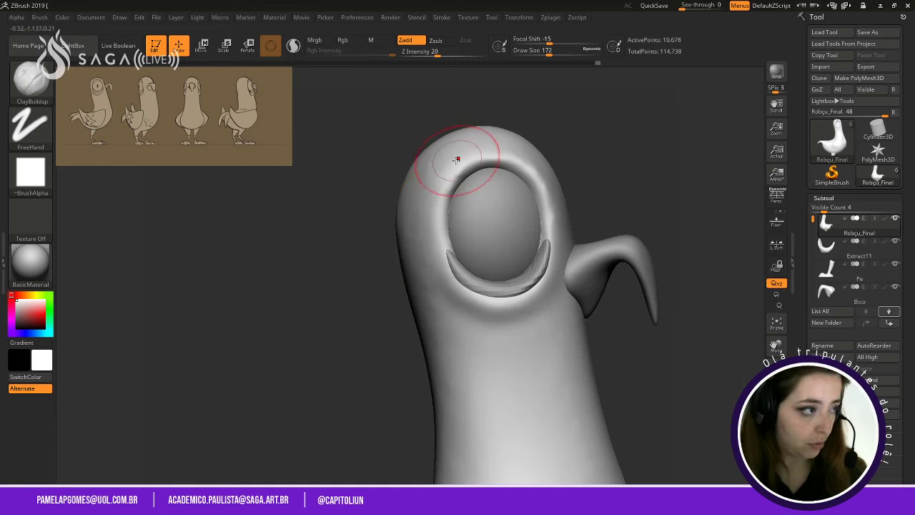
key("space")
key("space")
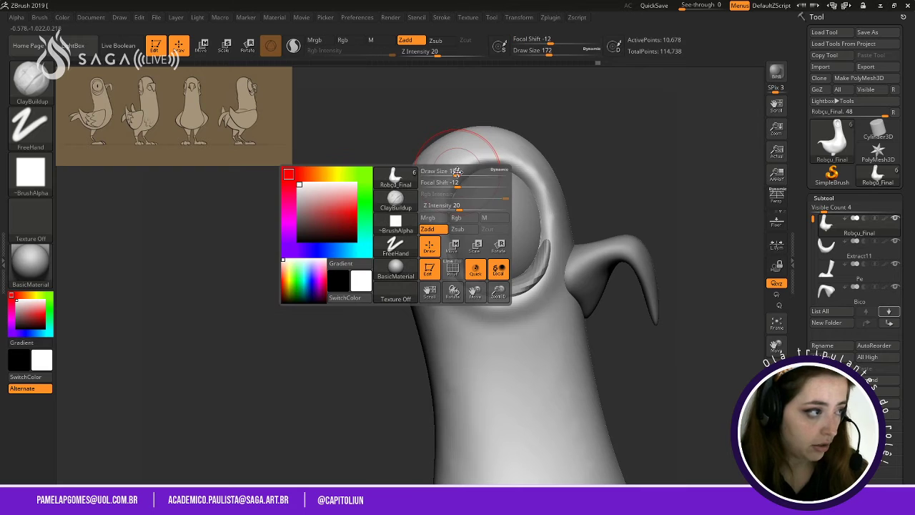
left_click_drag(457, 184, 465, 183)
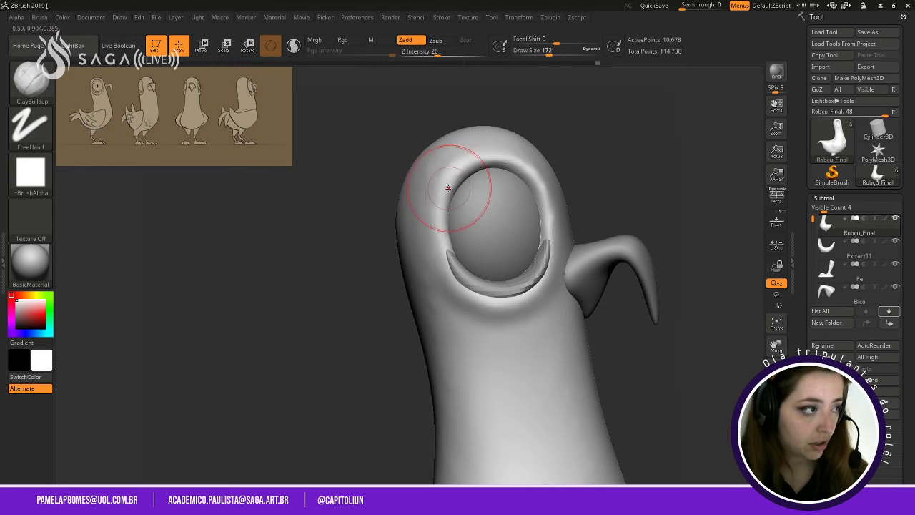
mouse_move(466, 184)
left_mouse_down()
mouse_move(467, 161)
mouse_move(445, 194)
left_mouse_up()
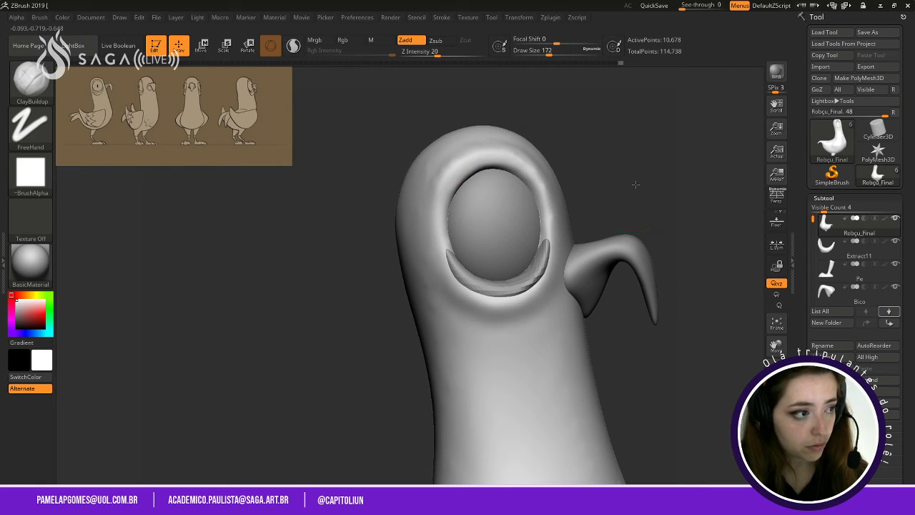
Set the draw size to 177 and add clay volume to the lower back of the neck.
mouse_move(636, 184)
left_mouse_down()
mouse_move(639, 190)
mouse_move(591, 196)
mouse_move(641, 174)
mouse_move(607, 147)
mouse_move(590, 148)
mouse_move(664, 188)
mouse_move(677, 226)
left_mouse_up()
key("space")
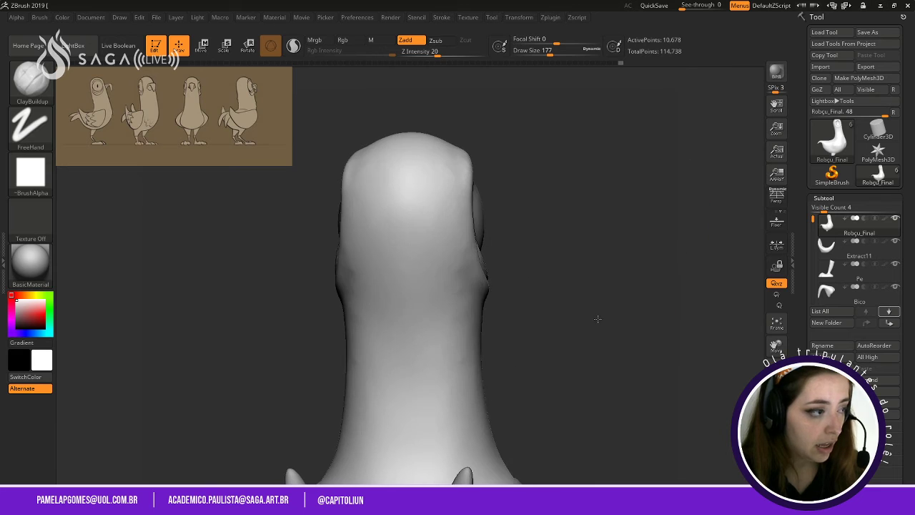
left_click_drag(598, 319, 599, 249)
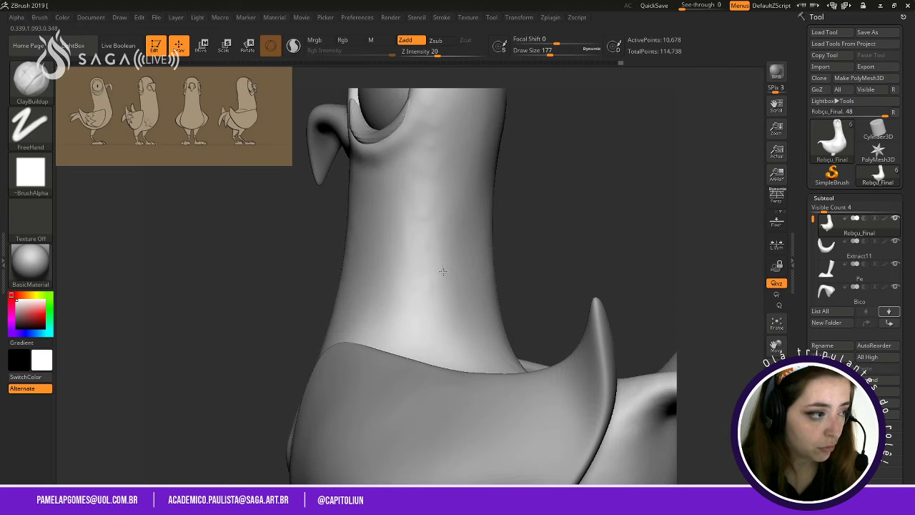
mouse_move(623, 278)
left_mouse_down()
mouse_move(539, 260)
mouse_move(588, 266)
left_mouse_up()
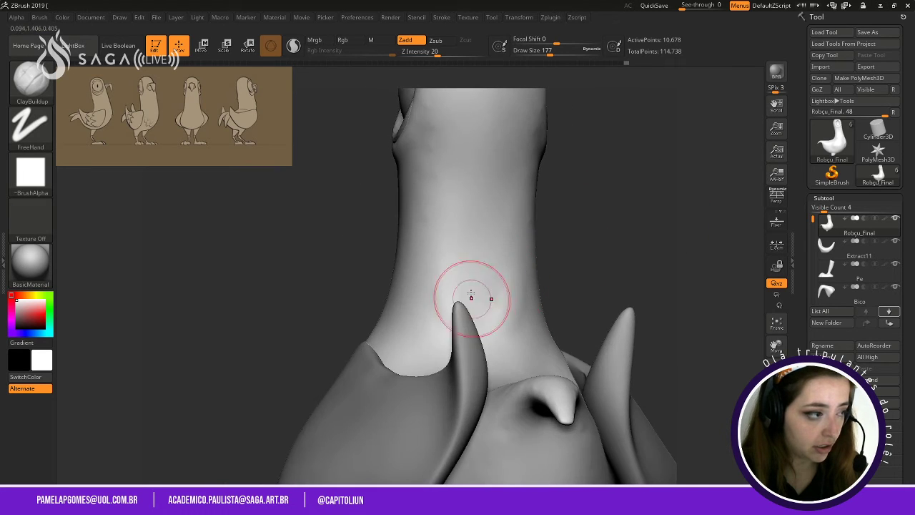
mouse_move(472, 299)
left_mouse_down()
mouse_move(451, 268)
mouse_move(481, 285)
mouse_move(479, 263)
left_mouse_up()
left_click_drag(572, 244, 638, 235)
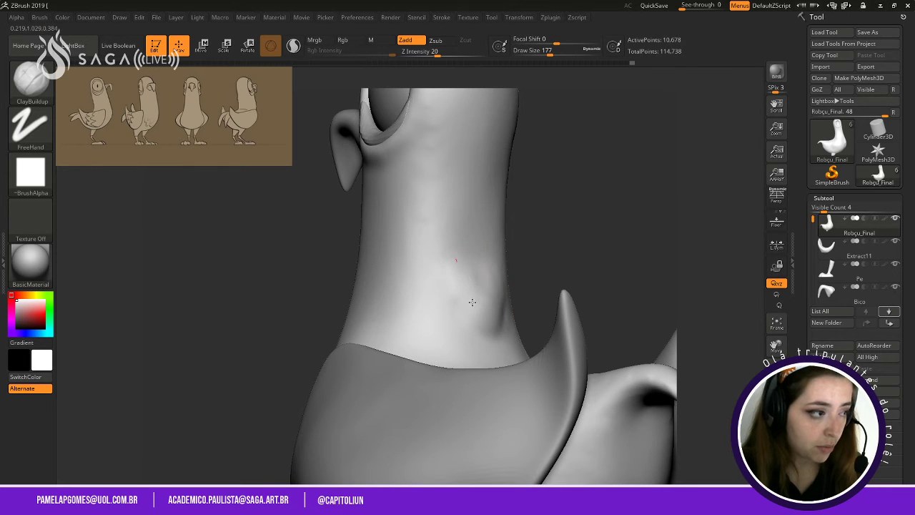
left_click_drag(480, 273, 478, 265)
mouse_move(624, 214)
left_mouse_down()
mouse_move(563, 206)
mouse_move(605, 239)
mouse_move(593, 228)
mouse_move(613, 224)
left_mouse_up()
key("ctrl")
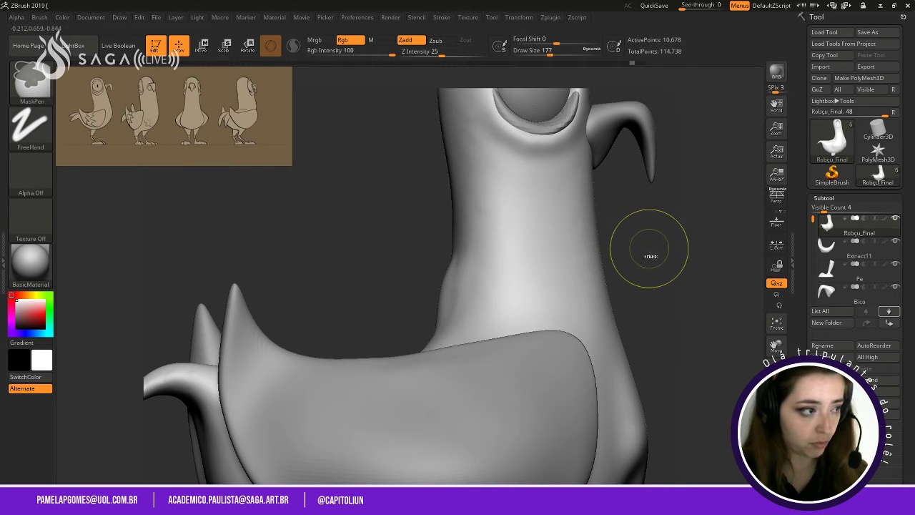
Set the draw size to 97, sculpt a V-shaped plumage edge on the back of the neck, and smooth it.
left_click_drag(660, 253, 699, 261, "shift")
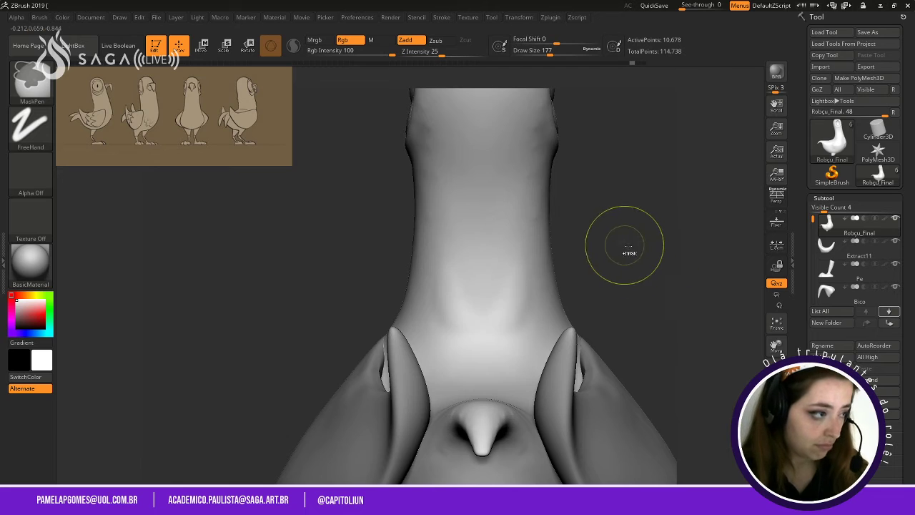
key("shift")
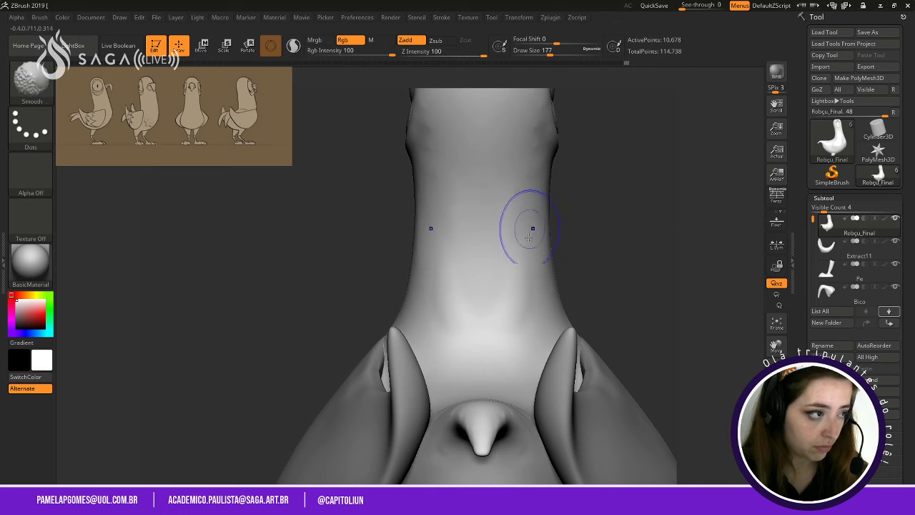
key("space")
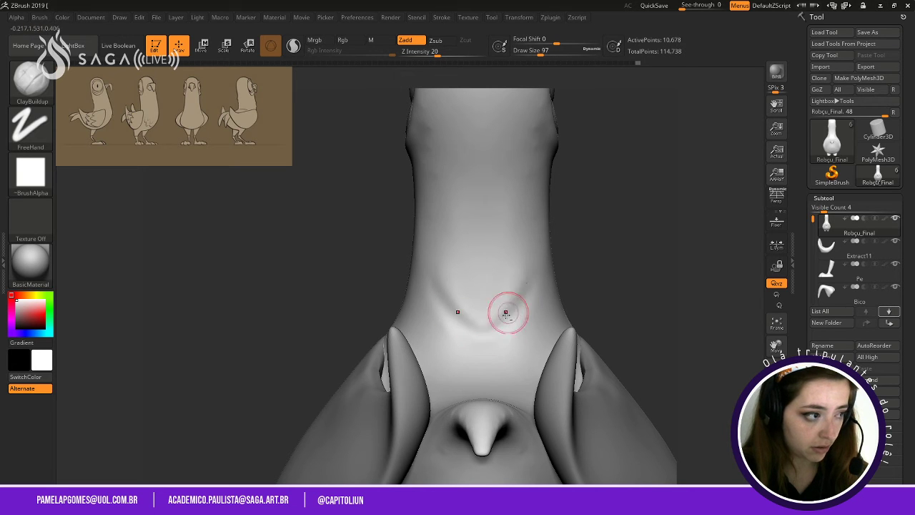
mouse_move(608, 221)
left_mouse_down()
mouse_move(557, 301)
mouse_move(494, 266)
mouse_move(469, 270)
left_mouse_up()
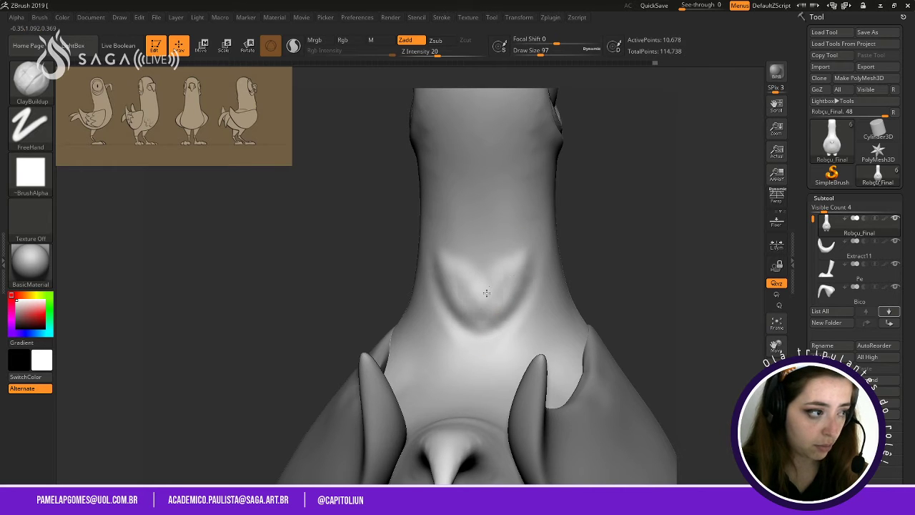
left_click_drag(607, 259, 483, 289, "shift")
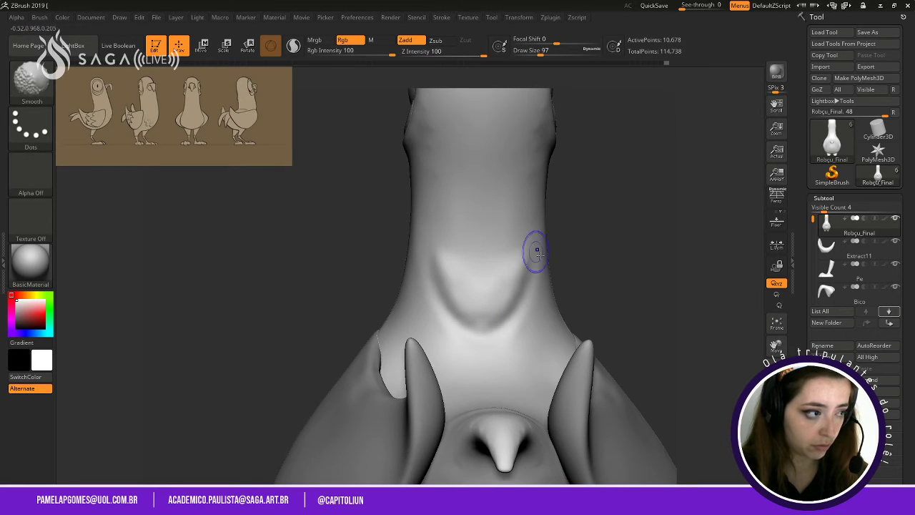
Set the draw size to 163, fill out the plumage above the V-shaped nape edge, and smooth its surface.
left_click_drag(614, 254, 553, 283)
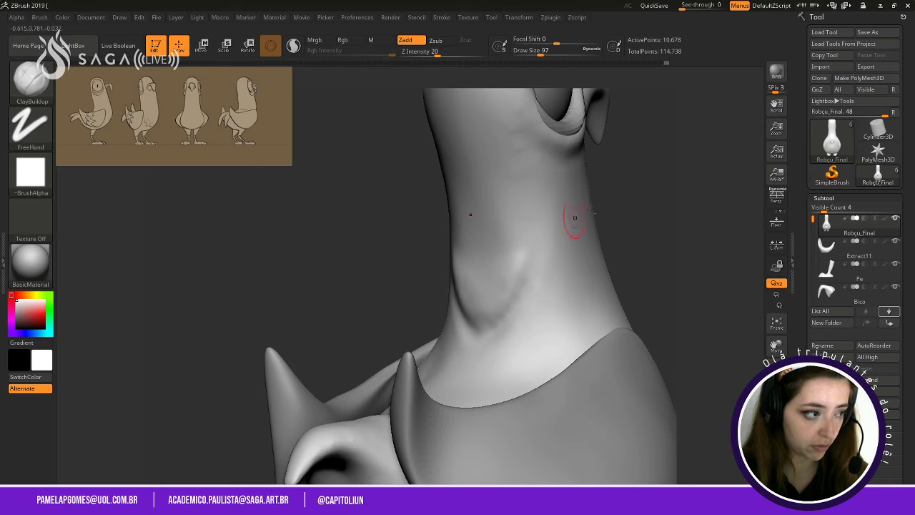
left_click_drag(623, 223, 599, 215)
key("space")
mouse_move(458, 252)
left_mouse_down()
mouse_move(471, 249)
mouse_move(458, 277)
mouse_move(500, 264)
left_mouse_up()
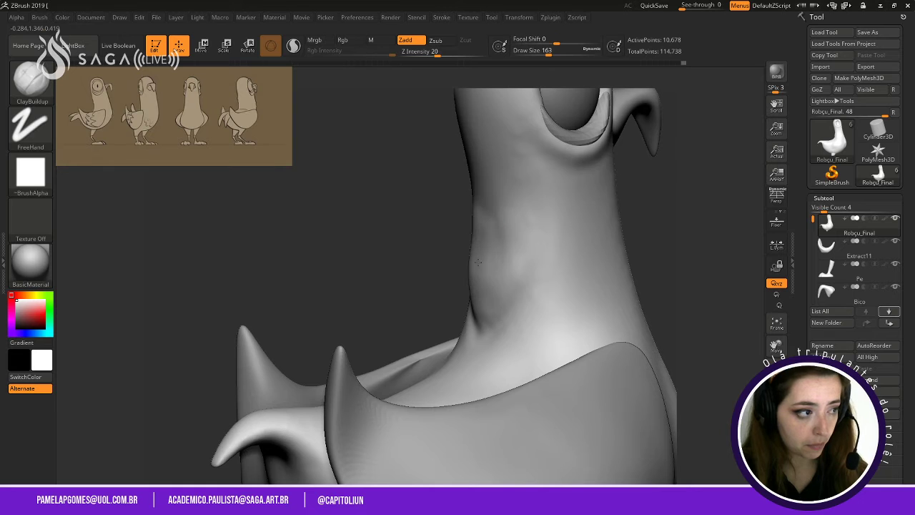
left_click_drag(479, 262, 493, 286)
mouse_move(457, 254)
left_mouse_down()
mouse_move(433, 241)
mouse_move(487, 273)
left_mouse_up()
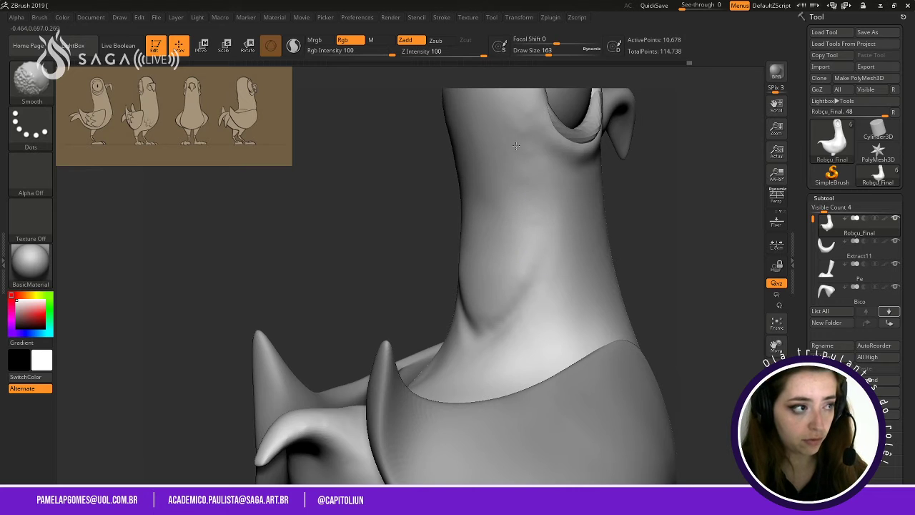
Smooth the inner part of the V-shaped plumage edge on the front of the chest.
left_click_drag(641, 217, 609, 210, "alt")
mouse_move(607, 176)
left_mouse_down("shift")
mouse_move(609, 165)
mouse_move(631, 163)
mouse_move(631, 175)
mouse_move(613, 183)
mouse_move(586, 182)
mouse_move(613, 166)
mouse_move(689, 237)
mouse_move(584, 126)
left_mouse_up("shift")
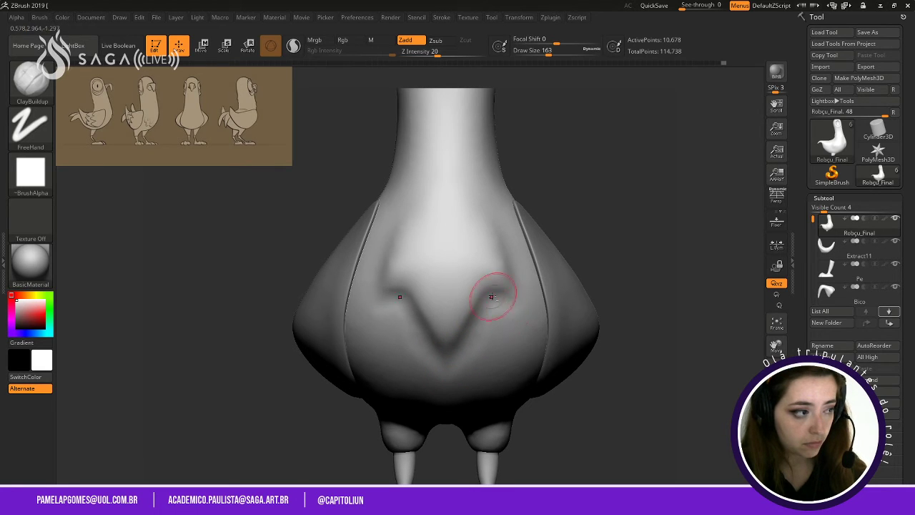
mouse_move(613, 263)
left_mouse_down("alt")
mouse_move(598, 190)
mouse_move(600, 238)
left_mouse_up("alt")
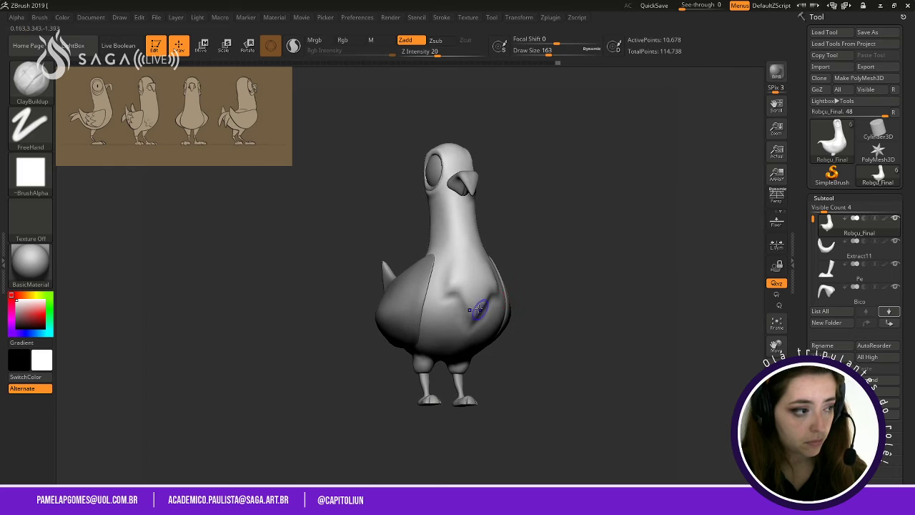
left_click_drag(477, 309, 456, 301, "shift")
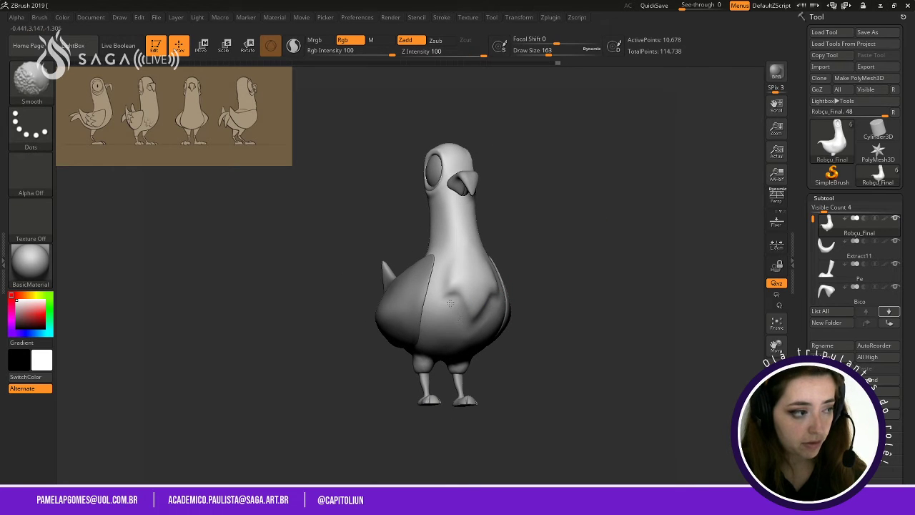
mouse_move(577, 272)
left_mouse_down("alt")
mouse_move(589, 302)
mouse_move(562, 343)
left_mouse_up("alt")
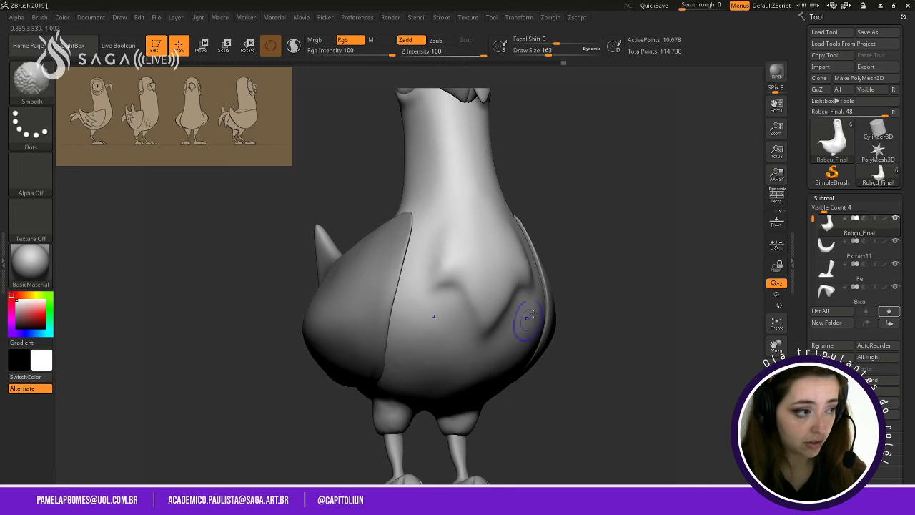
left_click_drag(617, 269, 602, 192, "alt")
left_click_drag(619, 241, 586, 247)
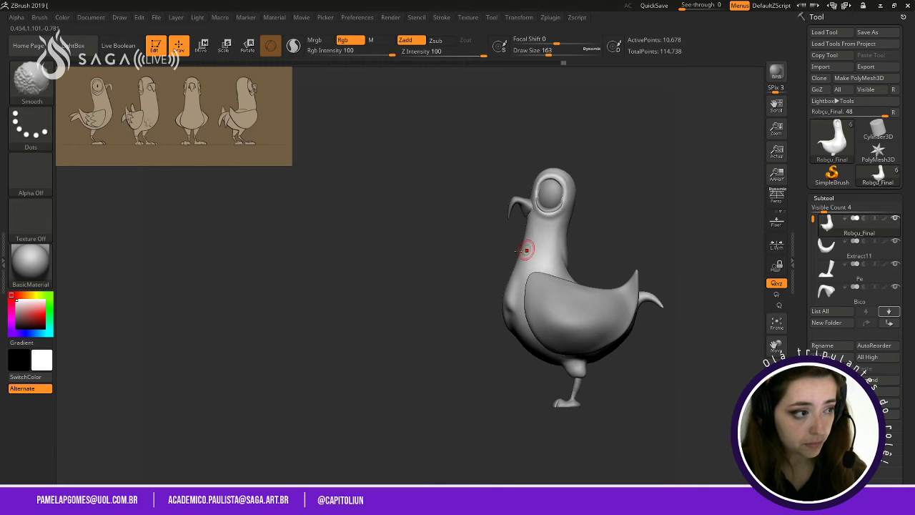
left_click_drag(447, 302, 536, 270)
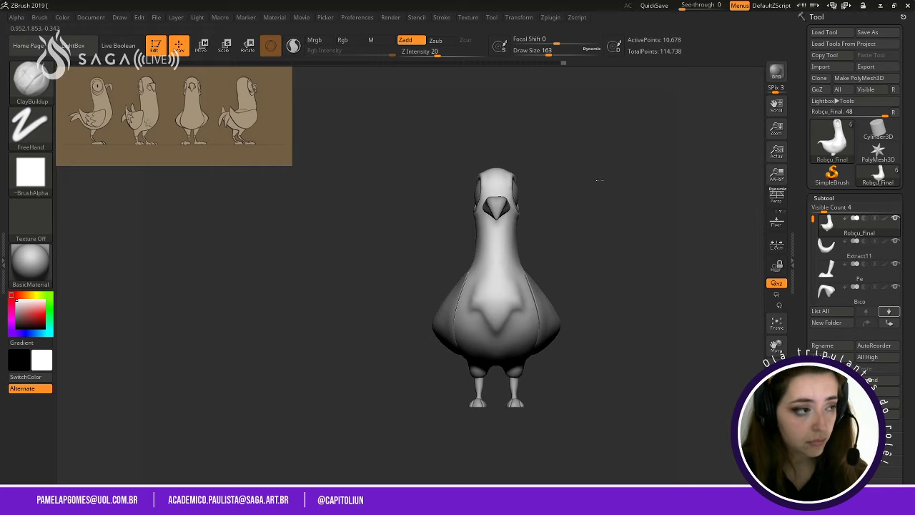
Try to carve a round hollow into the side of the neck below the eye with ClayBuildup.
left_click_drag(600, 180, 651, 319, "alt")
mouse_move(677, 266)
left_mouse_down()
mouse_move(646, 268)
mouse_move(618, 236)
mouse_move(629, 257)
mouse_move(597, 235)
left_mouse_up()
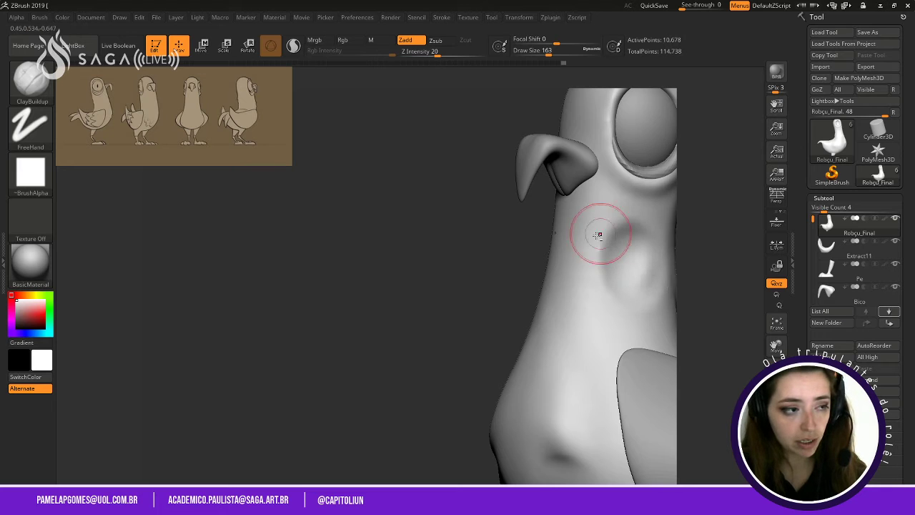
left_click_drag(474, 289, 365, 275, "alt")
mouse_move(537, 235)
left_mouse_down("alt")
mouse_move(531, 261)
mouse_move(519, 213)
left_mouse_up("alt")
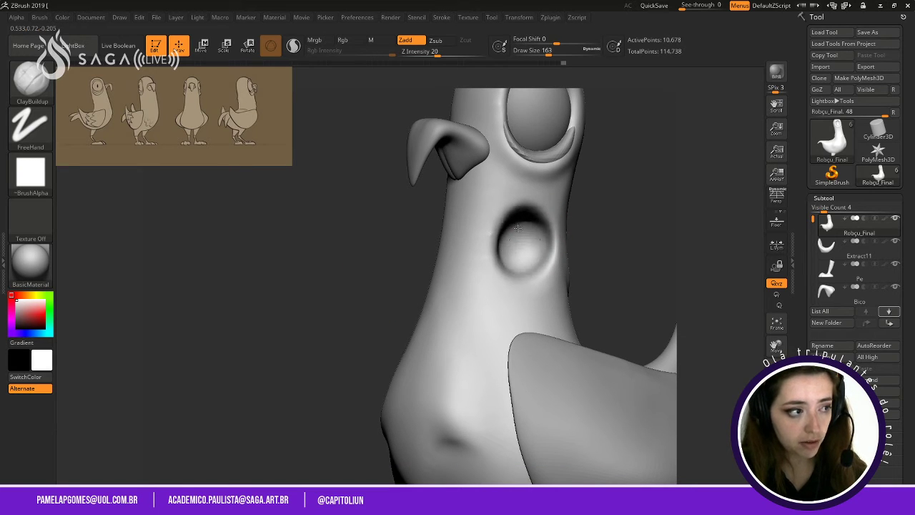
left_click_drag(607, 220, 604, 230)
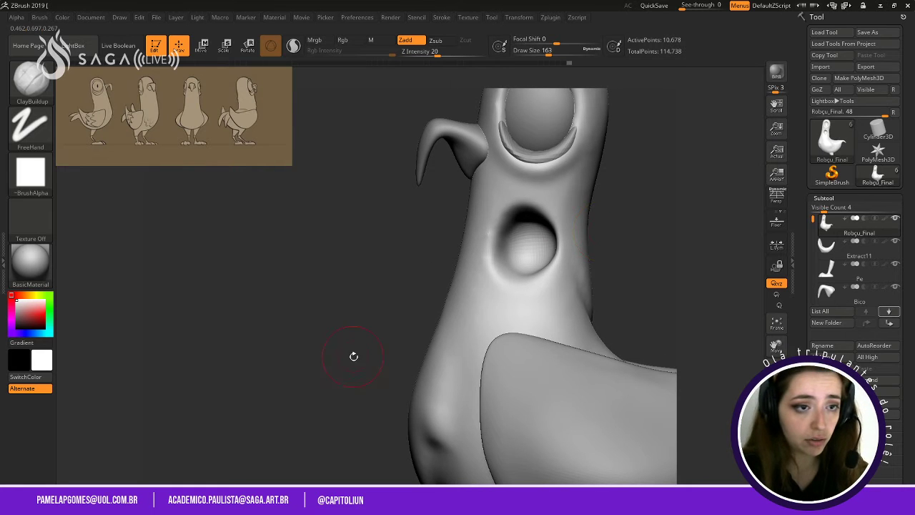
left_click_drag(313, 307, 365, 265)
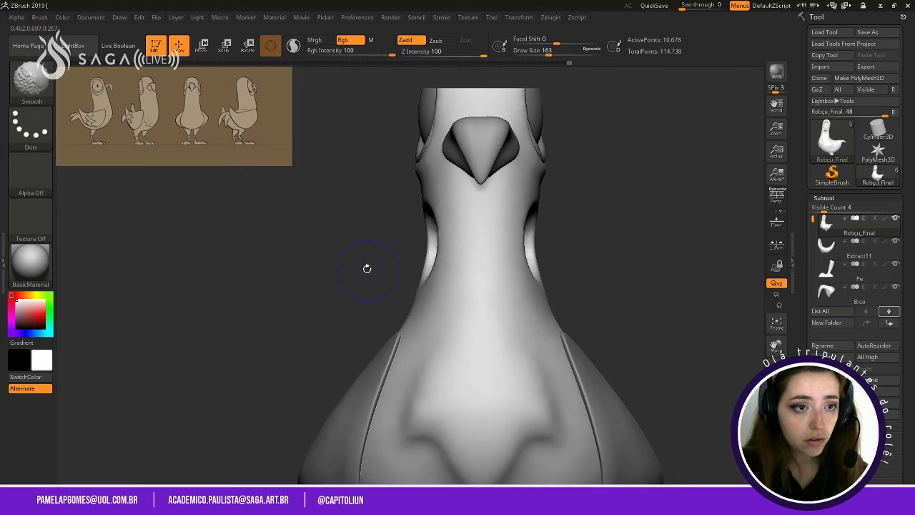
left_click_drag(319, 303, 429, 263)
key("ctrl")
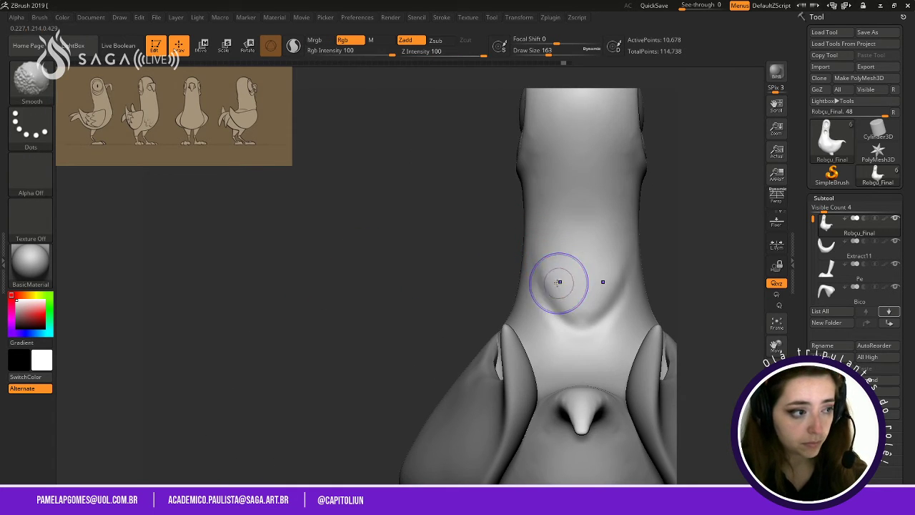
Smooth the sides of the V-shaped plumage edge on the back of the neck.
left_click_drag(560, 281, 537, 279, "shift")
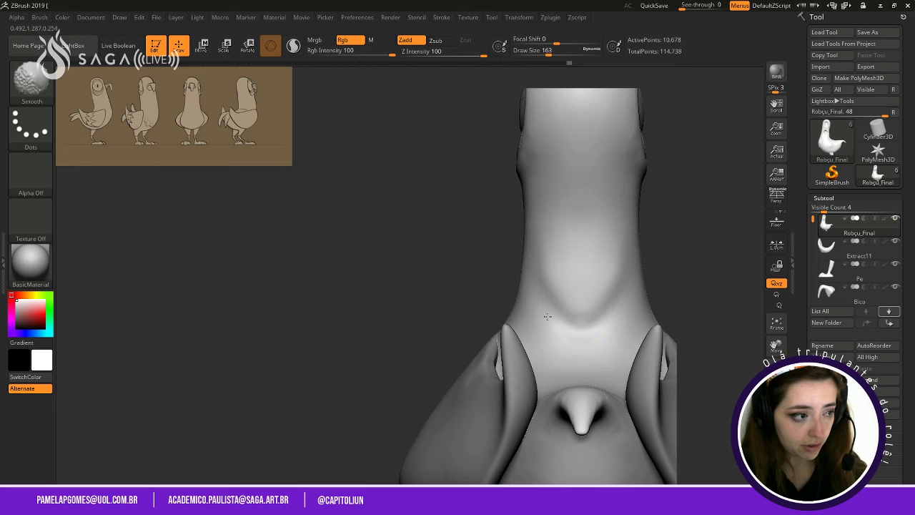
key("f")
left_click_drag(685, 237, 644, 242)
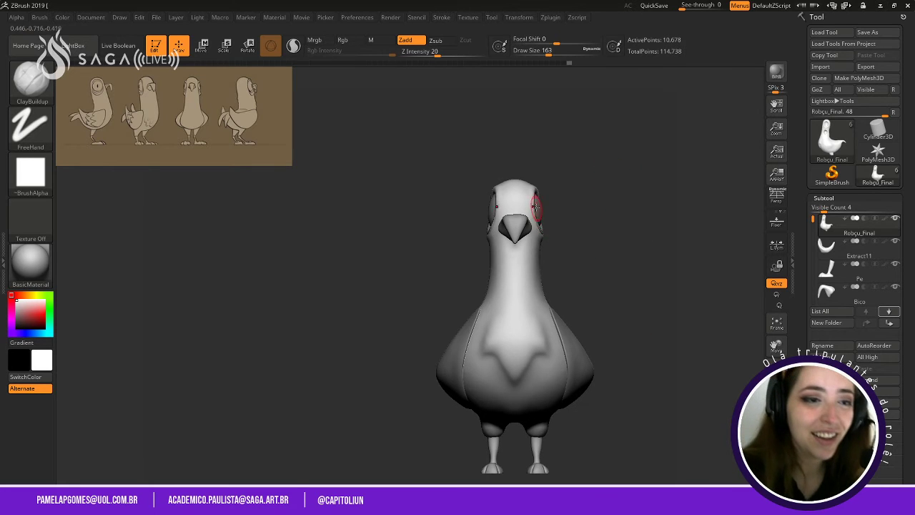
Switch to the Move brush, set the draw size to 365, and reshape the side points of the chest plumage.
left_click_drag(609, 276, 590, 254, "alt")
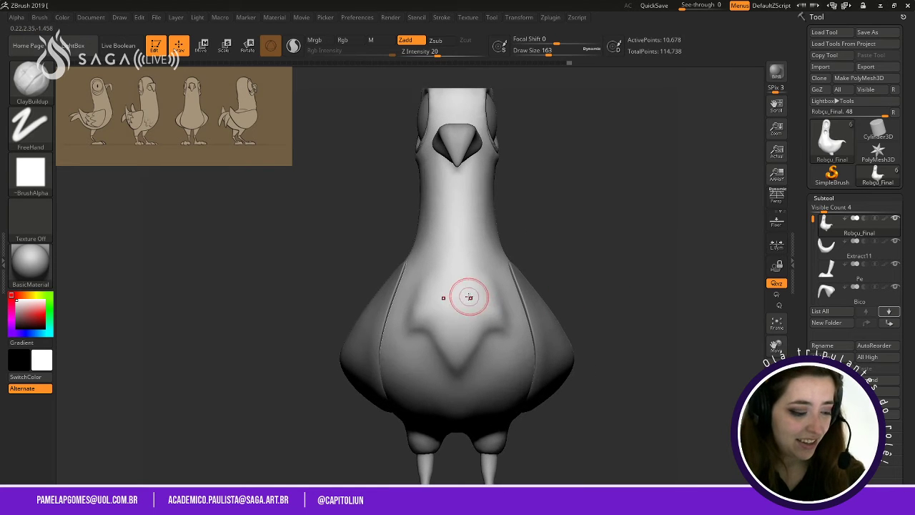
key("b")
key("m")
key("v")
key("space")
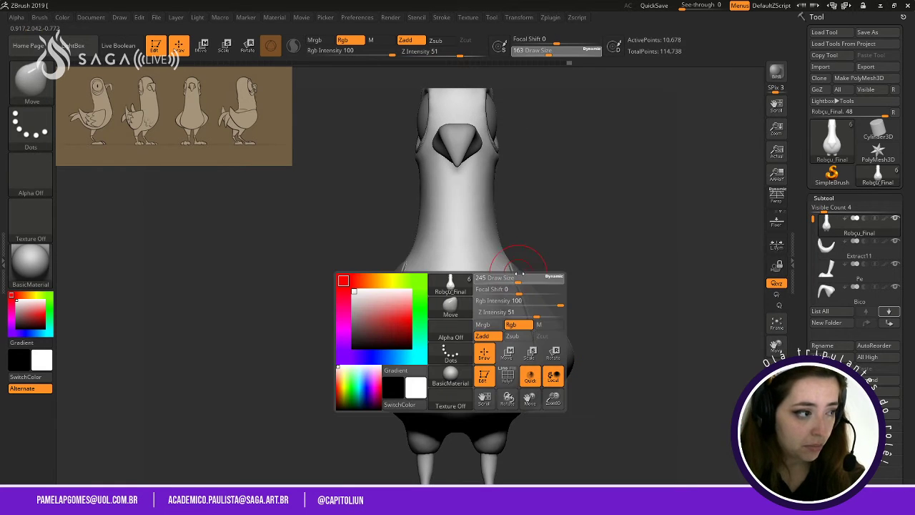
left_click_drag(614, 255, 616, 250)
left_click_drag(507, 294, 513, 287)
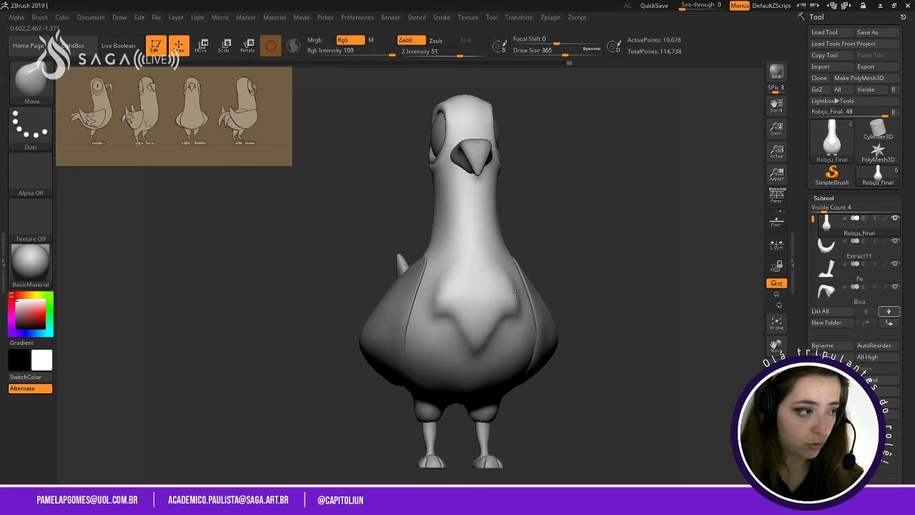
left_click_drag(523, 318, 520, 321)
Adjust the protruding front contour of the chest plumage in side view with the Move brush.
left_click_drag(600, 260, 565, 268)
mouse_move(434, 311)
left_mouse_down("alt")
mouse_move(457, 367)
mouse_move(405, 345)
mouse_move(402, 331)
mouse_move(439, 348)
left_mouse_up("alt")
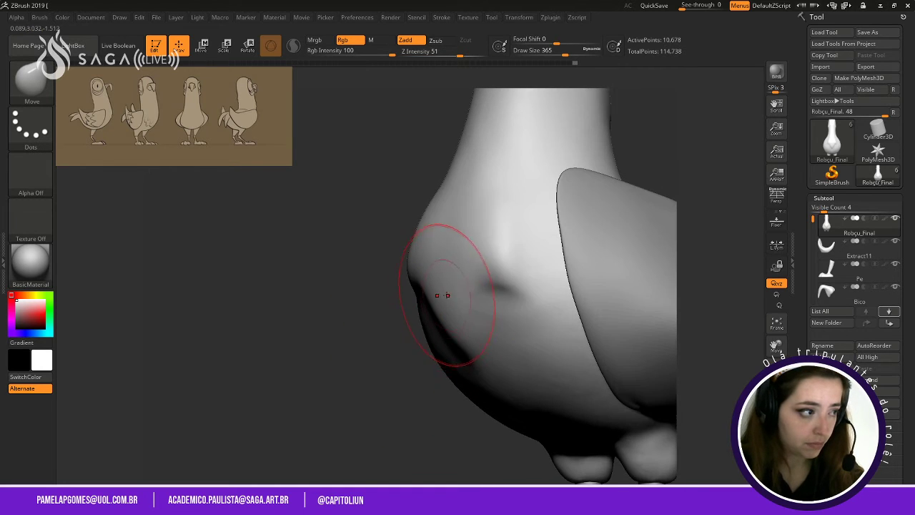
mouse_move(448, 294)
left_mouse_down()
mouse_move(436, 273)
mouse_move(424, 278)
left_mouse_up()
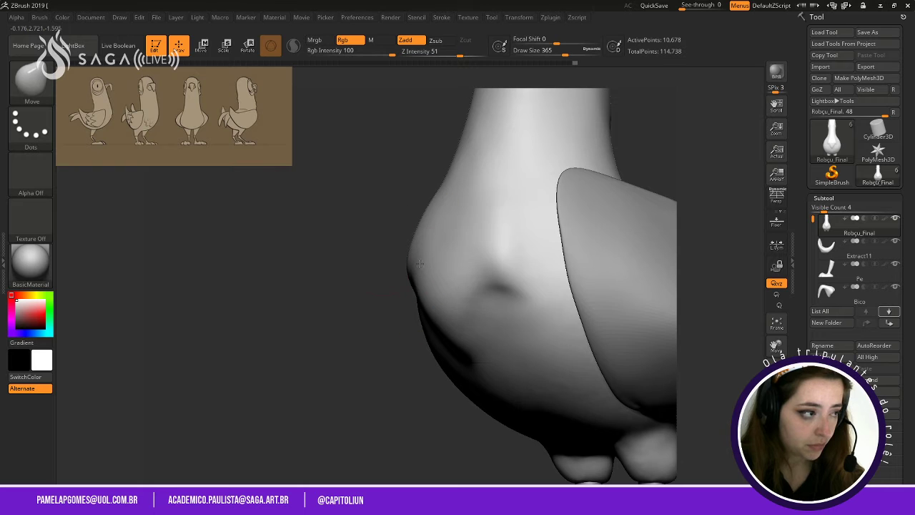
left_click_drag(377, 258, 345, 255)
mouse_move(417, 288)
left_mouse_down()
mouse_move(408, 309)
mouse_move(512, 286)
left_mouse_up()
left_click_drag(569, 190, 560, 215, "shift")
Examine the pigeon's overall silhouette and chest plumage from the front, side and three-quarter angles.
mouse_move(341, 351)
left_mouse_down("alt")
mouse_move(464, 243)
mouse_move(422, 309)
mouse_move(505, 296)
mouse_move(453, 288)
mouse_move(426, 331)
mouse_move(429, 318)
mouse_move(459, 315)
left_mouse_up("alt")
mouse_move(580, 239)
left_mouse_down()
mouse_move(558, 251)
mouse_move(536, 239)
left_mouse_up()
mouse_move(625, 243)
left_mouse_down()
mouse_move(568, 251)
mouse_move(572, 242)
left_mouse_up()
left_click_drag(405, 283, 450, 289, "shift")
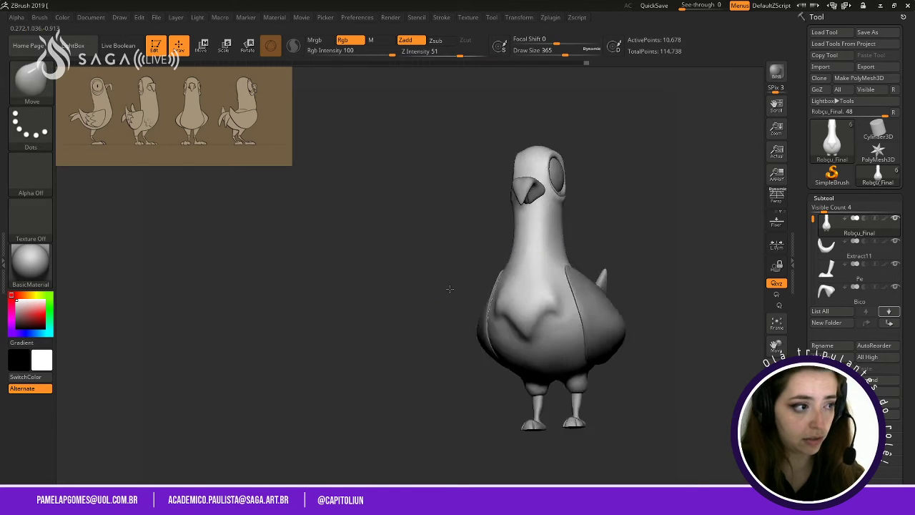
mouse_move(636, 264)
left_mouse_down()
mouse_move(670, 253)
mouse_move(649, 255)
left_mouse_up()
key("ctrl")
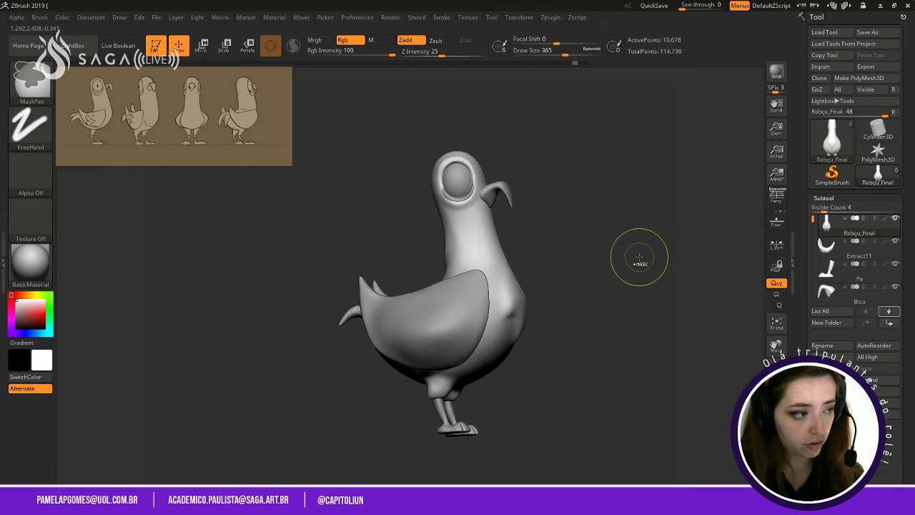
left_click_drag(635, 253, 547, 286)
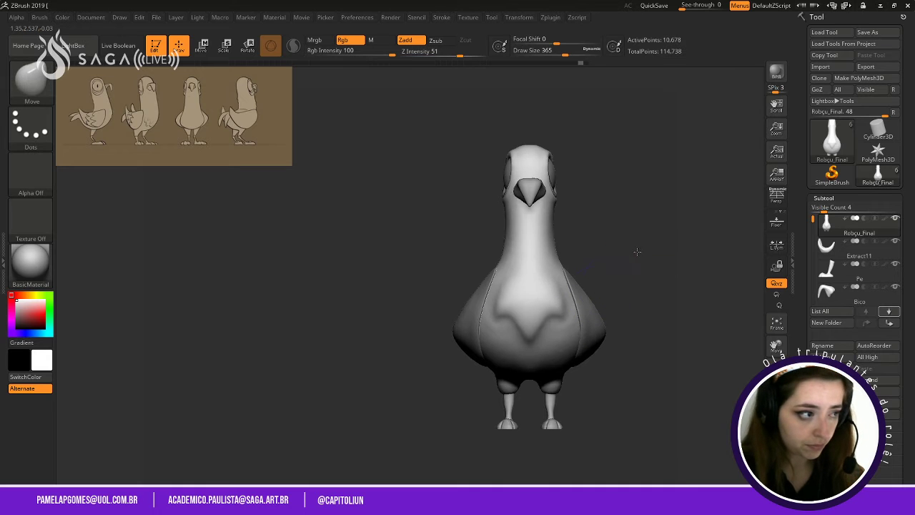
left_click_drag(638, 252, 600, 235)
Make the Bico subtool active and inspect the beak close up from the side and below.
mouse_move(652, 218)
left_mouse_down("alt")
mouse_move(541, 242)
mouse_move(551, 286)
mouse_move(569, 261)
mouse_move(613, 258)
mouse_move(570, 230)
mouse_move(597, 227)
mouse_move(584, 183)
left_mouse_up("alt")
left_click(476, 137, "alt")
left_click_drag(529, 129, 565, 279, "alt")
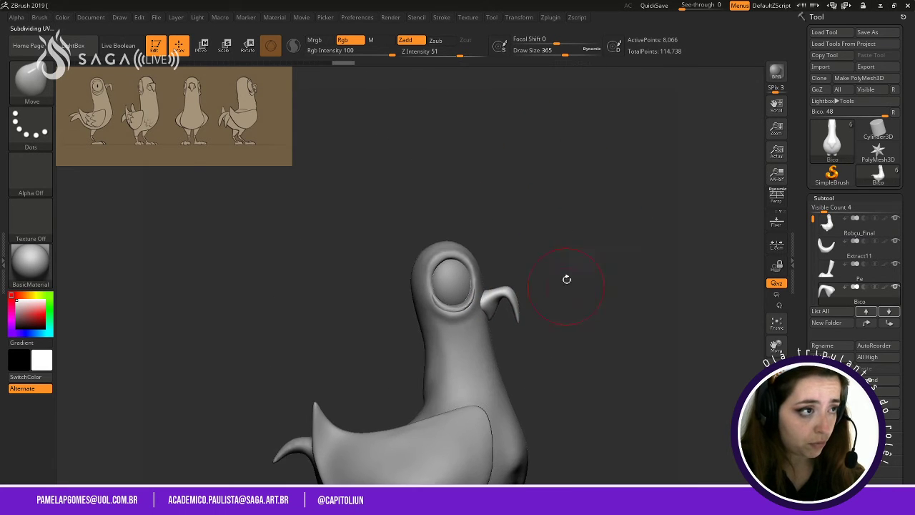
left_click_drag(591, 224, 641, 371, "alt")
mouse_move(621, 346)
left_mouse_down()
mouse_move(629, 333)
mouse_move(593, 275)
mouse_move(579, 210)
mouse_move(634, 219)
mouse_move(593, 314)
mouse_move(620, 254)
mouse_move(723, 358)
left_mouse_up()
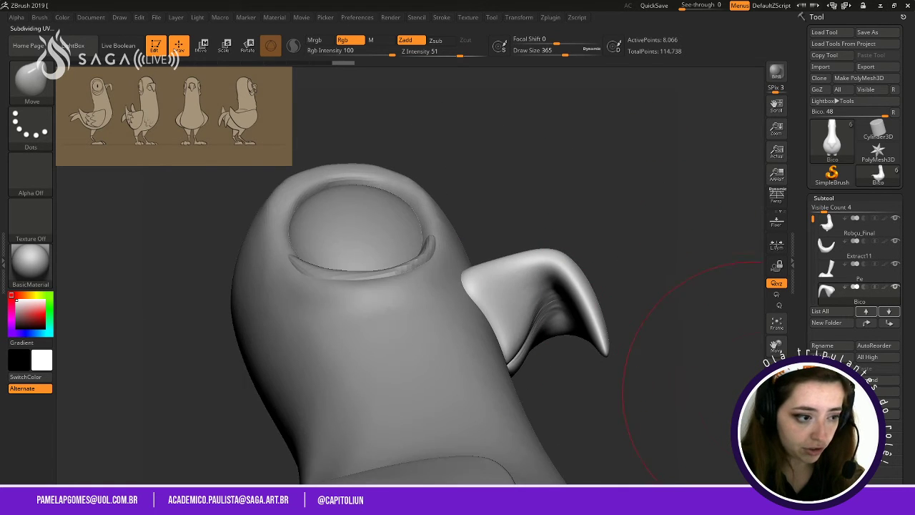
Display the polygon wireframe over the beak and open the Geometry settings for Bico.
key("shift+f")
left_click_drag(609, 228, 587, 241)
left_click_drag(695, 179, 695, 137, "shift")
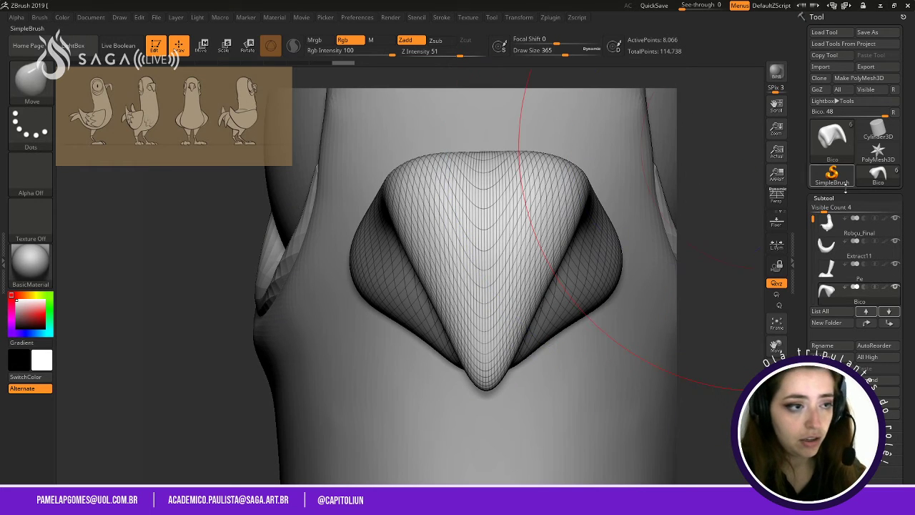
left_click(830, 198)
left_click(843, 208)
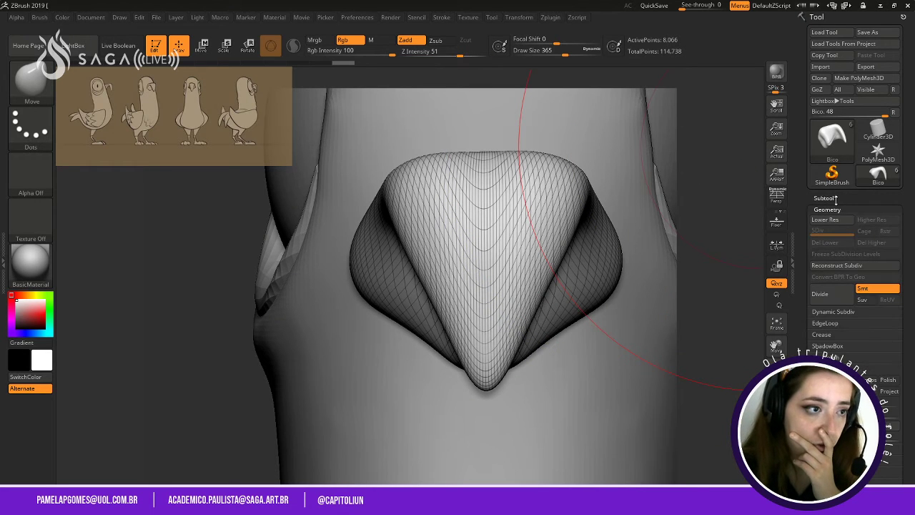
Try remeshing the beak with ZRemesher at a target polygon count of 1.
left_click_drag(826, 367, 825, 163)
left_click(833, 256)
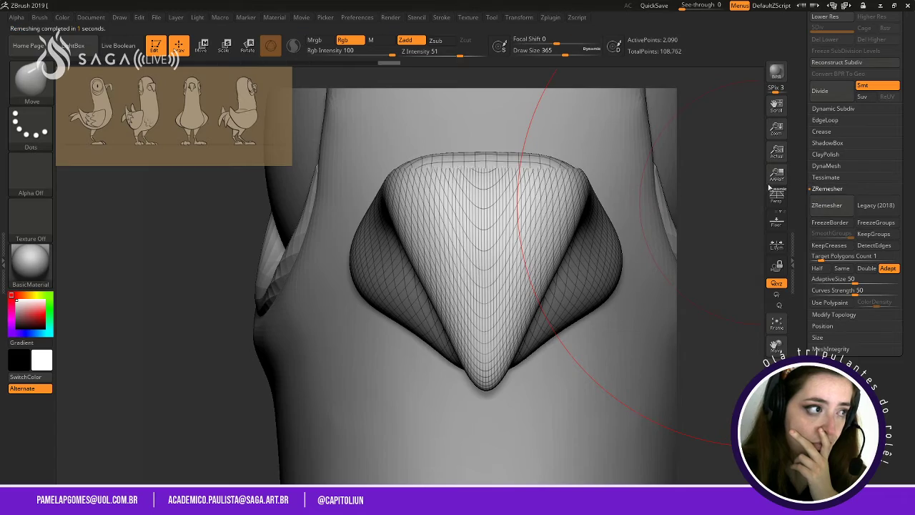
mouse_move(722, 209)
left_mouse_down()
mouse_move(704, 214)
mouse_move(735, 262)
left_mouse_up()
key("ctrl")
key("ctrl+d")
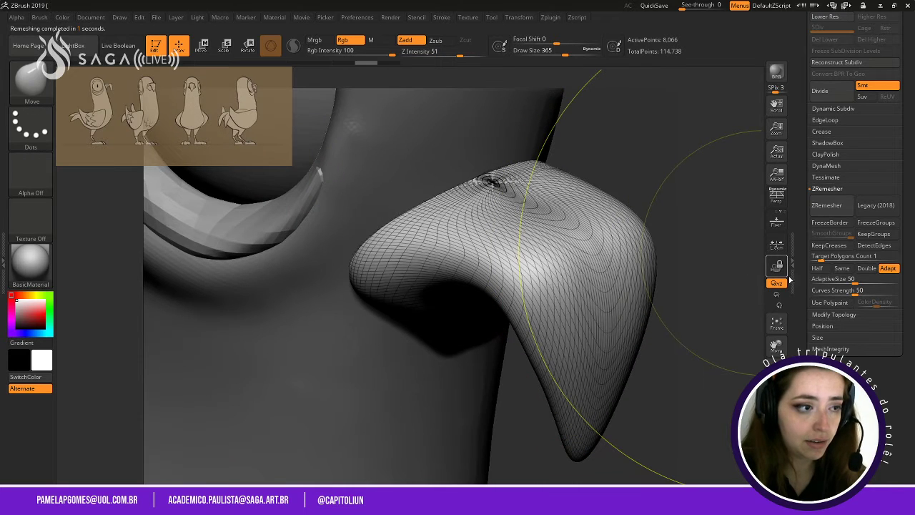
Remesh the beak with ZRemesher using a target polygon count of 2.
left_click(827, 206)
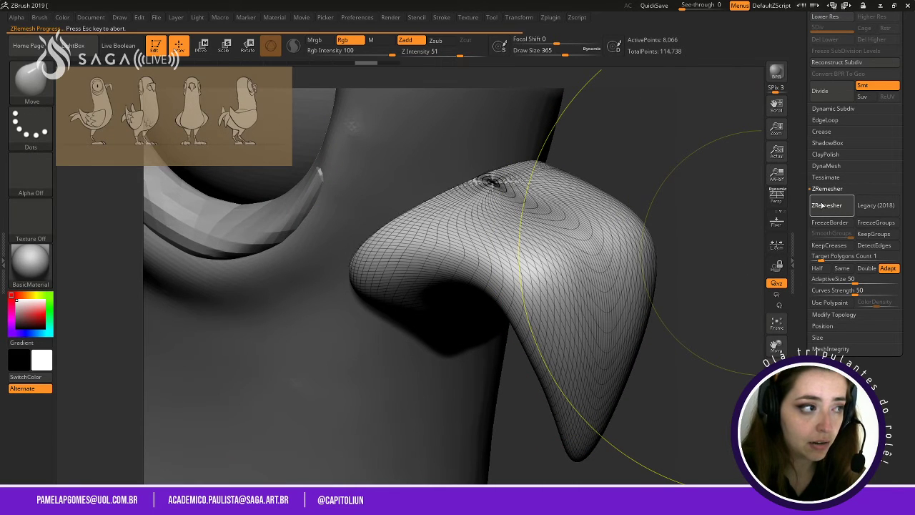
key("ctrl+z")
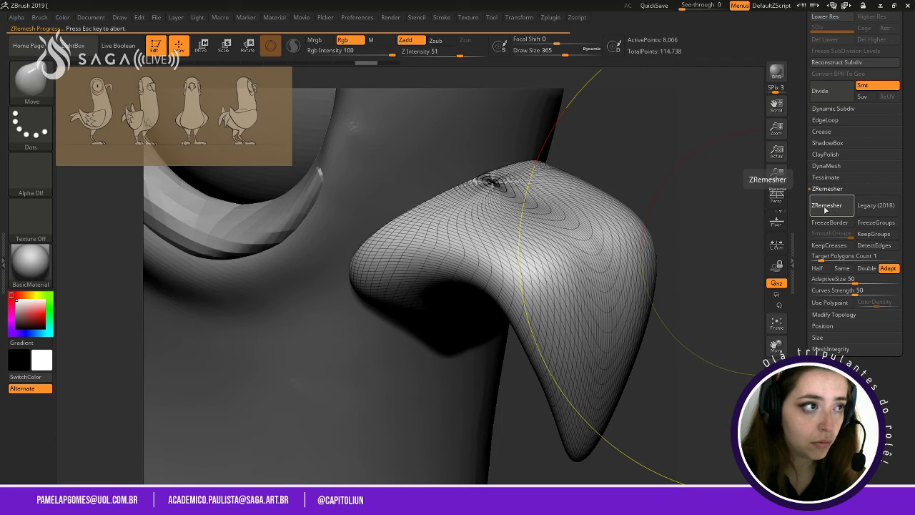
mouse_move(714, 218)
left_mouse_down()
mouse_move(712, 184)
mouse_move(653, 176)
mouse_move(656, 255)
left_mouse_up()
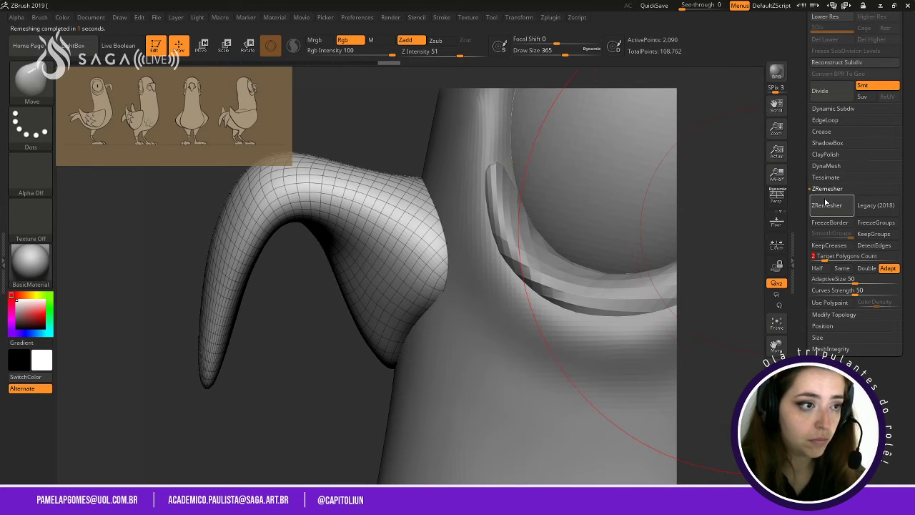
left_click(827, 204)
left_click_drag(338, 458, 586, 341)
mouse_move(665, 204)
left_mouse_down()
mouse_move(586, 228)
mouse_move(611, 214)
left_mouse_up()
Narrow the front end of the beak symmetrically from below, using the Move brush at draw size 262.
key("space")
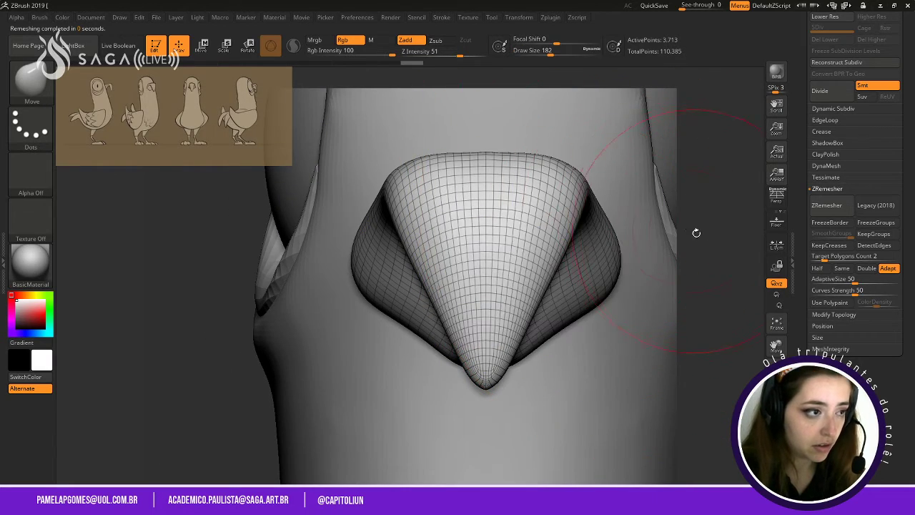
mouse_move(695, 233)
left_mouse_down("alt")
mouse_move(700, 160)
mouse_move(693, 259)
mouse_move(586, 215)
mouse_move(611, 178)
mouse_move(625, 256)
mouse_move(665, 290)
left_mouse_up("alt")
left_click_drag(639, 343, 566, 253)
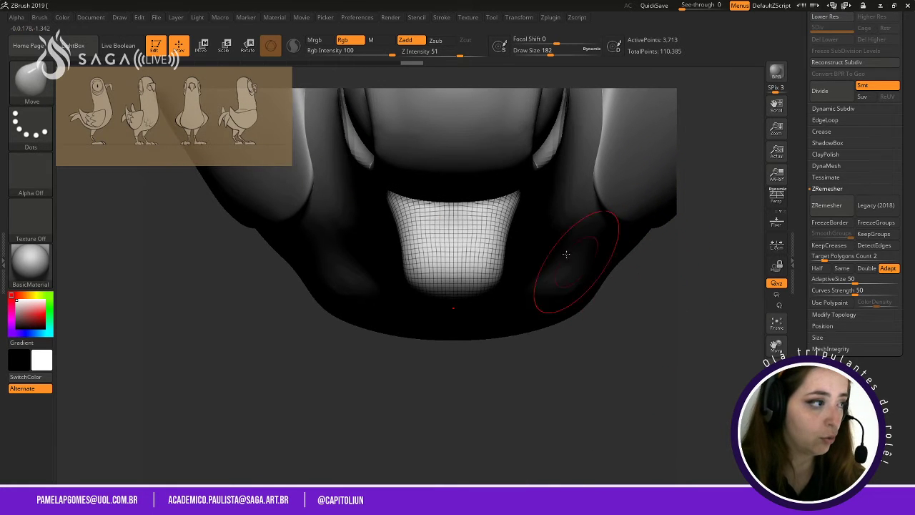
key("space")
left_click_drag(496, 262, 507, 261)
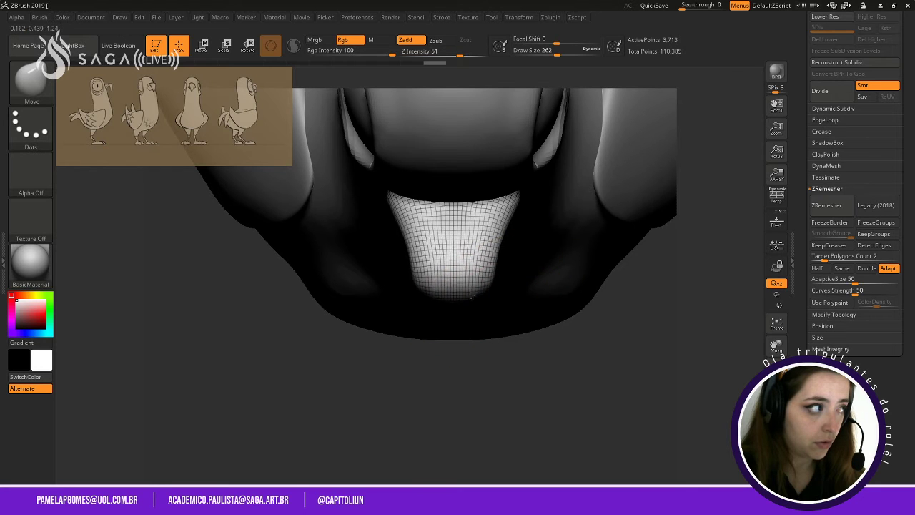
left_click_drag(478, 251, 498, 235)
key("shift")
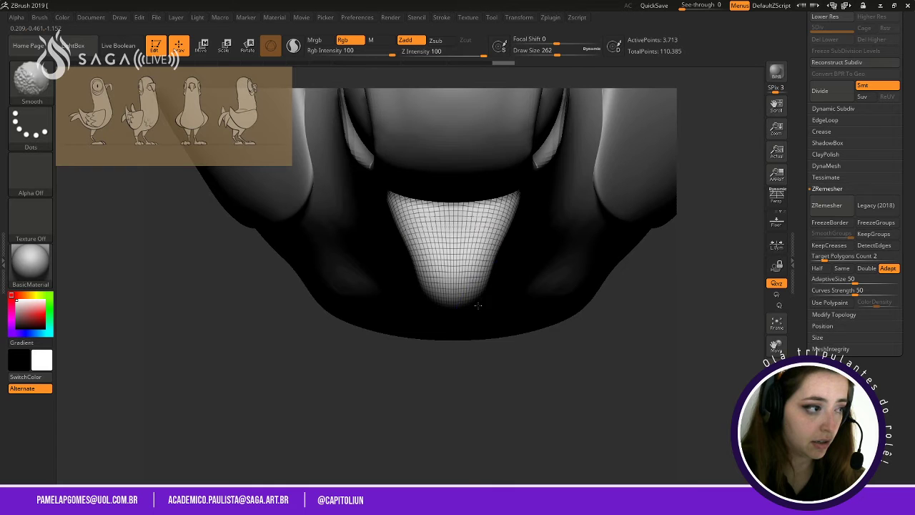
Smooth the underside of the beak's curve at draw size 154 and refine its sides from the front.
left_click_drag(608, 394, 603, 278)
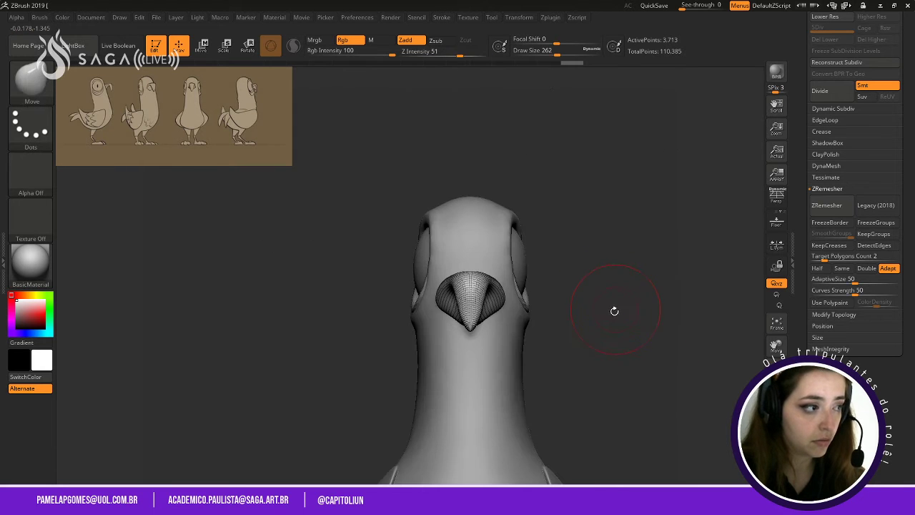
left_click_drag(614, 311, 663, 229)
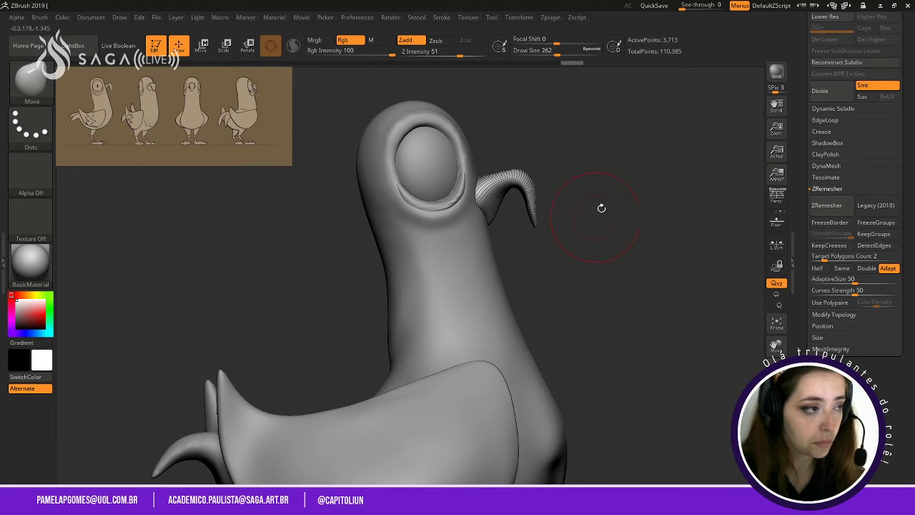
left_click_drag(602, 208, 617, 306, "alt")
mouse_move(546, 260)
left_mouse_down("shift")
mouse_move(516, 272)
mouse_move(553, 263)
left_mouse_up("shift")
key("space")
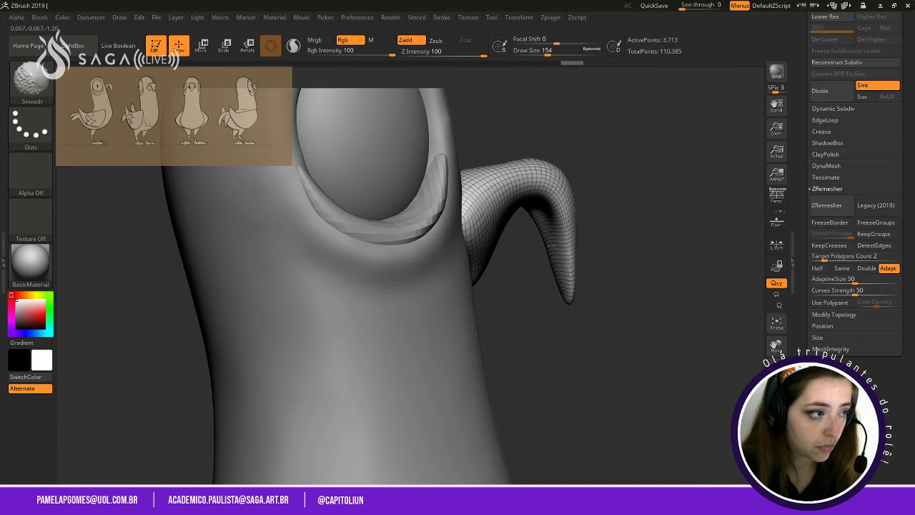
left_click_drag(634, 283, 623, 205, "alt")
left_click_drag(631, 250, 575, 241, "shift")
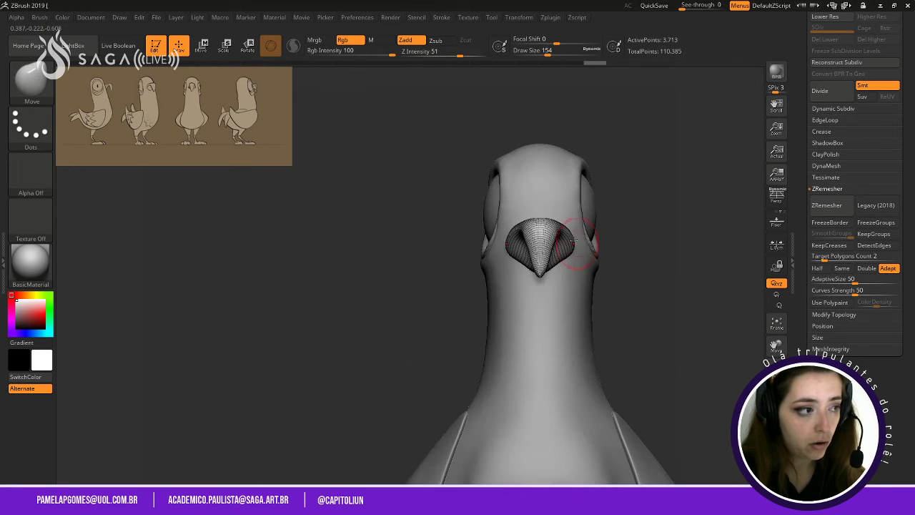
left_click_drag(662, 234, 621, 231, "shift")
left_click_drag(522, 261, 708, 205)
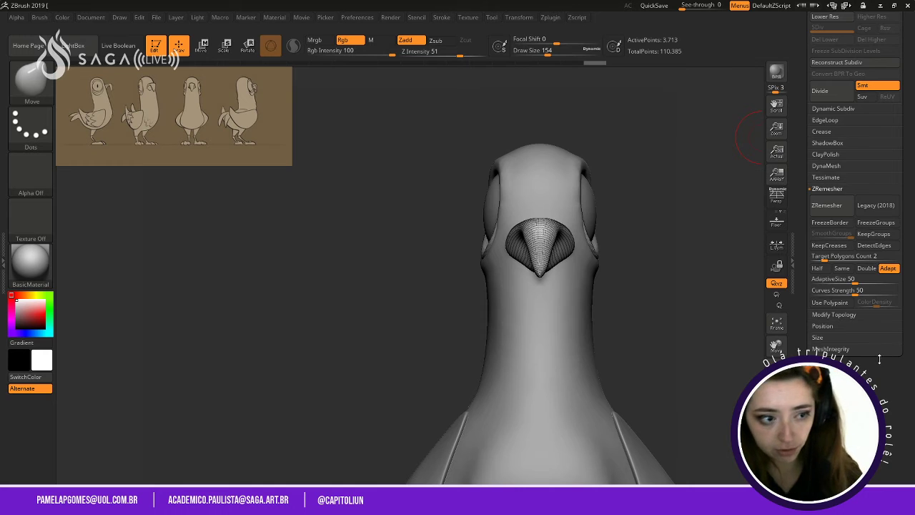
Save the bird tool as Robçu_Final in the 4606B folder, overwriting the existing file.
scroll(811, 63, "up", 5)
left_click(866, 29)
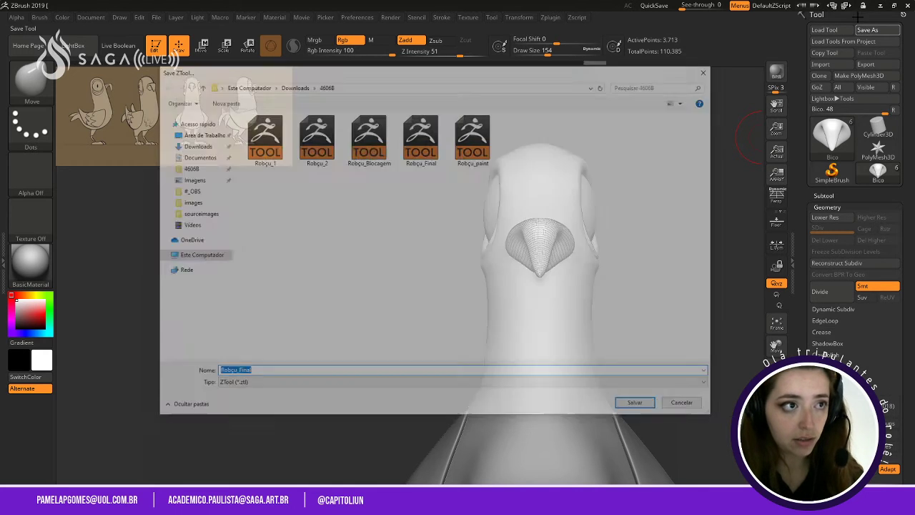
left_click(640, 406)
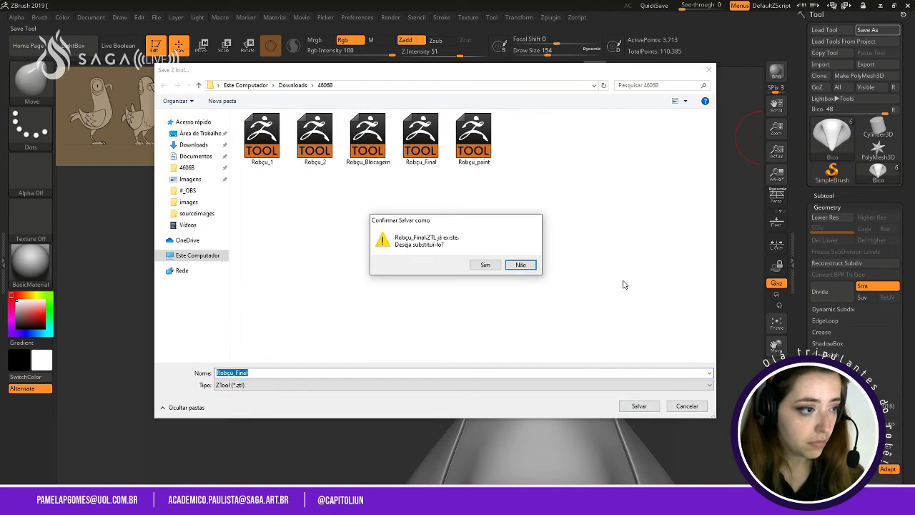
left_click(485, 266)
left_click_drag(655, 227, 543, 122, "alt")
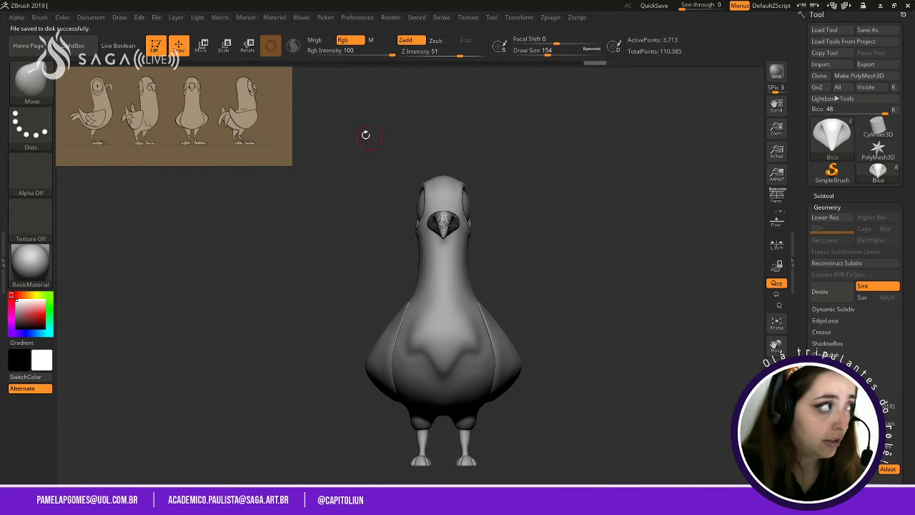
Create a new empty document.
left_click(92, 17)
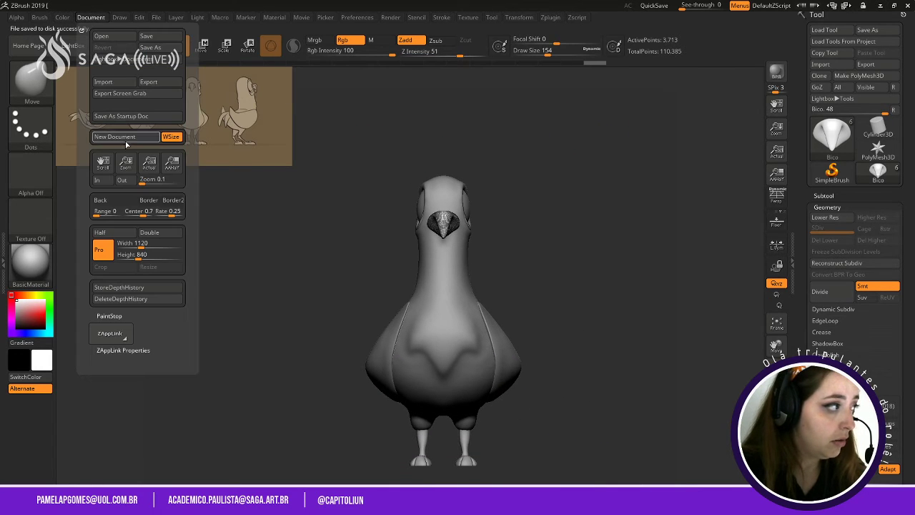
left_click(99, 19)
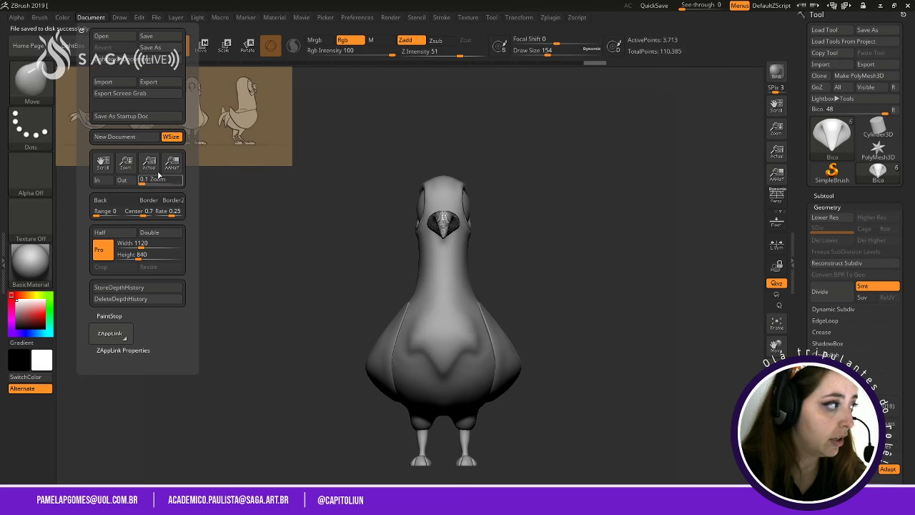
left_click(114, 136)
left_click(482, 293)
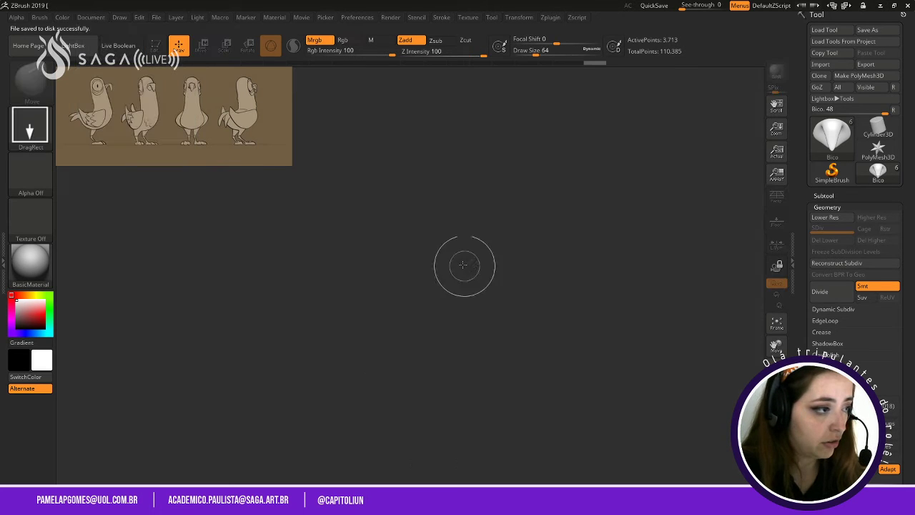
Draw a Sphere3D in the middle of the canvas, enable edit mode and convert it to a PolyMesh3D.
left_click(849, 194)
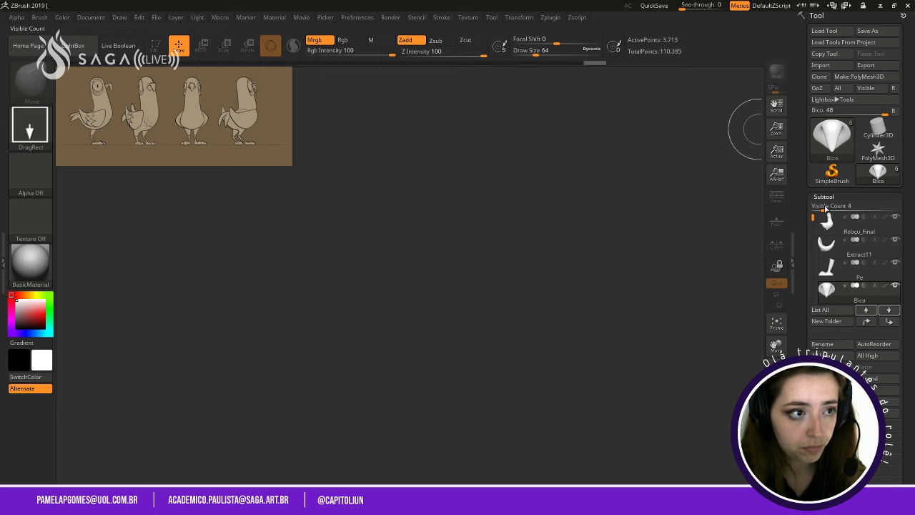
left_click(872, 133)
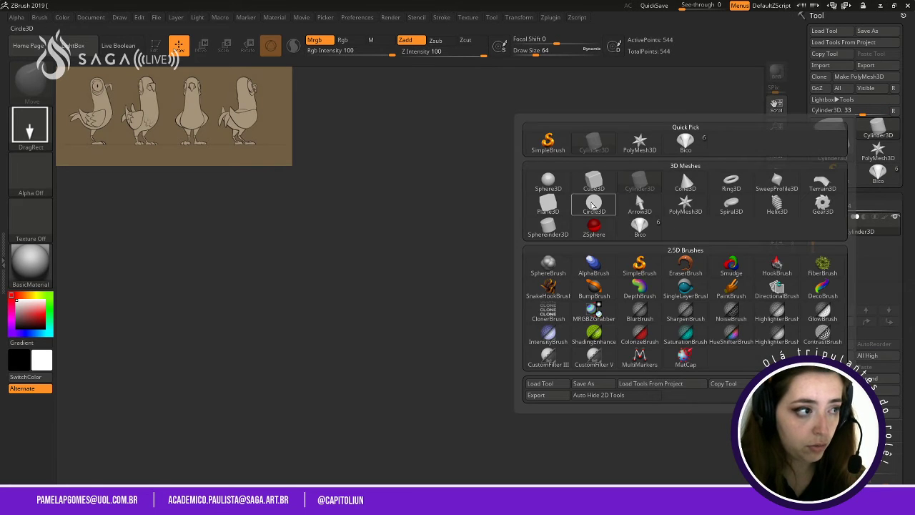
left_click(548, 181)
left_click_drag(464, 245, 462, 391)
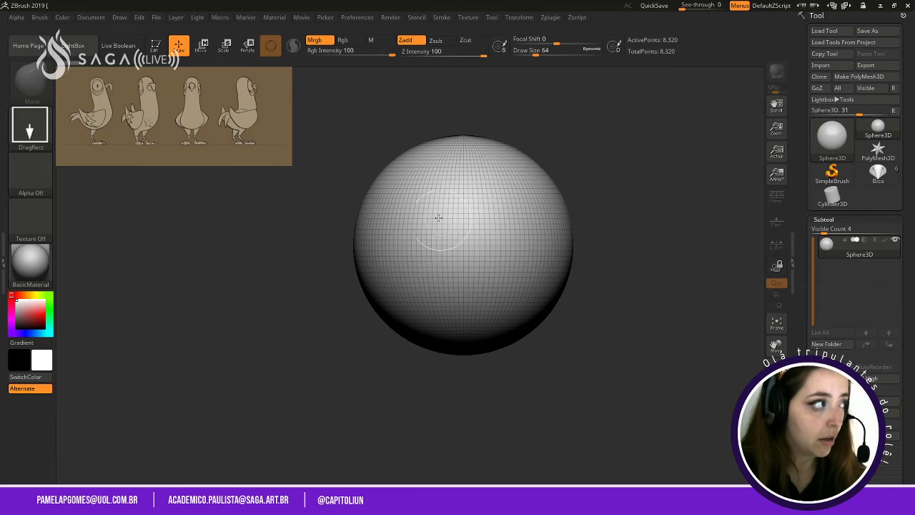
left_click(155, 46)
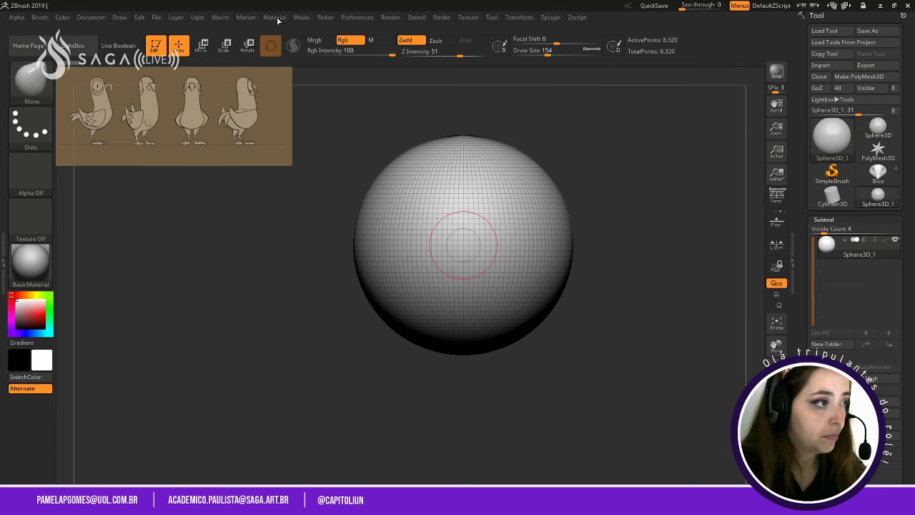
left_click(869, 77)
Pull the top of the sphere upward into a tall tapered form with the Move brush at draw size 525.
key("space")
left_click_drag(648, 191, 645, 192)
left_click_drag(634, 170, 627, 201, "alt")
left_click_drag(467, 230, 456, 127)
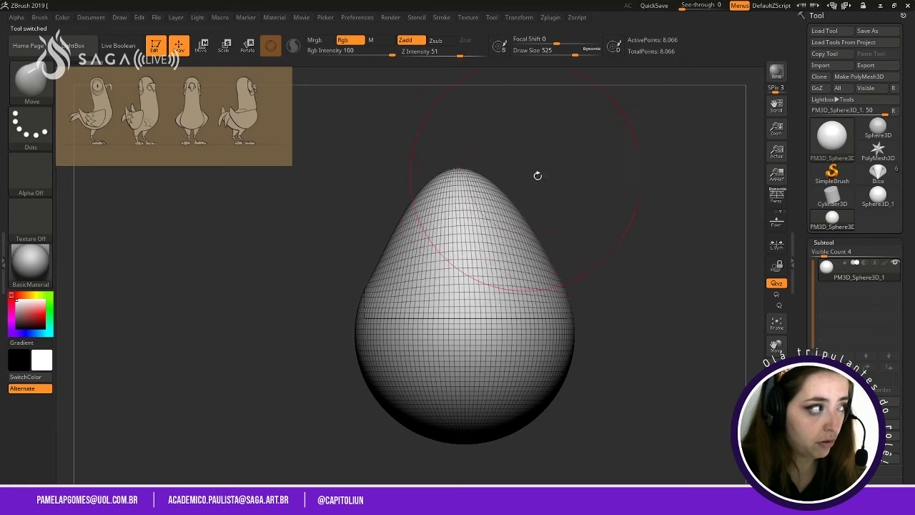
left_click_drag(537, 176, 429, 179, "shift")
left_click_drag(493, 186, 498, 103)
Shape the tapered top into a long rounded neck and head, and adjust the lower body's contour.
mouse_move(543, 171)
left_mouse_down()
mouse_move(623, 212)
mouse_move(610, 171)
mouse_move(610, 231)
mouse_move(565, 286)
left_mouse_up()
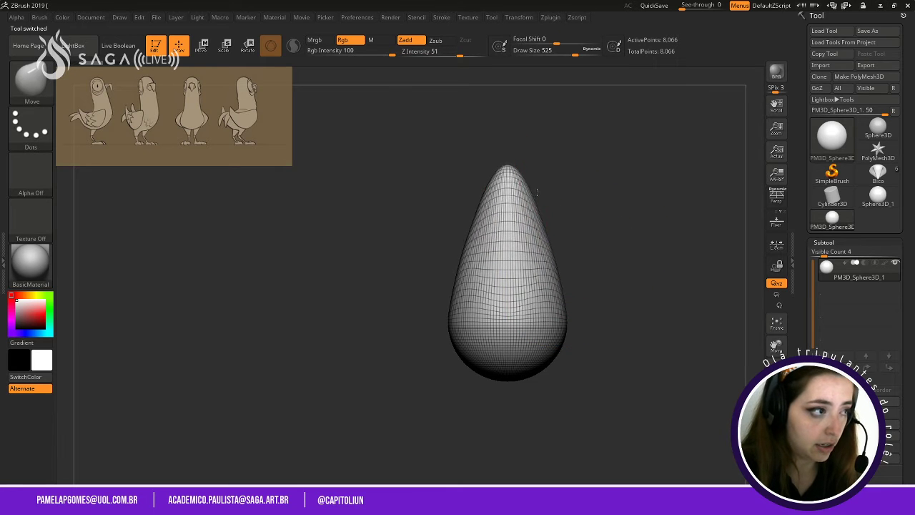
mouse_move(537, 192)
left_mouse_down()
mouse_move(551, 161)
mouse_move(529, 141)
mouse_move(540, 155)
left_mouse_up()
mouse_move(550, 215)
left_mouse_down()
mouse_move(542, 205)
mouse_move(541, 216)
left_mouse_up()
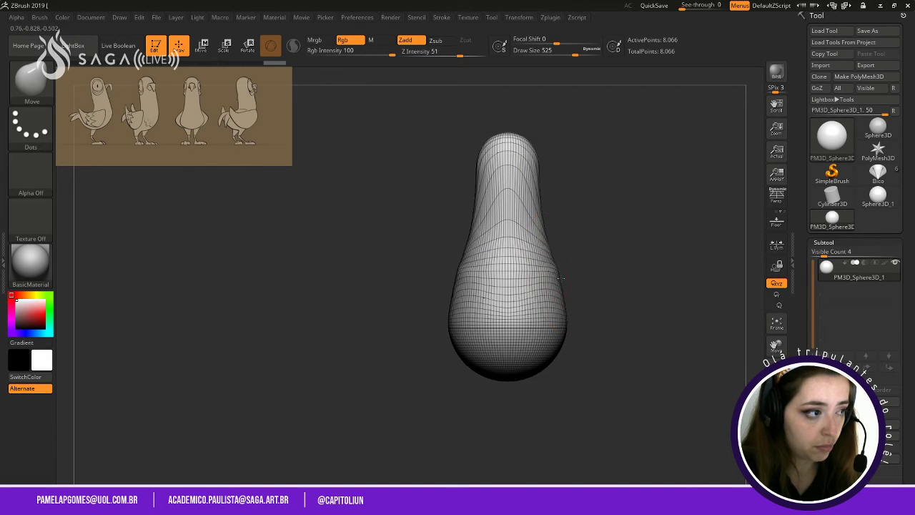
left_click_drag(554, 352, 531, 380)
Pull the back of the body out into a tail with the Move brush at draw size 657.
left_click_drag(593, 386, 639, 379)
mouse_move(602, 303)
left_mouse_down()
mouse_move(662, 282)
mouse_move(593, 241)
mouse_move(471, 218)
mouse_move(465, 240)
mouse_move(397, 241)
mouse_move(440, 263)
left_mouse_up()
key("space")
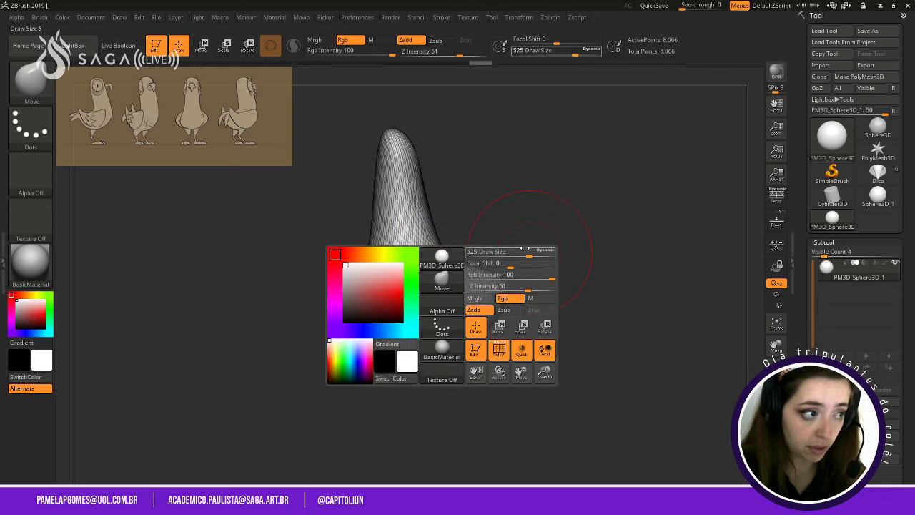
left_click_drag(527, 252, 536, 251)
mouse_move(485, 327)
left_mouse_down()
mouse_move(495, 361)
mouse_move(547, 304)
mouse_move(541, 265)
mouse_move(582, 240)
left_mouse_up()
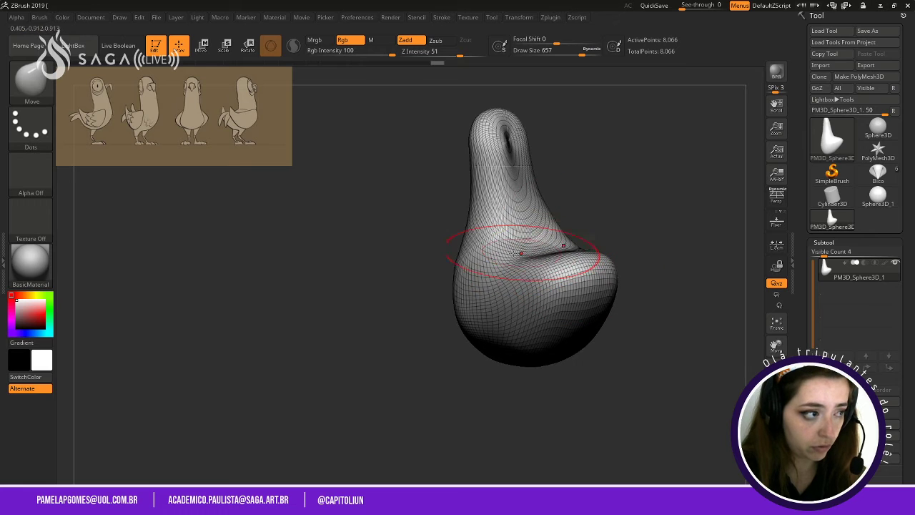
Turn off the polyframe display and smooth the body around the tail, its flank and underside.
left_click_drag(524, 254, 478, 262, "shift")
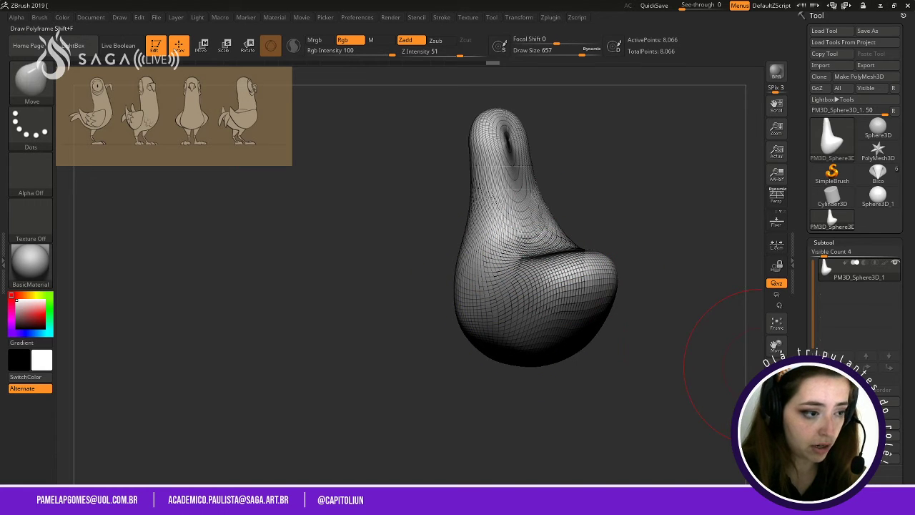
key("shift+f")
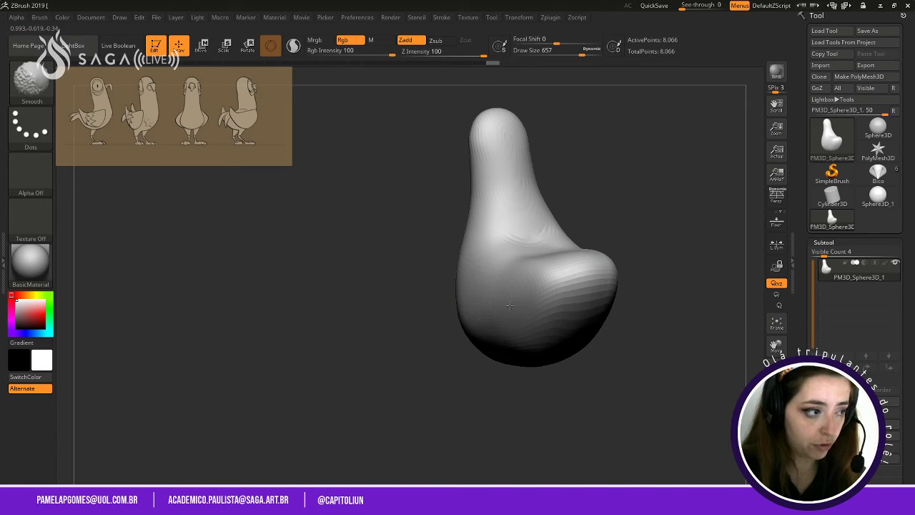
left_click_drag(547, 285, 586, 276, "shift")
left_click_drag(601, 358, 631, 333)
left_click_drag(462, 368, 442, 360, "shift")
left_click_drag(336, 422, 416, 433)
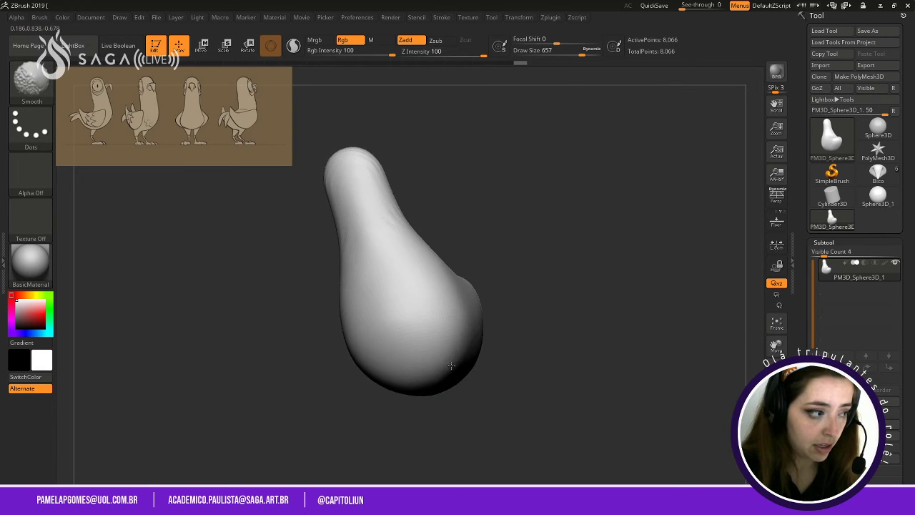
Refine the neck's sides from the front and raise the top of the head with the Move brush.
left_click_drag(505, 304, 547, 261)
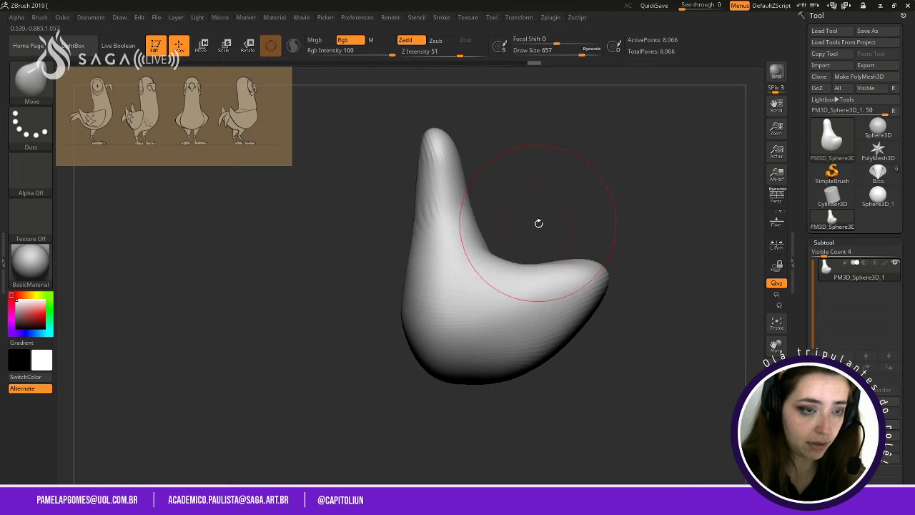
left_click_drag(539, 223, 586, 216)
left_click_drag(438, 202, 430, 203)
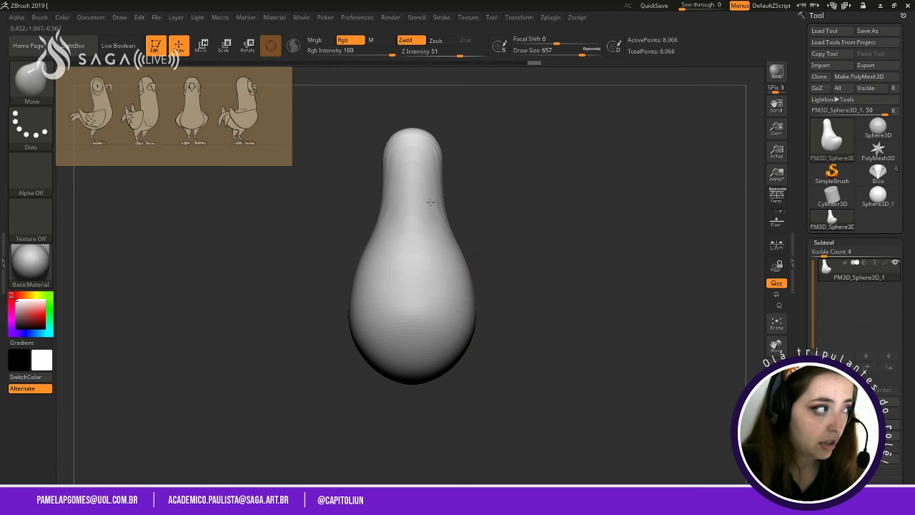
mouse_move(420, 147)
left_mouse_down()
mouse_move(422, 133)
mouse_move(438, 143)
left_mouse_up()
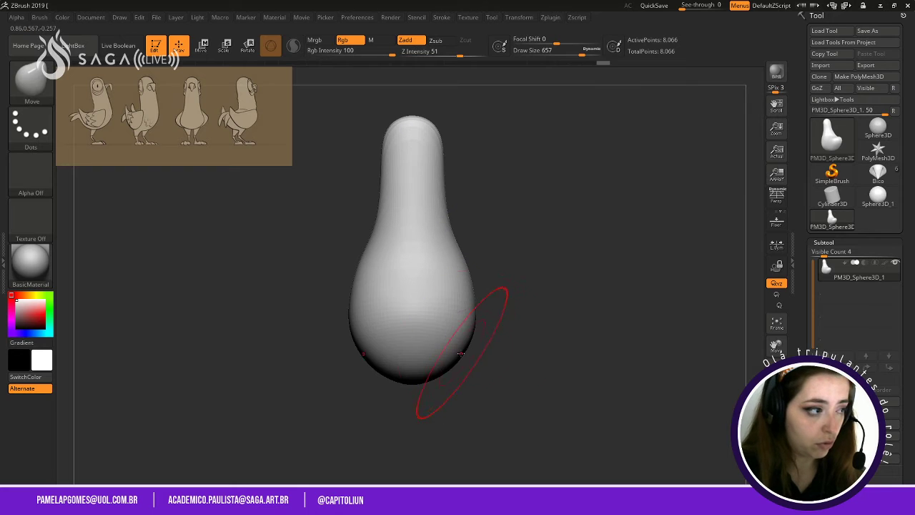
Lower the bottom of the body and widen its sides with the Move brush at draw size 878, smoothing the lower contour.
mouse_move(464, 351)
left_mouse_down()
mouse_move(470, 375)
mouse_move(420, 401)
left_mouse_up()
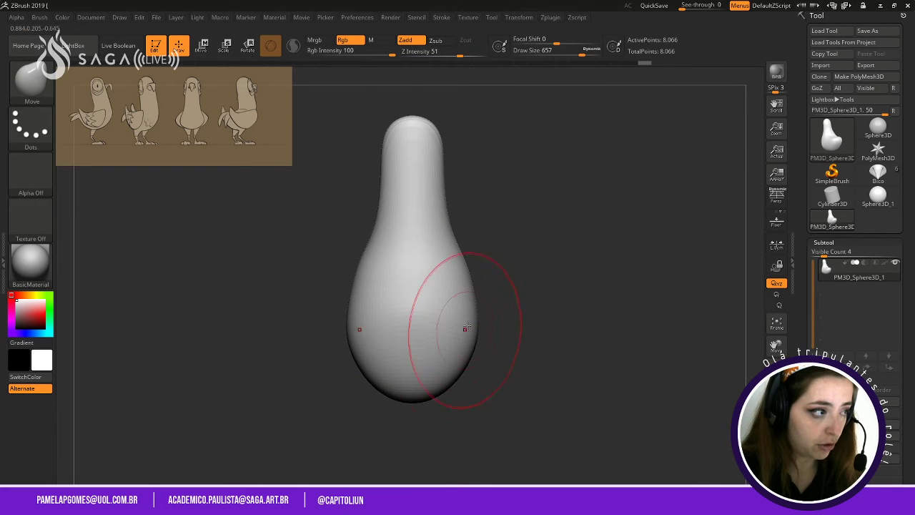
key("space")
left_click_drag(473, 303, 483, 307)
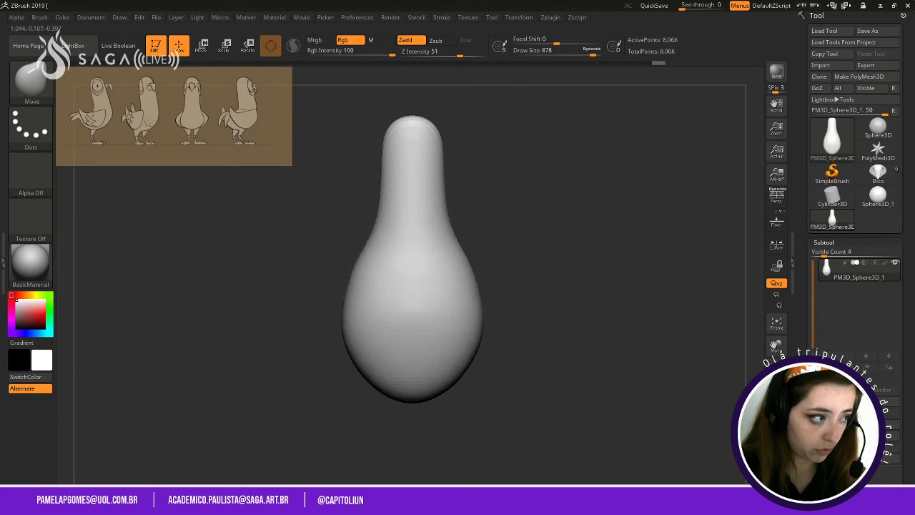
key("shift")
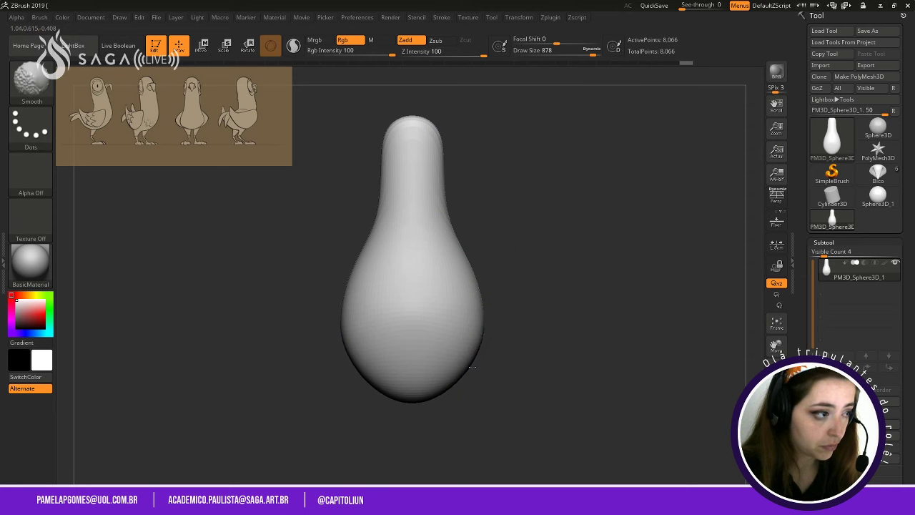
Thicken the neck in profile and raise the top of the head with the Move brush, finishing at draw size 567.
left_click_drag(514, 269, 555, 255)
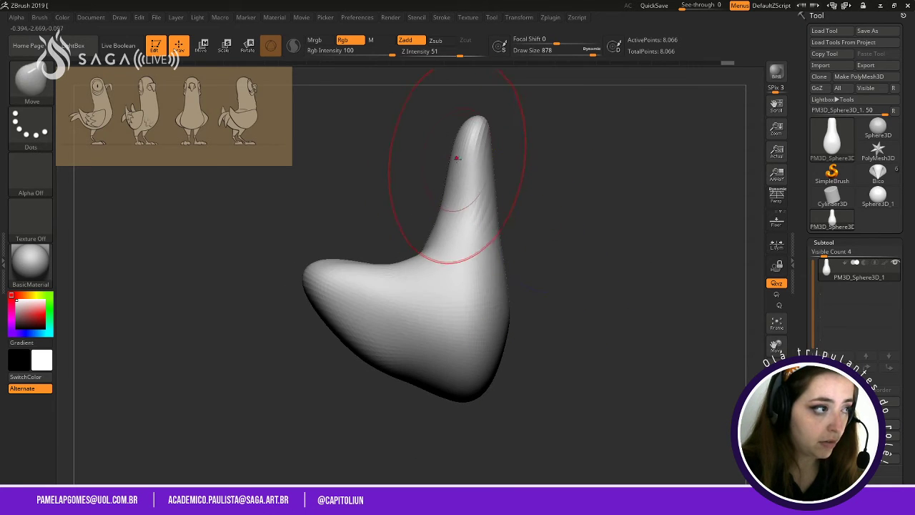
left_click_drag(435, 153, 422, 143)
key("space")
mouse_move(480, 145)
left_mouse_down()
mouse_move(464, 145)
mouse_move(480, 136)
left_mouse_up()
left_click_drag(485, 173, 496, 174)
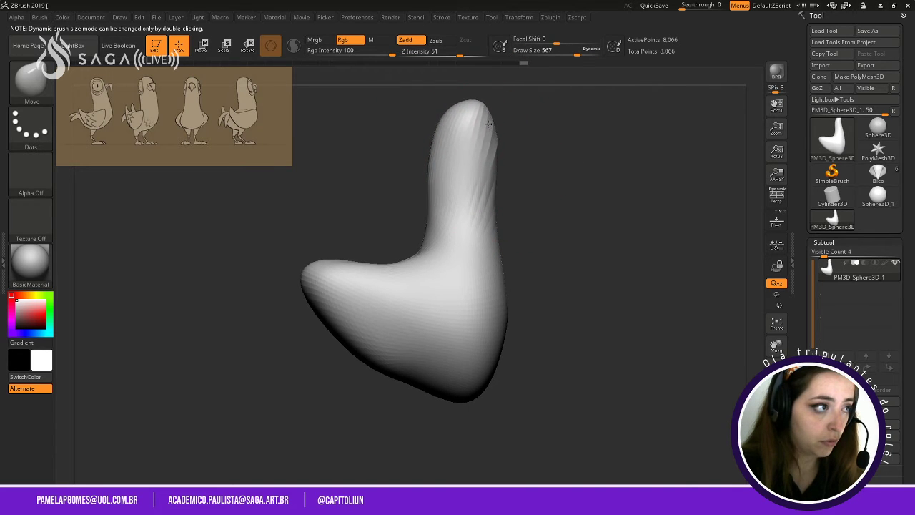
left_click_drag(488, 125, 497, 106)
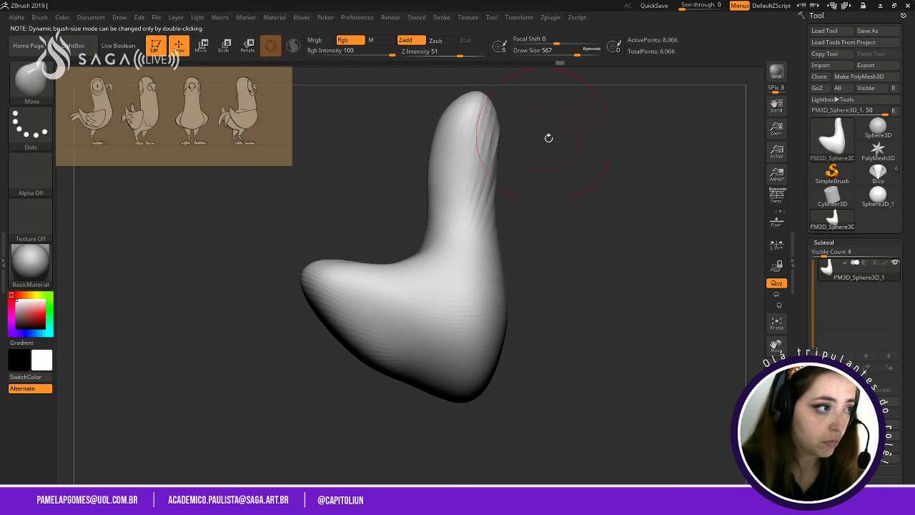
left_click_drag(548, 138, 521, 133, "shift")
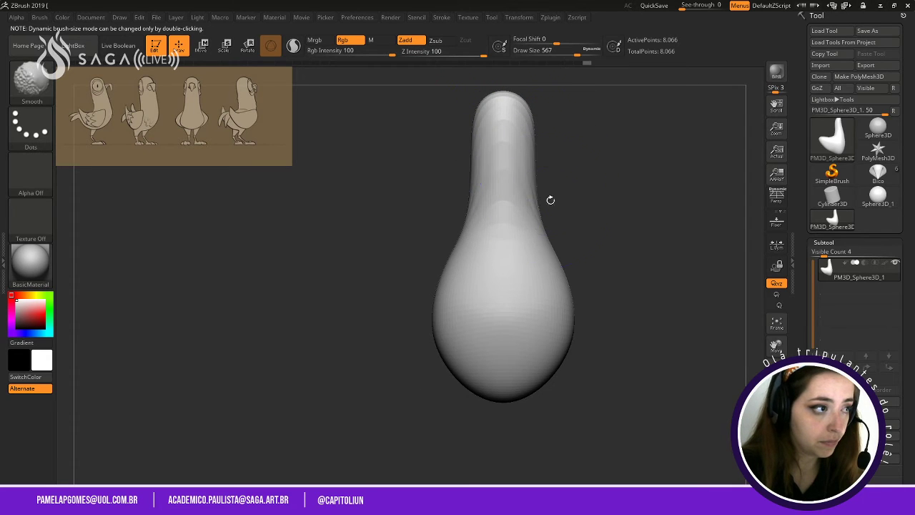
Push the chest outward and adjust the curve from neck to lower belly with the Move brush at draw size 794.
mouse_move(600, 172)
left_mouse_down("alt")
mouse_move(558, 225)
mouse_move(457, 302)
mouse_move(478, 301)
left_mouse_up("alt")
key("space")
left_click_drag(466, 395, 451, 397)
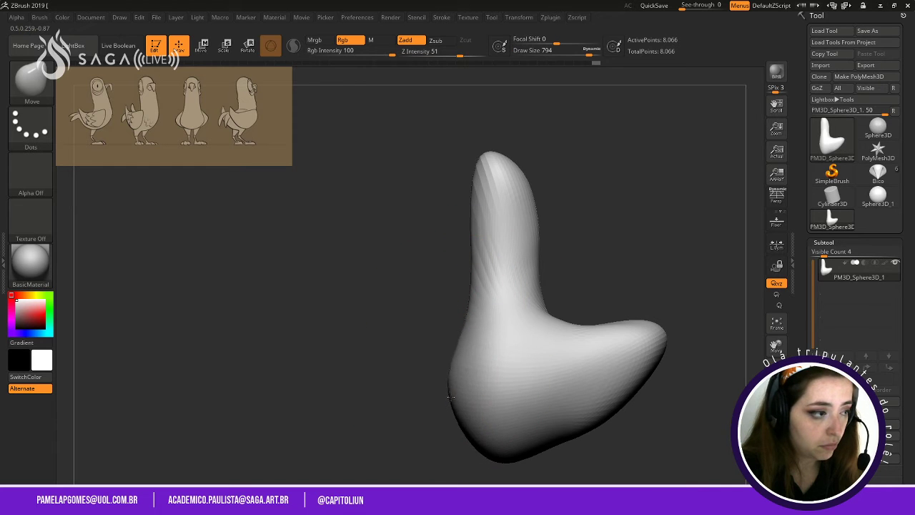
left_click_drag(457, 329, 455, 311)
left_click_drag(442, 360, 465, 365)
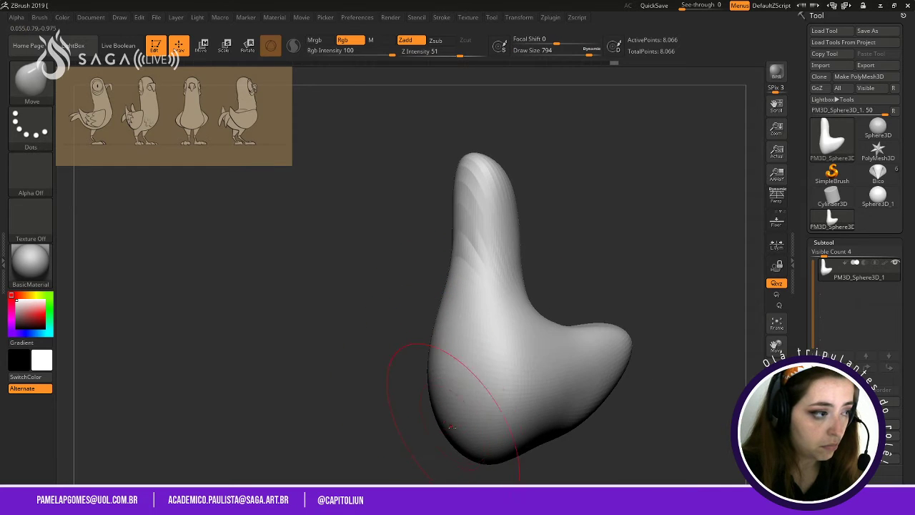
mouse_move(449, 419)
left_mouse_down()
mouse_move(439, 433)
mouse_move(439, 408)
left_mouse_up()
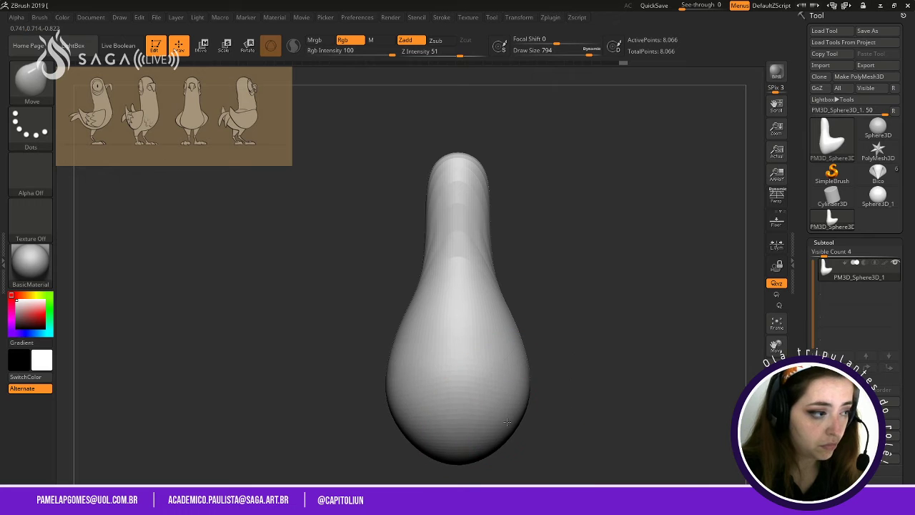
left_click_drag(527, 158, 515, 231, "alt")
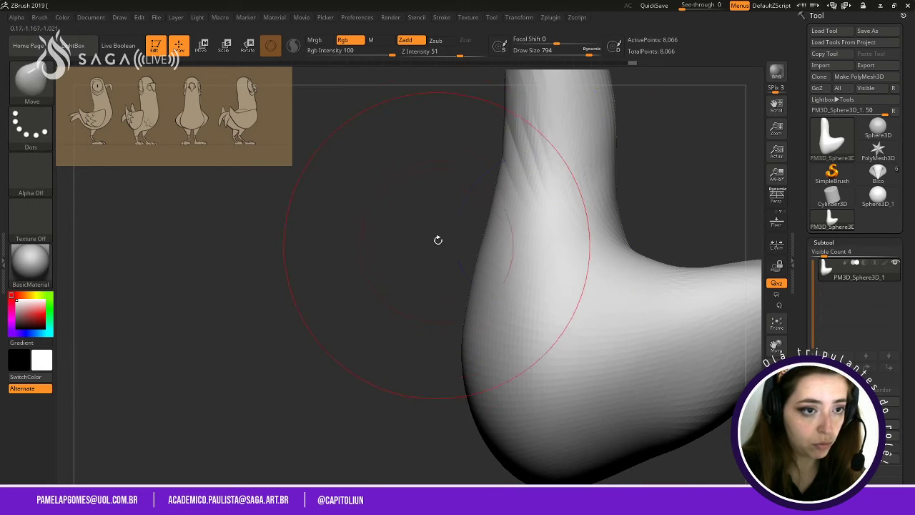
left_click_drag(436, 239, 449, 78, "alt")
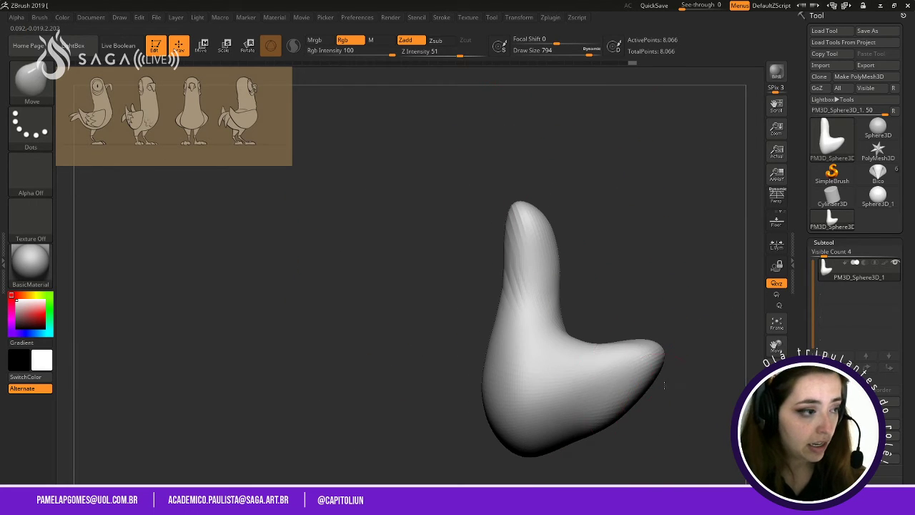
Round out the belly and the underside of the tail, and refine the back of the neck with the Move brush at draw size 1000.
left_click_drag(664, 386, 605, 285, "alt")
key("space")
left_click(563, 298)
mouse_move(558, 309)
left_mouse_down()
mouse_move(559, 336)
mouse_move(522, 350)
mouse_move(583, 306)
mouse_move(580, 332)
left_mouse_up()
left_click_drag(473, 362, 483, 351)
left_click_drag(501, 384, 531, 373)
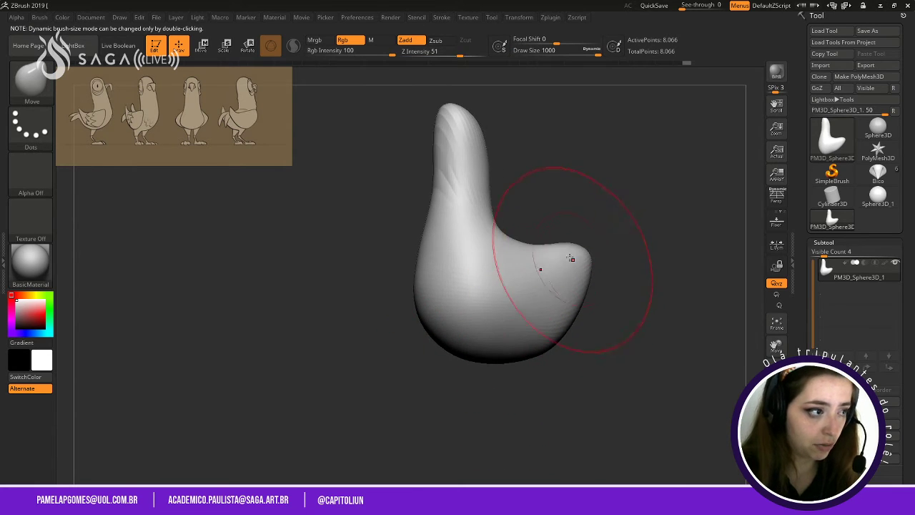
mouse_move(521, 241)
left_mouse_down()
mouse_move(490, 251)
mouse_move(529, 219)
left_mouse_up()
left_click_drag(501, 188, 492, 187)
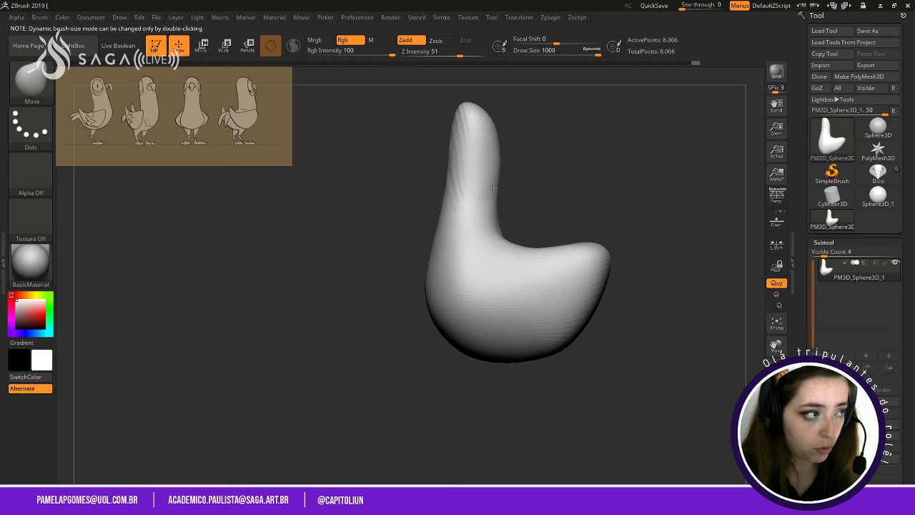
Round the top and back of the head in profile with the Move brush at draw size 331.
key("space")
mouse_move(522, 151)
left_mouse_down()
mouse_move(495, 152)
mouse_move(556, 194)
left_mouse_up()
left_click_drag(517, 90, 554, 219, "alt")
left_click_drag(502, 163, 517, 141)
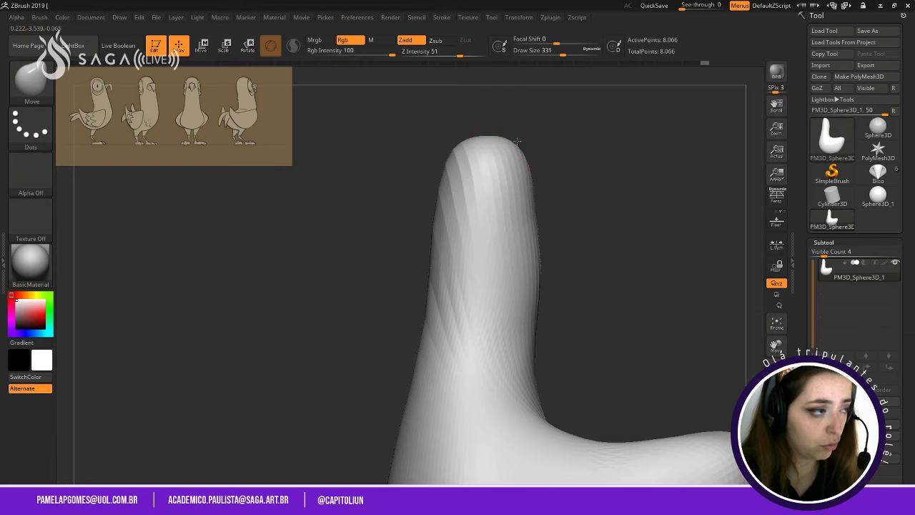
mouse_move(535, 193)
left_mouse_down()
mouse_move(548, 228)
mouse_move(556, 164)
left_mouse_up()
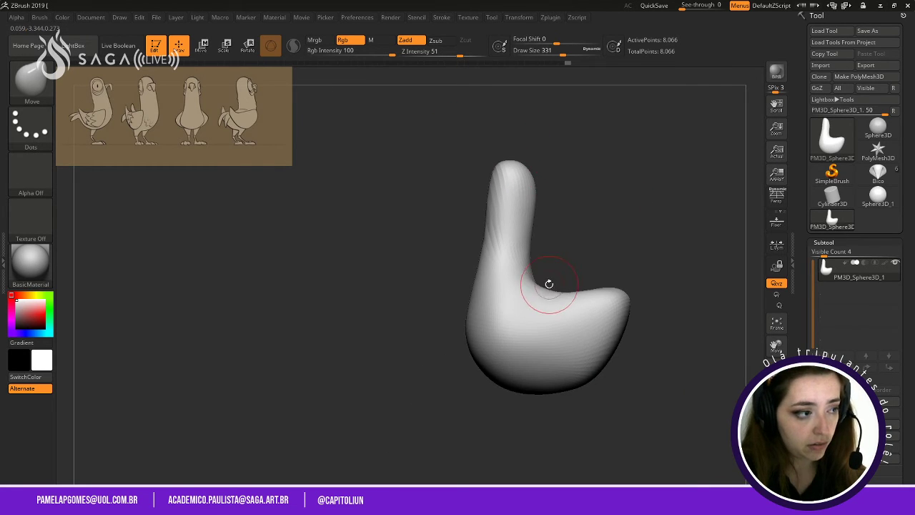
Reshape and smooth the transition between the neck and the back at draw size 460.
key("space")
left_click_drag(560, 245, 603, 266)
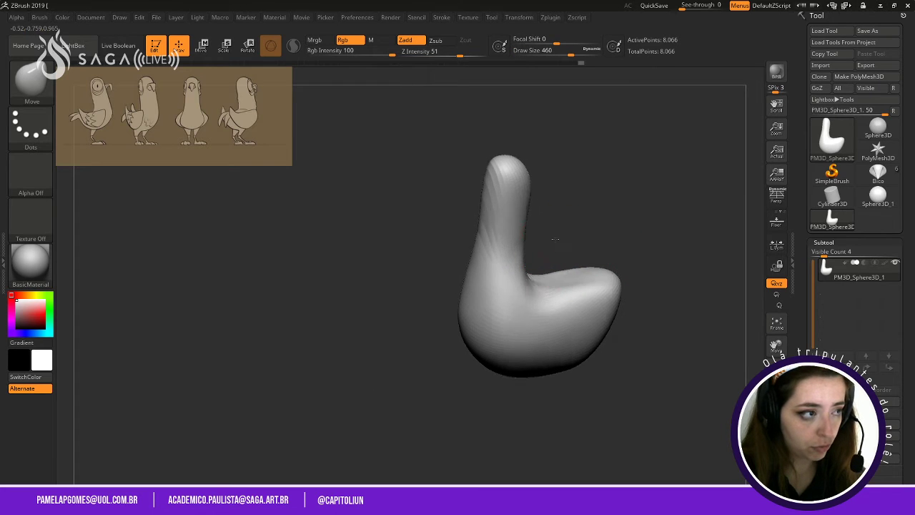
left_click_drag(537, 290, 552, 272)
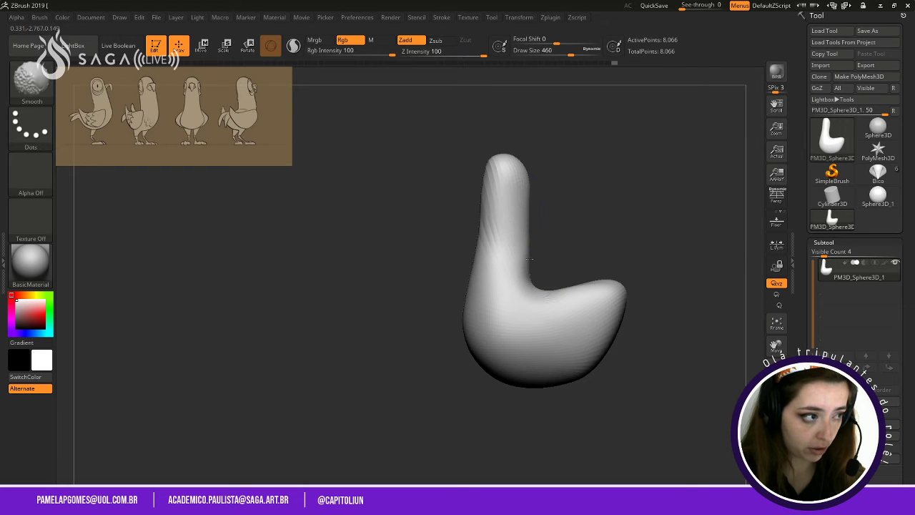
mouse_move(564, 235)
left_mouse_down()
mouse_move(558, 219)
mouse_move(609, 196)
mouse_move(578, 183)
mouse_move(607, 257)
mouse_move(619, 208)
left_mouse_up()
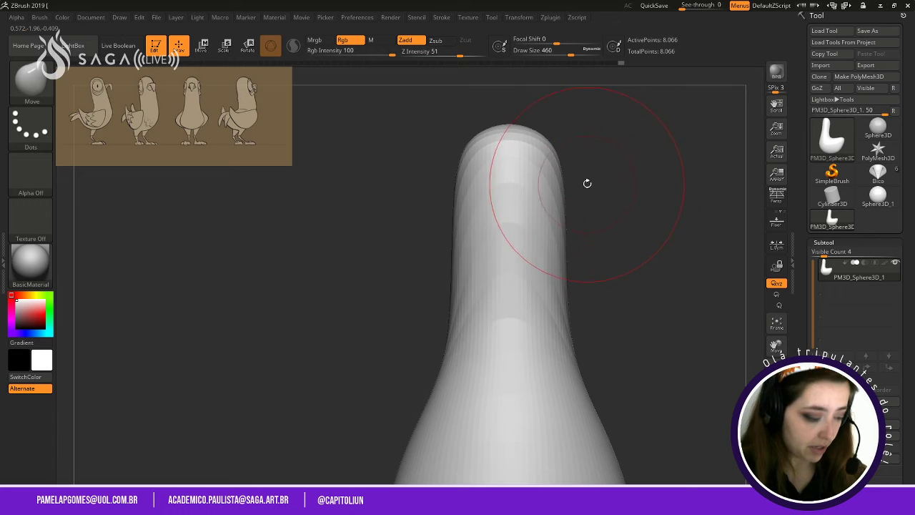
Switch to the ClayBuildup brush and set its draw size to 177.
key("b")
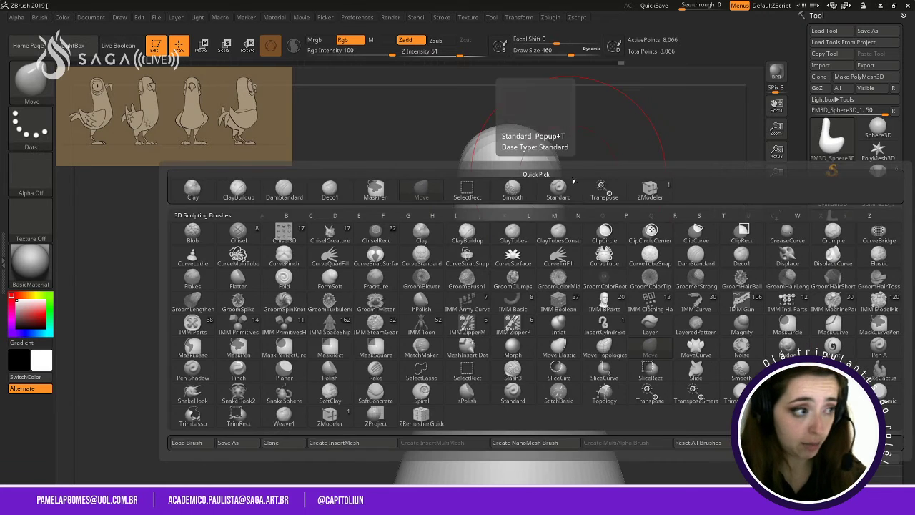
left_click(472, 229)
key("space")
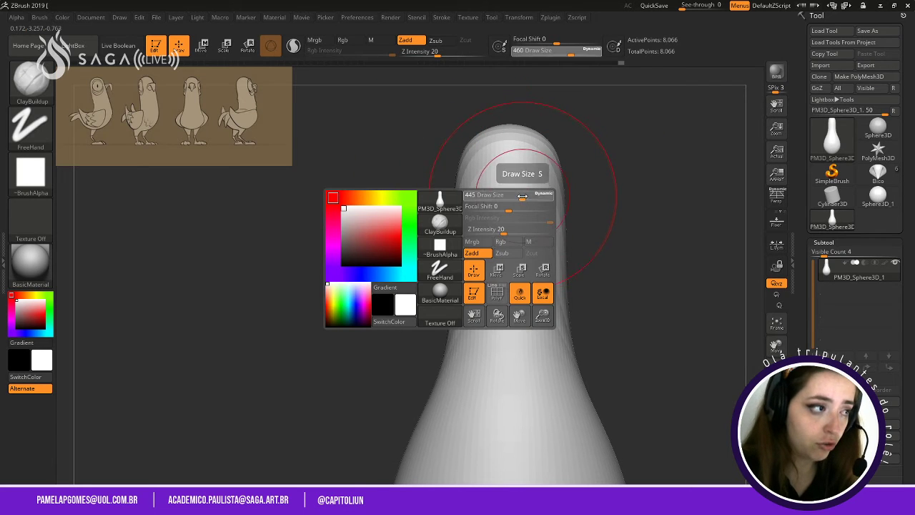
left_click_drag(523, 196, 500, 197)
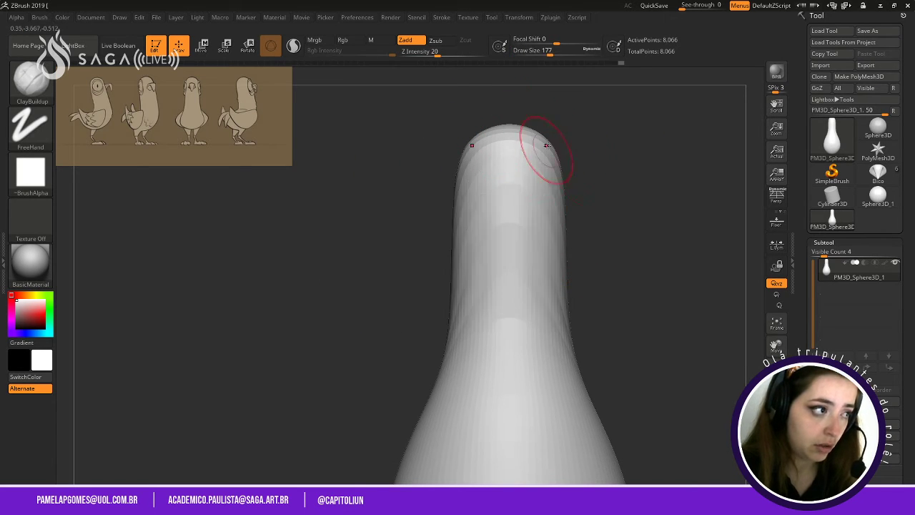
Try building up volume on both sides of the head with ClayBuildup, then undo it.
mouse_move(548, 152)
left_mouse_down()
mouse_move(558, 191)
mouse_move(590, 205)
left_mouse_up()
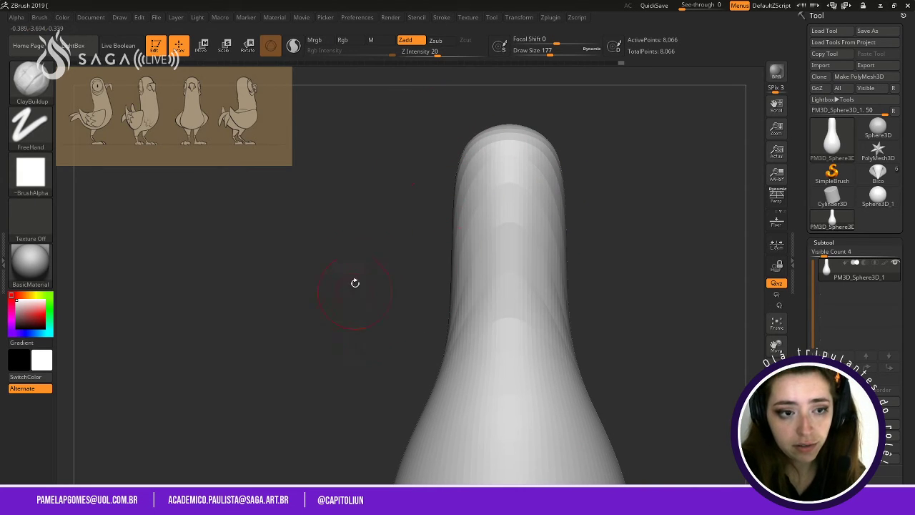
left_click_drag(355, 283, 449, 232)
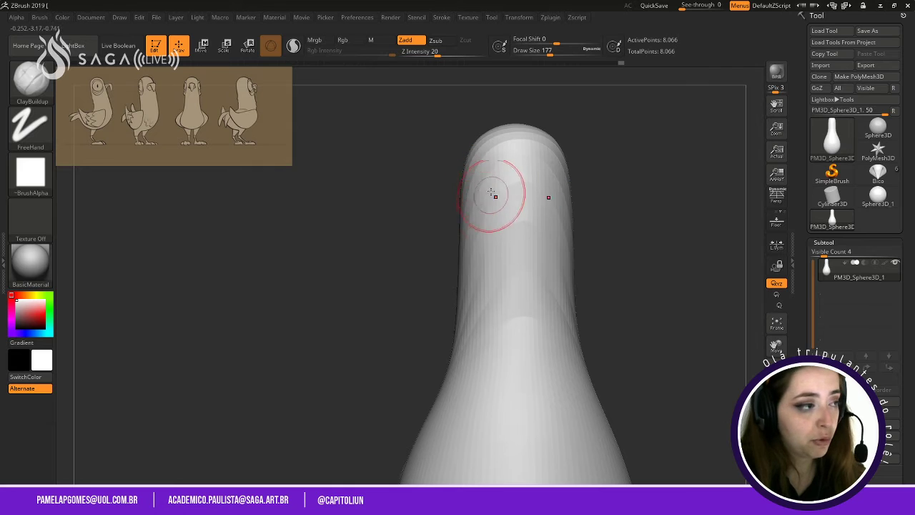
mouse_move(404, 270)
left_mouse_down()
mouse_move(450, 255)
mouse_move(411, 231)
mouse_move(511, 155)
left_mouse_up()
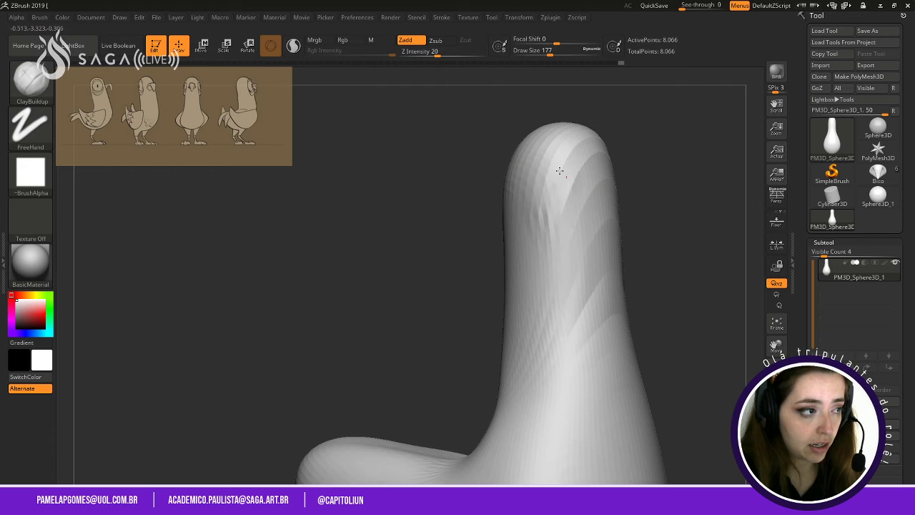
mouse_move(559, 171)
left_mouse_down()
mouse_move(554, 236)
mouse_move(536, 208)
mouse_move(536, 231)
left_mouse_up()
left_click_drag(472, 259, 426, 271)
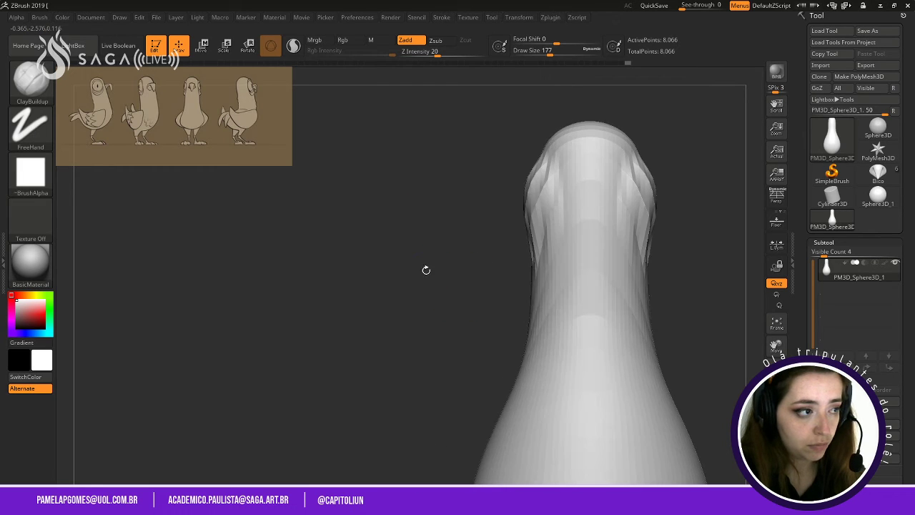
left_click_drag(508, 218, 406, 233, "alt")
key("ctrl+z")
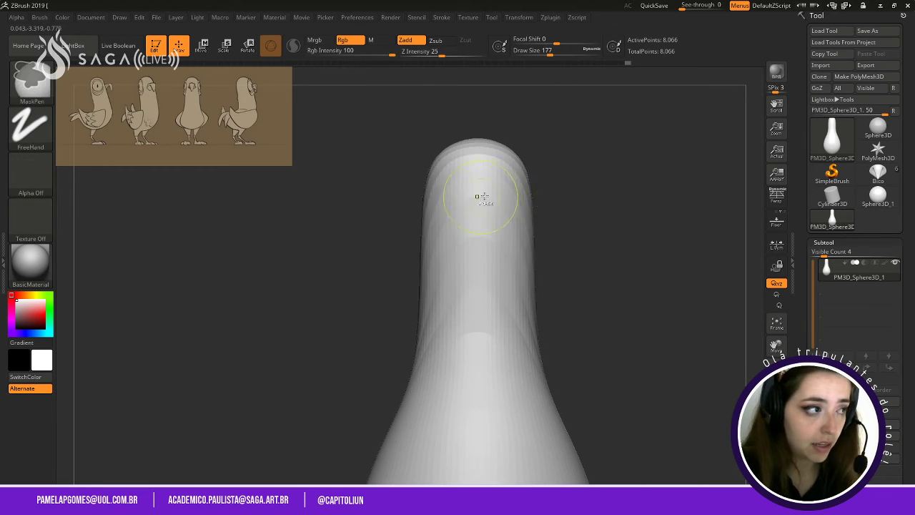
Carve a hollow eye socket into each side of the head with inverted ClayBuildup strokes.
mouse_move(612, 206)
left_mouse_down()
mouse_move(550, 235)
mouse_move(516, 233)
left_mouse_up()
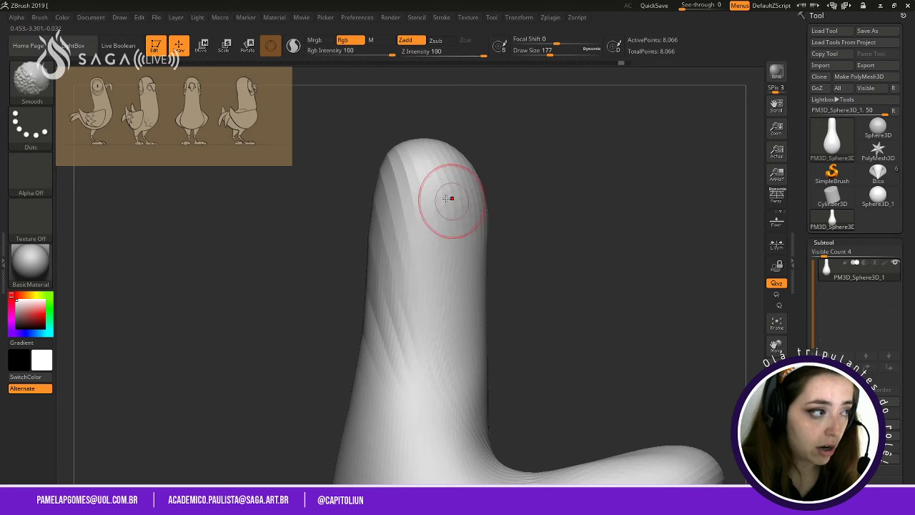
left_click_drag(439, 218, 451, 206)
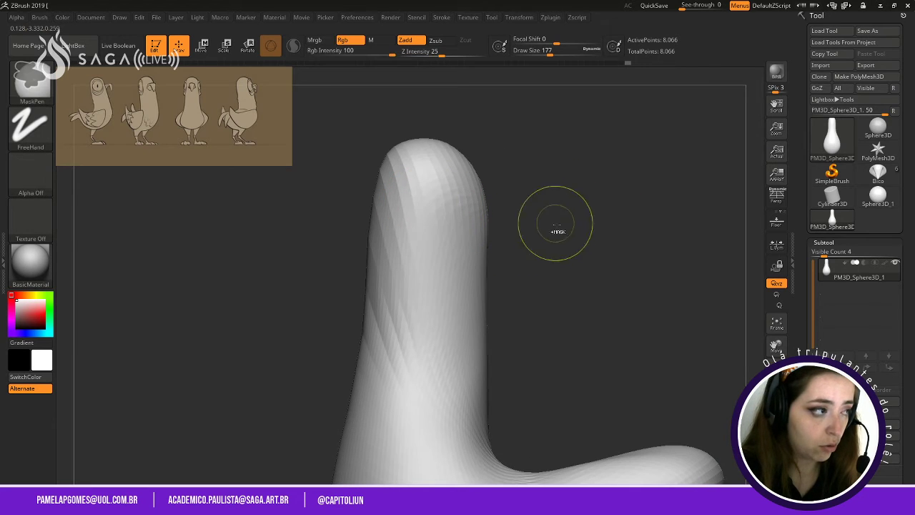
key("ctrl+z")
mouse_move(558, 230)
left_mouse_down("alt")
mouse_move(576, 248)
mouse_move(568, 192)
mouse_move(540, 256)
left_mouse_up("alt")
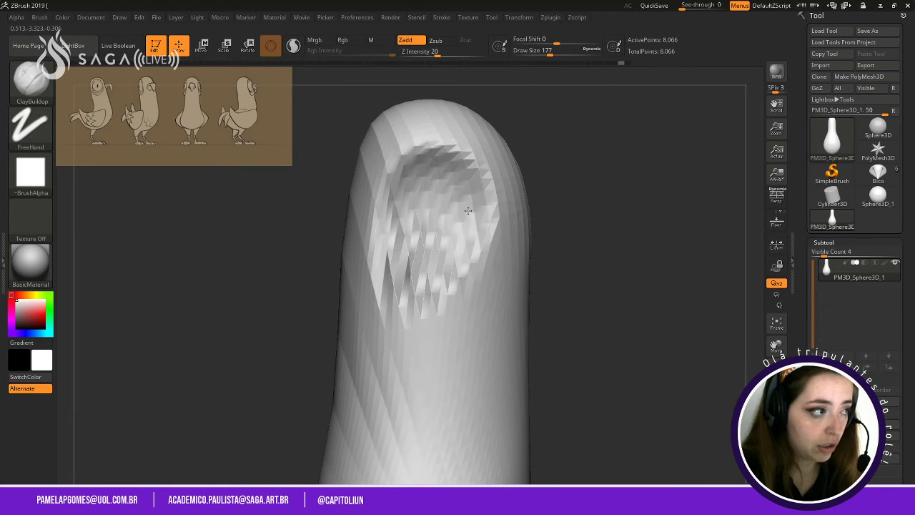
mouse_move(554, 214)
left_mouse_down()
mouse_move(636, 204)
mouse_move(628, 199)
left_mouse_up()
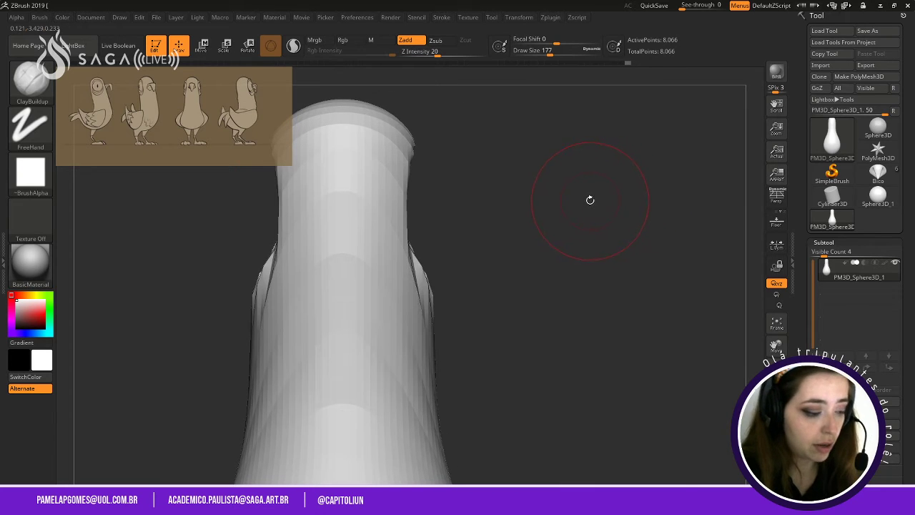
Try subdividing the mesh and smoothing the eye sockets, then undo back to the uncarved head.
key("d")
left_click(405, 170)
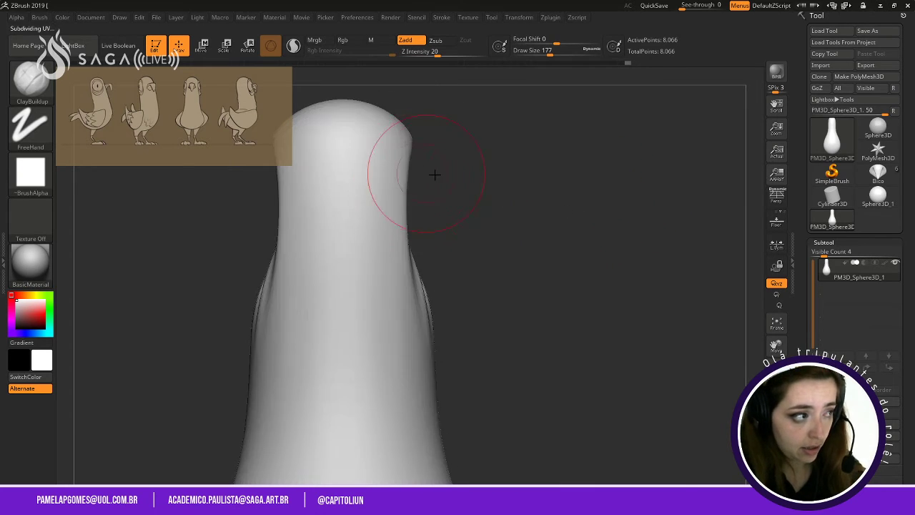
left_click_drag(586, 208, 424, 206)
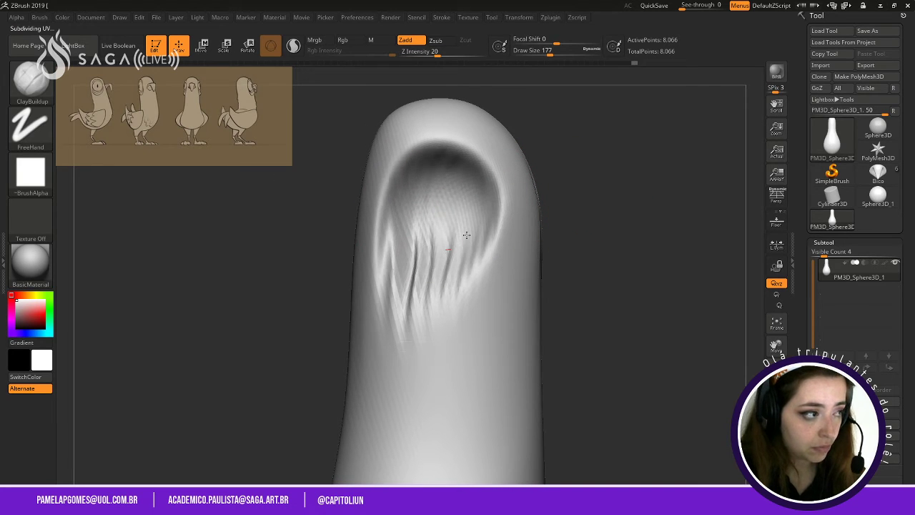
mouse_move(534, 216)
left_mouse_down()
mouse_move(582, 174)
mouse_move(582, 210)
mouse_move(500, 239)
mouse_move(472, 236)
left_mouse_up()
key("shift")
mouse_move(551, 228)
left_mouse_down()
mouse_move(614, 211)
mouse_move(527, 150)
mouse_move(576, 197)
mouse_move(551, 204)
left_mouse_up()
key("ctrl")
key("ctrl+z")
key("ctrl+z")
key("ctrl+z")
key("ctrl+z")
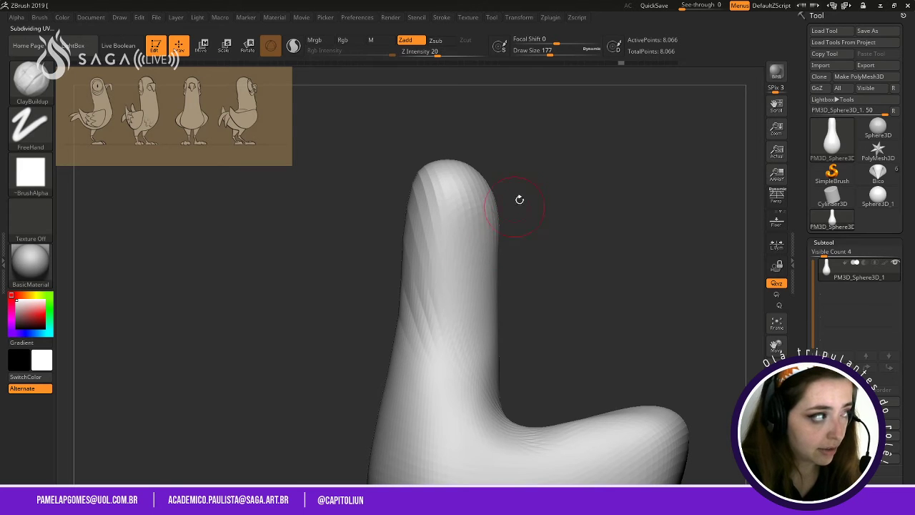
Carve an eye socket again into each side of the uncarved head with inverted ClayBuildup strokes.
left_click_drag(520, 199, 554, 195, "shift")
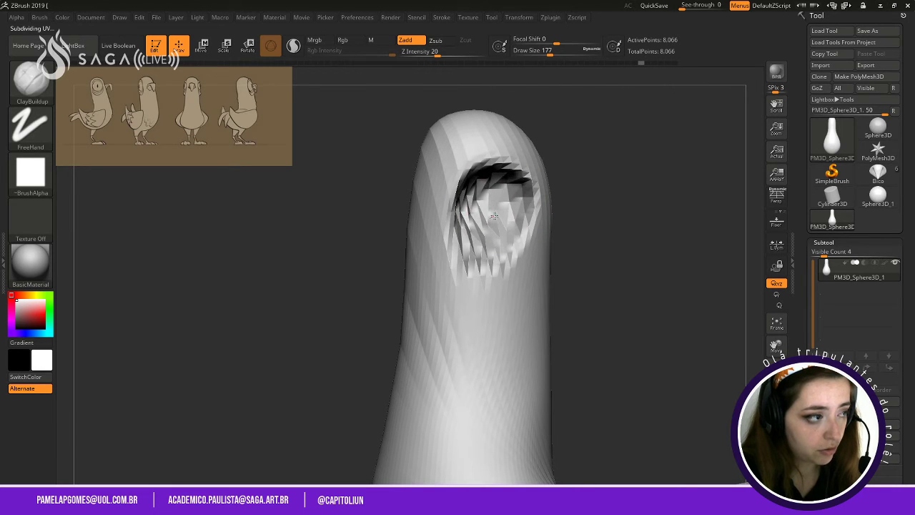
mouse_move(601, 205)
left_mouse_down()
mouse_move(653, 206)
mouse_move(633, 199)
mouse_move(661, 192)
left_mouse_up()
mouse_move(536, 179)
left_mouse_down("shift")
mouse_move(515, 213)
mouse_move(494, 199)
left_mouse_up("shift")
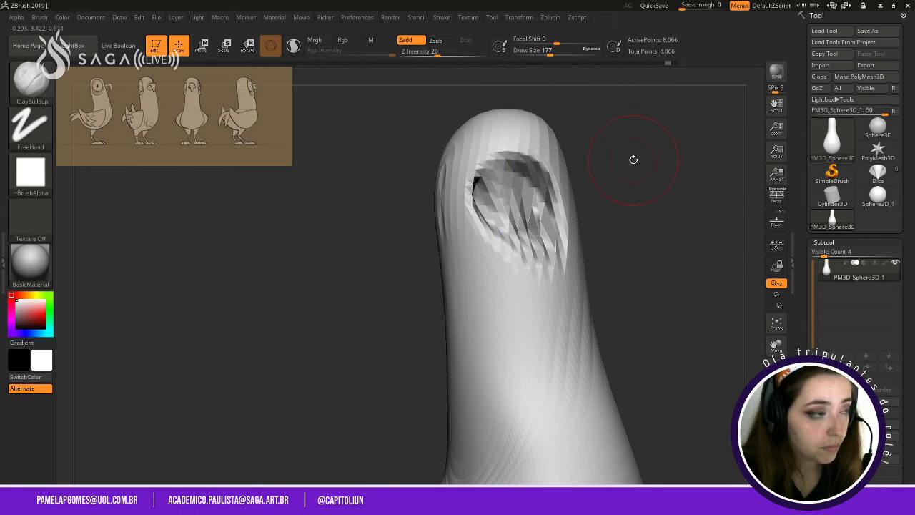
left_click_drag(633, 159, 620, 120)
left_click_drag(644, 192, 619, 194, "shift")
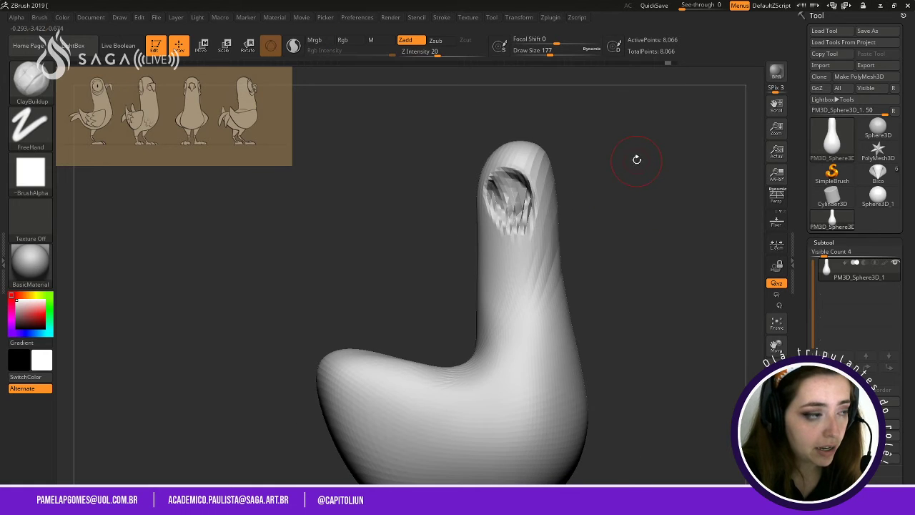
Check the carved eye sockets with the wireframe displayed, remove them from the head, and hide the wireframe.
mouse_move(637, 159)
left_mouse_down("alt")
mouse_move(664, 209)
mouse_move(578, 150)
left_mouse_up("alt")
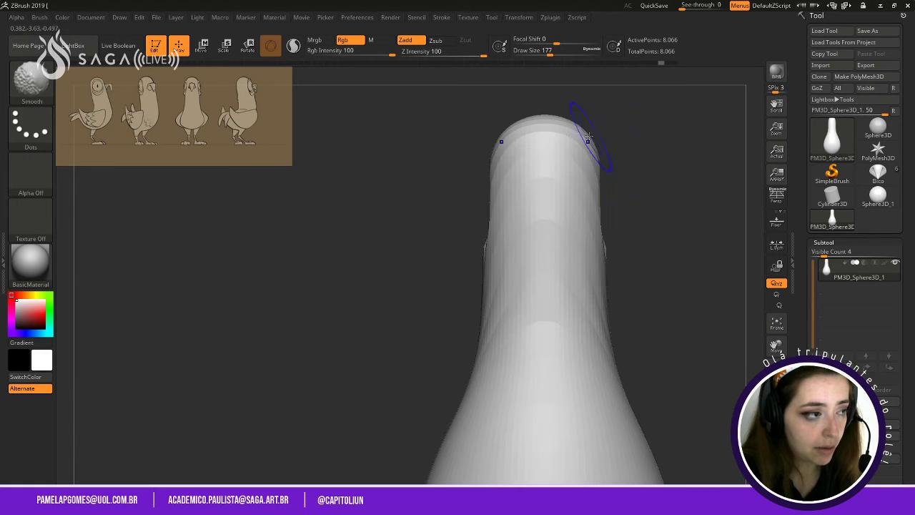
left_click_drag(690, 187, 645, 198)
key("shift+f")
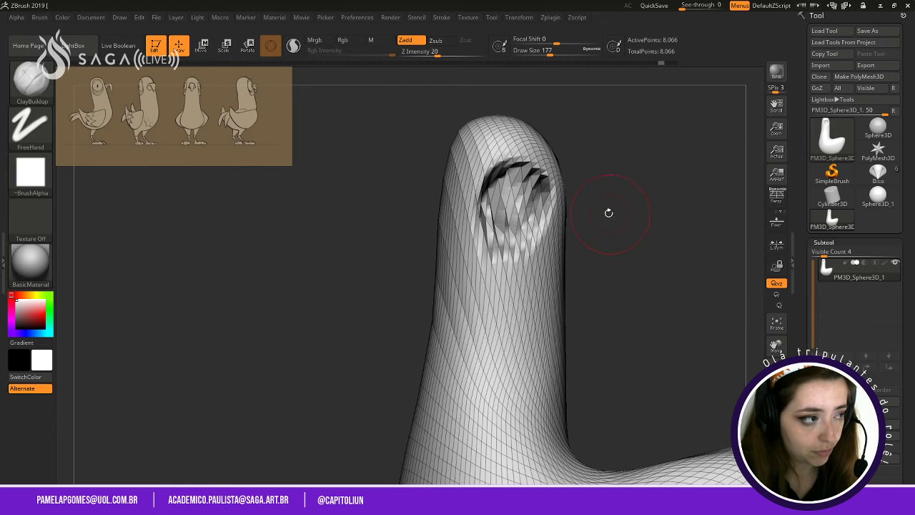
mouse_move(523, 195)
left_mouse_down("shift")
mouse_move(504, 206)
mouse_move(532, 191)
mouse_move(524, 241)
mouse_move(507, 171)
mouse_move(516, 166)
mouse_move(543, 214)
left_mouse_up("shift")
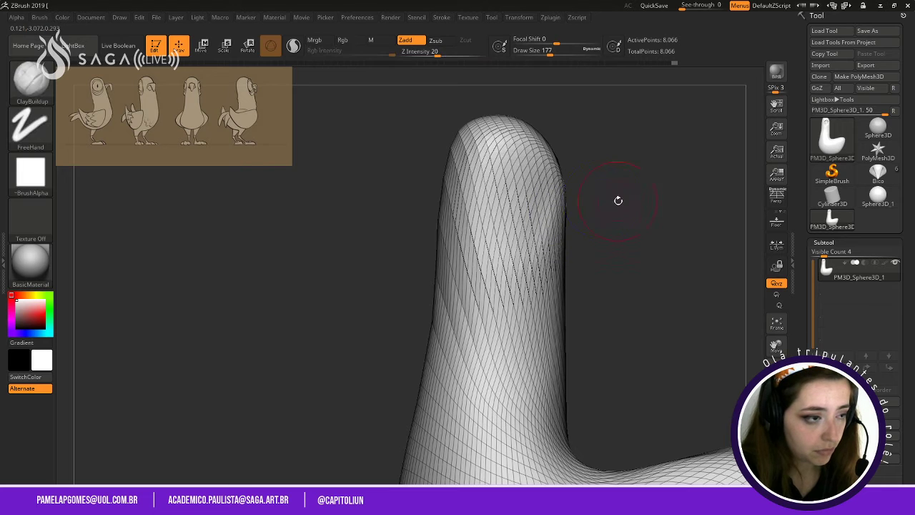
left_click_drag(617, 200, 670, 195, "shift")
key("shift+f")
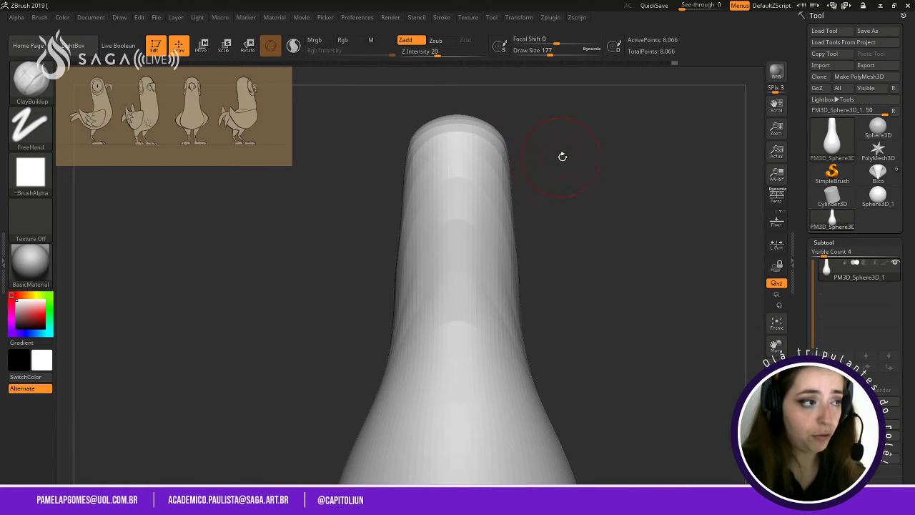
Set the draw size to 324 and carve a deep round hollow into the sides of the body with inverted ClayBuildup.
mouse_move(563, 156)
left_mouse_down("alt")
mouse_move(594, 208)
mouse_move(624, 208)
left_mouse_up("alt")
key("space")
left_click_drag(562, 175, 572, 174)
mouse_move(658, 221)
left_mouse_down("alt")
mouse_move(629, 203)
mouse_move(622, 146)
left_mouse_up("alt")
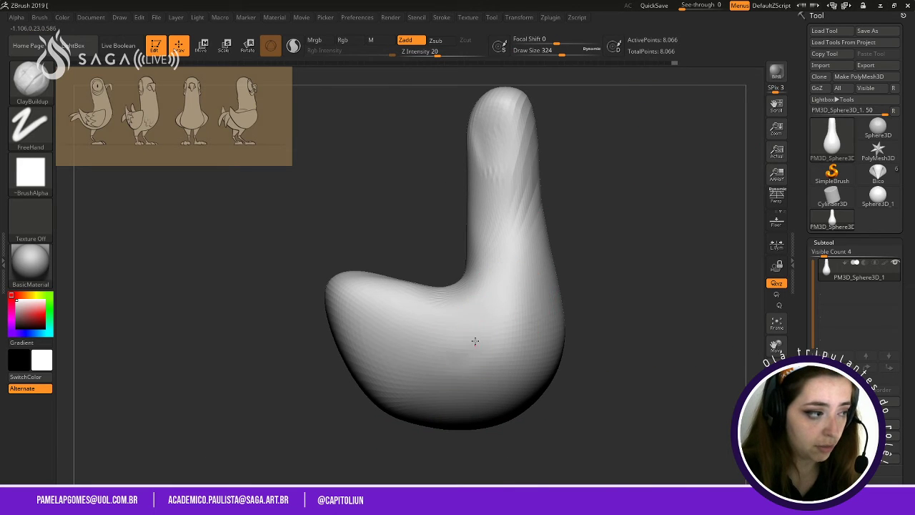
mouse_move(475, 341)
left_mouse_down("alt")
mouse_move(454, 343)
mouse_move(453, 366)
mouse_move(452, 341)
left_mouse_up("alt")
left_click_drag(679, 315, 576, 291)
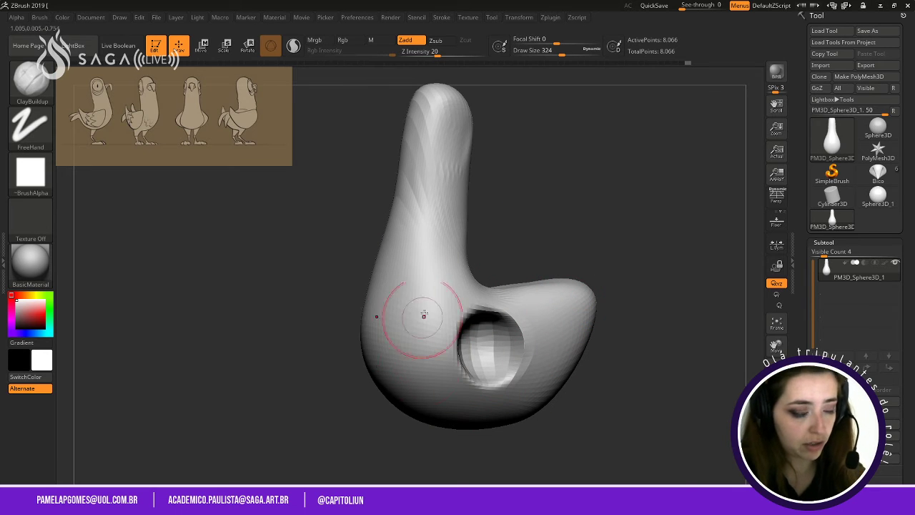
left_click_drag(640, 305, 667, 361, "alt")
mouse_move(683, 424)
left_mouse_down("alt")
mouse_move(607, 317)
mouse_move(690, 307)
left_mouse_up("alt")
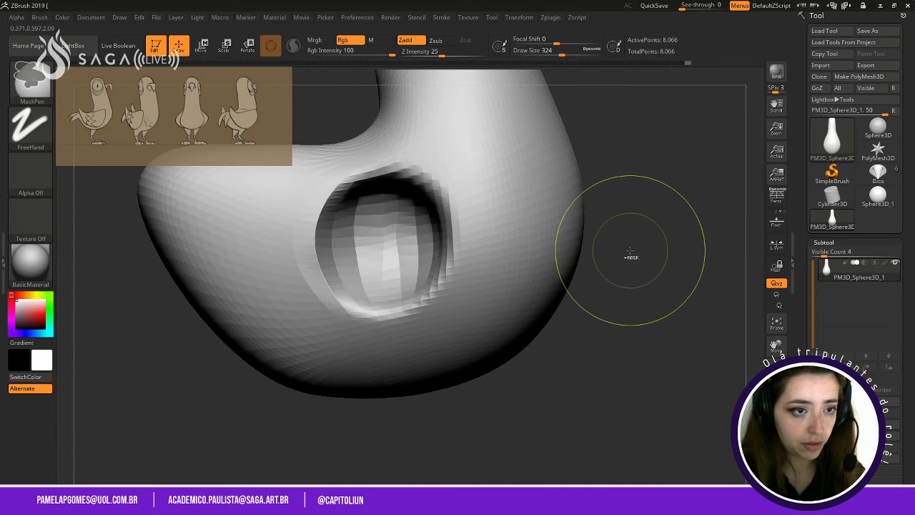
Undo the hollow carved into the sides of the body.
key("ctrl+z")
mouse_move(622, 155)
left_mouse_down("alt")
mouse_move(645, 236)
mouse_move(661, 245)
mouse_move(666, 217)
mouse_move(654, 157)
mouse_move(647, 237)
left_mouse_up("alt")
key("ctrl+z")
mouse_move(612, 265)
left_mouse_down()
mouse_move(591, 189)
mouse_move(616, 199)
mouse_move(632, 258)
left_mouse_up()
mouse_move(527, 187)
left_mouse_down("alt")
mouse_move(512, 197)
mouse_move(518, 214)
left_mouse_up("alt")
mouse_move(621, 208)
left_mouse_down()
mouse_move(536, 230)
mouse_move(524, 212)
left_mouse_up()
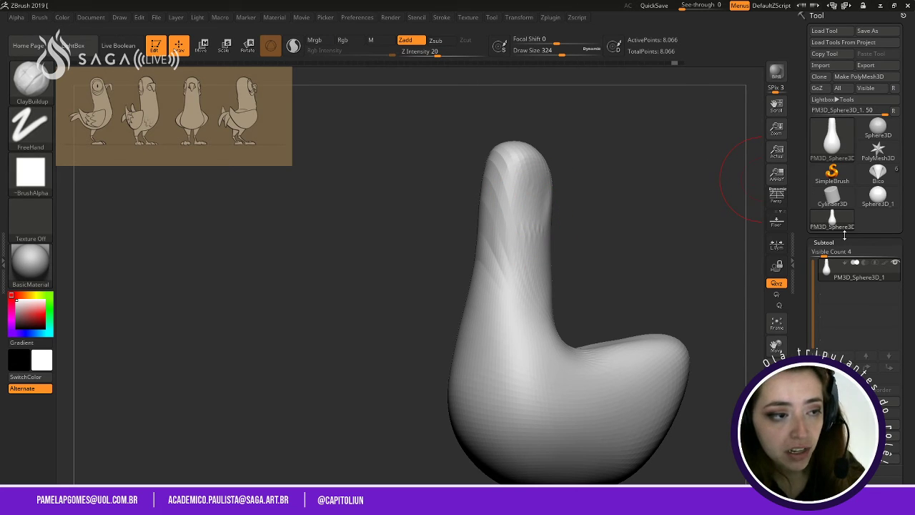
Open the mesh's geometry settings and bring up the ZRemesher options.
left_click(836, 242)
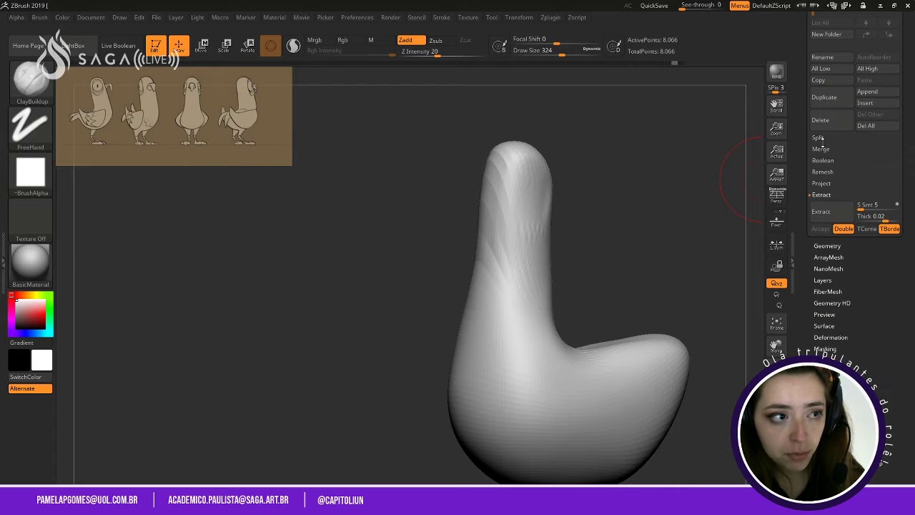
left_click(828, 246)
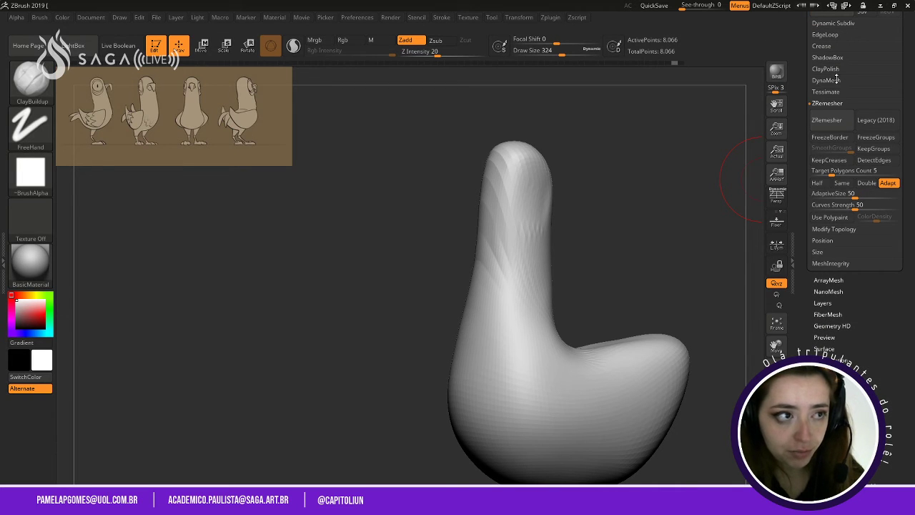
scroll(851, 293, "up", 4)
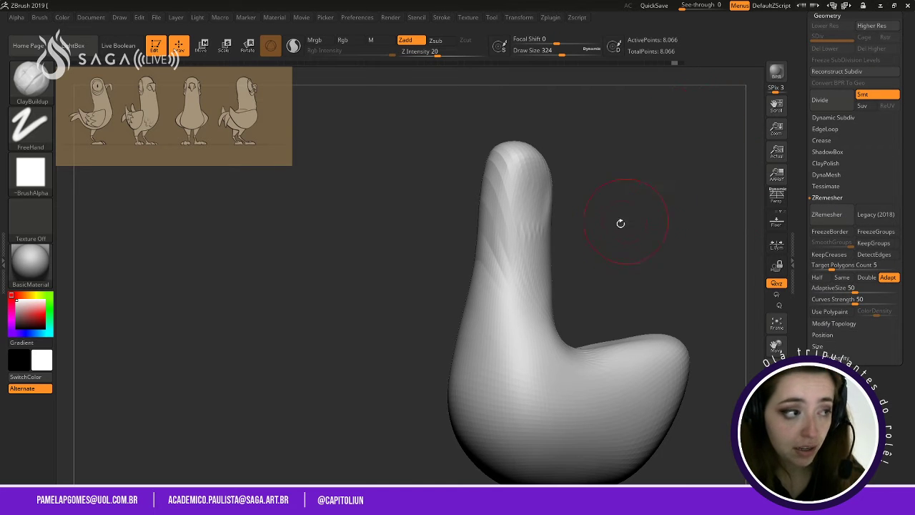
Set the draw size to 172 and carve an eye socket into each side of the head with inverted ClayBuildup.
left_click_drag(621, 223, 666, 220, "shift")
mouse_move(665, 145)
left_mouse_down("alt")
mouse_move(675, 202)
mouse_move(657, 226)
mouse_move(599, 184)
left_mouse_up("alt")
key("space")
left_click_drag(505, 176, 532, 210)
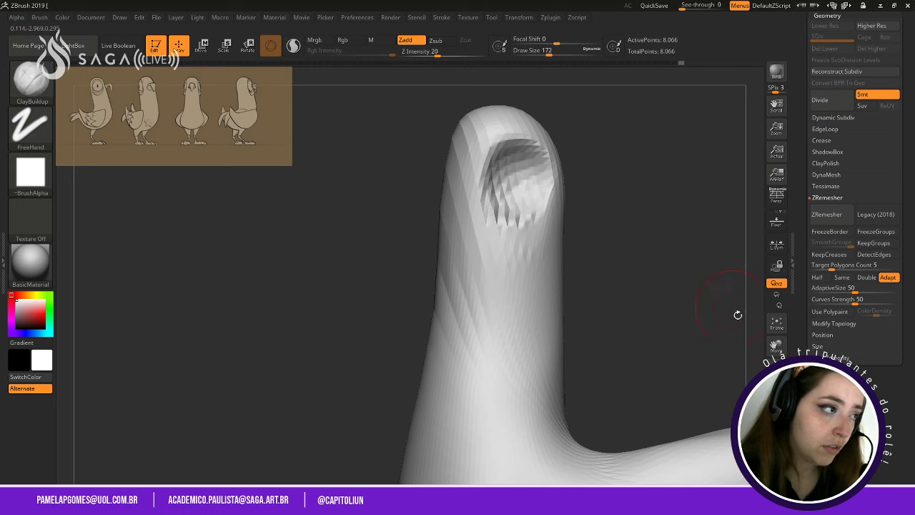
Display the wireframe and rebuild the carved mesh's topology with ZRemesher.
key("shift+f")
left_click_drag(593, 181, 634, 247)
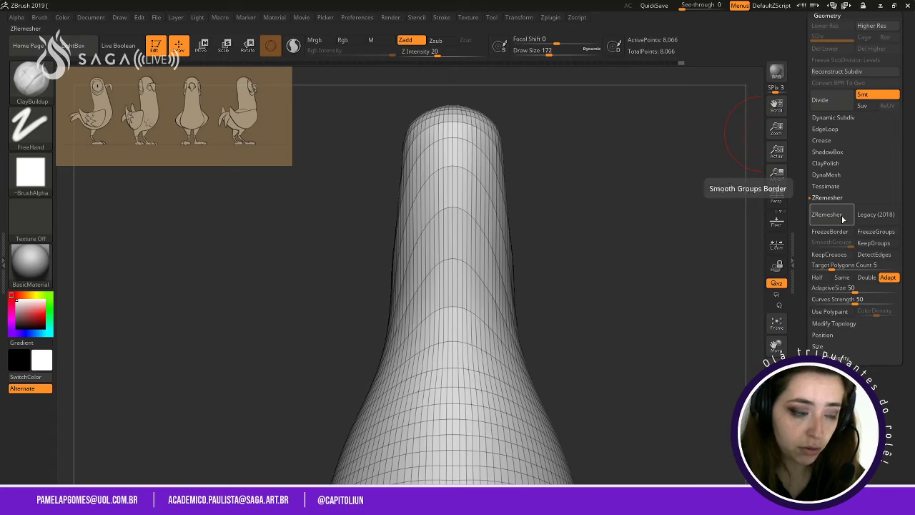
key("ctrl")
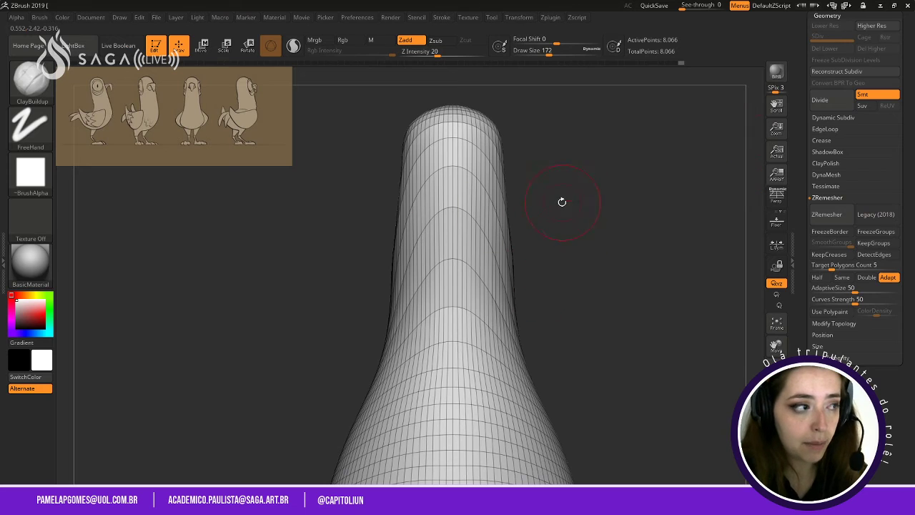
mouse_move(616, 236)
left_mouse_down()
mouse_move(593, 244)
mouse_move(577, 227)
left_mouse_up()
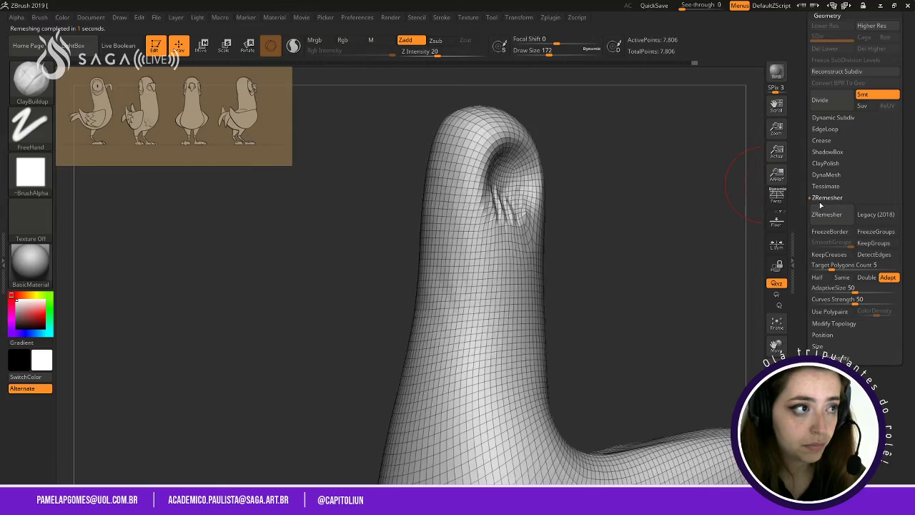
Round out the eye sockets on the remeshed head with ClayBuildup and smooth the surface around their rims.
left_click_drag(657, 213, 608, 184)
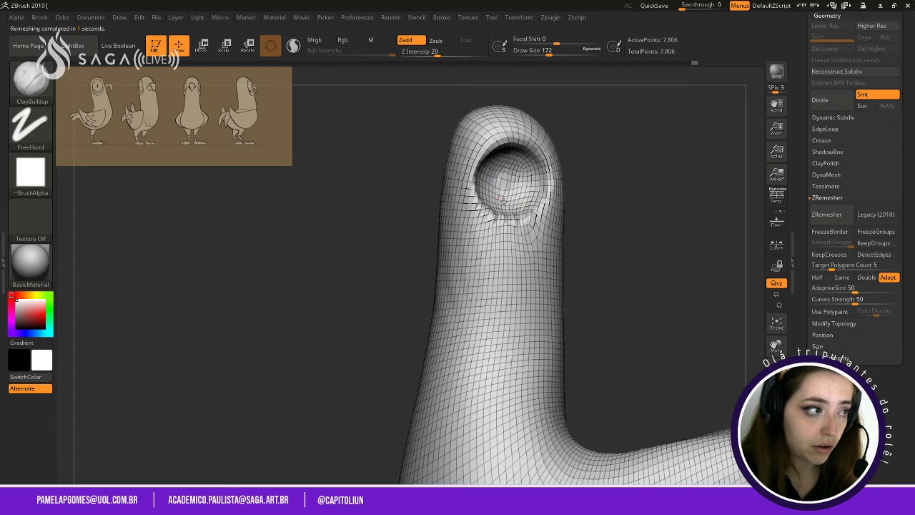
mouse_move(615, 178)
left_mouse_down()
mouse_move(645, 198)
mouse_move(625, 185)
left_mouse_up()
key("ctrl+z")
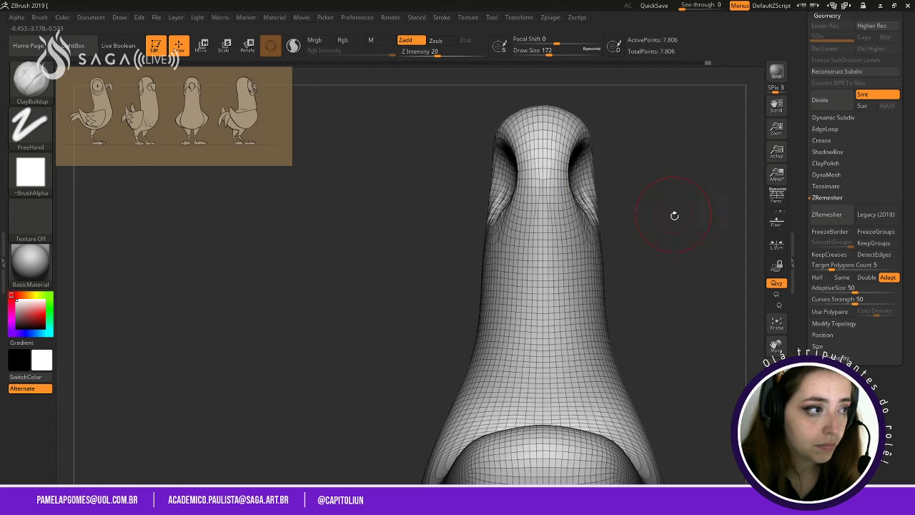
mouse_move(674, 214)
left_mouse_down()
mouse_move(629, 221)
mouse_move(632, 205)
left_mouse_up()
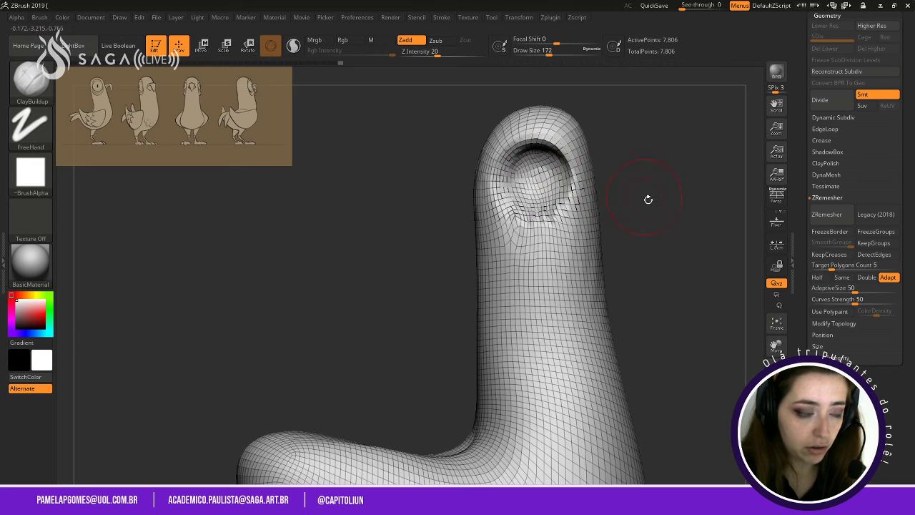
mouse_move(647, 199)
left_mouse_down()
mouse_move(661, 187)
mouse_move(633, 225)
mouse_move(614, 156)
mouse_move(605, 192)
left_mouse_up()
left_click_drag(412, 261, 529, 251)
mouse_move(565, 211)
left_mouse_down("shift")
mouse_move(514, 223)
mouse_move(547, 223)
mouse_move(524, 248)
mouse_move(579, 239)
left_mouse_up("shift")
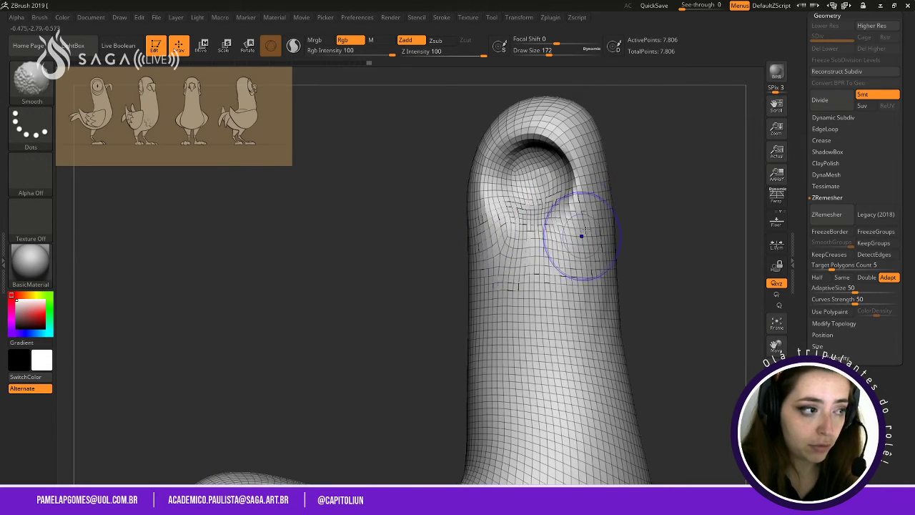
Set the draw size to 386 and run ZRemesher again on the pigeon body.
mouse_move(691, 176)
left_mouse_down()
mouse_move(680, 163)
mouse_move(666, 170)
mouse_move(673, 196)
mouse_move(675, 174)
mouse_move(689, 165)
left_mouse_up()
key("space")
left_click_drag(689, 165, 672, 212)
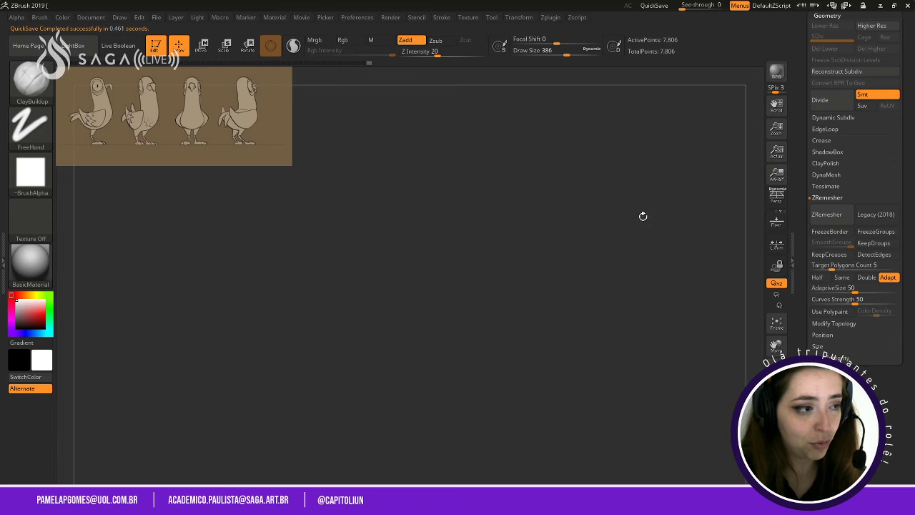
left_click_drag(642, 215, 680, 161)
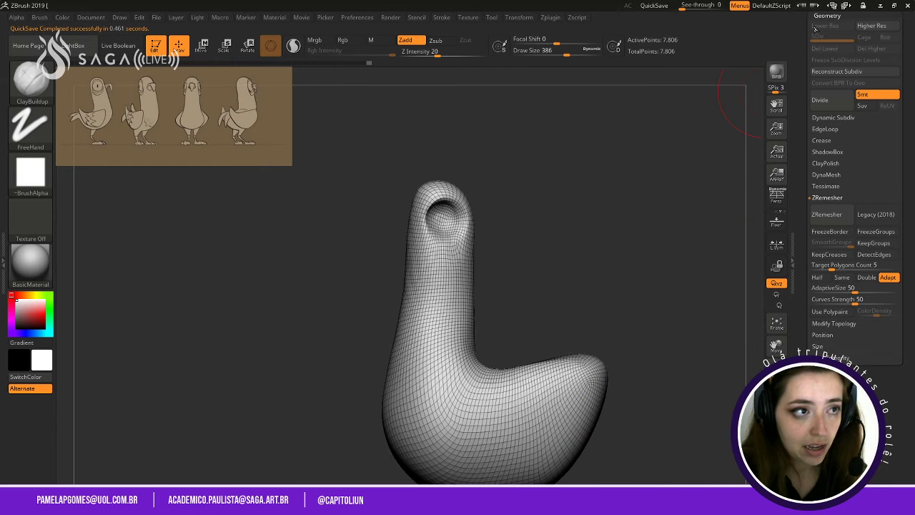
scroll(822, 14, "up", 1)
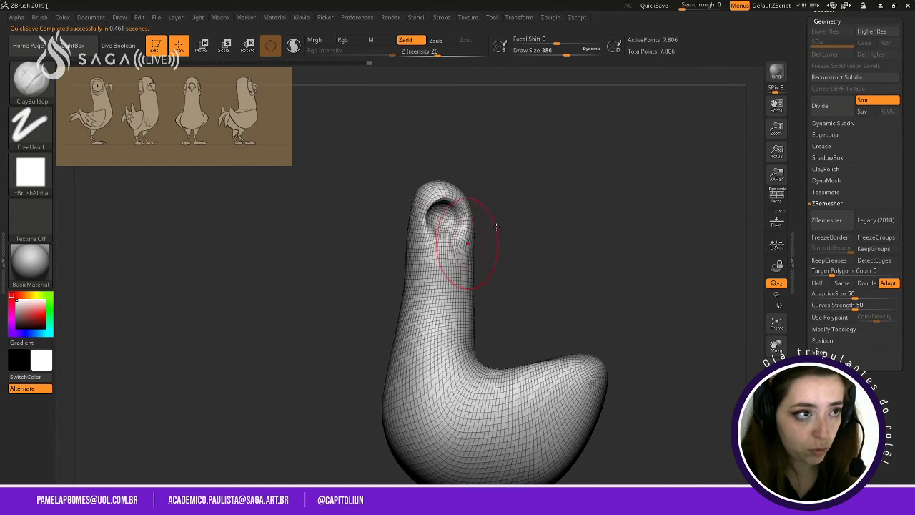
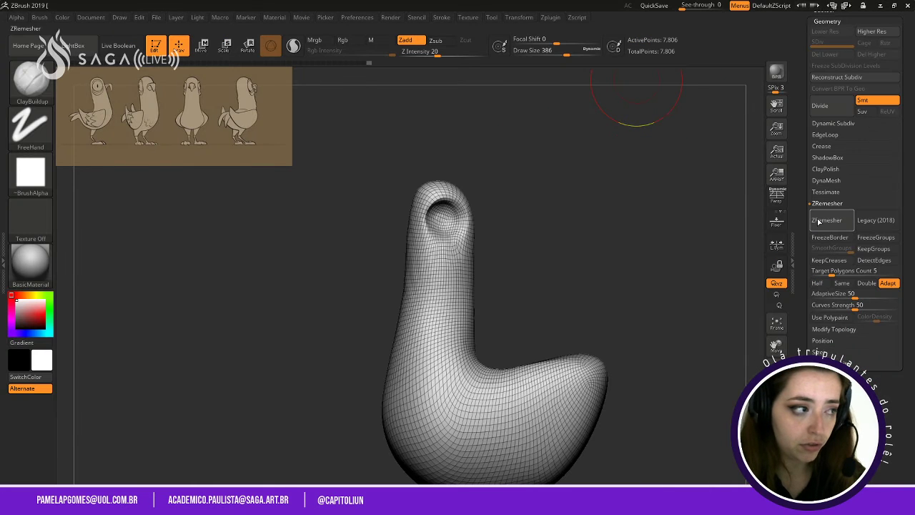
left_click(819, 221)
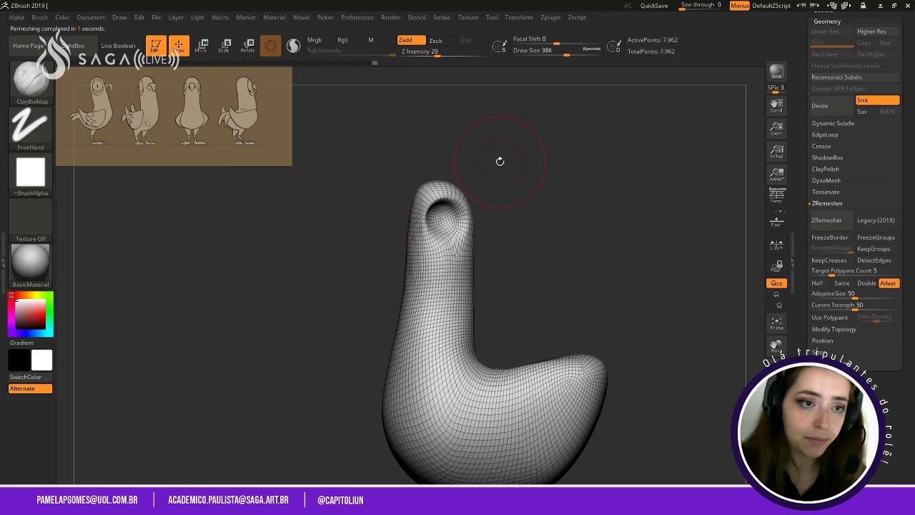
Try carving into the sides of the neck with inverted ClayBuildup strokes, and undo each stroke.
left_click_drag(558, 148, 631, 235, "alt")
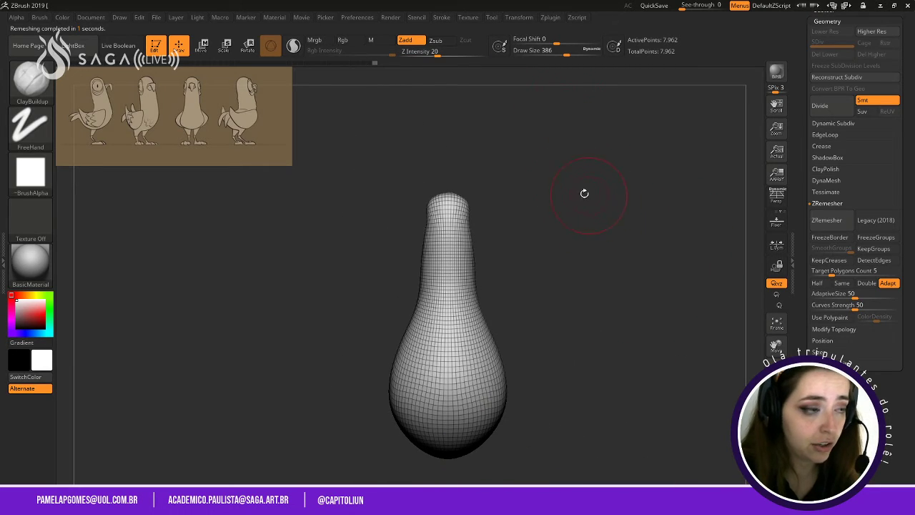
left_click_drag(584, 194, 597, 276, "alt")
mouse_move(462, 255)
left_mouse_down("alt")
mouse_move(451, 271)
mouse_move(444, 257)
mouse_move(454, 266)
left_mouse_up("alt")
left_click_drag(625, 241, 551, 261)
key("ctrl+z")
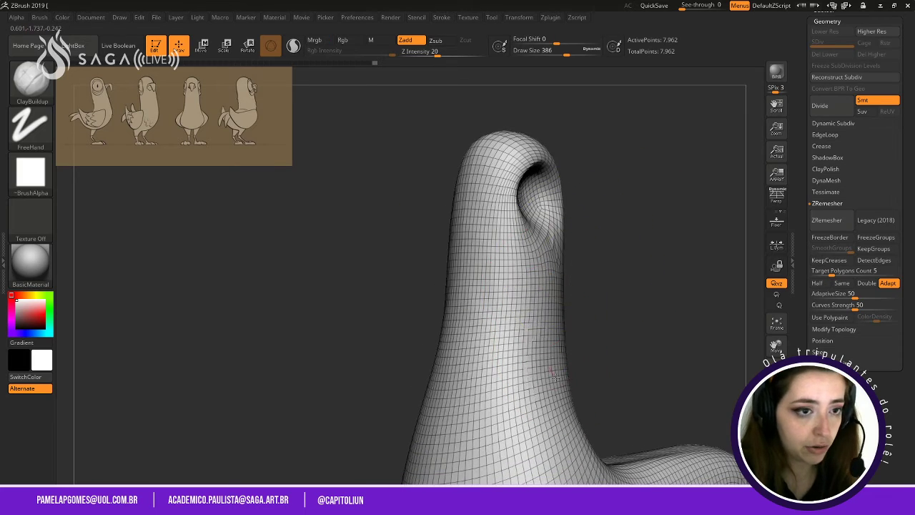
mouse_move(556, 378)
left_mouse_down("alt")
mouse_move(537, 343)
mouse_move(544, 357)
left_mouse_up("alt")
left_click_drag(627, 297, 594, 290)
key("ctrl+z")
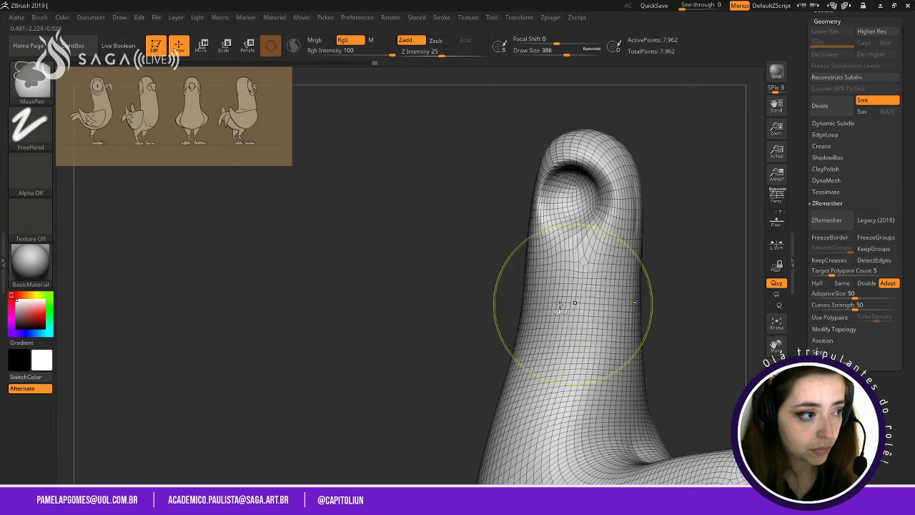
mouse_move(661, 300)
left_mouse_down()
mouse_move(707, 293)
mouse_move(686, 286)
left_mouse_up()
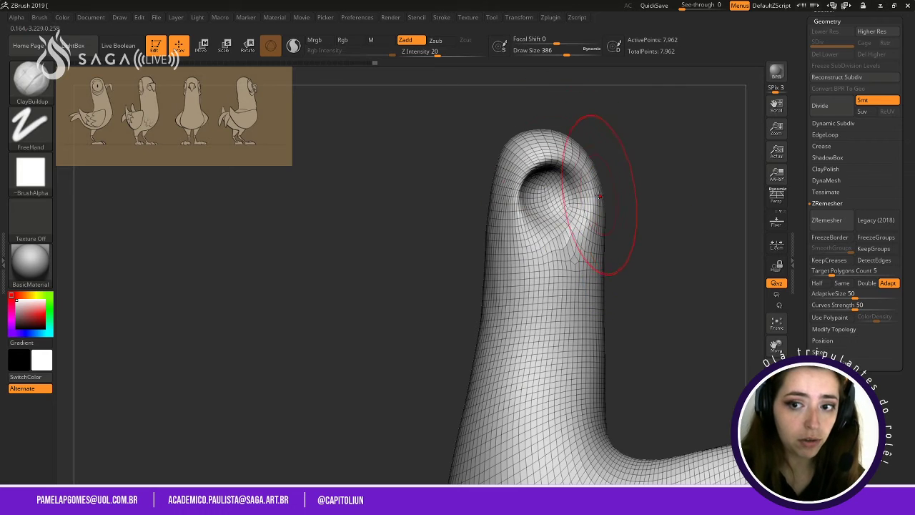
Examine the remeshed edge flow from the head down to the tail, marking it with red on-screen lines, and clear them.
mouse_move(676, 204)
left_mouse_down("alt")
mouse_move(650, 174)
mouse_move(680, 202)
left_mouse_up("alt")
left_click_drag(587, 243, 623, 247)
mouse_move(682, 313)
left_mouse_down()
mouse_move(691, 313)
mouse_move(665, 319)
mouse_move(710, 299)
mouse_move(676, 312)
mouse_move(680, 301)
left_mouse_up()
key("f")
left_click_drag(588, 243, 596, 210)
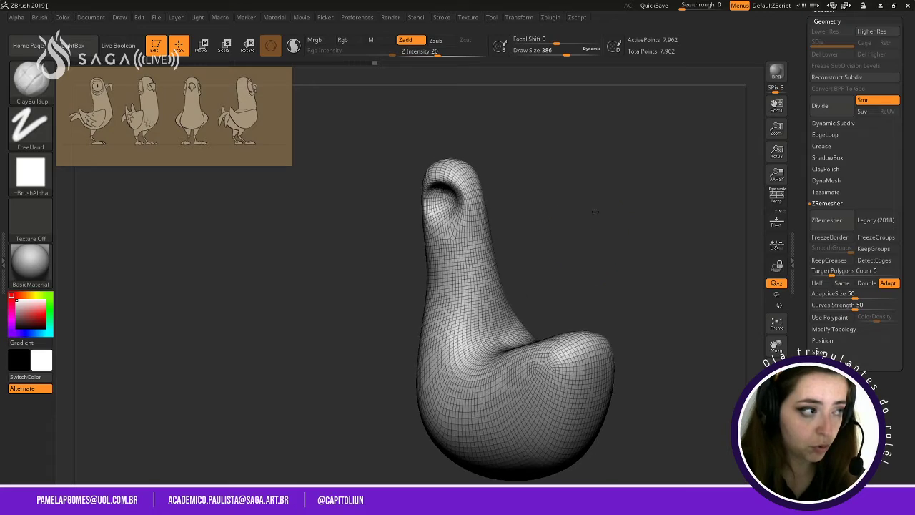
mouse_move(625, 239)
left_mouse_down()
mouse_move(627, 253)
mouse_move(601, 219)
left_mouse_up()
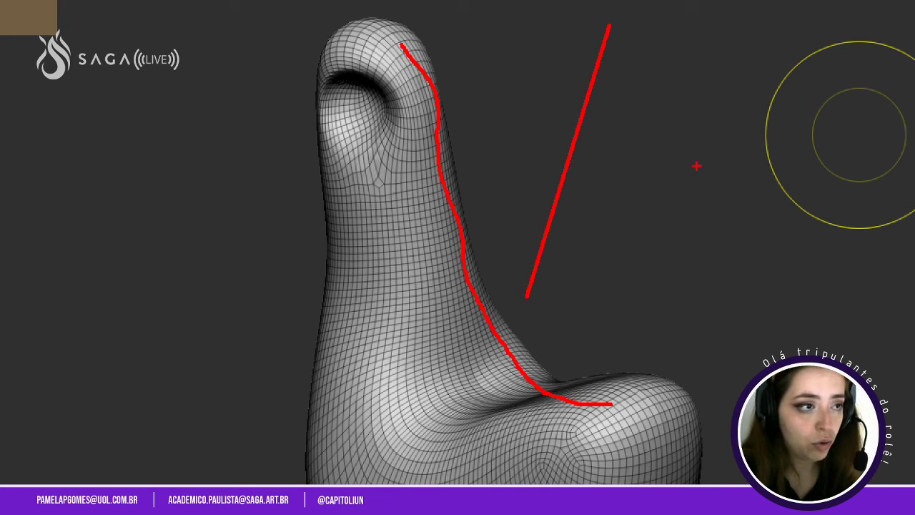
key("ctrl+z")
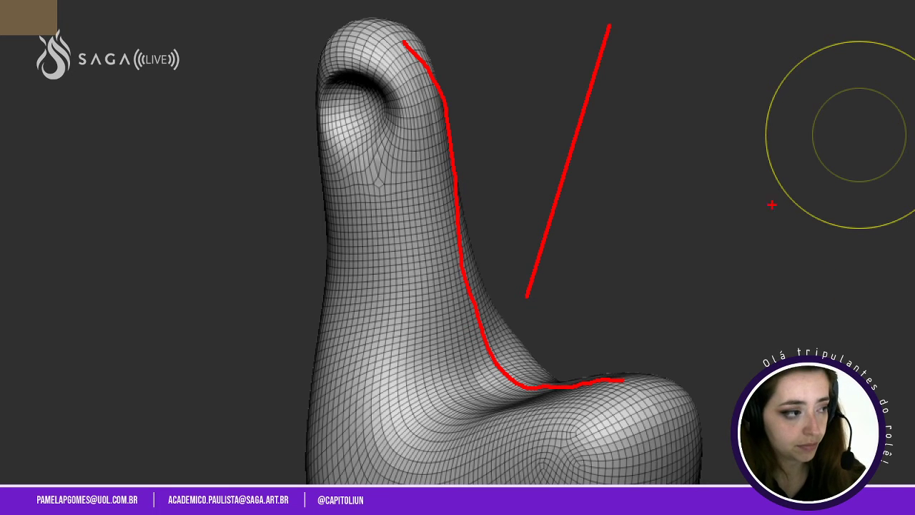
key("Escape")
mouse_move(541, 266)
left_mouse_down()
mouse_move(580, 256)
mouse_move(543, 249)
mouse_move(600, 245)
left_mouse_up()
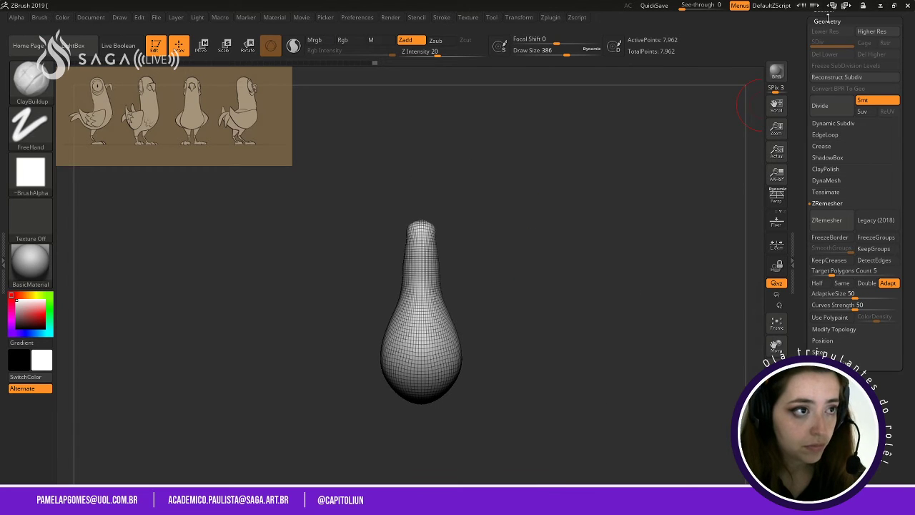
Load the Robçu_Final tool from the 4606B folder and make the pigeon's body the active subtool.
scroll(827, 18, "up", 5)
left_click(824, 32)
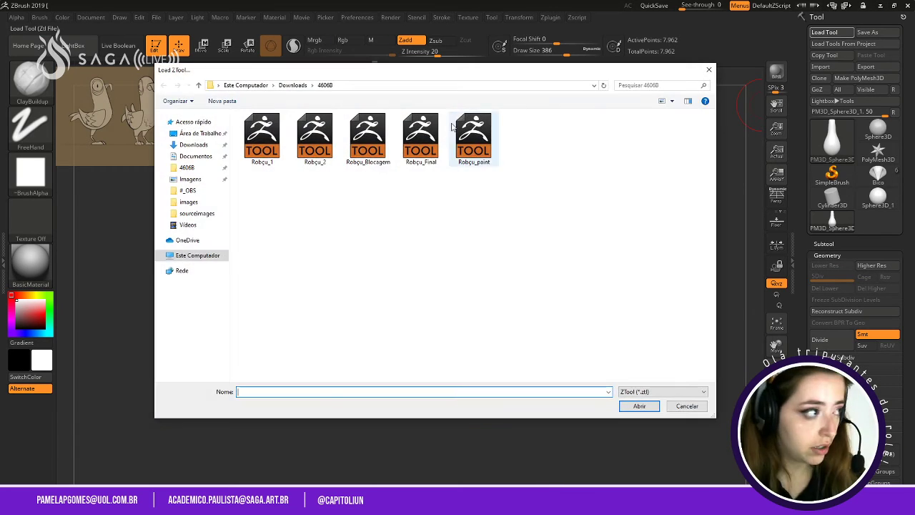
left_click(421, 139)
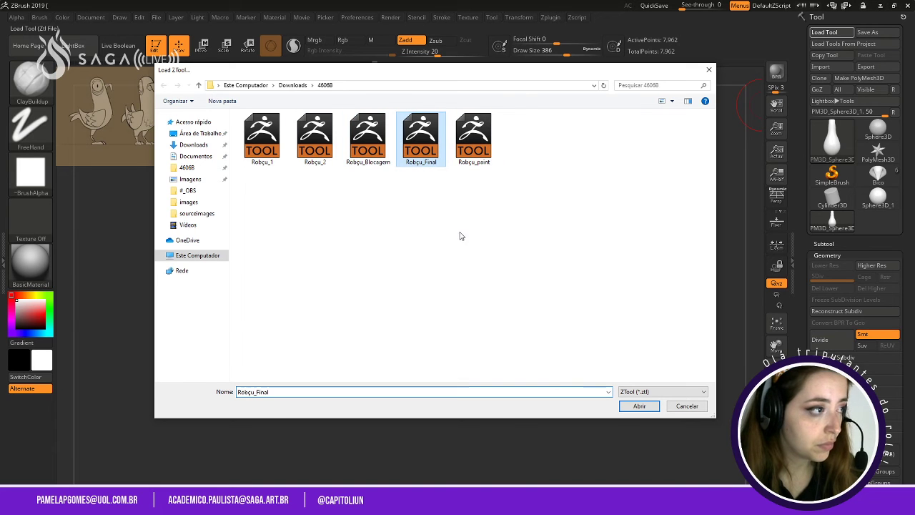
left_click(639, 406)
key("f")
left_click_drag(548, 265, 585, 236)
left_click(489, 228, "alt")
Examine the body's edge flow on the head, neck, chest and wing joints from several sides, and hide the wireframe.
mouse_move(617, 183)
left_mouse_down()
mouse_move(568, 193)
mouse_move(652, 206)
mouse_move(609, 214)
mouse_move(625, 300)
mouse_move(639, 308)
mouse_move(687, 269)
mouse_move(644, 281)
mouse_move(670, 294)
mouse_move(672, 311)
mouse_move(607, 320)
mouse_move(666, 276)
mouse_move(637, 315)
left_mouse_up()
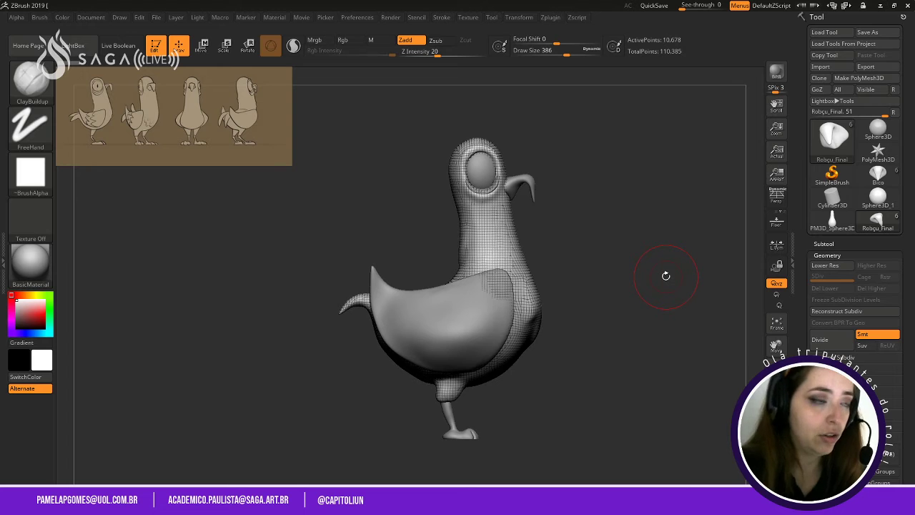
mouse_move(608, 183)
left_mouse_down()
mouse_move(674, 255)
mouse_move(619, 261)
mouse_move(621, 279)
left_mouse_up()
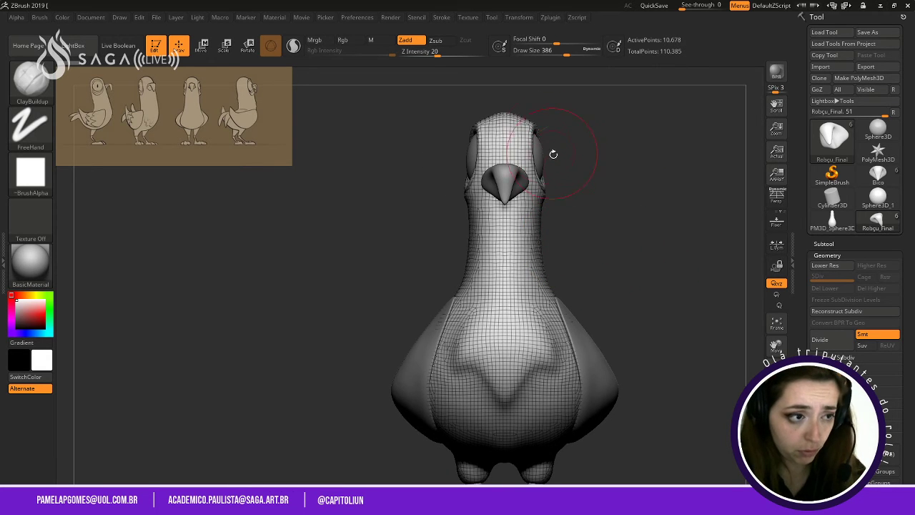
left_click_drag(607, 224, 643, 257, "alt")
mouse_move(617, 329)
left_mouse_down()
mouse_move(551, 328)
mouse_move(617, 298)
mouse_move(634, 262)
mouse_move(648, 310)
mouse_move(616, 239)
mouse_move(607, 254)
mouse_move(646, 247)
mouse_move(653, 258)
mouse_move(576, 236)
mouse_move(599, 238)
left_mouse_up()
key("b")
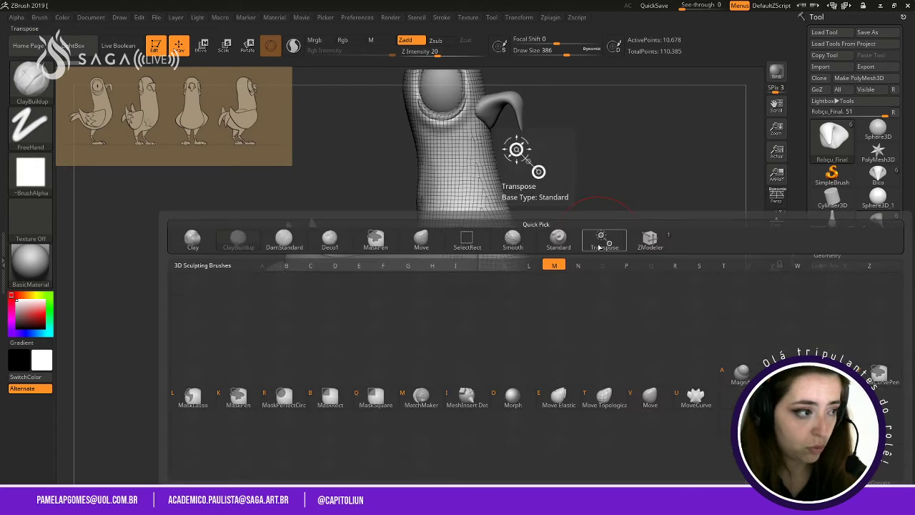
key("v")
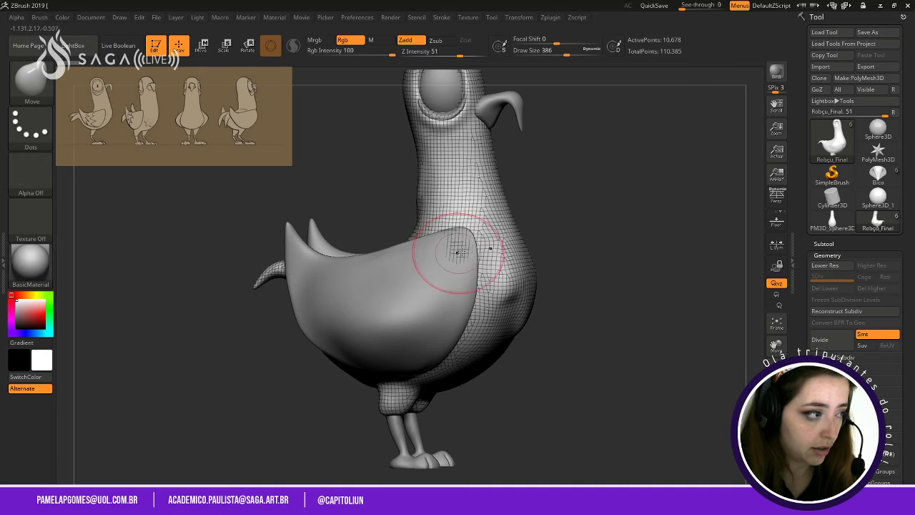
left_click_drag(642, 251, 572, 250)
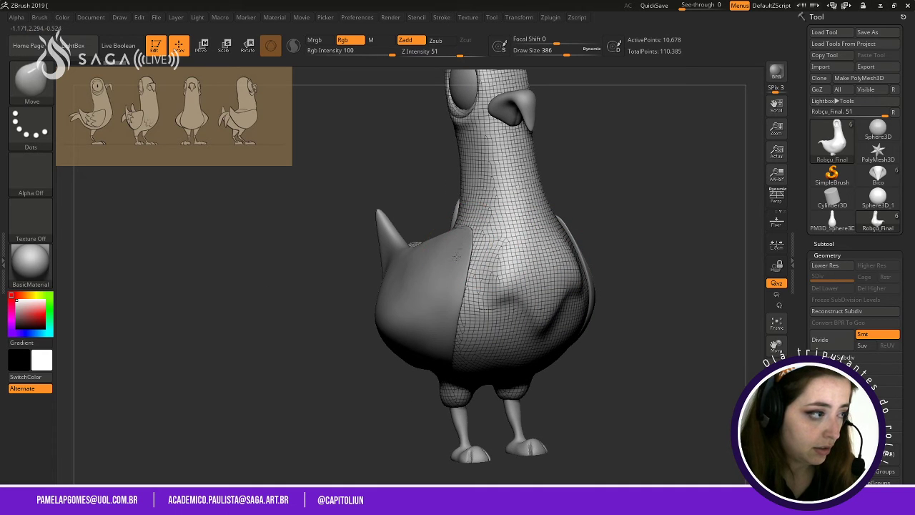
left_click_drag(676, 226, 639, 223, "shift")
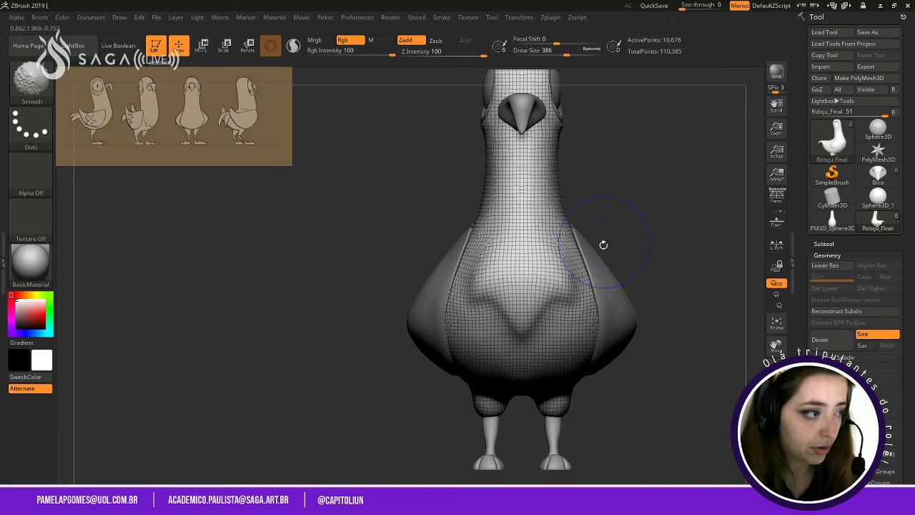
left_click_drag(665, 268, 631, 216, "alt")
key("shift+f")
Build up the thighs and their transition into the belly using ClayBuildup with a draw size of 128.
left_click_drag(594, 153, 550, 270)
left_click_drag(590, 233, 568, 250, "alt")
left_click_drag(601, 319, 697, 161, "alt")
left_click_drag(669, 308, 622, 250)
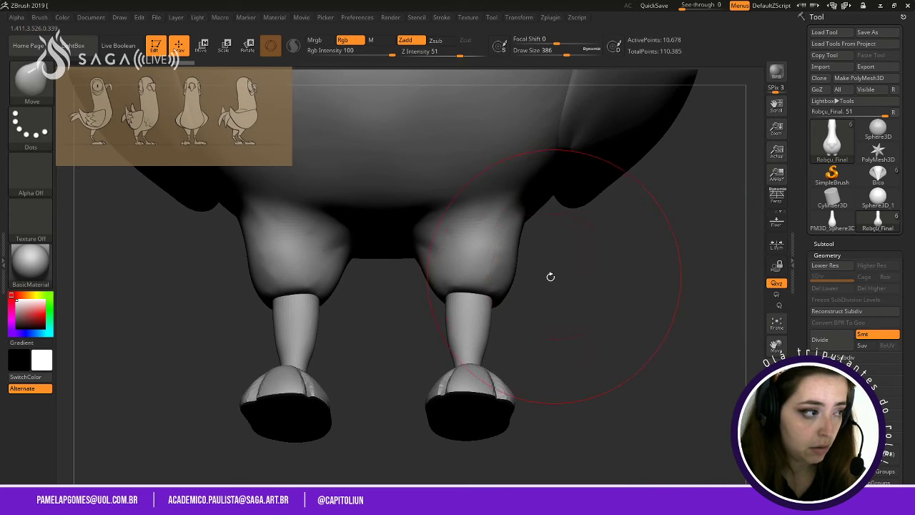
key("space")
mouse_move(542, 276)
left_mouse_down()
mouse_move(529, 276)
mouse_move(643, 322)
mouse_move(601, 300)
left_mouse_up()
key("b")
key("c")
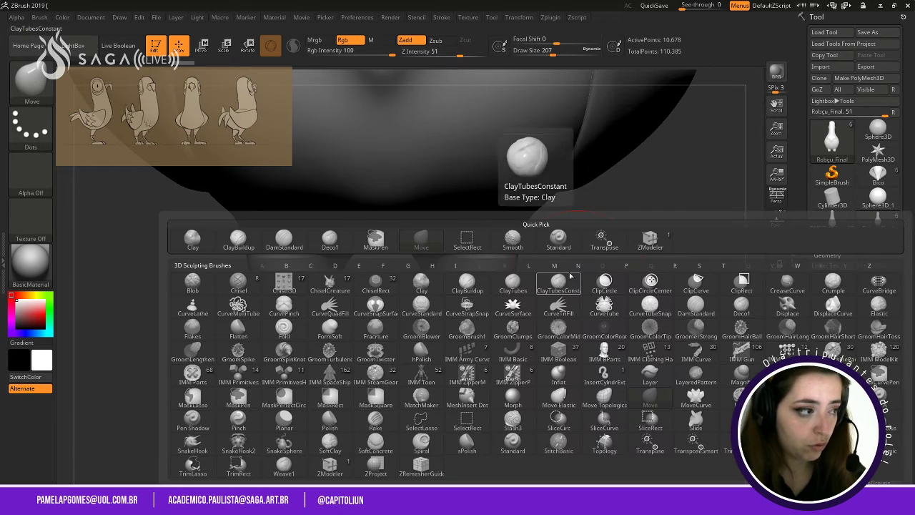
key("b")
key("space")
mouse_move(468, 279)
left_mouse_down()
mouse_move(434, 303)
mouse_move(468, 303)
left_mouse_up()
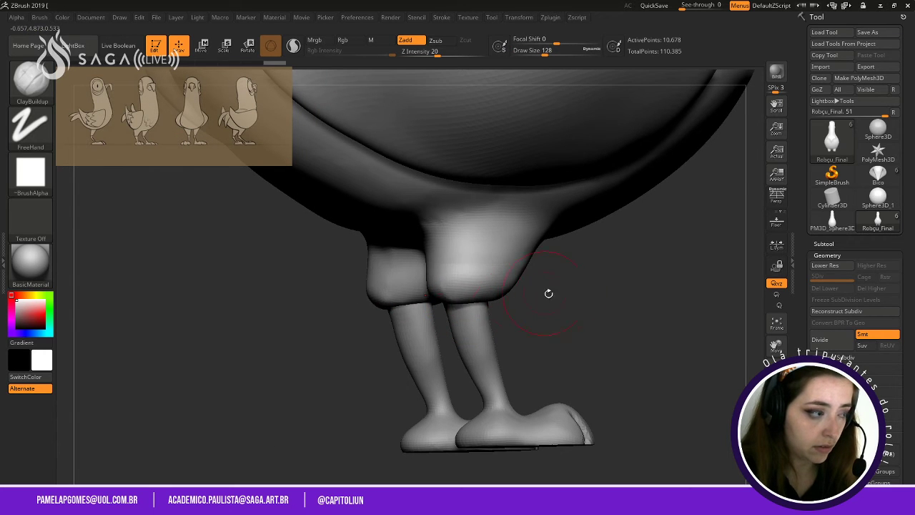
mouse_move(548, 293)
left_mouse_down()
mouse_move(495, 294)
mouse_move(521, 279)
left_mouse_up()
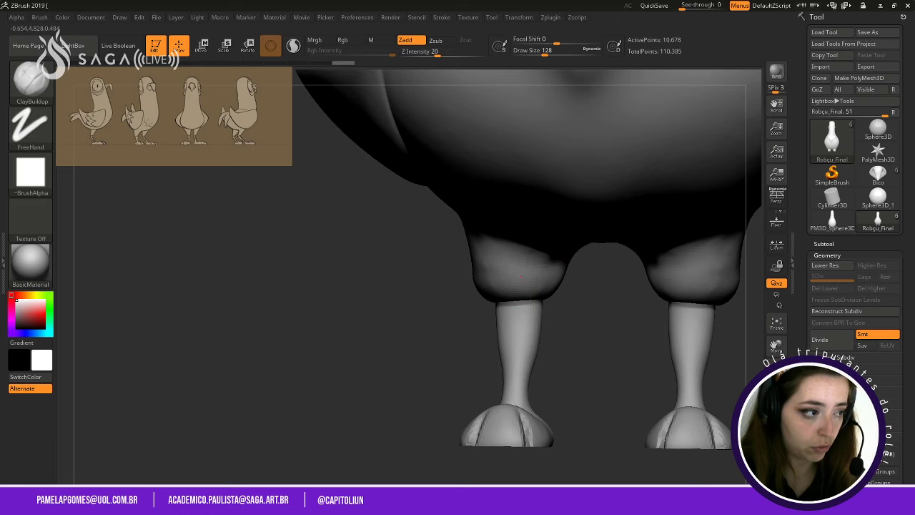
left_click_drag(578, 298, 597, 303)
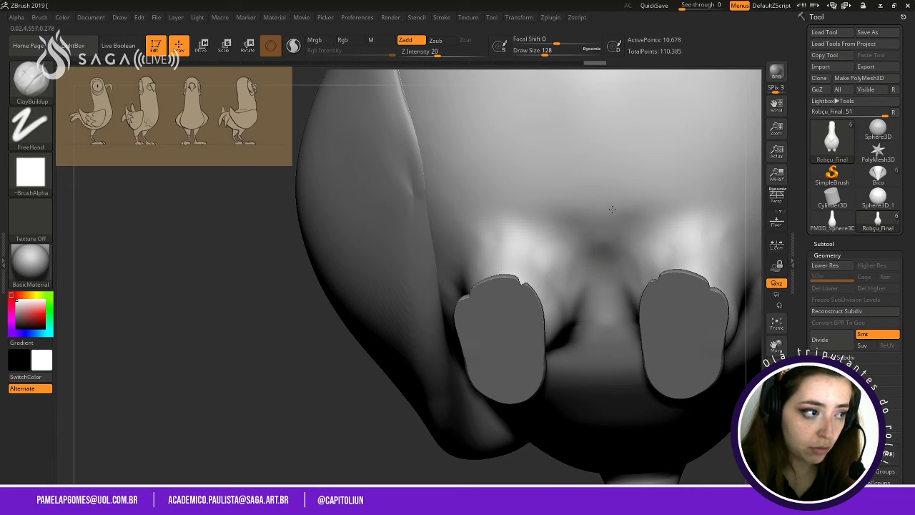
Smooth the thighs and the belly surface between them from below, and undo the last stroke.
left_click_drag(335, 371, 398, 291, "alt")
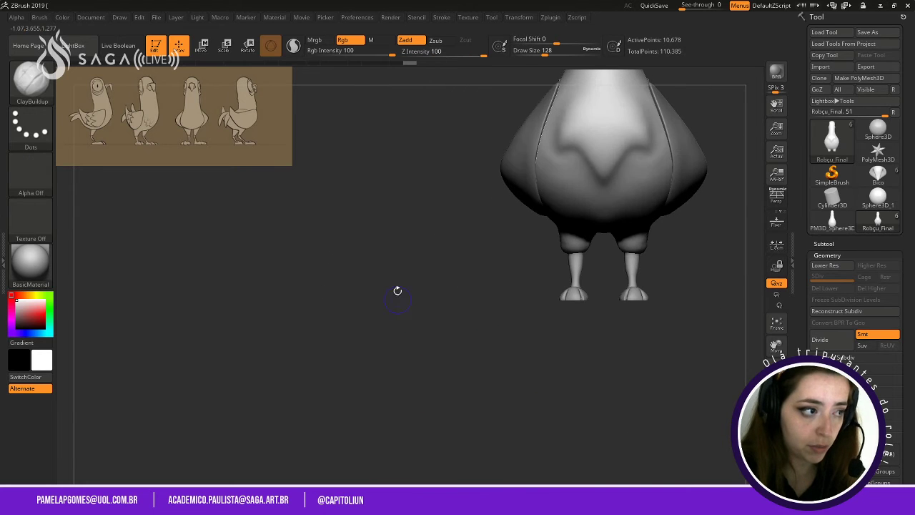
left_click_drag(481, 281, 490, 322)
mouse_move(640, 255)
left_mouse_down("shift")
mouse_move(623, 249)
mouse_move(619, 208)
left_mouse_up("shift")
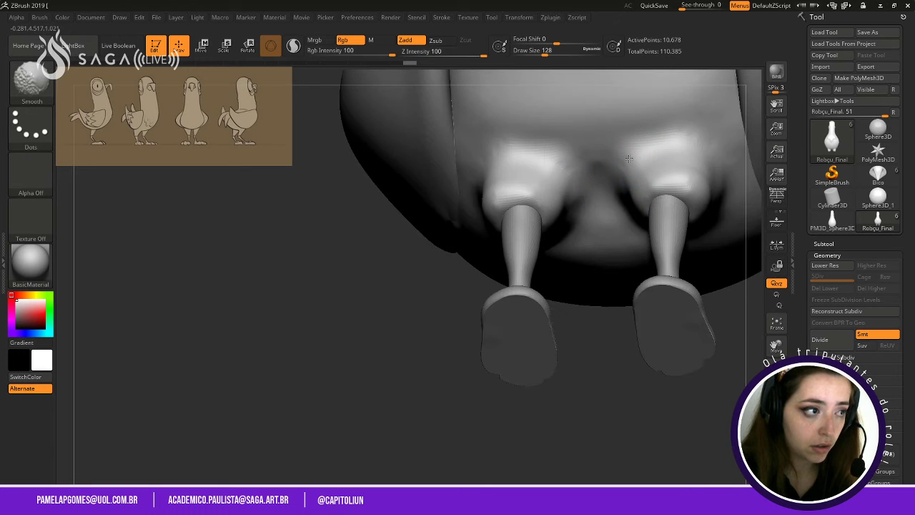
left_click_drag(629, 159, 611, 167, "shift")
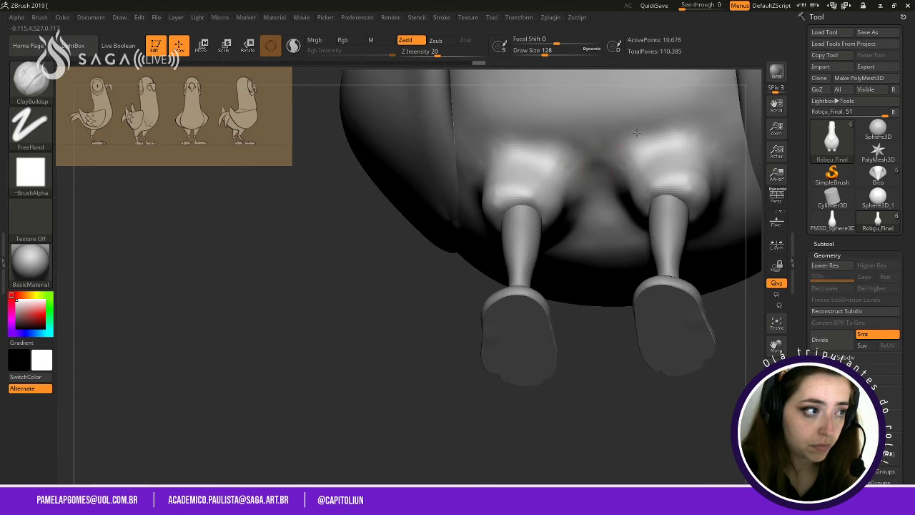
mouse_move(653, 119)
left_mouse_down("shift")
mouse_move(652, 143)
mouse_move(678, 165)
left_mouse_up("shift")
mouse_move(694, 198)
left_mouse_down("shift")
mouse_move(665, 191)
mouse_move(672, 188)
mouse_move(681, 206)
left_mouse_up("shift")
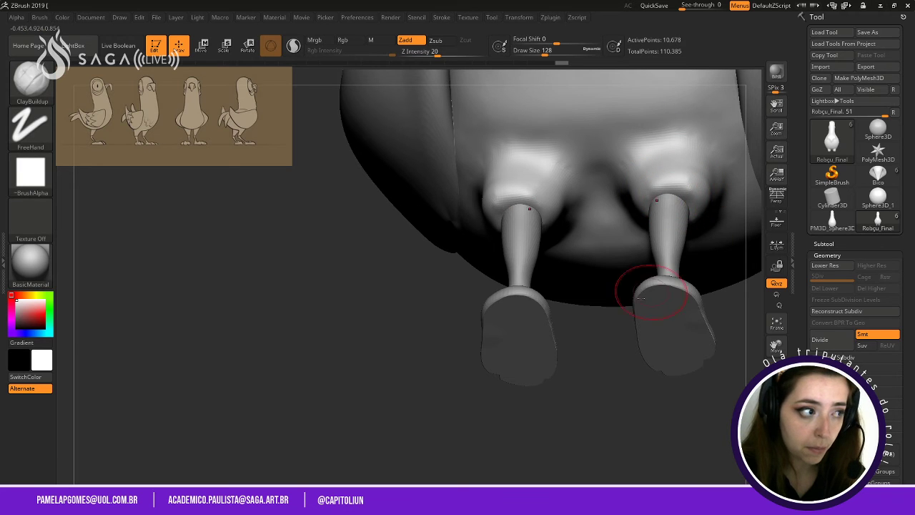
left_click_drag(641, 298, 621, 265)
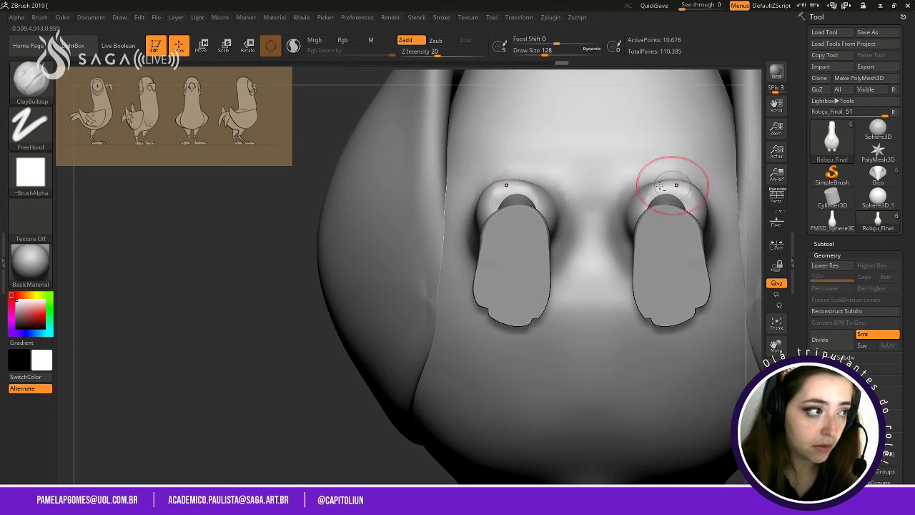
left_click_drag(305, 422, 405, 413)
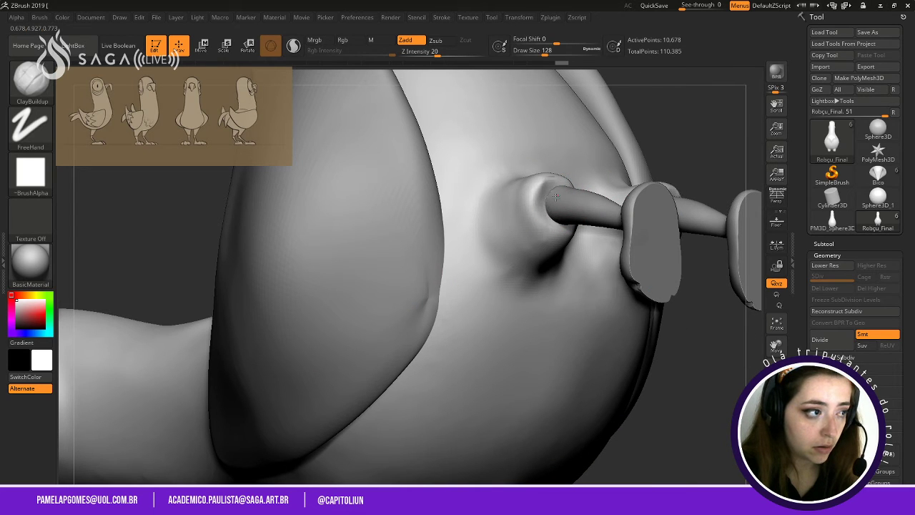
key("ctrl+z")
Taper the lower thighs inward toward the shins with the Move brush at draw size 338.
mouse_move(698, 143)
left_mouse_down("alt")
mouse_move(688, 123)
mouse_move(676, 208)
mouse_move(662, 188)
left_mouse_up("alt")
key("b")
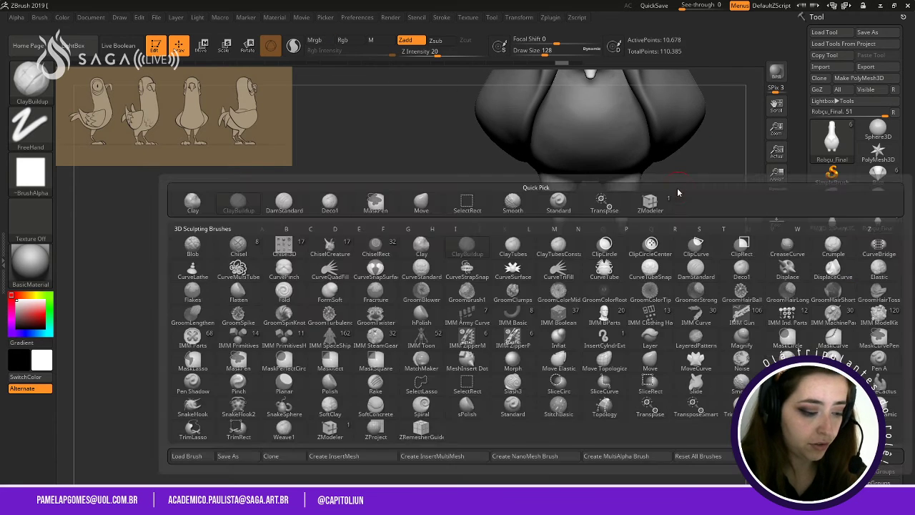
key("m")
key("v")
key("space")
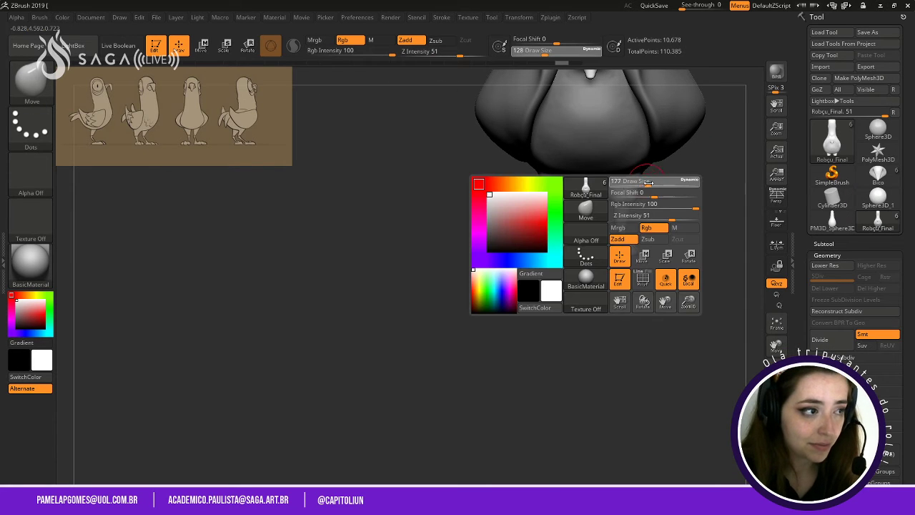
left_click_drag(660, 181, 693, 273)
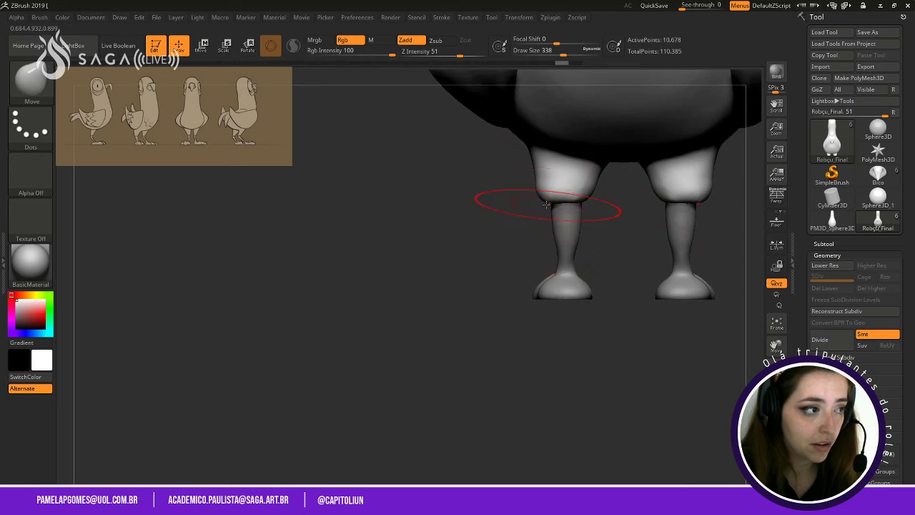
left_click_drag(536, 196, 548, 198)
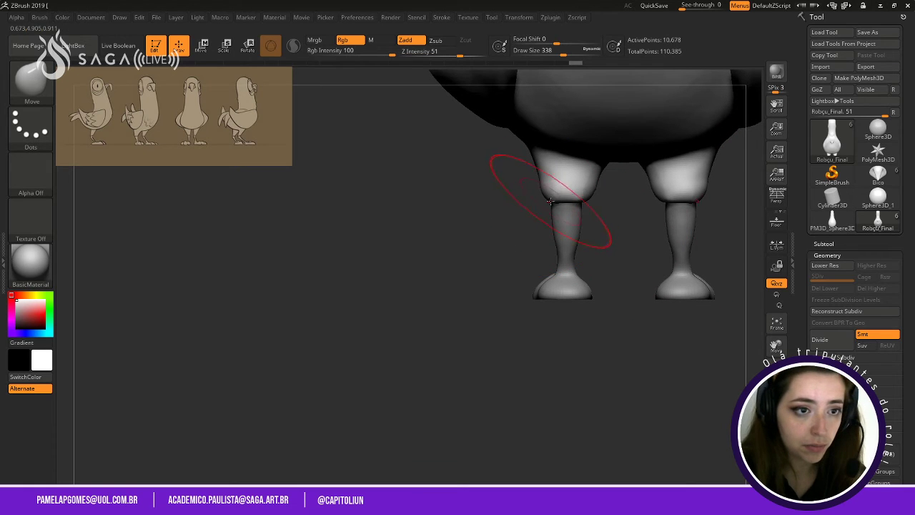
mouse_move(551, 207)
left_mouse_down("shift")
mouse_move(542, 189)
mouse_move(550, 201)
mouse_move(586, 205)
mouse_move(576, 214)
mouse_move(579, 206)
left_mouse_up("shift")
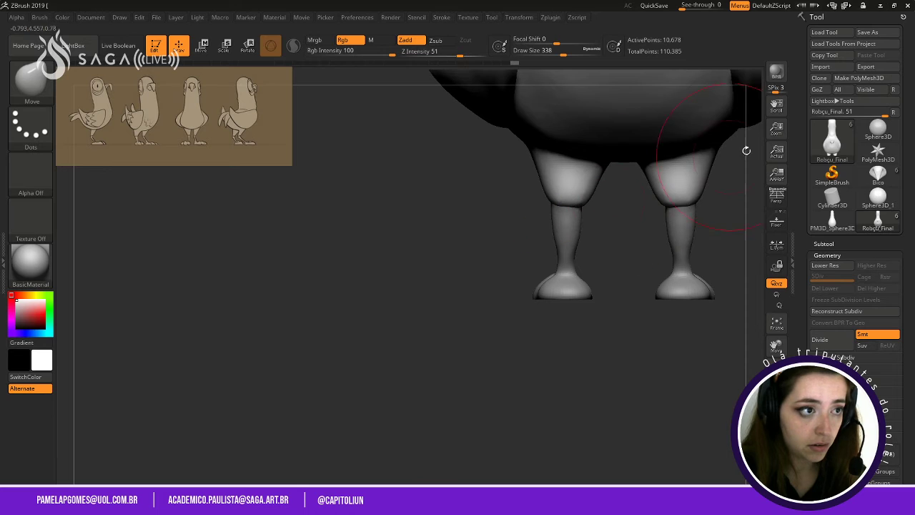
left_click(829, 243)
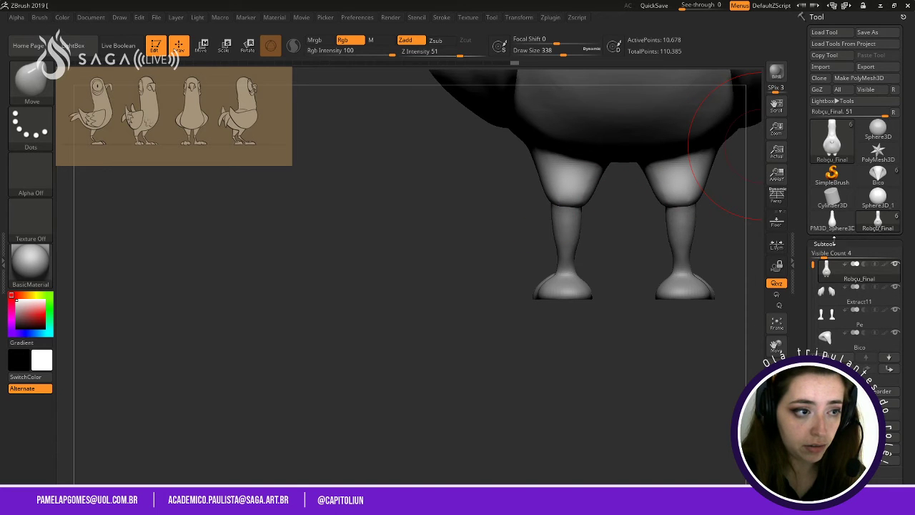
left_click(829, 243)
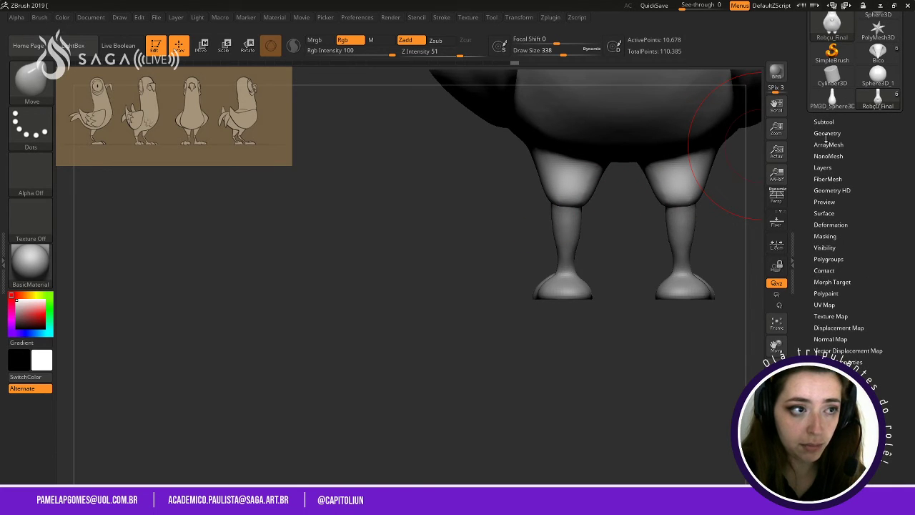
left_click(828, 133)
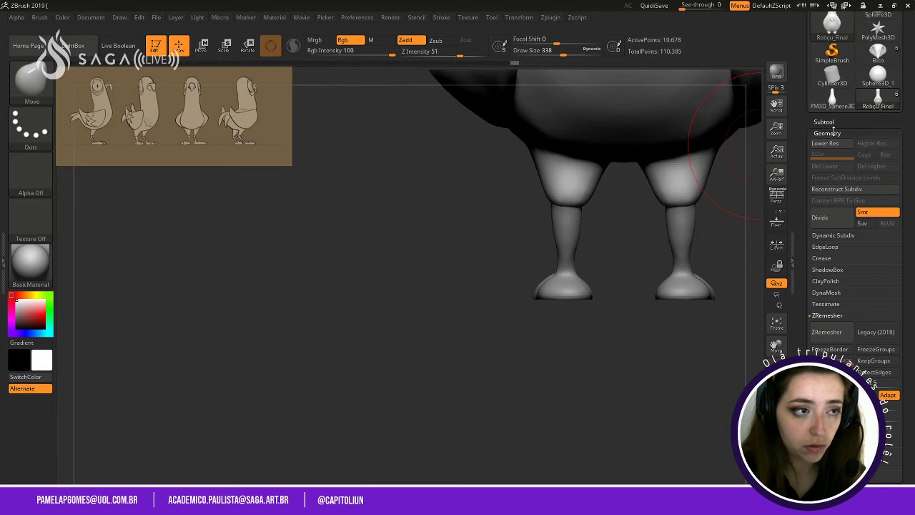
scroll(833, 131, "down", 3)
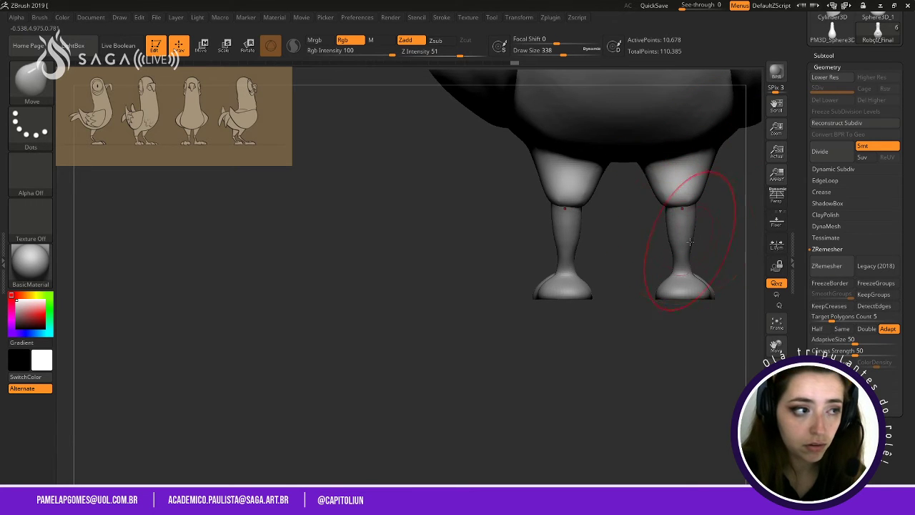
Refine the thigh contours from the side, back and front with the Move brush at draw size 257.
left_click_drag(626, 236, 578, 231)
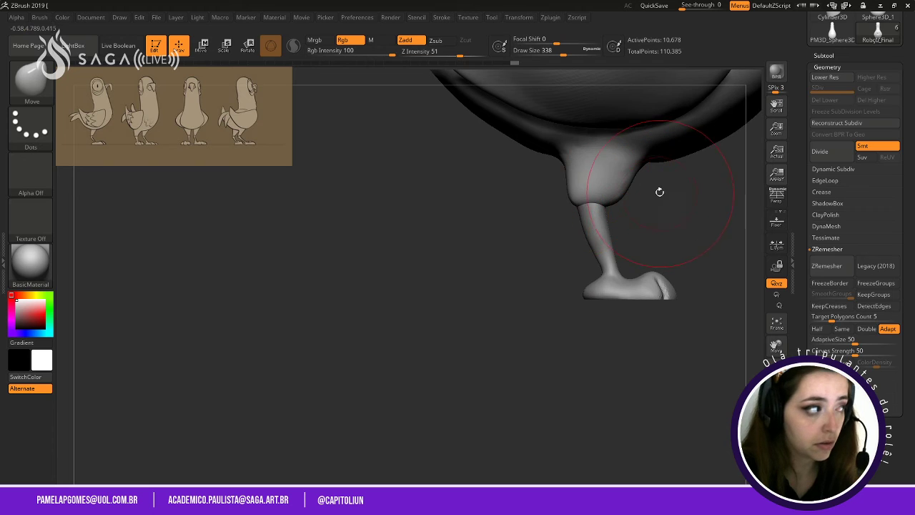
key("space")
mouse_move(647, 190)
left_mouse_down()
mouse_move(626, 190)
mouse_move(609, 212)
mouse_move(613, 236)
left_mouse_up()
left_click_drag(648, 205, 539, 240, "alt")
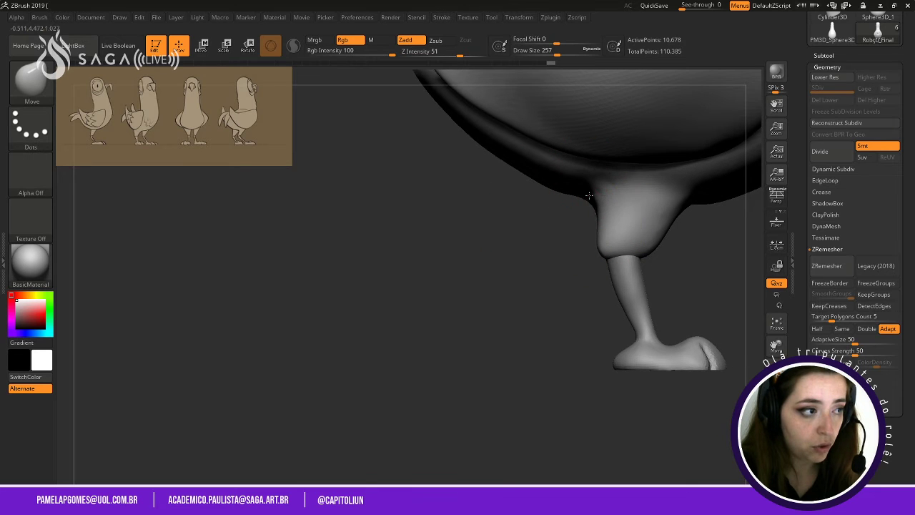
right_click_drag(598, 195, 565, 229)
left_click_drag(566, 229, 576, 230)
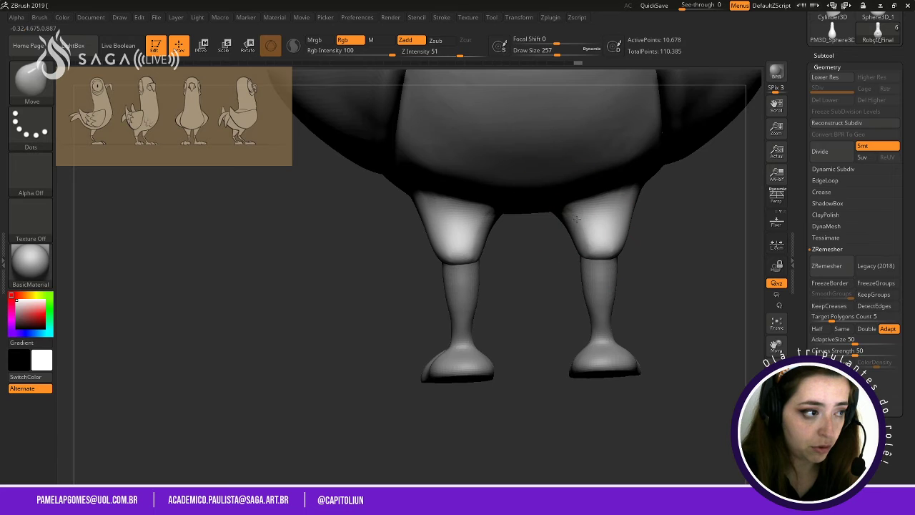
right_click_drag(581, 230, 644, 229)
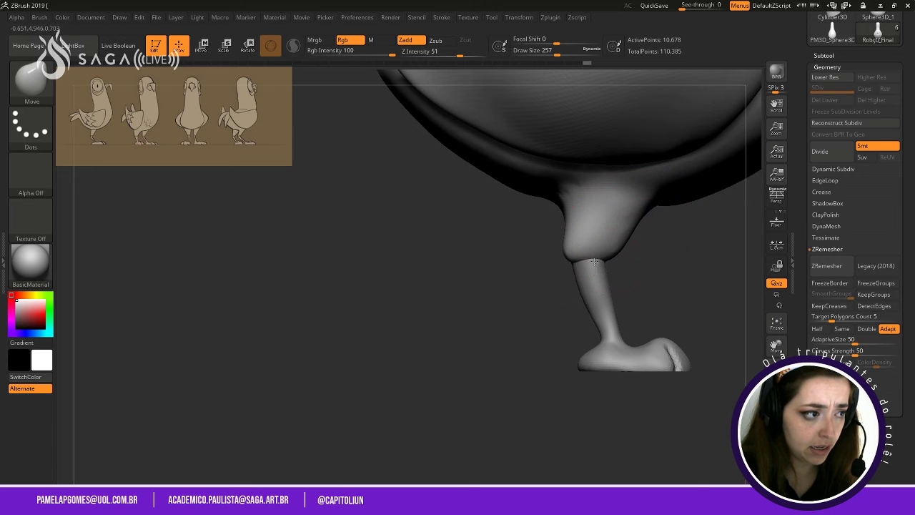
right_click_drag(594, 262, 595, 252, "shift")
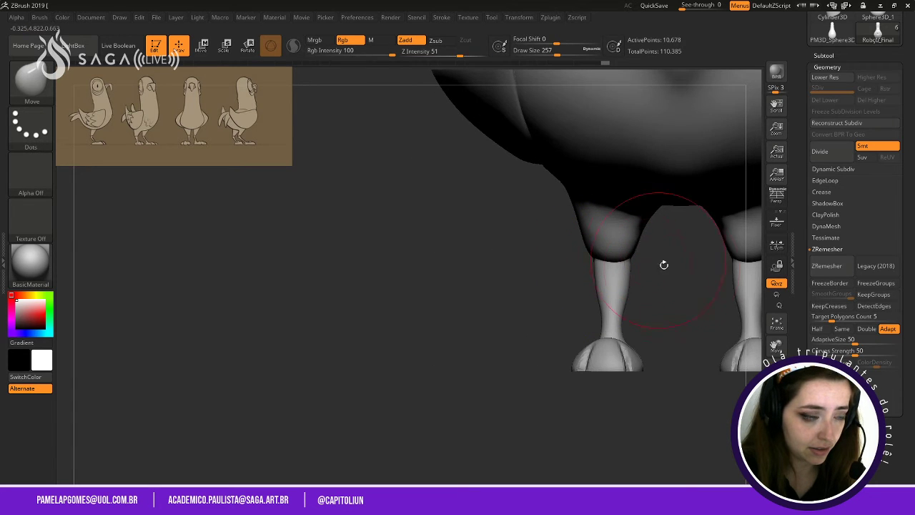
Examine the whole pigeon from both sides, selecting the wings and eyes to review their mesh.
right_click_drag(664, 265, 725, 204, "shift")
mouse_move(718, 245)
right_mouse_down("alt")
mouse_move(653, 284)
mouse_move(634, 198)
mouse_move(694, 196)
mouse_move(635, 197)
right_mouse_up("alt")
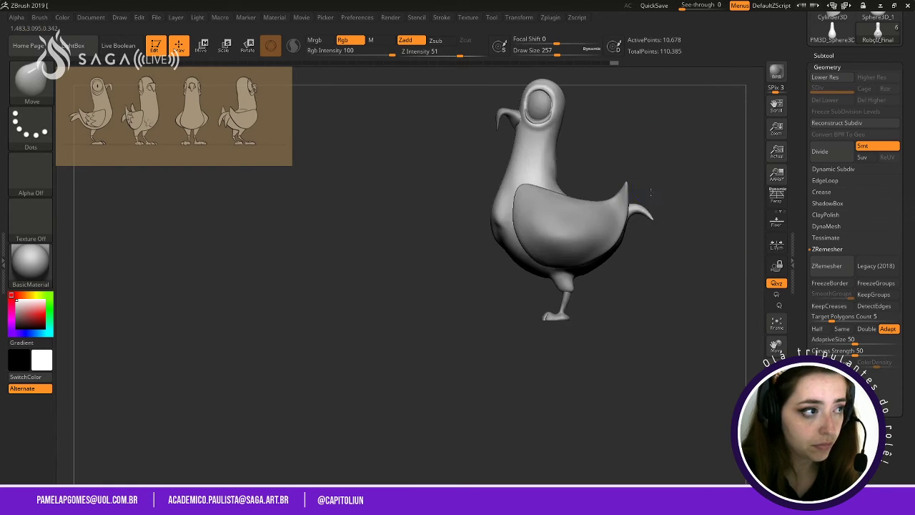
right_click_drag(639, 149, 630, 269, "alt")
left_click(628, 268, "alt")
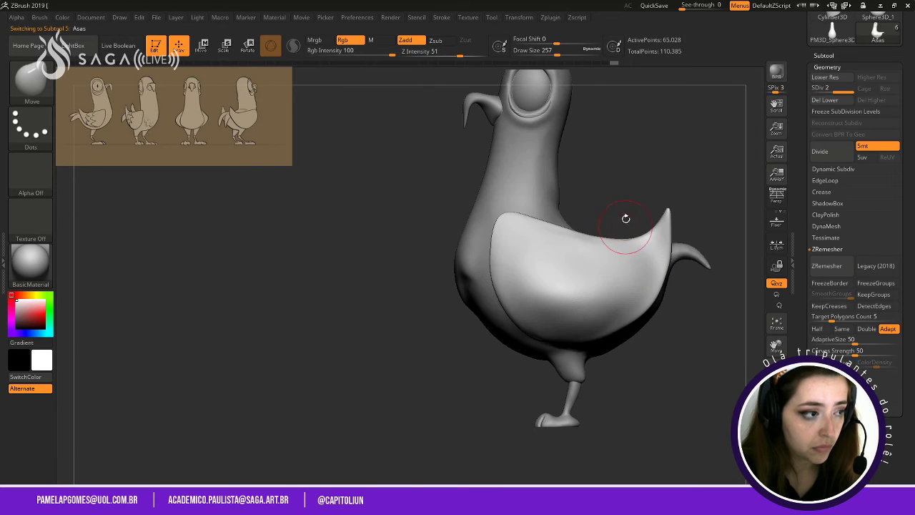
right_click_drag(625, 214, 602, 188)
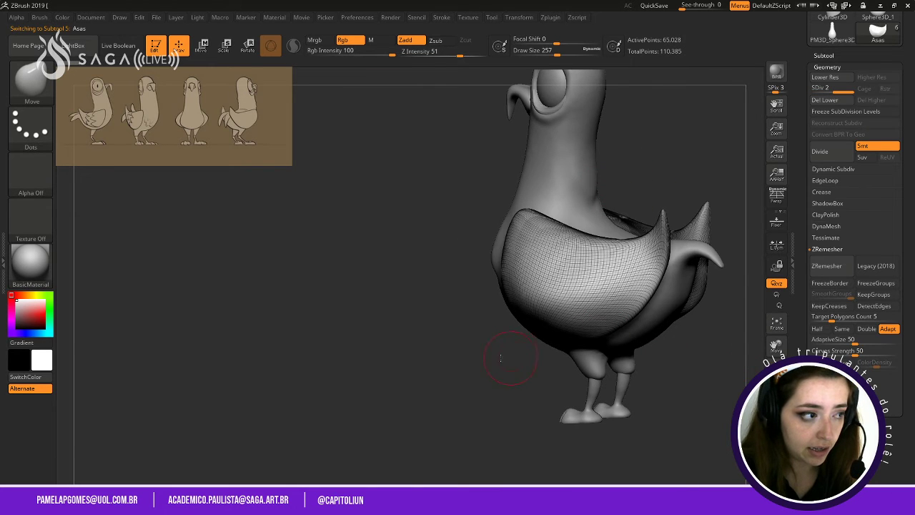
mouse_move(501, 357)
right_mouse_down()
mouse_move(451, 341)
mouse_move(484, 312)
mouse_move(494, 278)
right_mouse_up()
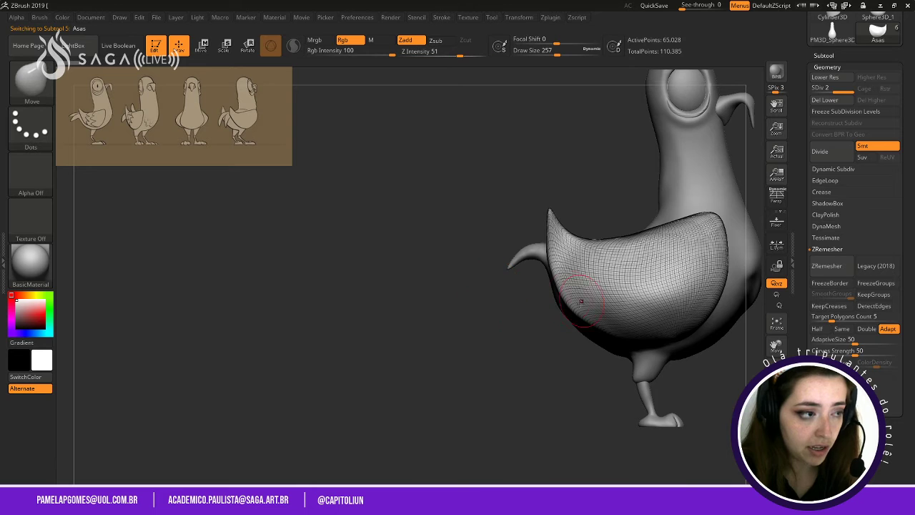
right_click_drag(582, 301, 560, 285)
mouse_move(618, 186)
right_mouse_down()
mouse_move(654, 192)
mouse_move(672, 176)
mouse_move(689, 195)
mouse_move(627, 178)
mouse_move(593, 183)
mouse_move(633, 183)
right_mouse_up()
right_click_drag(692, 212, 713, 249, "alt")
right_click_drag(572, 164, 605, 153)
left_click(562, 130, "alt")
right_click_drag(572, 125, 614, 121)
left_click(578, 113, "alt")
right_click_drag(699, 165, 588, 221, "alt")
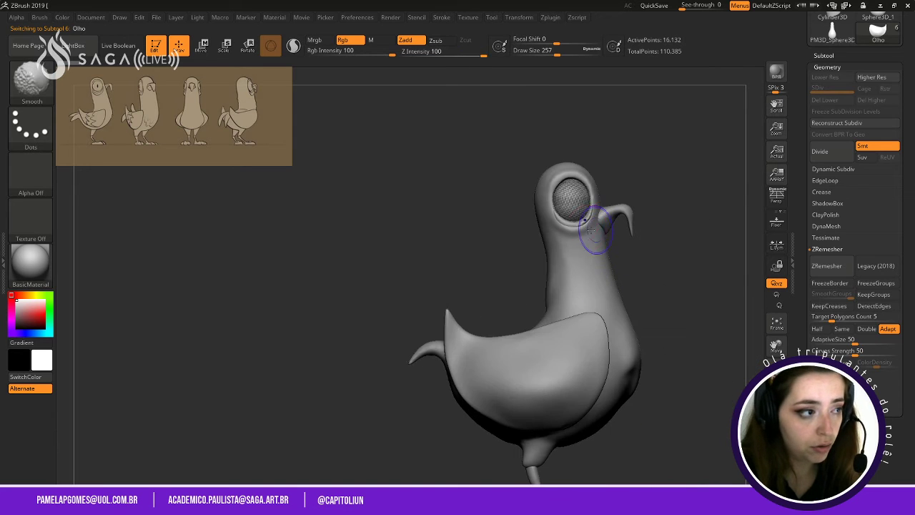
Select the lower eyelid piece and activate Dynamic Subdiv on it.
right_click_drag(687, 163, 693, 280, "ctrl")
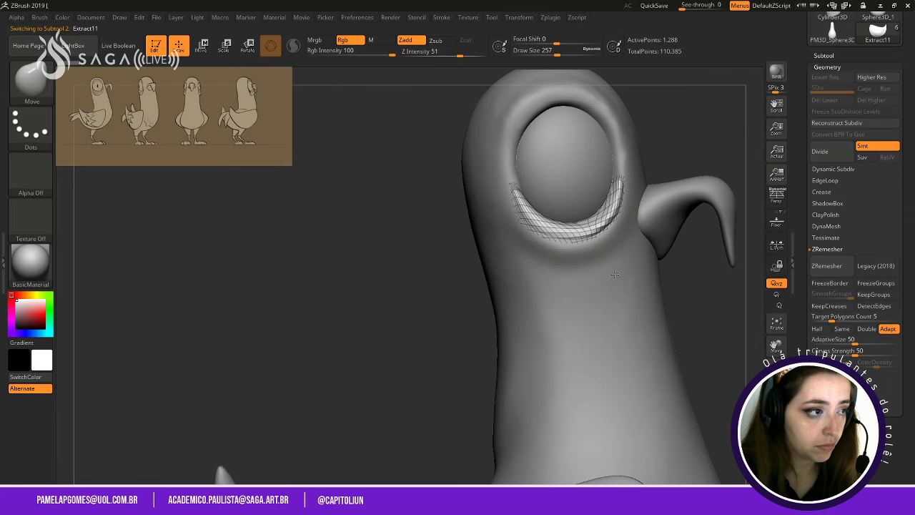
left_click(667, 306, "alt")
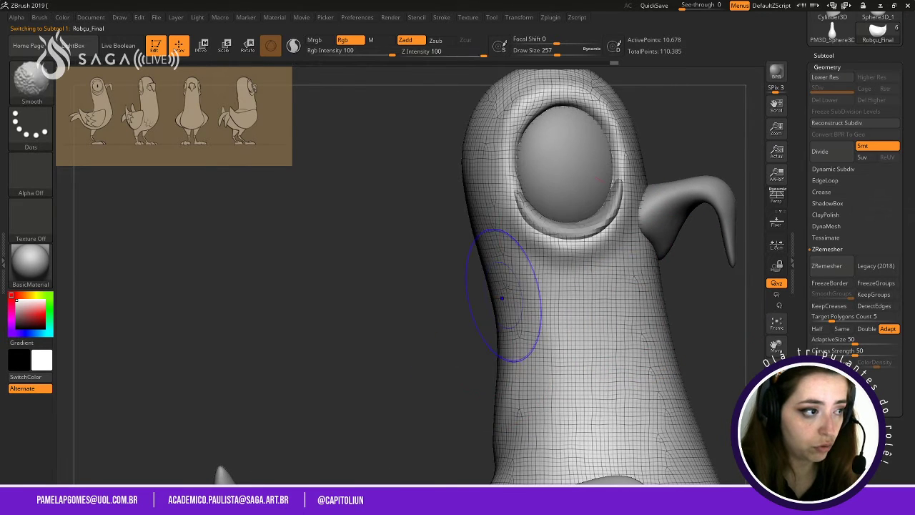
left_click(566, 228, "alt")
key("d")
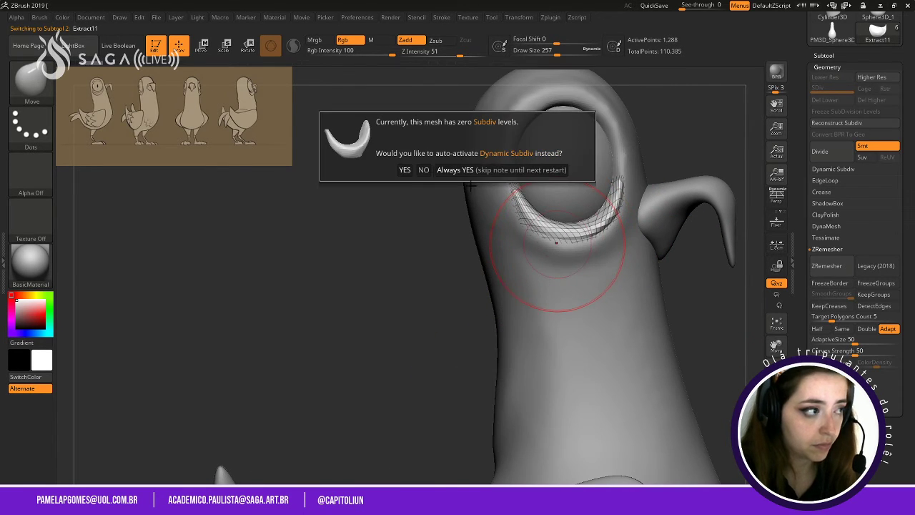
left_click(405, 170)
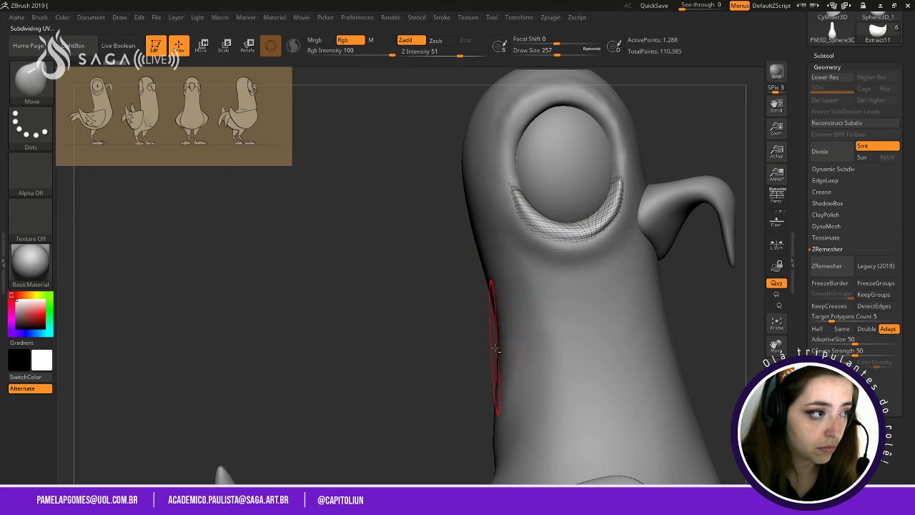
Select the body and the beak in turn to inspect their surfaces from the front and side.
left_click(536, 347, "alt")
left_click_drag(474, 374, 525, 319)
left_click(645, 224, "alt")
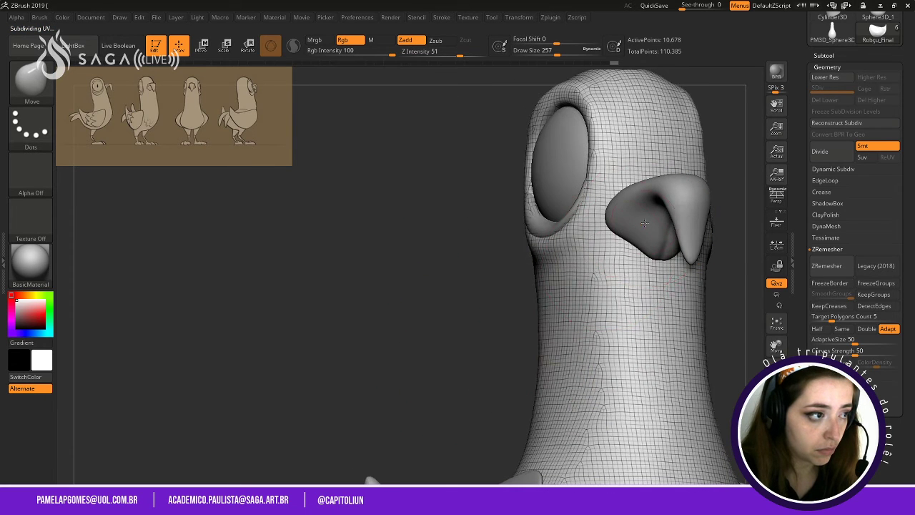
left_click(644, 219, "alt")
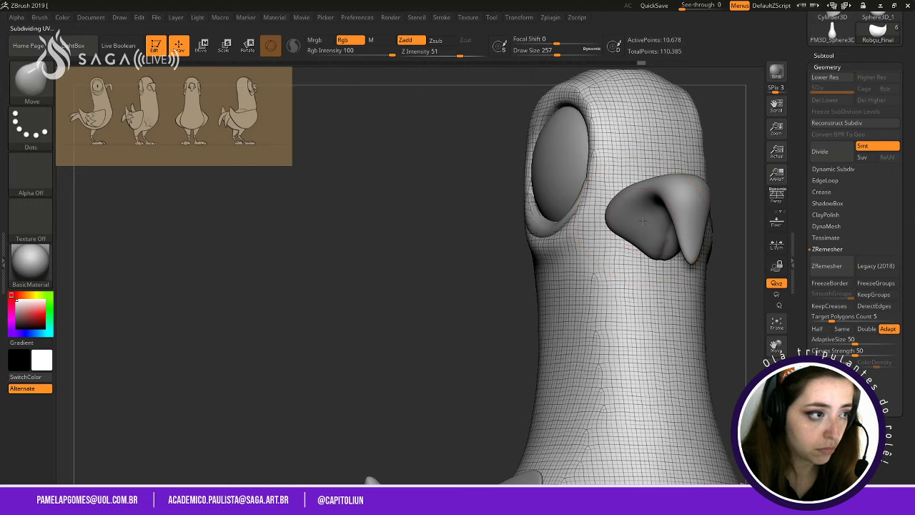
left_click(643, 222, "alt")
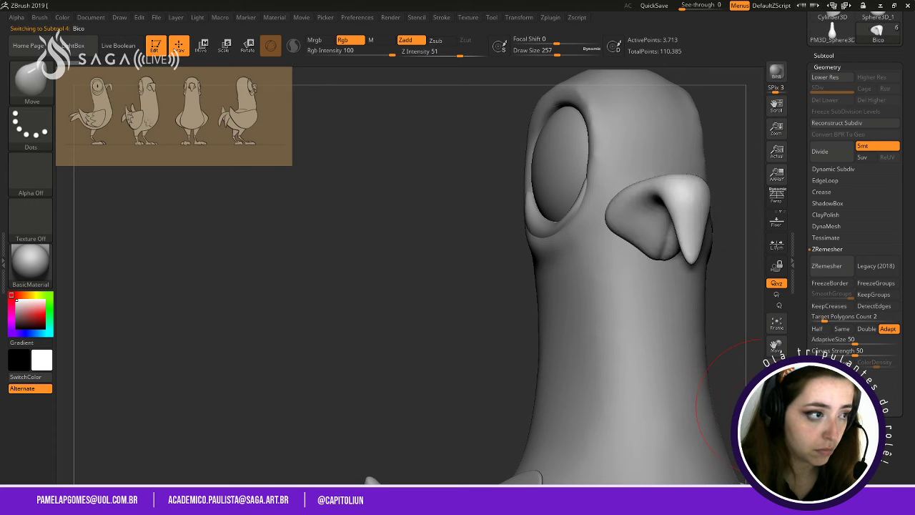
left_click_drag(502, 382, 592, 347)
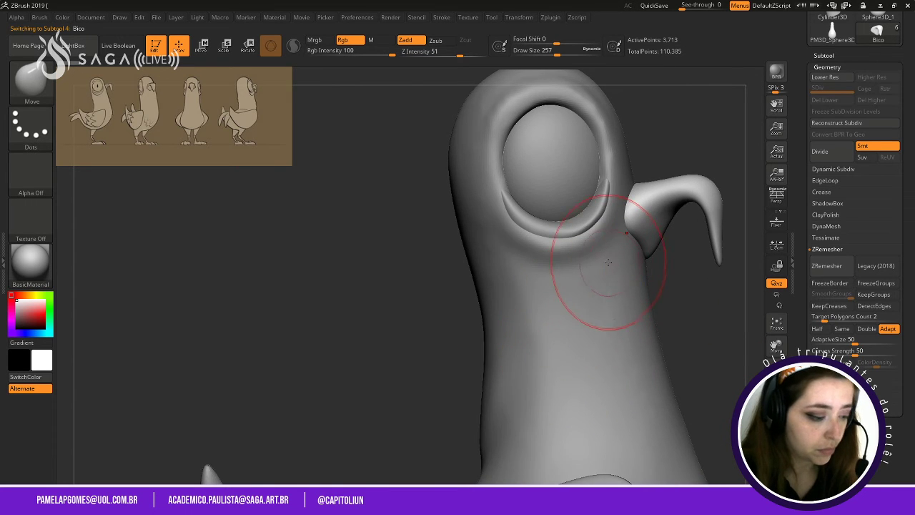
Select the lower eyelid and refine its end near the beak with the Move brush at draw size 158, smoothing the tip.
key("b")
key("space")
left_click_drag(513, 216, 503, 215)
left_click(516, 216, "alt")
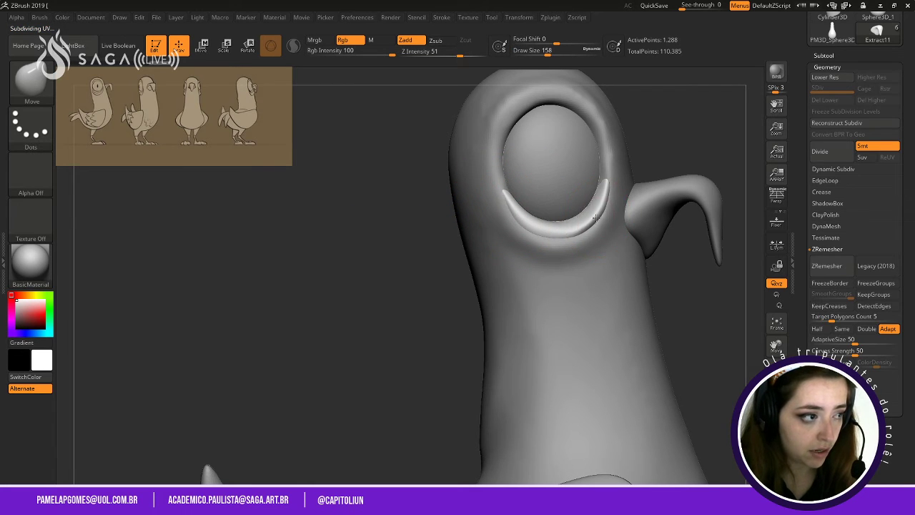
key("shift")
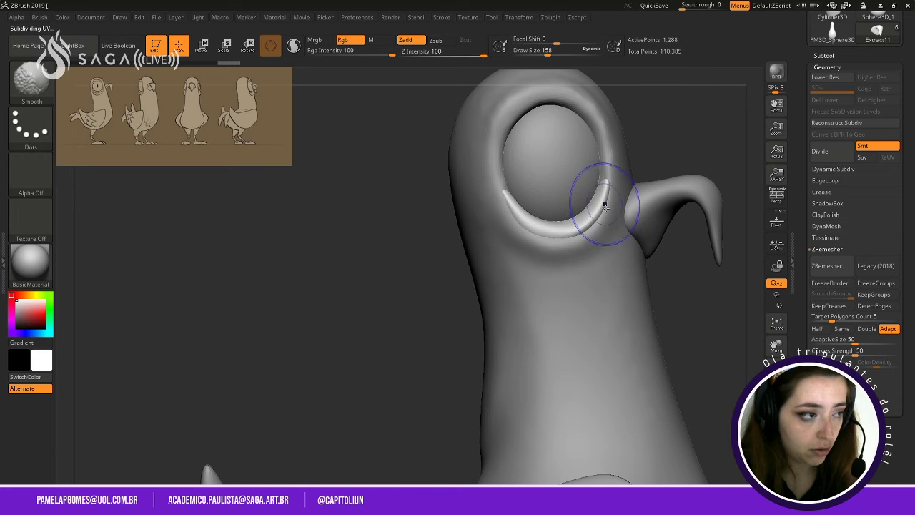
key("shift")
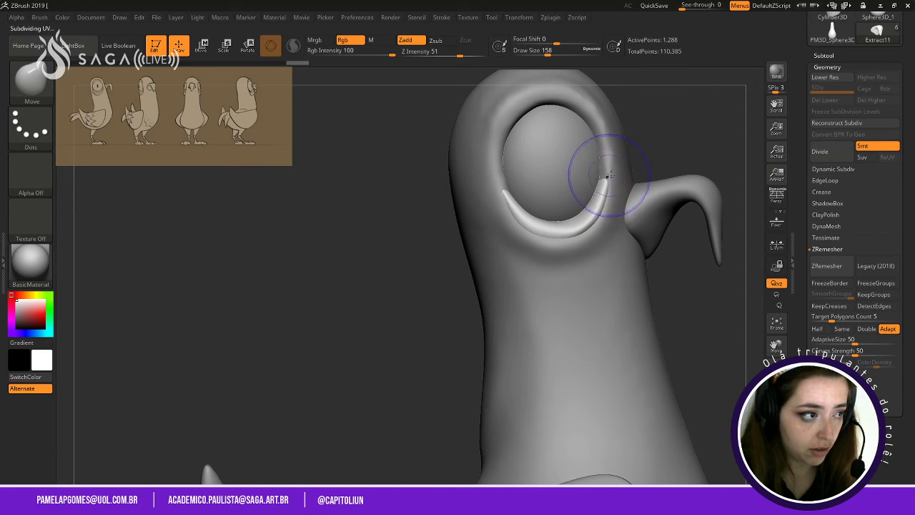
left_click_drag(675, 161, 639, 163)
key("shift")
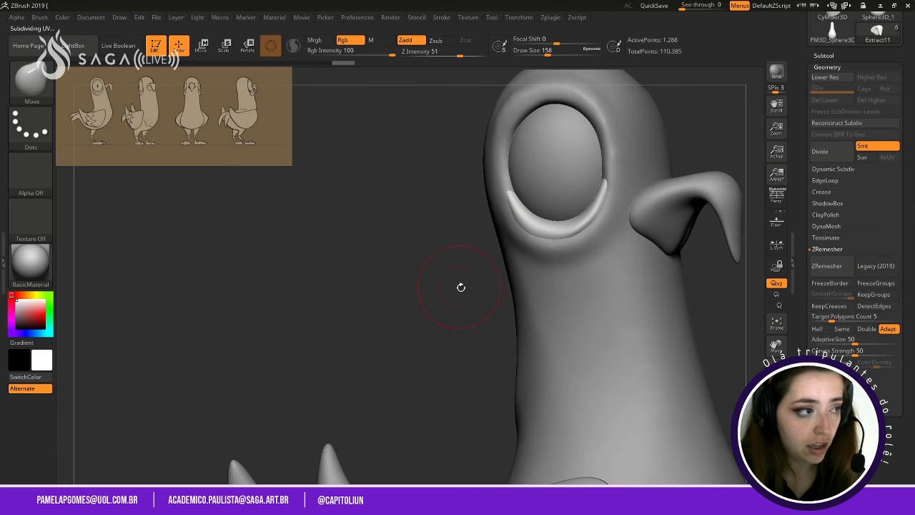
Build up the body surface around the lower eyelid with ClayBuildup at draw size 124.
left_click_drag(459, 286, 547, 269, "alt")
left_click(545, 274, "alt")
key("b")
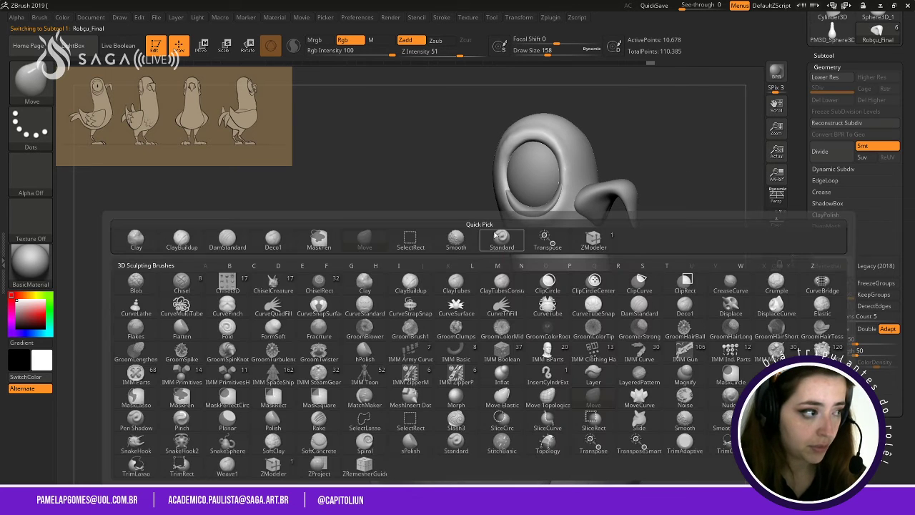
left_click(415, 281)
mouse_move(442, 233)
left_mouse_down("alt")
mouse_move(460, 292)
mouse_move(443, 273)
left_mouse_up("alt")
key("space")
left_click_drag(479, 191, 469, 189)
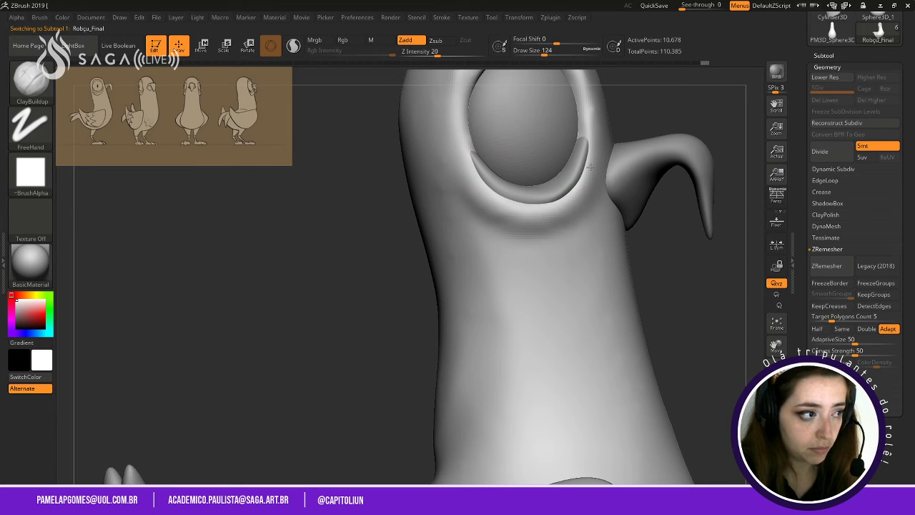
Refine the rim behind and below the eye with ClayBuildup at draw size 87 and smooth it into the neck.
mouse_move(708, 278)
left_mouse_down()
mouse_move(679, 273)
mouse_move(723, 276)
left_mouse_up()
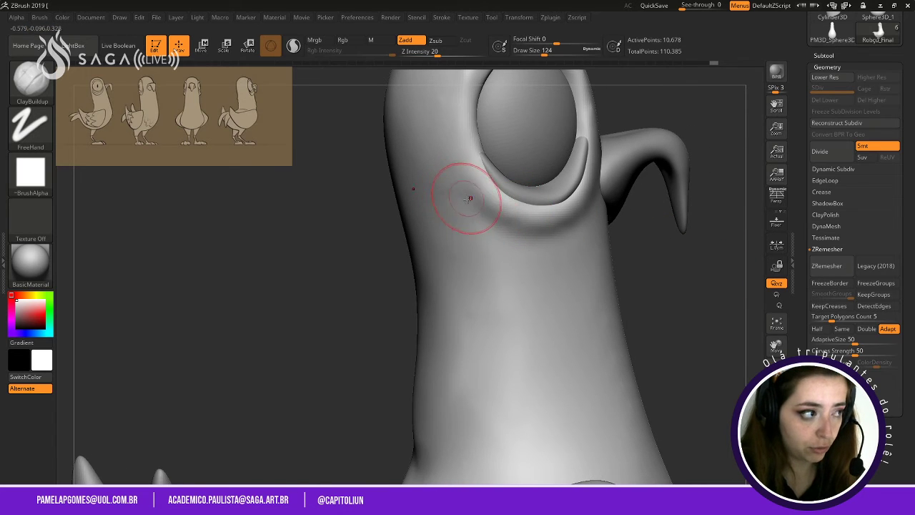
key("space")
left_click_drag(468, 199, 462, 192)
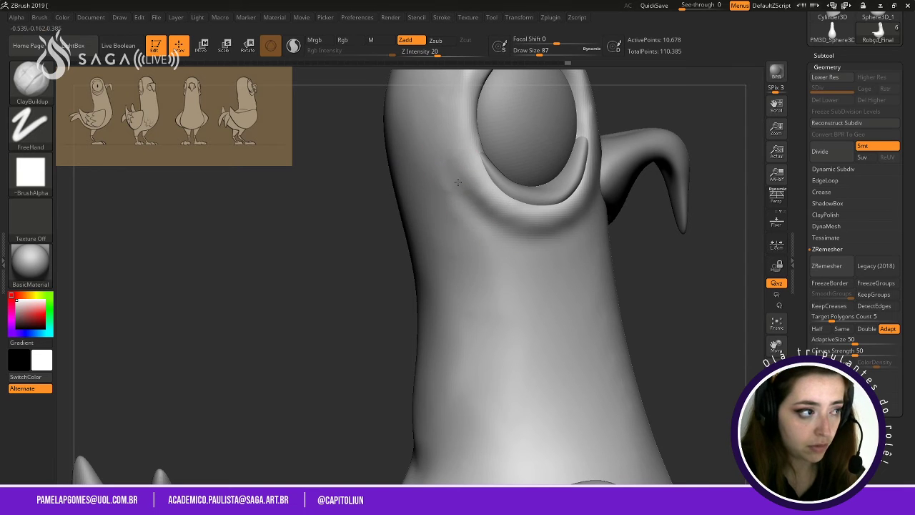
mouse_move(670, 267)
left_mouse_down("alt")
mouse_move(647, 206)
mouse_move(630, 205)
left_mouse_up("alt")
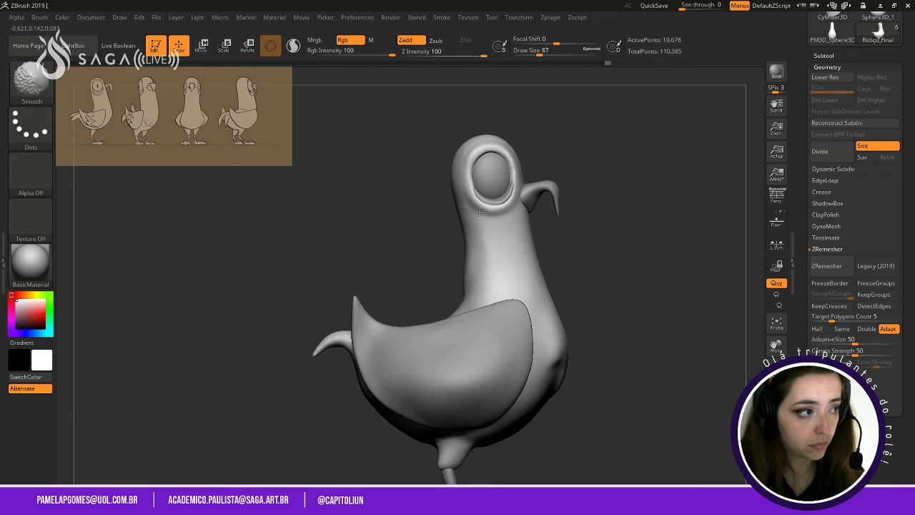
Select the foot piece and examine the lower leg and foot from both sides.
mouse_move(606, 209)
left_mouse_down()
mouse_move(621, 220)
mouse_move(594, 239)
mouse_move(605, 266)
mouse_move(639, 273)
mouse_move(607, 276)
mouse_move(641, 247)
mouse_move(610, 227)
mouse_move(637, 231)
mouse_move(672, 327)
mouse_move(589, 286)
mouse_move(611, 317)
mouse_move(617, 435)
mouse_move(656, 337)
mouse_move(582, 306)
mouse_move(629, 357)
mouse_move(580, 298)
mouse_move(562, 364)
mouse_move(602, 403)
left_mouse_up()
left_click(518, 313, "alt")
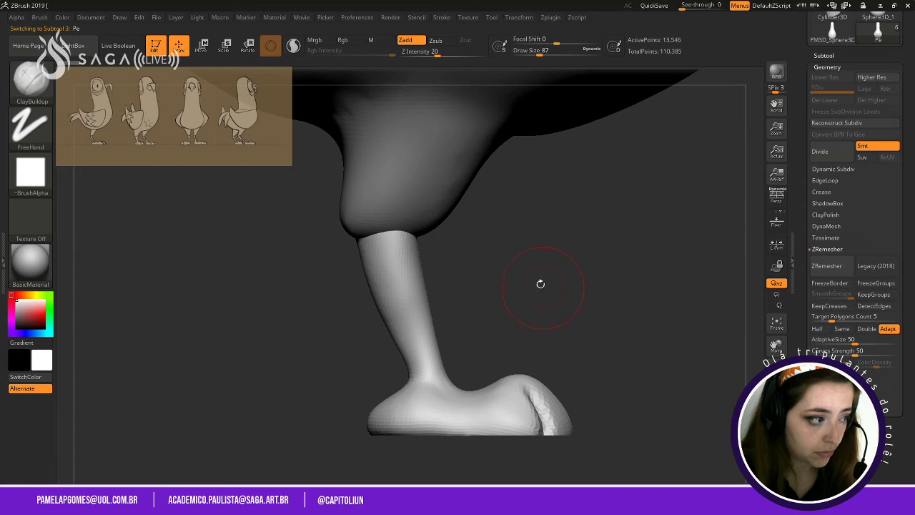
mouse_move(567, 306)
left_mouse_down("alt")
mouse_move(553, 264)
mouse_move(582, 295)
mouse_move(544, 293)
mouse_move(593, 307)
mouse_move(576, 311)
left_mouse_up("alt")
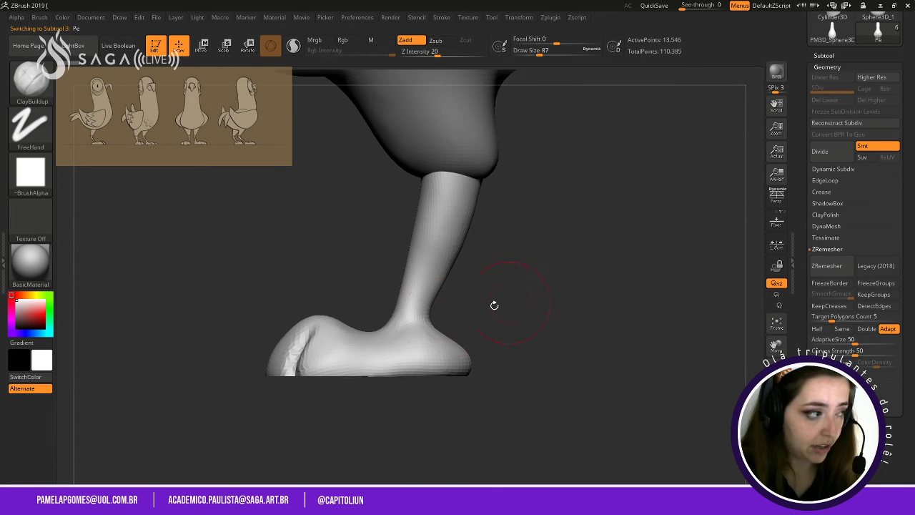
left_click_drag(306, 359, 436, 377)
left_click_drag(558, 322, 637, 254)
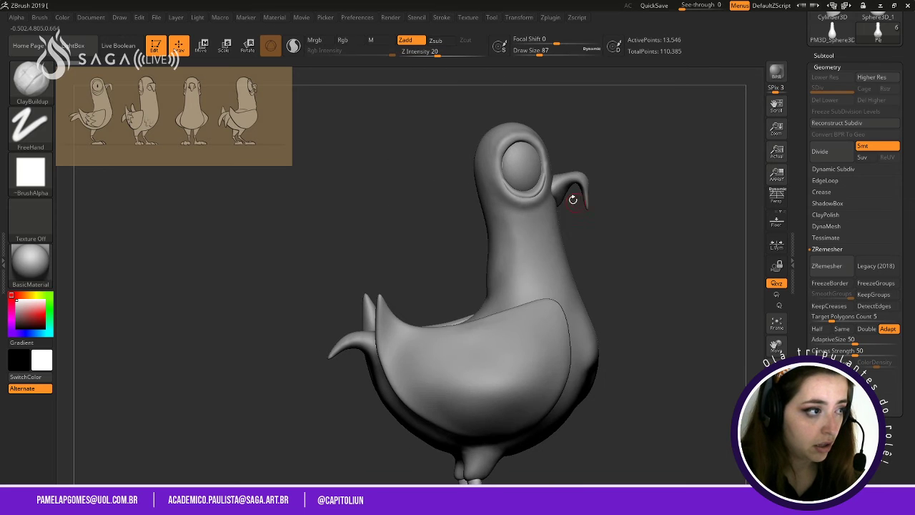
Carve the mouth crease between the upper and lower beak with DamStandard at draw size 87.
left_click(571, 196, "alt")
left_click_drag(601, 155, 594, 405, "alt")
left_click_drag(619, 170, 533, 323, "alt")
mouse_move(562, 219)
left_mouse_down("alt")
mouse_move(565, 241)
mouse_move(597, 221)
mouse_move(564, 269)
left_mouse_up("alt")
mouse_move(581, 234)
left_mouse_down()
mouse_move(582, 249)
mouse_move(589, 223)
mouse_move(641, 266)
mouse_move(653, 219)
mouse_move(608, 245)
mouse_move(498, 234)
left_mouse_up()
key("alt+shift")
key("b")
key("d")
left_click(697, 306)
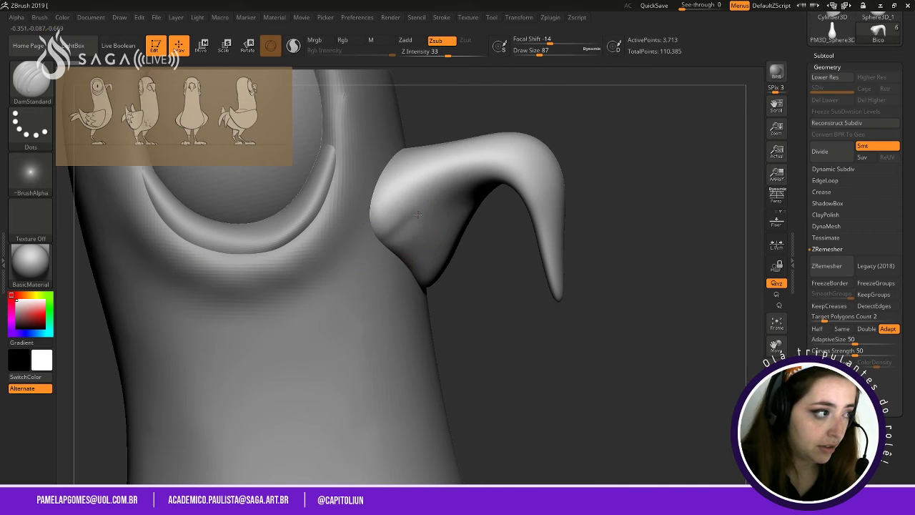
left_click_drag(459, 195, 478, 187)
key("ctrl+z")
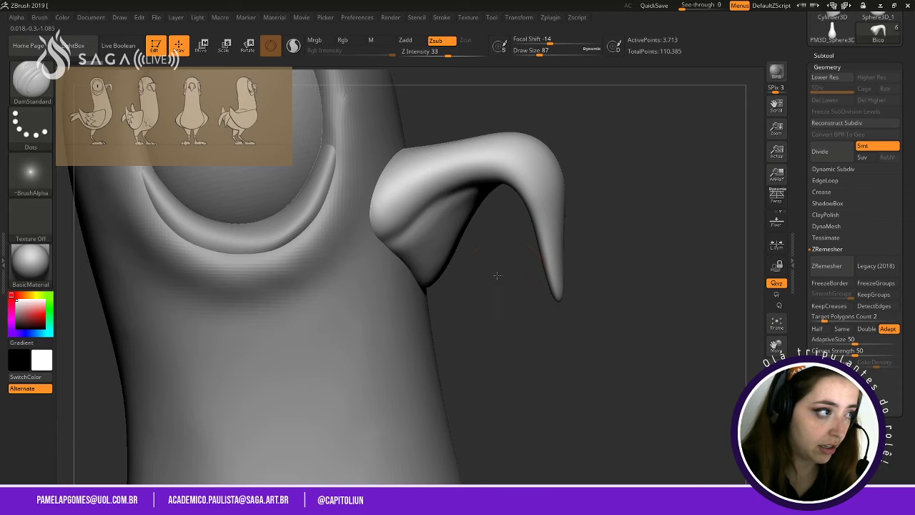
Deepen the grooves along the lower beak with DamStandard and check the beak from the side, front and below.
left_click_drag(497, 275, 457, 251)
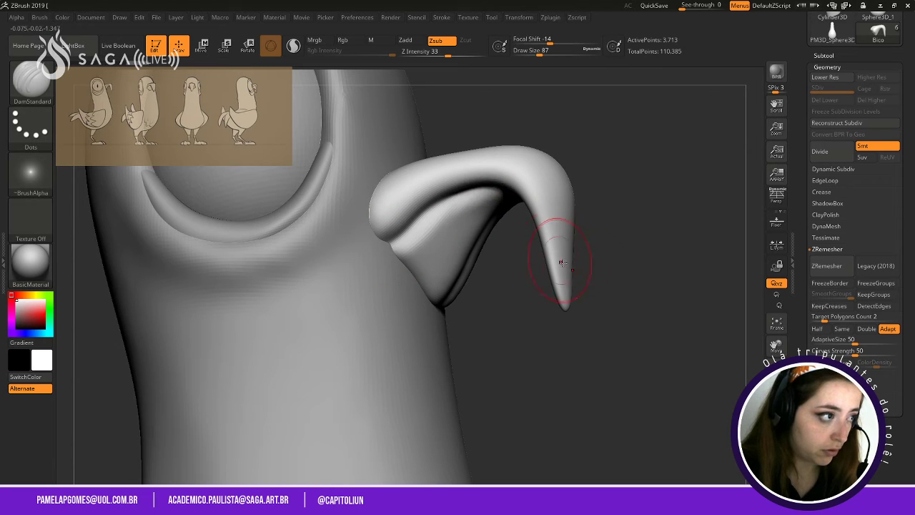
left_click_drag(662, 306, 610, 264)
left_click_drag(692, 312, 681, 255)
left_click_drag(673, 208, 695, 244)
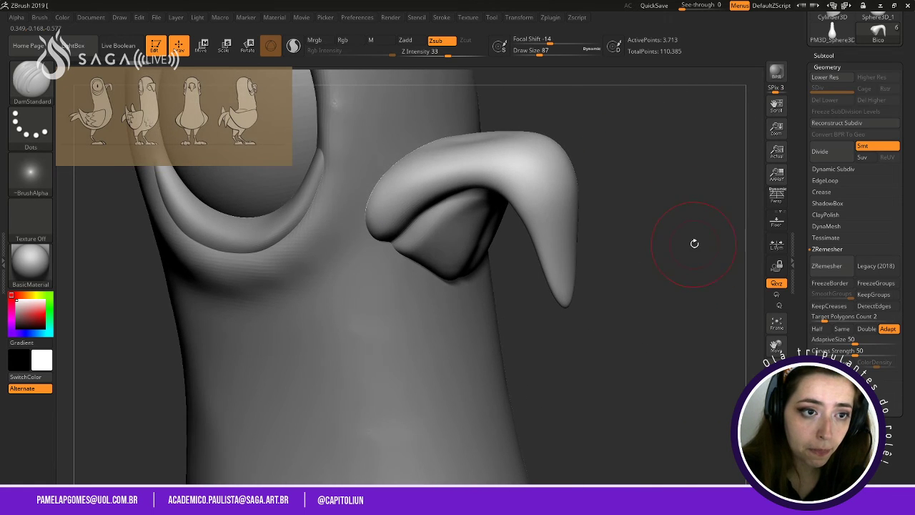
left_click_drag(663, 188, 631, 218)
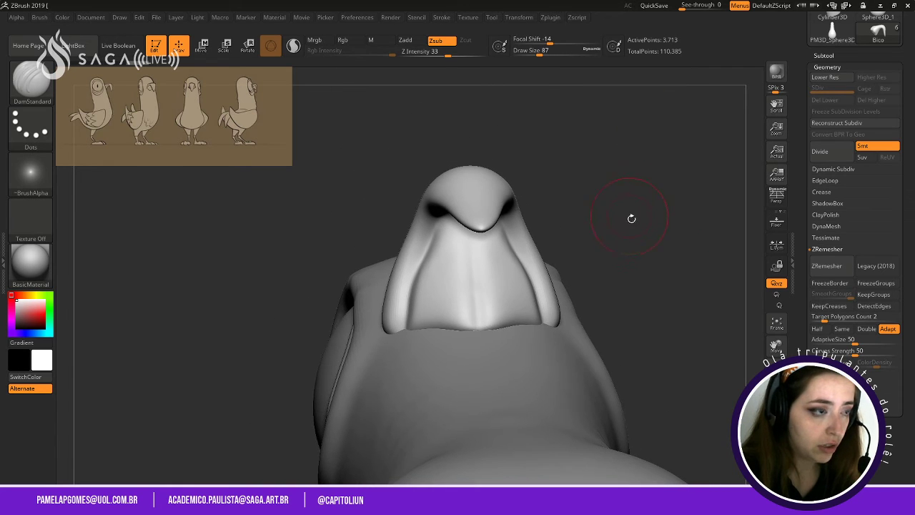
mouse_move(590, 207)
left_mouse_down()
mouse_move(646, 204)
mouse_move(562, 213)
left_mouse_up()
Sharpen the mouth crease from below with DamStandard at draw size 49, extending it to the beak's base.
key("space")
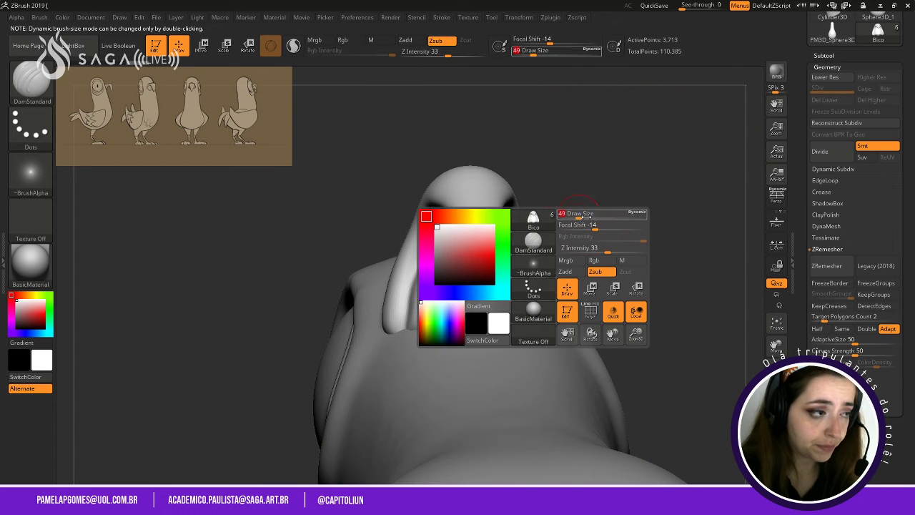
left_click_drag(648, 223, 583, 160)
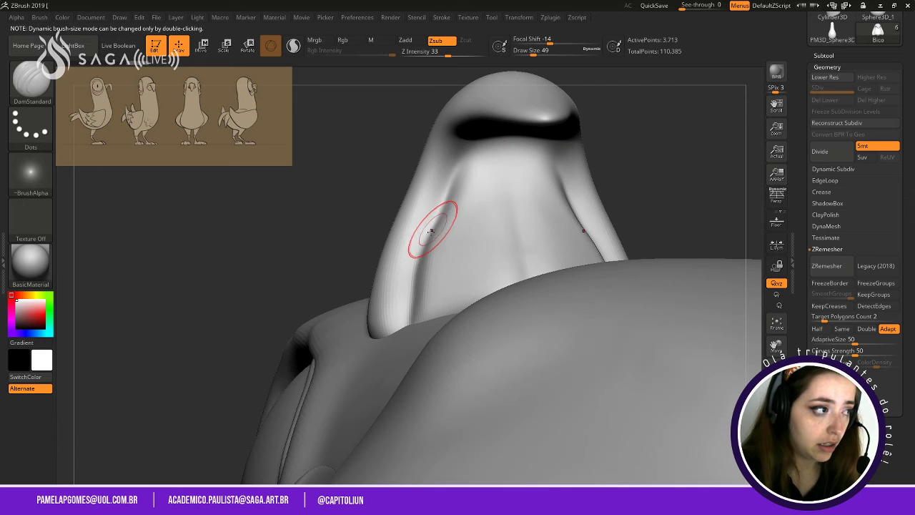
left_click_drag(449, 166, 466, 133)
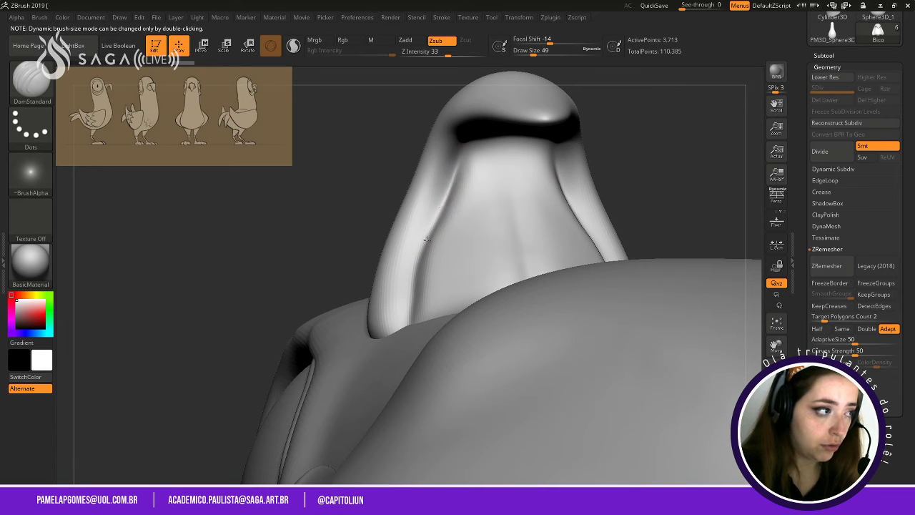
left_click_drag(427, 240, 419, 317)
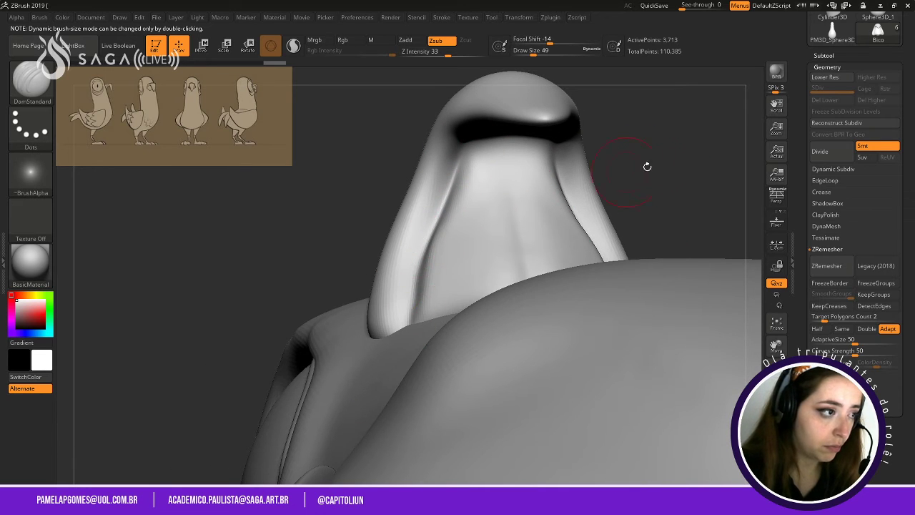
left_click_drag(647, 166, 550, 244)
left_click_drag(432, 239, 448, 334)
left_click_drag(431, 266, 449, 345)
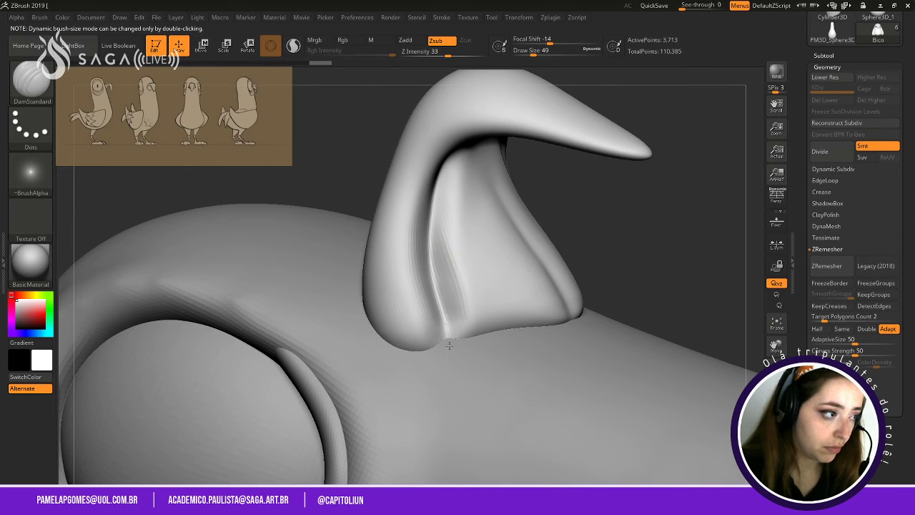
Check the beak against the whole pigeon and save the tool as Robçu_Final, replacing the existing file.
left_click_drag(529, 138, 591, 258)
left_click_drag(643, 227, 674, 256)
left_click_drag(619, 293, 755, 136)
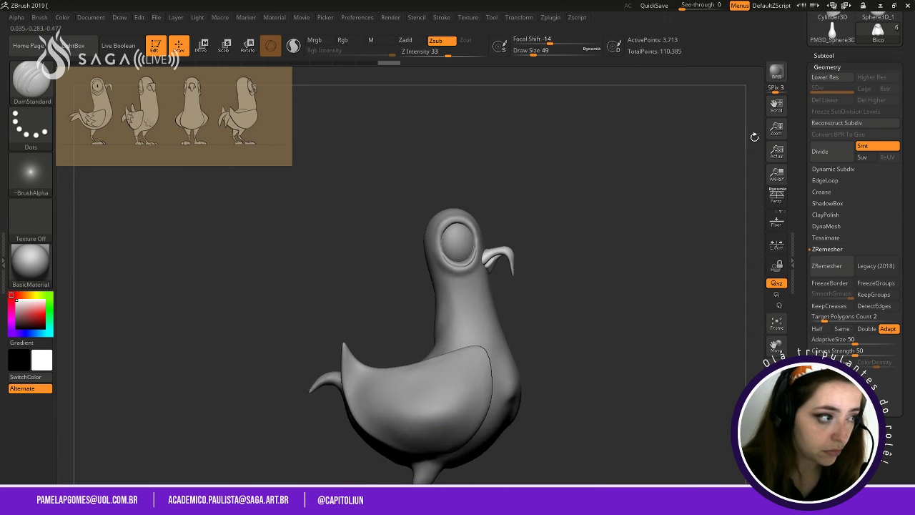
scroll(863, 64, "up", 5)
left_click(872, 33)
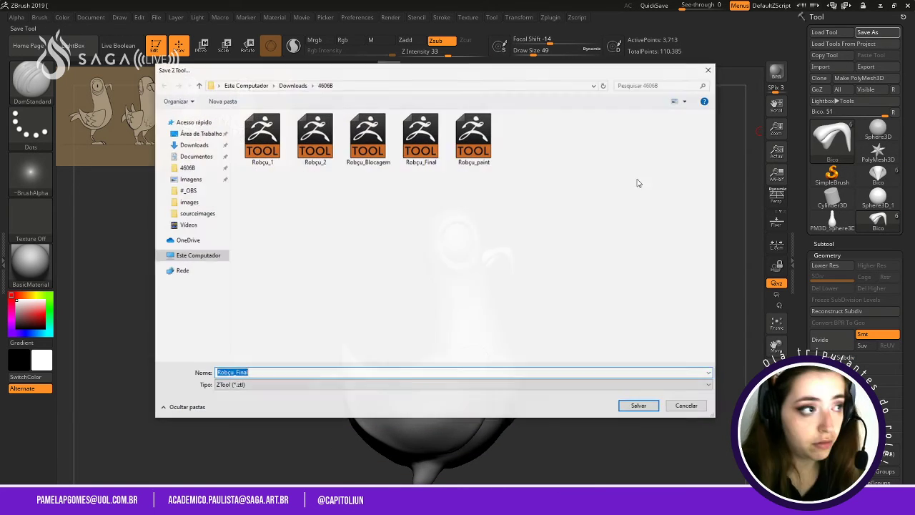
key("Return")
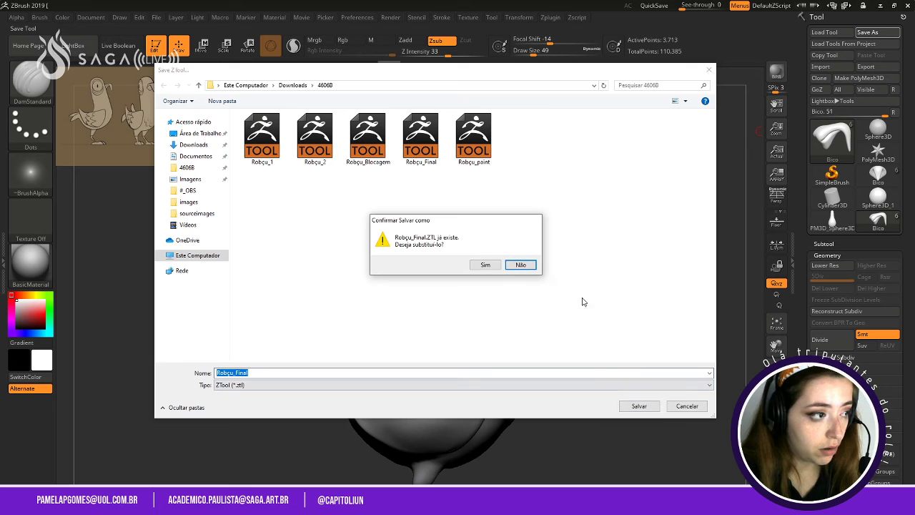
left_click(486, 266)
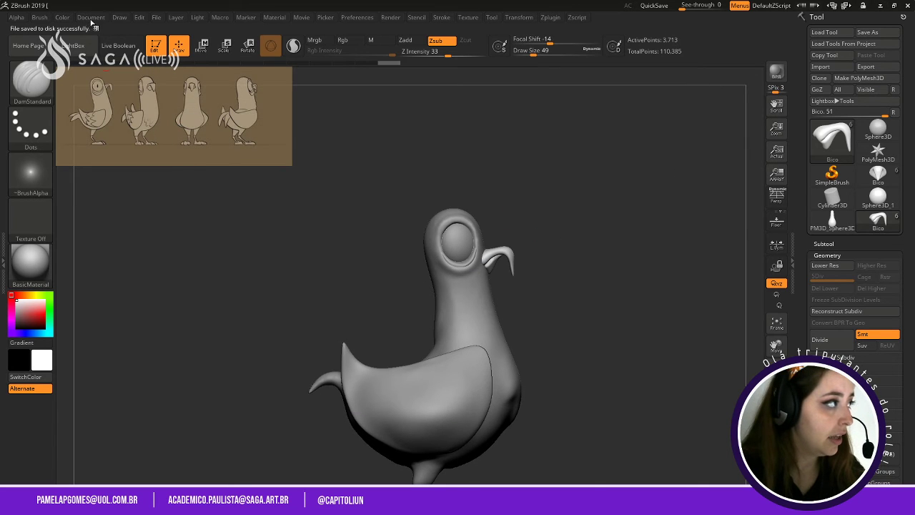
Start a new document without saving changes to the old one, and draw an editable Sphere3D on the empty canvas.
left_click(90, 18)
left_click(118, 137)
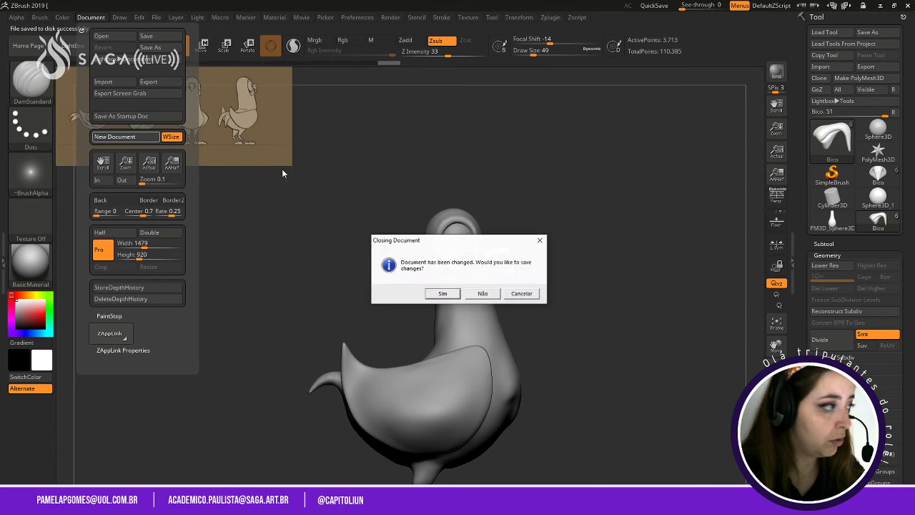
left_click(483, 293)
left_click(883, 136)
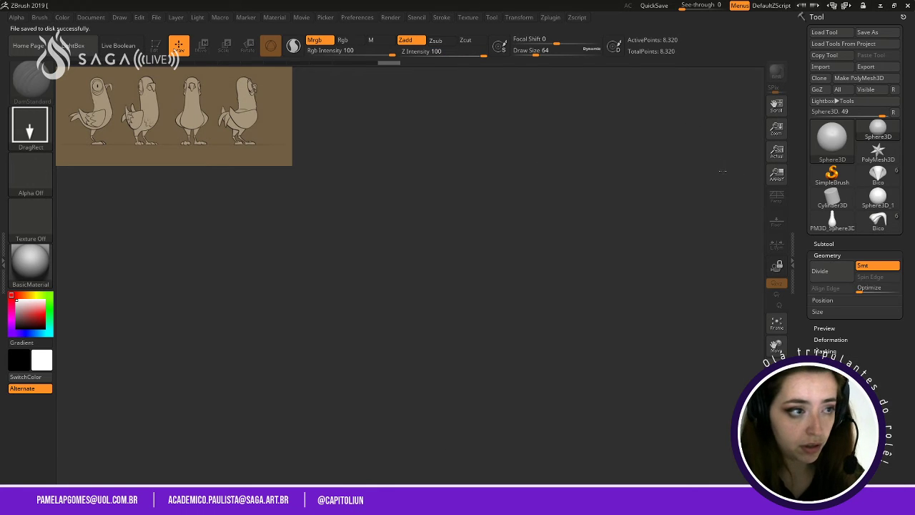
left_click_drag(437, 286, 429, 407)
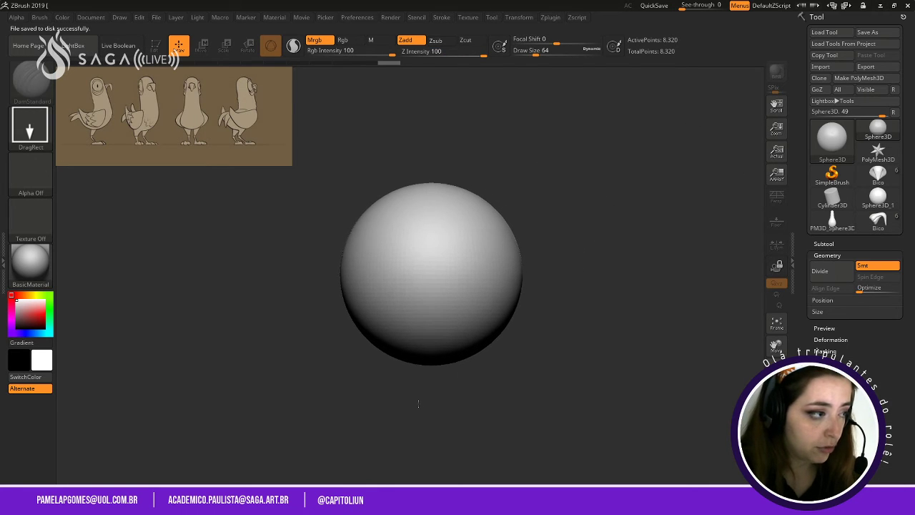
key("t")
left_click(156, 45)
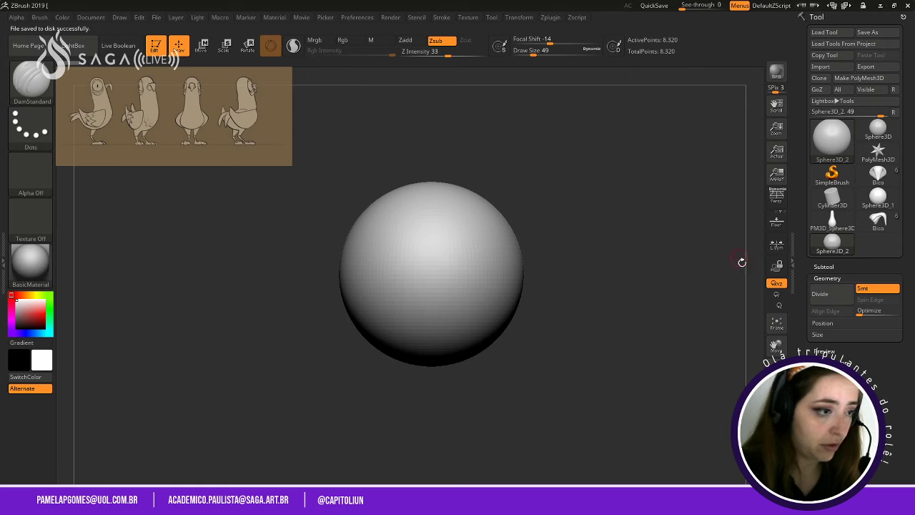
Convert the sphere to a PolyMesh3D, set the draw size to 794 and display its wireframe.
left_click(859, 77)
key("space")
left_click_drag(549, 211, 604, 210)
key("shift+f")
left_click_drag(503, 207, 560, 314, "alt")
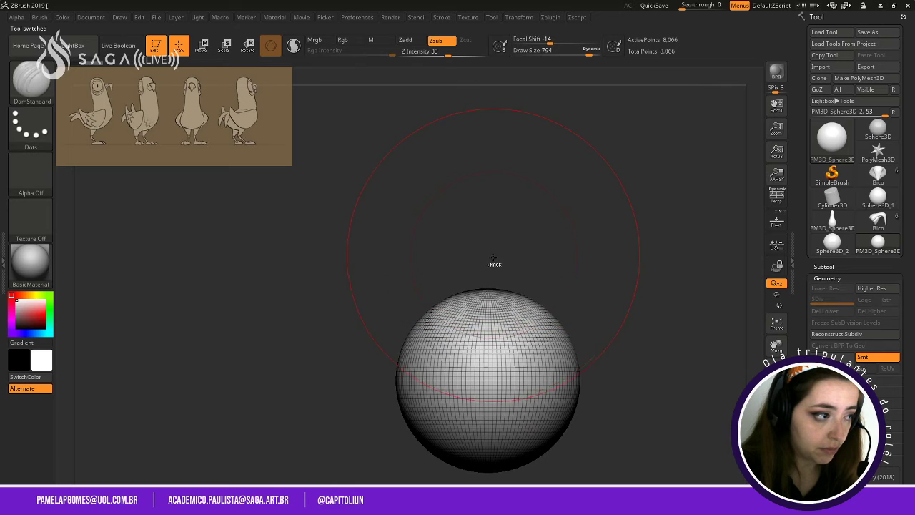
Stretch the top of the sphere upward into a long, tapering neck with the Move brush.
key("b")
key("m")
key("v")
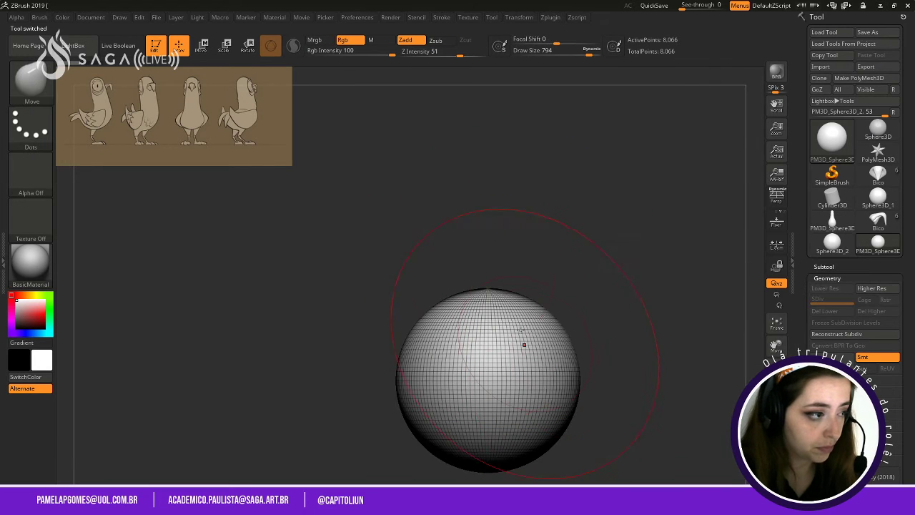
left_click_drag(484, 293, 485, 170)
left_click_drag(572, 178, 544, 213, "alt")
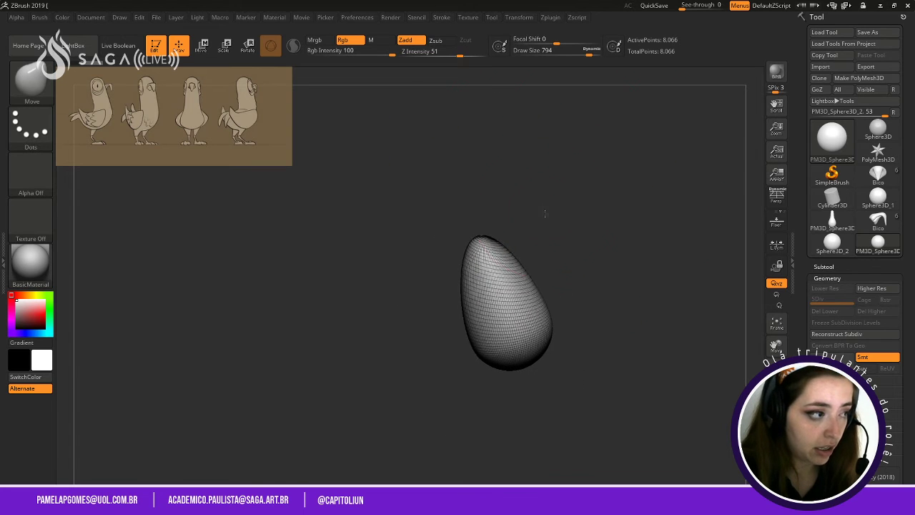
mouse_move(450, 154)
left_mouse_down()
mouse_move(442, 161)
mouse_move(462, 143)
mouse_move(497, 213)
mouse_move(454, 72)
left_mouse_up()
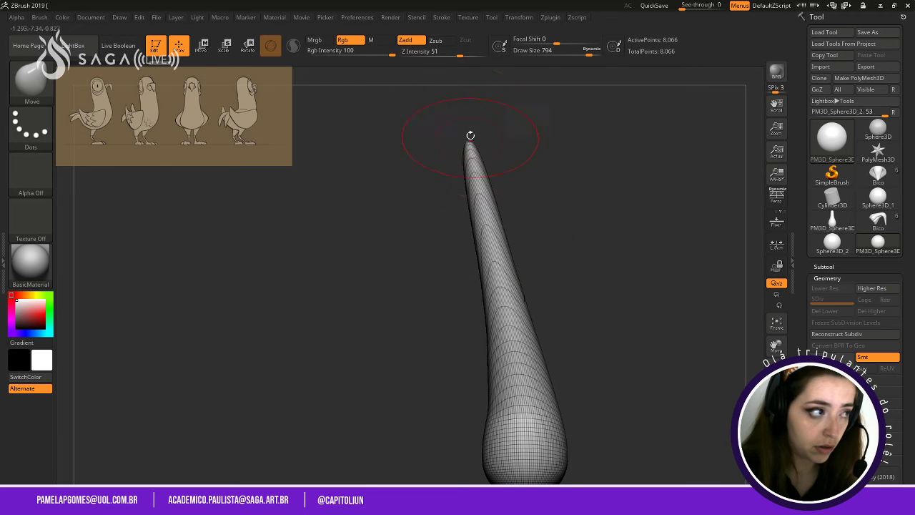
mouse_move(468, 141)
left_mouse_down()
mouse_move(467, 123)
mouse_move(560, 245)
mouse_move(523, 238)
left_mouse_up()
Bend the neck's upper end sideways with the Move brush and smooth the bend.
mouse_move(529, 200)
left_mouse_down()
mouse_move(643, 140)
mouse_move(679, 207)
left_mouse_up()
mouse_move(602, 260)
left_mouse_down()
mouse_move(610, 281)
mouse_move(600, 402)
mouse_move(650, 331)
mouse_move(652, 343)
mouse_move(706, 334)
mouse_move(676, 323)
mouse_move(634, 331)
mouse_move(604, 310)
mouse_move(587, 391)
mouse_move(594, 403)
mouse_move(517, 256)
mouse_move(476, 200)
mouse_move(543, 369)
mouse_move(534, 336)
mouse_move(518, 351)
mouse_move(521, 223)
left_mouse_up()
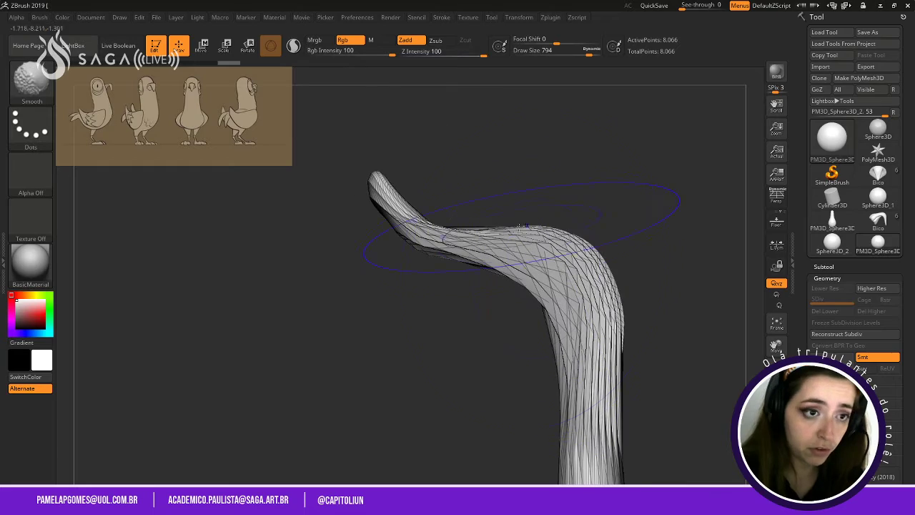
left_click_drag(458, 208, 453, 392)
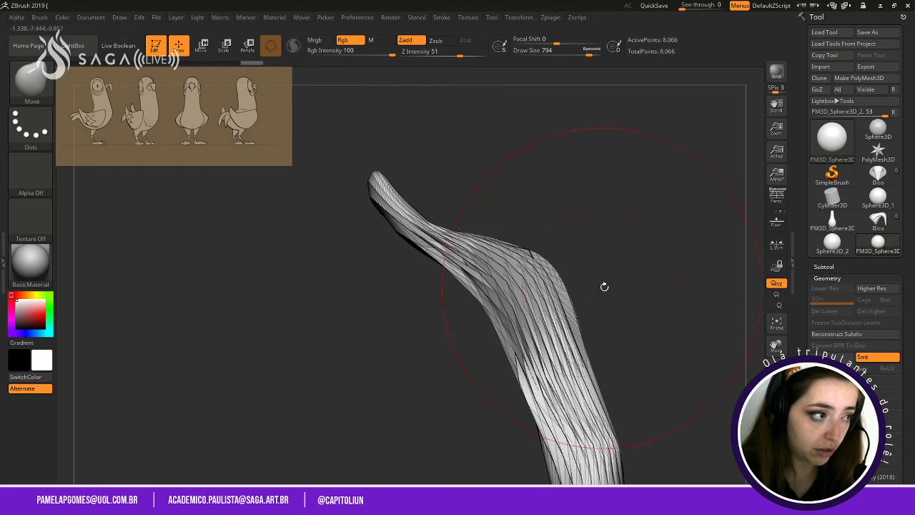
left_click_drag(605, 288, 480, 277, "shift")
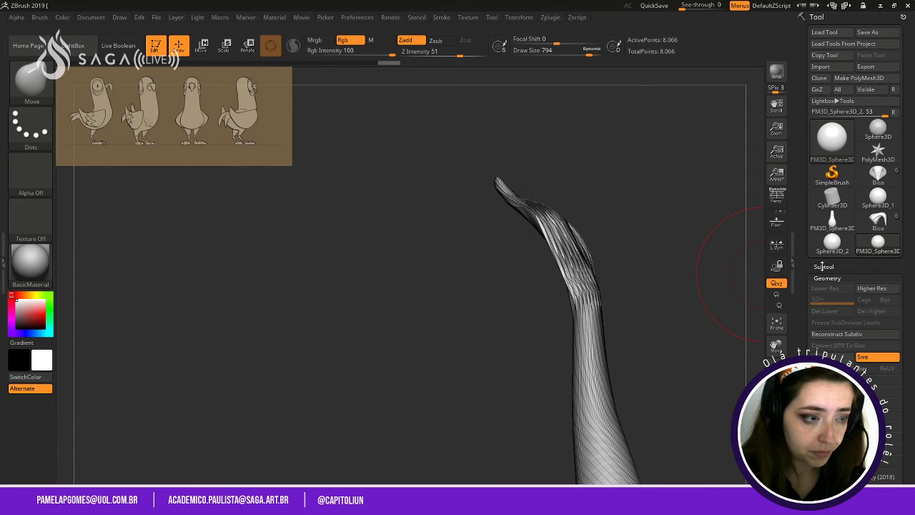
Pull the neck's upper end out to one side into a broad bulge with the Move brush, stretching its polygons.
left_click(822, 266)
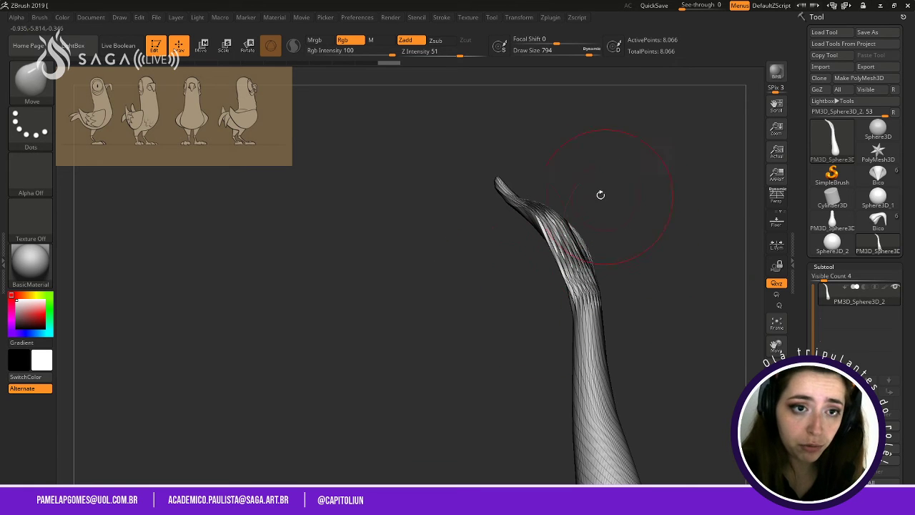
left_click_drag(597, 240, 617, 203)
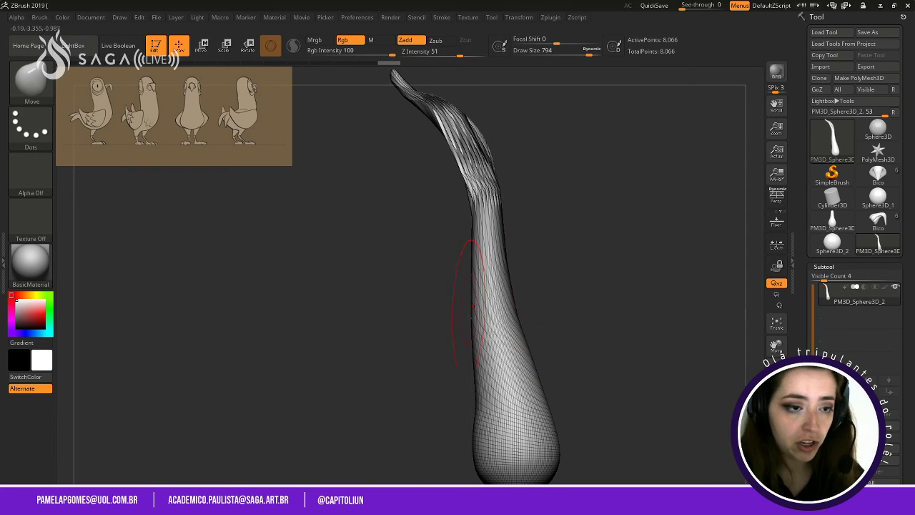
left_click_drag(602, 380, 567, 160, "alt")
left_click_drag(571, 339, 508, 321)
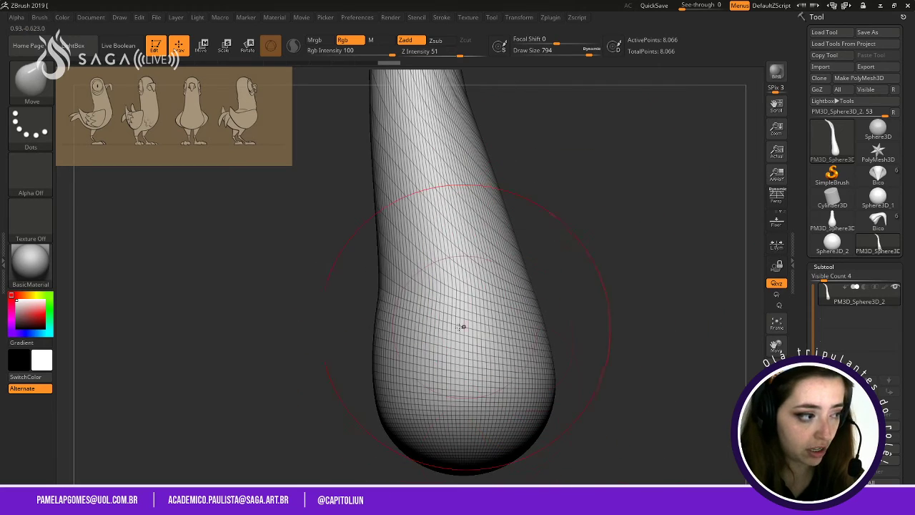
mouse_move(490, 243)
left_mouse_down()
mouse_move(587, 351)
mouse_move(573, 223)
mouse_move(561, 243)
mouse_move(669, 149)
left_mouse_up()
left_click_drag(601, 261, 654, 286)
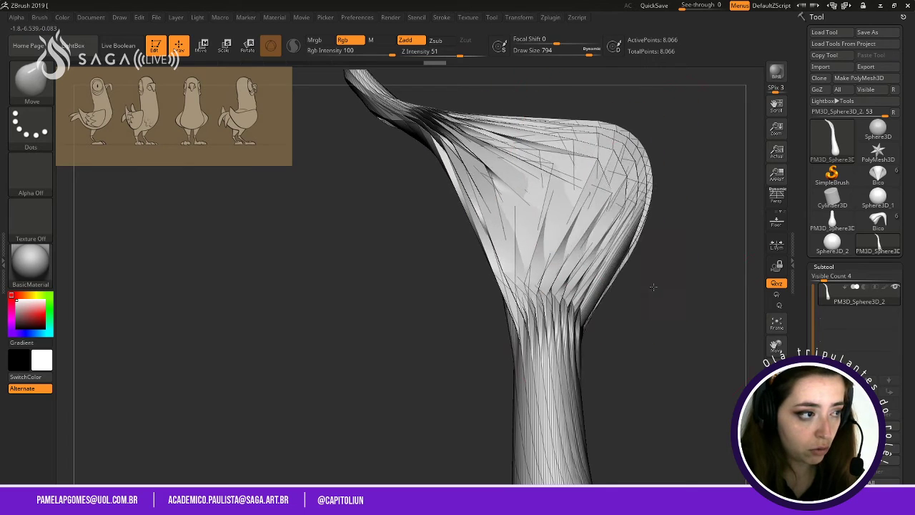
Pull the opposite side of the upper end outward, check it from other angles and undo the last two edits.
mouse_move(516, 277)
left_mouse_down()
mouse_move(466, 281)
mouse_move(474, 251)
mouse_move(429, 215)
mouse_move(416, 221)
left_mouse_up()
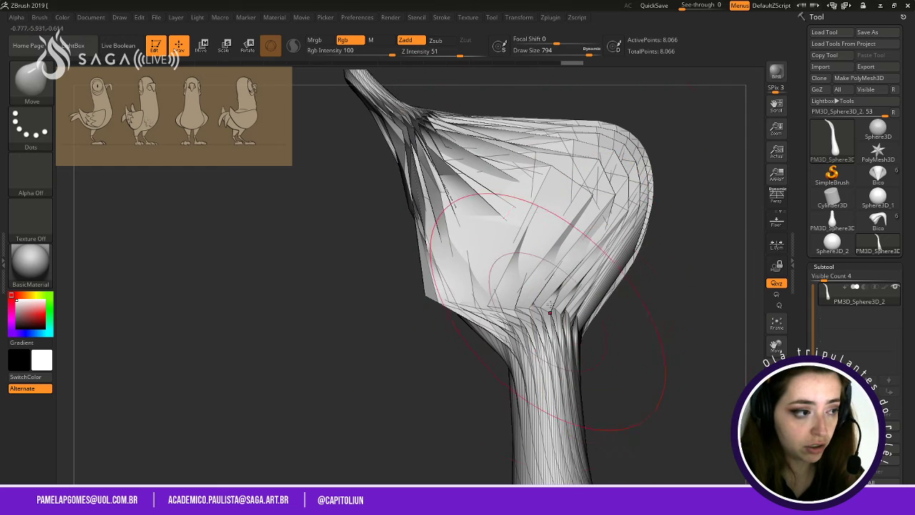
left_click_drag(659, 285, 521, 243, "alt")
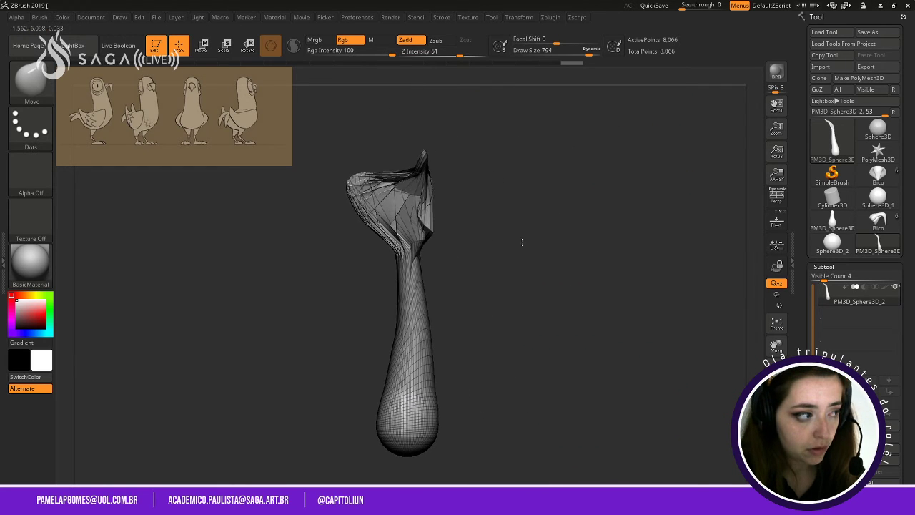
key("ctrl+z")
key("ctrl+z")
left_click_drag(534, 293, 592, 224)
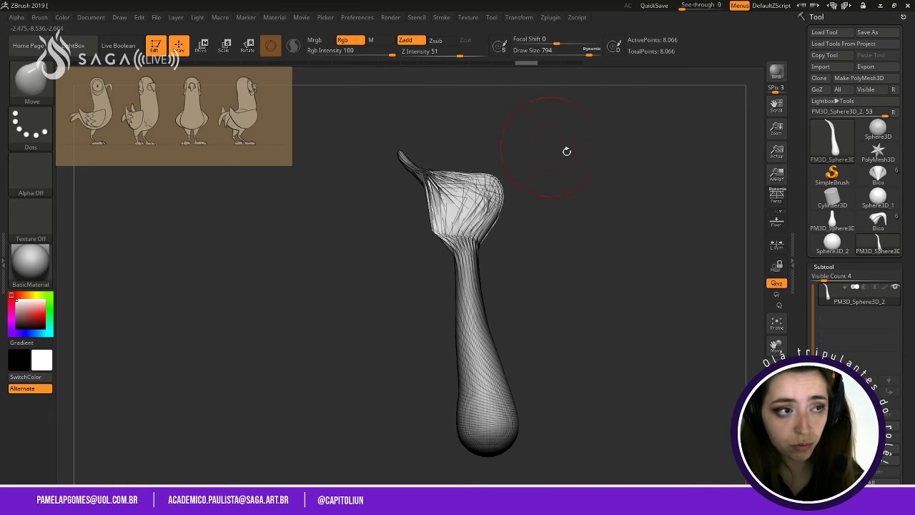
Remesh the stretched shape with ZRemesher at a target polygon count of 5 and examine the new topology.
left_click(846, 264)
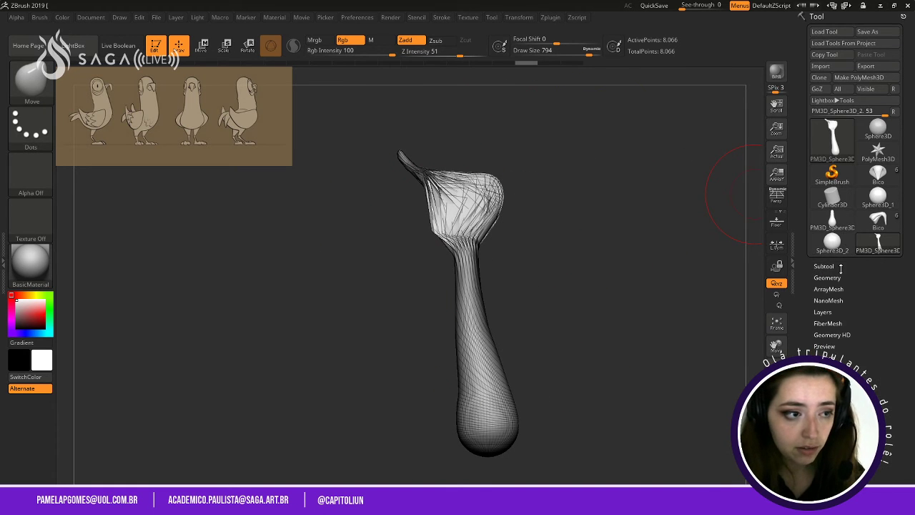
left_click(827, 277)
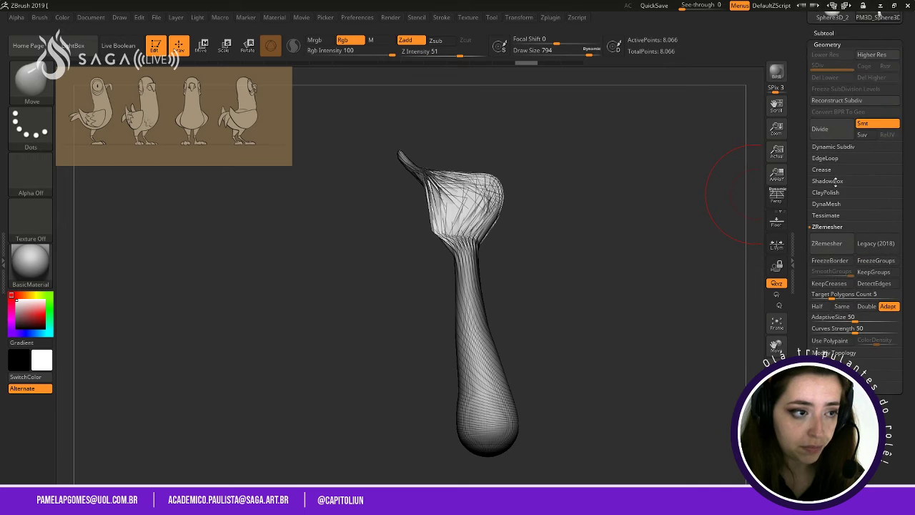
left_click(826, 243)
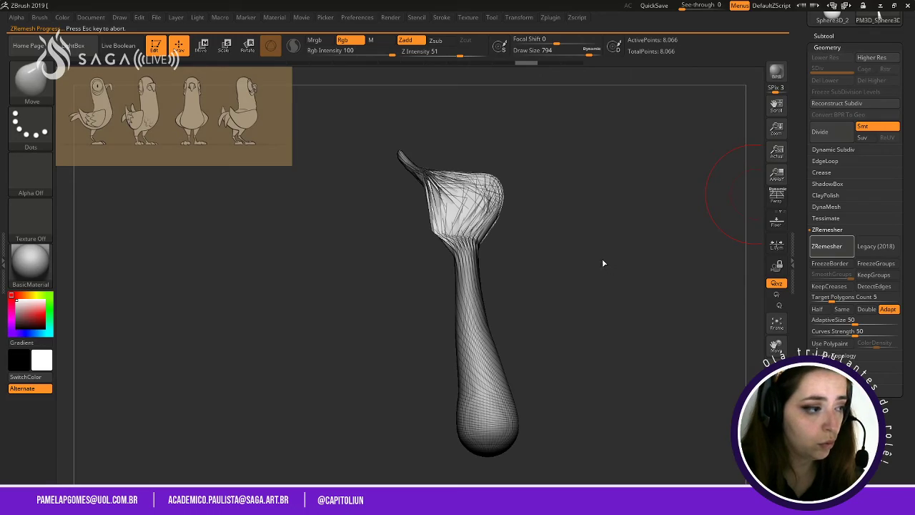
right_click_drag(555, 123, 567, 272, "ctrl")
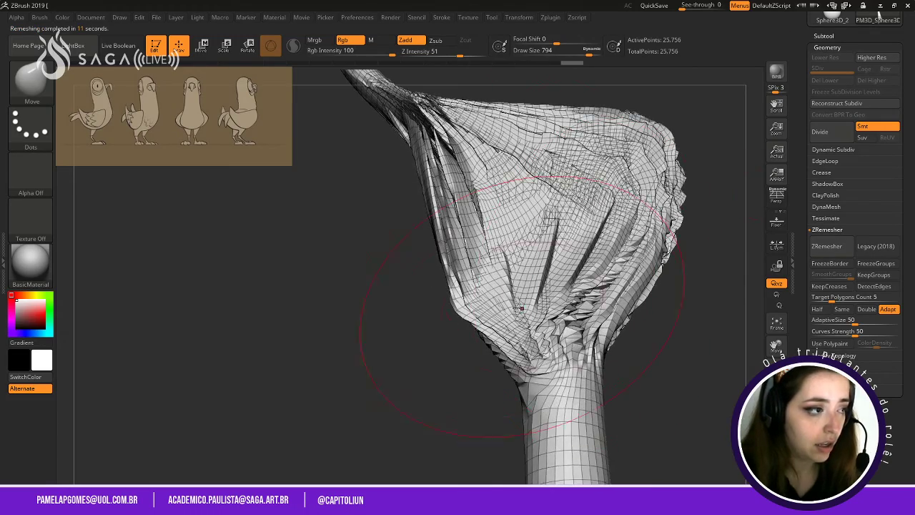
right_click_drag(486, 304, 458, 315)
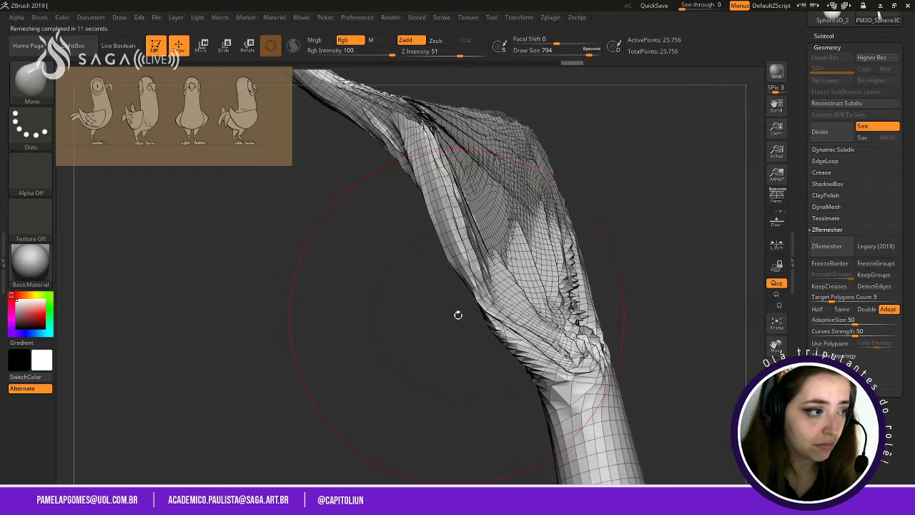
mouse_move(451, 347)
right_mouse_down("ctrl")
mouse_move(529, 213)
mouse_move(505, 235)
right_mouse_up("ctrl")
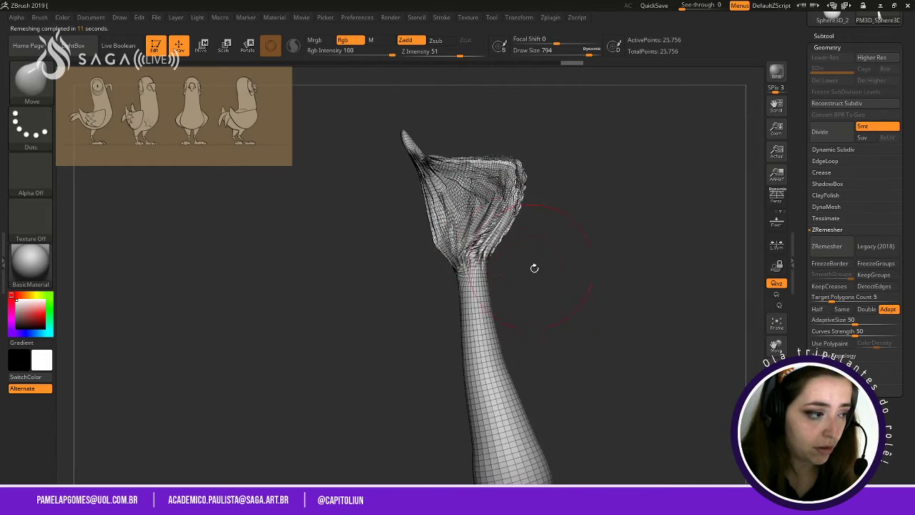
right_click_drag(534, 267, 527, 350)
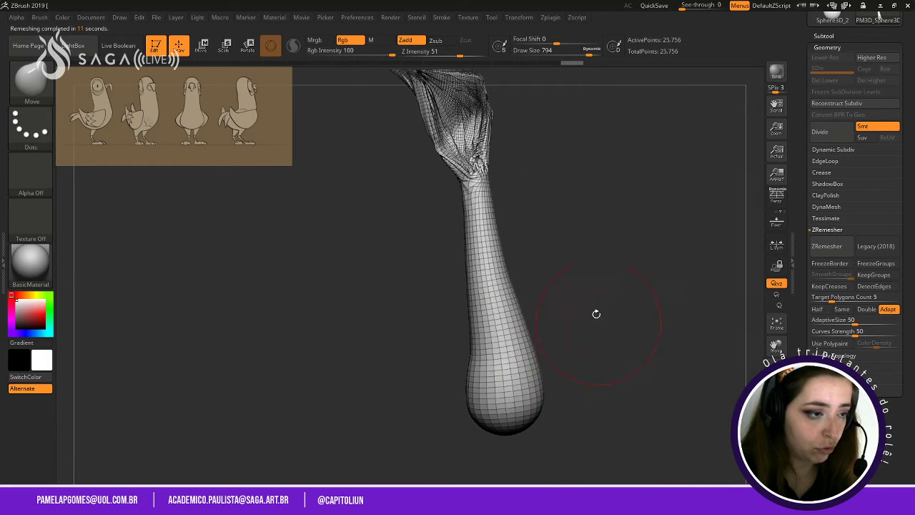
mouse_move(596, 314)
right_mouse_down()
mouse_move(639, 279)
mouse_move(574, 217)
mouse_move(613, 212)
mouse_move(537, 203)
mouse_move(519, 189)
right_mouse_up()
Smooth the rumpled upper end from several angles with the wireframe hidden, and run ZRemesher on the mesh again.
mouse_move(458, 164)
left_mouse_down("shift")
mouse_move(452, 122)
mouse_move(465, 153)
left_mouse_up("shift")
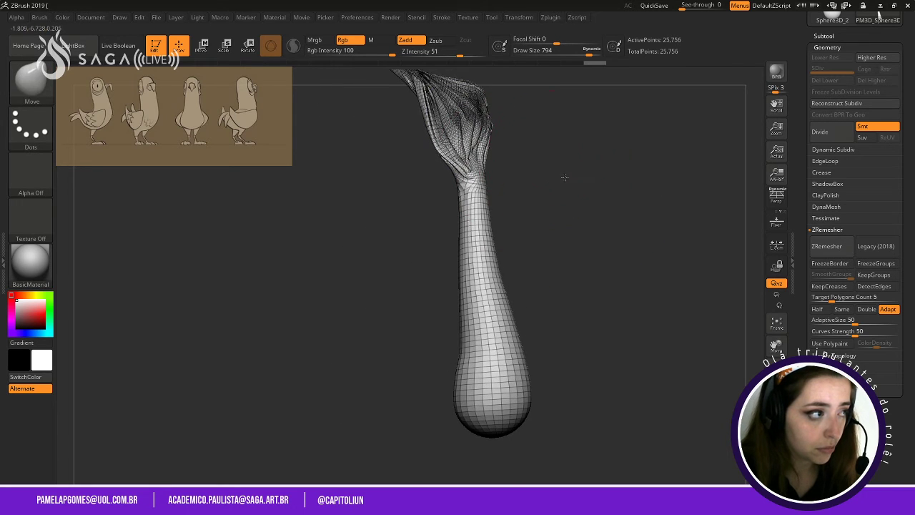
right_click_drag(565, 178, 629, 188)
left_click_drag(461, 107, 493, 116, "shift")
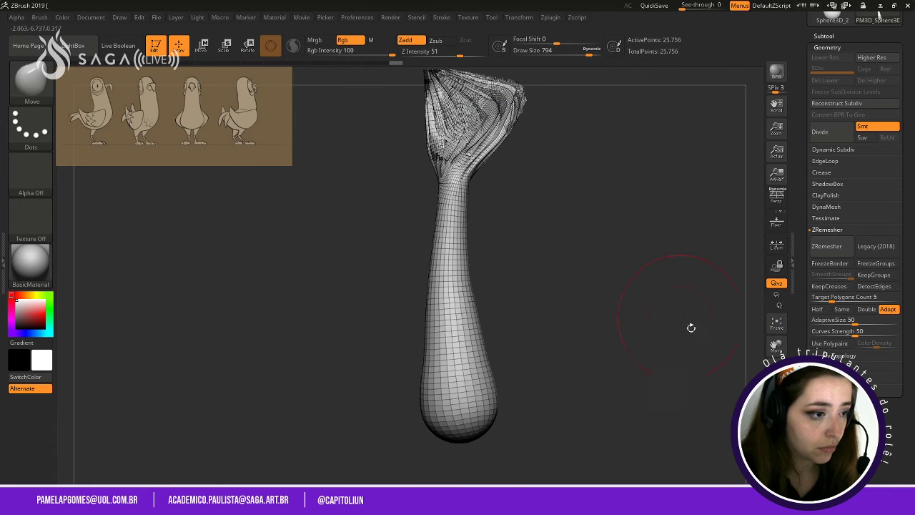
key("shift+f")
mouse_move(664, 333)
right_mouse_down()
mouse_move(631, 274)
mouse_move(632, 256)
right_mouse_up()
mouse_move(484, 126)
left_mouse_down("shift")
mouse_move(465, 157)
mouse_move(480, 101)
mouse_move(501, 108)
left_mouse_up("shift")
right_click_drag(555, 155, 493, 147)
left_click_drag(480, 125, 515, 107, "shift")
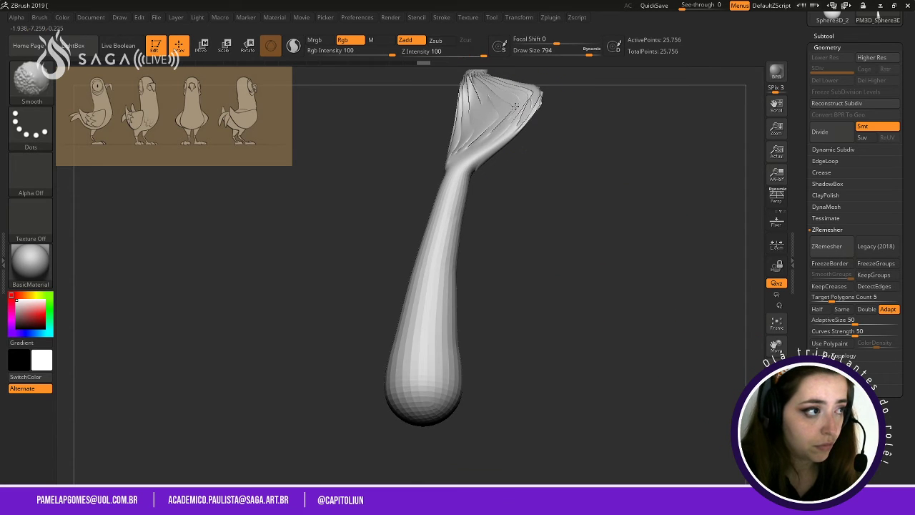
mouse_move(558, 196)
right_mouse_down()
mouse_move(584, 200)
mouse_move(608, 172)
mouse_move(651, 214)
mouse_move(706, 219)
right_mouse_up()
left_click(826, 246)
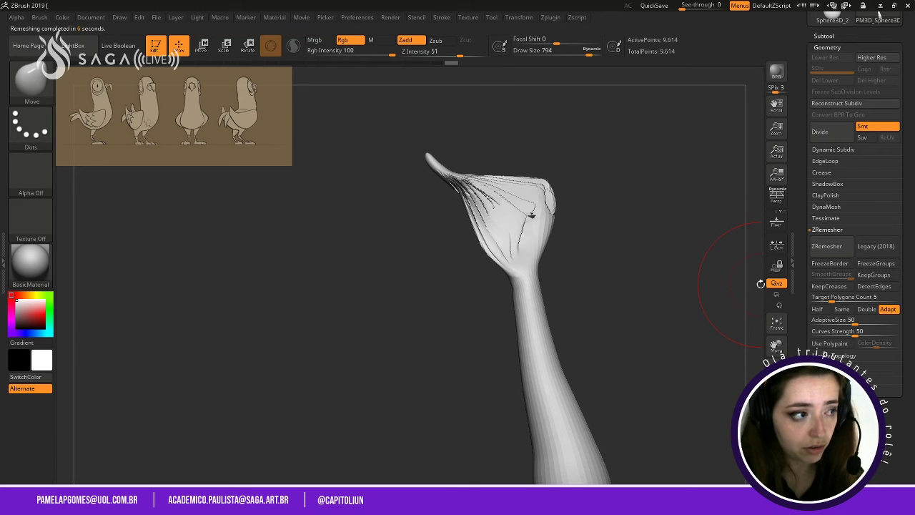
Undo the remeshing and smoothing back to the stretched mesh before the first ZRemesher pass.
key("ctrl+z")
key("ctrl+z")
key("ctrl+z")
key("ctrl+z")
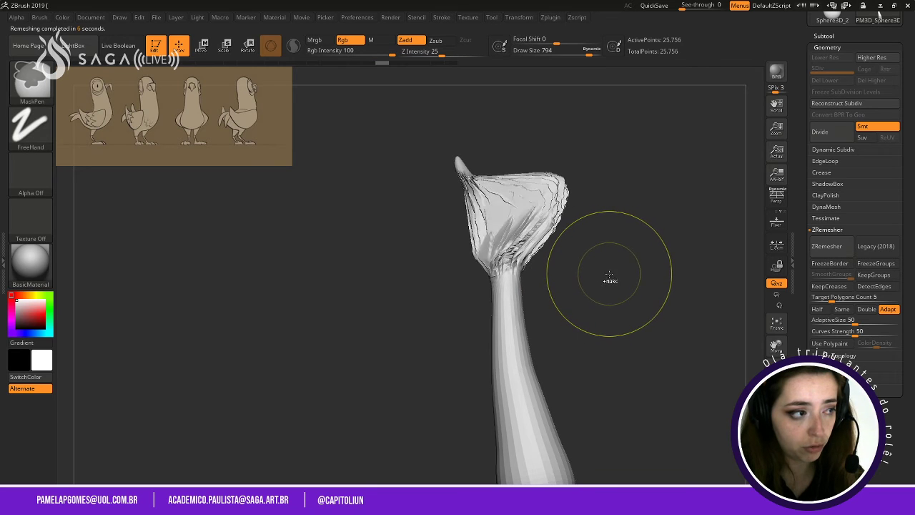
key("ctrl+z")
key("ctrl+z")
key("ctrl+z")
key("ctrl+z")
key("ctrl+z")
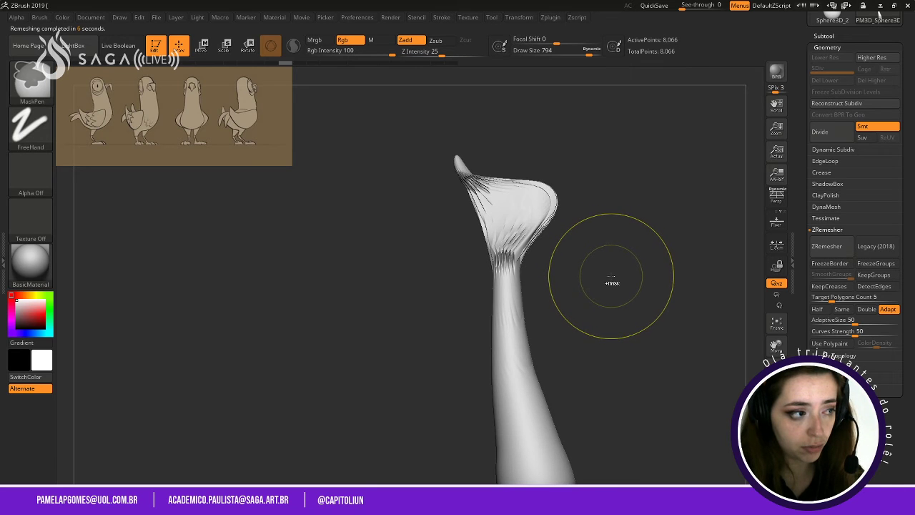
Undo the last edits to the upper end and examine the stretched mesh from other sides with the wireframe shown.
key("ctrl+z")
key("ctrl+z")
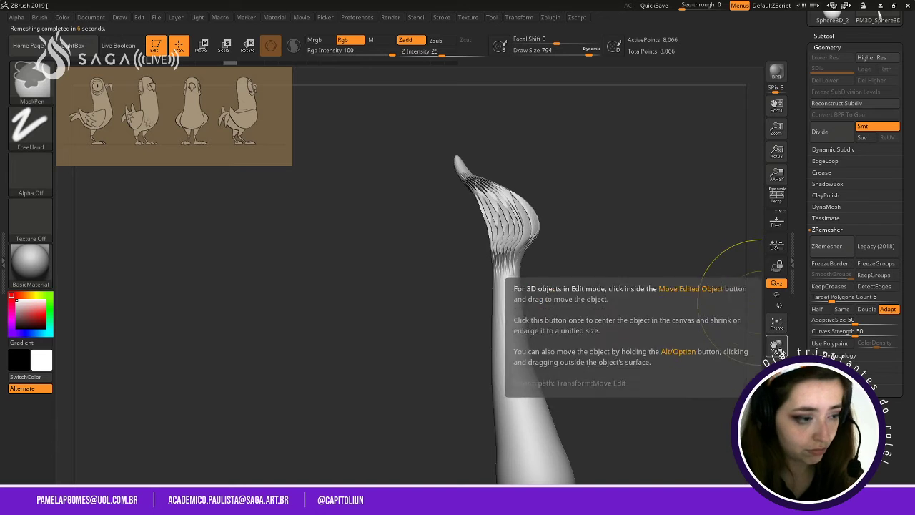
left_click(774, 379)
mouse_move(641, 287)
left_mouse_down()
mouse_move(576, 290)
mouse_move(562, 234)
left_mouse_up()
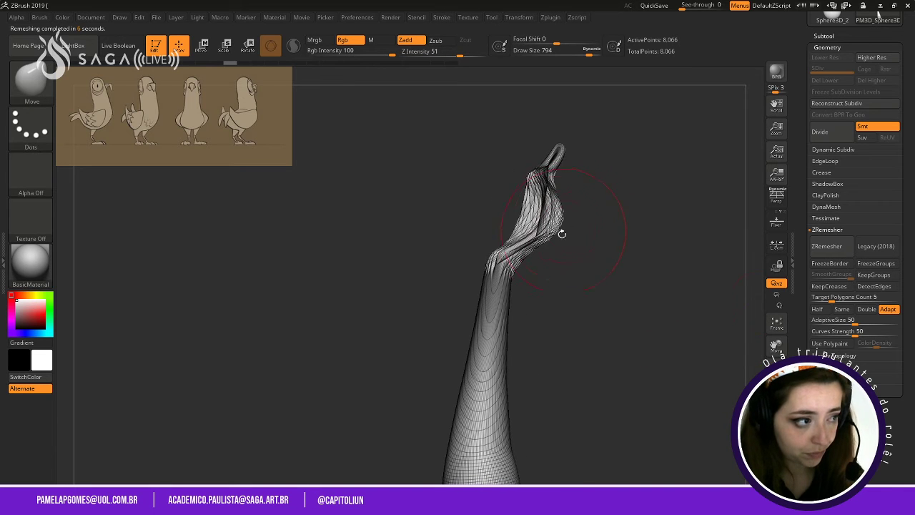
left_click_drag(622, 321, 700, 311)
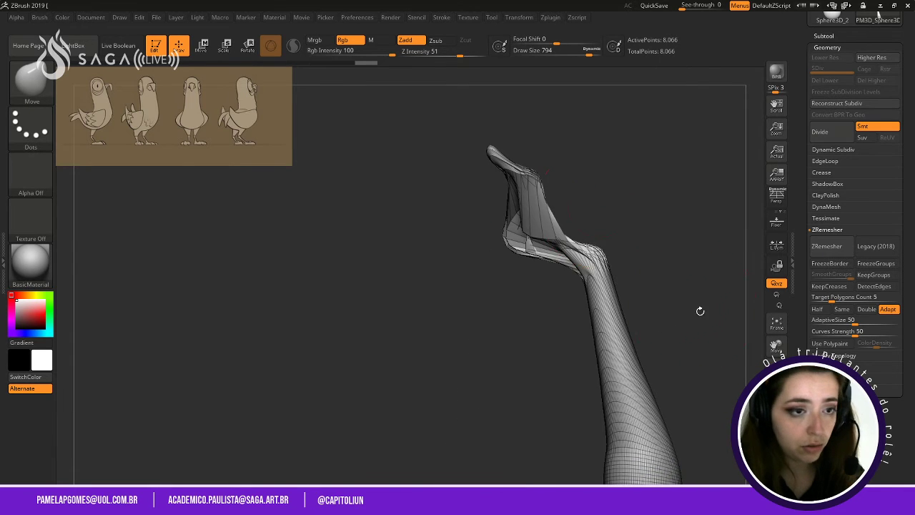
Undo all remaining pulls until the test mesh is a plain sphere again.
key("ctrl+z")
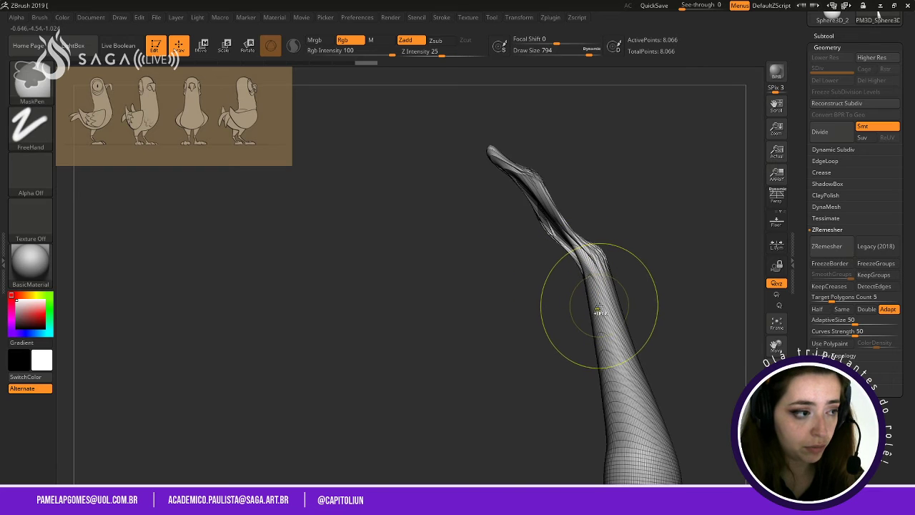
key("ctrl+z")
key("ctrl+z")
key("ctrl+z")
key("ctrl+z")
key("ctrl+z")
key("ctrl+z")
key("ctrl+z")
key("ctrl+z")
key("ctrl+z")
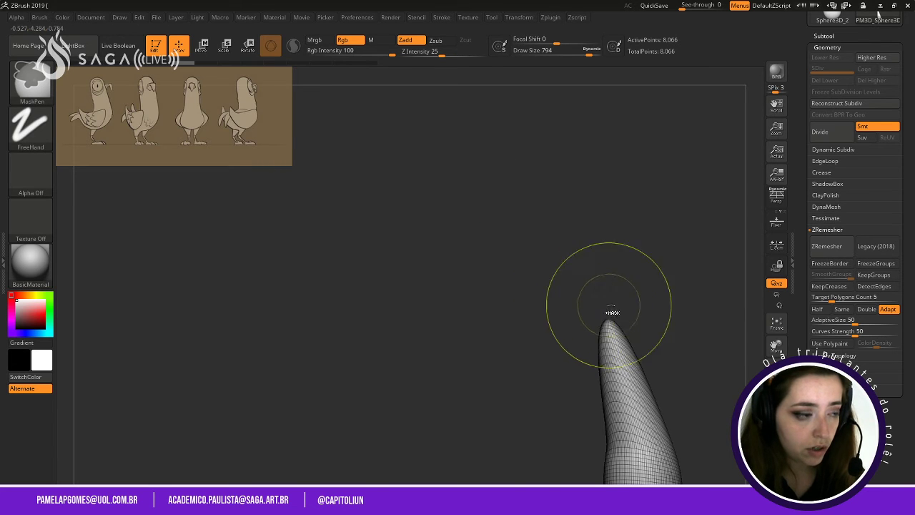
left_click_drag(695, 371, 635, 279, "alt")
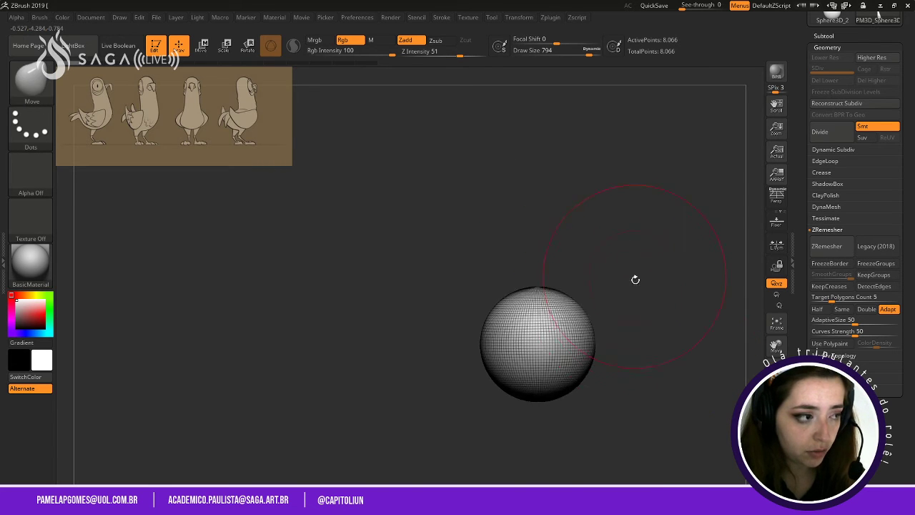
Stretch the top of the sphere upward with the Move brush and widen the upper part of the elongated shape.
left_click_drag(537, 288, 533, 142)
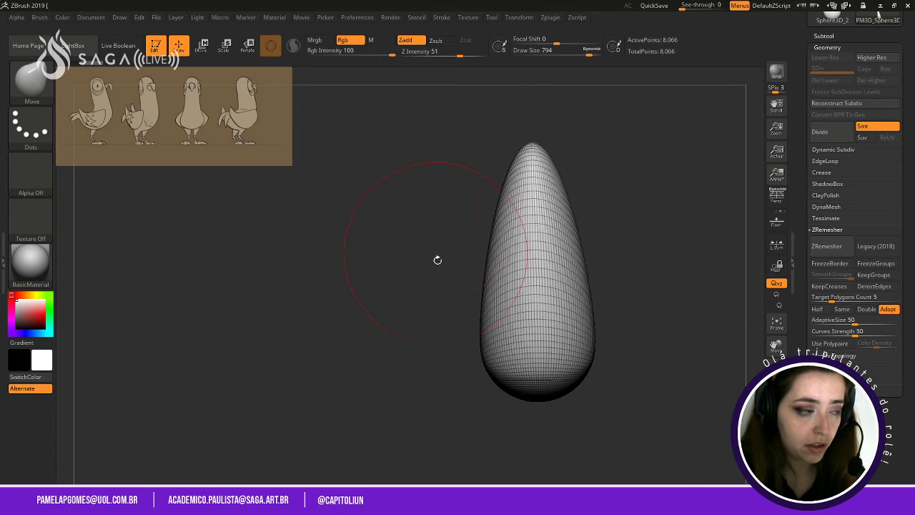
left_click_drag(437, 260, 586, 184)
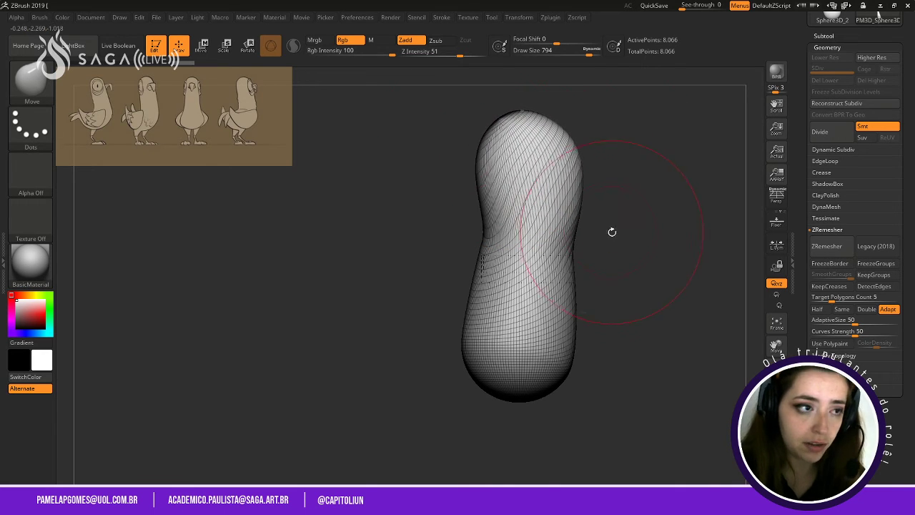
left_click_drag(612, 232, 543, 240)
Undo the shaping back to the sphere and redo only the upward stretch.
key("ctrl+z")
key("ctrl+z")
key("ctrl+z")
key("ctrl+z")
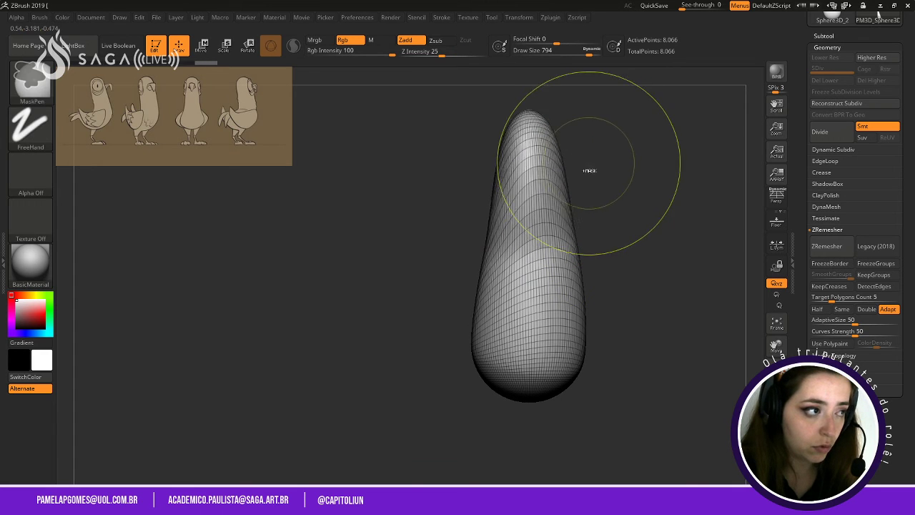
key("ctrl+z")
key("ctrl+z")
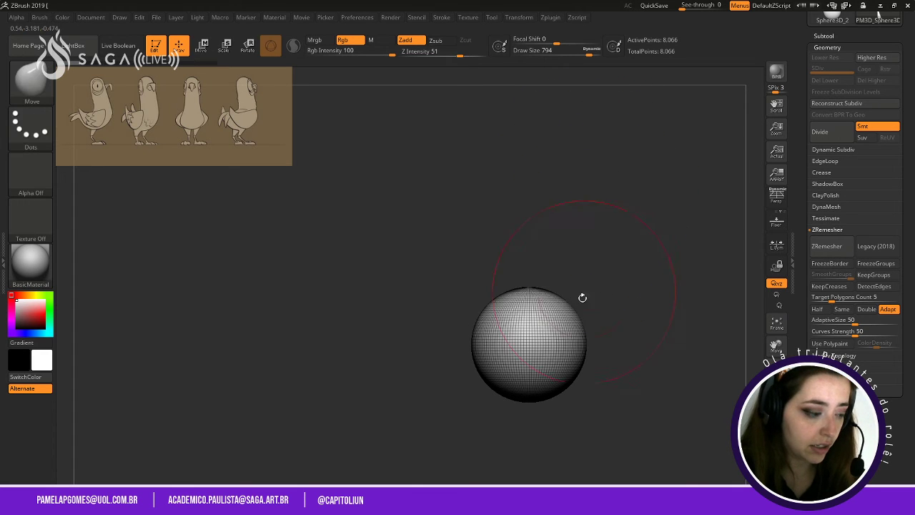
key("ctrl+shift+z")
key("ctrl+shift+z")
key("ctrl+shift+z")
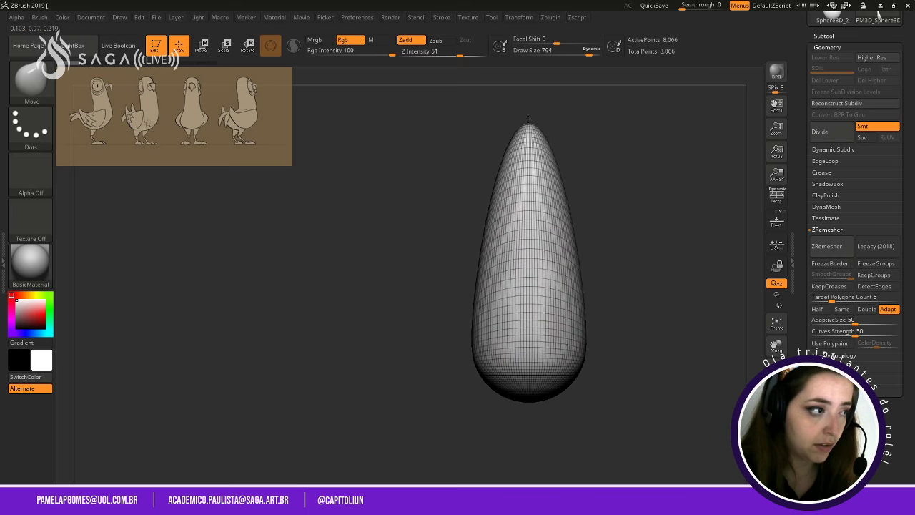
Pull the sides of the stretched shape's upper end outward from several angles to form a rounded head.
right_click_drag(519, 222, 572, 210)
mouse_move(609, 161)
right_mouse_down("alt")
mouse_move(595, 271)
mouse_move(590, 237)
right_mouse_up("alt")
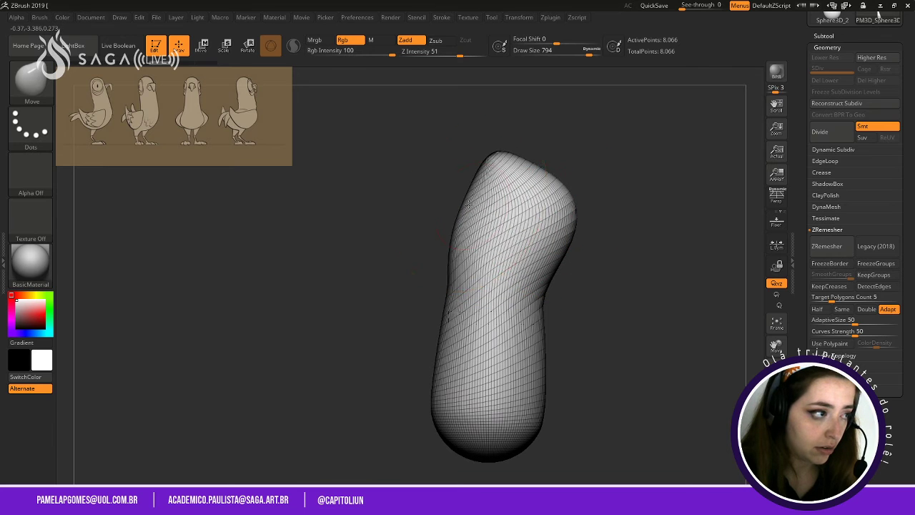
right_click_drag(468, 204, 554, 159)
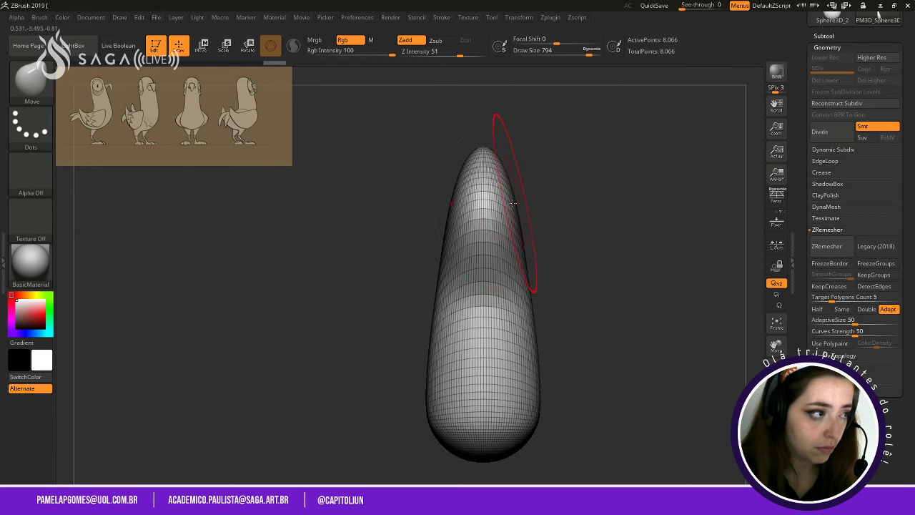
left_click_drag(500, 197, 461, 203)
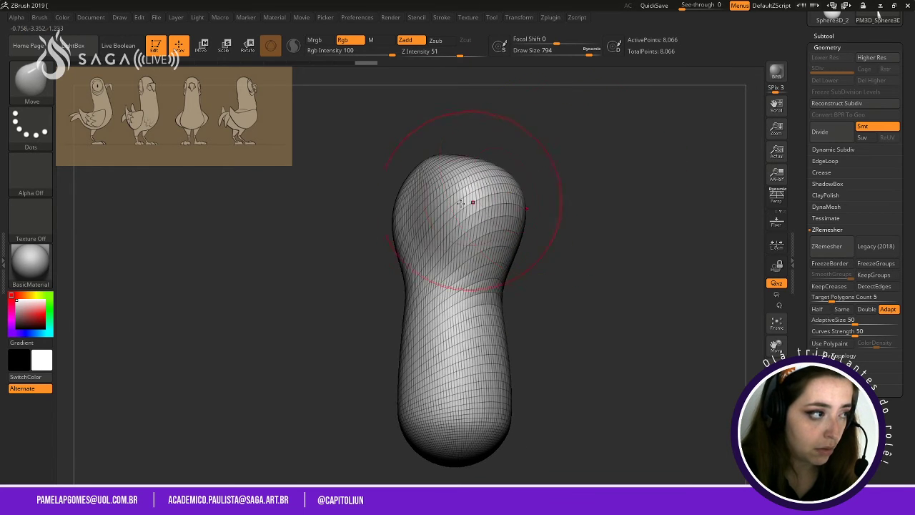
left_click_drag(553, 191, 494, 169)
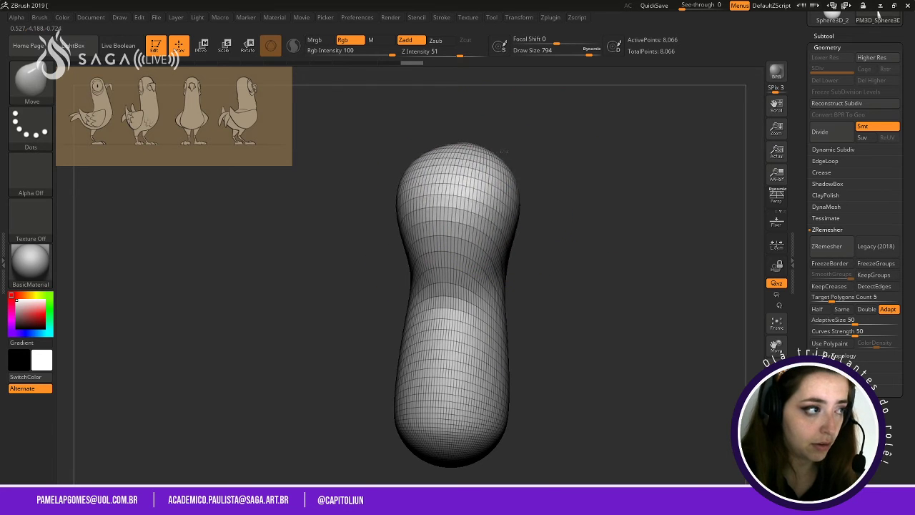
left_click_drag(545, 194, 476, 233)
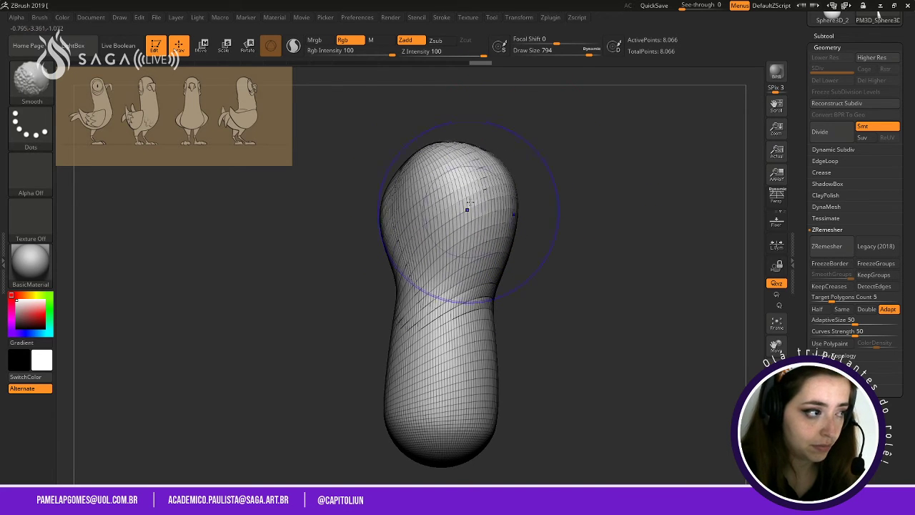
Smooth the elongated shape and adjust the volume around its upper end and waist from several angles.
mouse_move(551, 219)
left_mouse_down("alt")
mouse_move(565, 196)
mouse_move(507, 180)
mouse_move(529, 189)
left_mouse_up("alt")
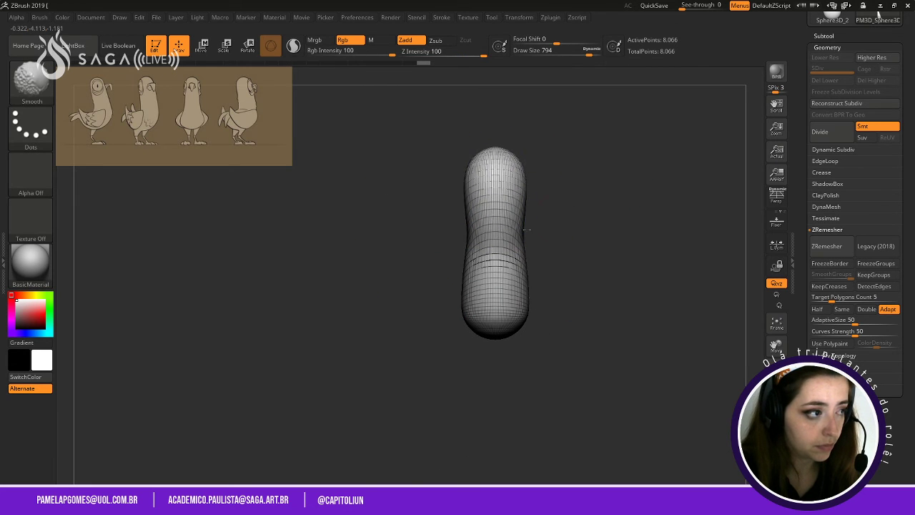
left_click_drag(526, 230, 481, 176)
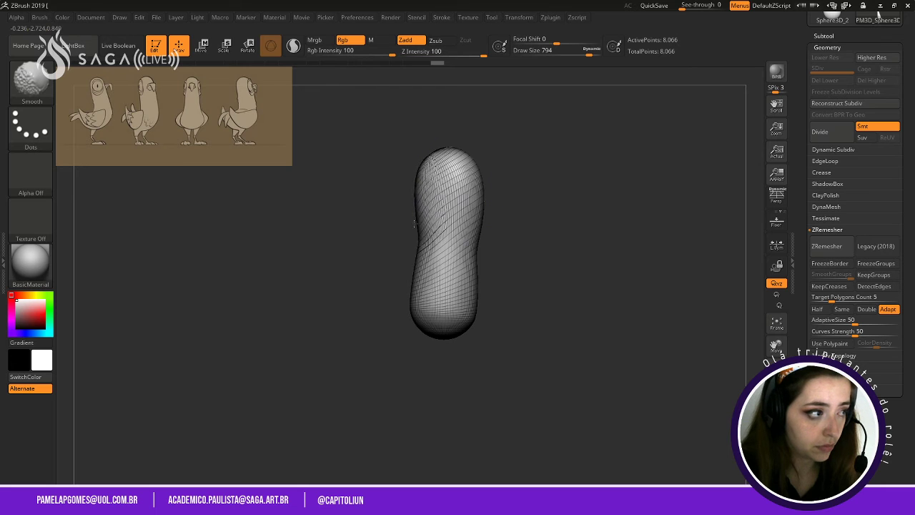
mouse_move(511, 168)
left_mouse_down("alt")
mouse_move(564, 205)
mouse_move(555, 203)
left_mouse_up("alt")
left_click_drag(415, 256, 427, 255)
left_click_drag(520, 264, 493, 205)
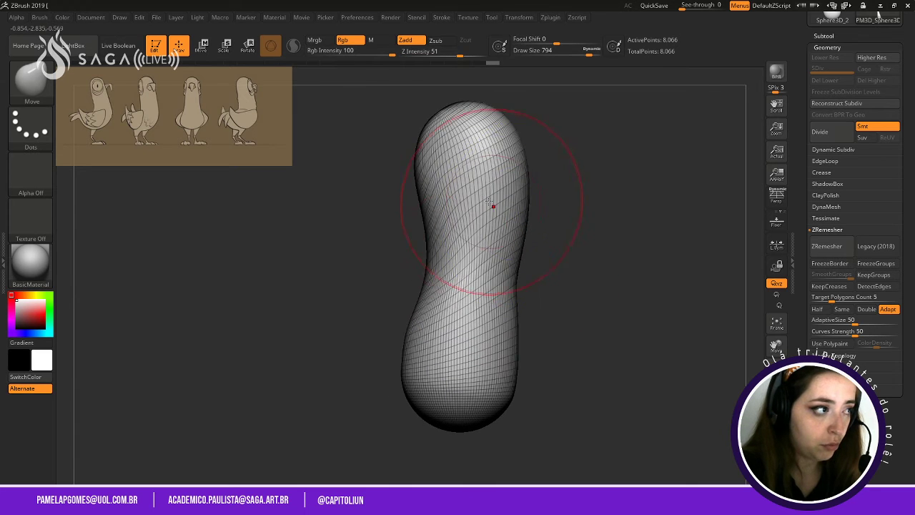
left_click_drag(420, 235, 439, 240)
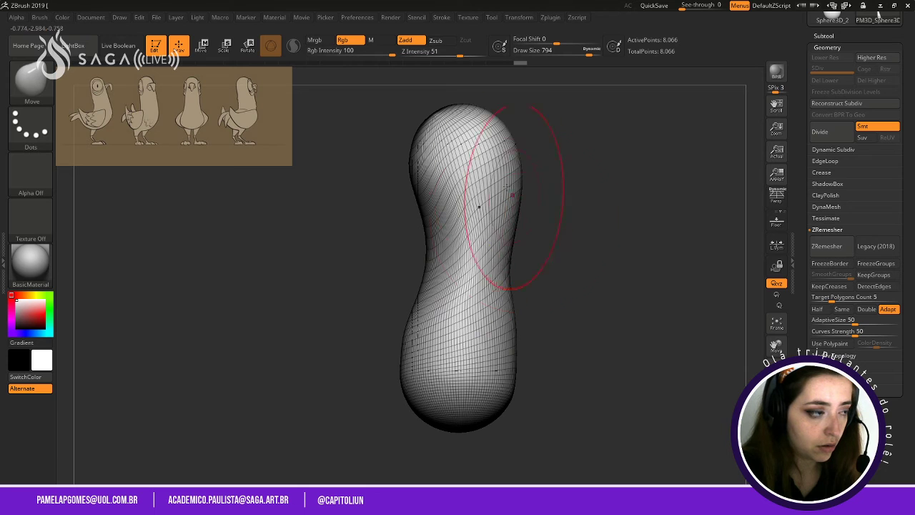
mouse_move(506, 188)
left_mouse_down("shift")
mouse_move(471, 125)
mouse_move(436, 122)
mouse_move(499, 400)
mouse_move(452, 356)
left_mouse_up("shift")
mouse_move(593, 288)
left_mouse_down()
mouse_move(612, 265)
mouse_move(576, 209)
left_mouse_up()
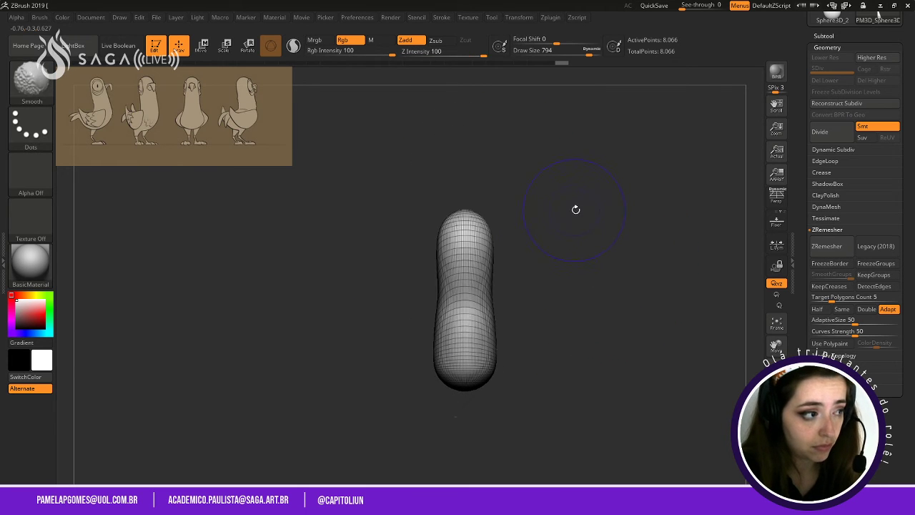
Load the saved tool Robçu_Final from the 4606B folder.
left_click_drag(835, 38, 838, 269)
left_click(824, 32)
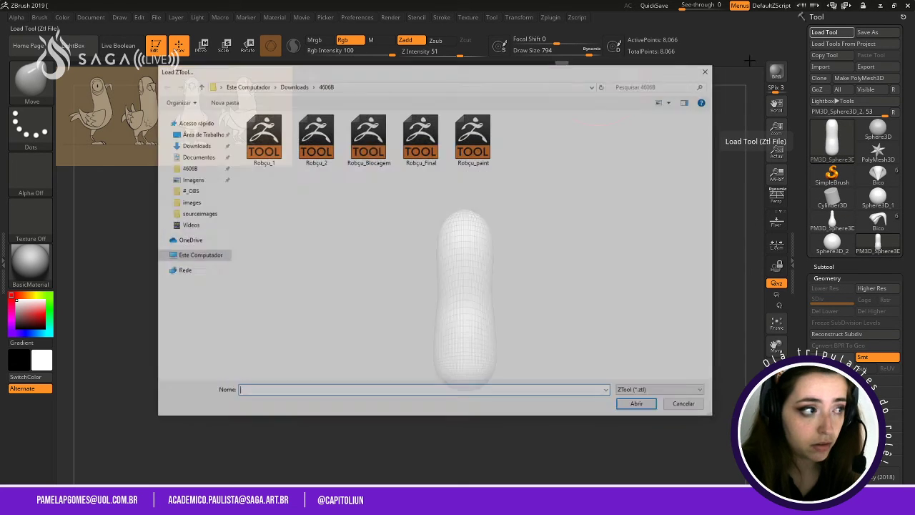
left_click(421, 140)
left_click(639, 406)
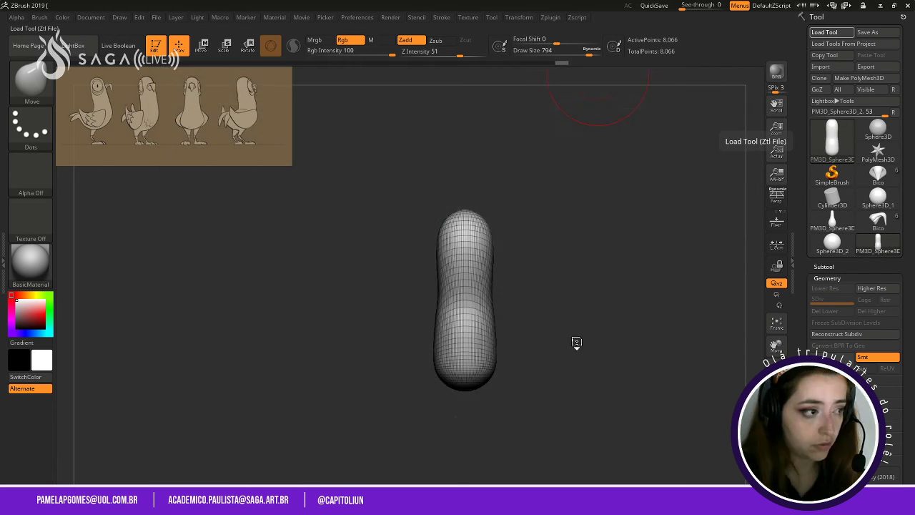
Make the loaded pigeon's body the active subtool and examine its topology from the front and side.
left_click_drag(541, 276, 613, 250)
right_click_drag(606, 234, 606, 262, "ctrl")
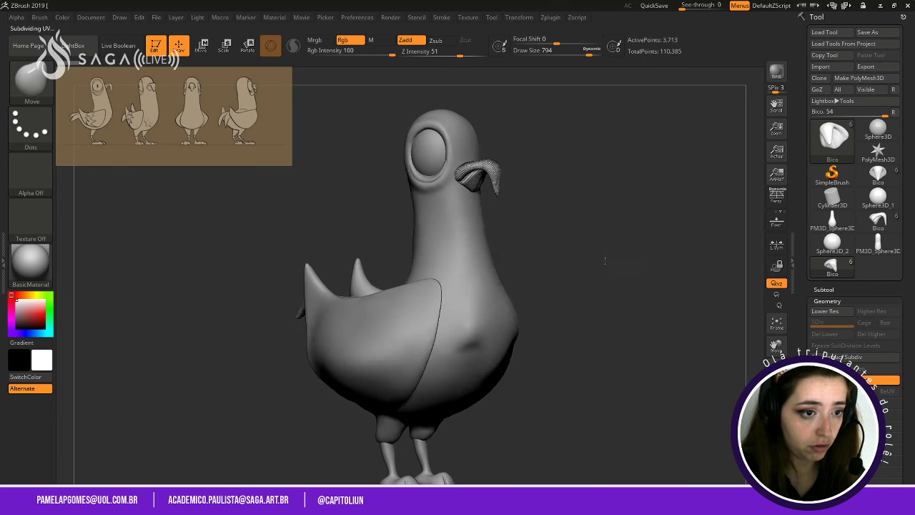
left_click_drag(606, 261, 544, 247)
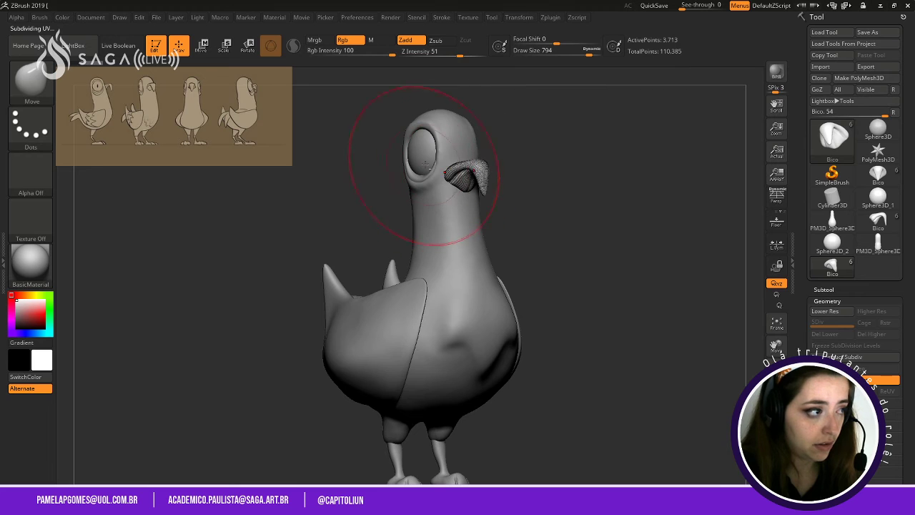
left_click(489, 279, "alt")
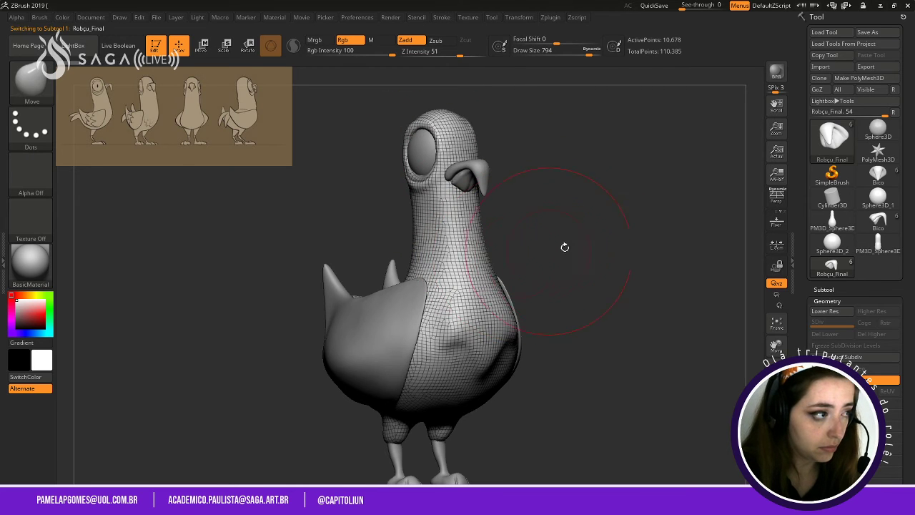
mouse_move(616, 240)
left_mouse_down()
mouse_move(605, 244)
mouse_move(616, 242)
mouse_move(610, 238)
left_mouse_up()
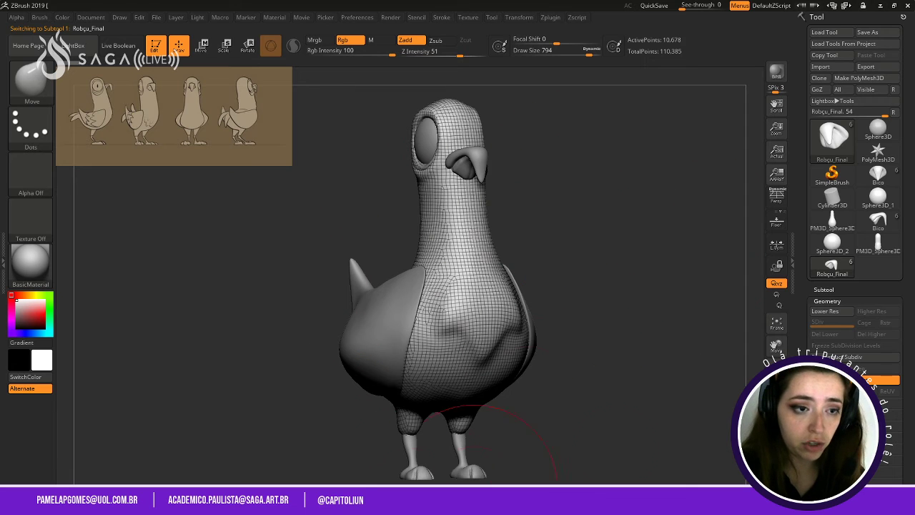
mouse_move(580, 173)
left_mouse_down("alt")
mouse_move(594, 214)
mouse_move(564, 226)
left_mouse_up("alt")
Set the brush's Draw Size to 517 and inspect the body's wireframe around the neck, chest and wings.
key("space")
mouse_move(609, 245)
left_mouse_down()
mouse_move(574, 216)
mouse_move(589, 218)
left_mouse_up()
key("space")
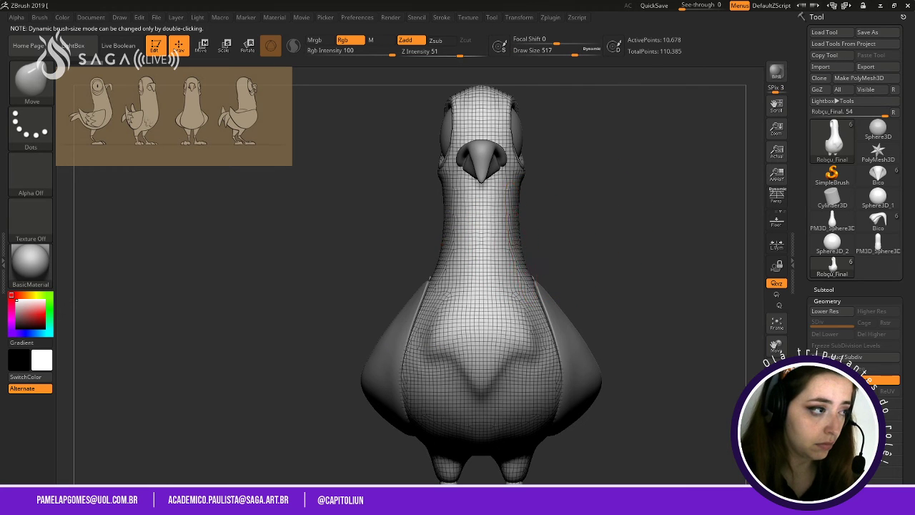
left_click_drag(572, 237, 623, 231)
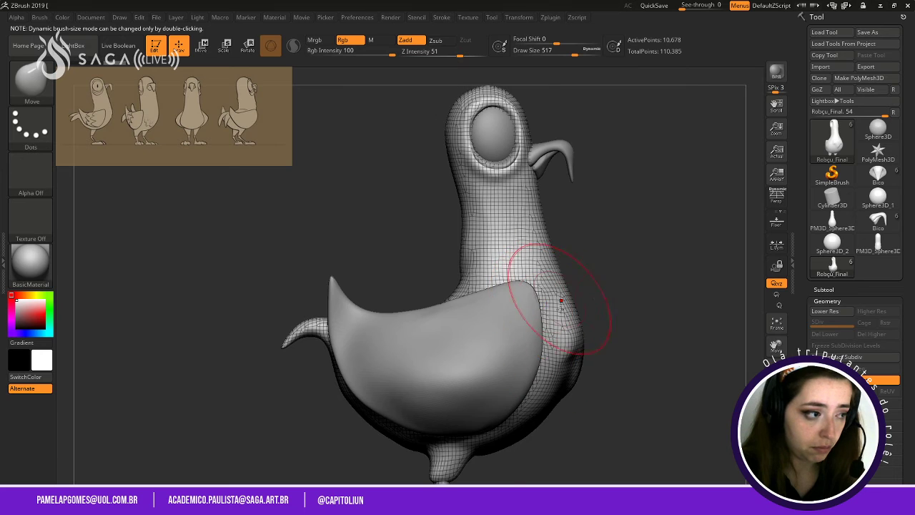
left_click_drag(616, 296, 484, 352)
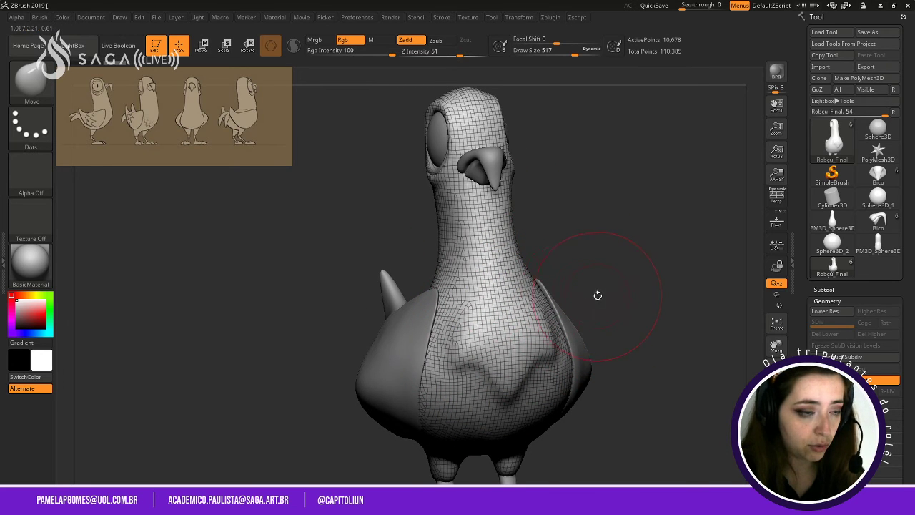
left_click_drag(612, 258, 618, 281, "alt")
Hide the wireframe, frame the area below the beak and switch to the DamStandard brush.
key("shift+f")
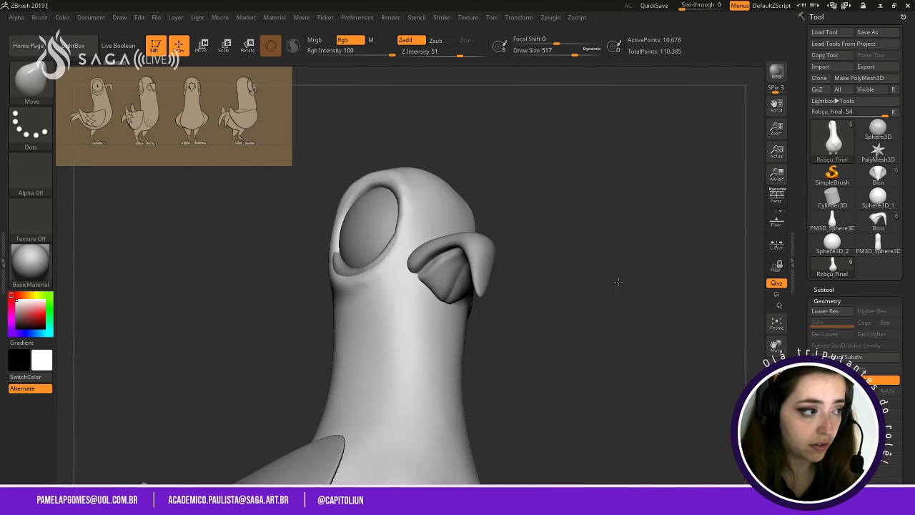
left_click_drag(605, 230, 595, 216, "alt")
key("b")
key("d")
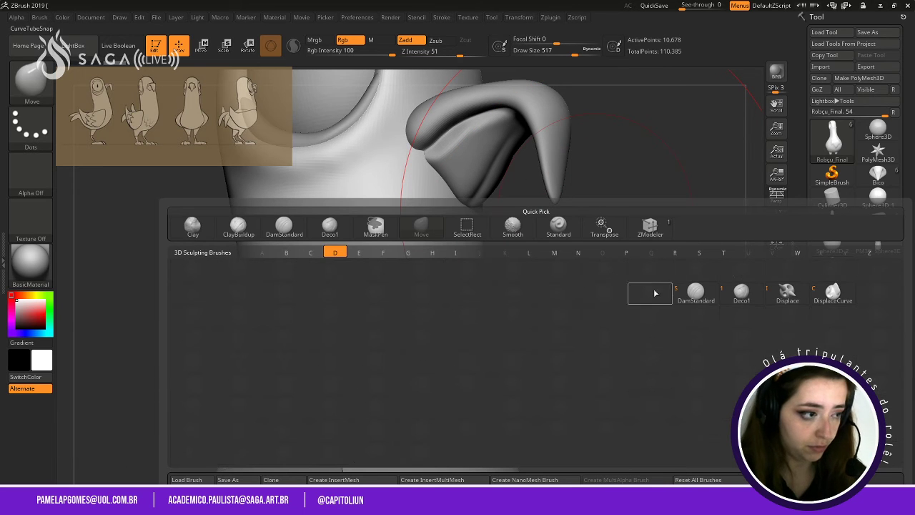
left_click(708, 294)
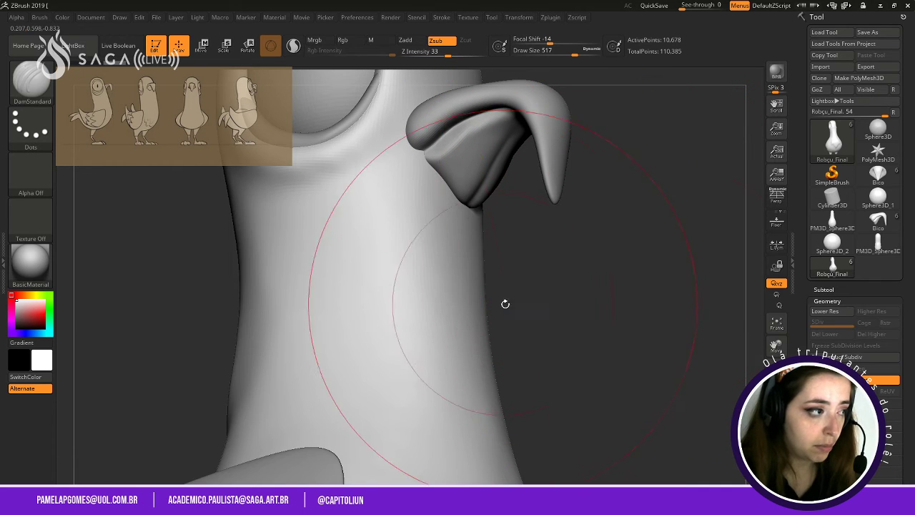
Undo a first oversized neck stroke, set Draw Size to 177 and carve a groove down the front of the neck.
left_click_drag(431, 263, 480, 440)
key("ctrl+z")
mouse_move(582, 351)
left_mouse_down("alt")
mouse_move(575, 202)
mouse_move(553, 306)
mouse_move(519, 302)
left_mouse_up("alt")
key("space")
mouse_move(621, 266)
left_mouse_down()
mouse_move(595, 257)
mouse_move(610, 305)
mouse_move(616, 169)
left_mouse_up()
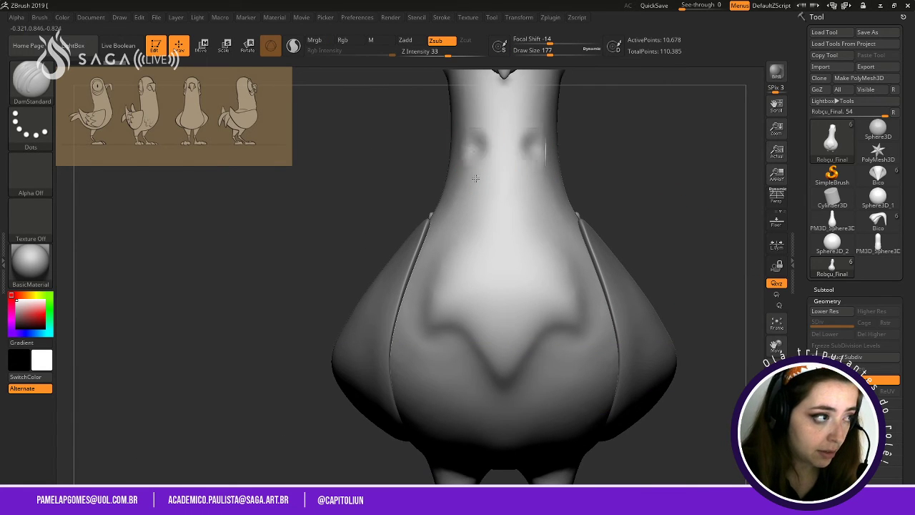
left_click_drag(629, 250, 458, 293)
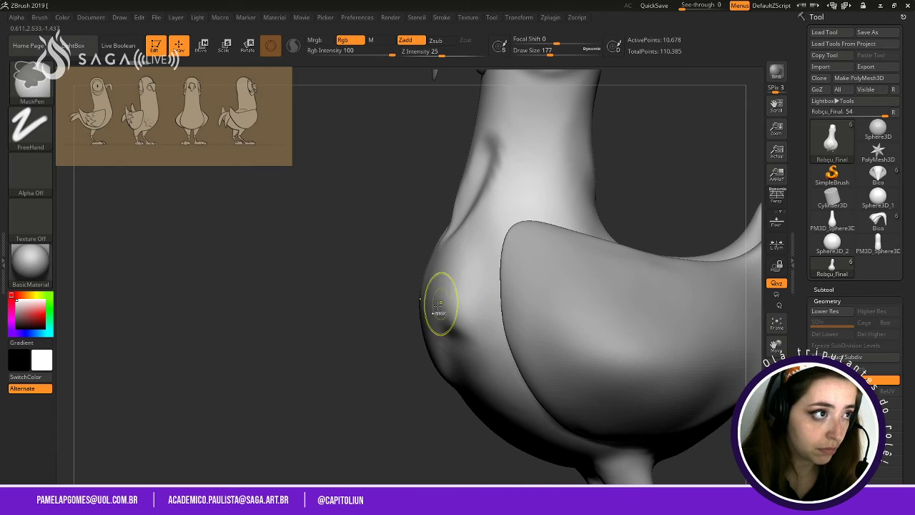
Undo the neck groove and try fold strokes along the front of the neck, undoing the last one.
key("ctrl+z")
left_click_drag(391, 370, 593, 336, "shift")
left_click_drag(637, 141, 715, 179, "alt")
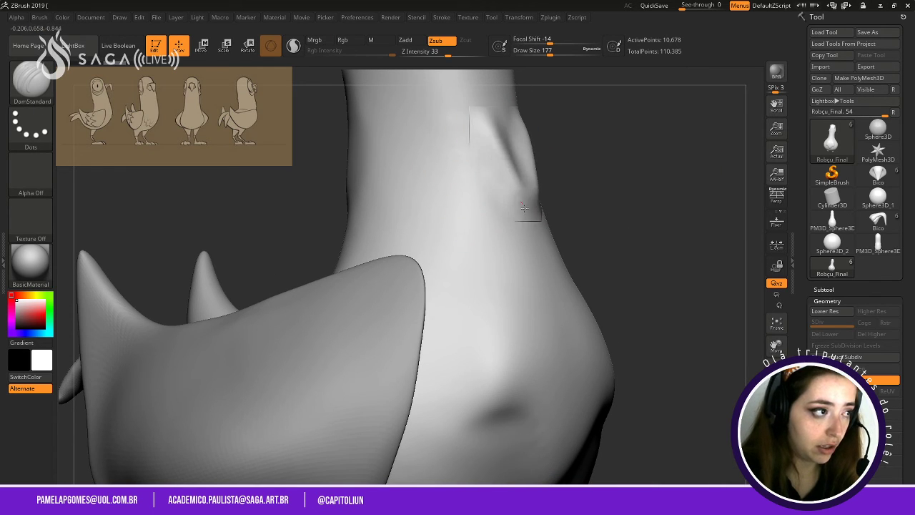
mouse_move(625, 213)
left_mouse_down()
mouse_move(548, 233)
mouse_move(465, 179)
mouse_move(408, 223)
mouse_move(410, 286)
mouse_move(504, 262)
left_mouse_up()
left_click_drag(677, 244, 708, 248)
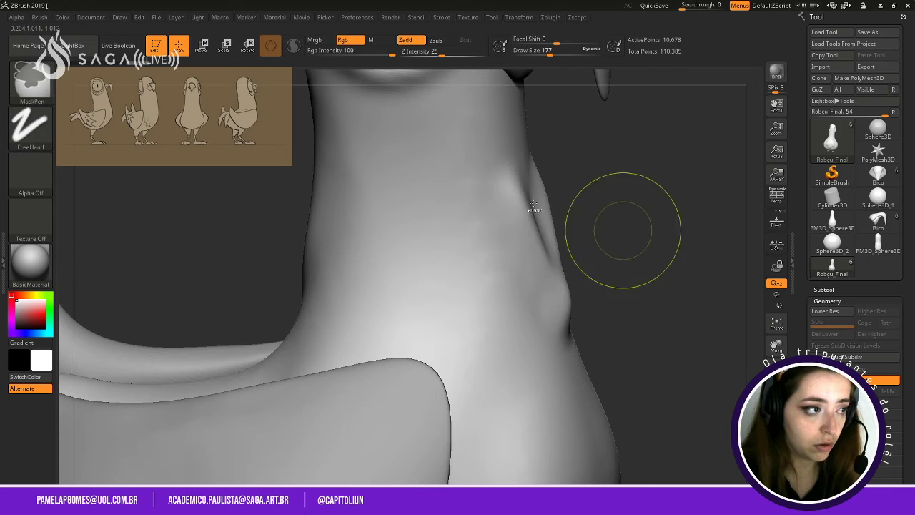
key("ctrl+z")
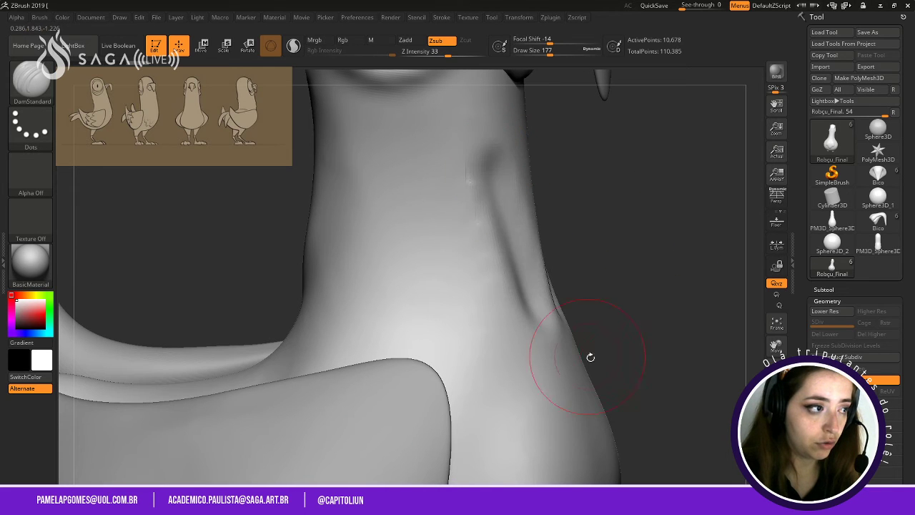
Try several parallel mirrored folds running down the front of the neck with DamStandard.
left_click_drag(590, 358, 624, 249)
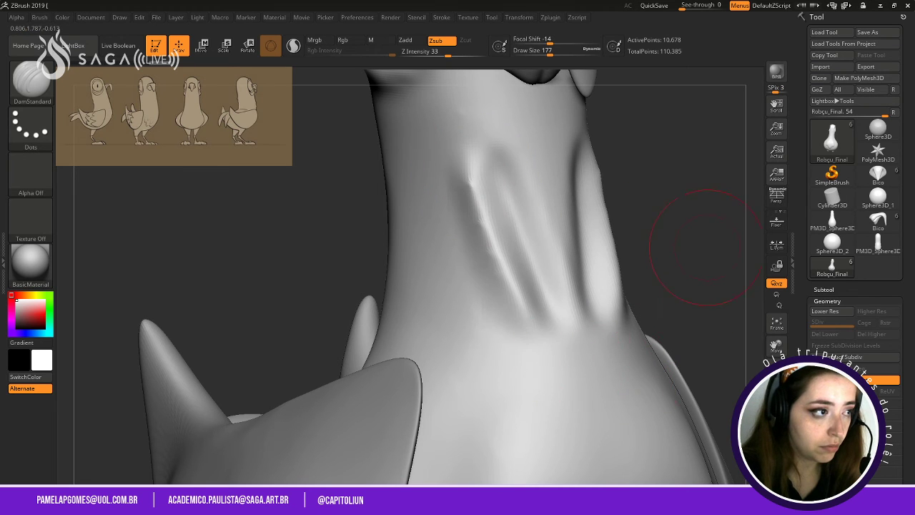
mouse_move(663, 277)
left_mouse_down()
mouse_move(653, 256)
mouse_move(670, 254)
mouse_move(617, 196)
left_mouse_up()
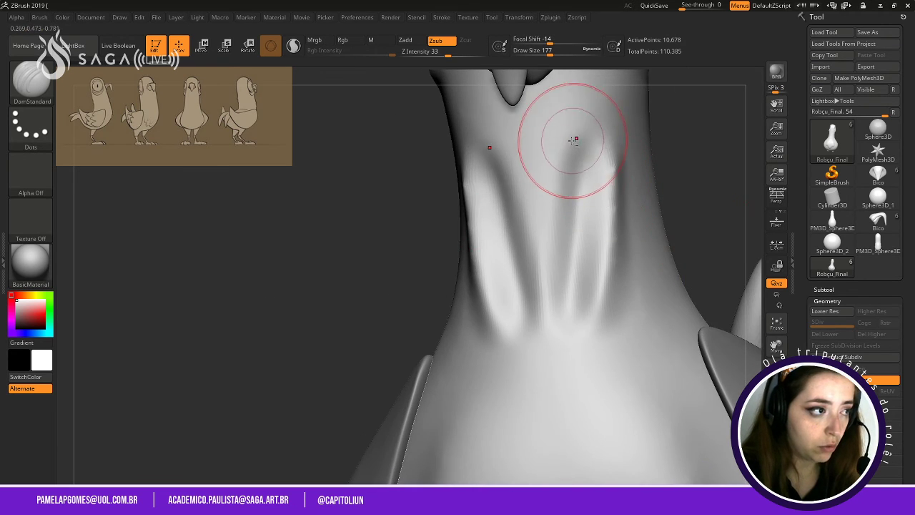
left_click_drag(571, 229, 590, 312)
mouse_move(698, 206)
left_mouse_down()
mouse_move(717, 194)
mouse_move(765, 201)
mouse_move(703, 198)
mouse_move(700, 152)
mouse_move(484, 250)
mouse_move(642, 222)
left_mouse_up()
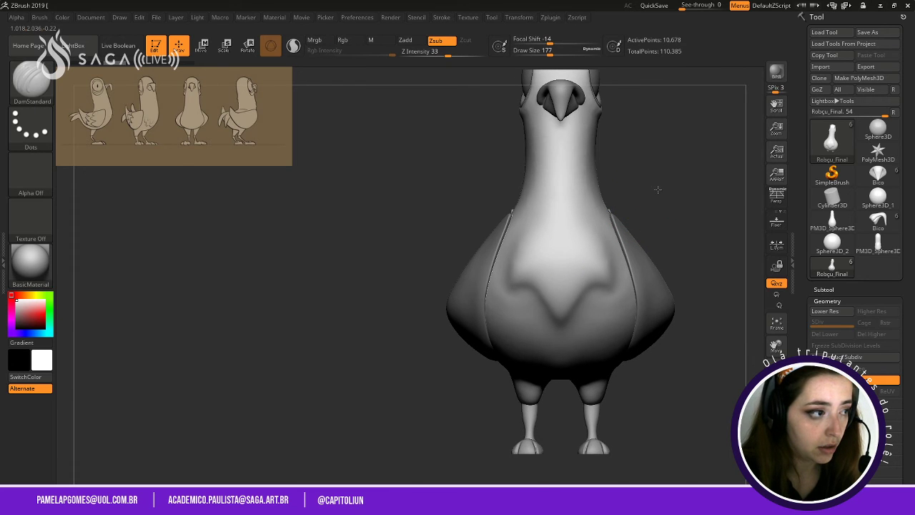
Make the wings the active subtool and examine their front edges beside the chest from the front and side.
mouse_move(657, 190)
left_mouse_down("alt")
mouse_move(697, 321)
mouse_move(598, 139)
mouse_move(557, 145)
left_mouse_up("alt")
left_click(689, 346, "alt")
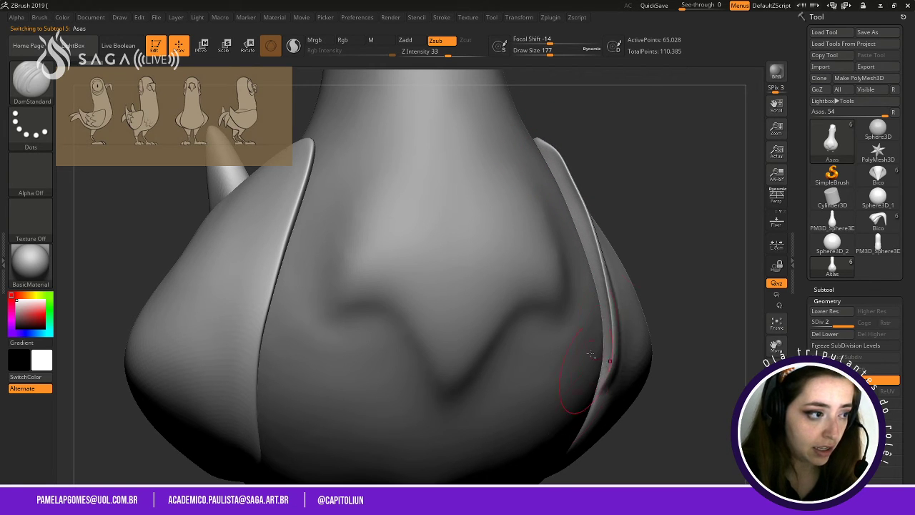
left_click_drag(694, 207, 610, 220)
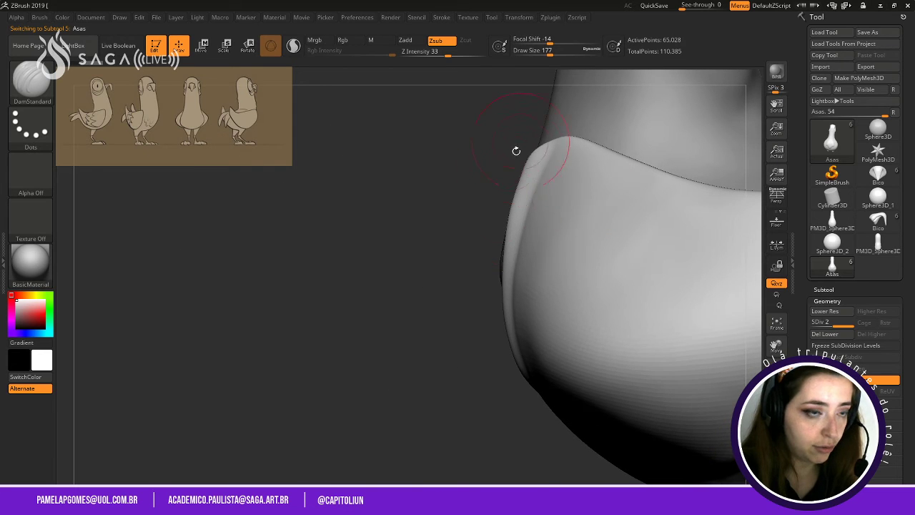
mouse_move(407, 318)
left_mouse_down()
mouse_move(451, 301)
mouse_move(490, 263)
left_mouse_up()
key("ctrl")
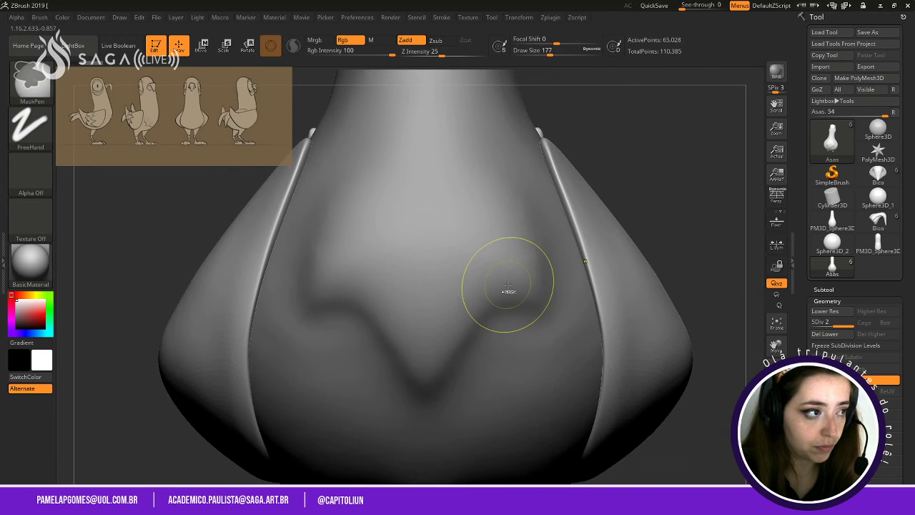
Make the body the active subtool and try accentuating the pointed chest feather outline with a mirrored DamStandard stroke.
left_click(533, 212, "alt")
left_click_drag(653, 164, 623, 153)
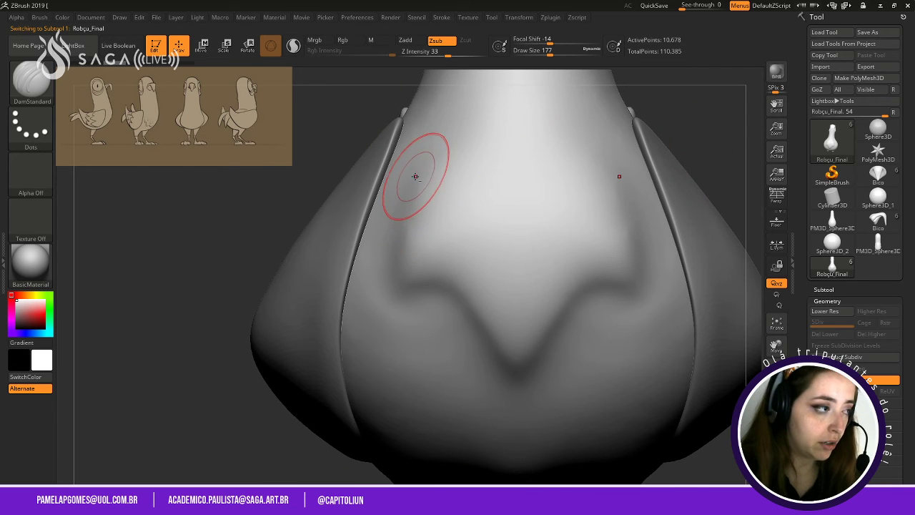
mouse_move(415, 177)
left_mouse_down()
mouse_move(397, 282)
mouse_move(457, 280)
mouse_move(517, 369)
left_mouse_up()
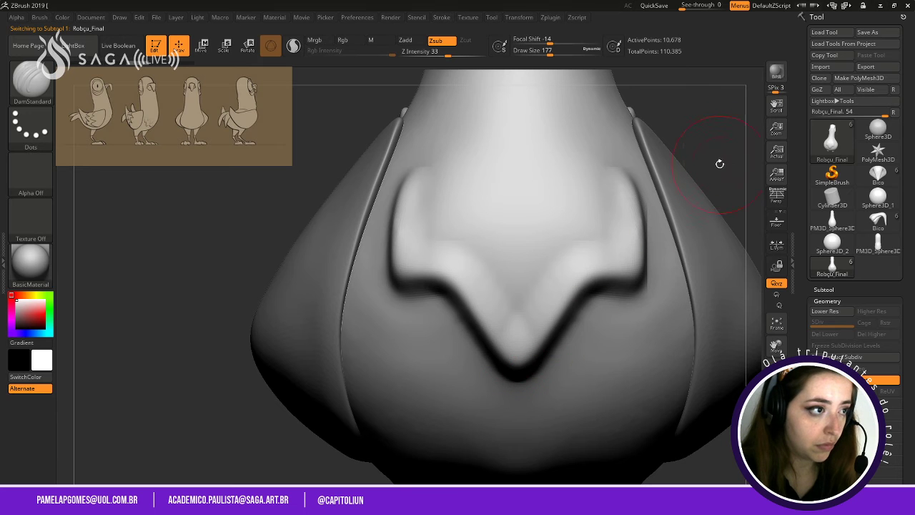
mouse_move(720, 164)
left_mouse_down()
mouse_move(713, 127)
mouse_move(701, 149)
mouse_move(747, 169)
mouse_move(685, 179)
mouse_move(686, 200)
mouse_move(689, 163)
mouse_move(701, 162)
mouse_move(706, 211)
left_mouse_up()
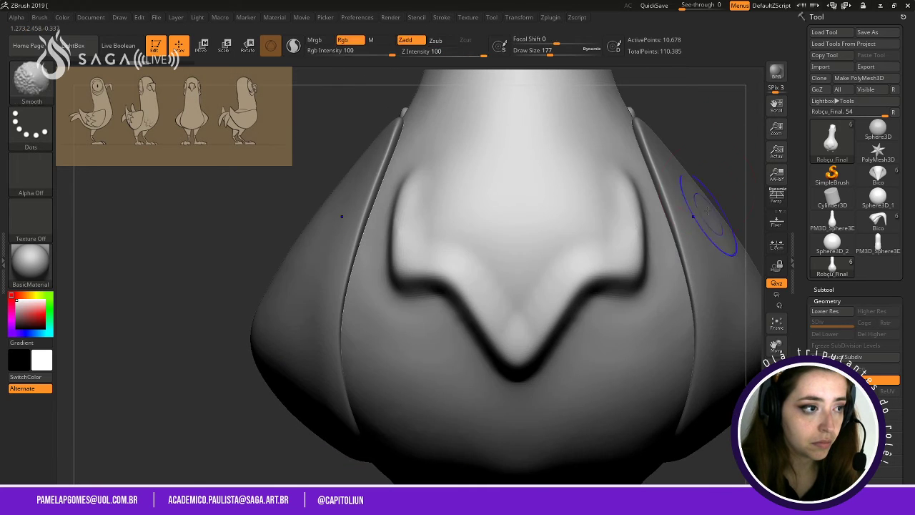
left_click_drag(697, 154, 622, 164, "alt")
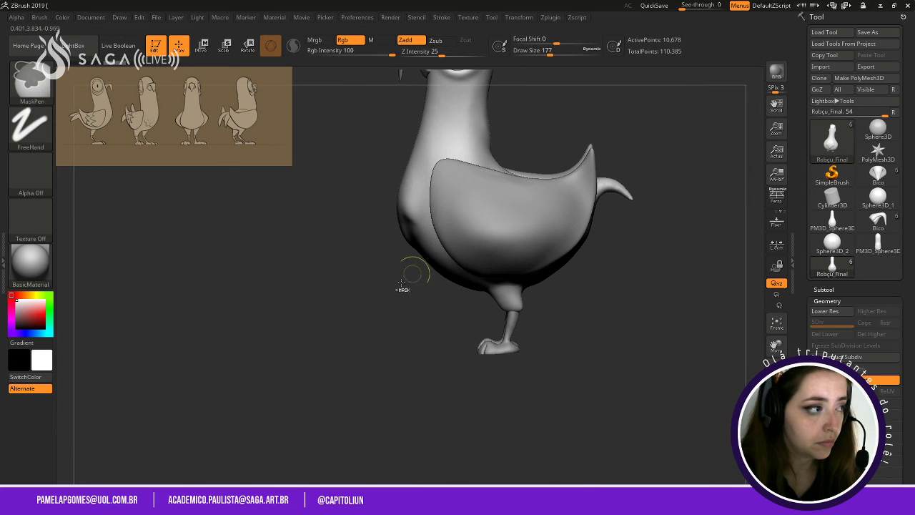
Try carving a groove along the inside of the chest feather outline and compare it on the whole bird.
mouse_move(379, 307)
left_mouse_down()
mouse_move(410, 321)
mouse_move(537, 233)
left_mouse_up()
left_click_drag(580, 154, 600, 248, "alt")
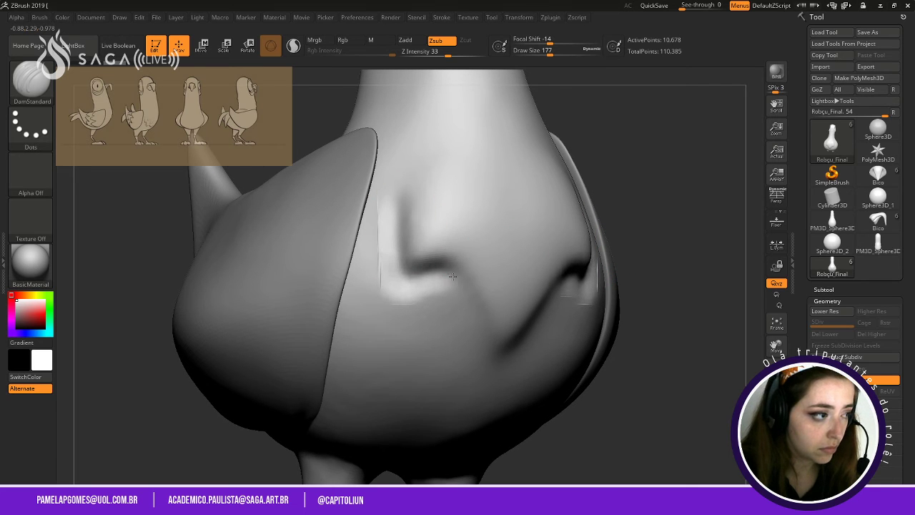
mouse_move(674, 247)
left_mouse_down("alt")
mouse_move(662, 203)
mouse_move(643, 206)
left_mouse_up("alt")
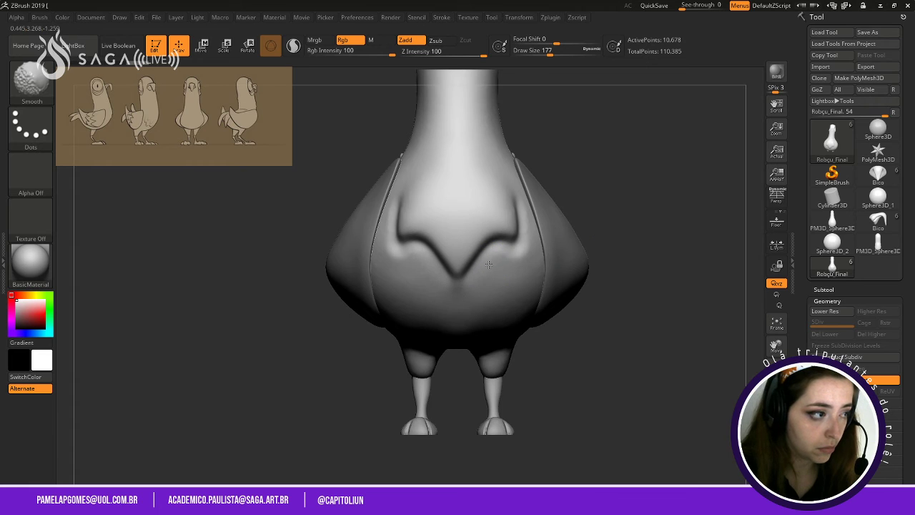
left_click_drag(653, 210, 634, 130, "alt")
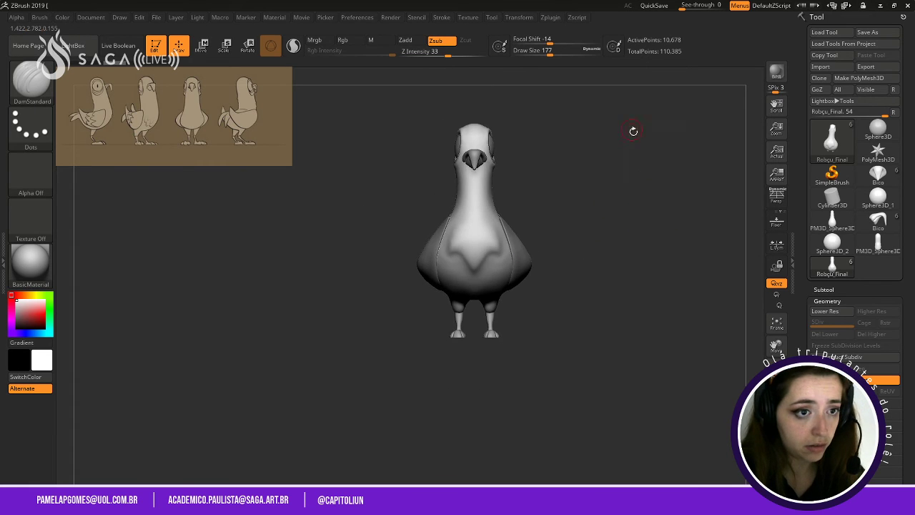
Examine the head, eye and open beak from the front, side and below.
left_click_drag(652, 171, 648, 338)
left_click_drag(617, 212, 640, 271, "alt")
left_click_drag(517, 74, 637, 331, "alt")
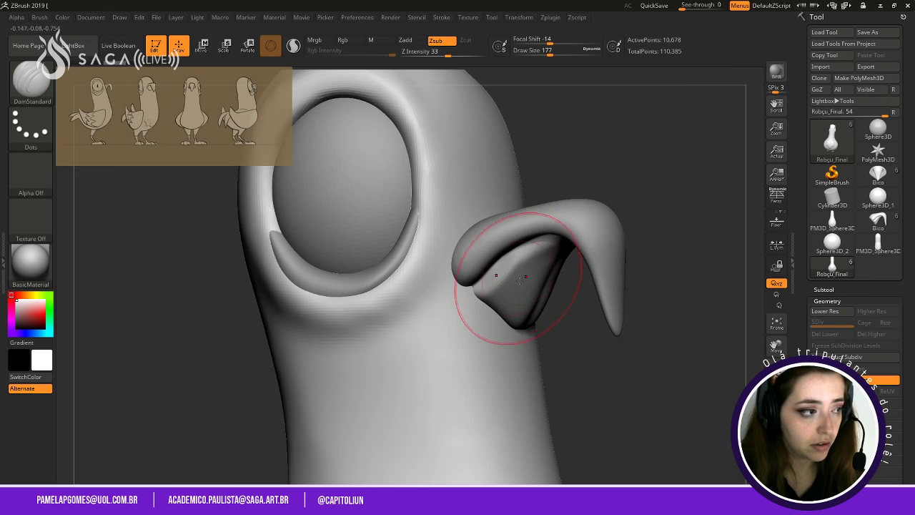
left_click_drag(601, 214, 579, 188)
left_click_drag(617, 269, 611, 249, "alt")
left_click_drag(614, 314, 565, 241)
left_click_drag(574, 271, 578, 352)
left_click_drag(591, 253, 605, 311)
mouse_move(646, 274)
left_mouse_down()
mouse_move(638, 229)
mouse_move(650, 269)
left_mouse_up()
mouse_move(621, 311)
left_mouse_down("alt")
mouse_move(617, 195)
mouse_move(588, 216)
left_mouse_up("alt")
Set the Draw Size to 87 and make the beak the active subtool.
key("space")
left_click_drag(601, 253, 623, 259)
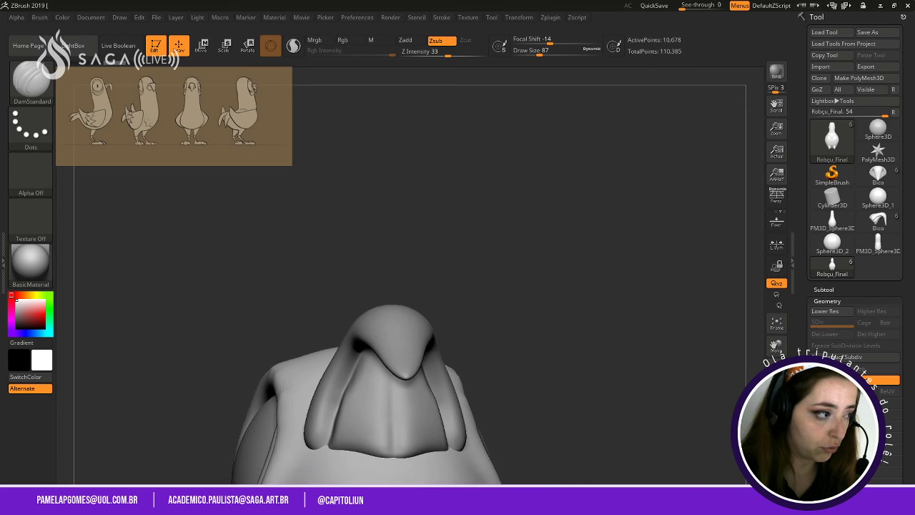
left_click_drag(543, 324, 665, 150, "alt")
left_click_drag(661, 198, 660, 178)
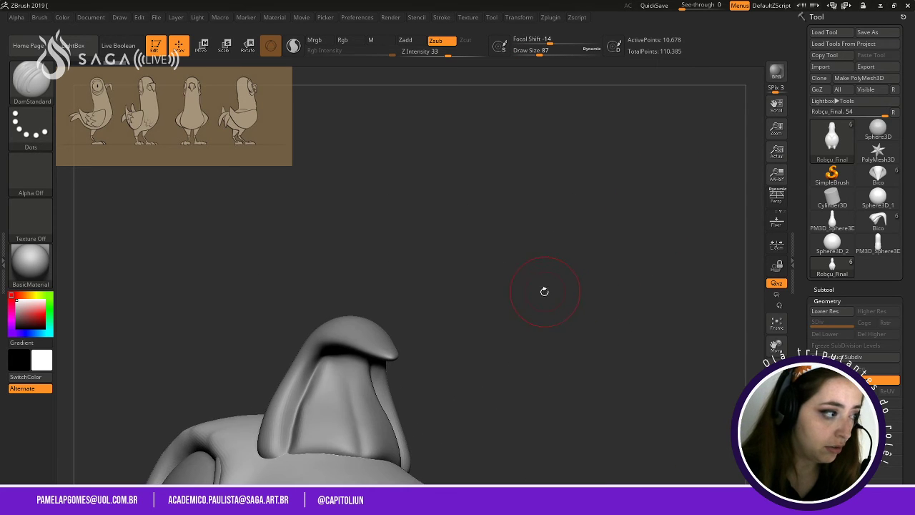
left_click_drag(545, 292, 705, 151, "alt")
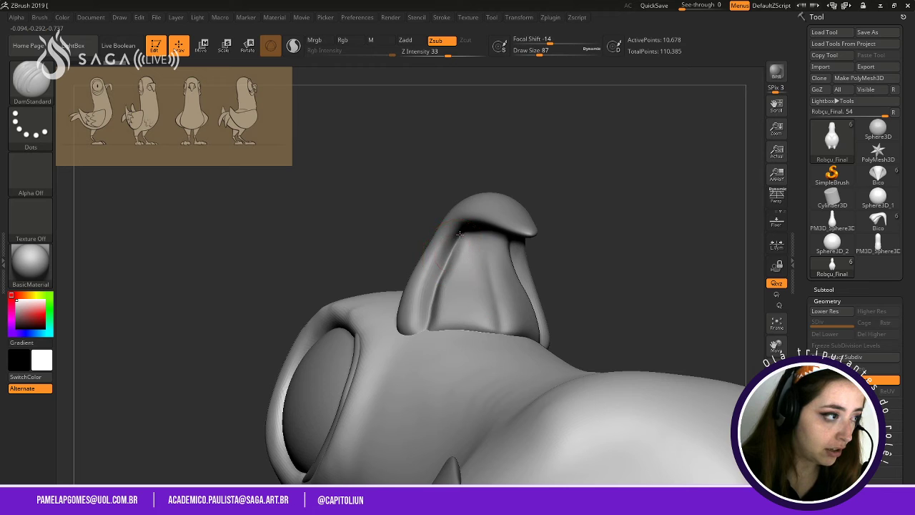
left_click(465, 237, "alt")
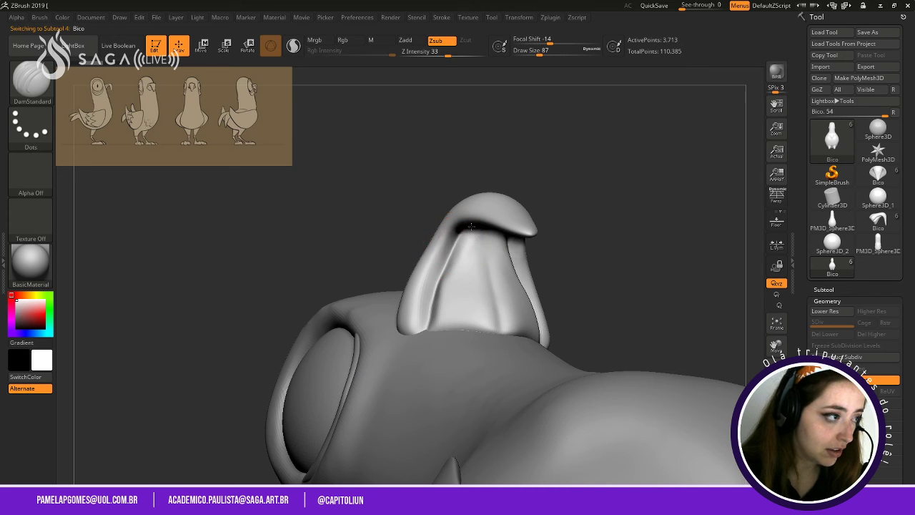
Smooth the lower beak and refine its lower edge symmetrically so it tapers beneath the upper beak's tip.
left_click_drag(608, 189, 637, 240)
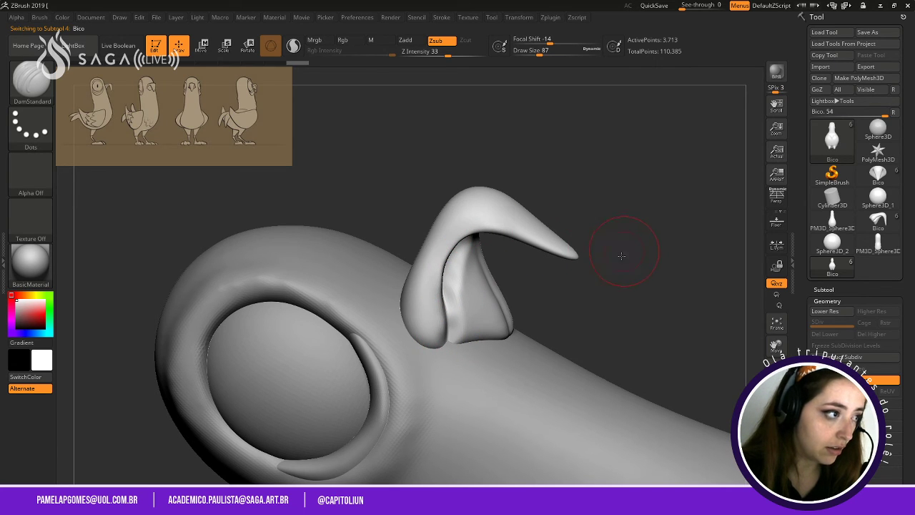
mouse_move(621, 255)
left_mouse_down()
mouse_move(668, 240)
mouse_move(615, 226)
mouse_move(604, 138)
mouse_move(634, 262)
mouse_move(645, 257)
mouse_move(423, 305)
mouse_move(409, 413)
left_mouse_up()
mouse_move(521, 275)
left_mouse_down("shift")
mouse_move(572, 310)
mouse_move(504, 264)
left_mouse_up("shift")
left_click_drag(517, 364, 558, 371, "shift")
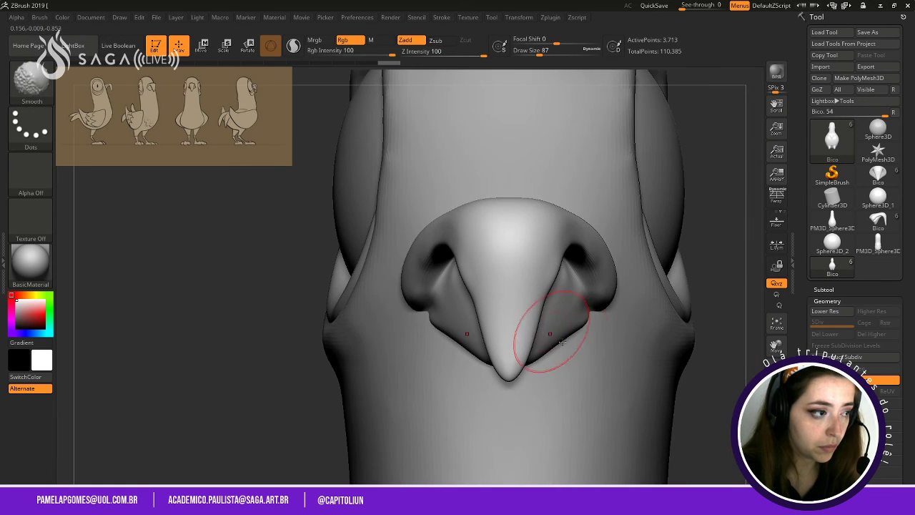
left_click_drag(588, 322, 558, 356)
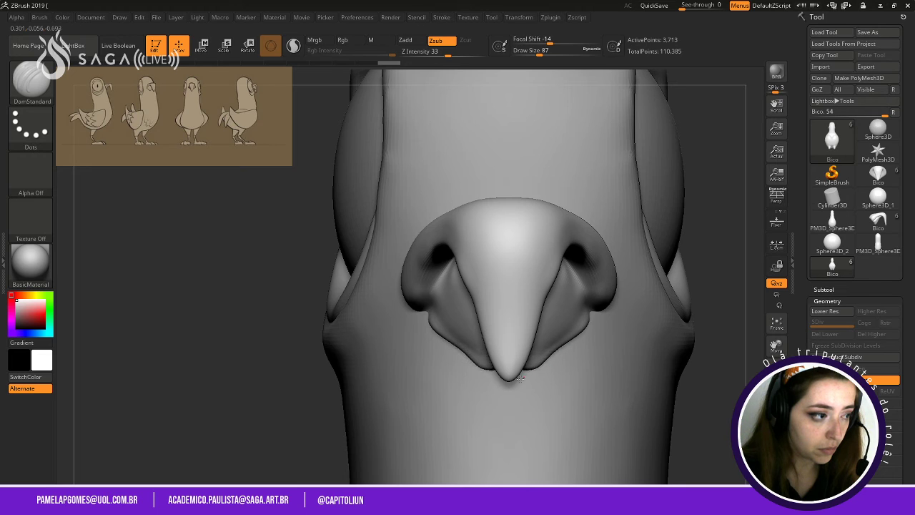
mouse_move(717, 333)
left_mouse_down("alt")
mouse_move(674, 286)
mouse_move(723, 272)
mouse_move(603, 363)
left_mouse_up("alt")
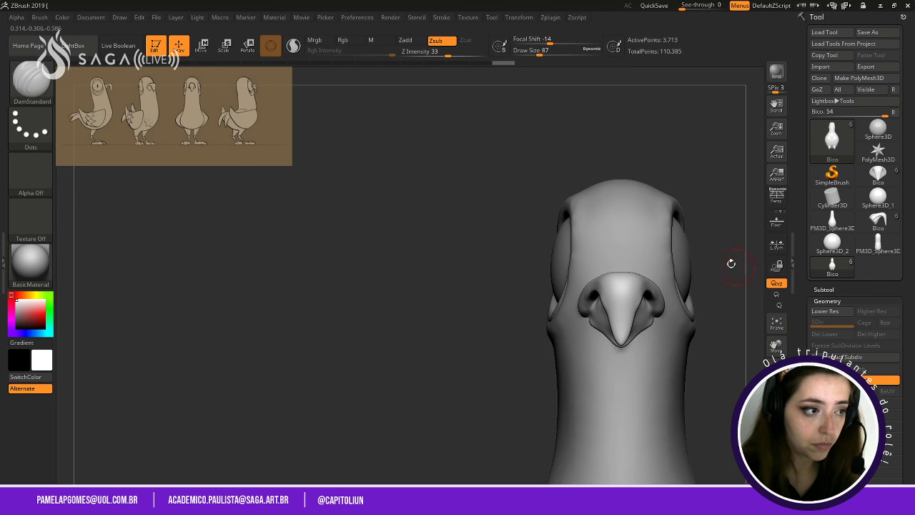
mouse_move(731, 263)
left_mouse_down("alt")
mouse_move(611, 189)
mouse_move(592, 307)
left_mouse_up("alt")
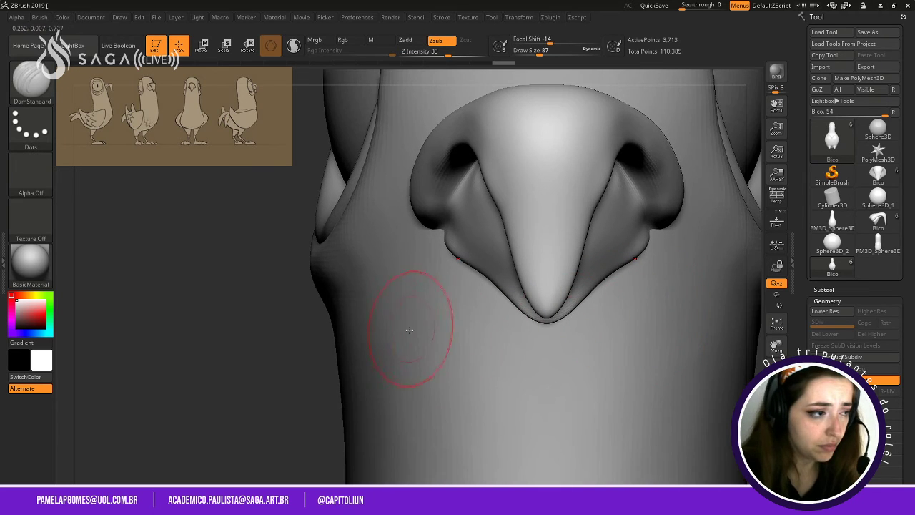
Switch to the Move brush, set the Draw Size to 172 and reshape the lower beak's side edge.
left_click_drag(286, 431, 439, 286)
key("b")
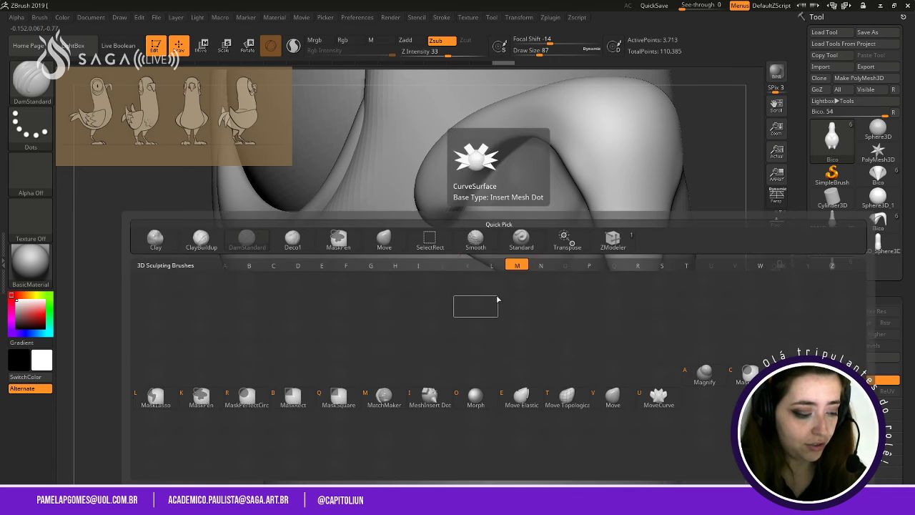
key("m")
key("v")
key("space")
left_click_drag(522, 276, 538, 276)
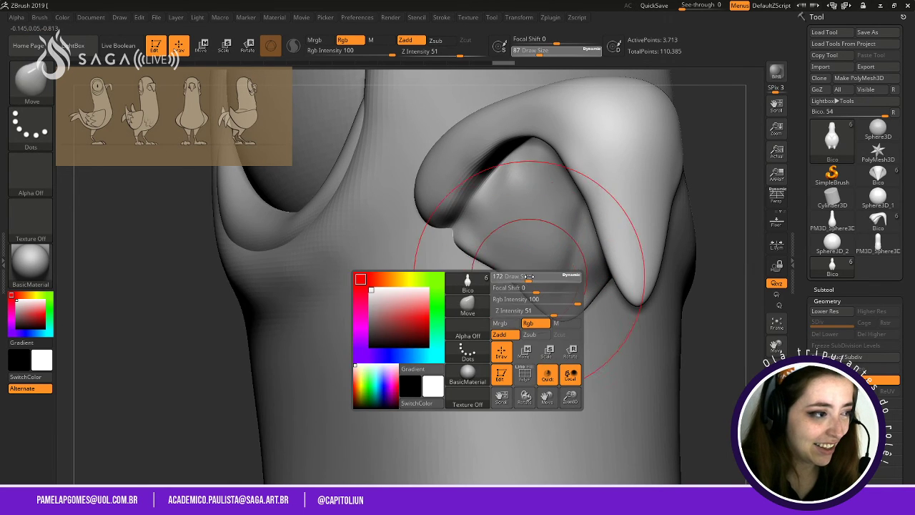
key("shift")
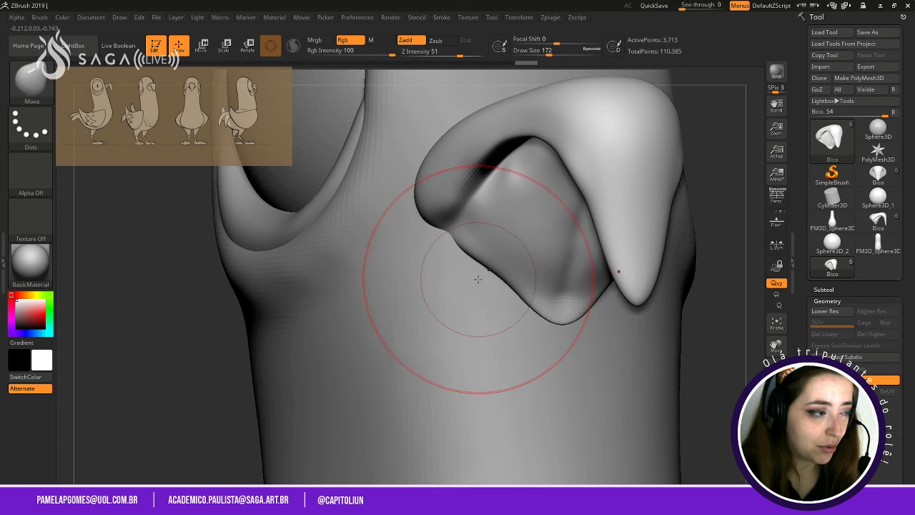
Set the Draw Size to 80, straighten the lower beak's edge and smooth its sides and underside.
key("space")
left_click_drag(500, 289, 486, 289)
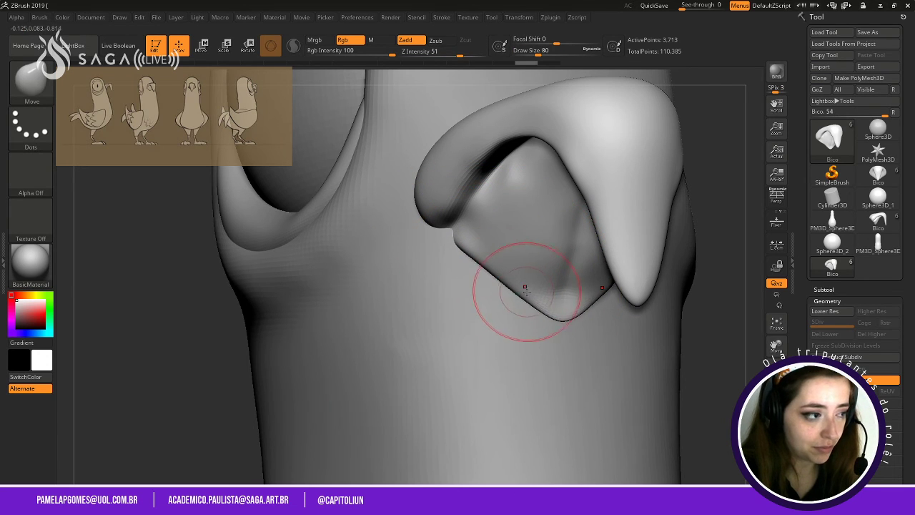
mouse_move(586, 293)
right_mouse_down("ctrl")
mouse_move(680, 221)
mouse_move(487, 337)
mouse_move(488, 371)
mouse_move(467, 371)
mouse_move(478, 361)
right_mouse_up("ctrl")
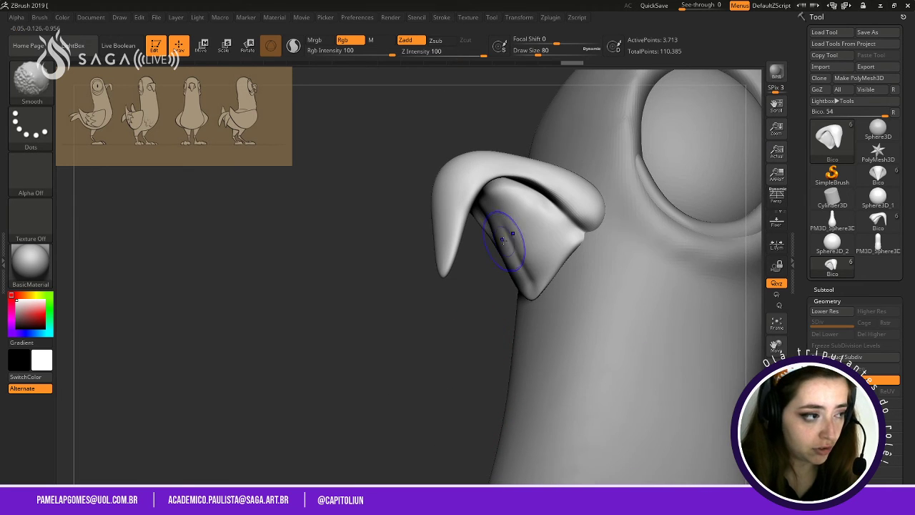
right_click_drag(516, 256, 485, 262)
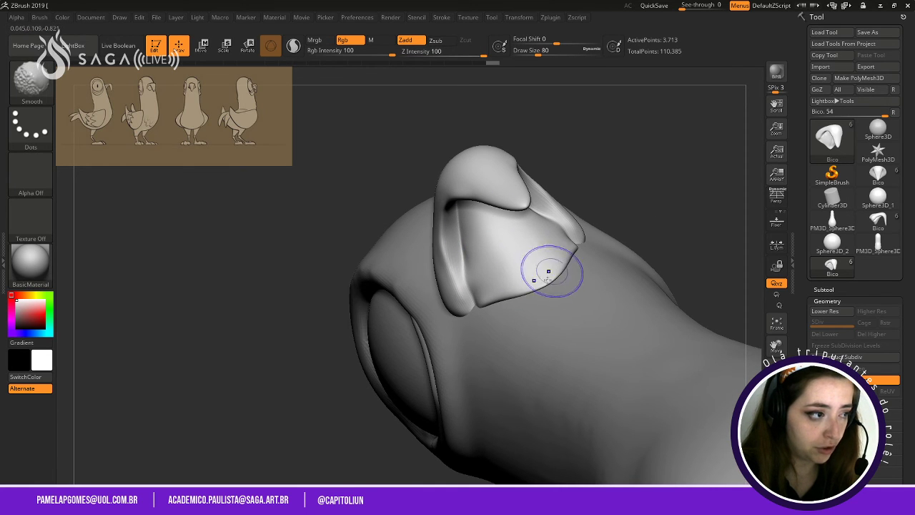
mouse_move(672, 153)
right_mouse_down()
mouse_move(641, 233)
mouse_move(624, 227)
right_mouse_up()
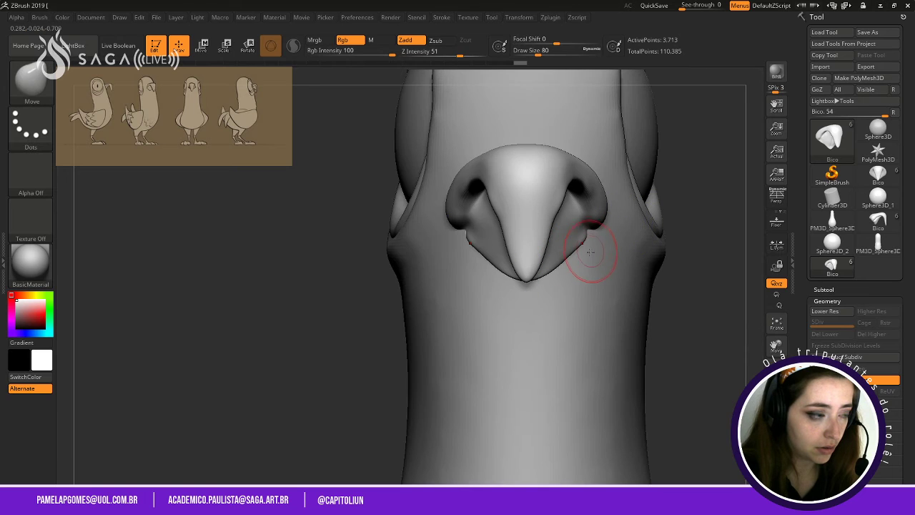
Push the lower beak's edge inward near the mouth corners and refine its curve with the Move brush.
left_click_drag(590, 252, 567, 255)
right_click_drag(566, 255, 522, 258)
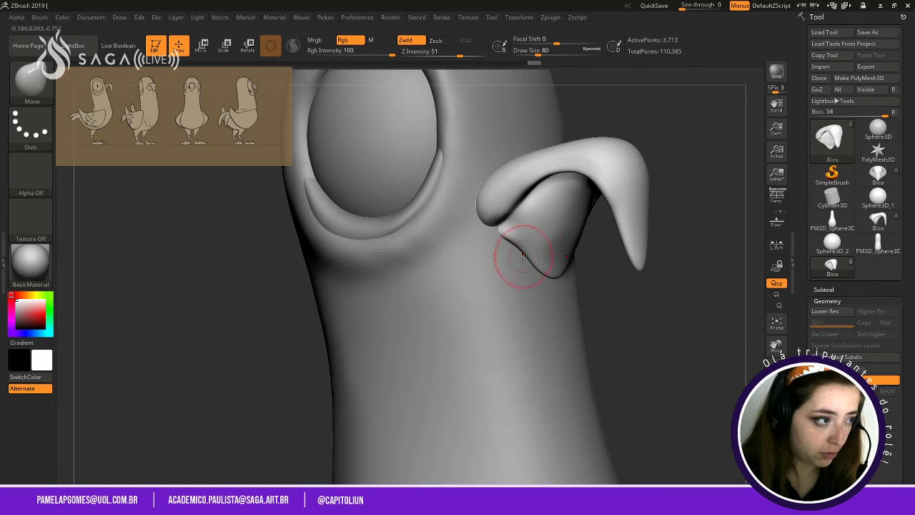
left_click_drag(536, 266, 549, 272)
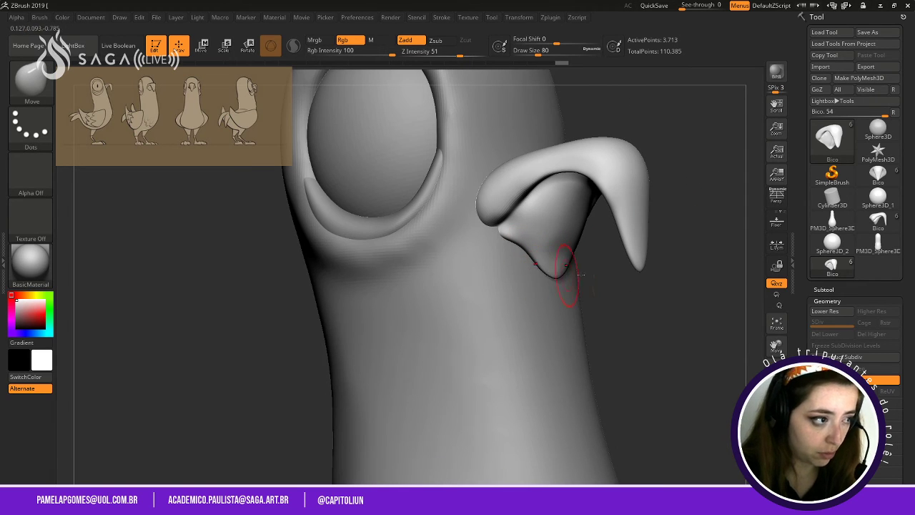
Smooth the lower beak's side edges symmetrically from the mouth corners down toward the tip.
right_click_drag(564, 272, 613, 307, "shift")
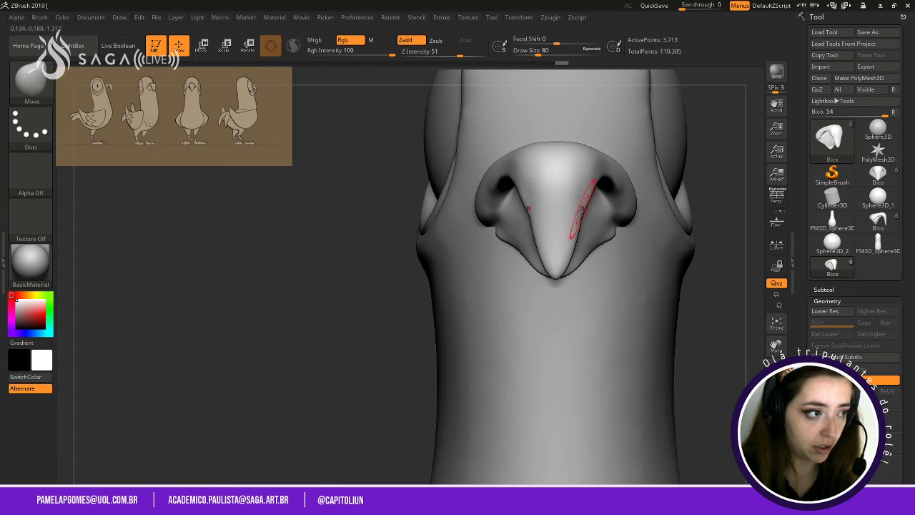
left_click_drag(581, 247, 594, 190, "shift")
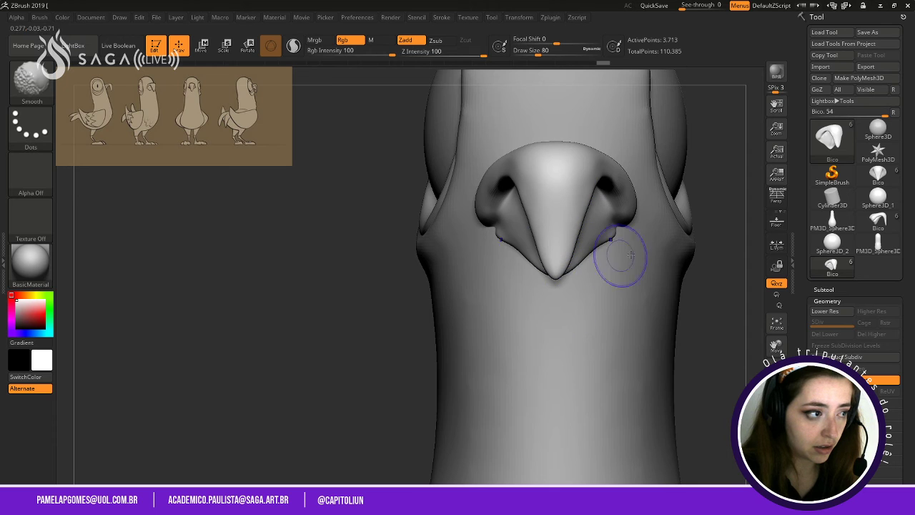
mouse_move(728, 234)
right_mouse_down("ctrl")
mouse_move(673, 199)
mouse_move(722, 202)
mouse_move(664, 204)
mouse_move(667, 235)
mouse_move(597, 325)
mouse_move(555, 315)
right_mouse_up("ctrl")
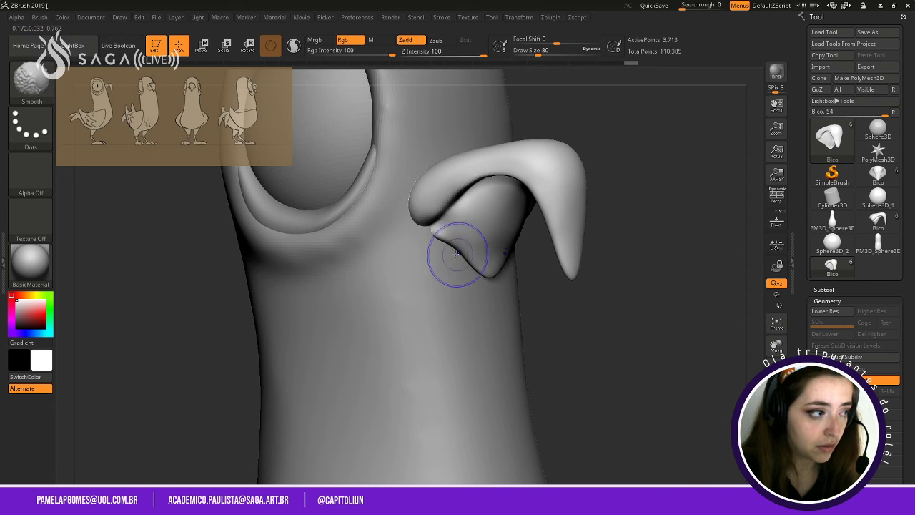
left_click_drag(456, 253, 469, 272, "shift")
mouse_move(647, 133)
right_mouse_down("ctrl")
mouse_move(630, 214)
mouse_move(597, 157)
right_mouse_up("ctrl")
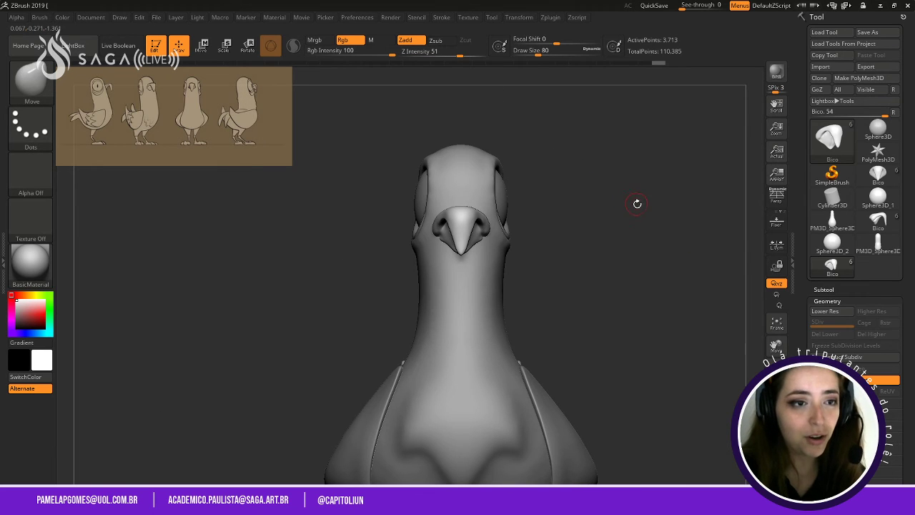
Carve a groove with the DamStandard brush between the upper and lower beak, running to the mouth corner.
right_click_drag(640, 185, 655, 250, "ctrl")
right_click_drag(367, 325, 474, 305, "alt")
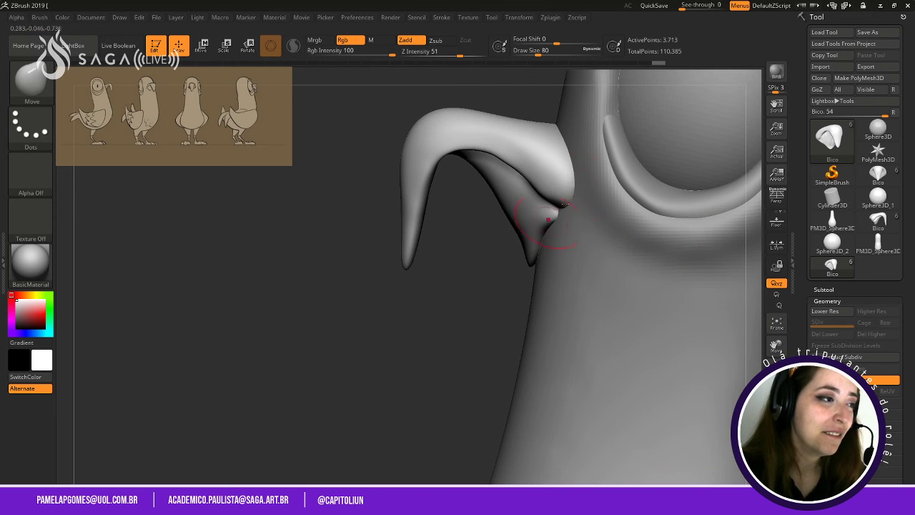
right_click_drag(465, 250, 572, 250)
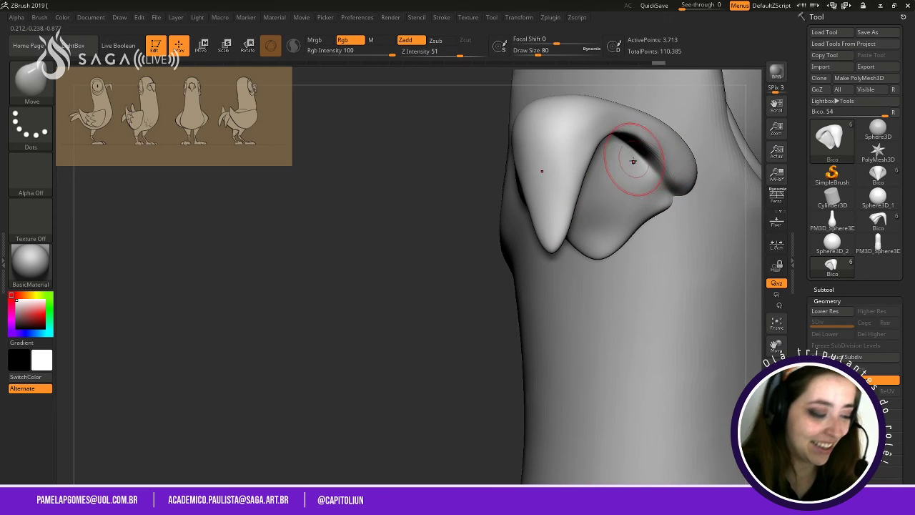
key("b")
key("d")
key("s")
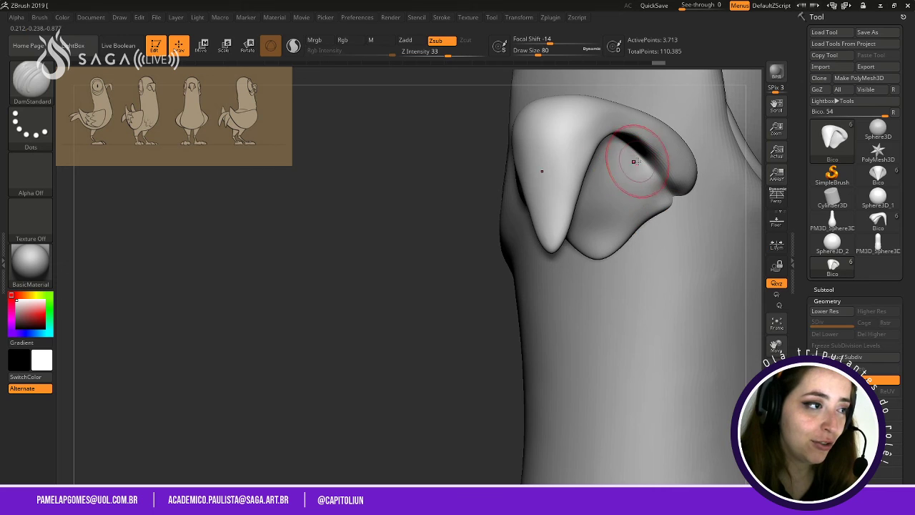
left_click_drag(640, 157, 669, 193)
key("ctrl")
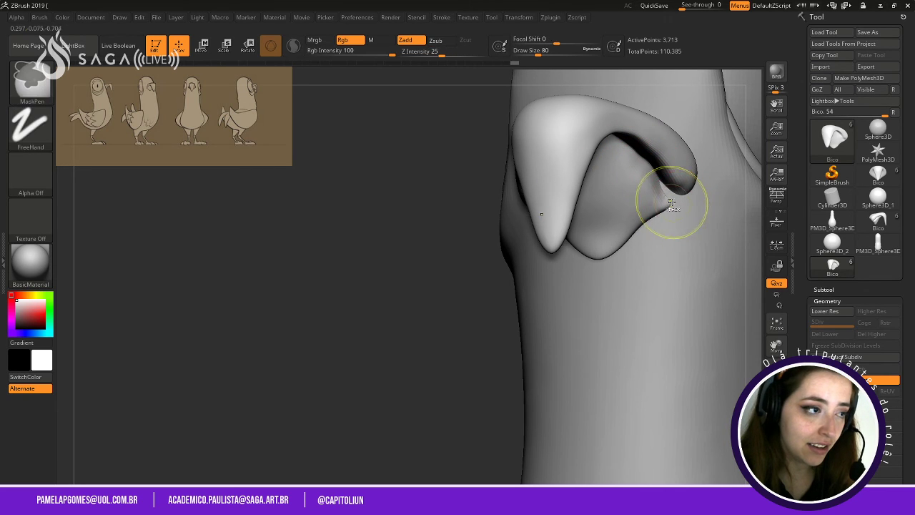
Make the body subtool active and switch on to the wings subtool (Asas).
left_click_drag(445, 376, 453, 257)
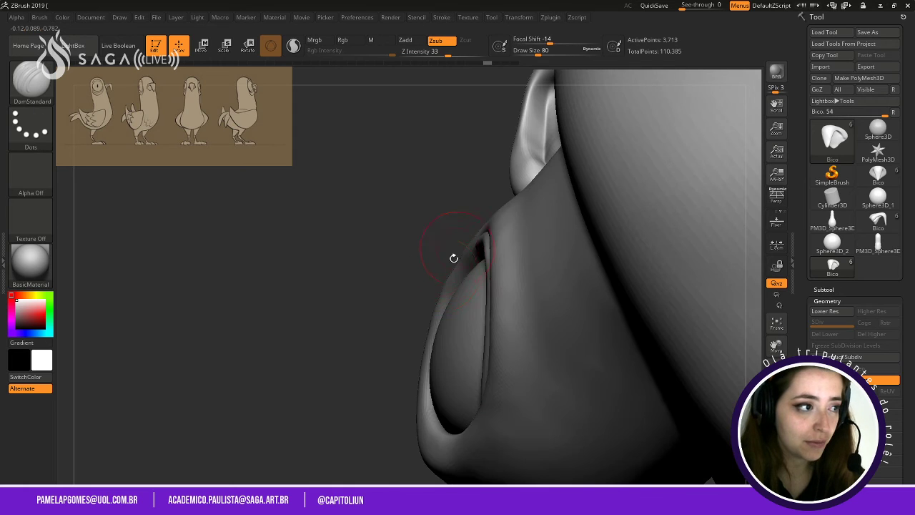
left_click_drag(438, 214, 421, 361)
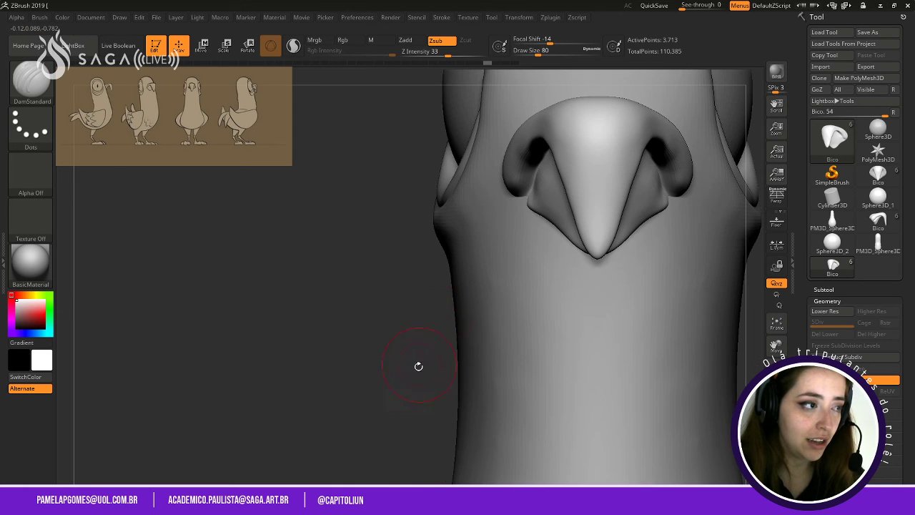
left_click_drag(432, 227, 519, 288)
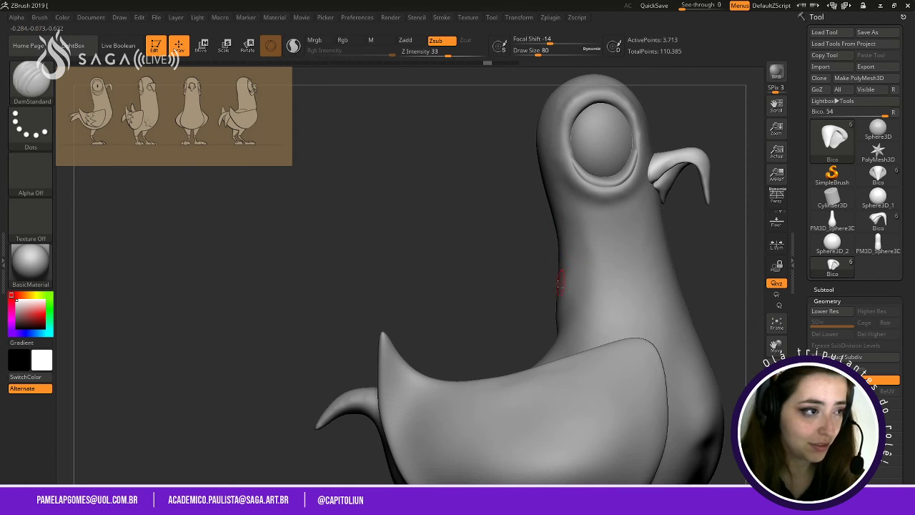
left_click_drag(550, 219, 466, 306)
left_click_drag(472, 350, 682, 232)
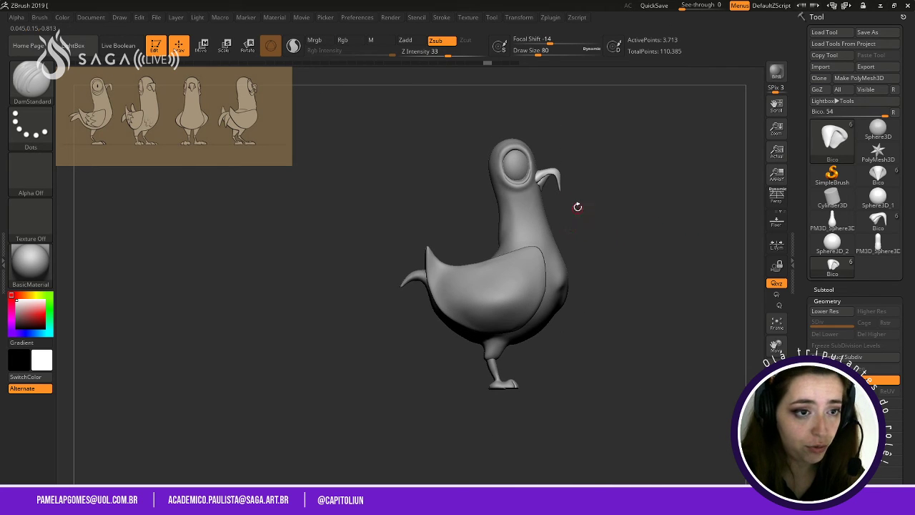
left_click(549, 231, "alt")
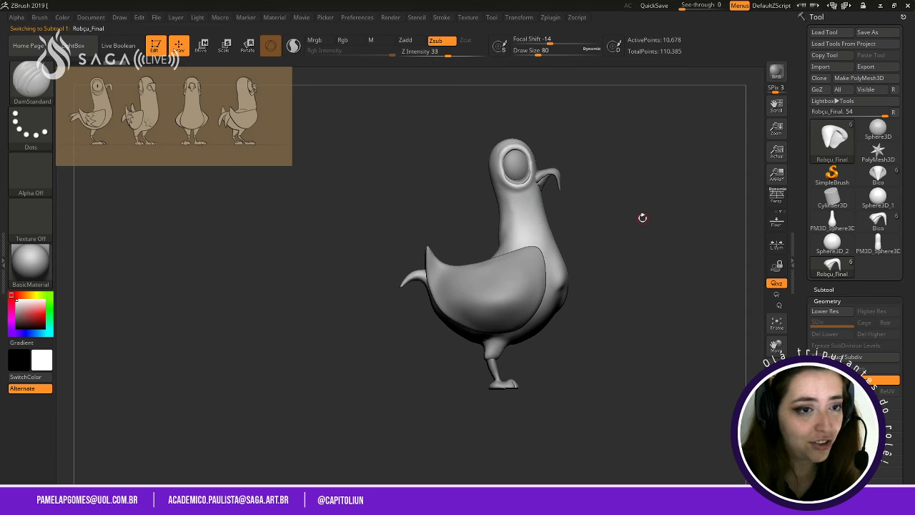
mouse_move(648, 215)
left_mouse_down()
mouse_move(631, 225)
mouse_move(645, 229)
mouse_move(651, 210)
left_mouse_up()
left_click(509, 289, "alt")
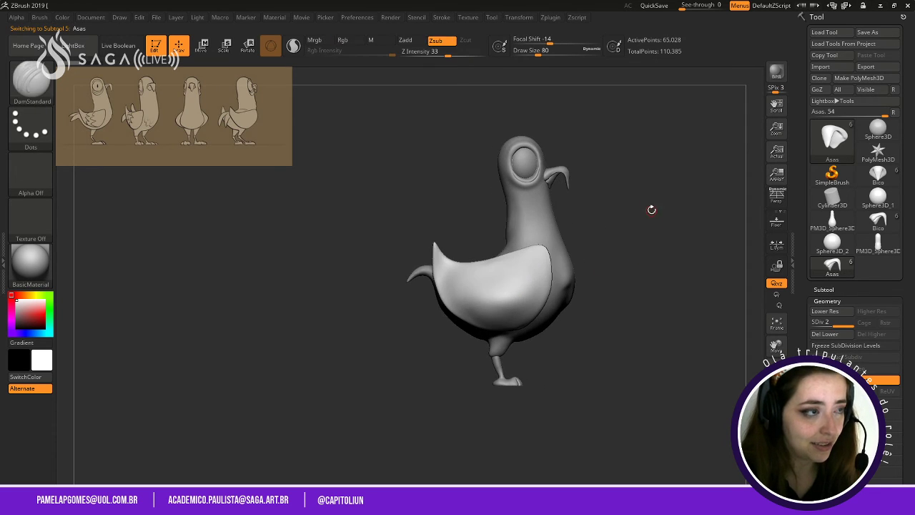
Try carving wavy DamStandard lines down the side of the wing and undo them.
key("ctrl+z")
left_click_drag(617, 247, 642, 321, "alt")
left_click_drag(371, 447, 471, 348, "alt")
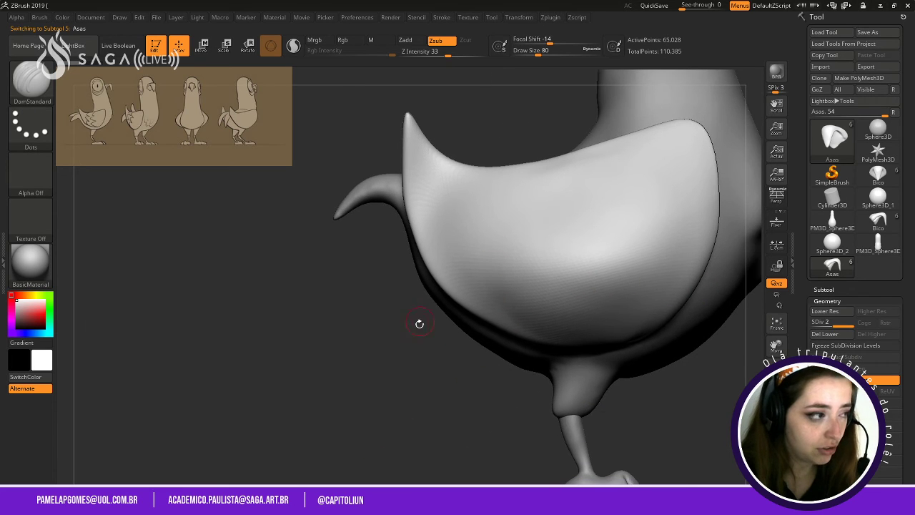
left_click_drag(400, 365, 440, 331)
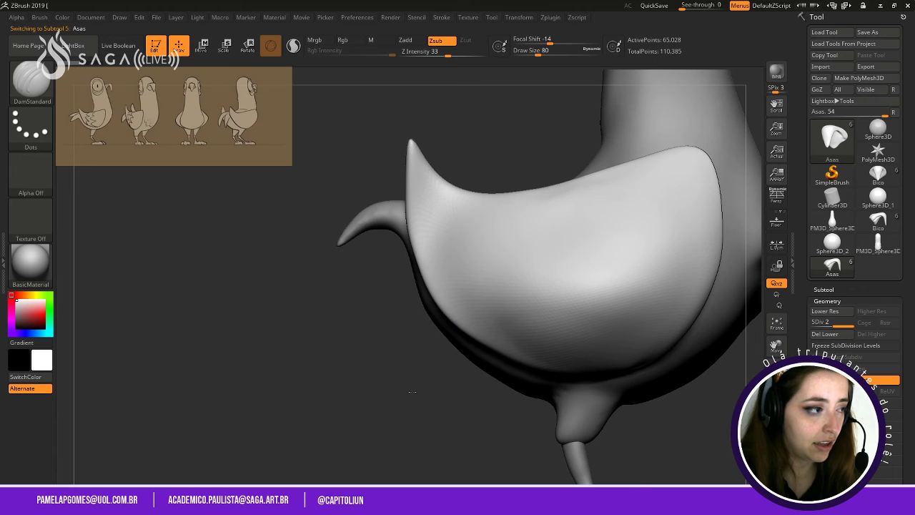
left_click_drag(411, 391, 483, 191)
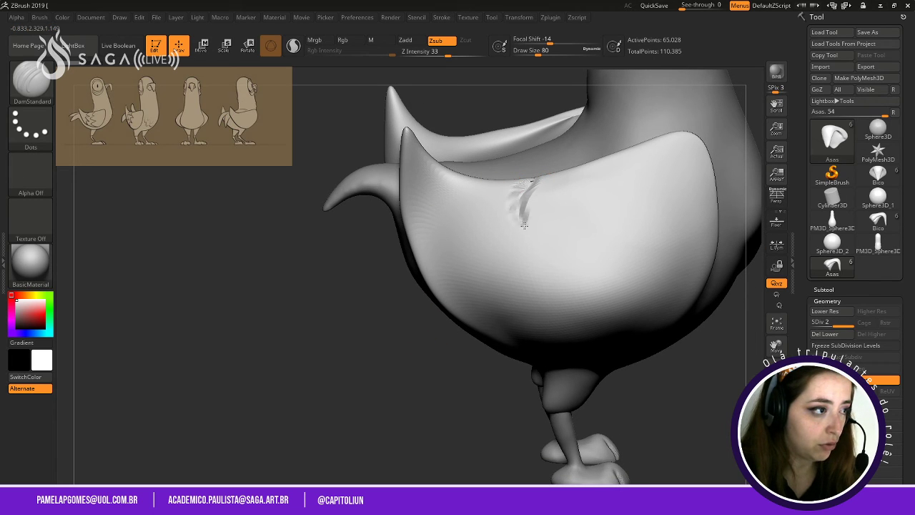
mouse_move(518, 254)
left_mouse_down()
mouse_move(570, 276)
mouse_move(507, 336)
left_mouse_up()
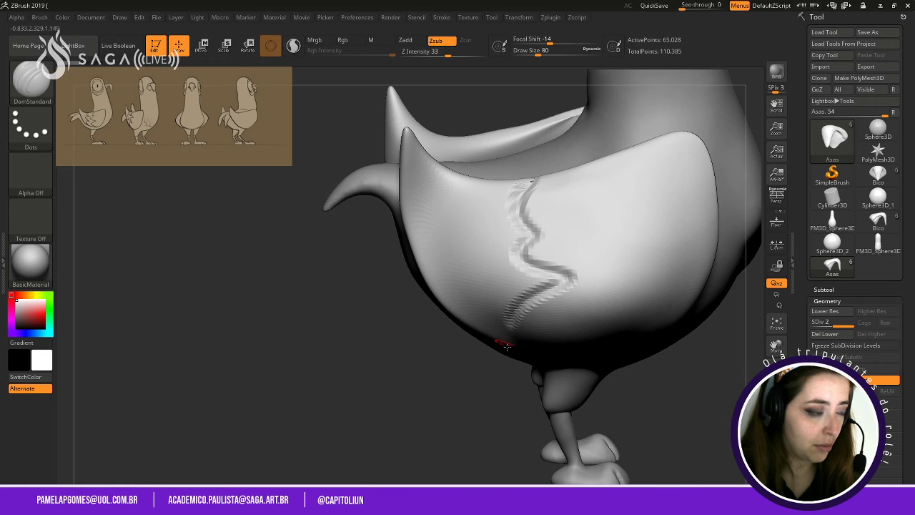
mouse_move(447, 401)
left_mouse_down()
mouse_move(425, 395)
mouse_move(413, 378)
left_mouse_up()
key("ctrl+z")
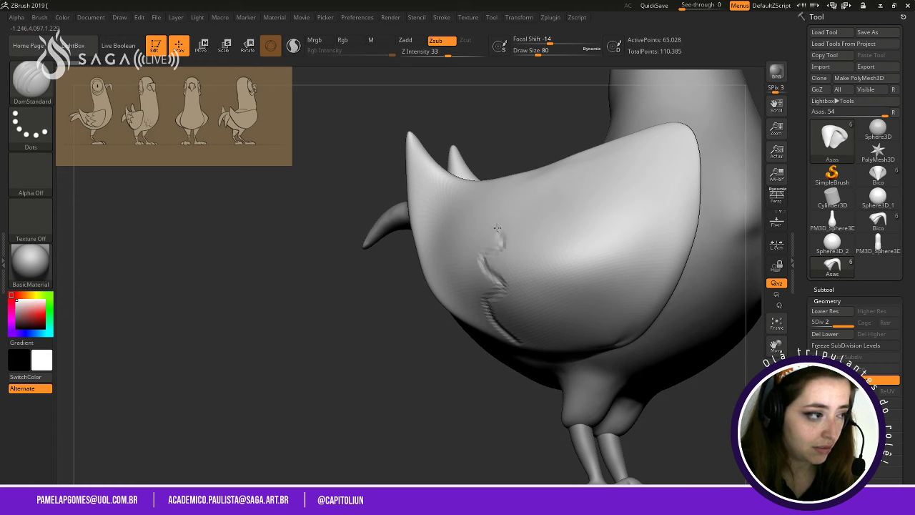
left_click_drag(498, 228, 499, 213)
key("ctrl+z")
Carve the word "robçu" across the upper part of the wing with the DamStandard brush as a demonstration.
left_click_drag(417, 375, 476, 372)
mouse_move(531, 226)
left_mouse_down()
mouse_move(548, 255)
mouse_move(594, 205)
mouse_move(608, 147)
mouse_move(631, 137)
mouse_move(646, 155)
left_mouse_up()
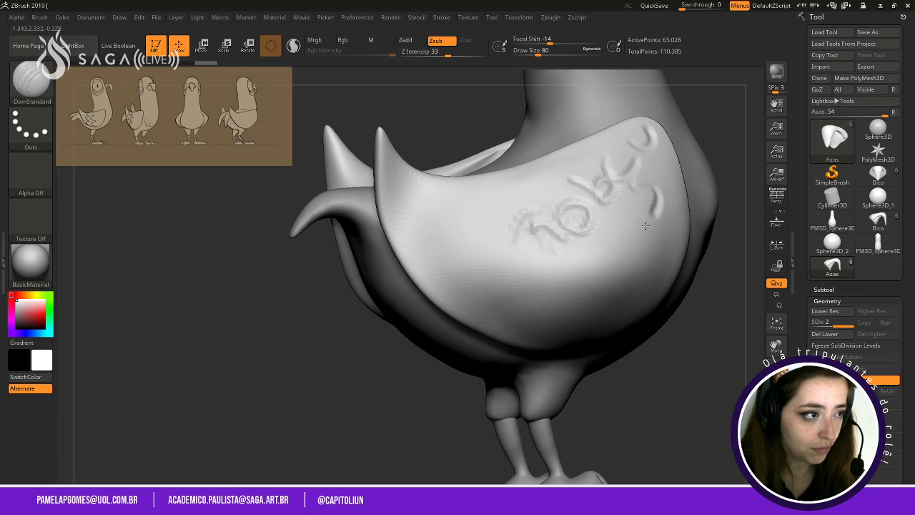
mouse_move(688, 335)
left_mouse_down("alt")
mouse_move(710, 351)
mouse_move(722, 261)
mouse_move(590, 286)
mouse_move(467, 331)
mouse_move(505, 294)
left_mouse_up("alt")
key("ctrl")
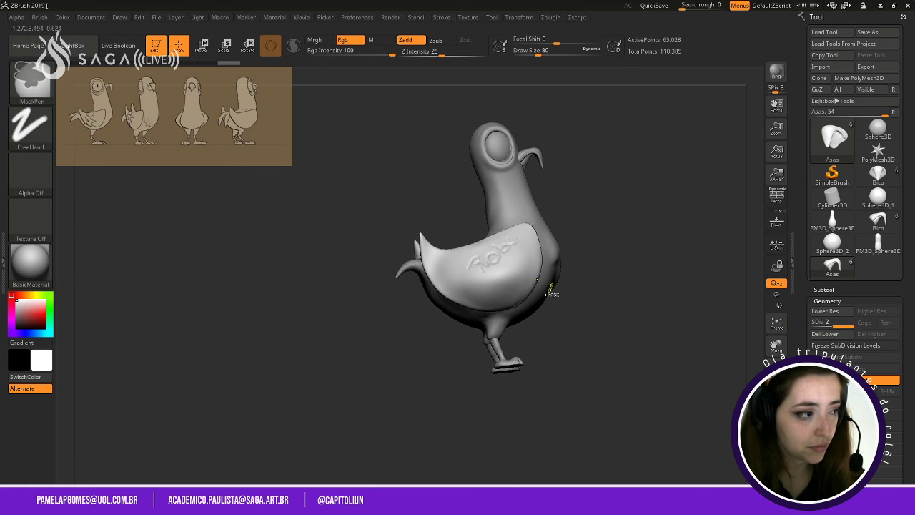
Set the Draw Size to 460 and switch to the Move brush for reshaping the wings.
left_click_drag(618, 275, 601, 207, "shift")
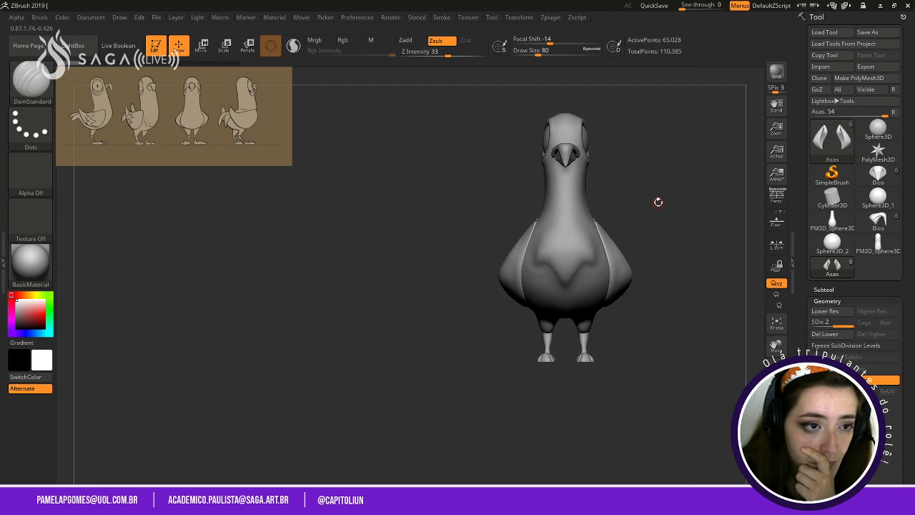
left_click_drag(461, 312, 542, 303, "shift")
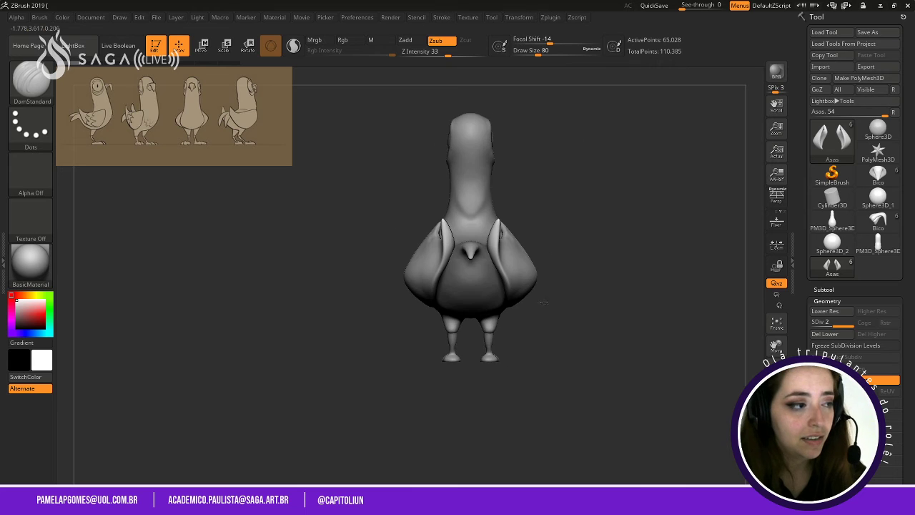
left_click_drag(570, 181, 592, 243, "alt")
left_click_drag(652, 274, 632, 293)
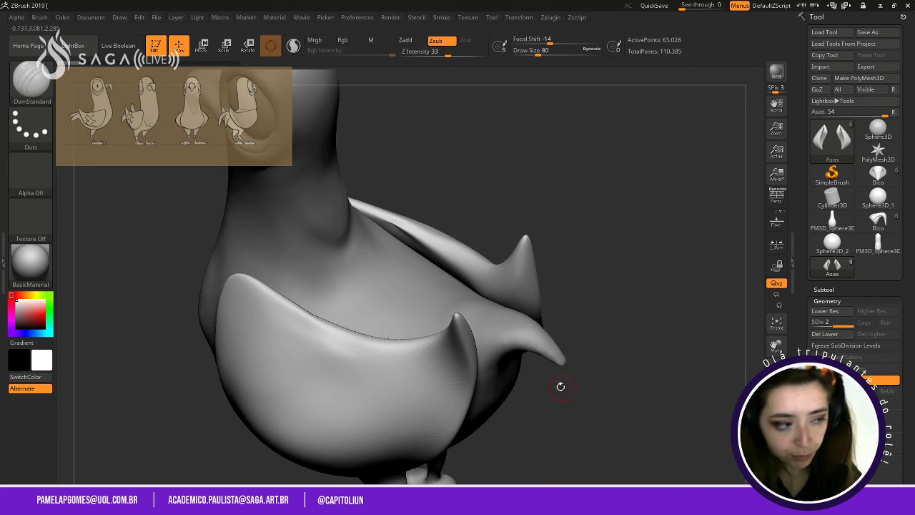
mouse_move(565, 307)
left_mouse_down()
mouse_move(596, 290)
mouse_move(558, 224)
mouse_move(648, 243)
mouse_move(624, 250)
mouse_move(629, 269)
mouse_move(615, 273)
mouse_move(564, 266)
mouse_move(580, 239)
left_mouse_up()
key("space")
left_click_drag(630, 256, 538, 284)
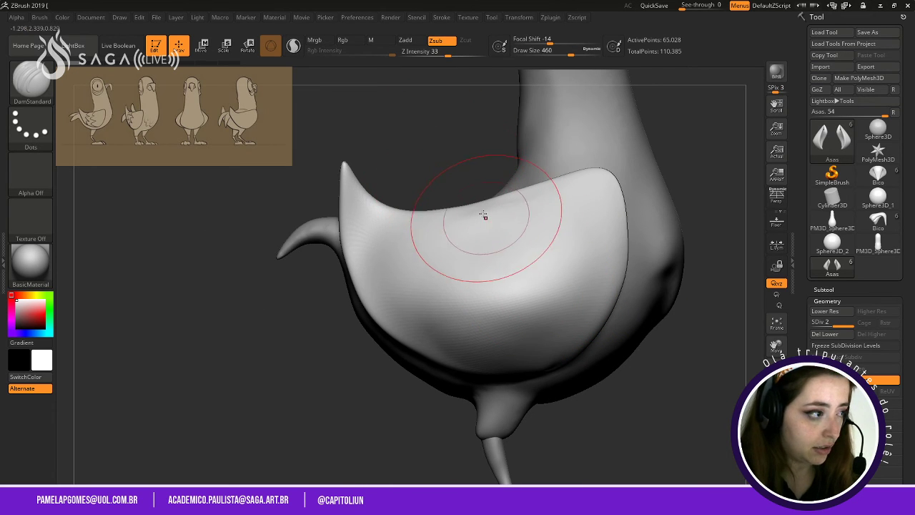
right_click_drag(484, 215, 453, 191)
key("b")
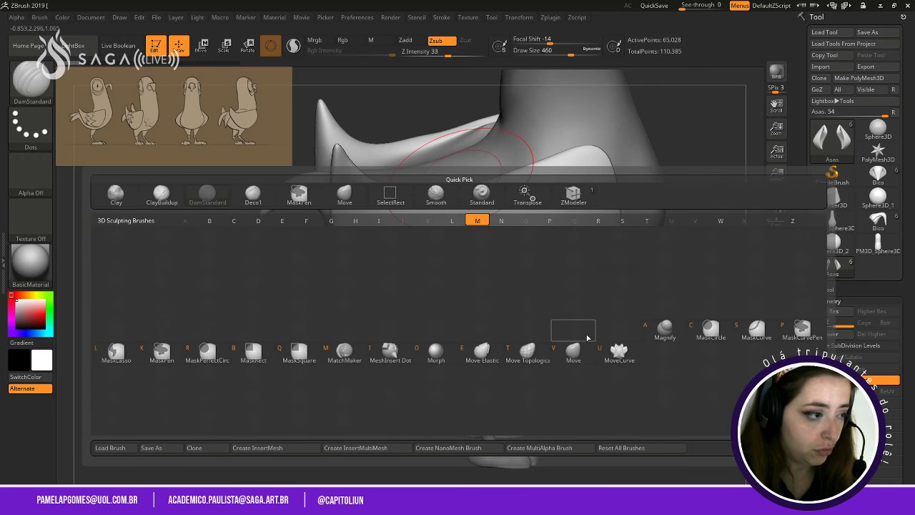
key("v")
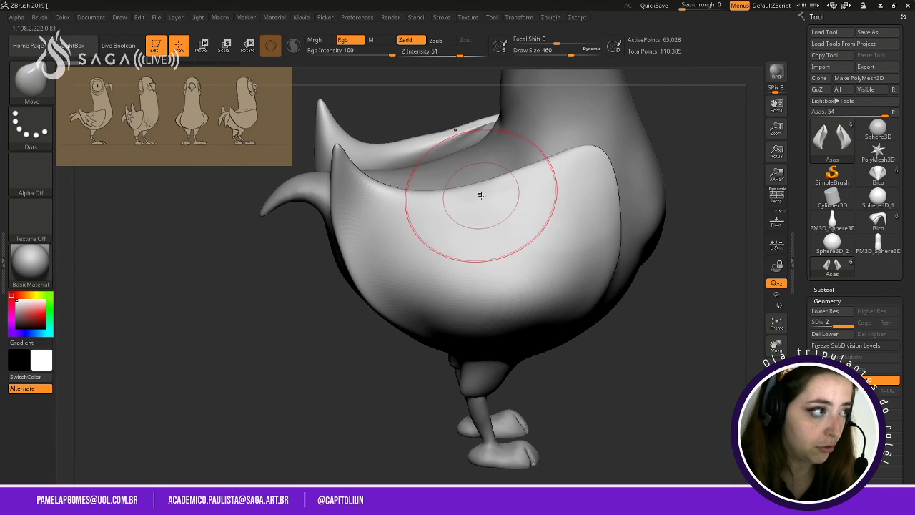
Pull the middle of the wings' upper edge far downward to form a deep notch behind the front lobe.
left_click_drag(486, 190, 495, 263)
left_click_drag(492, 226, 498, 259)
left_click_drag(456, 215, 439, 188)
left_click_drag(450, 254, 476, 239)
left_click_drag(541, 190, 529, 172)
left_click_drag(516, 263, 522, 298)
mouse_move(591, 377)
left_mouse_down()
mouse_move(634, 427)
mouse_move(616, 433)
left_mouse_up()
Smooth the stretched surface around the base of the wing's notch.
left_click_drag(522, 277, 531, 312, "shift")
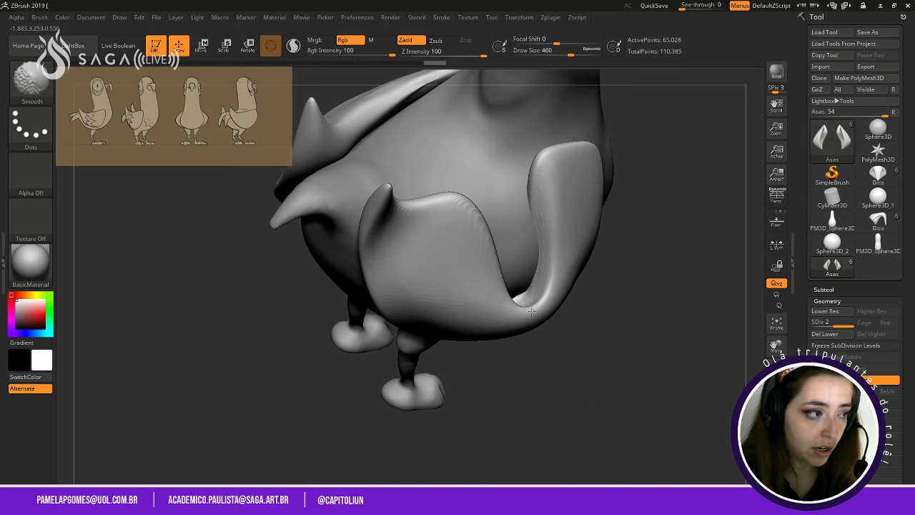
left_click_drag(580, 358, 621, 399)
mouse_move(551, 275)
left_mouse_down("shift")
mouse_move(537, 309)
mouse_move(554, 333)
left_mouse_up("shift")
left_click_drag(451, 374, 407, 368)
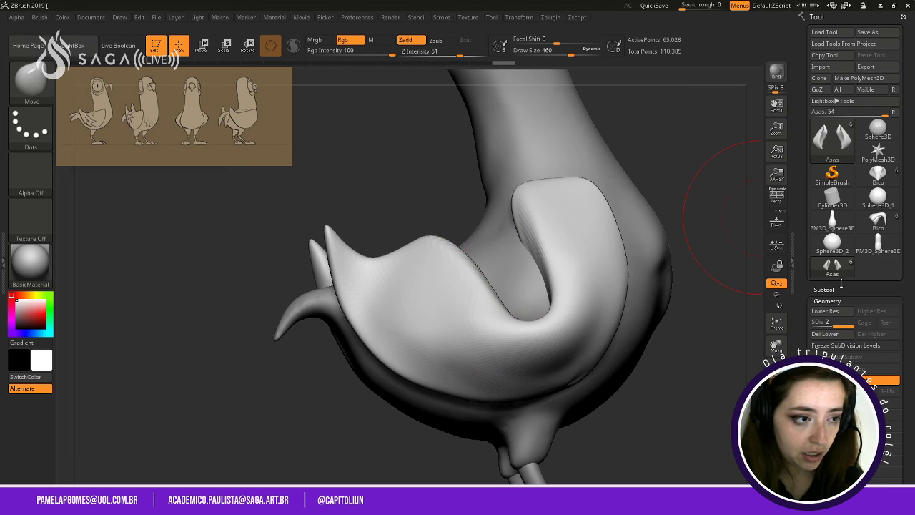
Retopologize the wings with ZRemesher at a Target Polygons Count of 5 and inspect the new surface.
left_click(844, 287)
left_click_drag(841, 279, 816, 171)
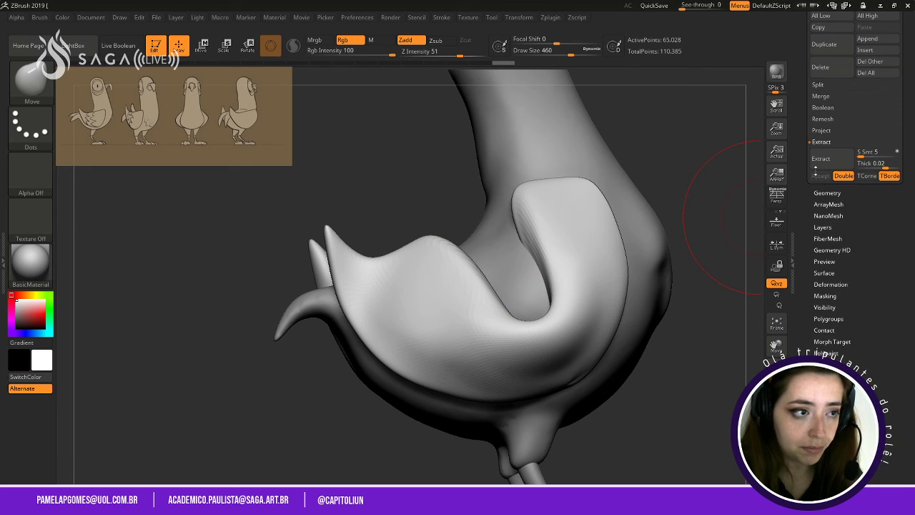
left_click(834, 193)
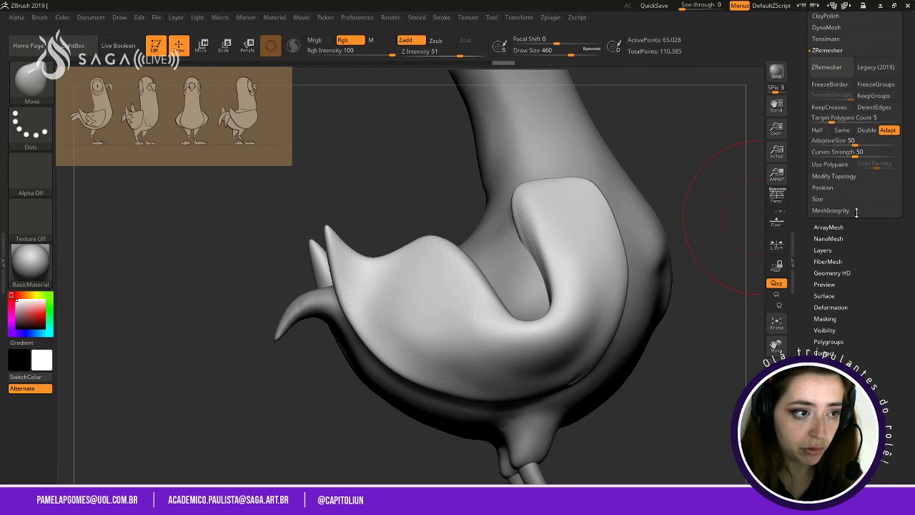
left_click(831, 210)
left_click_drag(844, 116, 840, 215)
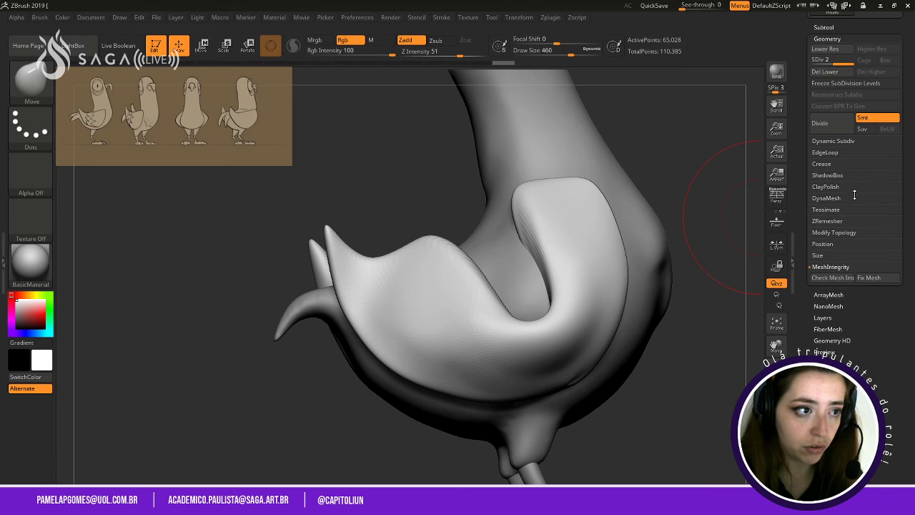
left_click(840, 209)
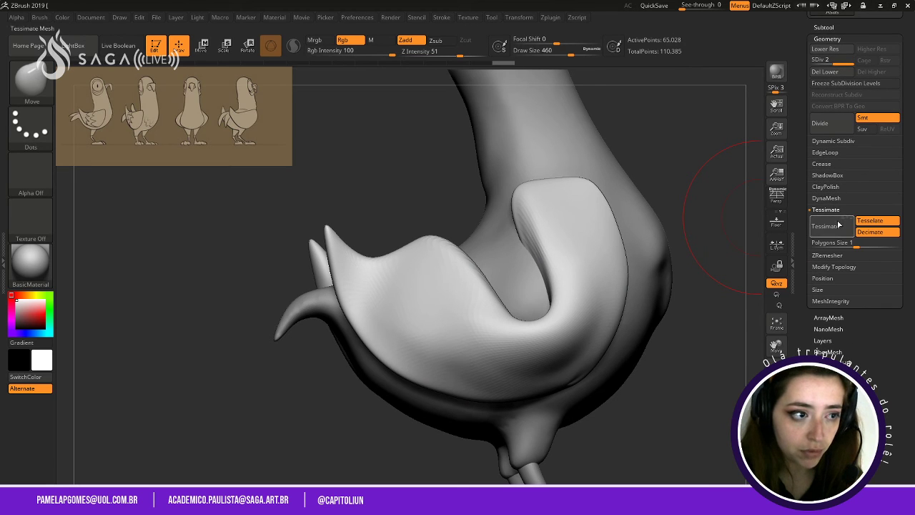
left_click(833, 255)
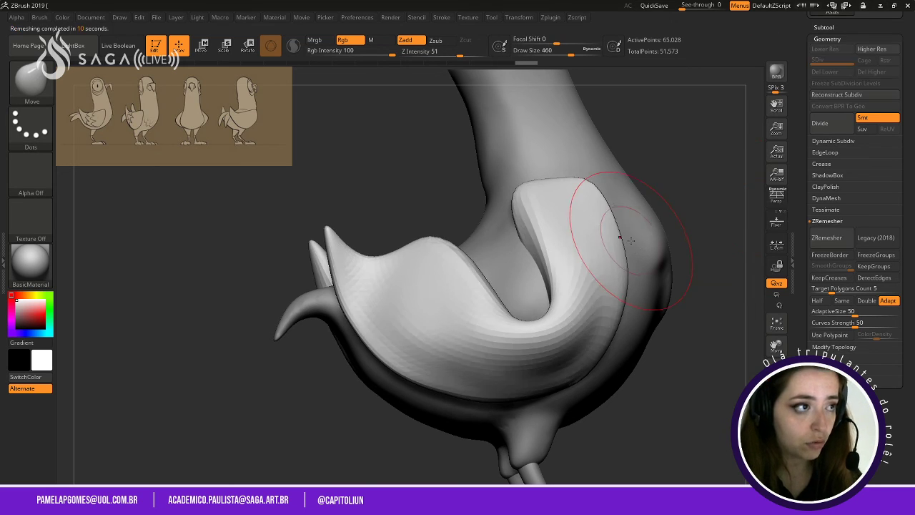
left_click_drag(692, 192, 534, 310)
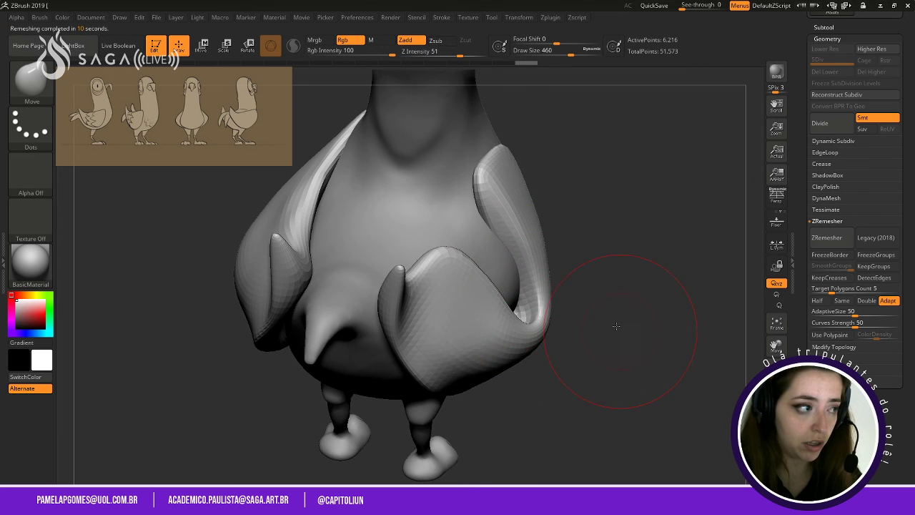
Undo the ZRemesher pass and the deep-notch reshaping so the wings return to their earlier shape.
left_click_drag(617, 326, 623, 286)
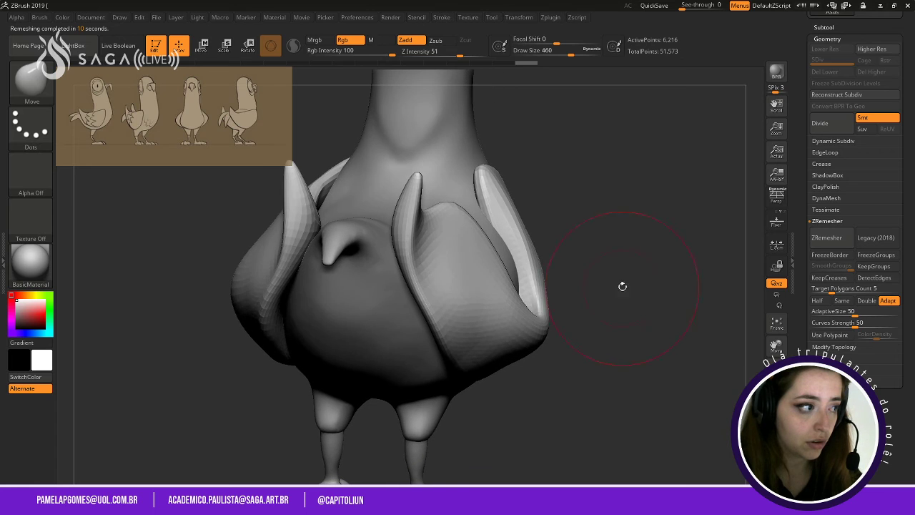
key("ctrl+d")
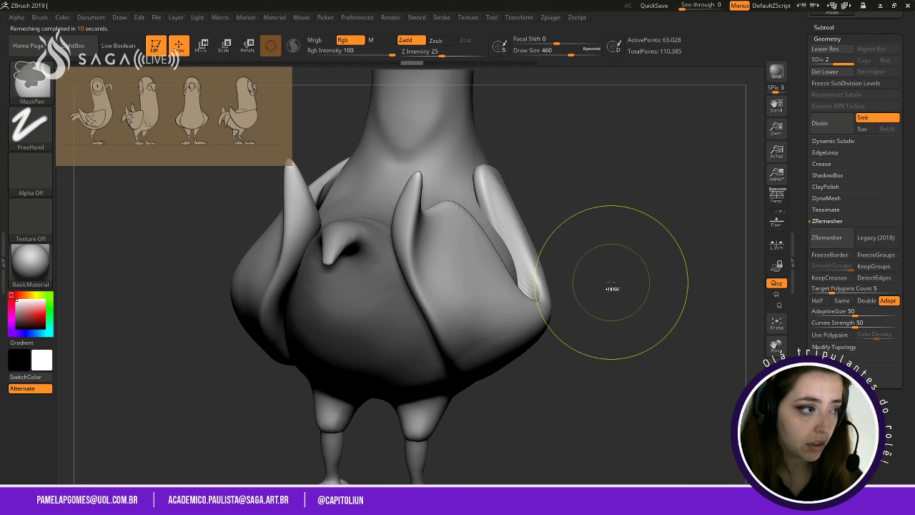
key("ctrl+z")
key("ctrl+z")
key("ctrl+z")
key("ctrl+z")
key("ctrl+z")
key("ctrl+z")
key("ctrl+z")
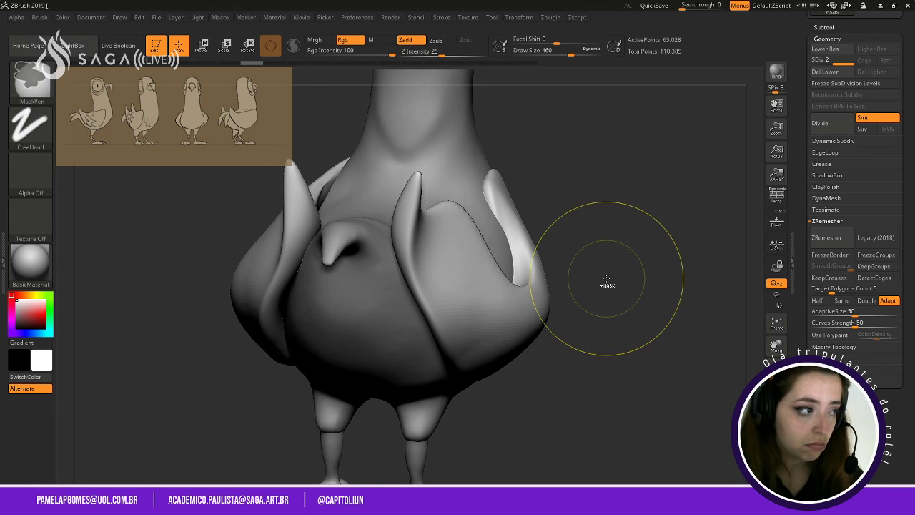
key("ctrl+z")
key("ctrl+z")
key("ctrl+z")
key("ctrl+z")
key("ctrl+z")
key("ctrl+z")
key("ctrl+z")
key("ctrl+z")
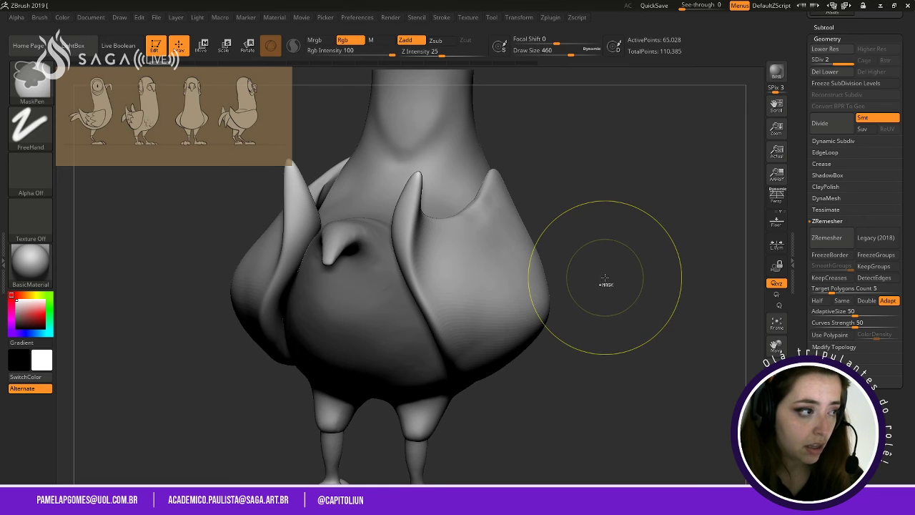
Run ZRemesher on the restored wings with a Target Polygons Count of 5 and check them from the side and back.
left_click(828, 239)
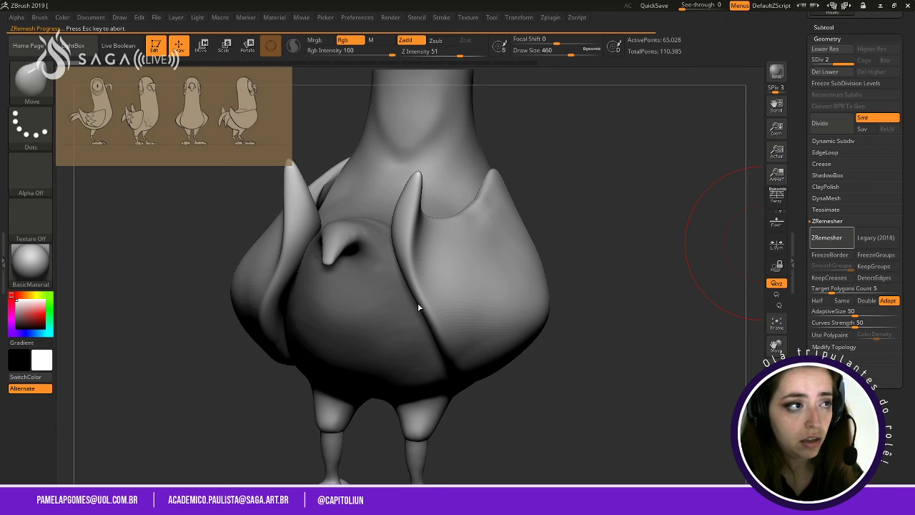
left_click_drag(639, 284, 598, 271)
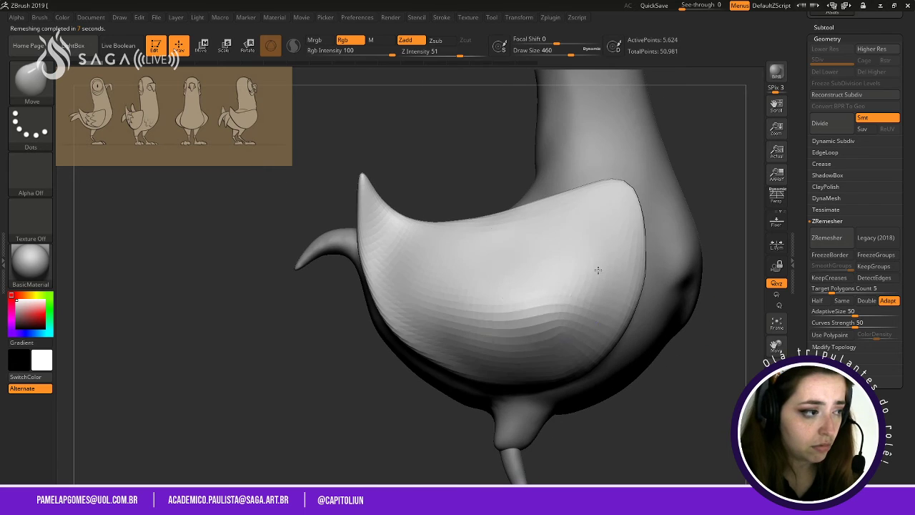
left_click_drag(362, 376, 423, 325)
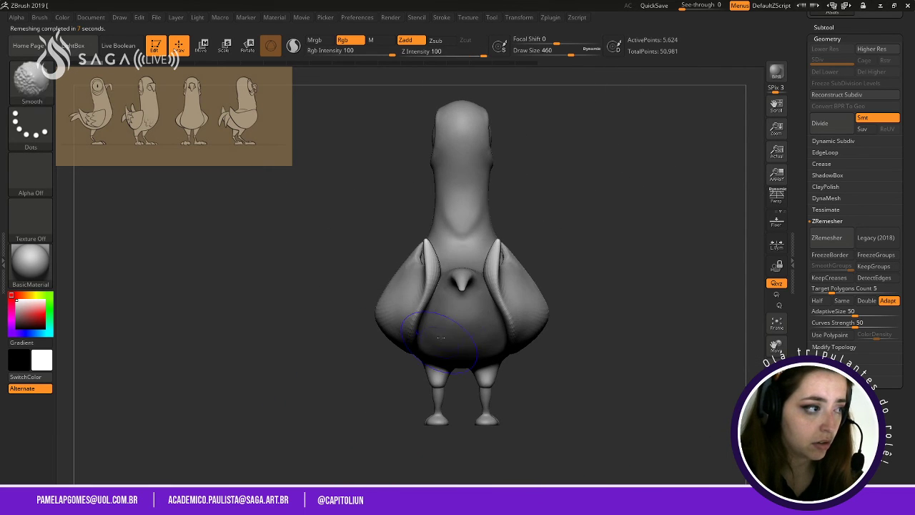
Insert a Cube3D as a new subtool below the Asas subtool and turn the model to its side view.
left_click(827, 39)
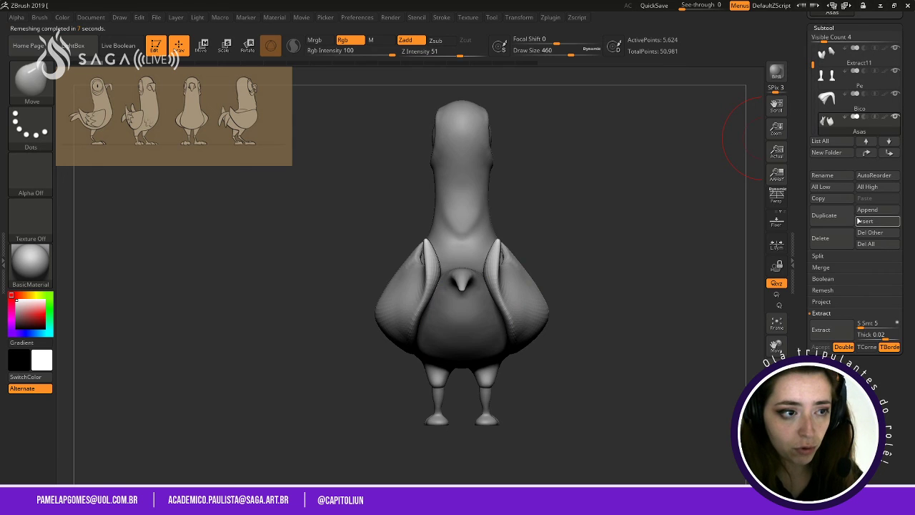
left_click(862, 221)
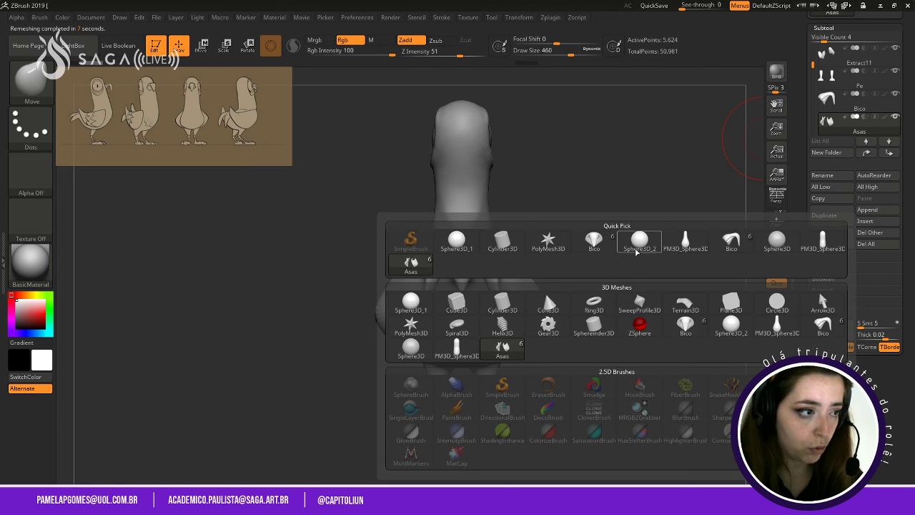
left_click(456, 304)
left_click_drag(528, 217, 499, 212)
Move the cube behind the body, flatten it vertically into a thin slab and lower it to the tail.
left_click(204, 47)
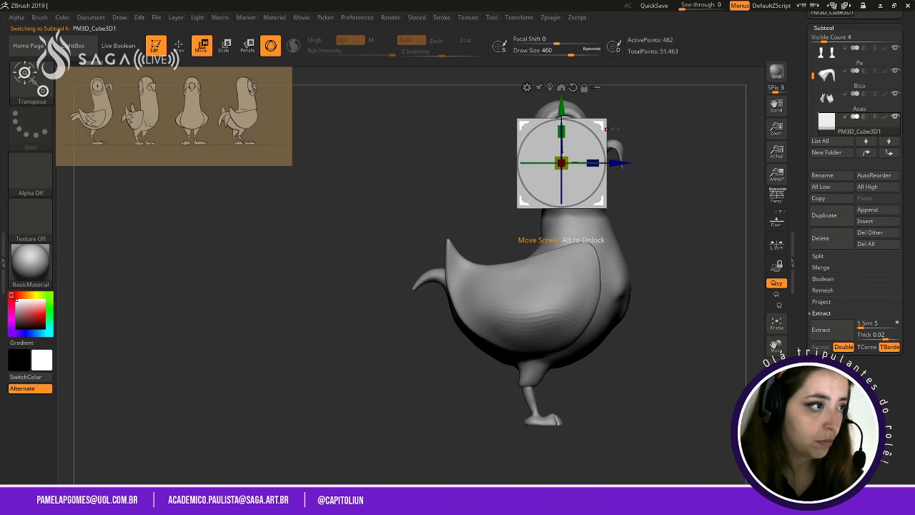
left_click_drag(561, 163, 441, 163)
left_click_drag(441, 131, 439, 161)
left_click_drag(439, 101, 439, 235)
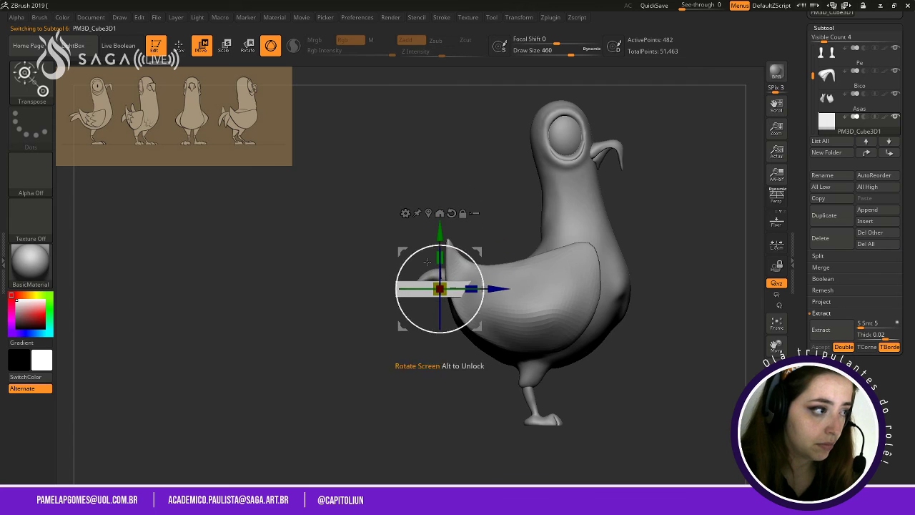
Narrow the slab sideways and raise it above the tail.
left_click_drag(371, 293, 536, 289)
left_click_drag(596, 255, 600, 315)
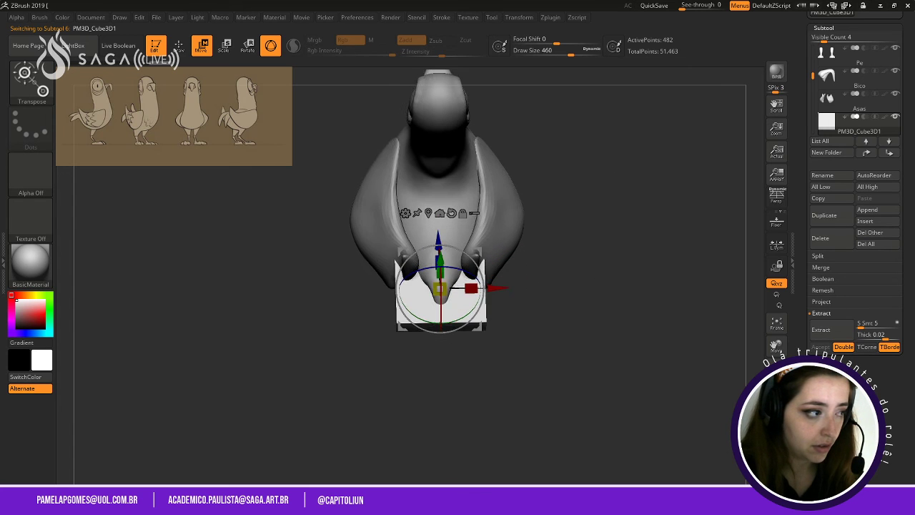
left_click_drag(471, 288, 453, 288)
left_click_drag(532, 299, 483, 289, "shift")
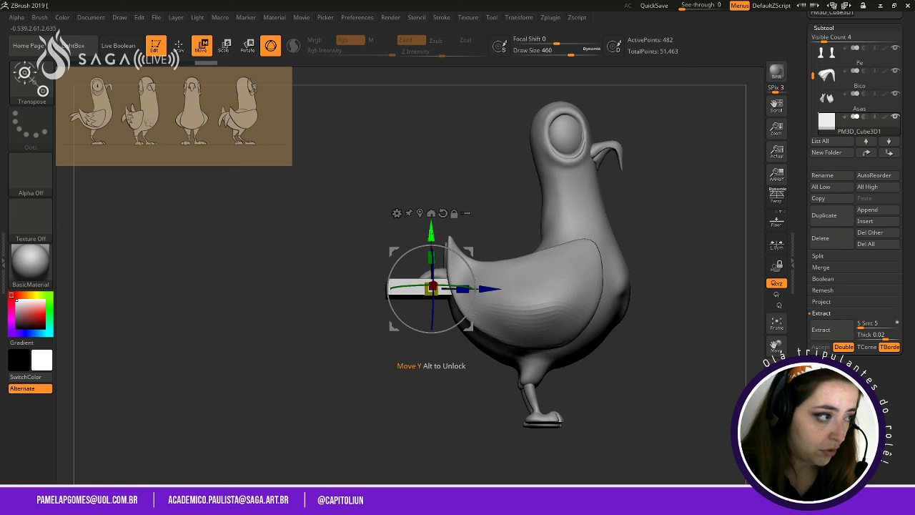
left_click_drag(431, 253, 431, 188)
Smooth the slab's corners and edges into a flat, rounded feather-like shape with the Smooth brush.
mouse_move(473, 167)
left_mouse_down("alt")
mouse_move(554, 266)
mouse_move(465, 266)
left_mouse_up("alt")
left_click(180, 46)
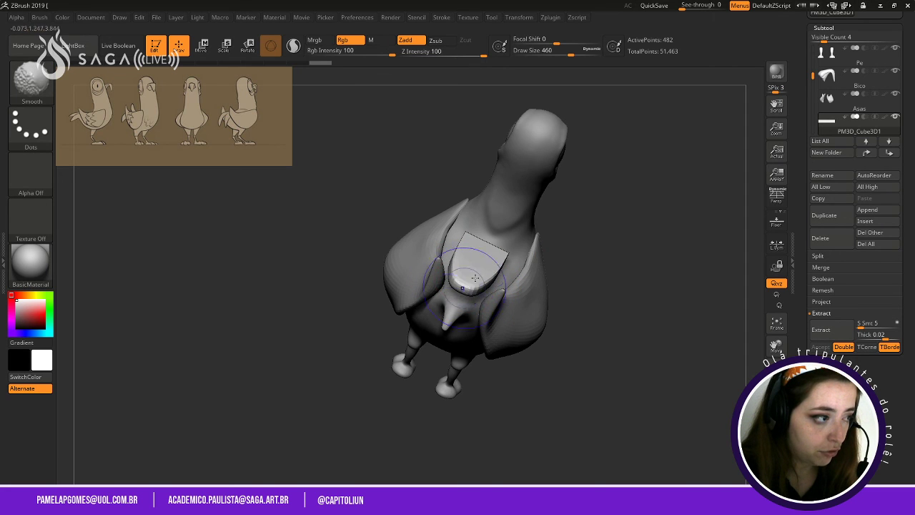
left_click_drag(561, 322, 493, 286)
mouse_move(480, 254)
left_mouse_down("shift")
mouse_move(490, 259)
mouse_move(471, 270)
mouse_move(541, 212)
mouse_move(475, 204)
mouse_move(471, 171)
mouse_move(491, 245)
mouse_move(556, 231)
mouse_move(570, 199)
mouse_move(568, 215)
mouse_move(626, 233)
mouse_move(610, 215)
mouse_move(648, 150)
mouse_move(622, 262)
mouse_move(601, 168)
mouse_move(602, 223)
left_mouse_up("shift")
mouse_move(468, 458)
left_mouse_down()
mouse_move(550, 372)
mouse_move(532, 323)
left_mouse_up()
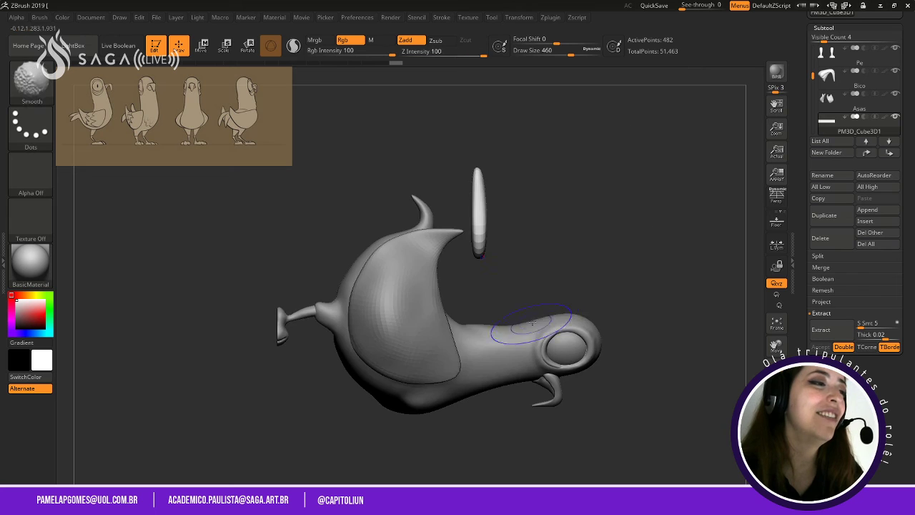
mouse_move(622, 284)
left_mouse_down()
mouse_move(574, 316)
mouse_move(546, 263)
mouse_move(619, 264)
mouse_move(567, 266)
left_mouse_up()
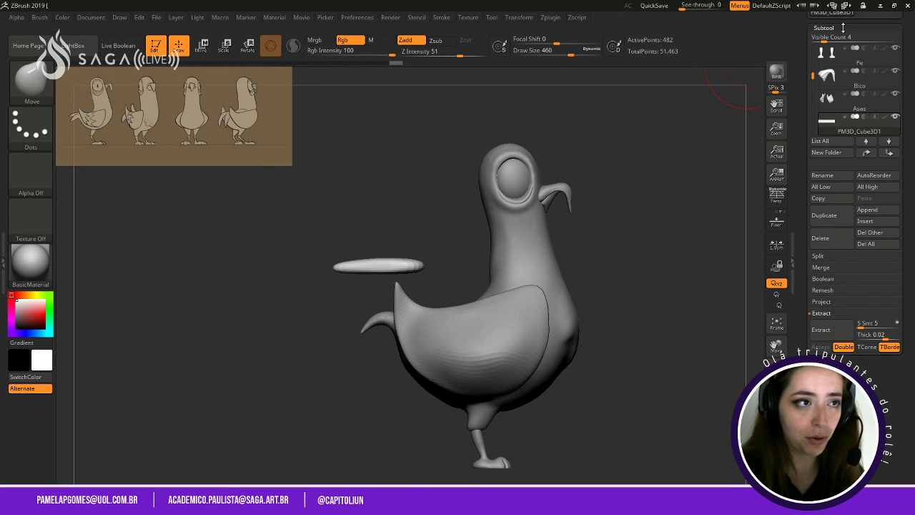
Save the tool as Robçu_Final in the 4606B folder, overwriting the existing file.
scroll(843, 27, "up", 5)
left_click(867, 32)
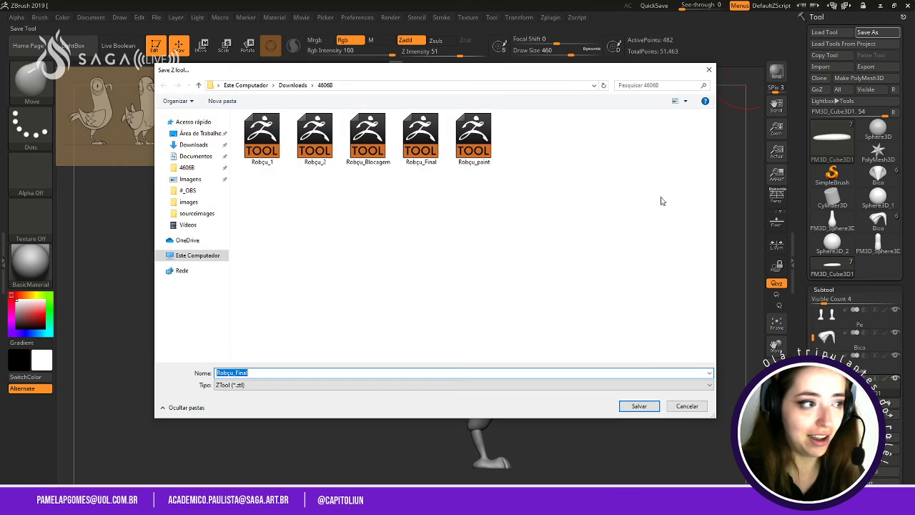
left_click(650, 406)
left_click(492, 266)
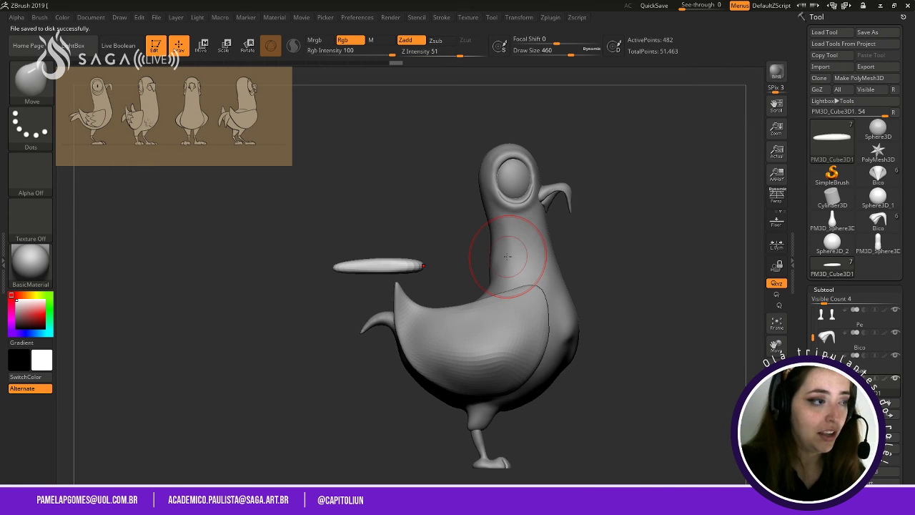
left_click_drag(666, 347, 744, 362)
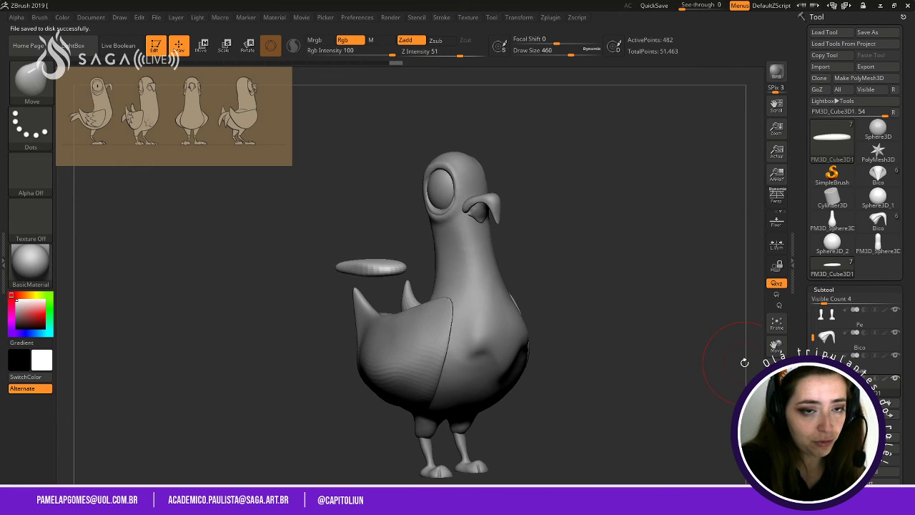
mouse_move(827, 337)
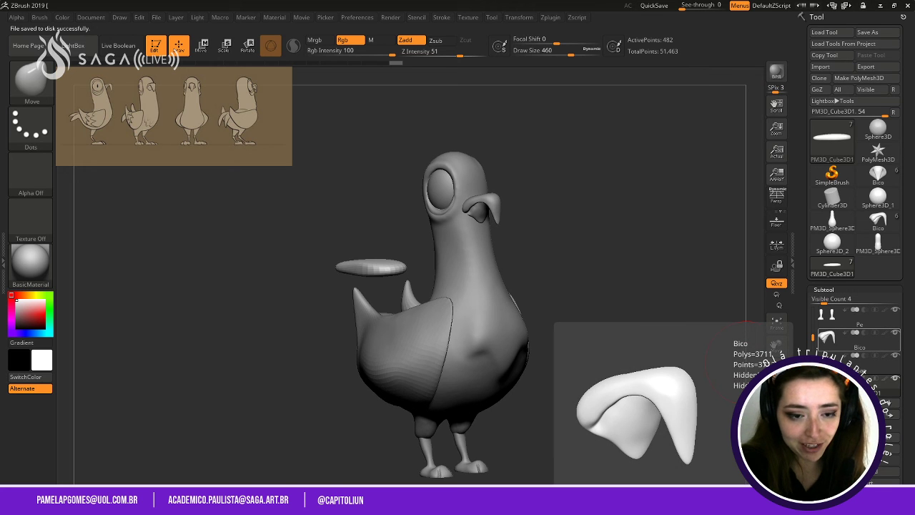
Launch the F10 - Administração Escolar application, dismiss its access notice and move its window off the sculpting screen.
key("super")
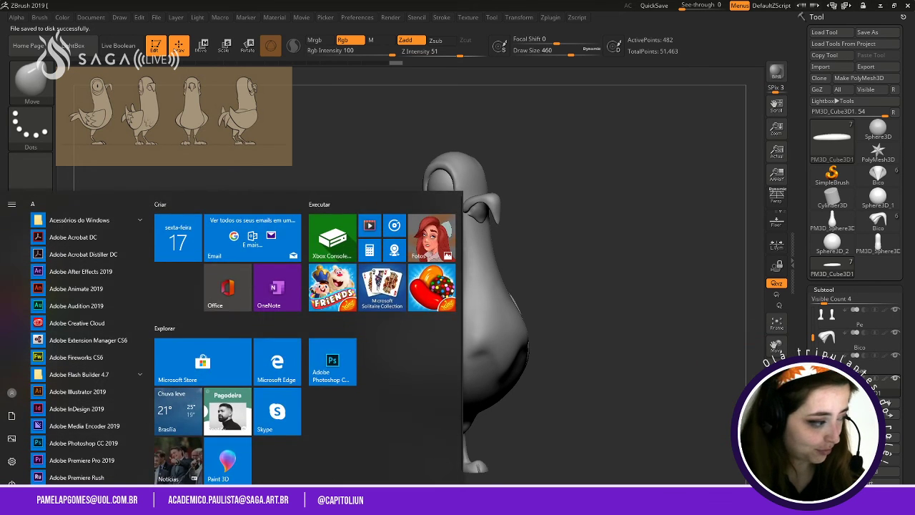
type("f10")
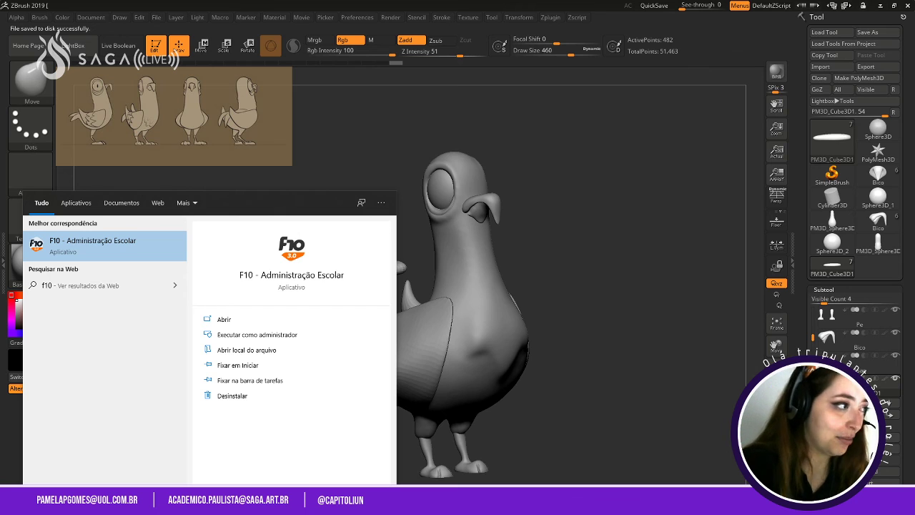
left_click(180, 250)
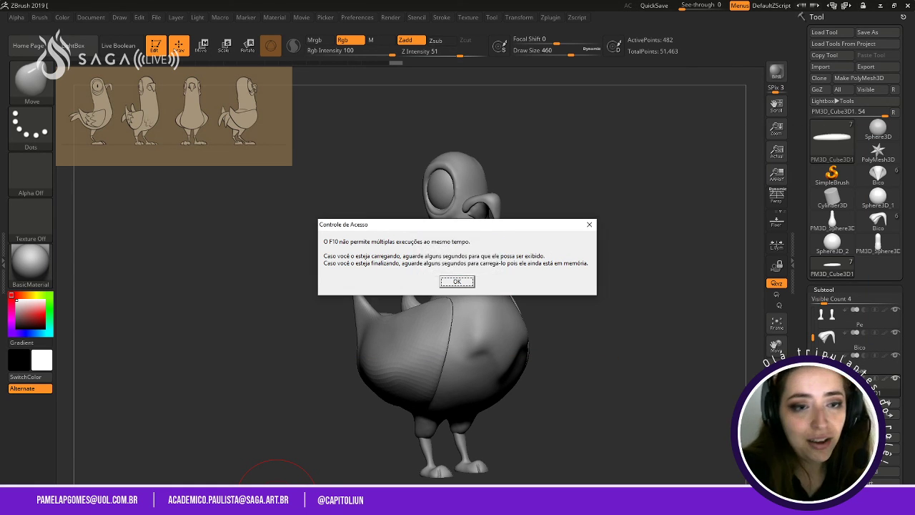
left_click(458, 281)
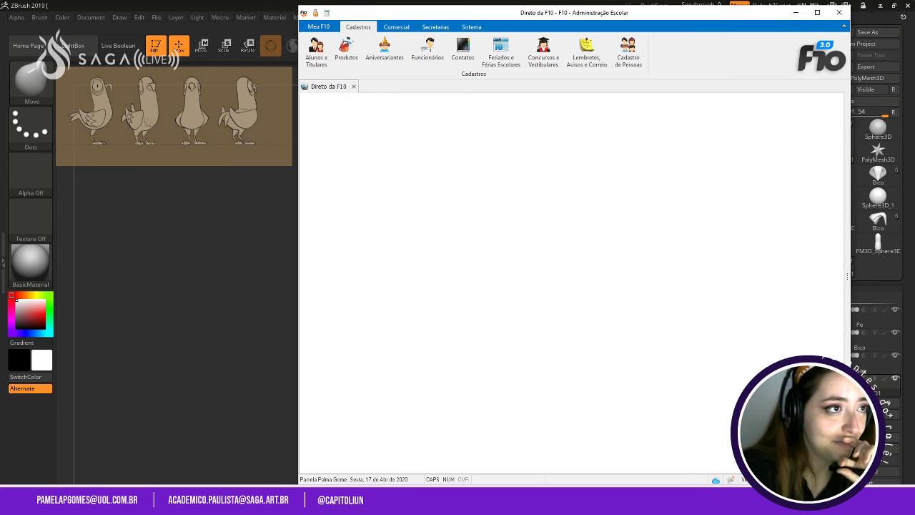
left_click_drag(759, 15, 914, 16)
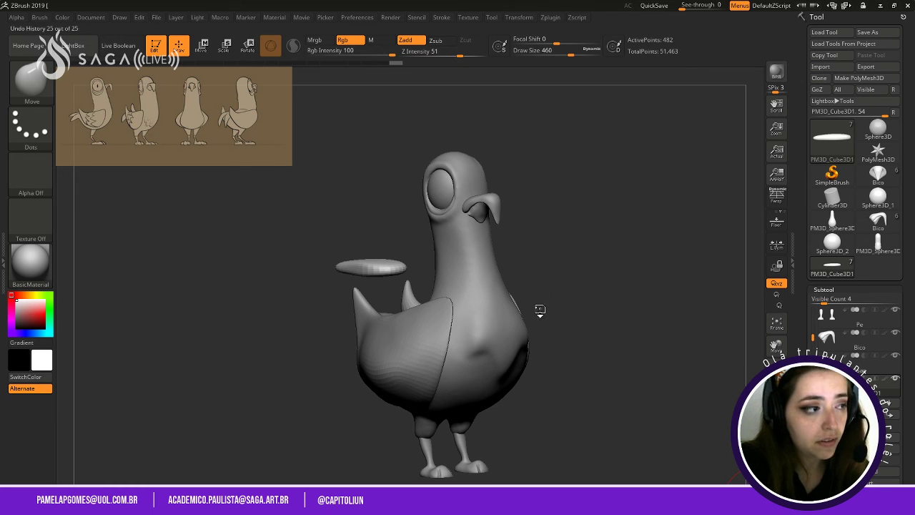
Set the Move brush's Focal Shift to 1.
mouse_move(539, 310)
left_mouse_down()
mouse_move(560, 288)
mouse_move(521, 305)
left_mouse_up()
key("space")
key("space")
key("space")
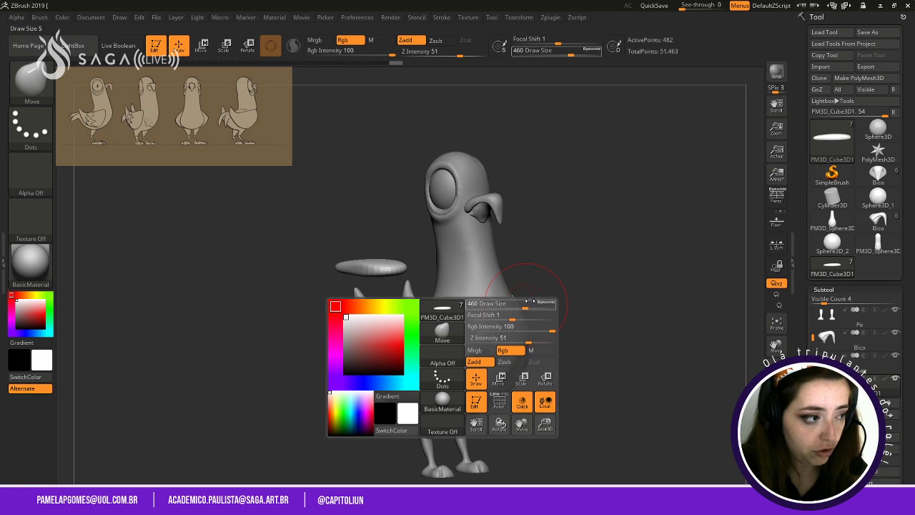
key("shift")
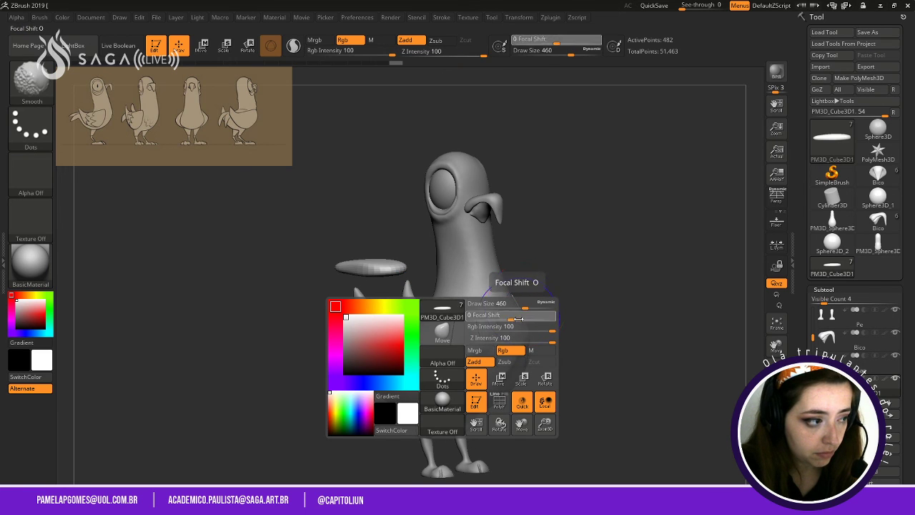
mouse_move(512, 317)
left_mouse_down()
mouse_move(533, 317)
mouse_move(515, 320)
mouse_move(536, 342)
mouse_move(528, 343)
left_mouse_up()
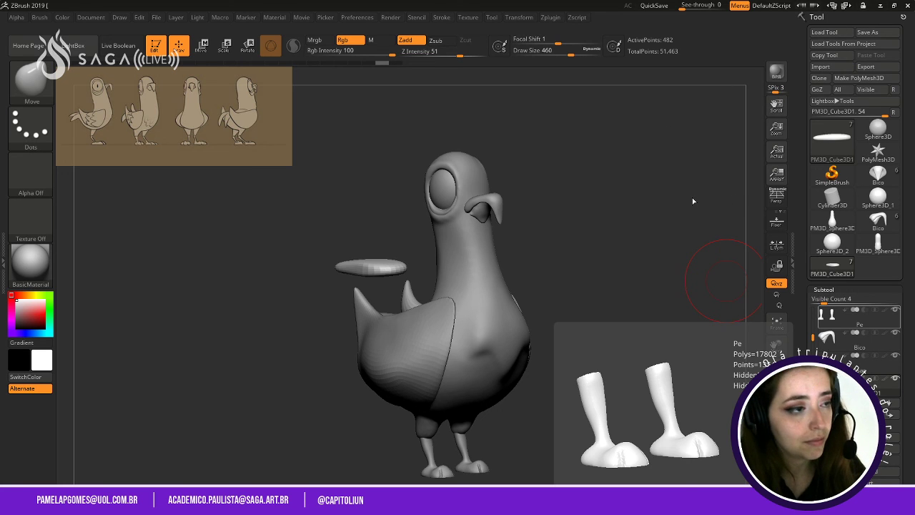
Select the body subtool, then switch to the wings and mask a patch at their upper front corner.
mouse_move(557, 229)
left_mouse_down()
mouse_move(595, 237)
mouse_move(508, 284)
left_mouse_up()
left_click(499, 288, "alt")
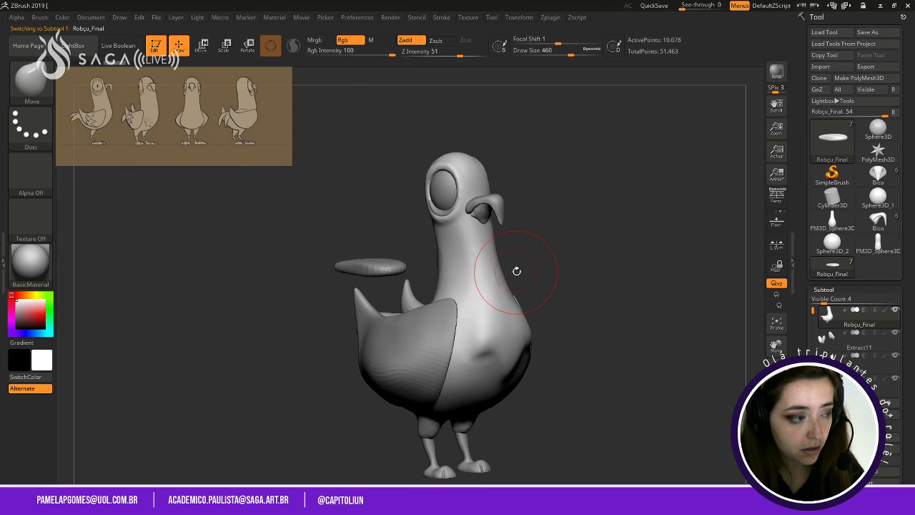
mouse_move(547, 256)
left_mouse_down("alt")
mouse_move(553, 275)
mouse_move(535, 262)
left_mouse_up("alt")
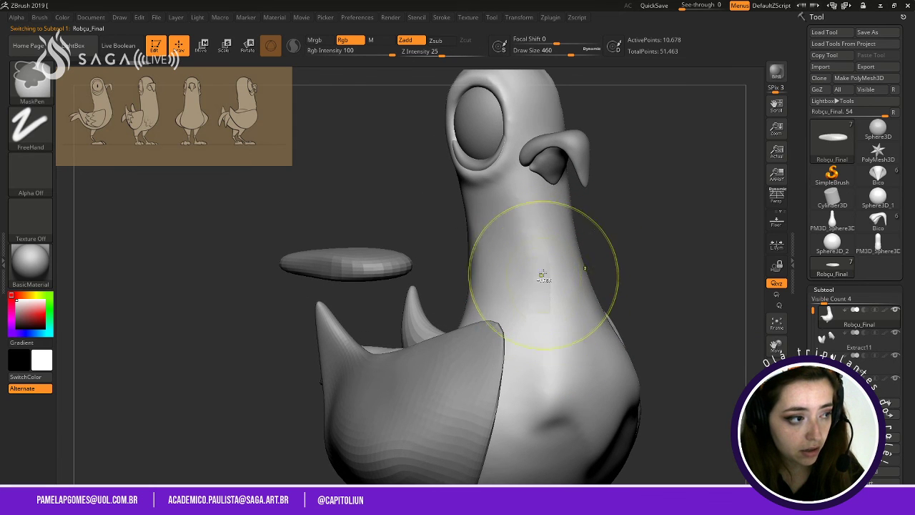
left_click(464, 357, "alt")
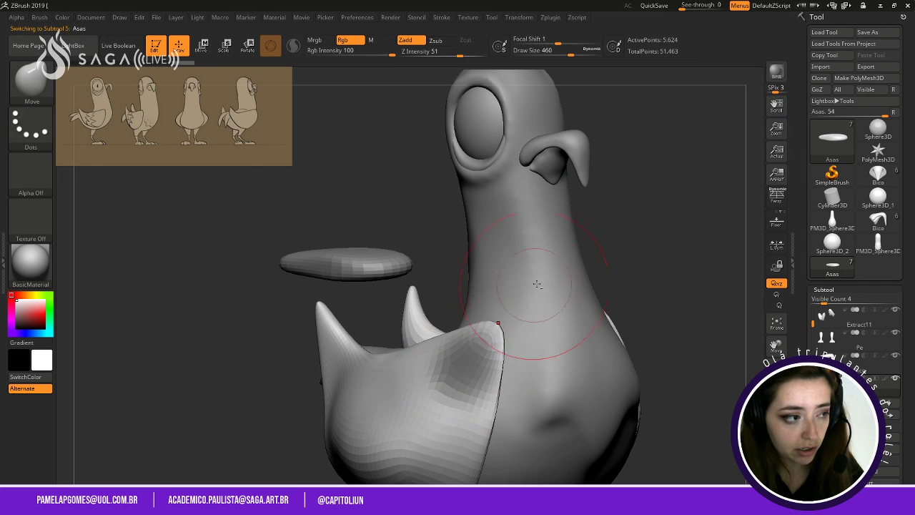
Select the body subtool, mask a vertical strip down the front of the neck and choose the Move brush.
left_click(545, 254, "alt")
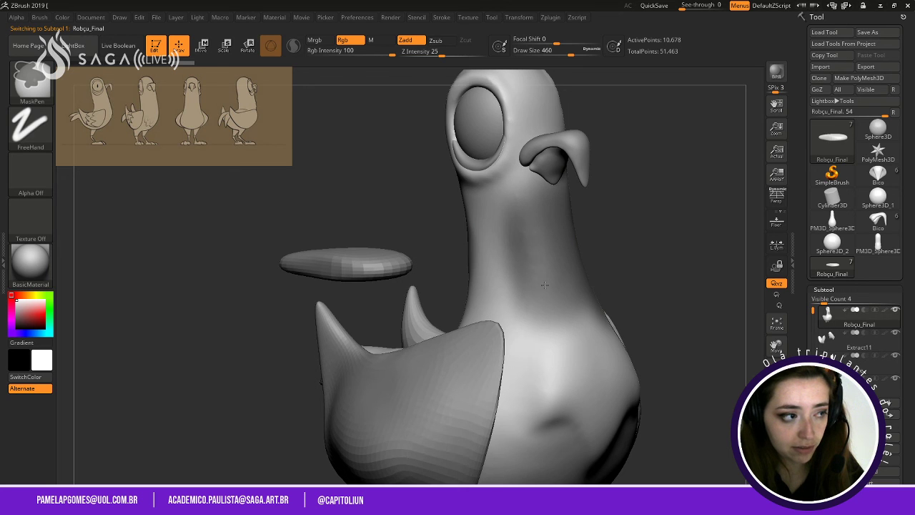
key("b")
key("m")
key("v")
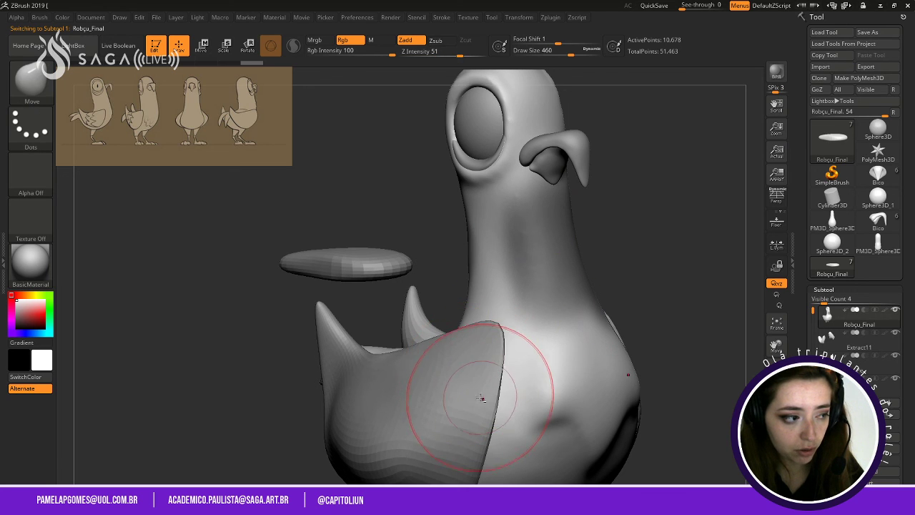
key("ctrl")
Reselect the wings subtool and paint more mask over the upper front corner of the wing.
left_click(459, 369, "alt")
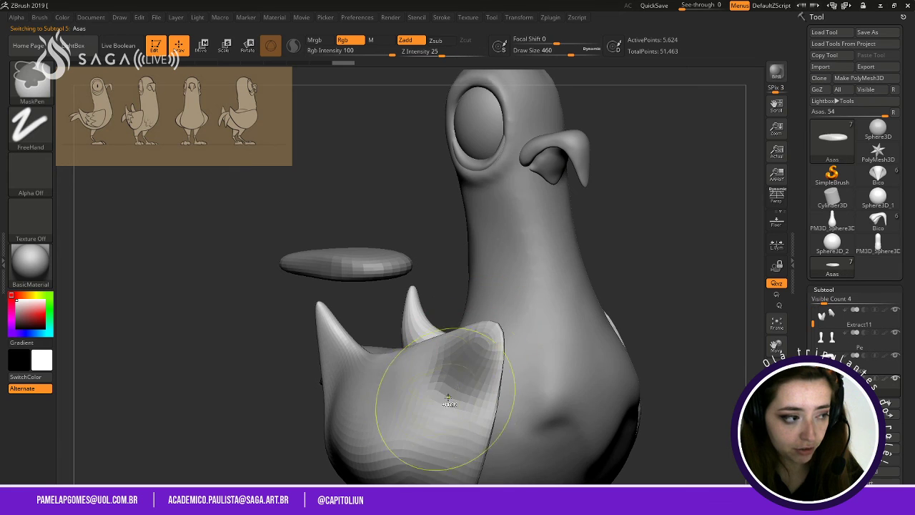
left_click_drag(454, 370, 461, 379, "ctrl")
left_click_drag(625, 285, 649, 268)
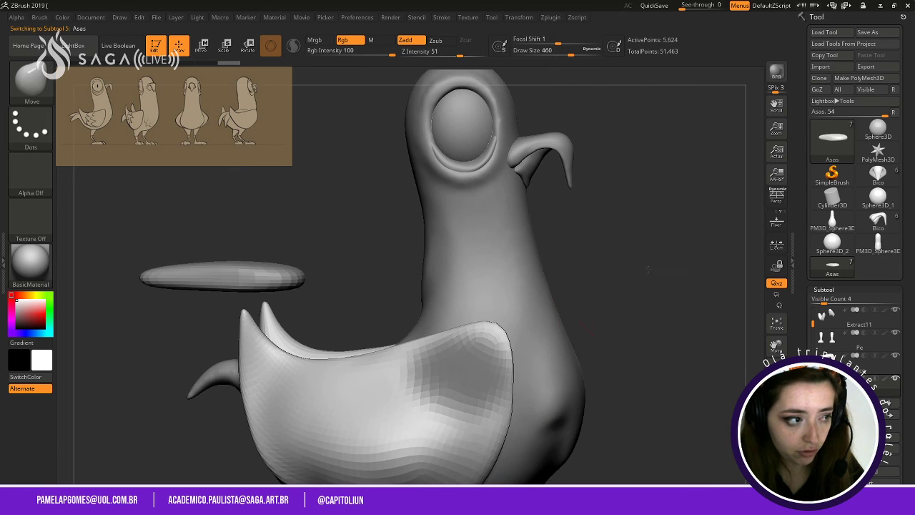
Set the mask brush's Focal Shift to 85 and paint a vertical mask stroke on the middle of the wing.
key("ctrl")
key("space")
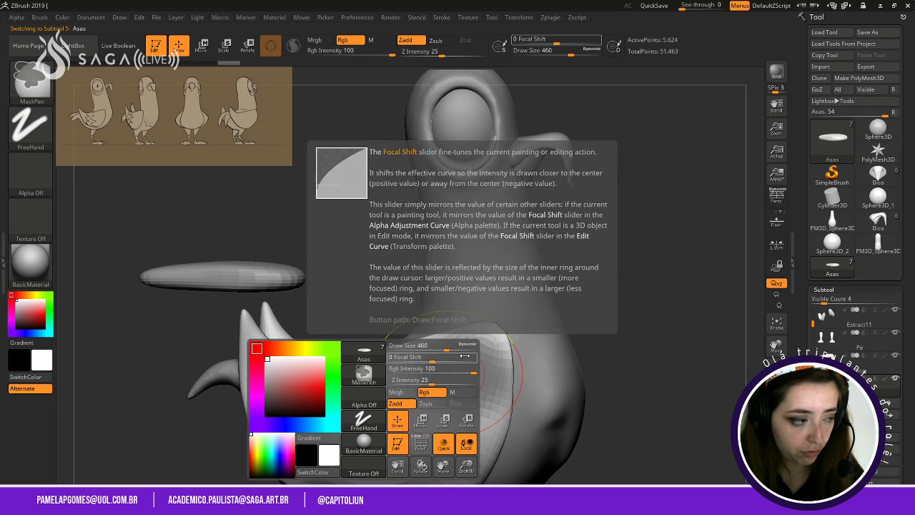
left_click(432, 358)
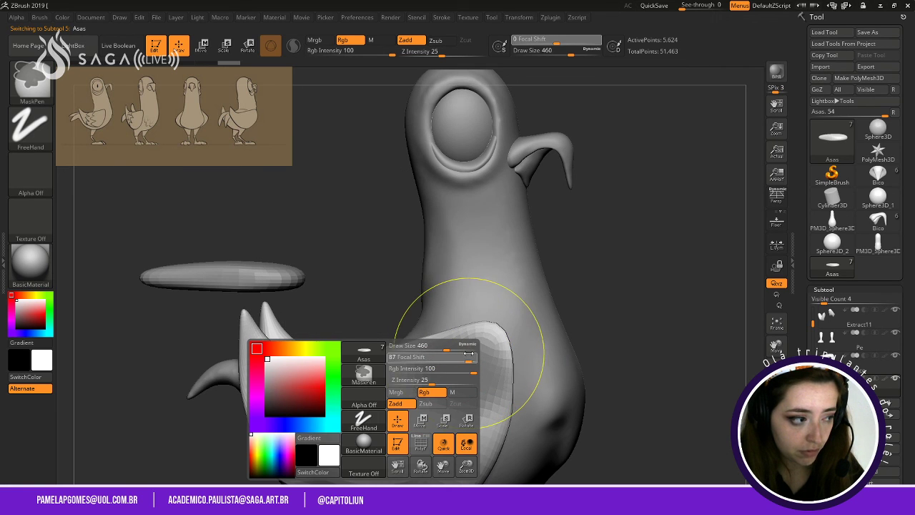
mouse_move(406, 374)
left_mouse_down("ctrl")
mouse_move(371, 419)
mouse_move(398, 439)
mouse_move(397, 427)
left_mouse_up("ctrl")
Set the mask brush's Focal Shift back to 0 and clear all masking from the wings.
key("ctrl+space")
key("ctrl+space")
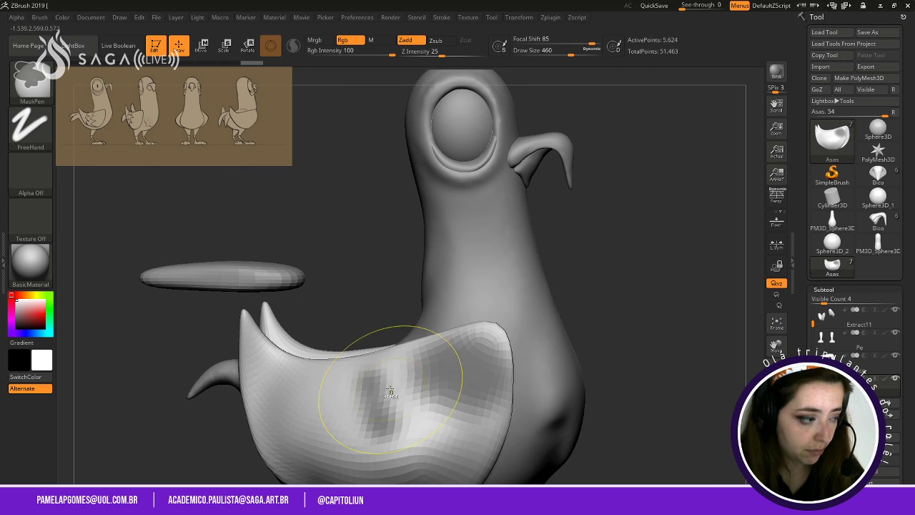
key("ctrl+space")
key("space")
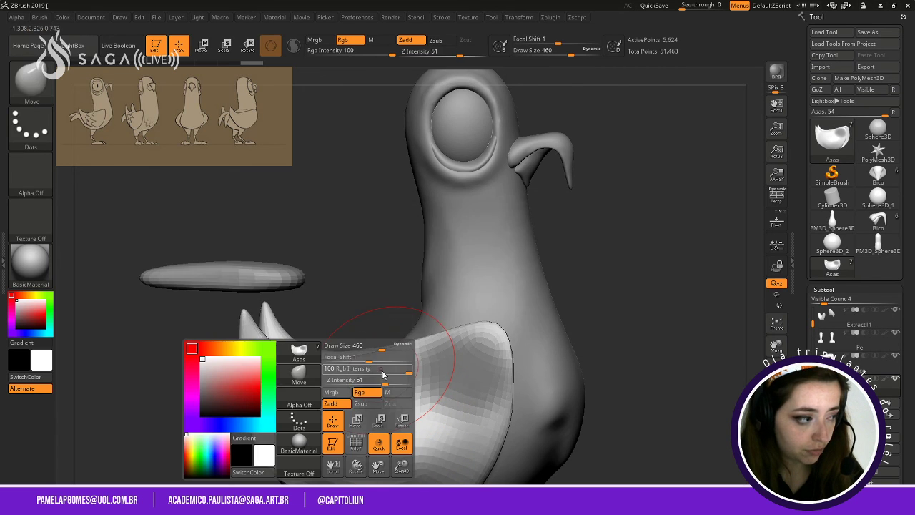
key("ctrl")
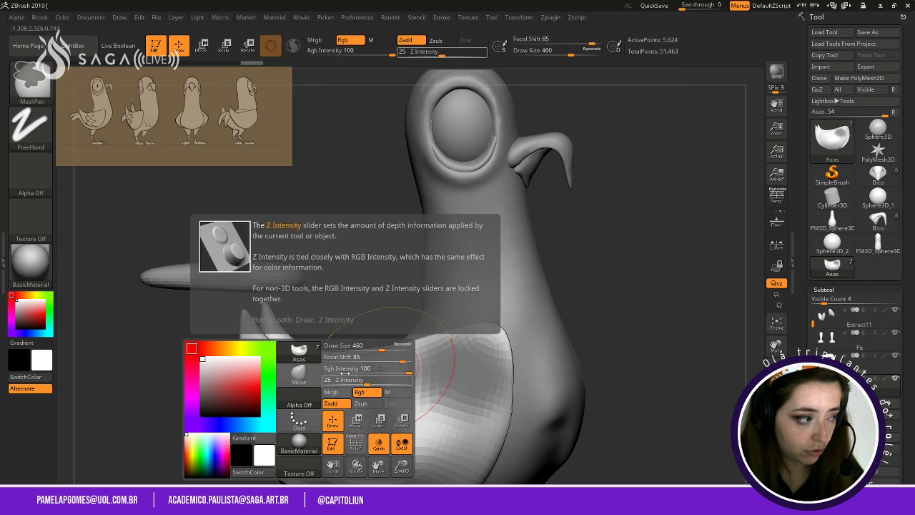
left_click_drag(379, 356, 367, 361)
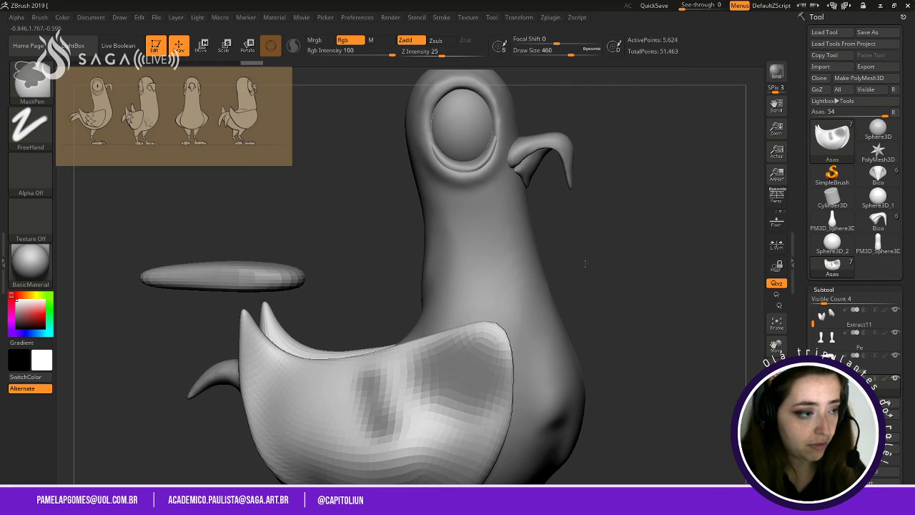
mouse_move(665, 272)
left_mouse_down("ctrl")
mouse_move(685, 339)
mouse_move(651, 333)
mouse_move(667, 276)
mouse_move(666, 311)
mouse_move(623, 265)
left_mouse_up("ctrl")
Save the tool as Robçu_Final in the 4606B folder, replacing the existing file.
left_click(867, 32)
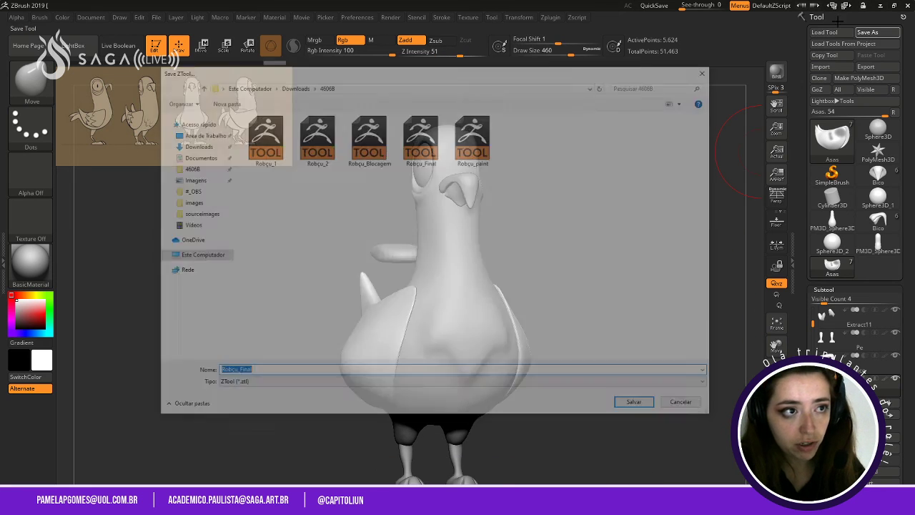
left_click(635, 405)
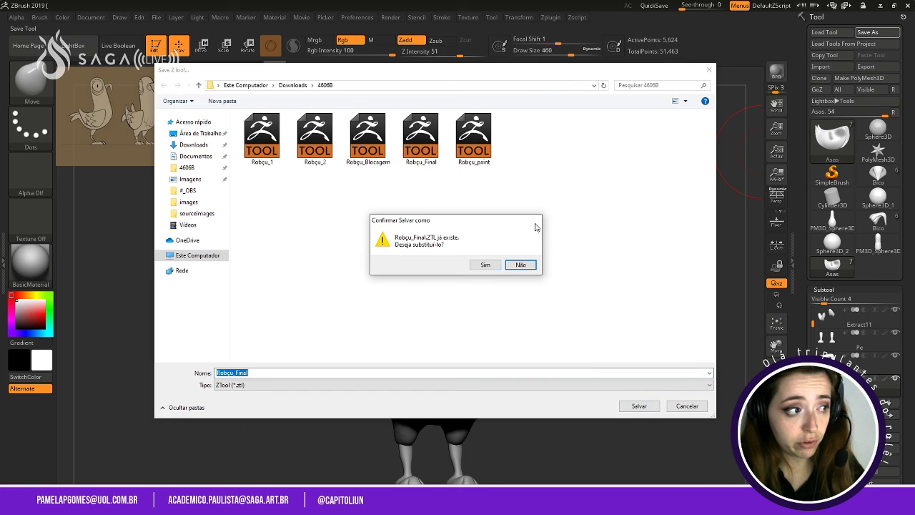
left_click(486, 266)
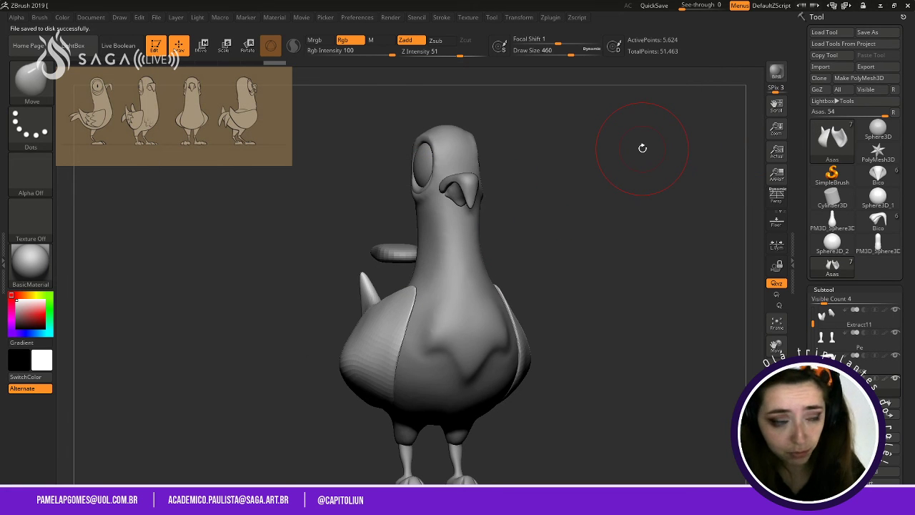
left_click_drag(565, 253, 639, 202)
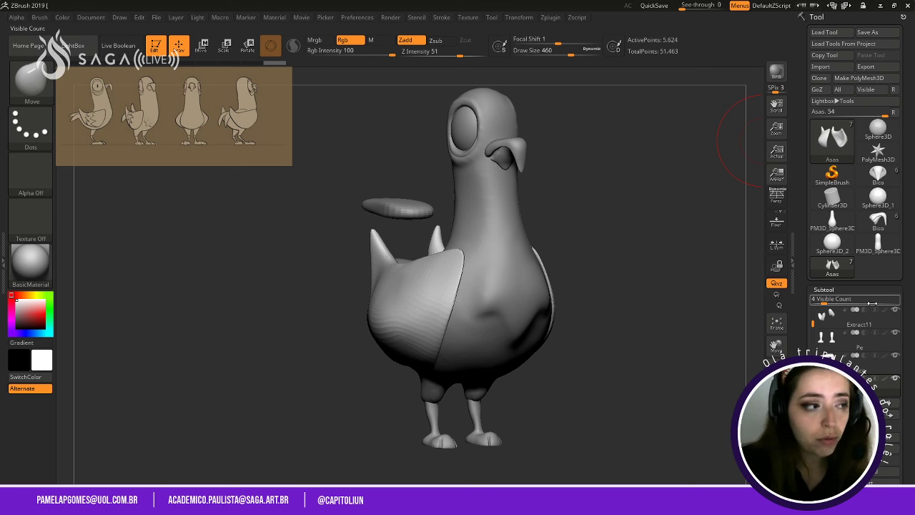
left_click_drag(470, 235, 636, 279)
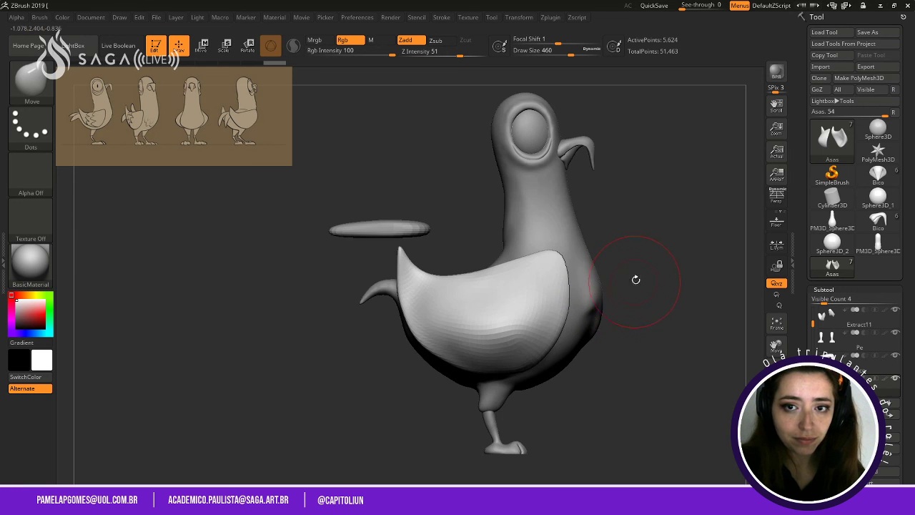
left_click_drag(671, 249, 625, 261, "alt")
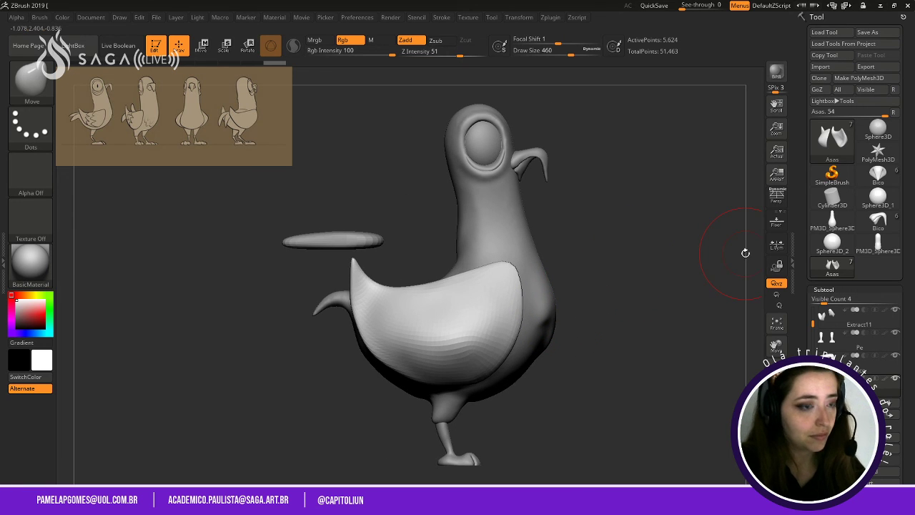